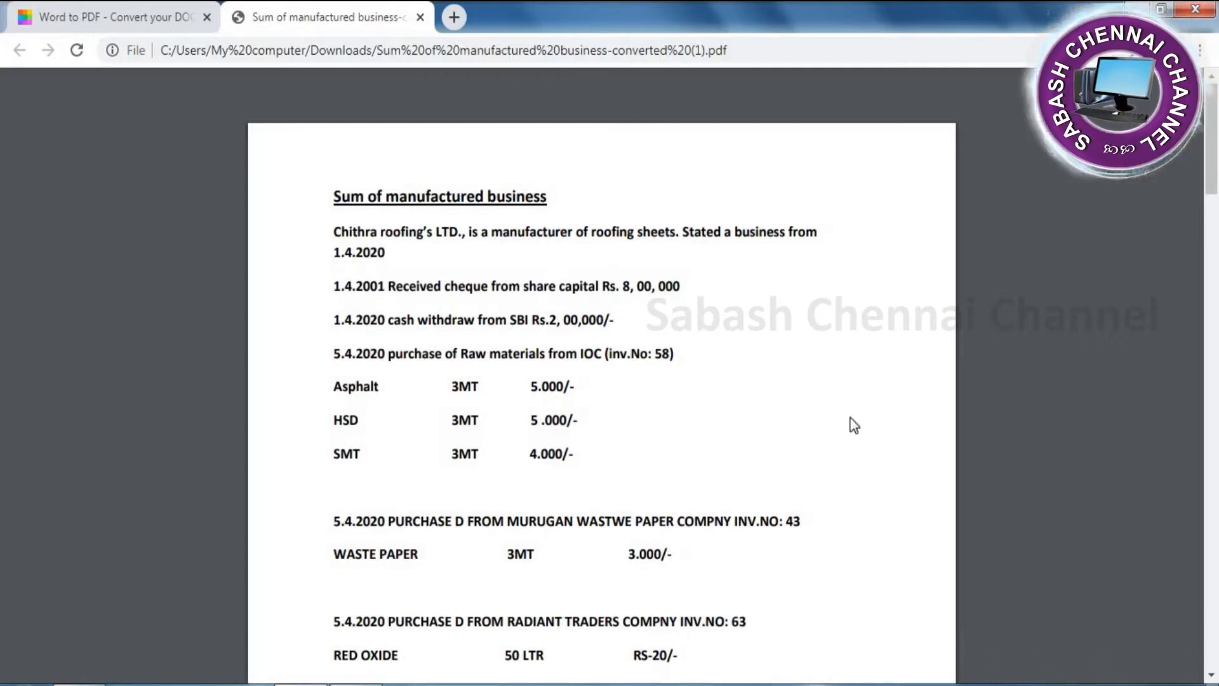
Step: Read through the manufacturing business problem in the PDF, from share capital to the petty cash payments, and return to its beginning
click(1211, 678)
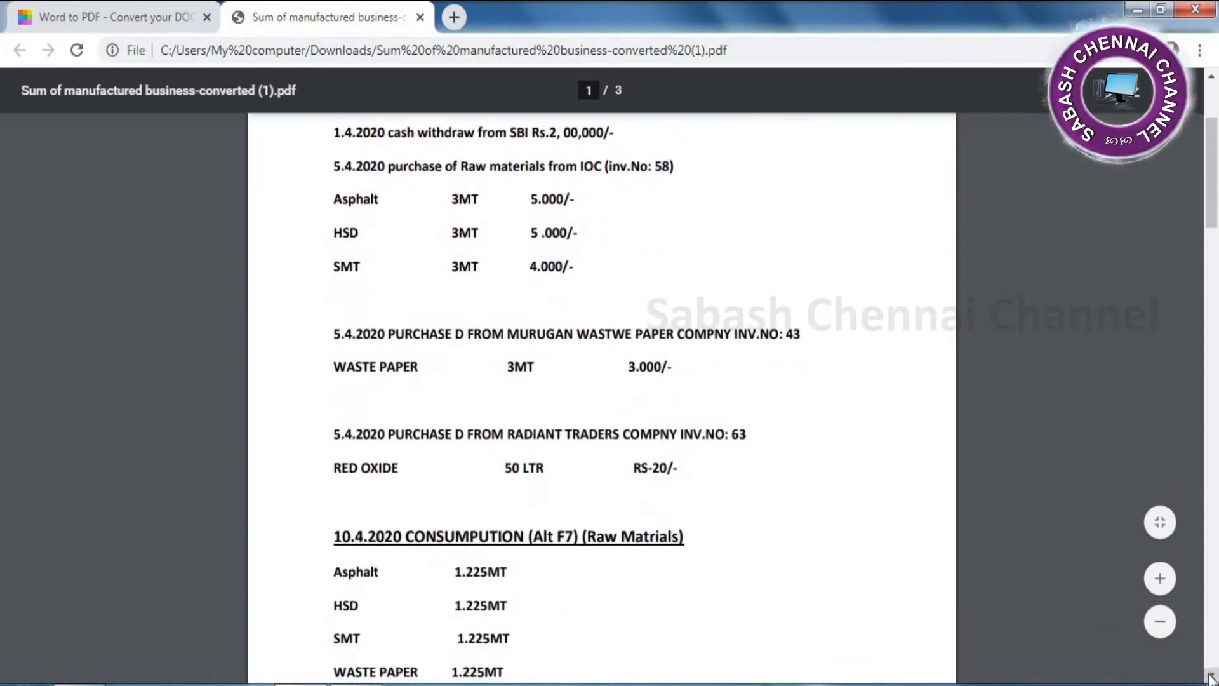
click(1210, 678)
click(1211, 678)
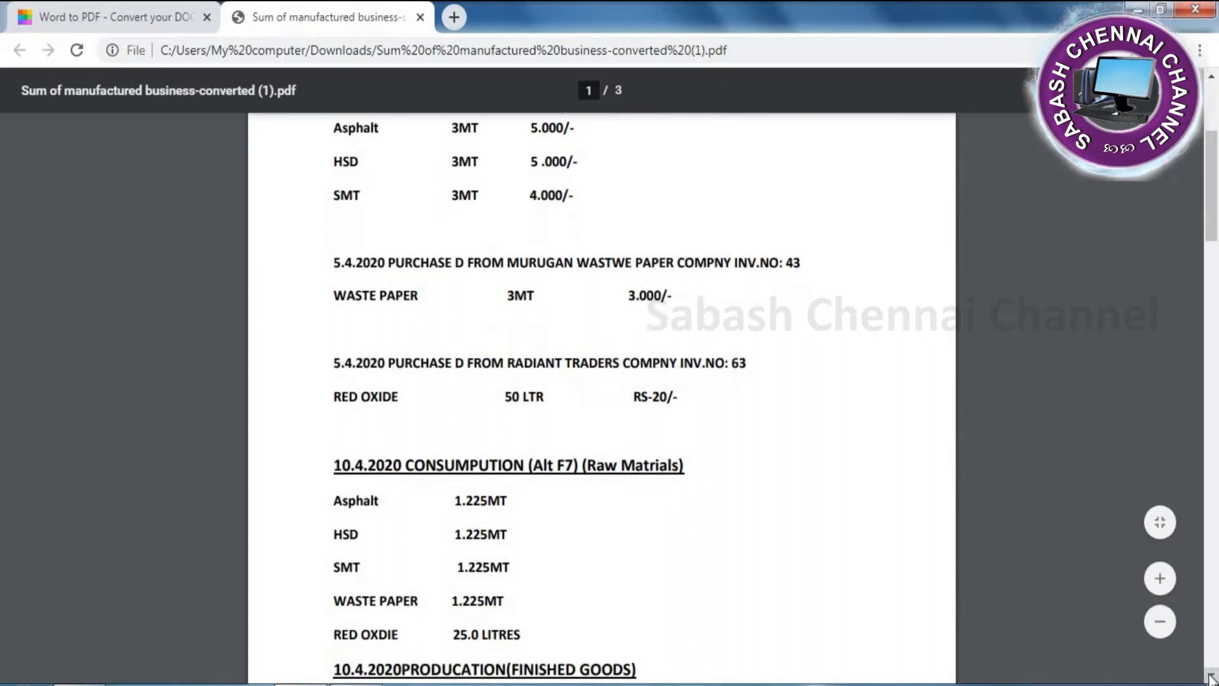
click(1210, 678)
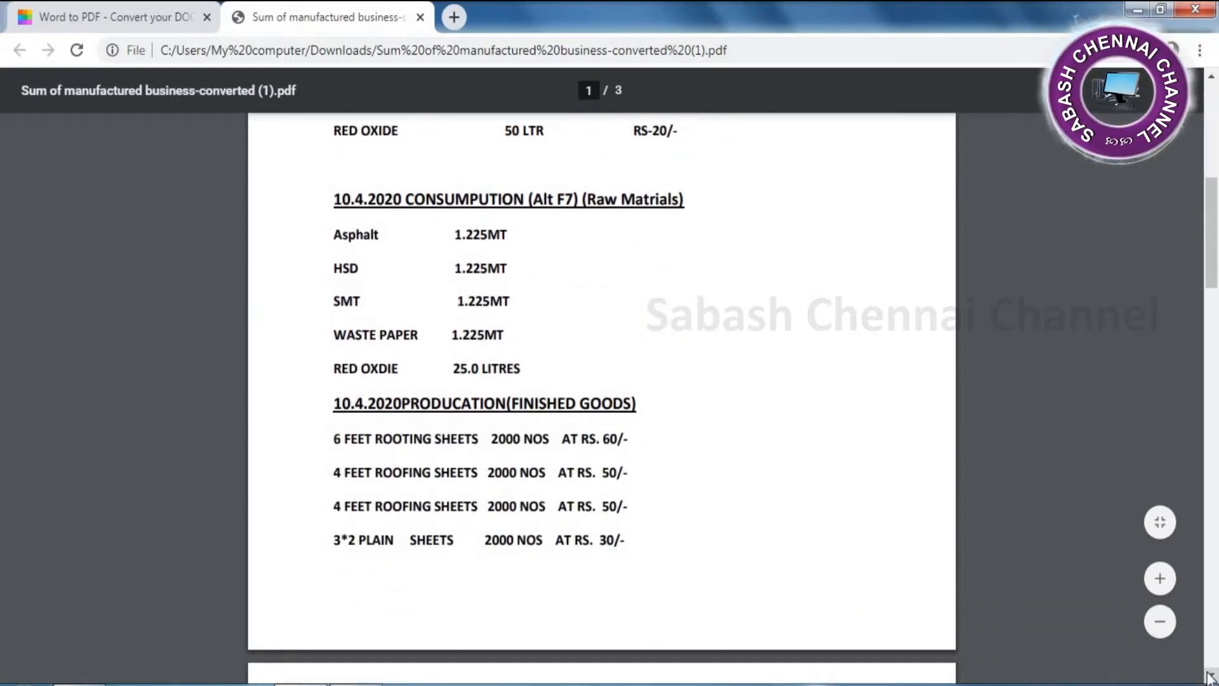
click(1211, 678)
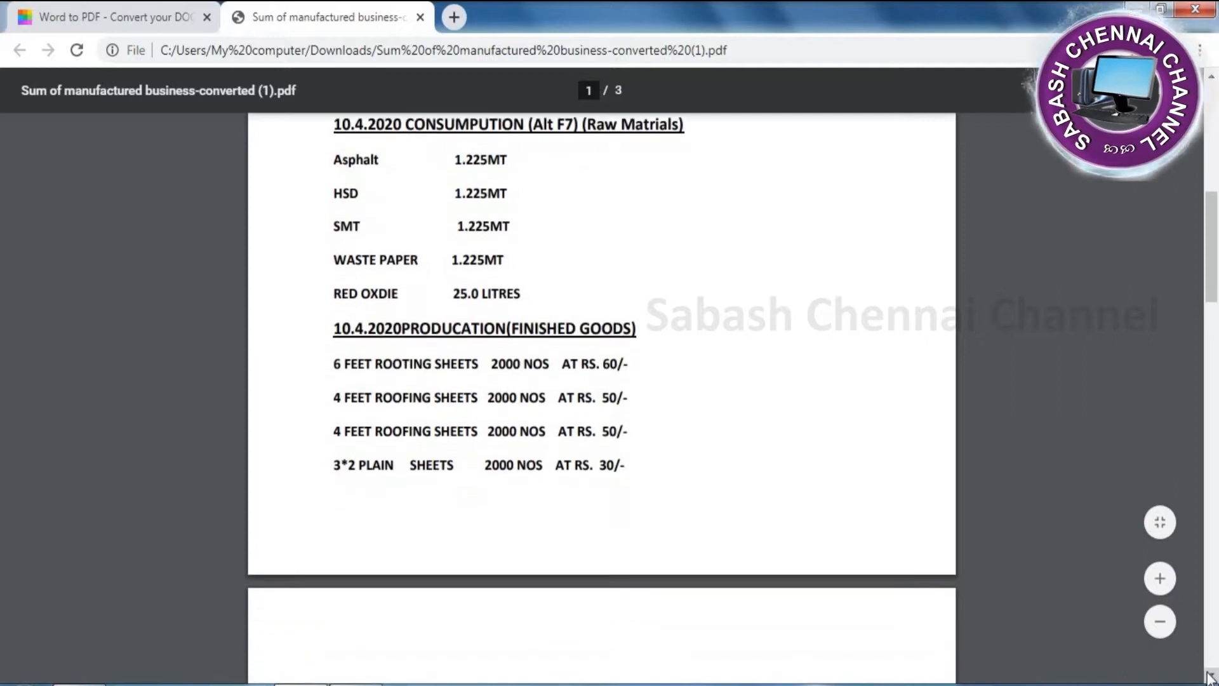
click(1210, 678)
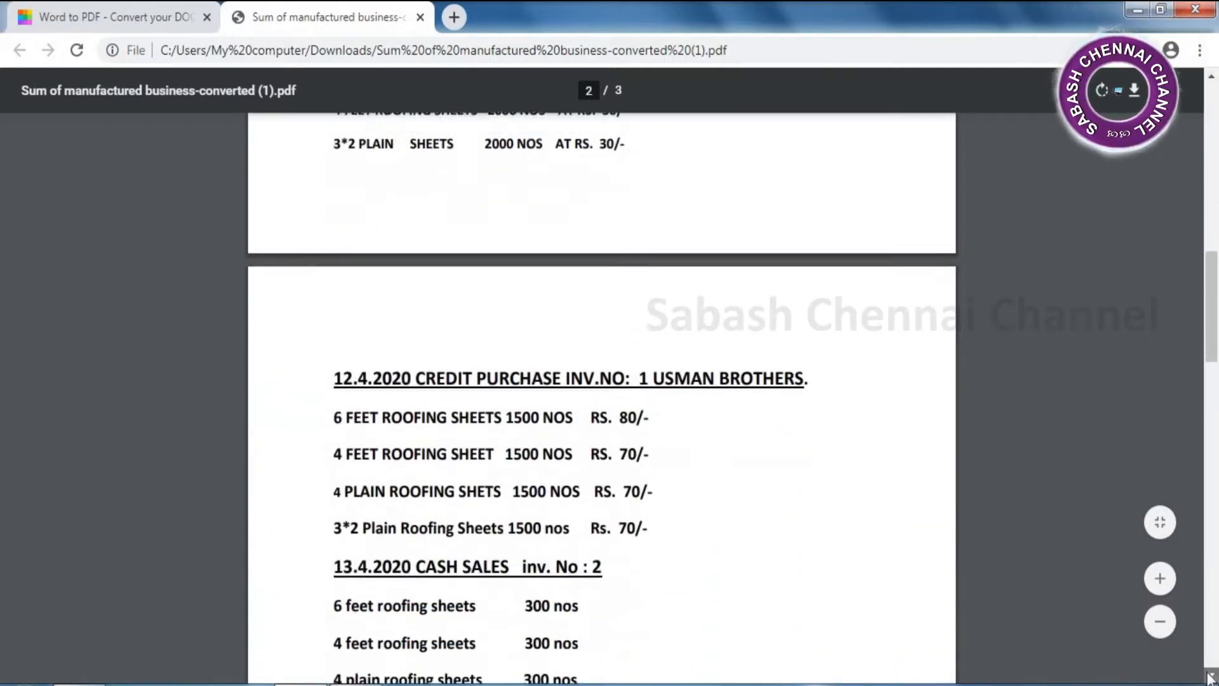
click(1210, 677)
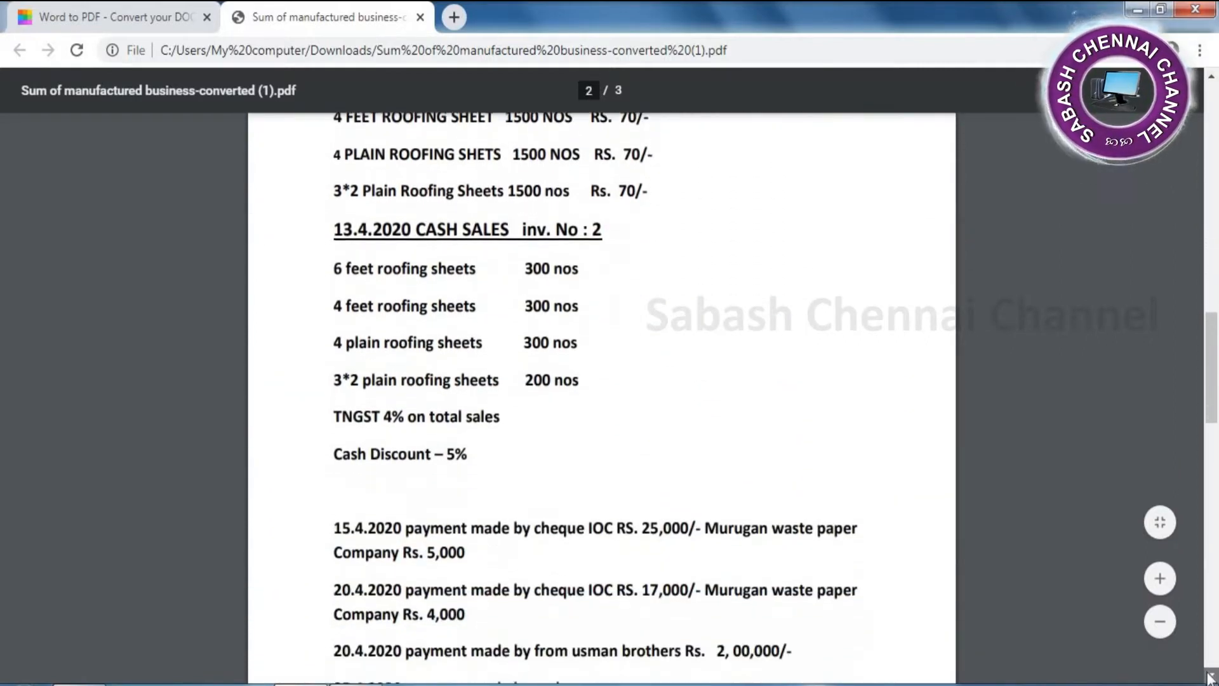
click(1210, 677)
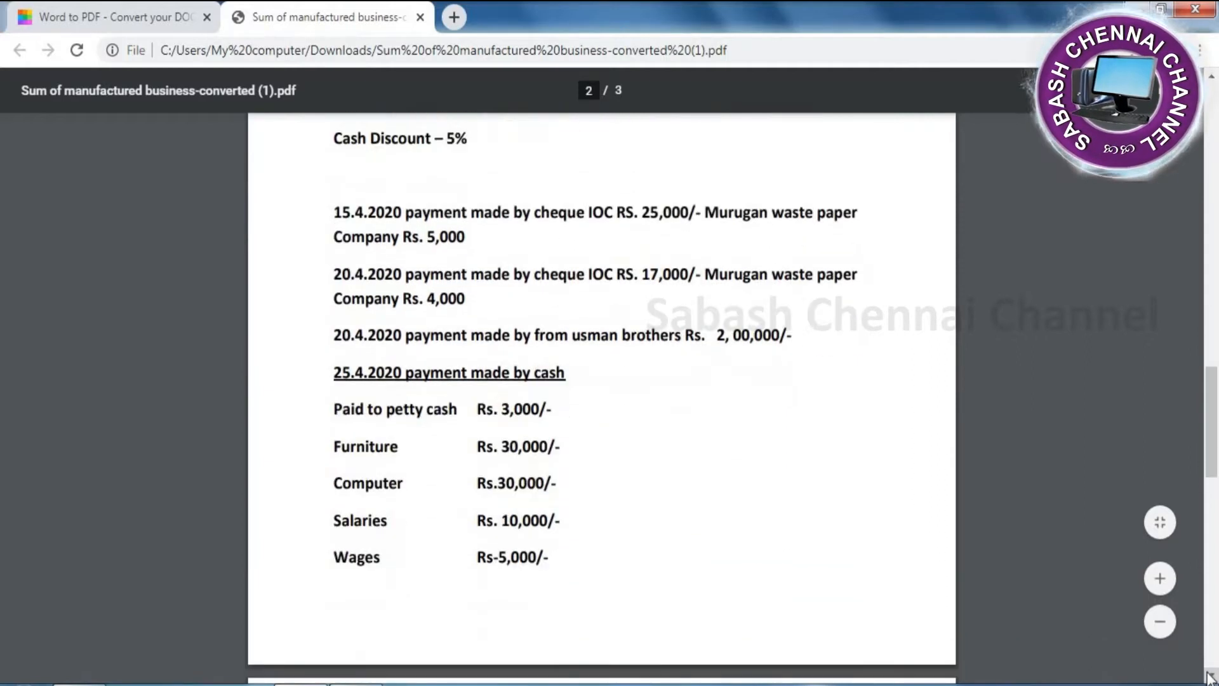
click(1210, 678)
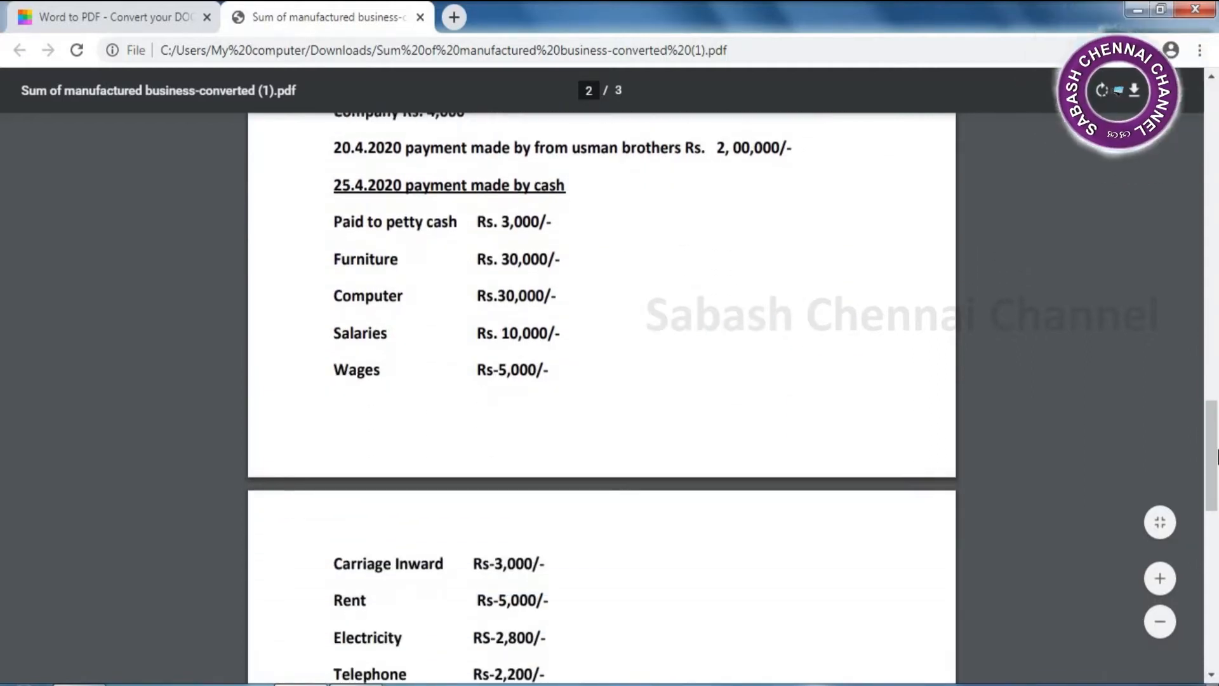
click(1210, 678)
click(1210, 678)
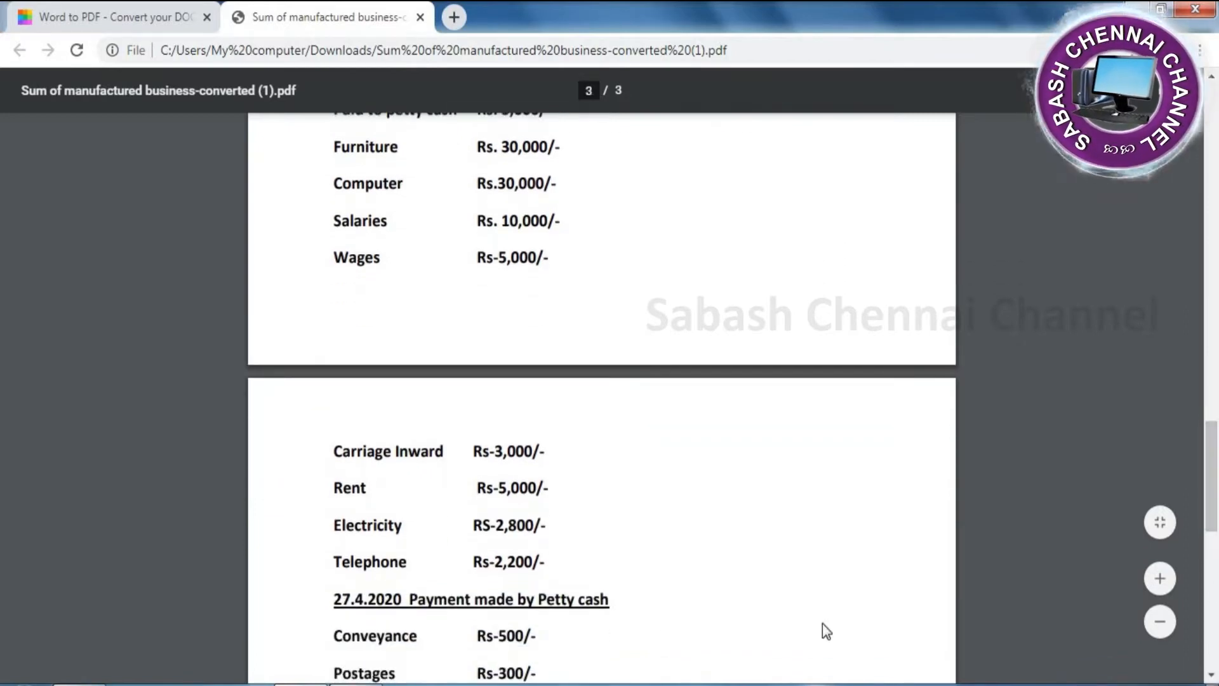
click(1210, 77)
drag(1211, 77, 1211, 78)
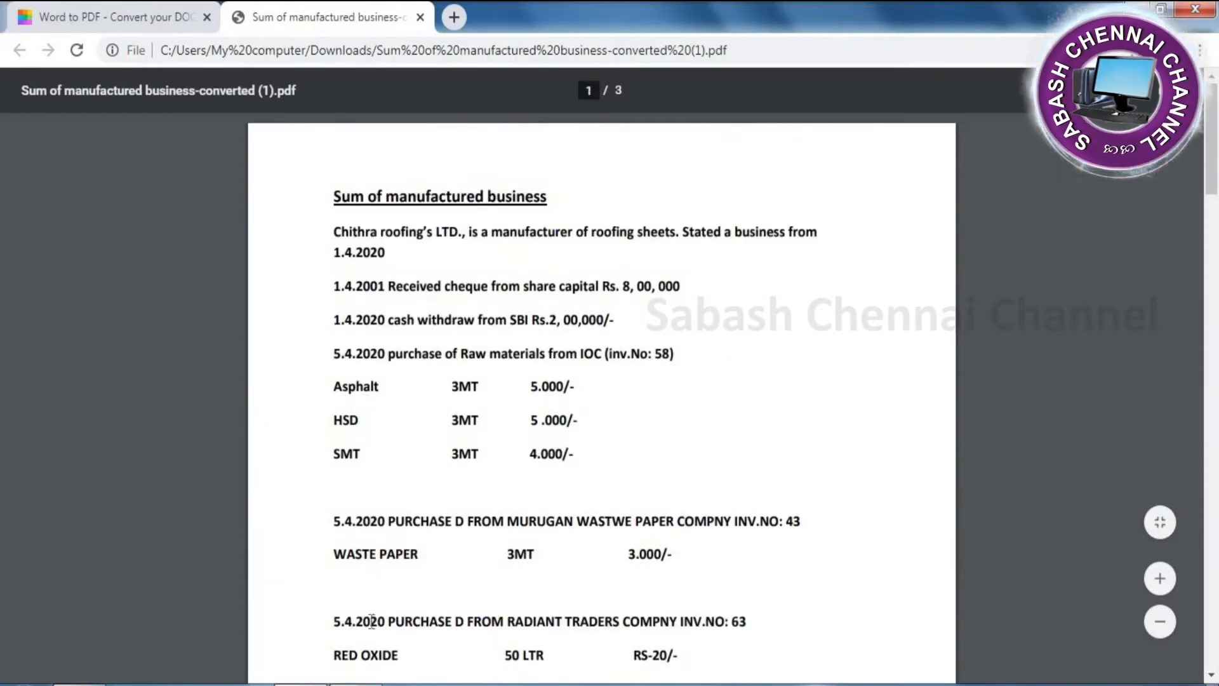
Step: Switch to Tally.ERP 9 and start creating a company named CHITRAS COMPANY
click(356, 684)
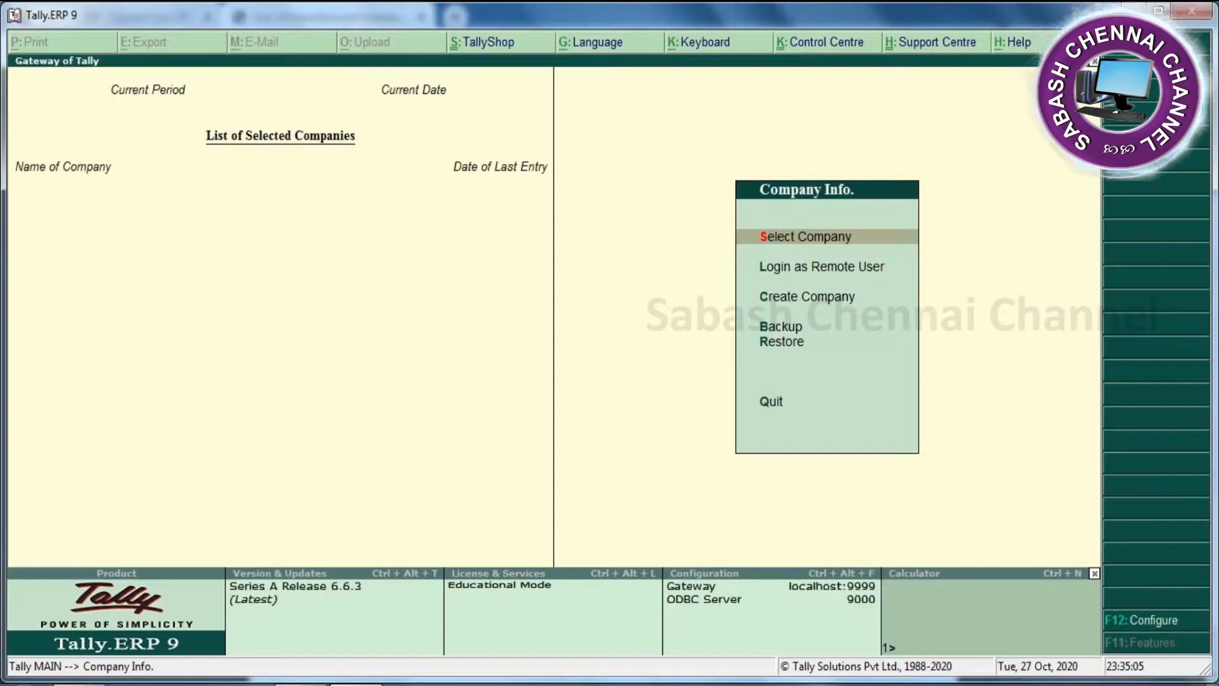
click(812, 303)
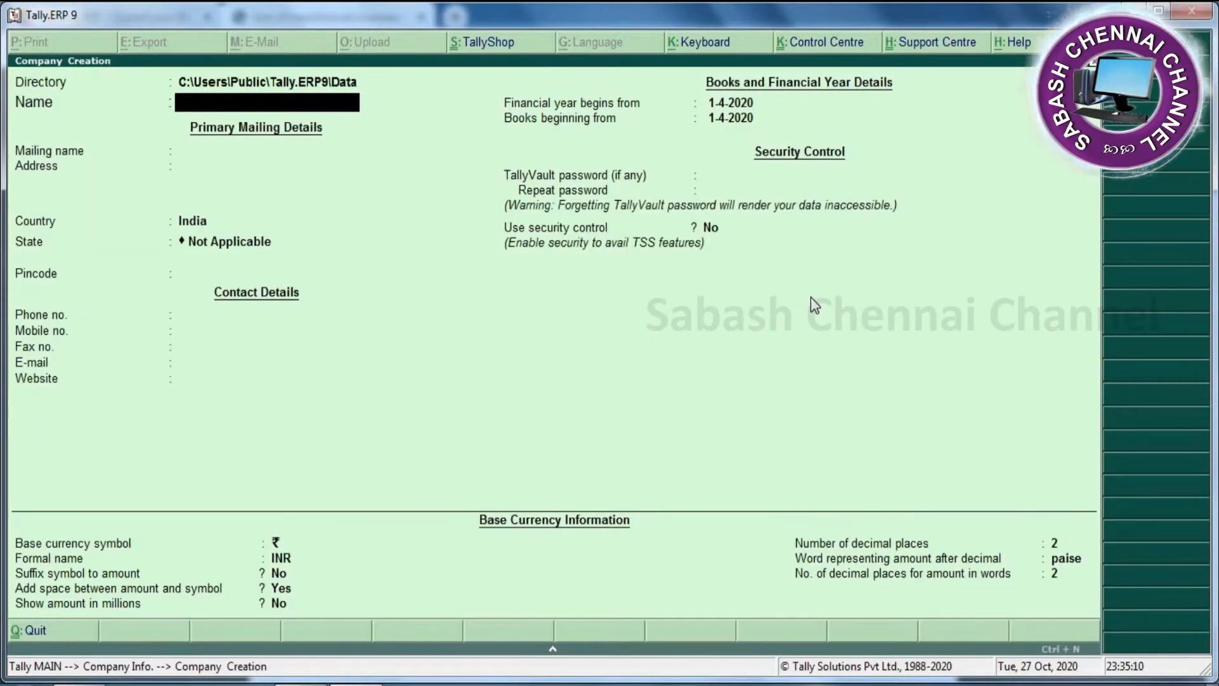
text(CHI)
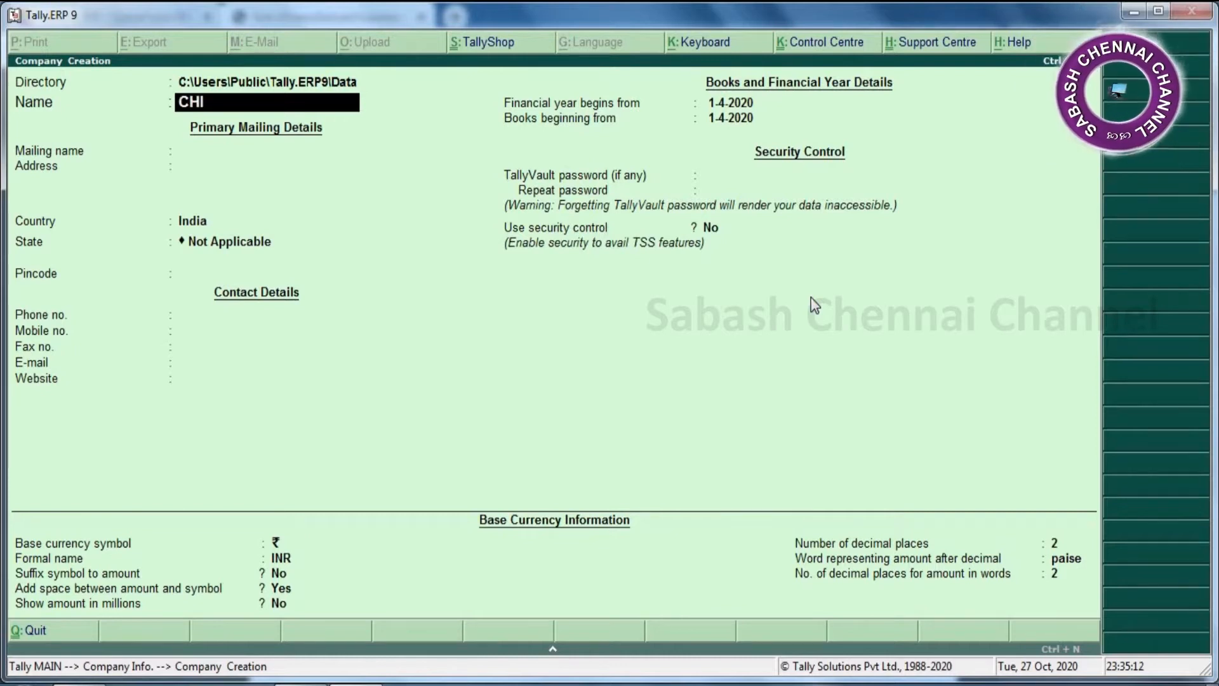
text(TRAS)
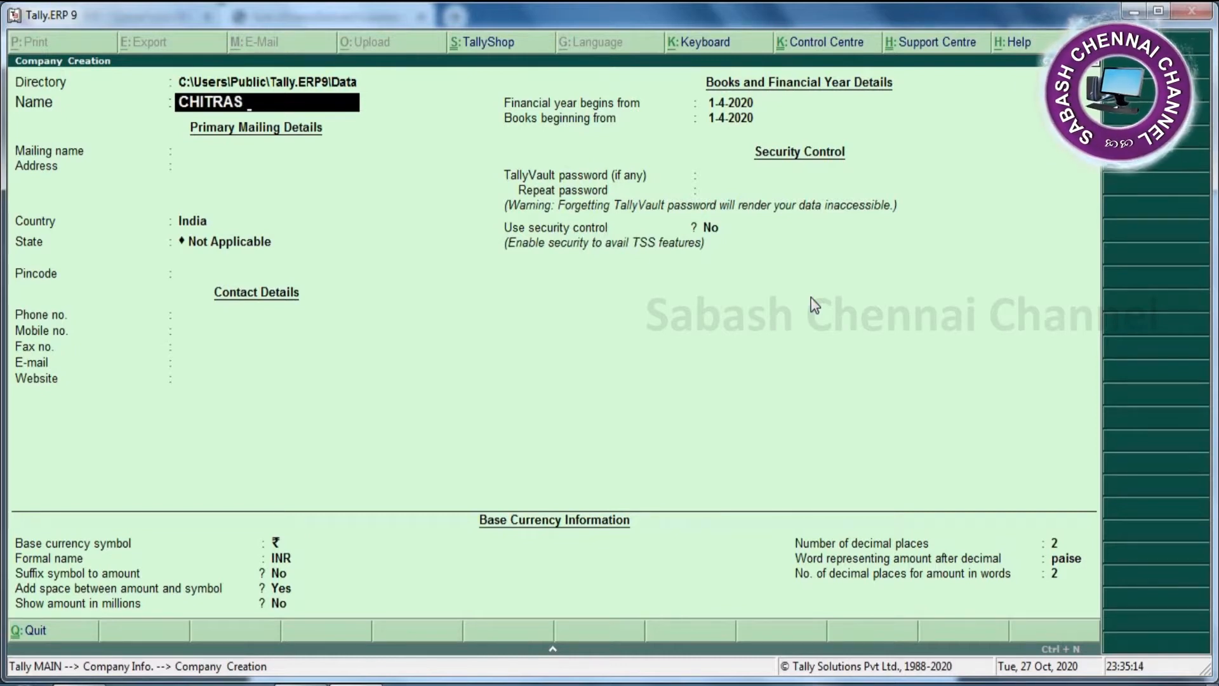
text( COMPANY)
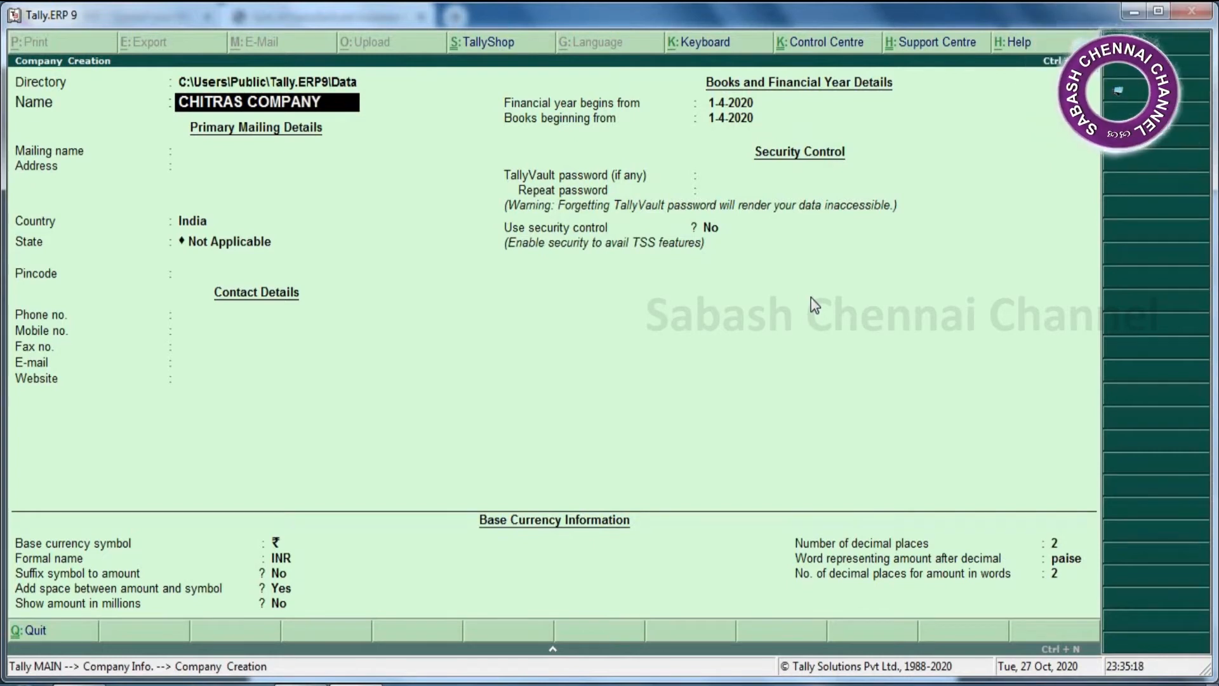
key(Return)
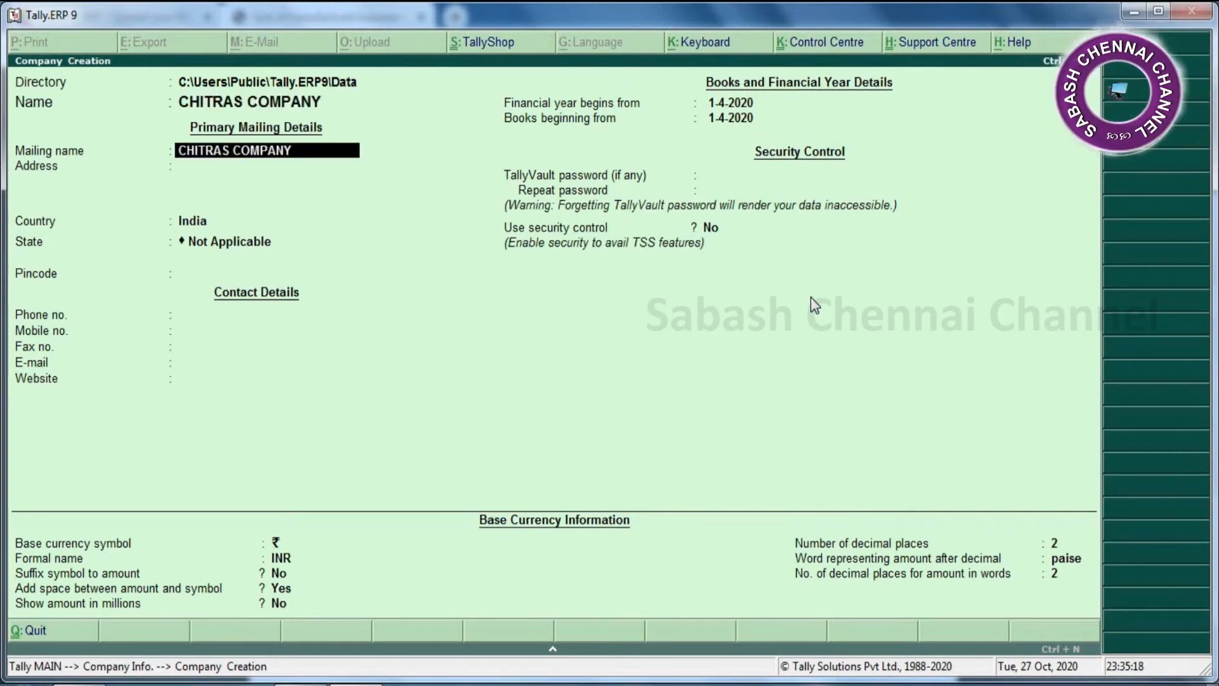
Step: Accept the default mailing, financial year, security and currency details and save the new company
key(Return)
key(Return)
key(Return)
key(Return)
key(Return)
key(Return)
key(Return)
key(Return)
key(Return)
key(Return)
key(Return)
key(Return)
key(Return)
key(Return)
key(Return)
key(Return)
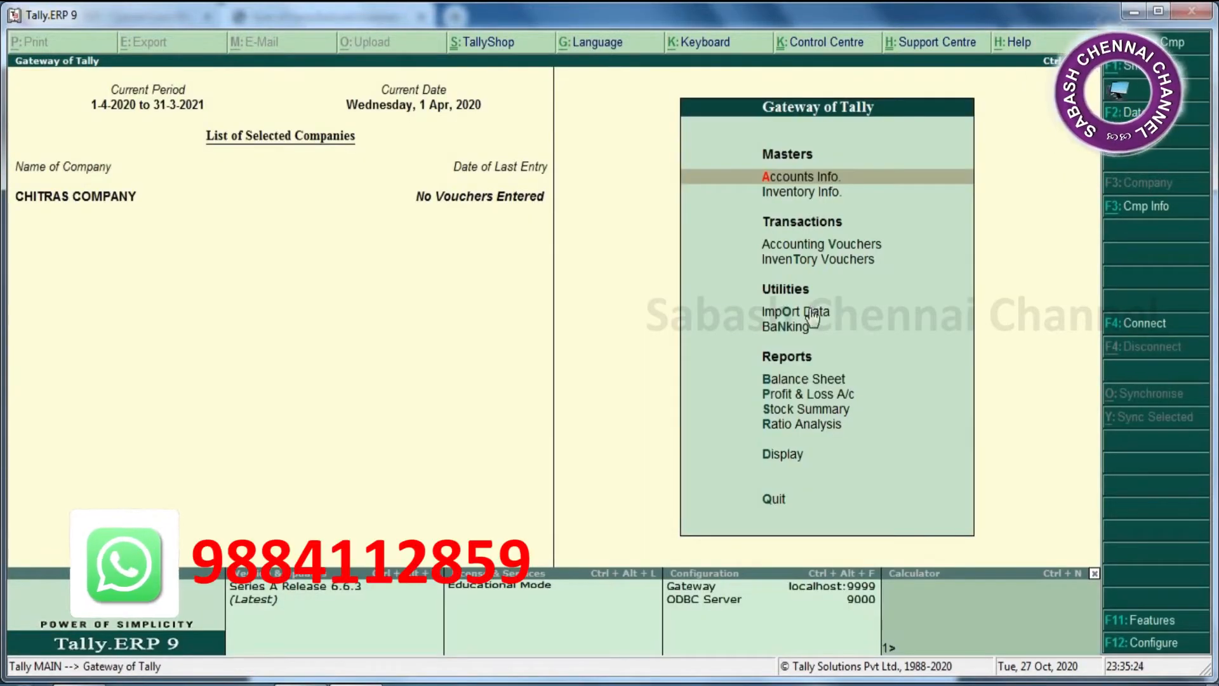
Step: Open the creation form for a new unit of measure in the inventory masters
click(826, 190)
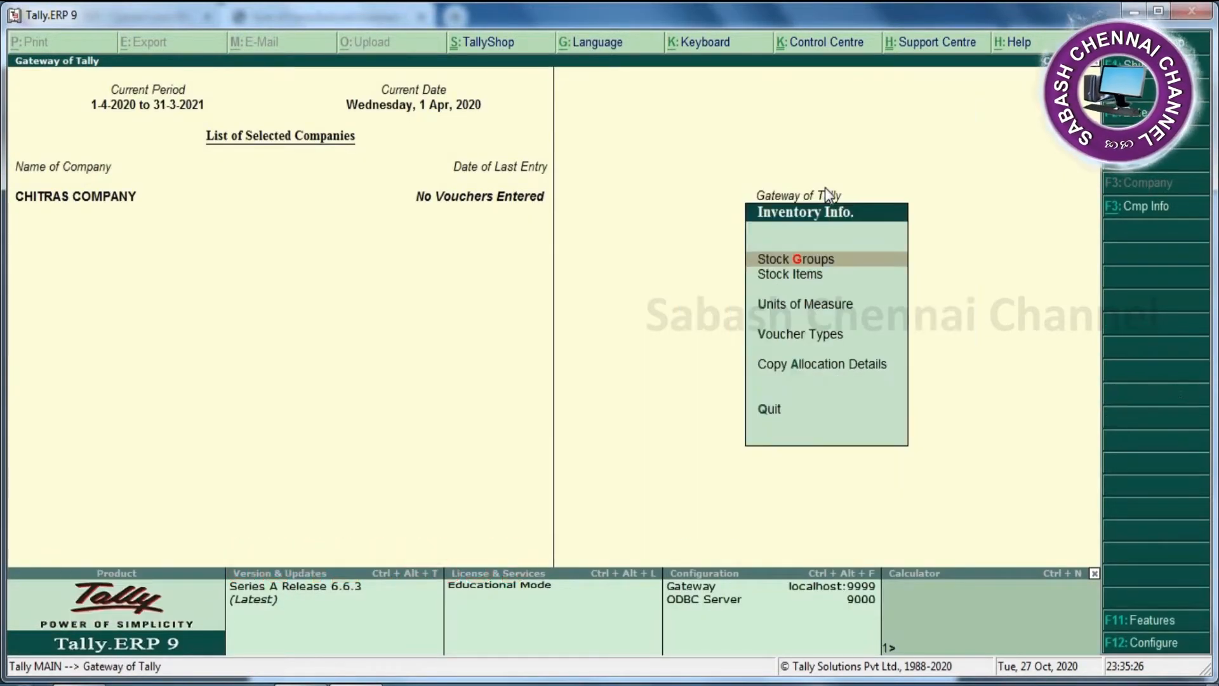
key(Down)
key(Down)
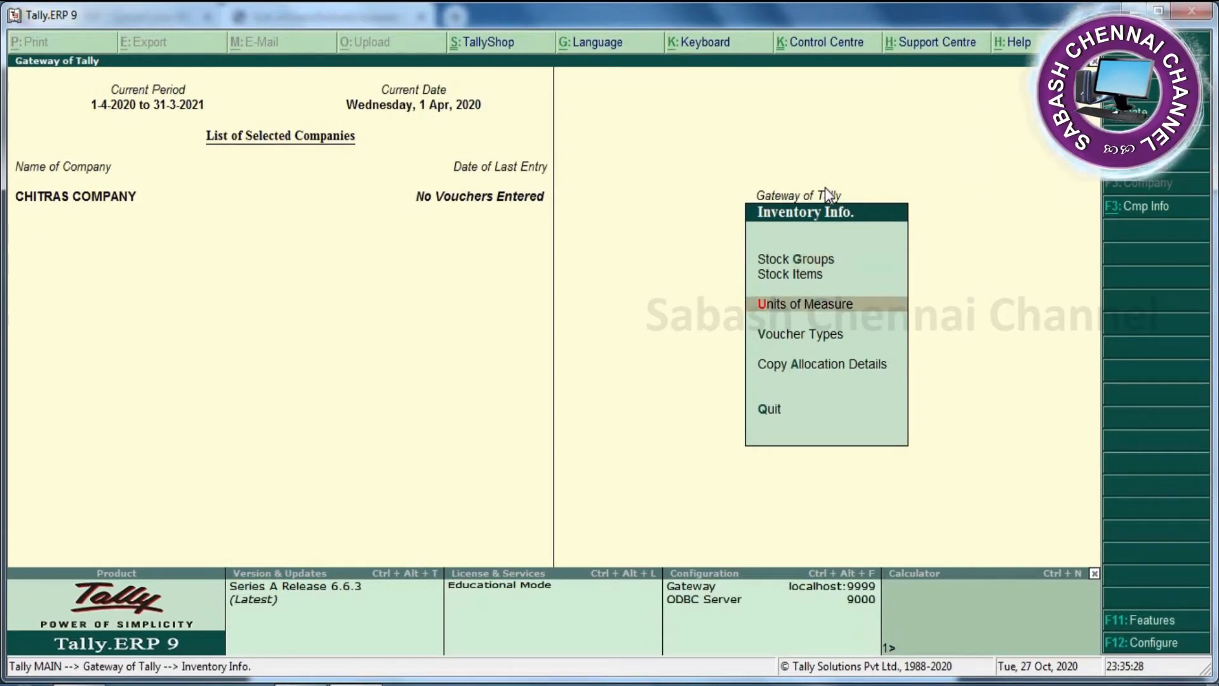
key(Return)
key(Return)
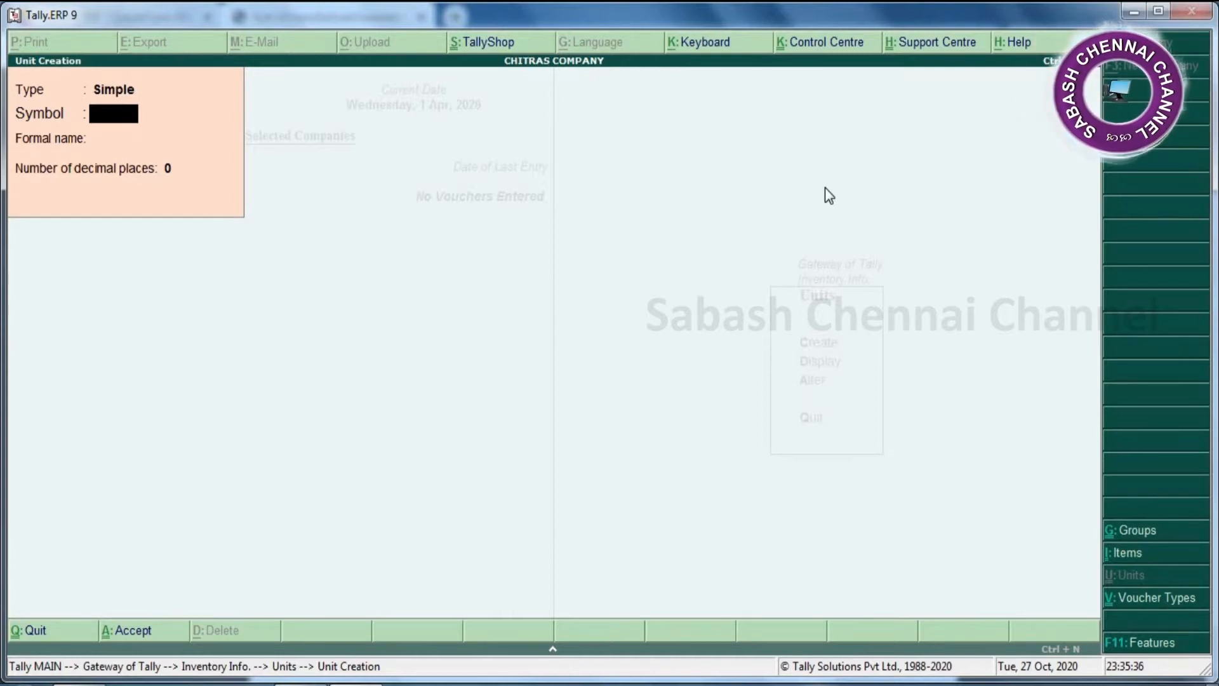
Step: Switch to the PDF in Chrome and check which units of measure the raw material purchases use
key(alt+Tab)
key(alt+Tab)
key(alt+Tab)
key(alt+Tab)
key(alt+Tab)
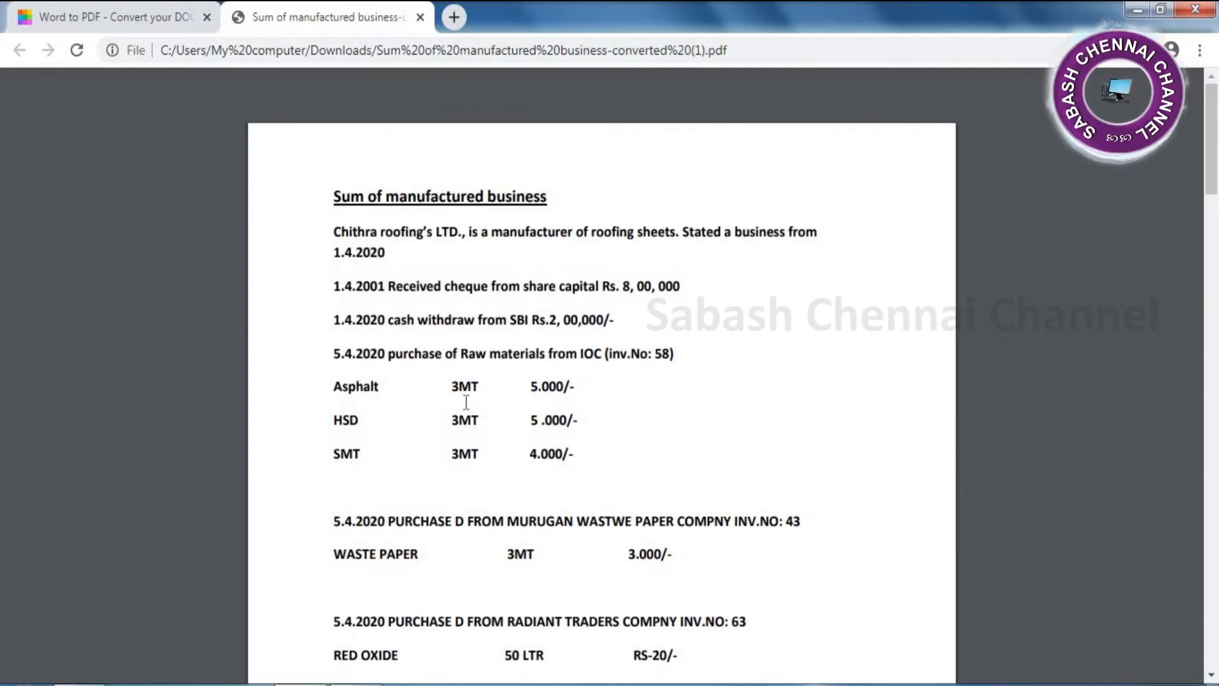
click(1211, 677)
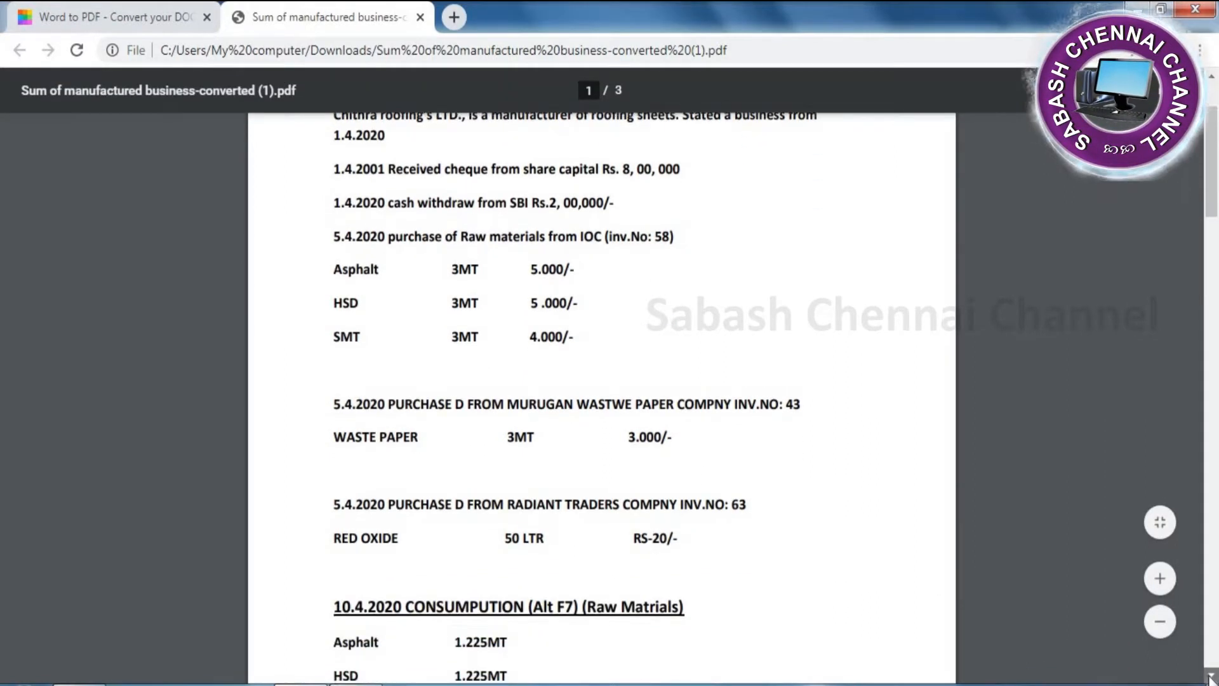
scroll(844, 643, down, 2)
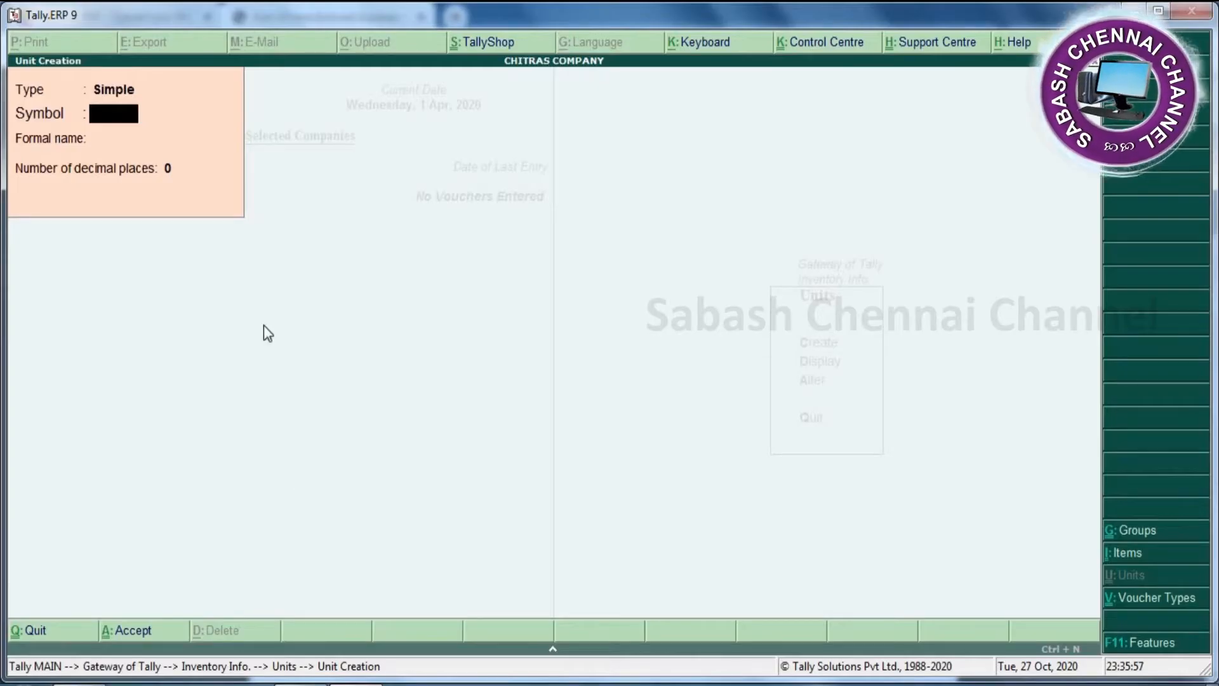
Step: Back in Tally.ERP 9, create a simple unit with symbol Mt, formal name Metri Ton and 0 decimal places
text(m)
key(BackSpace)
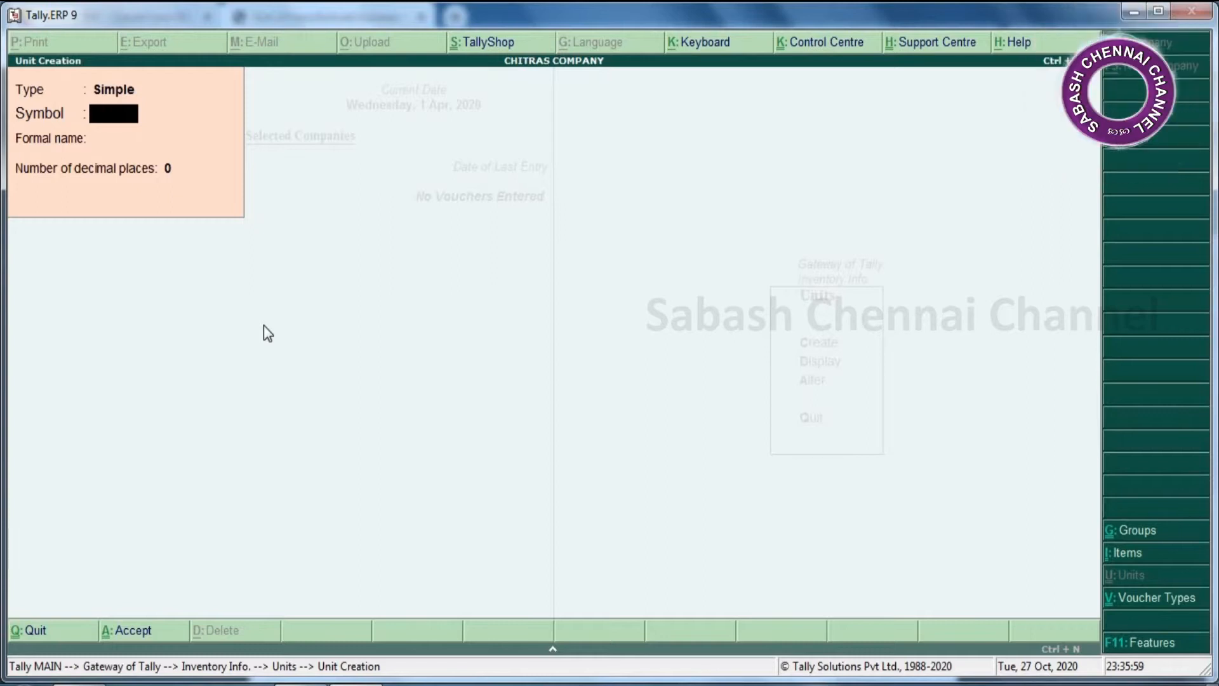
text(Mt)
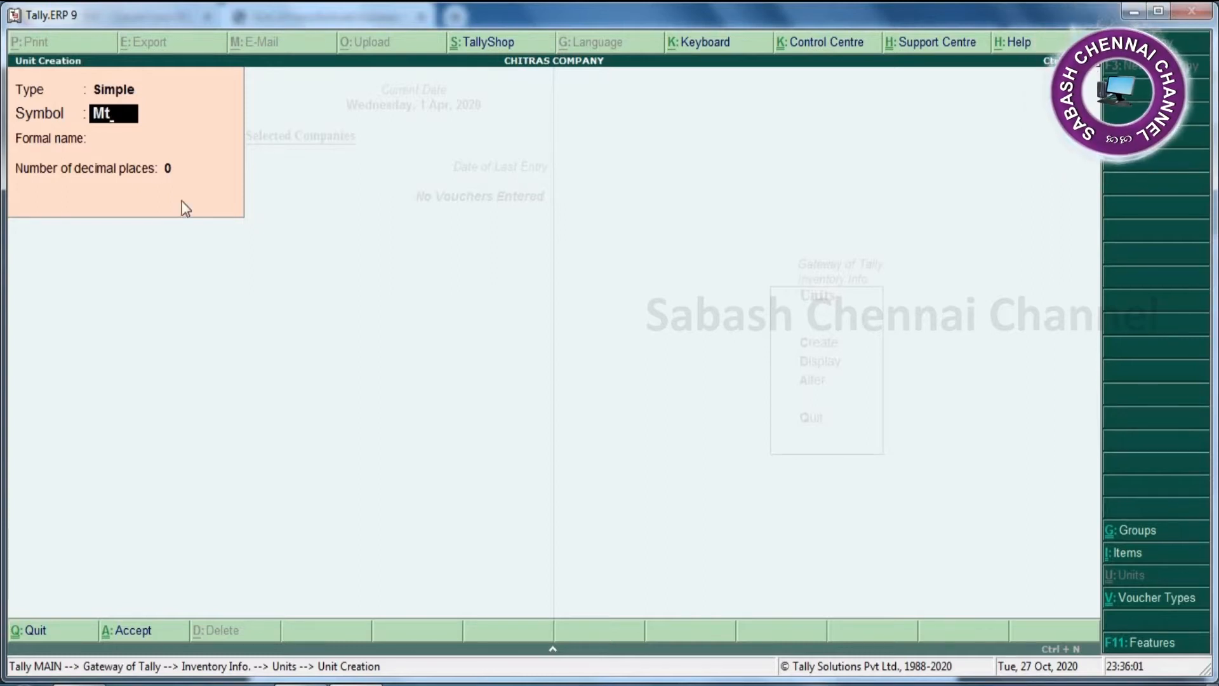
key(Return)
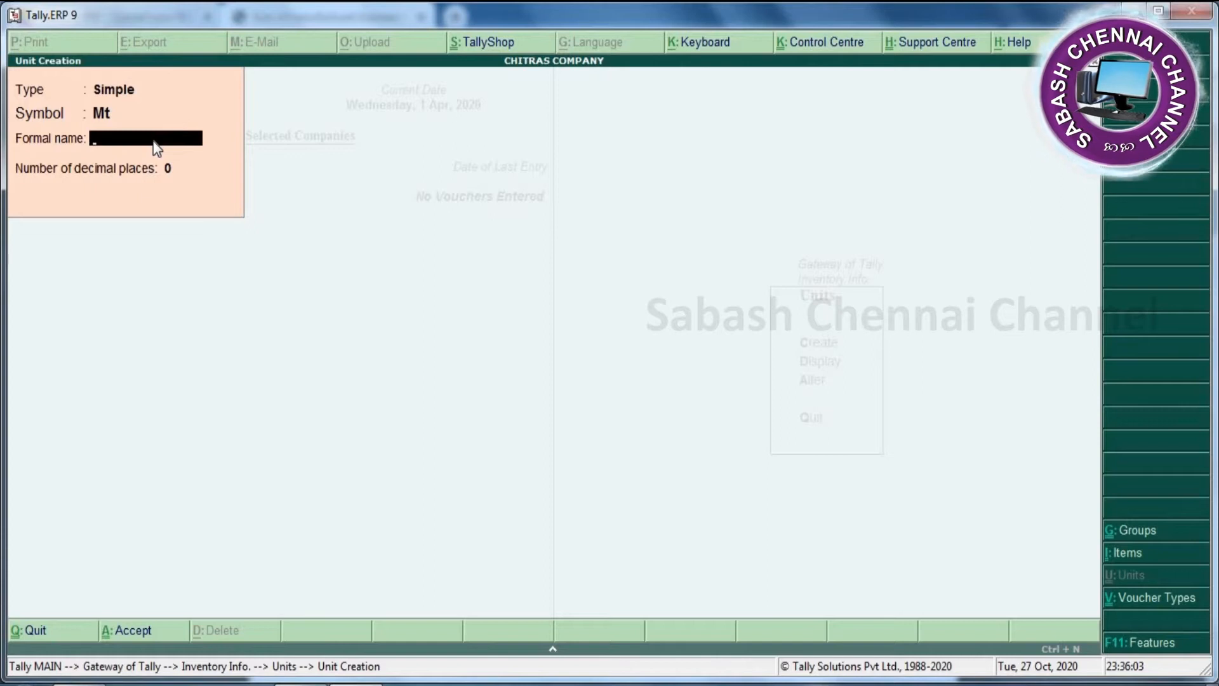
text(Metr)
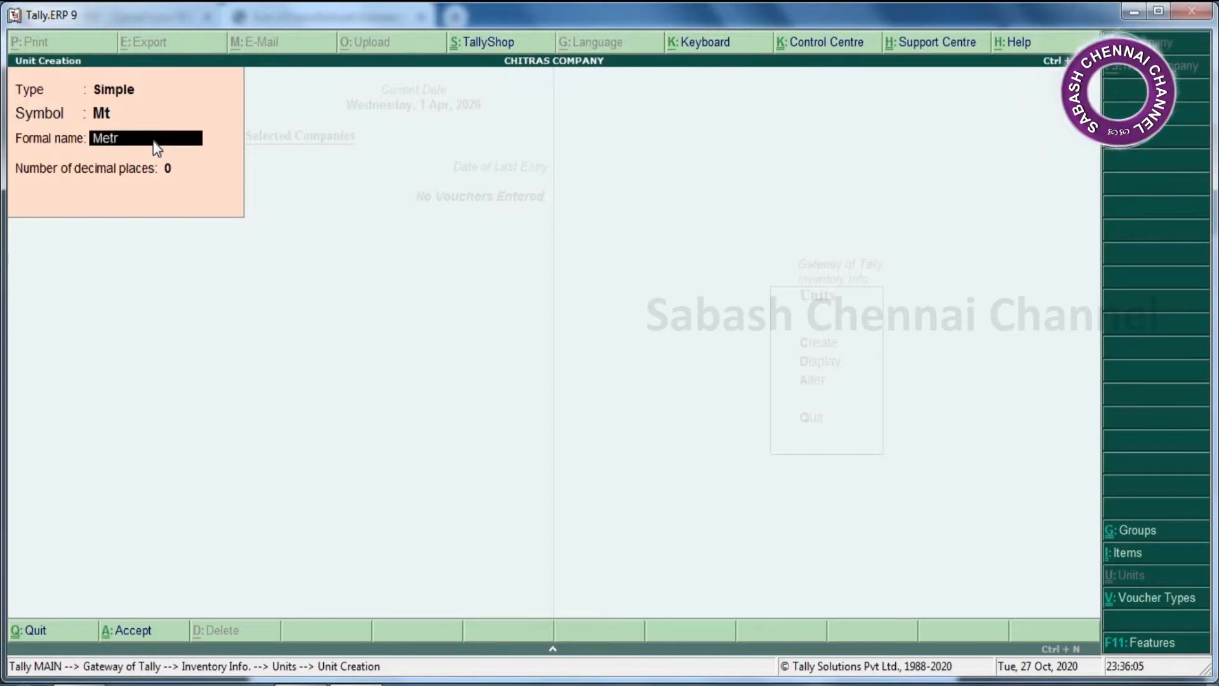
text(i Ton)
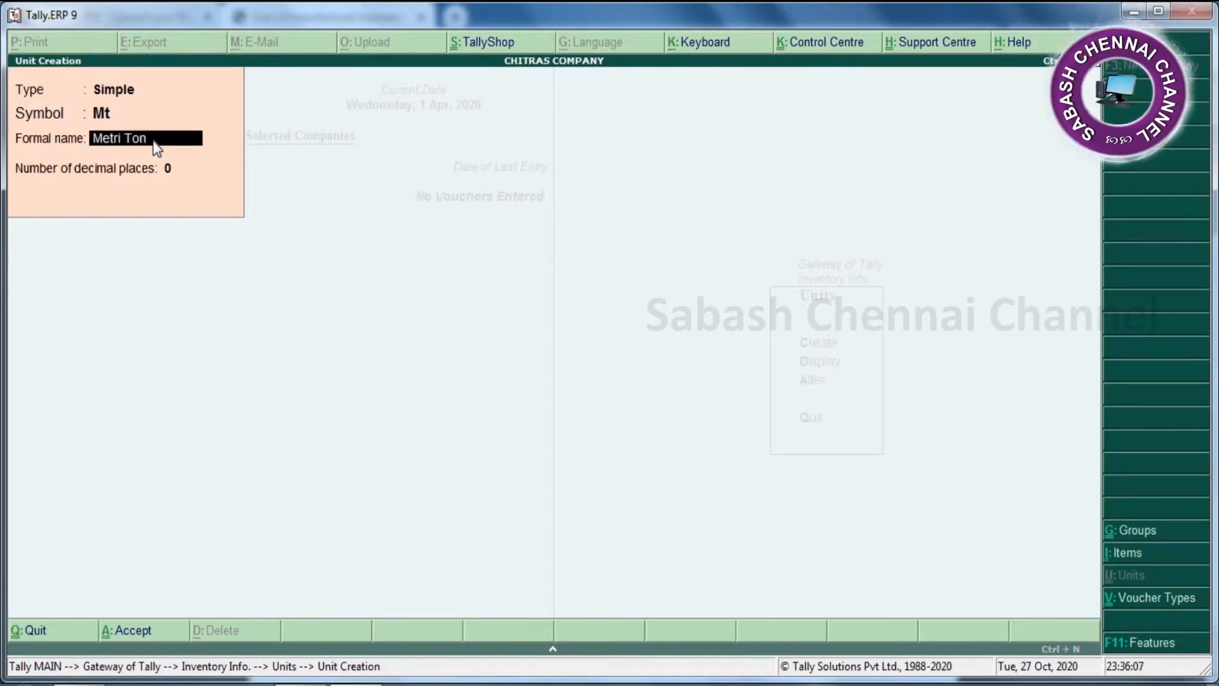
key(Return)
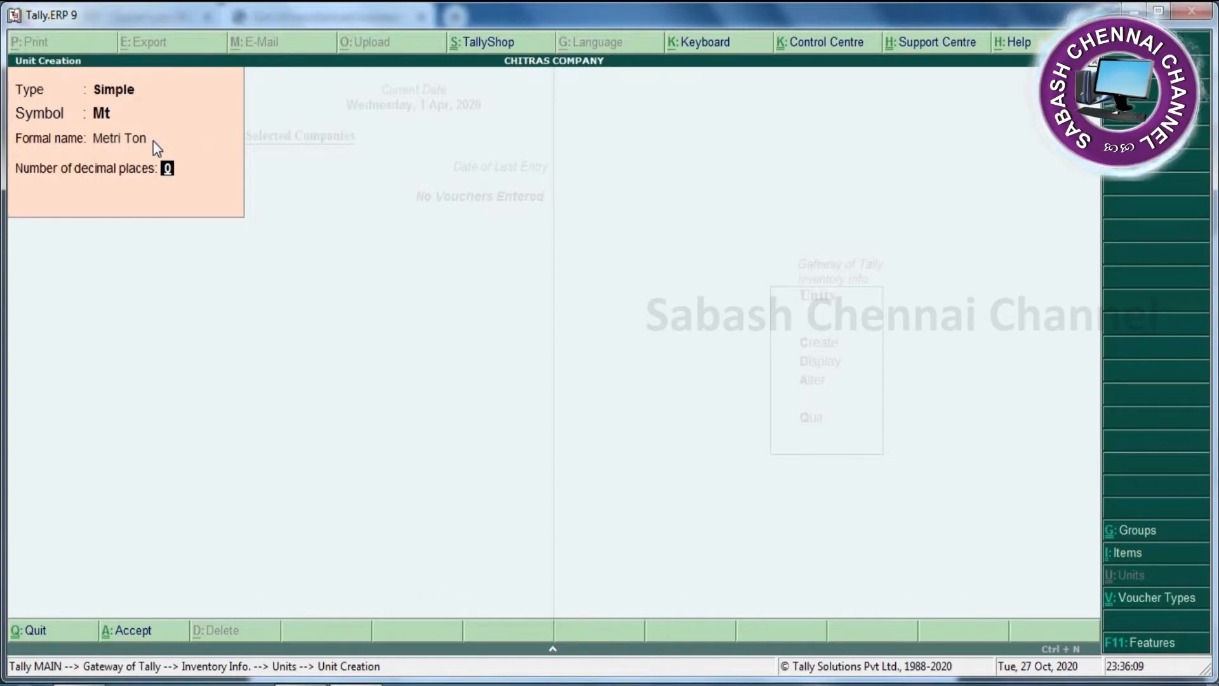
key(Return)
key(Return)
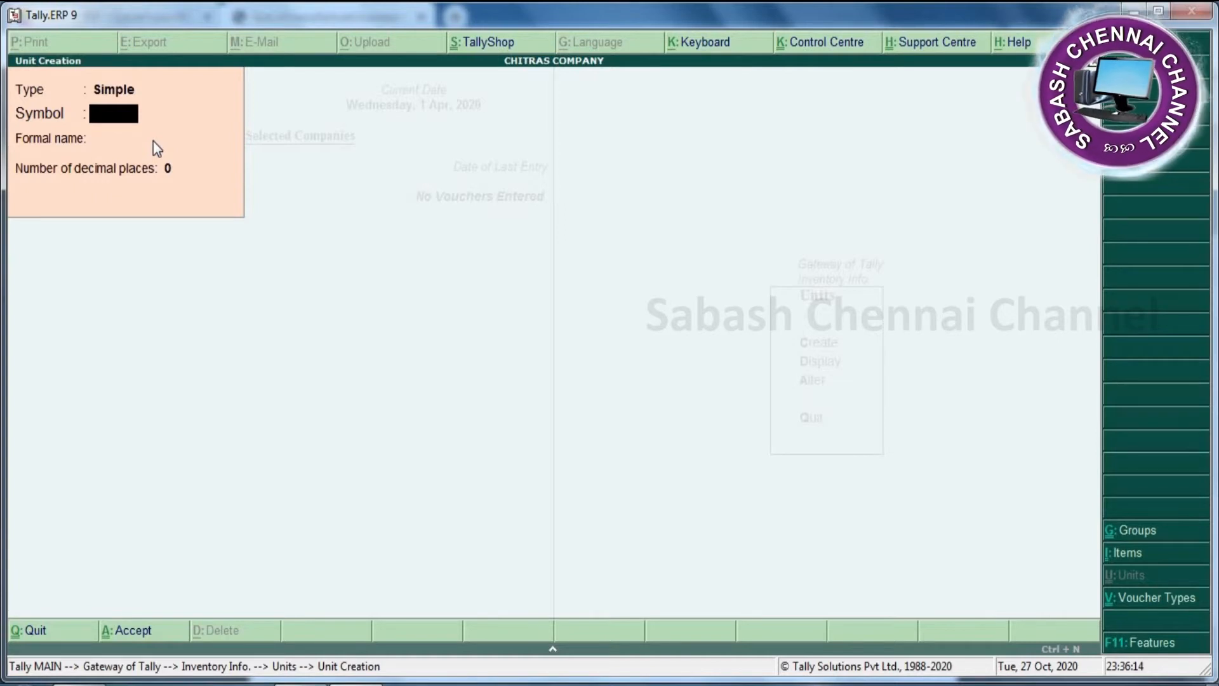
Step: Create a second simple unit with symbol Ltr, formal name Litre and 0 decimal places
text(Ltr)
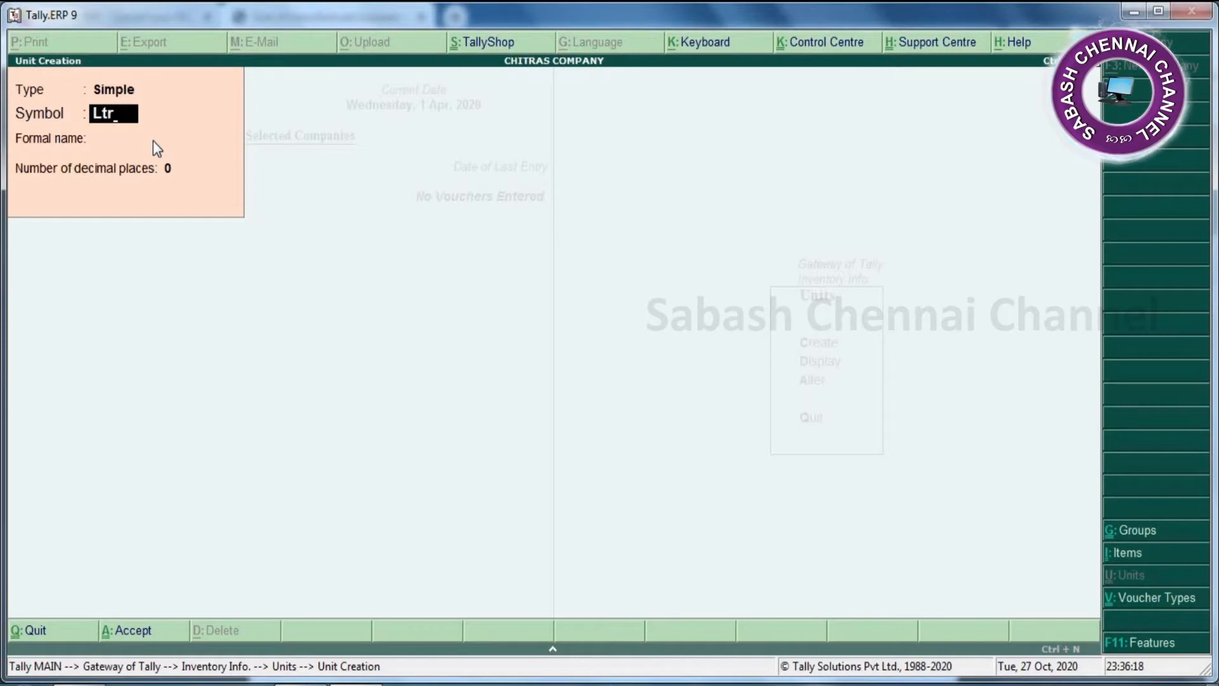
key(Return)
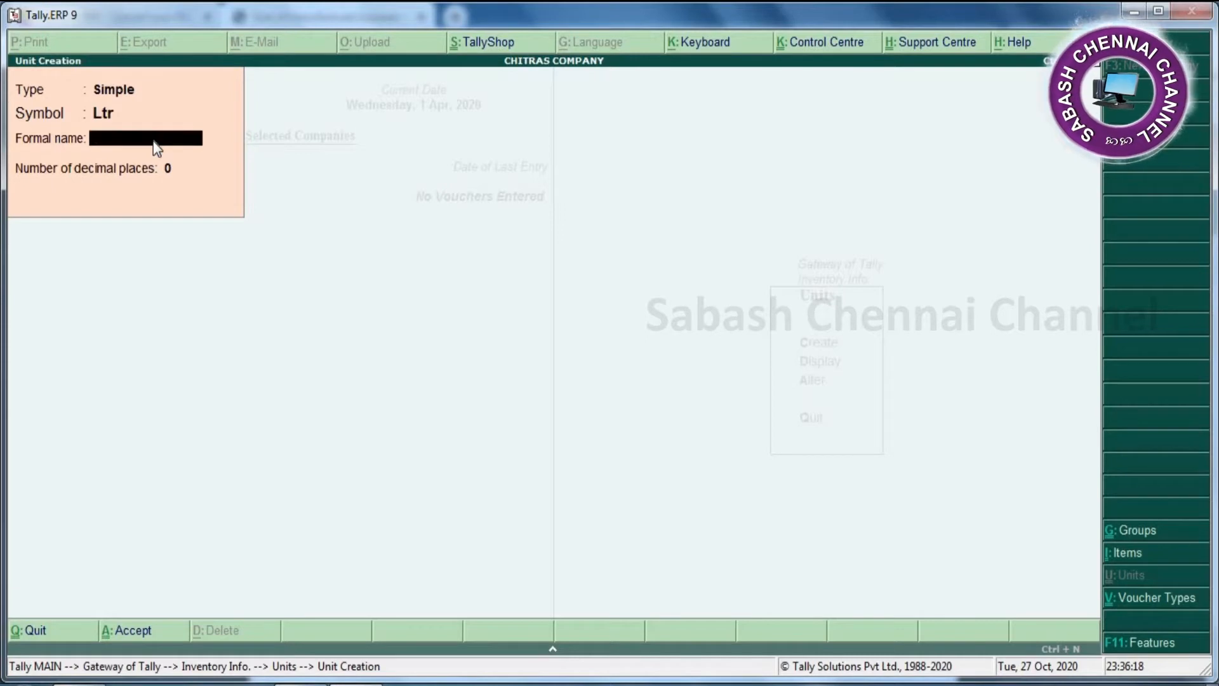
text(Litre)
key(Return)
key(Return)
key(Return)
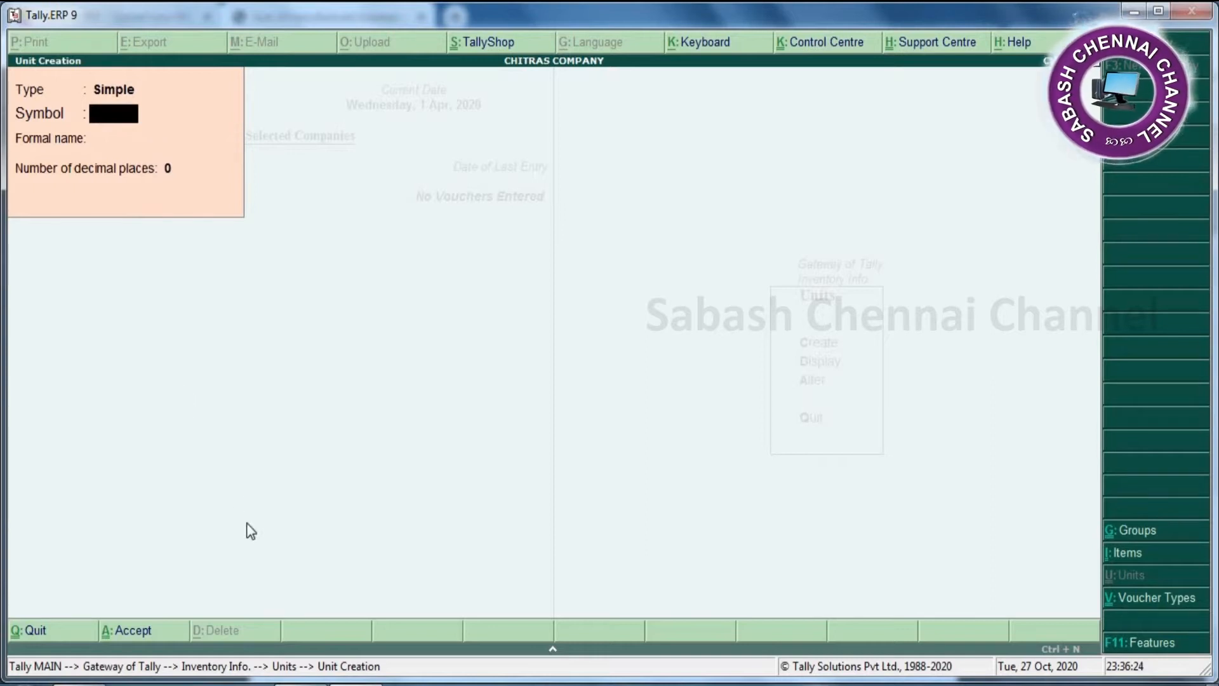
Step: Switch to the PDF in Chrome and check which unit of measure the roofing sheets use
mouse_move(300, 684)
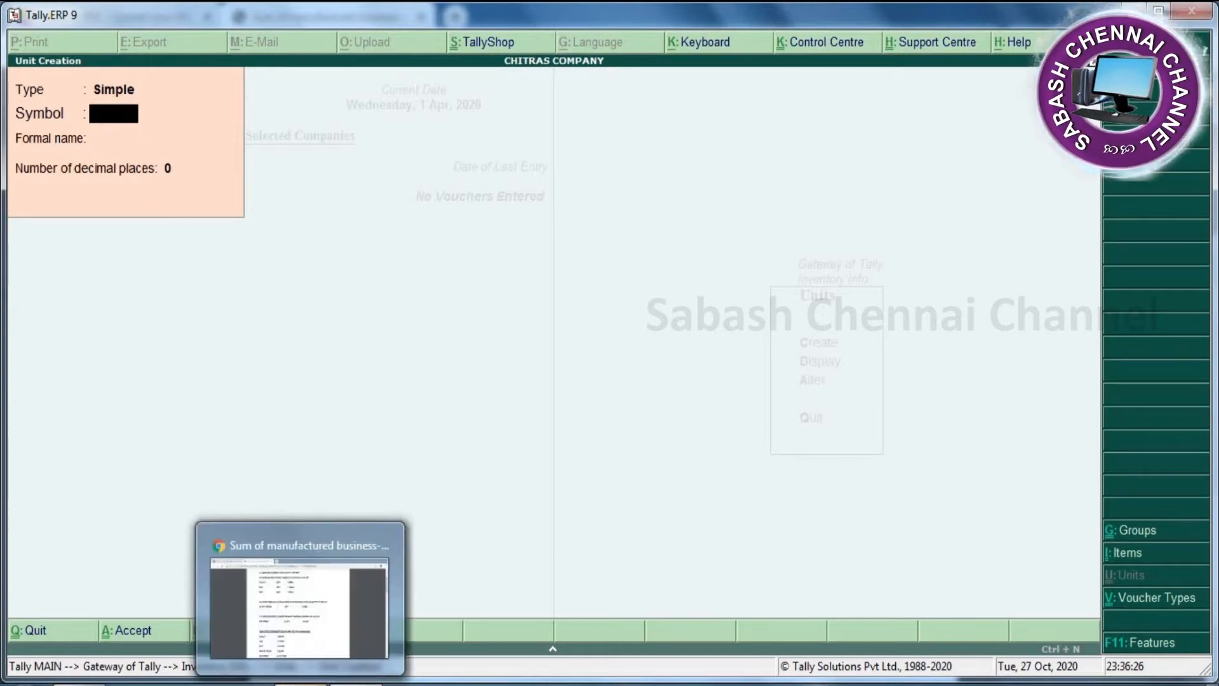
key(alt+Tab)
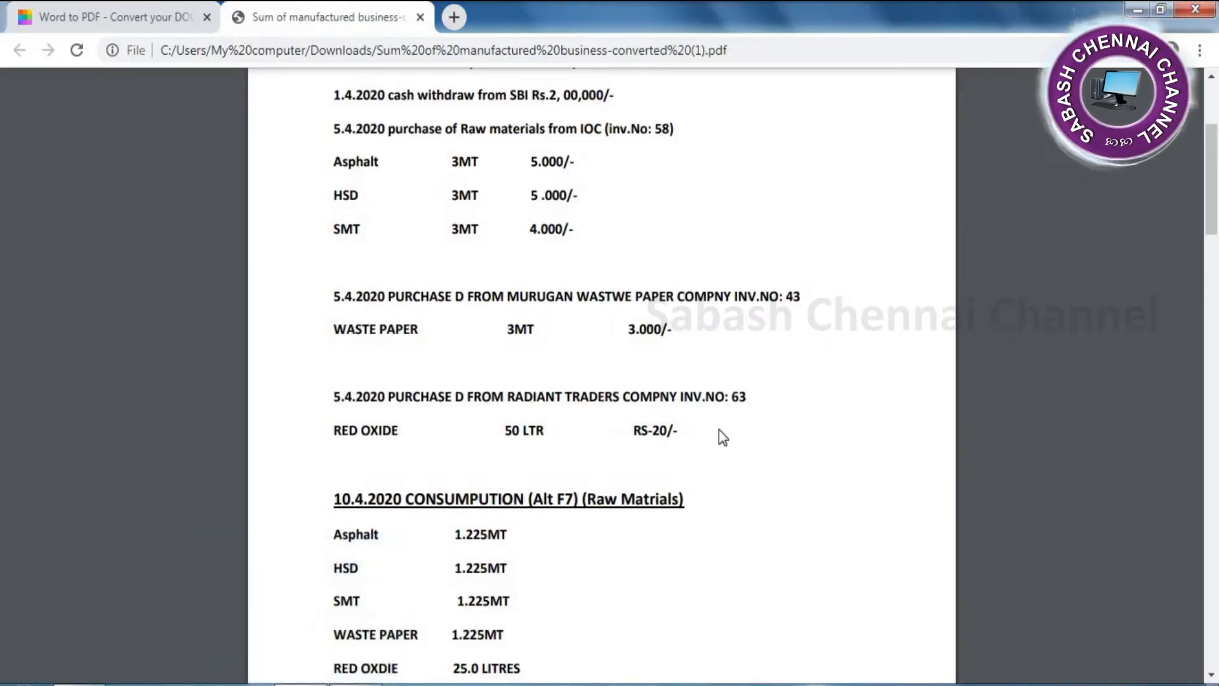
click(1213, 674)
drag(1214, 674, 1213, 674)
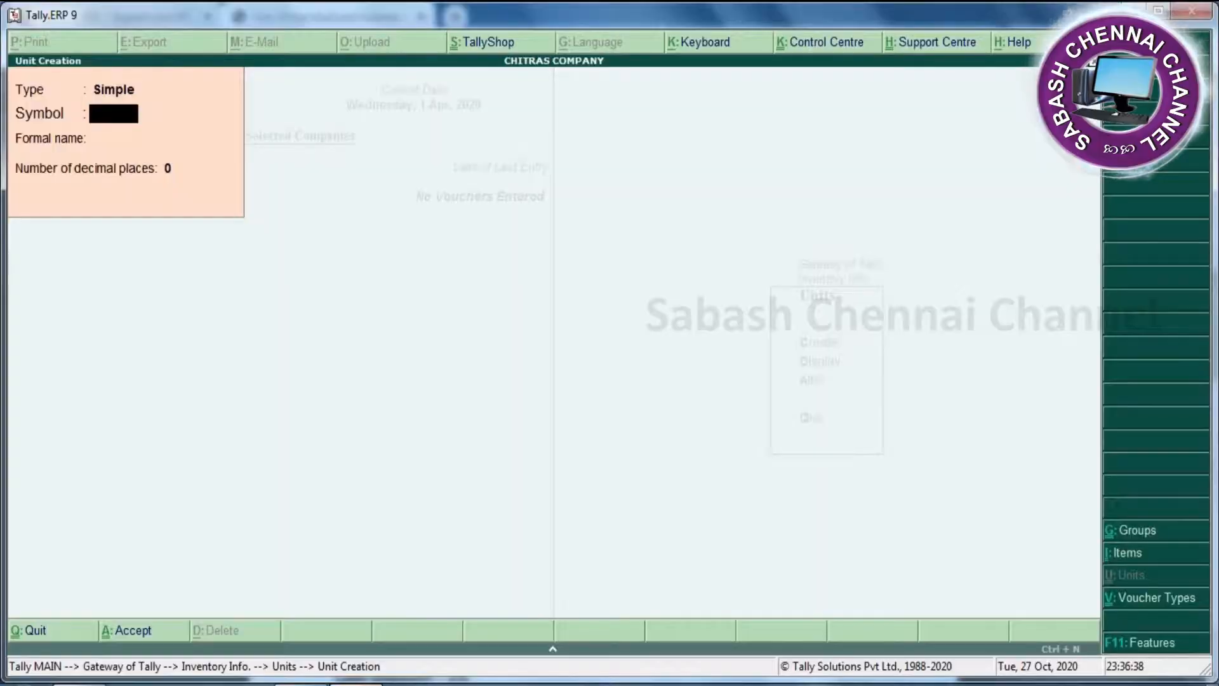
Step: Back in Tally.ERP 9, create a simple unit with symbol nos, formal name Numbers and 0 decimal places
text(nos)
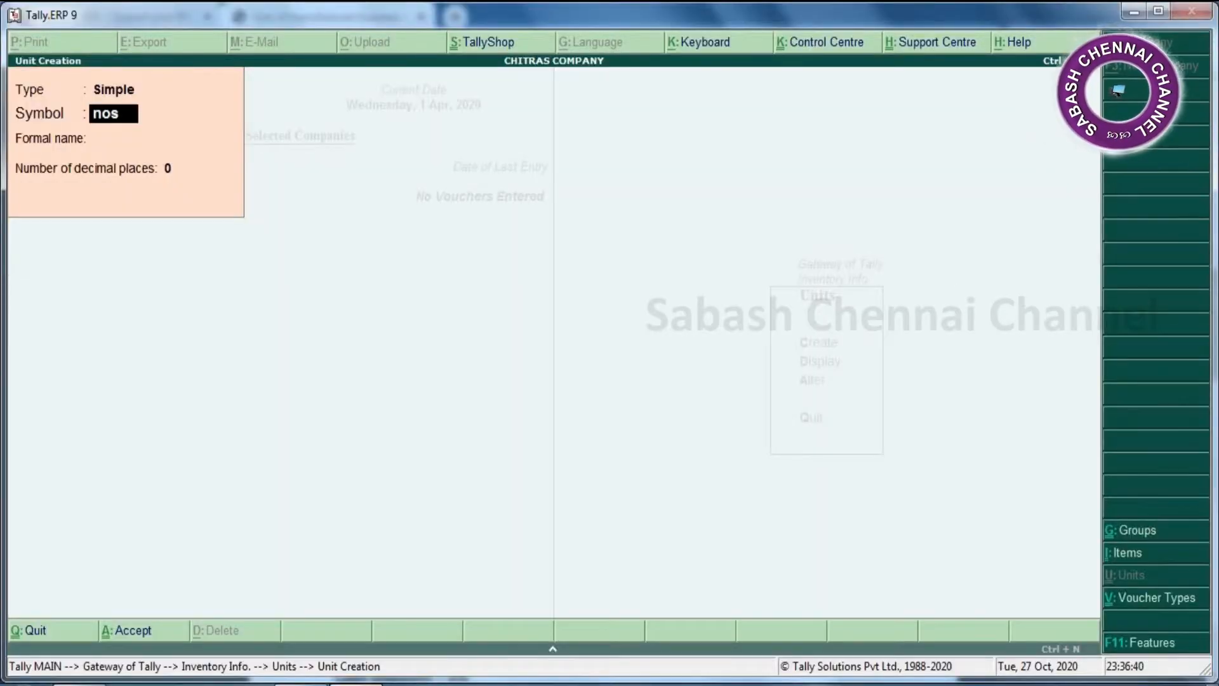
key(Return)
text(Num)
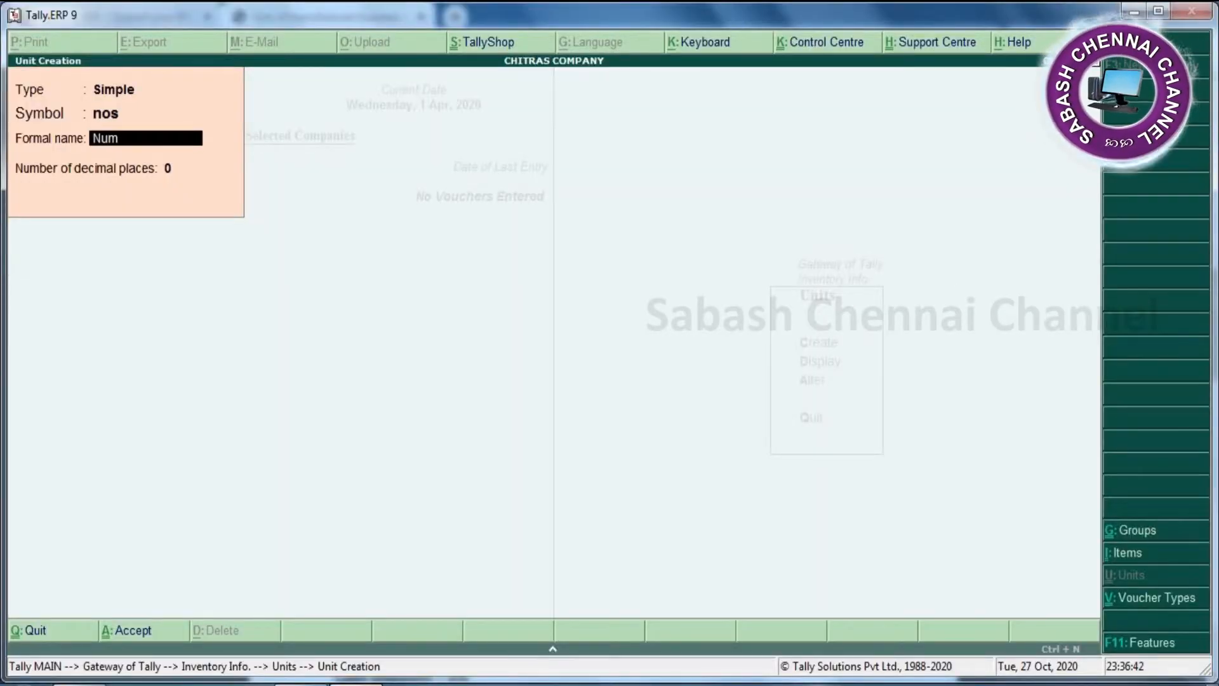
text(bers)
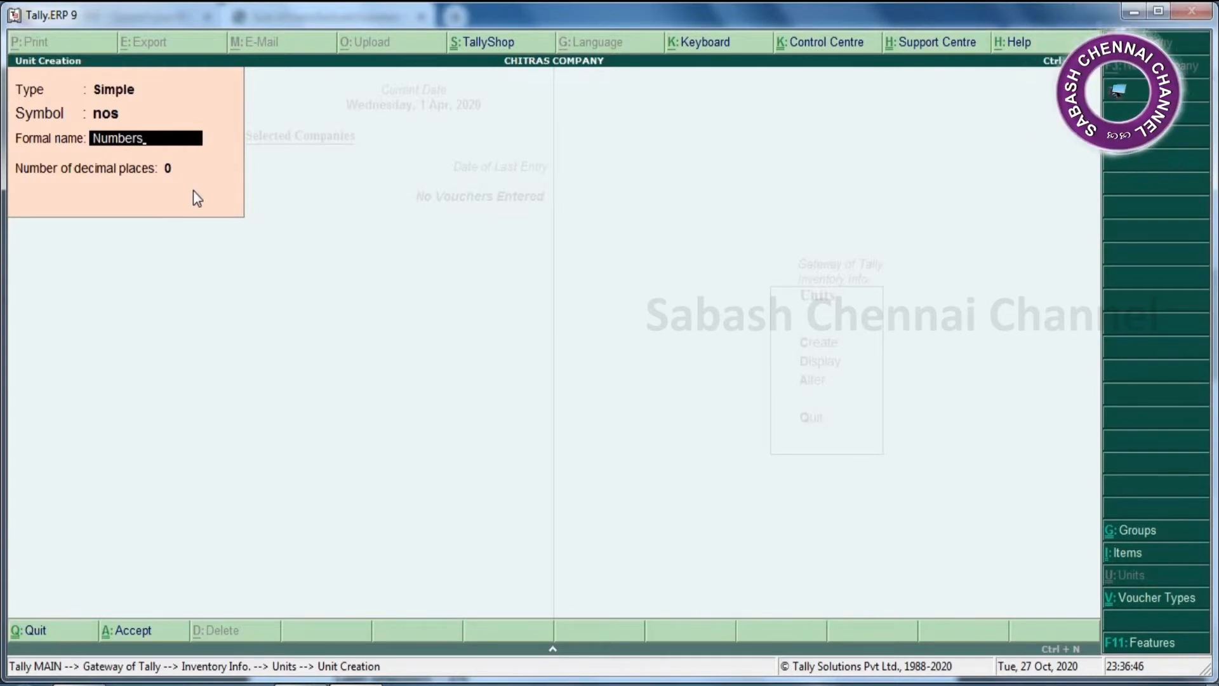
key(Return)
key(Return)
key(Return)
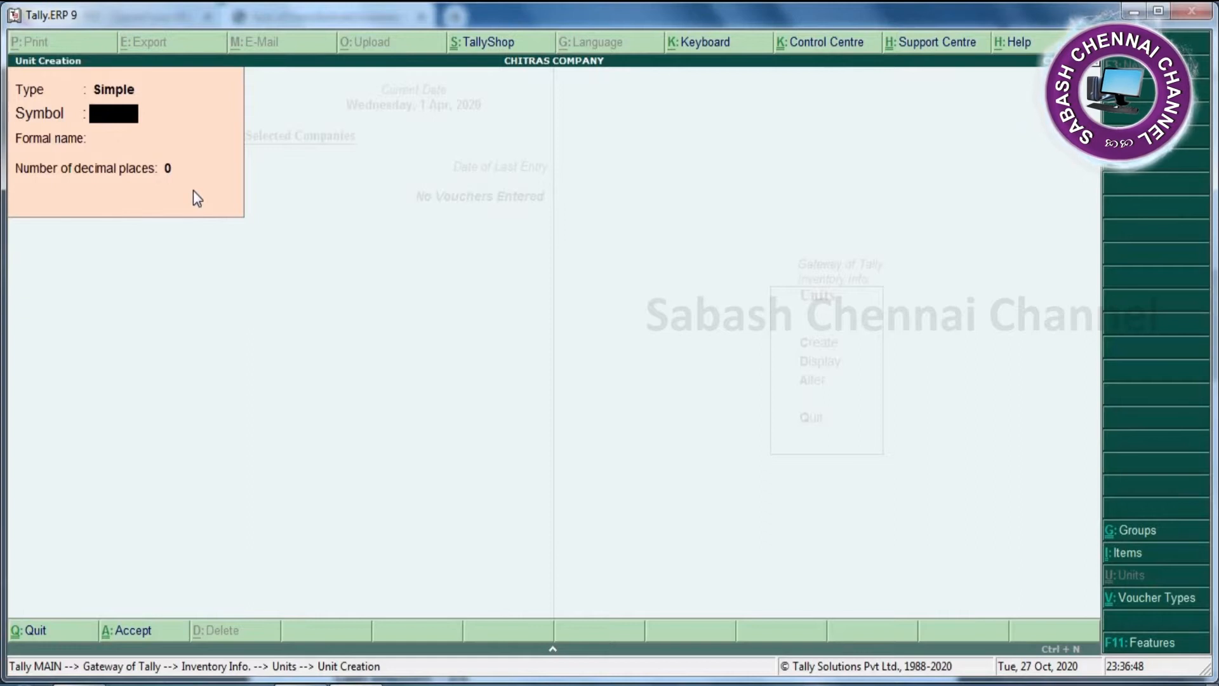
Step: Leave unit creation and open the creation form for a single stock group
key(Escape)
key(Return)
key(Escape)
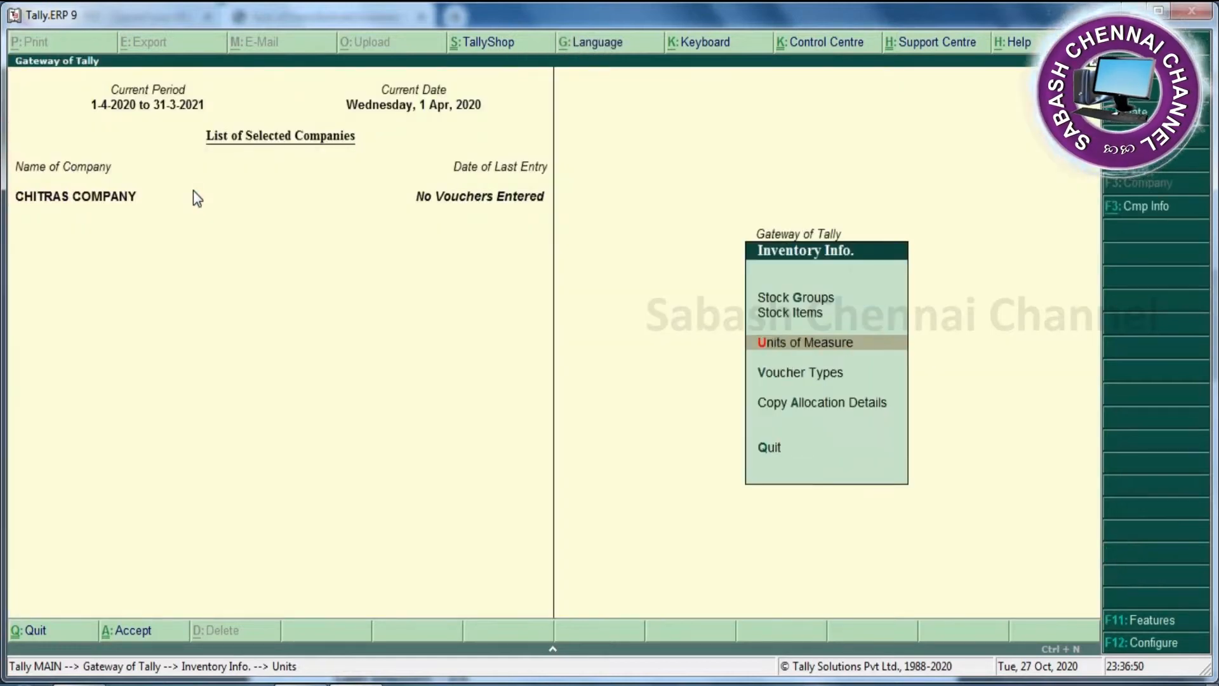
key(Up)
key(Up)
key(Return)
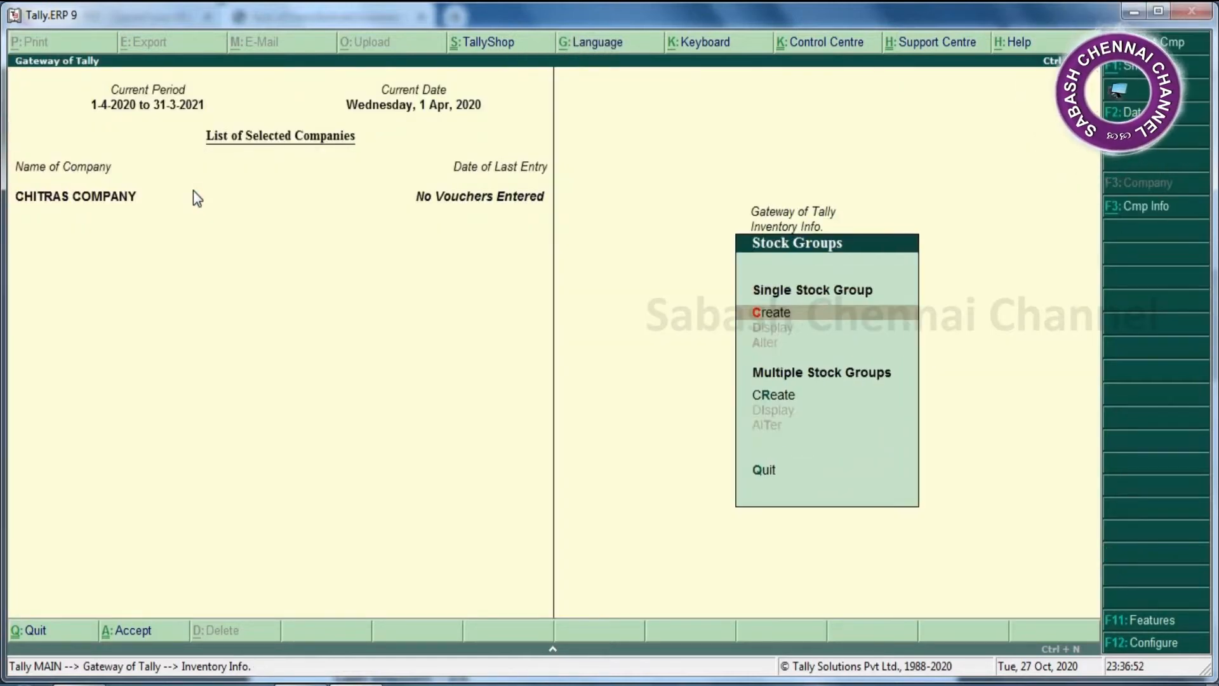
key(Return)
Step: Create the stock group Raw Material under Primary, without adding up item quantities
text(Rae)
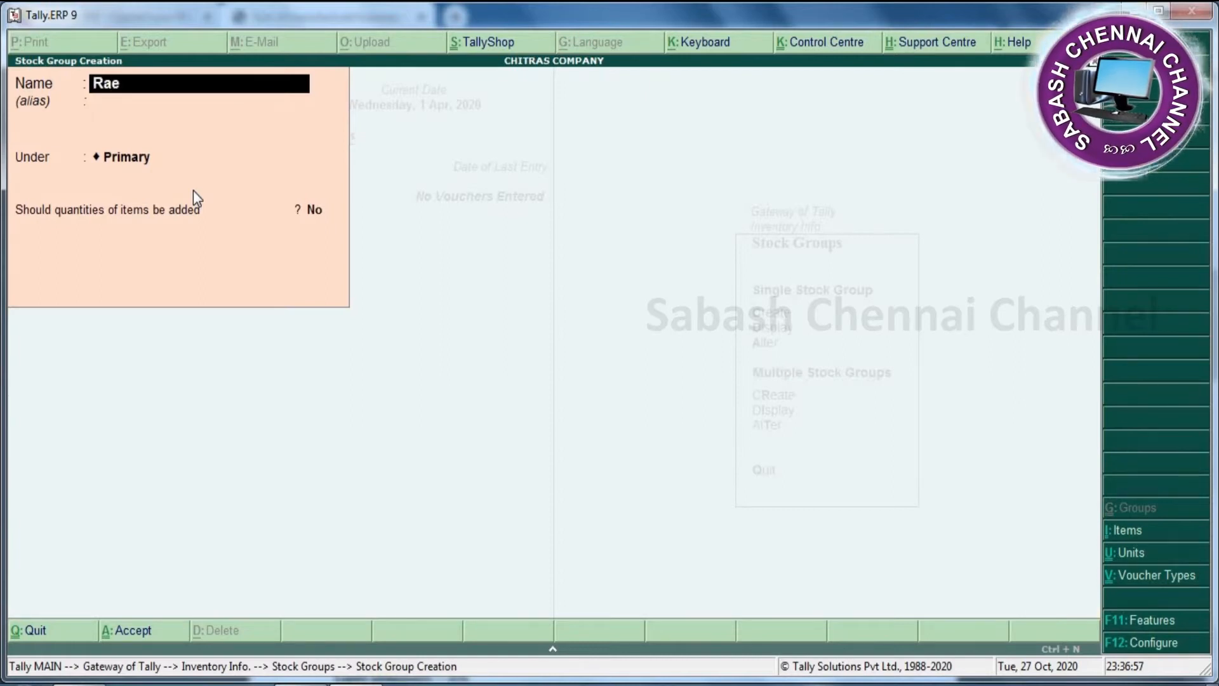
key(BackSpace)
text(w)
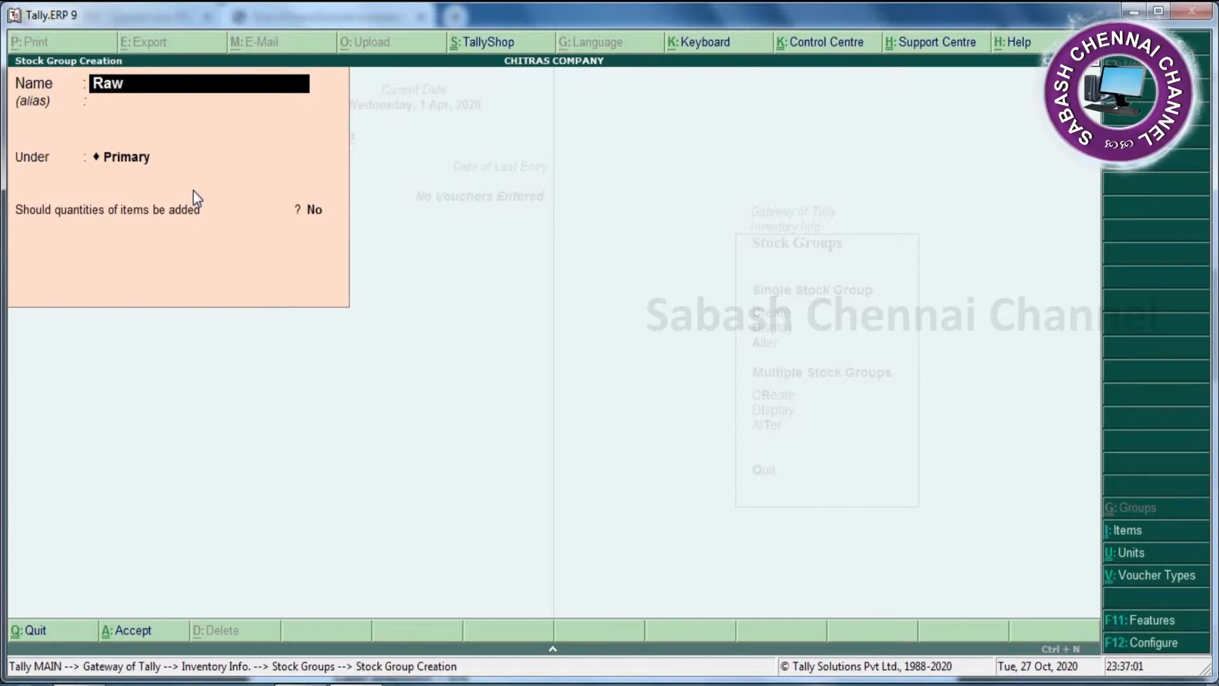
text( Mater)
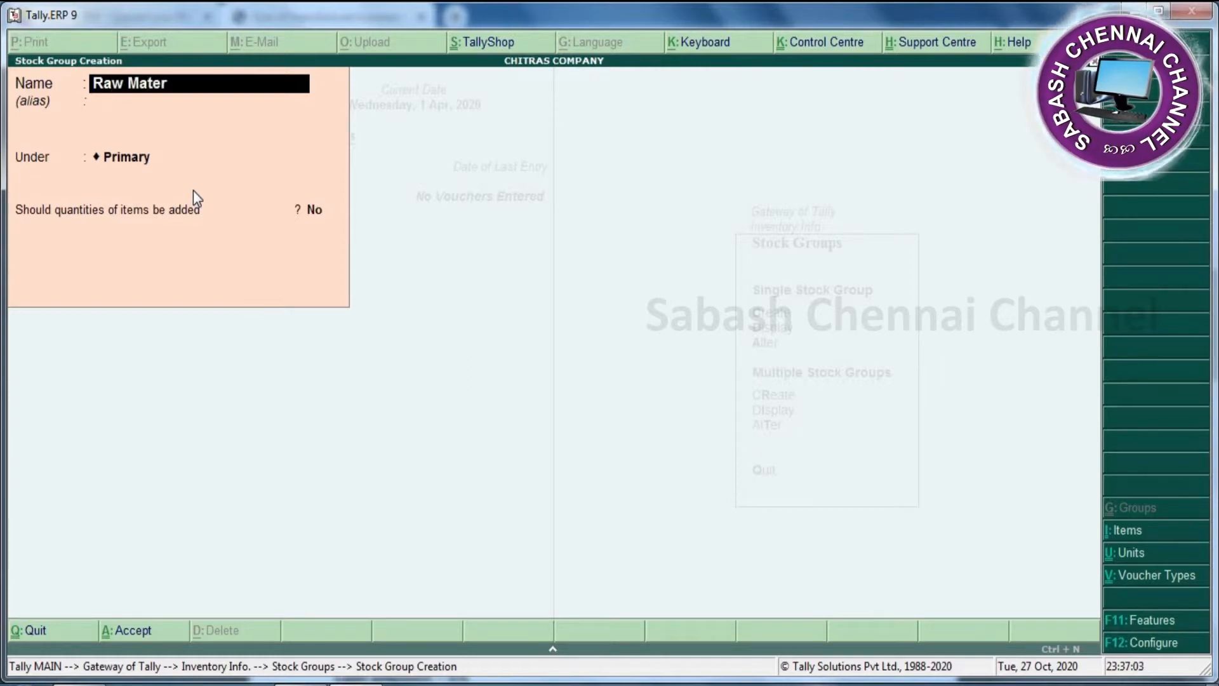
text(ial)
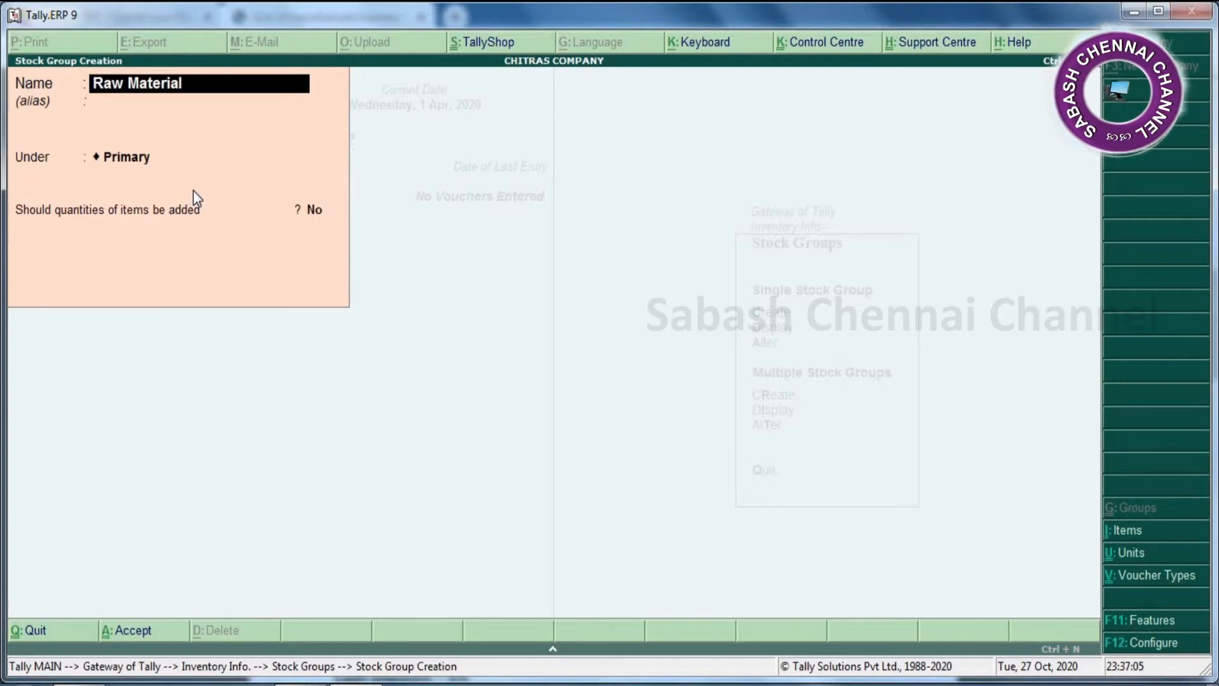
key(Return)
key(Return)
key(Return)
key(Return)
key(Return)
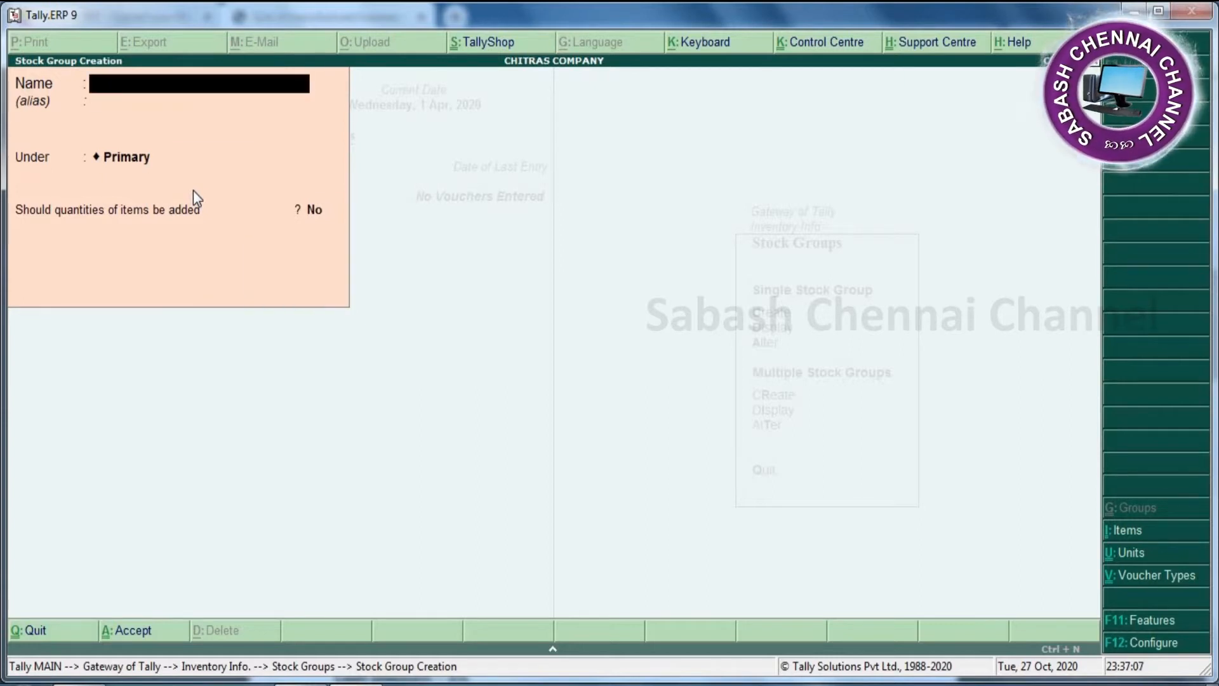
Step: Create the stock group Finished Goods under Primary, without adding up item quantities
text(Fini)
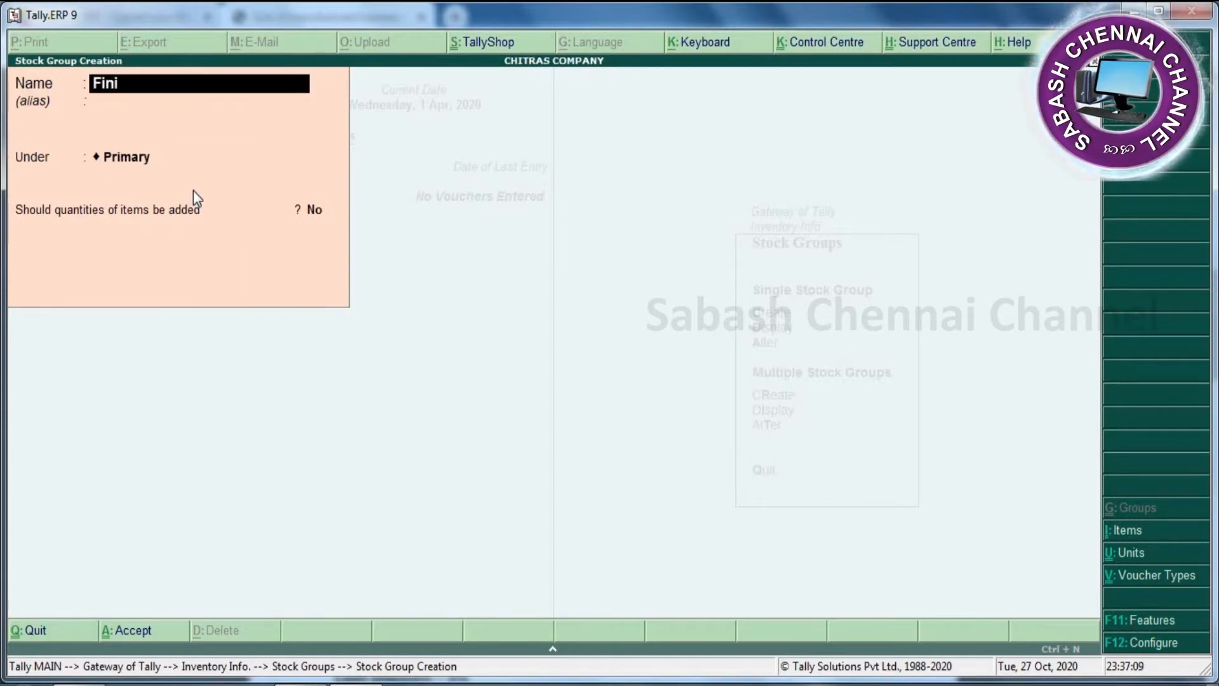
text(shed Goods)
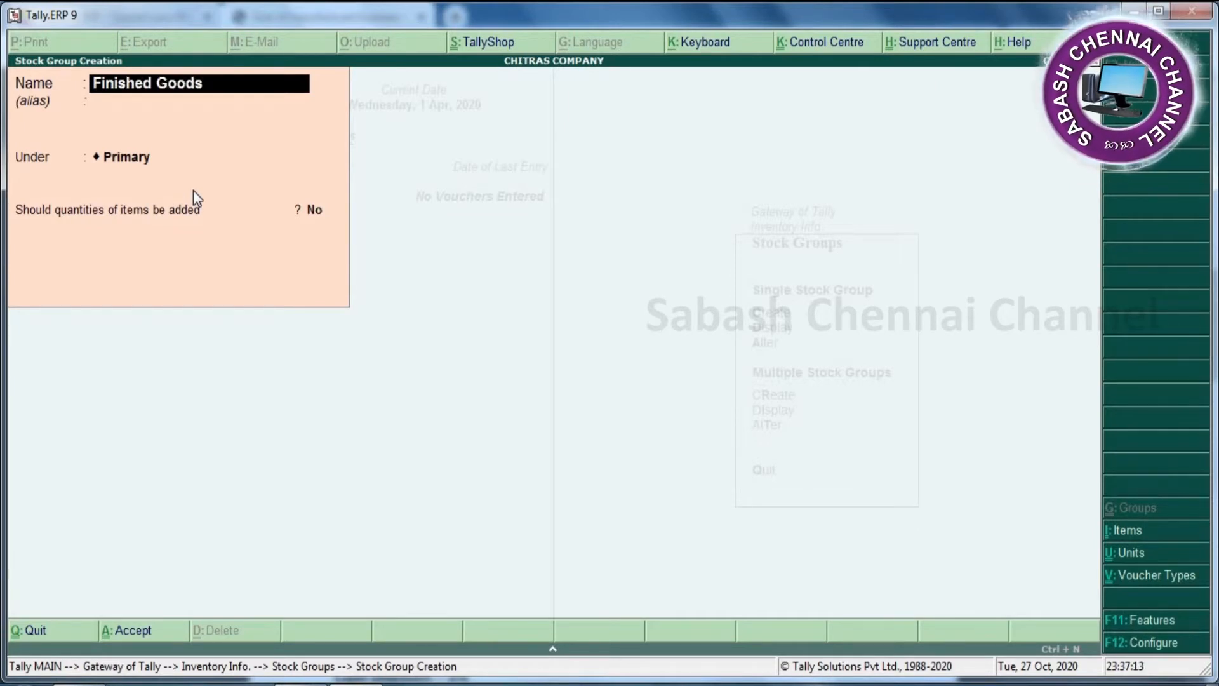
key(Return)
key(Return)
key(Return)
key(Return)
key(Return)
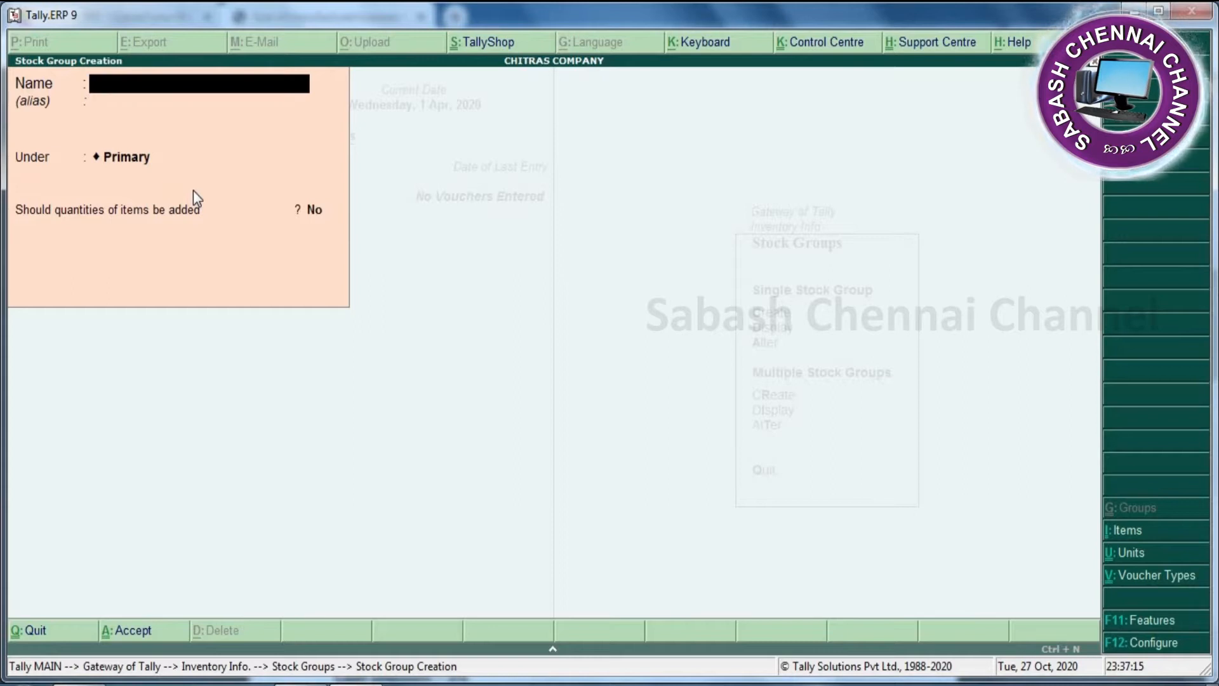
Step: Leave stock group creation and open multiple stock item creation with All Items as the group
key(Escape)
key(Return)
key(Escape)
key(Down)
key(Return)
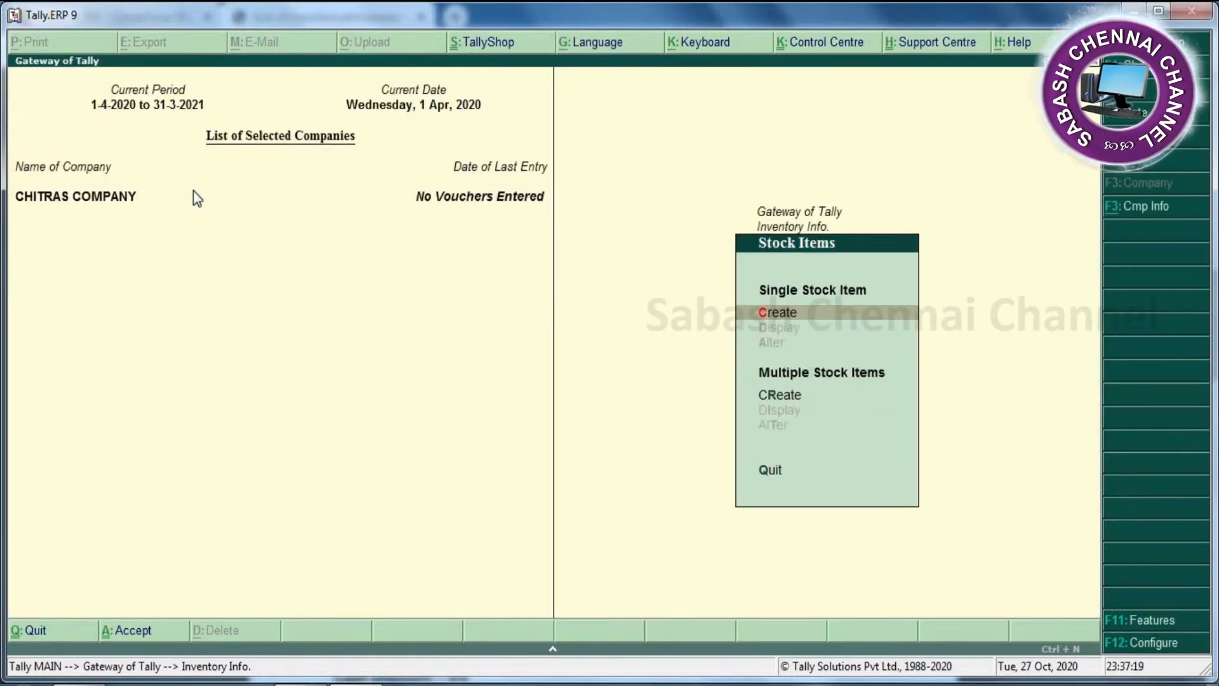
key(Down)
key(Return)
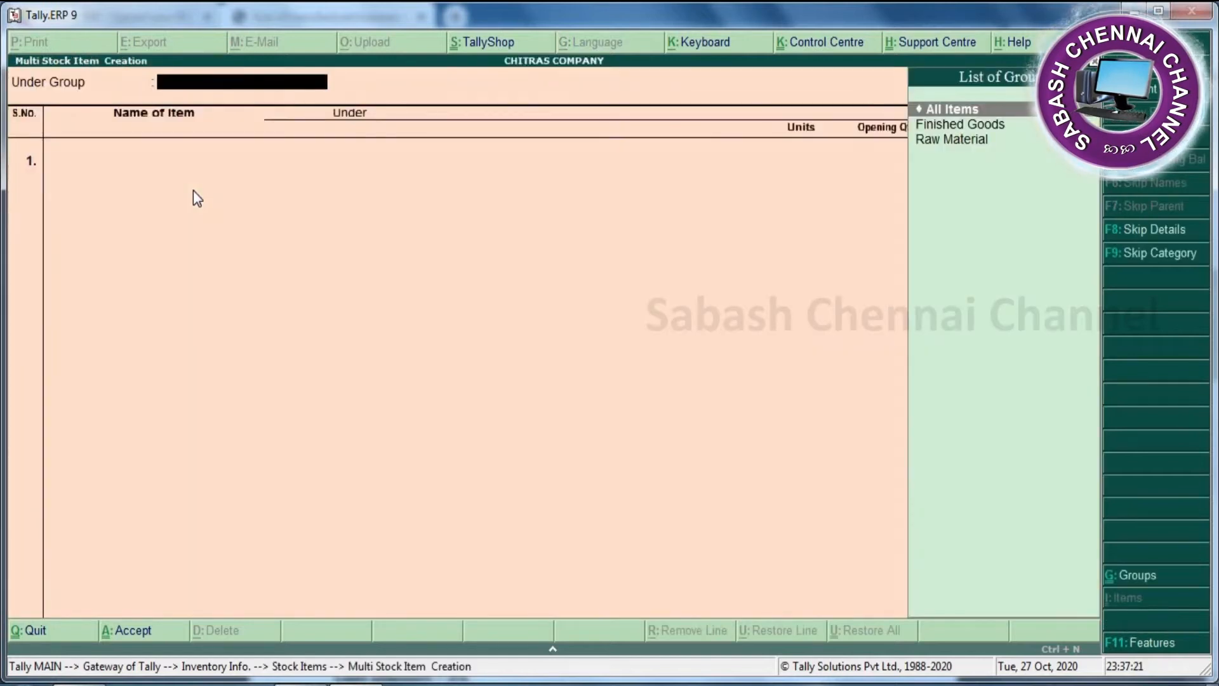
key(Return)
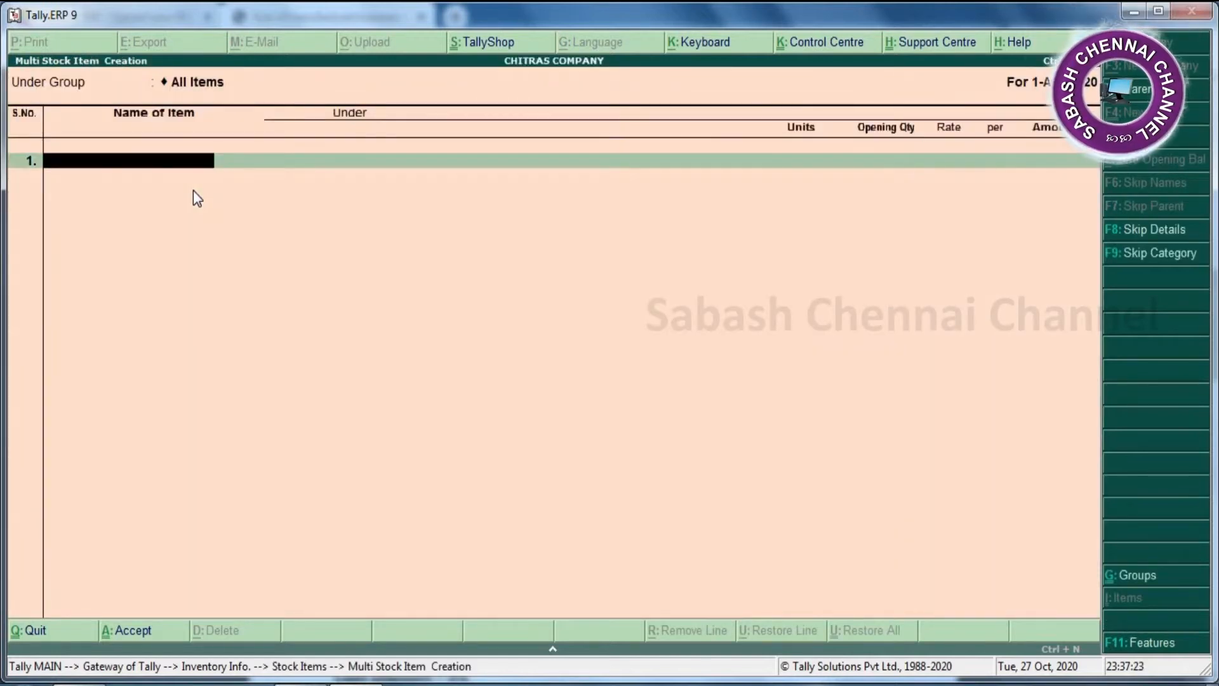
Step: Switch to the PDF in Chrome and look up the names of the raw materials consumed
key(alt+Tab)
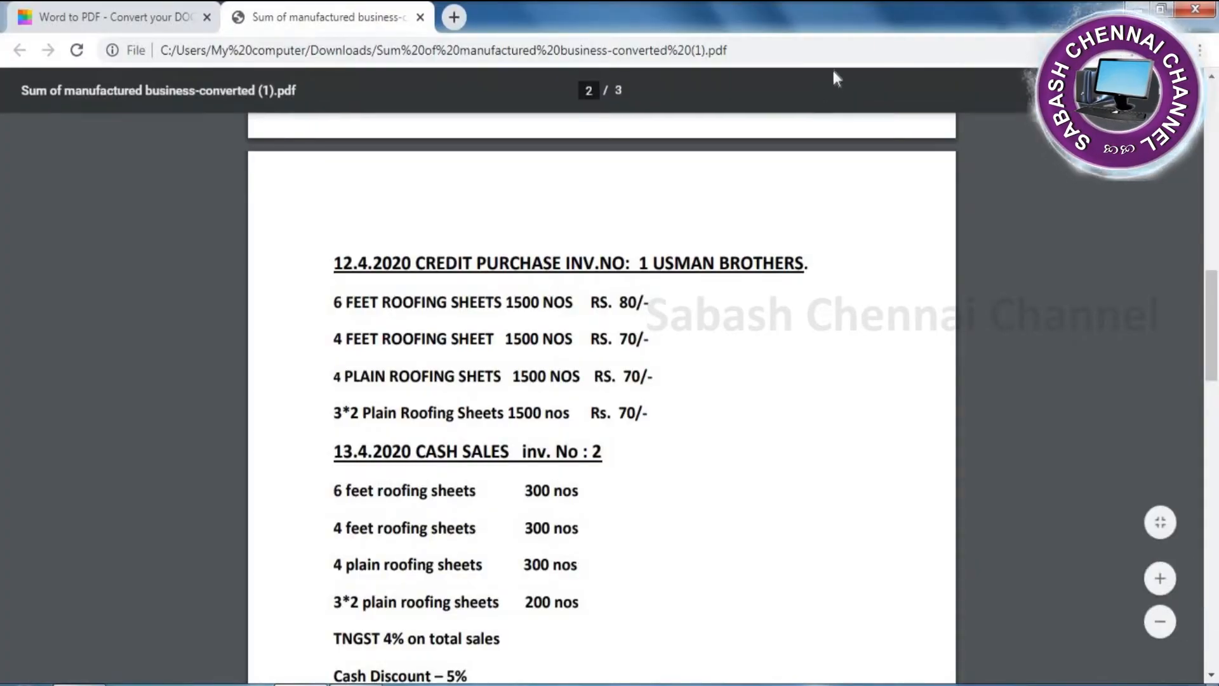
scroll(824, 367, up, 10)
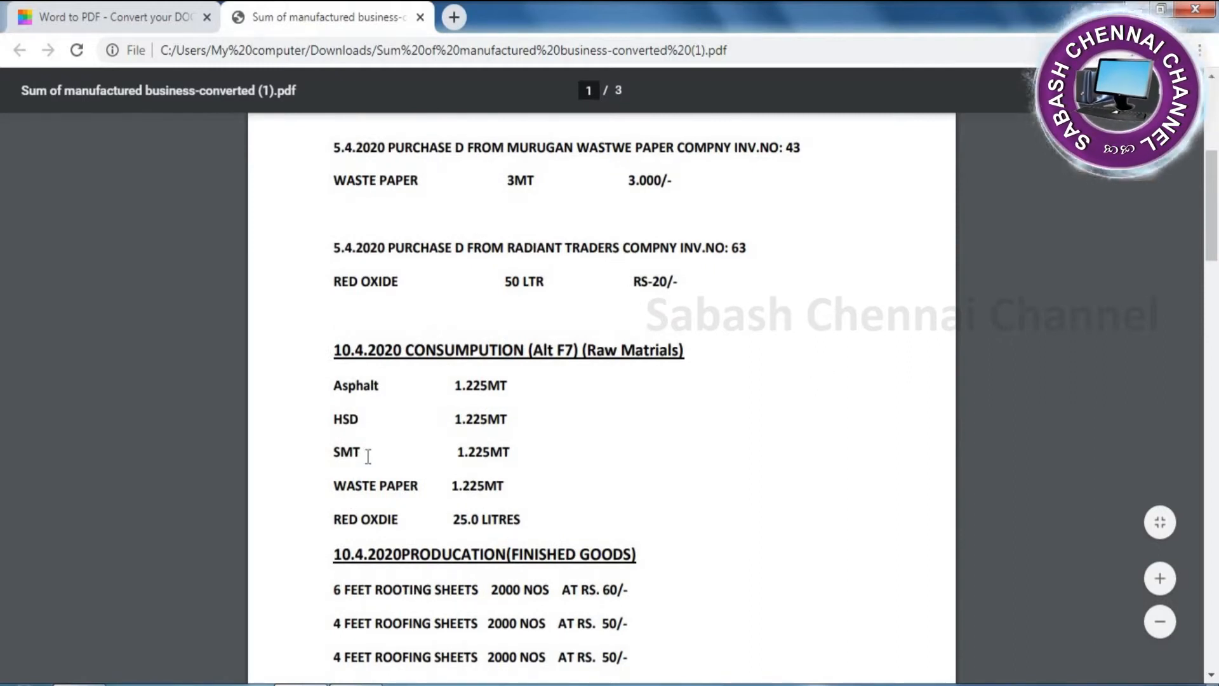
click(356, 684)
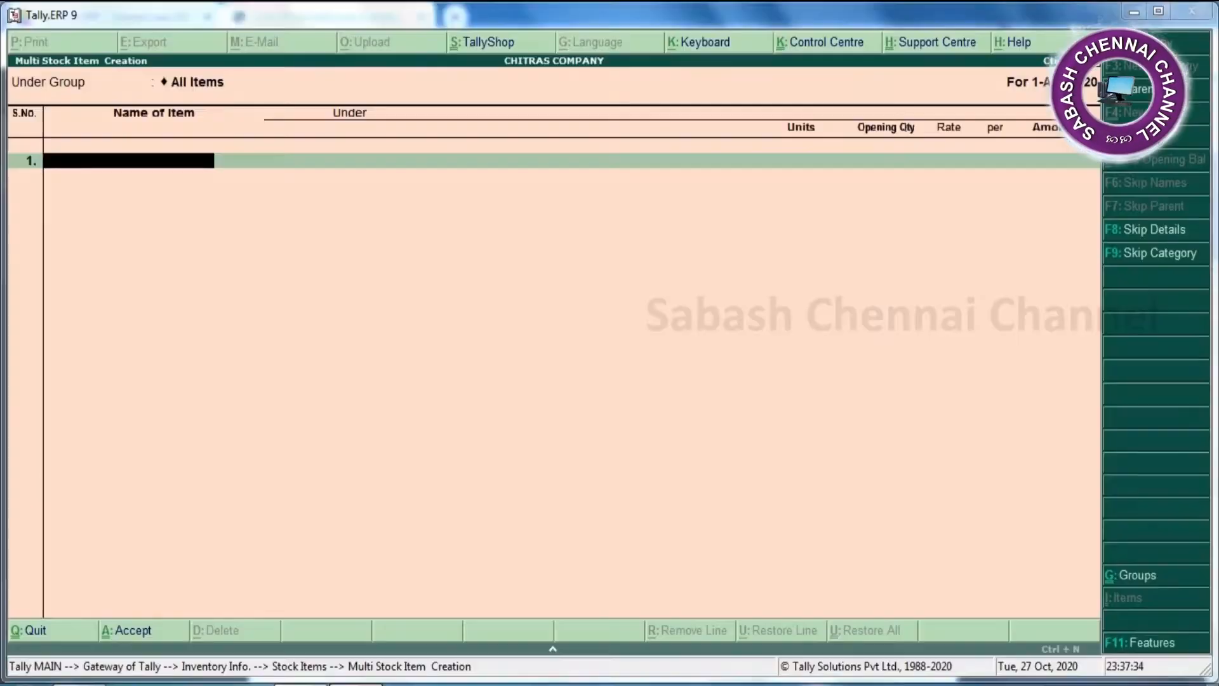
Step: In Tally.ERP 9, add the stock item Asphalt under Raw Material with unit Mt, checking its spelling in the PDF
text(As)
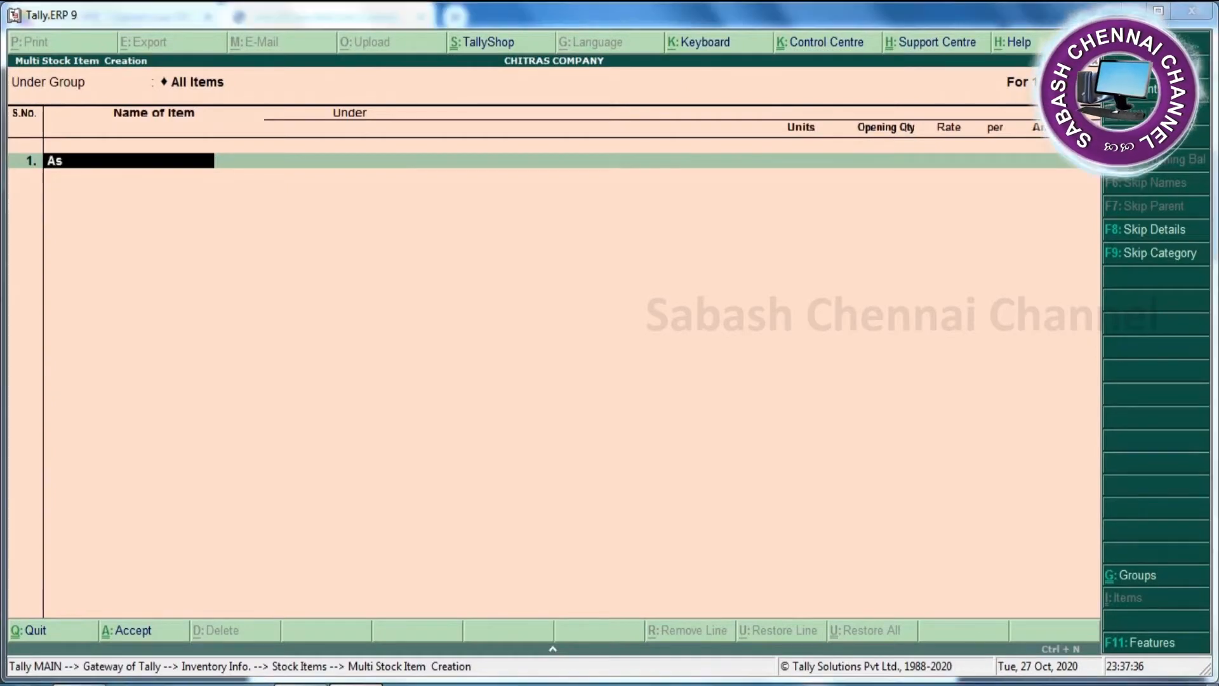
key(alt+Tab)
key(alt+Tab)
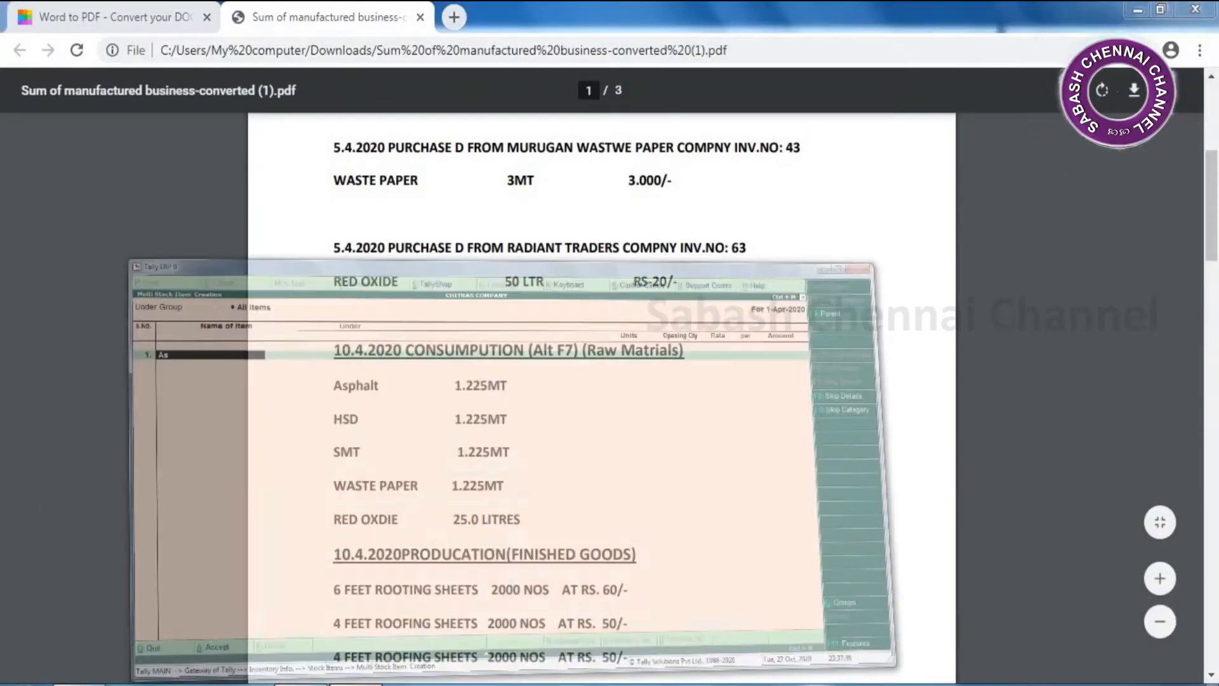
text(p)
text(halt)
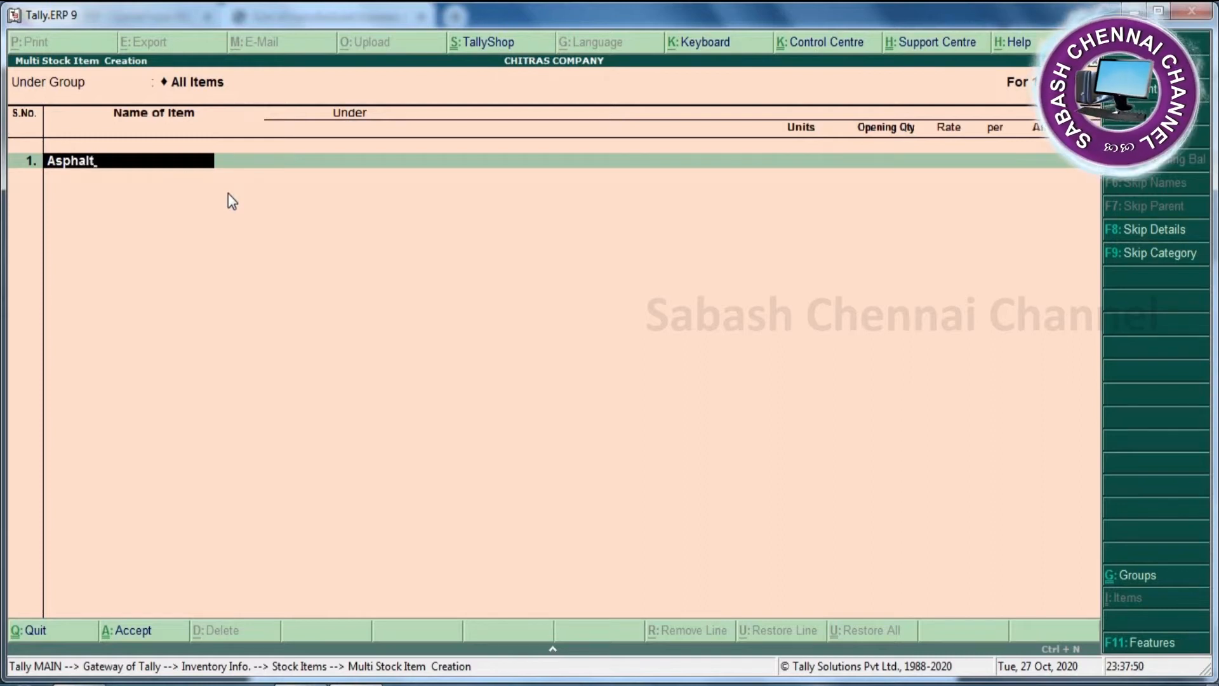
key(Return)
key(Down)
key(Down)
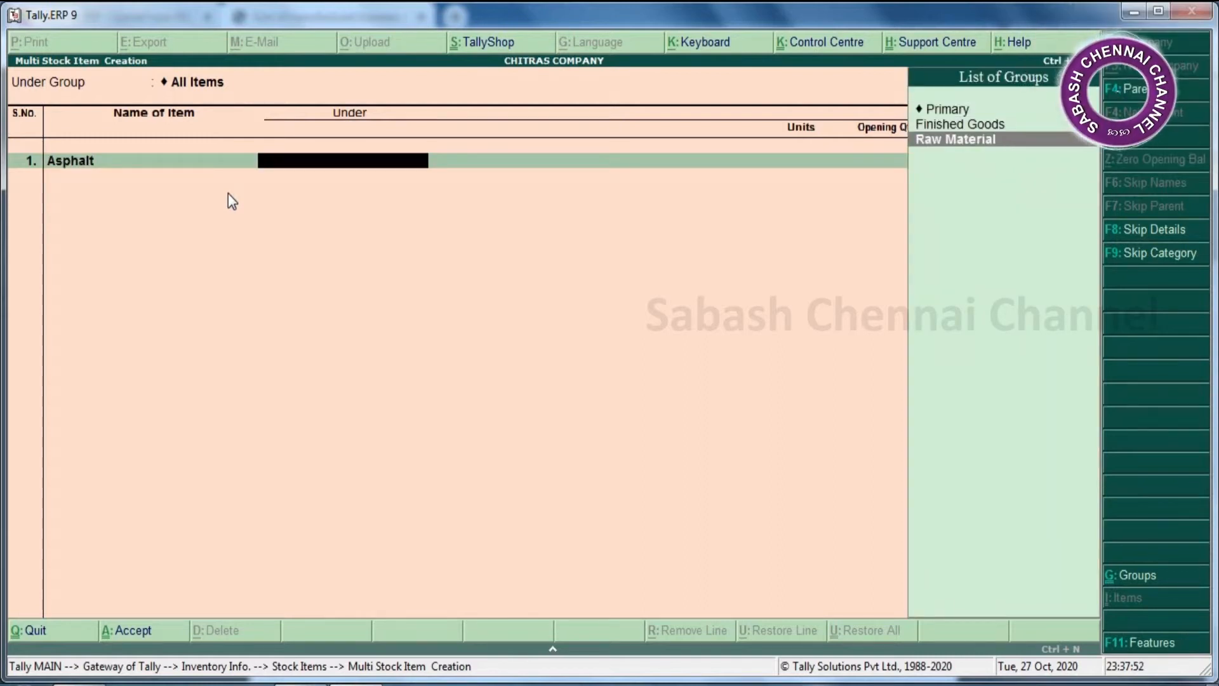
key(Return)
key(Down)
key(Down)
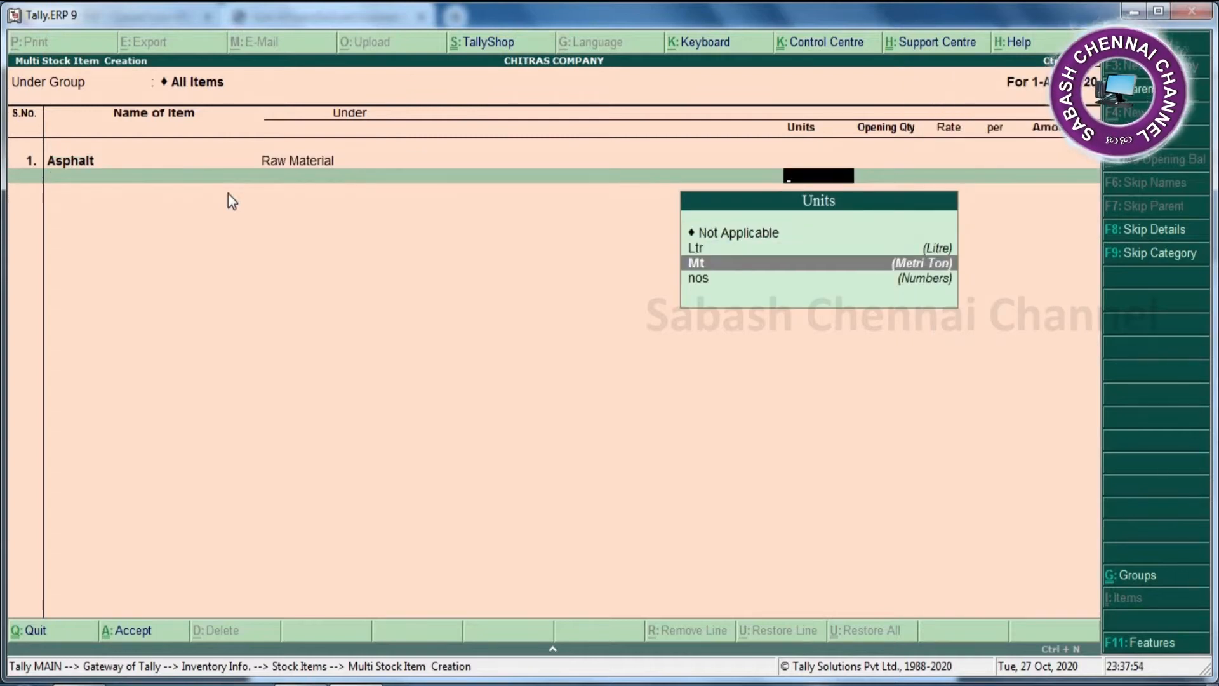
key(Return)
key(Return)
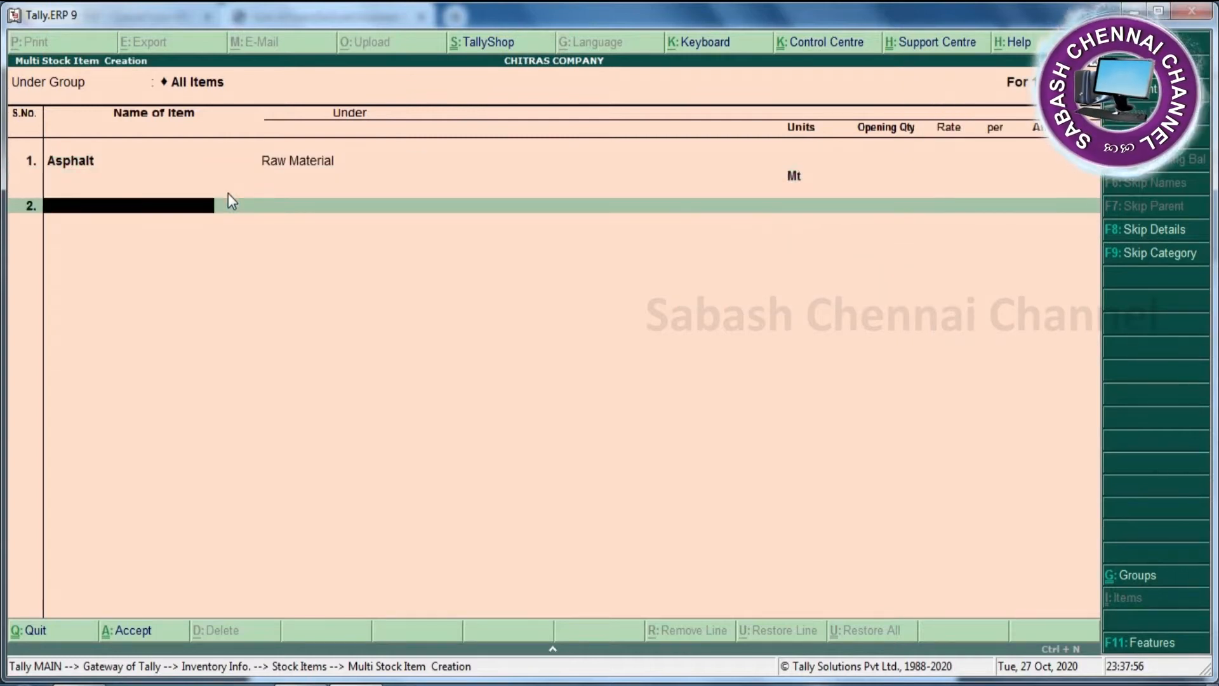
Step: Add the second stock item Hsd under Raw Material with unit Mt
text(Hsd)
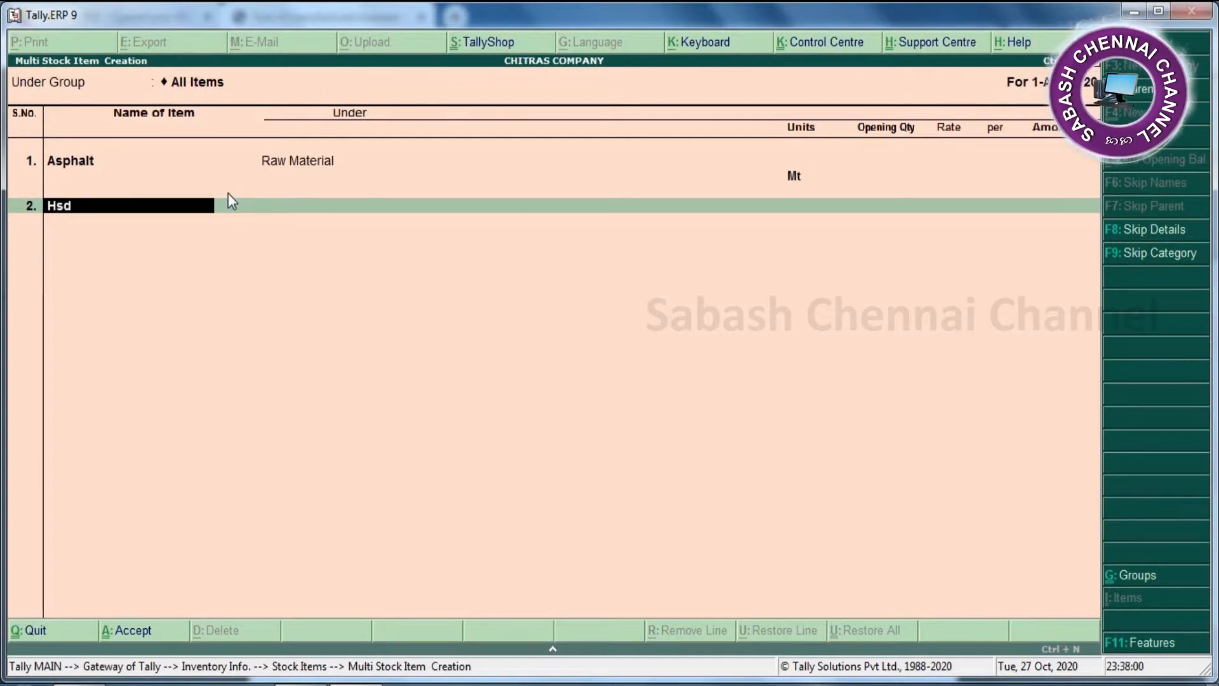
key(Return)
key(Down)
key(Down)
key(Return)
key(Down)
key(Down)
key(Return)
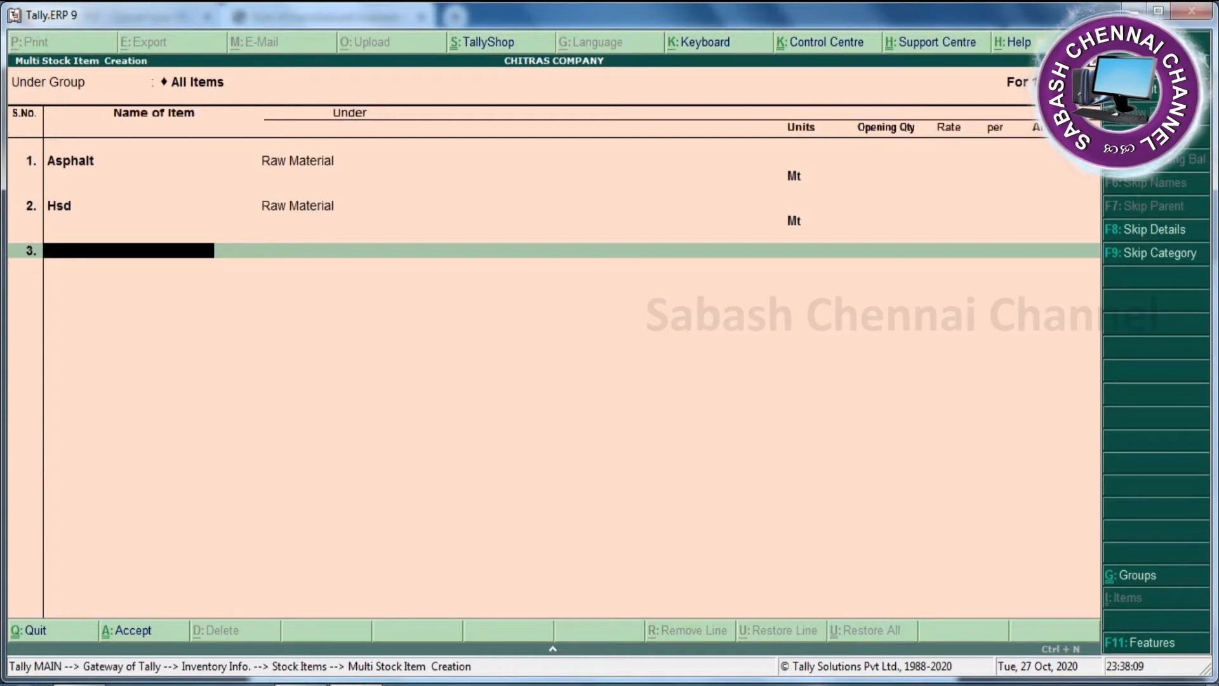
Step: Check the next raw material in the Chrome PDF and add the stock item Smt under Raw Material with unit Mt in Tally.ERP 9
click(358, 684)
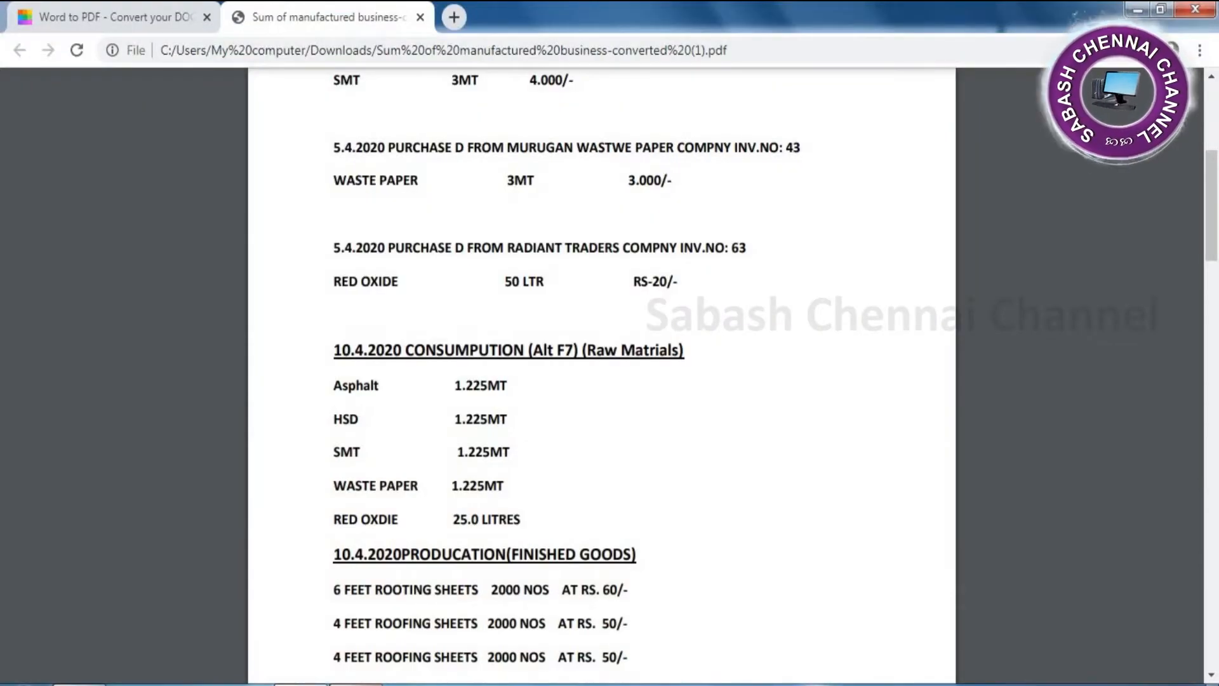
click(359, 683)
text(Smt)
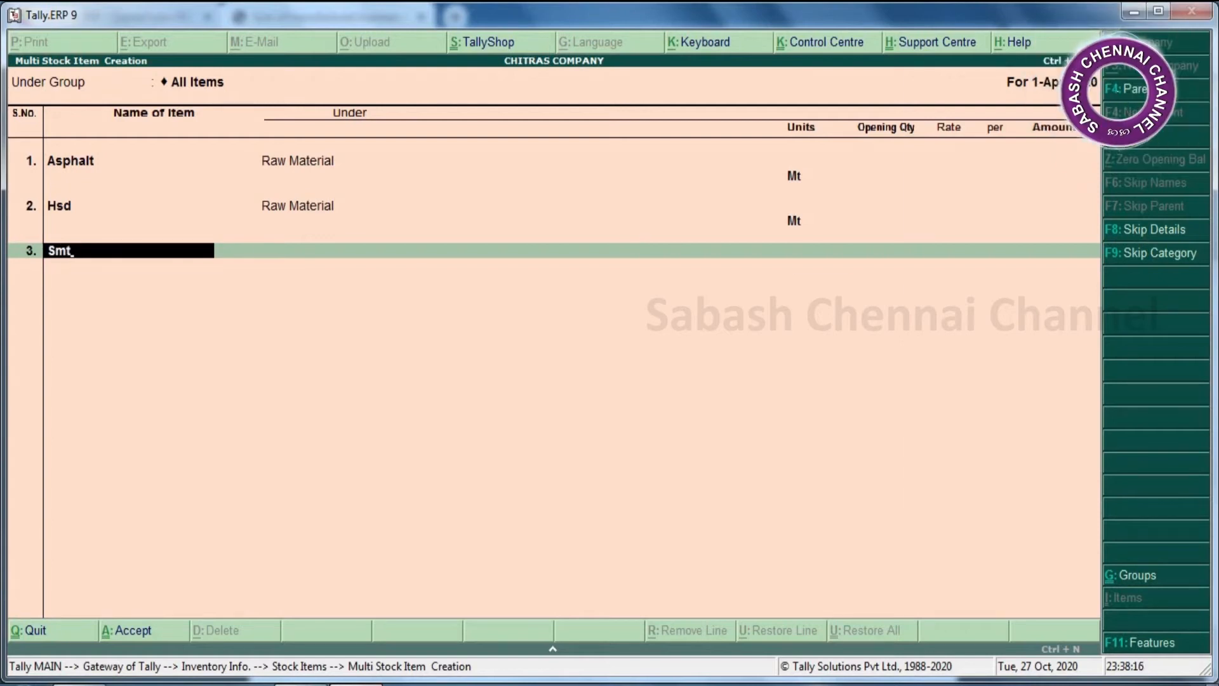
key(Return)
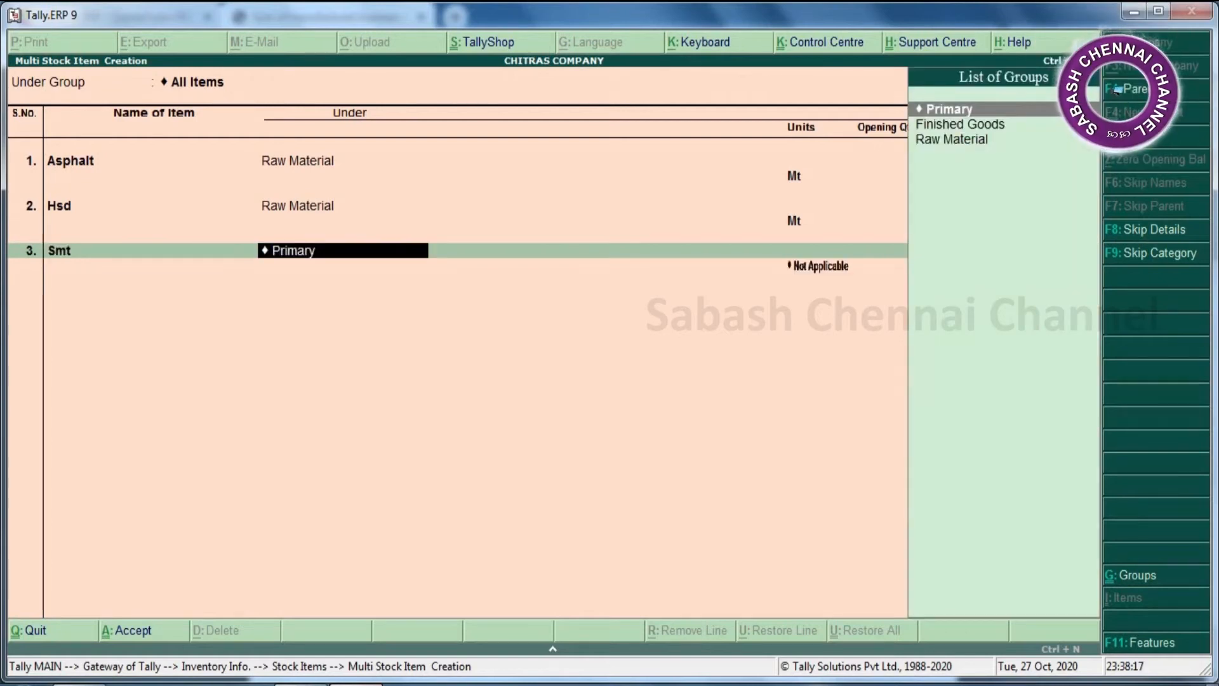
key(Down)
key(Down)
key(Return)
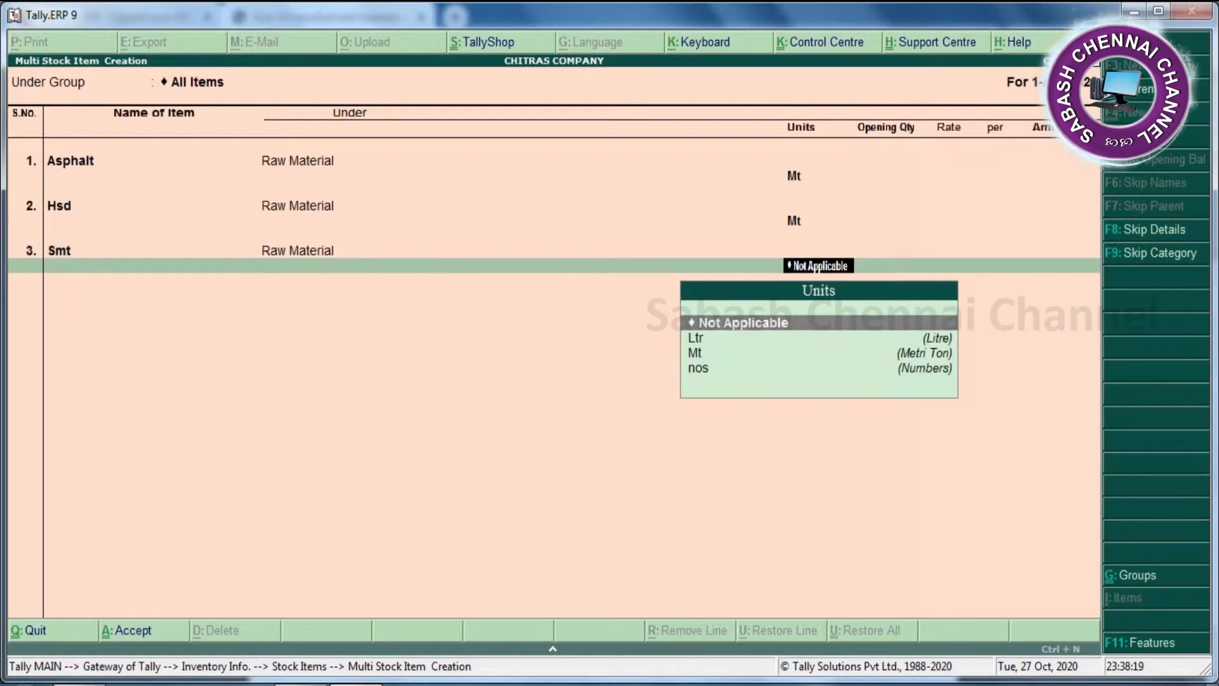
key(Down)
key(Down)
key(Return)
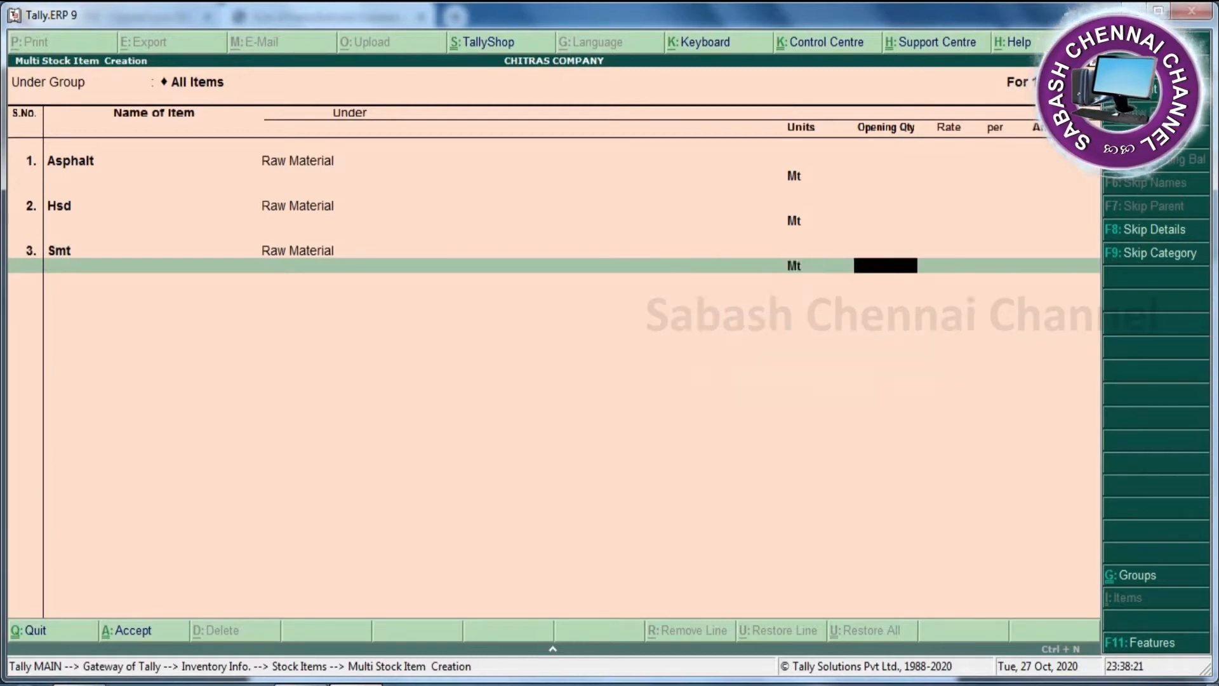
key(Return)
Step: Add the fourth stock item Waste Paper under Raw Material with unit Mt
text(Waste)
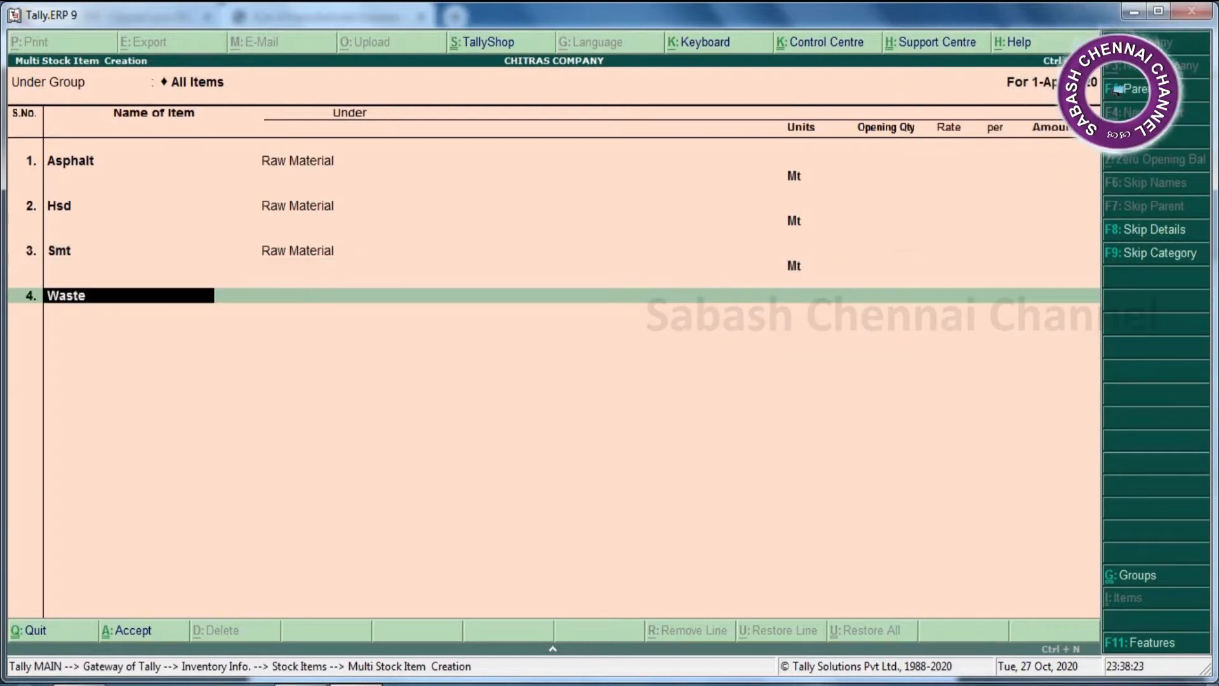
text( Paper)
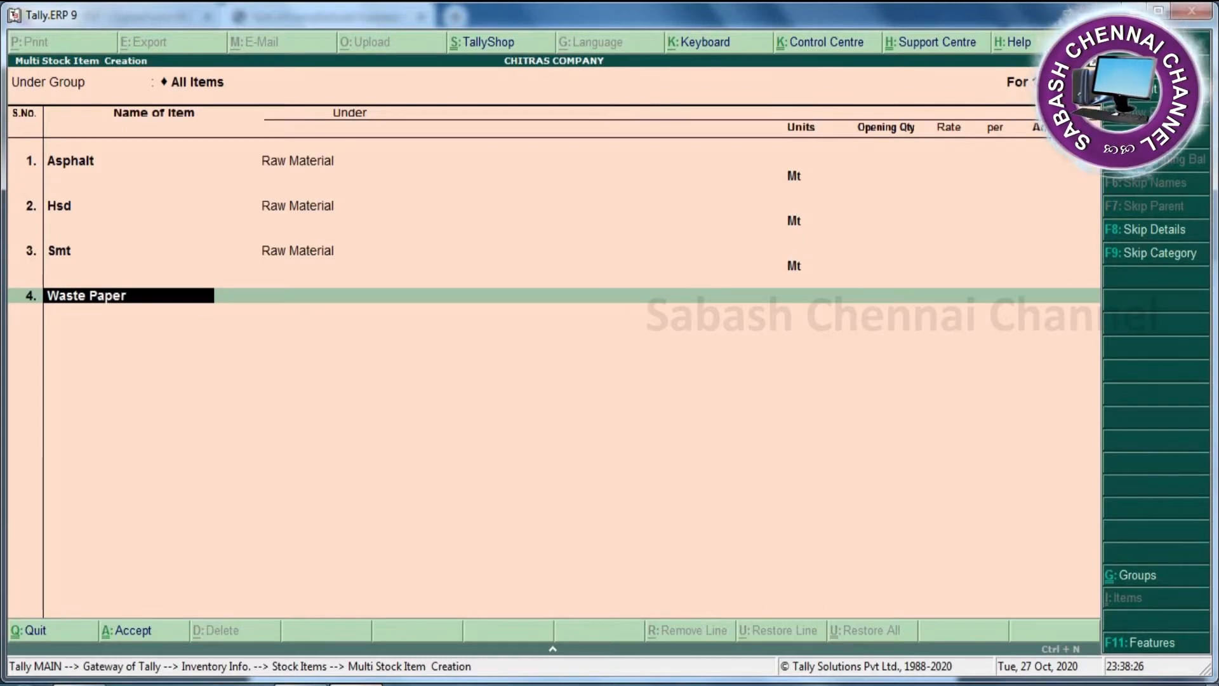
key(Return)
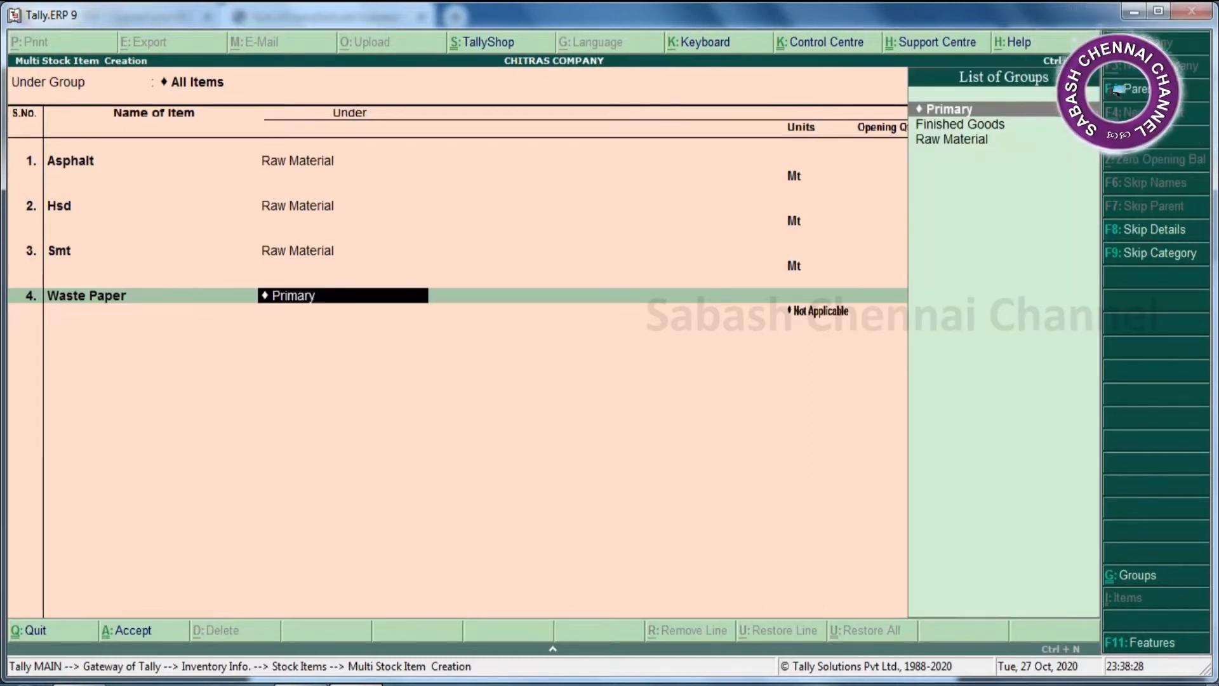
key(Down)
key(Down)
key(Return)
key(Down)
key(Down)
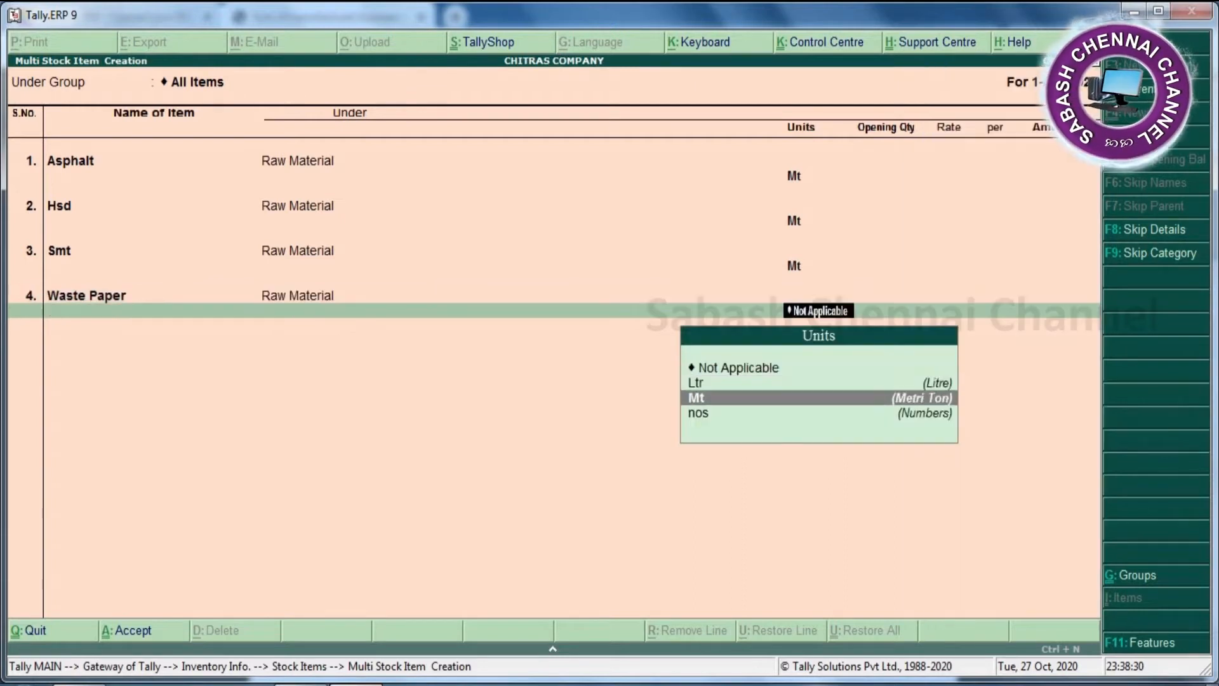
key(Return)
key(Return)
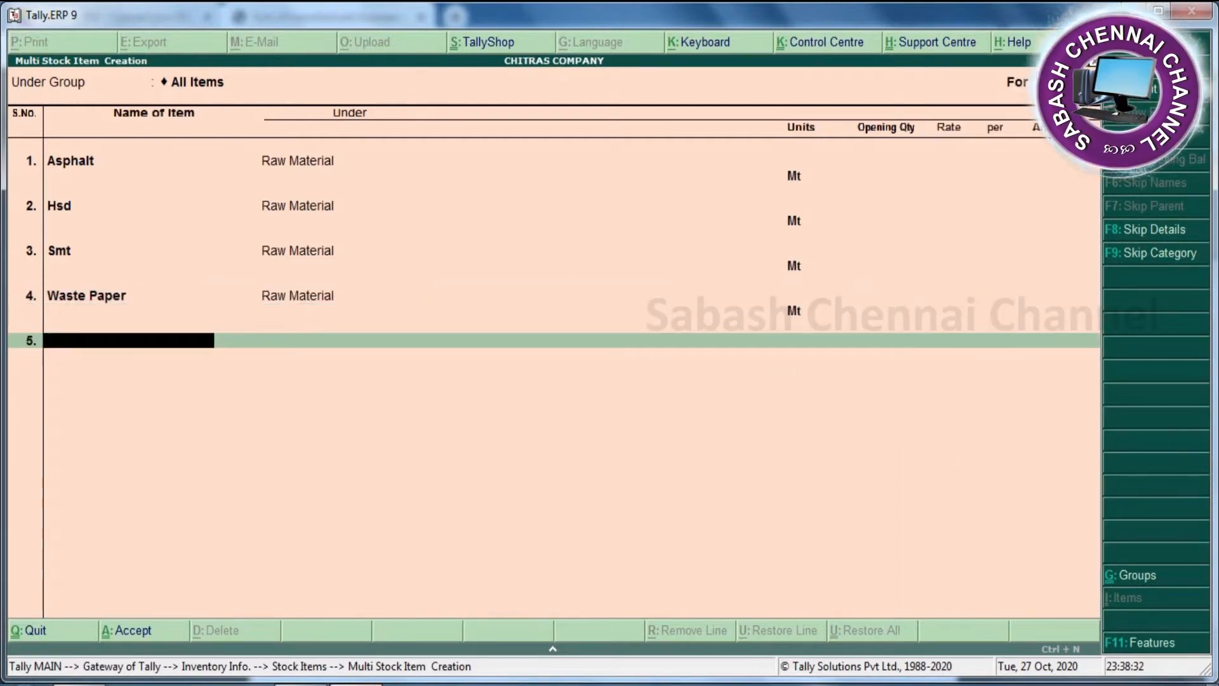
Step: Check the last raw material in the Chrome PDF and add Red Oxide under Raw Material with unit Ltr in Tally.ERP 9
click(355, 685)
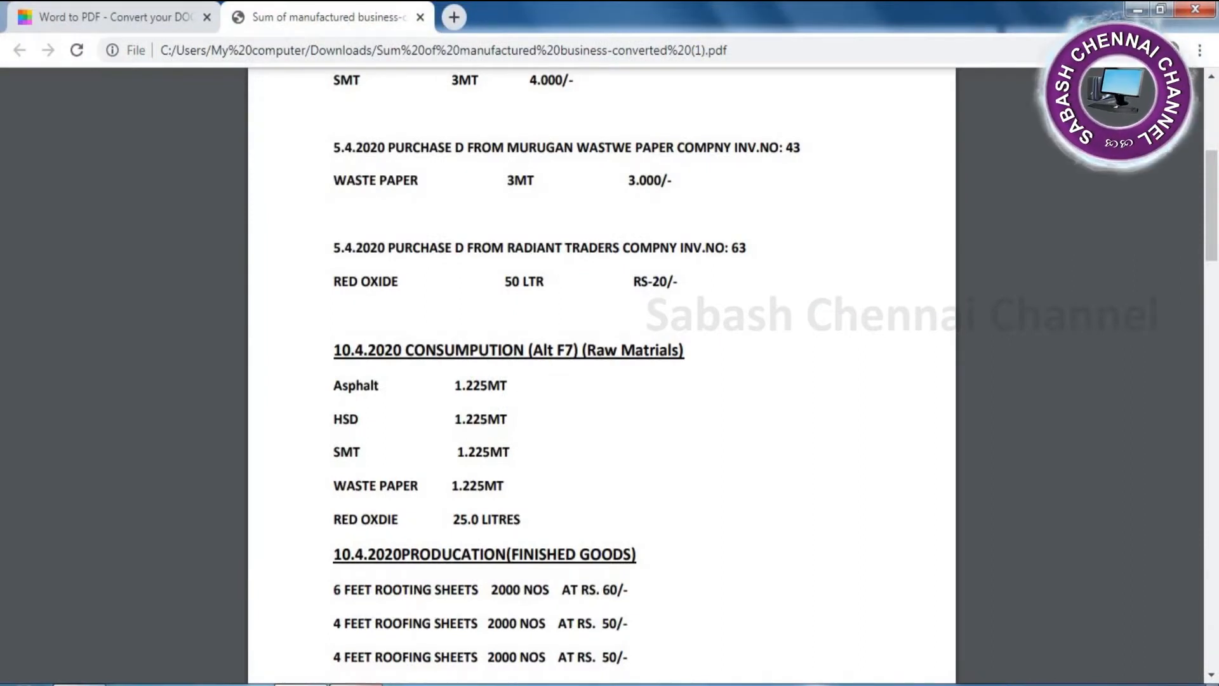
click(356, 684)
text(Red oxide)
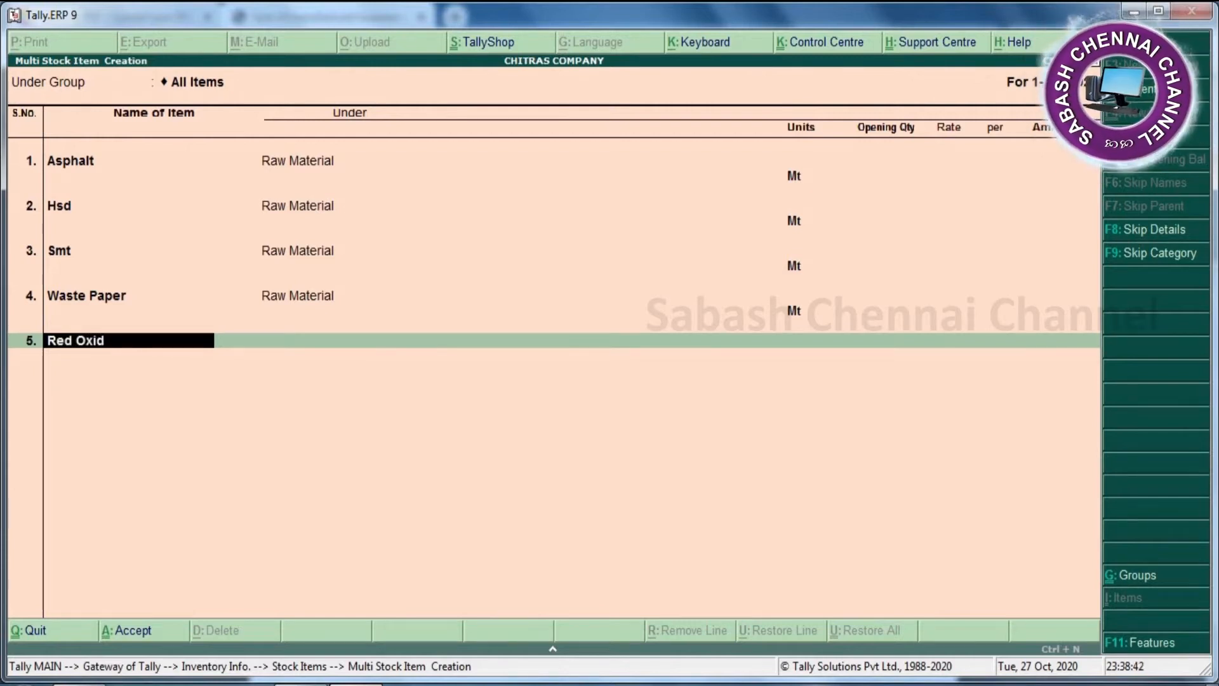
key(Return)
key(Down)
key(Down)
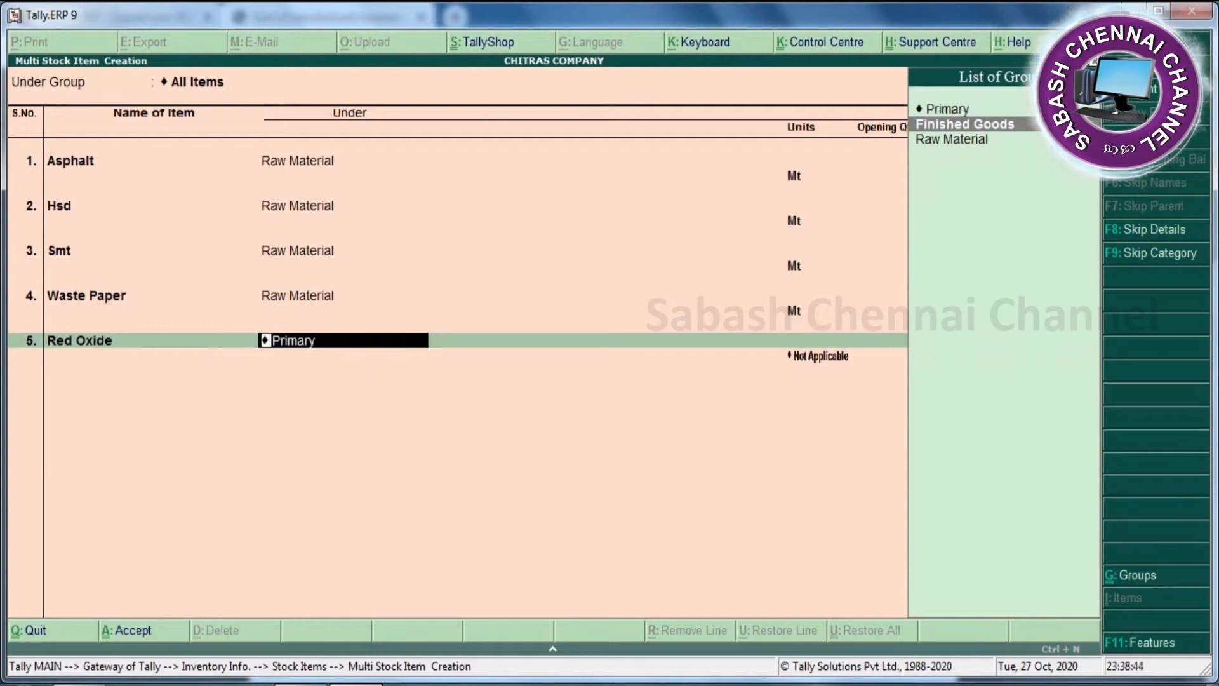
key(Return)
key(Down)
key(Down)
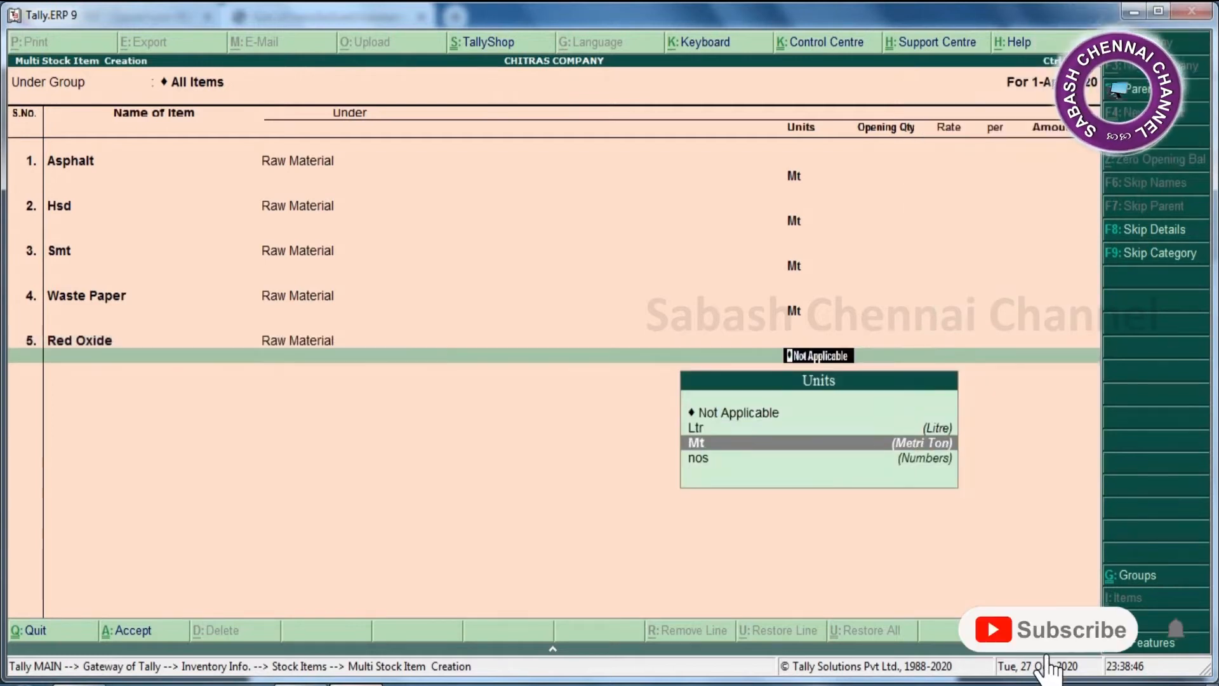
key(Up)
key(Return)
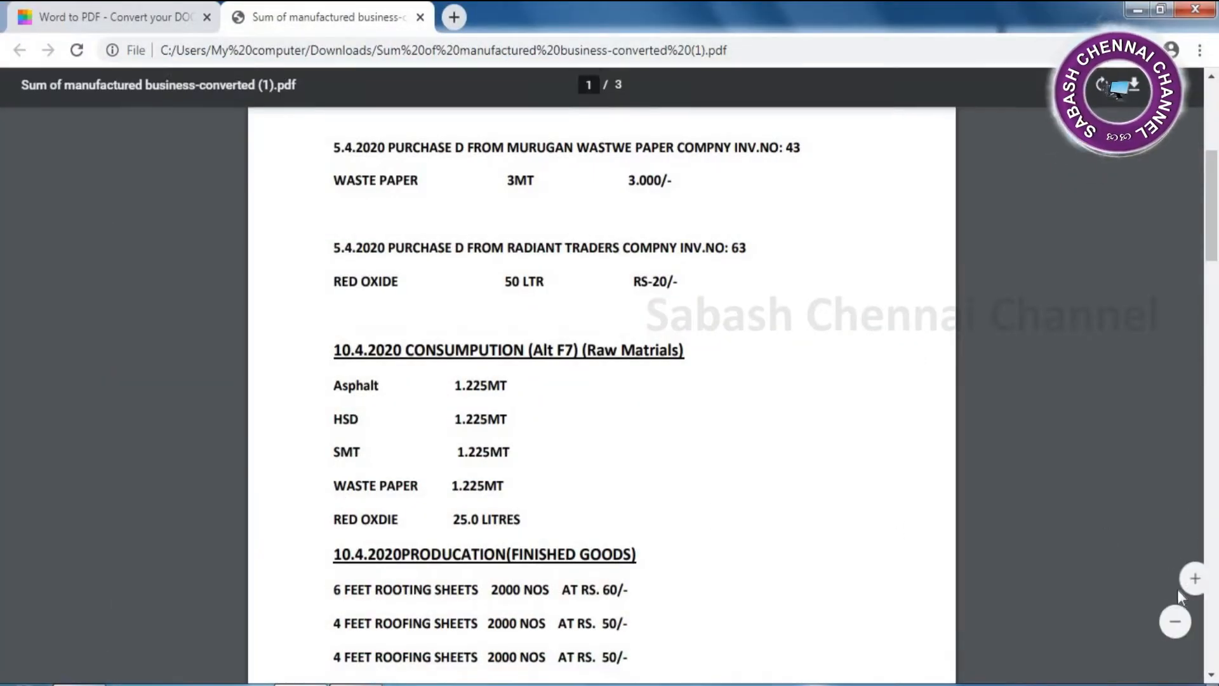
Step: Look up the finished goods in the Chrome PDF and name the sixth stock item 6 Feet Roofing Sheet in Tally.ERP 9
scroll(950, 631, down, 3)
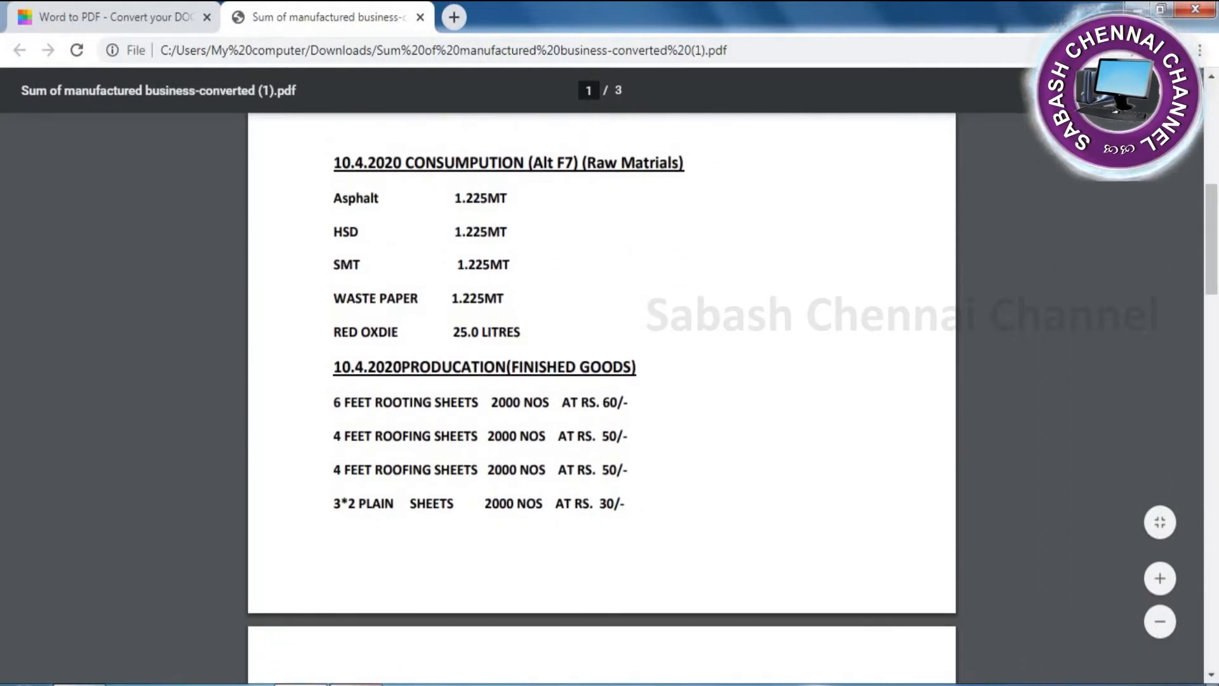
click(357, 684)
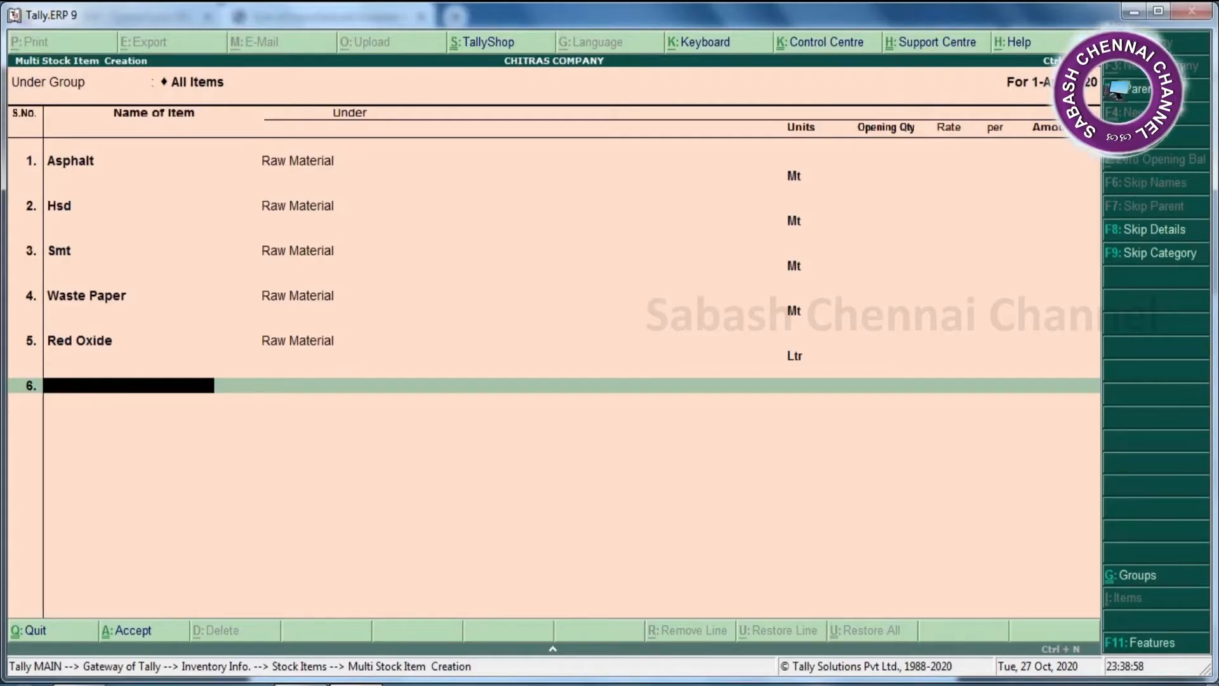
text(6)
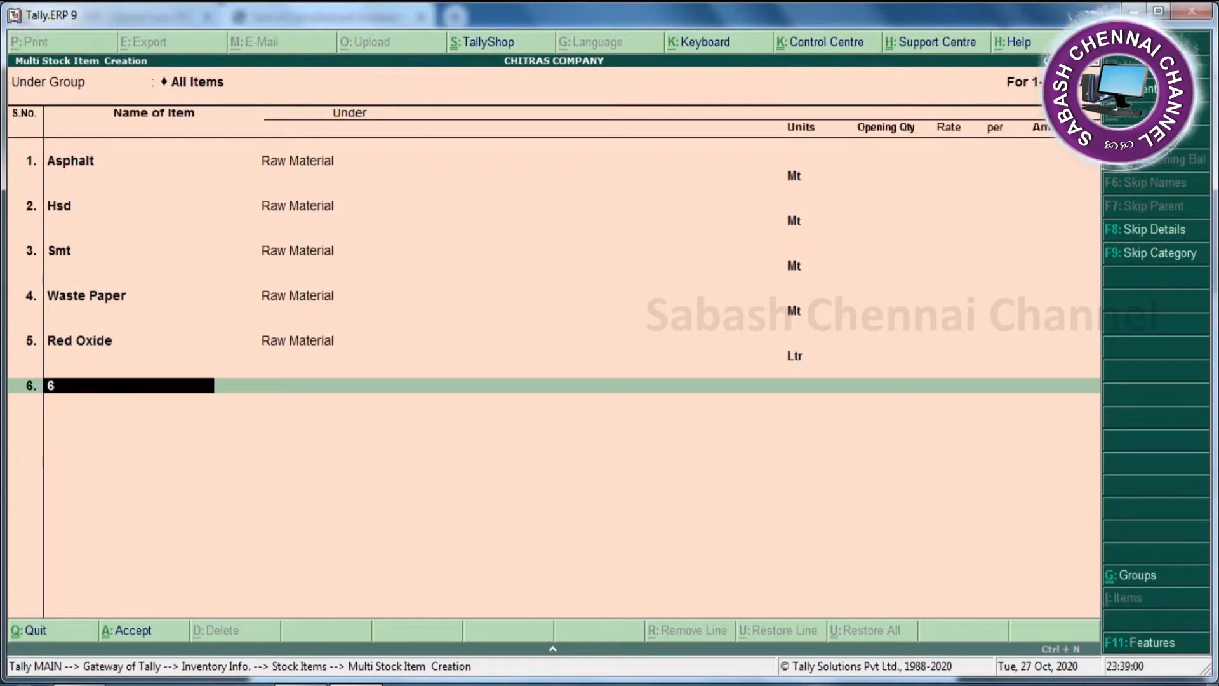
text( feet)
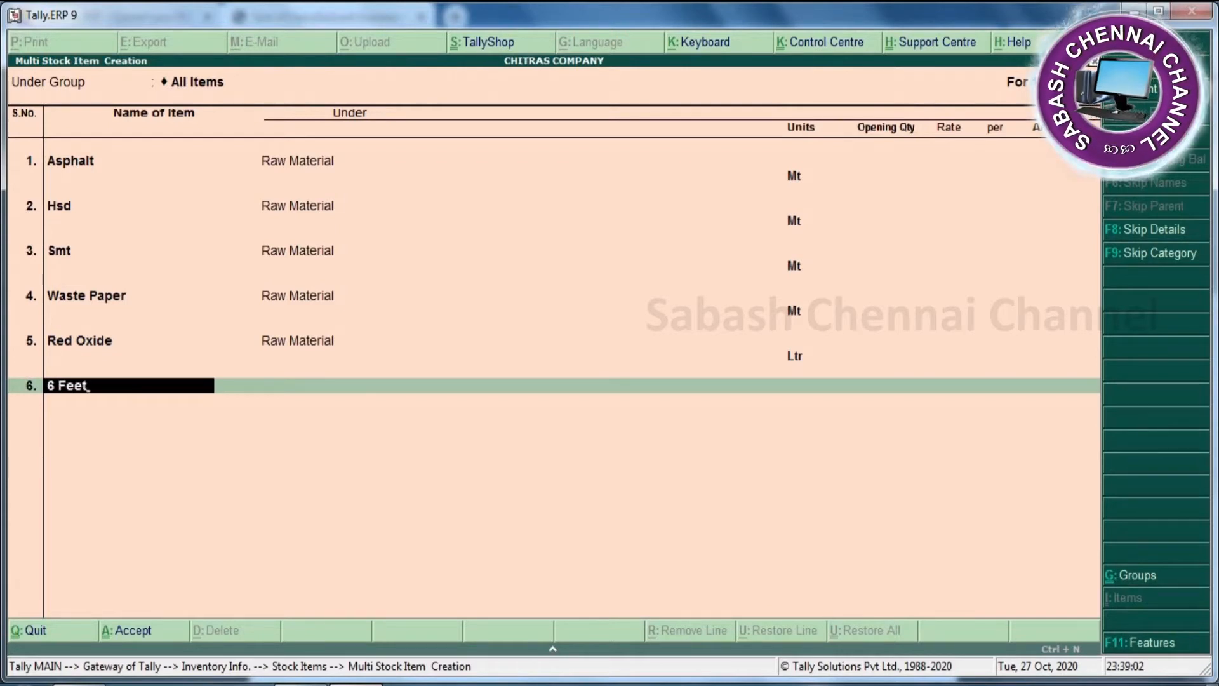
text( Roo)
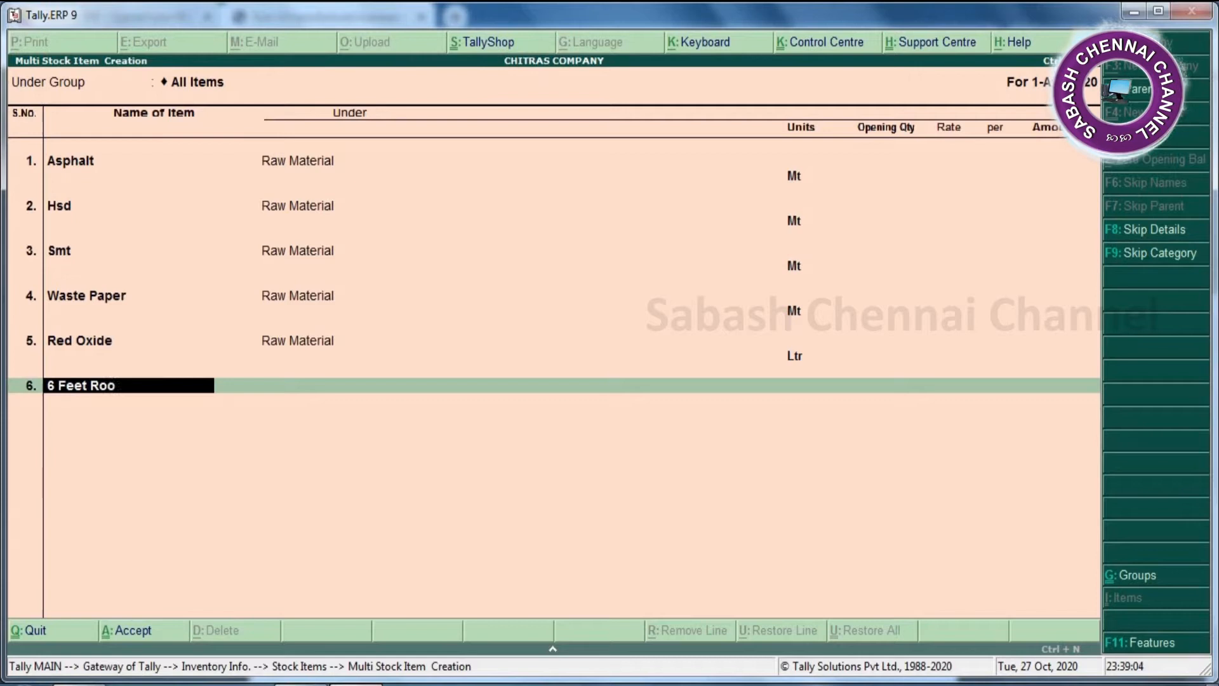
text(fing Shh)
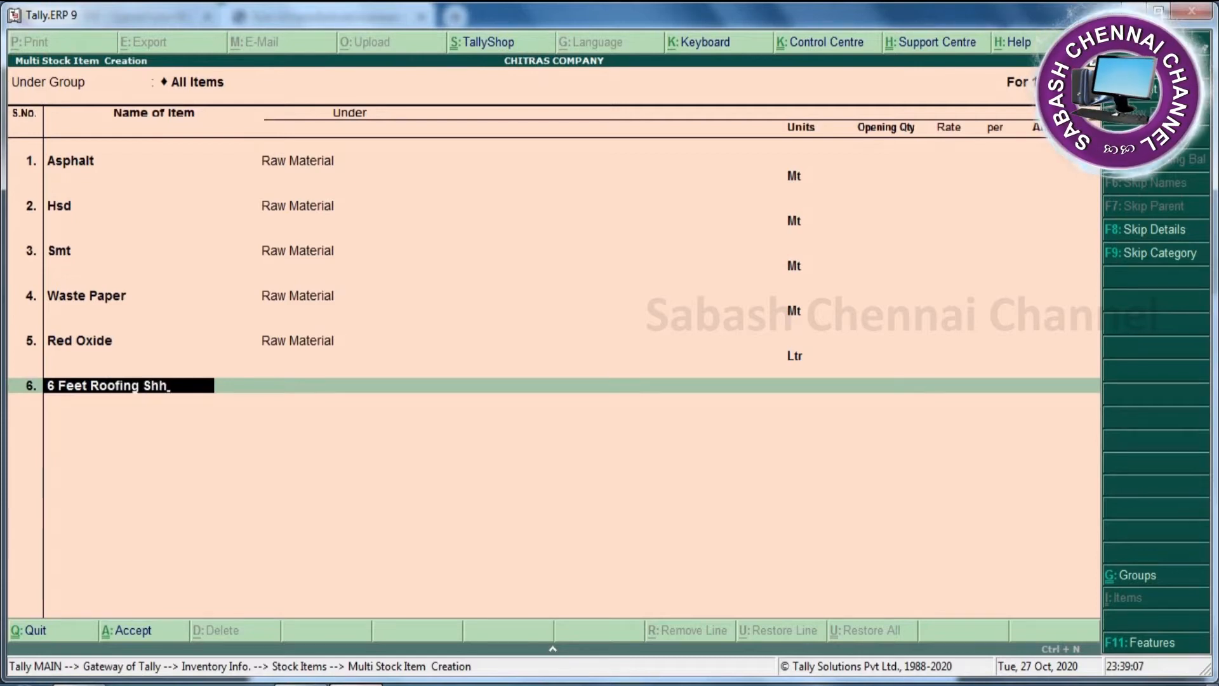
key(BackSpace)
text(eet)
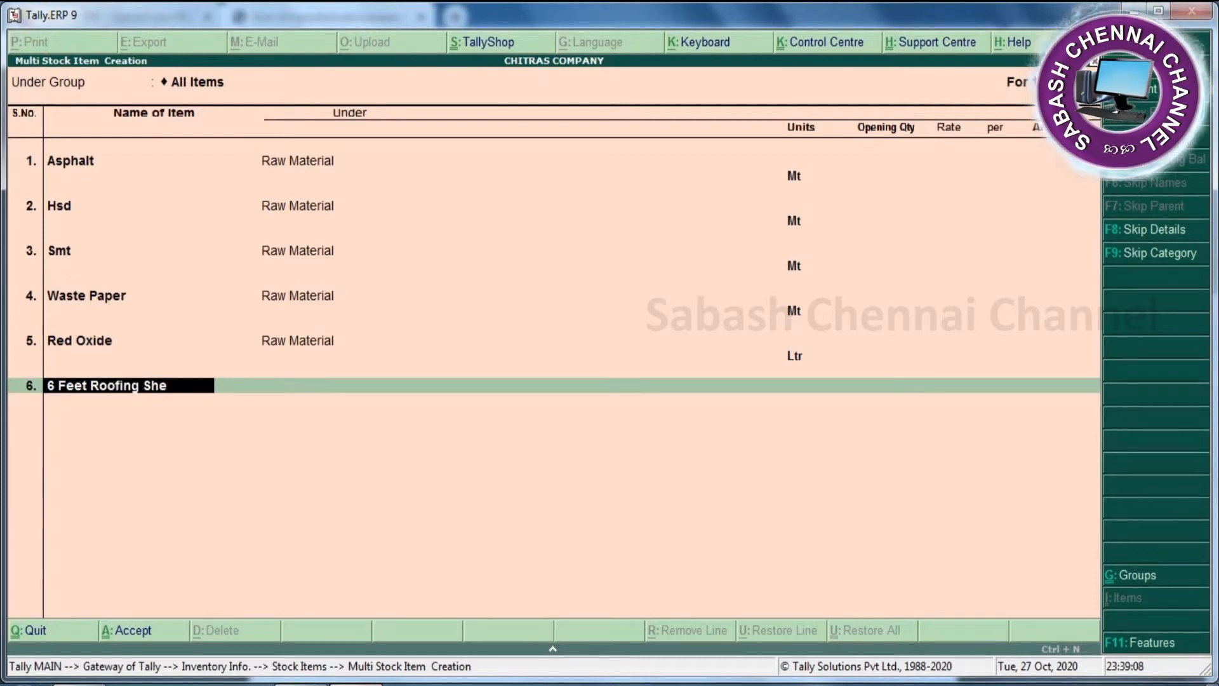
key(Return)
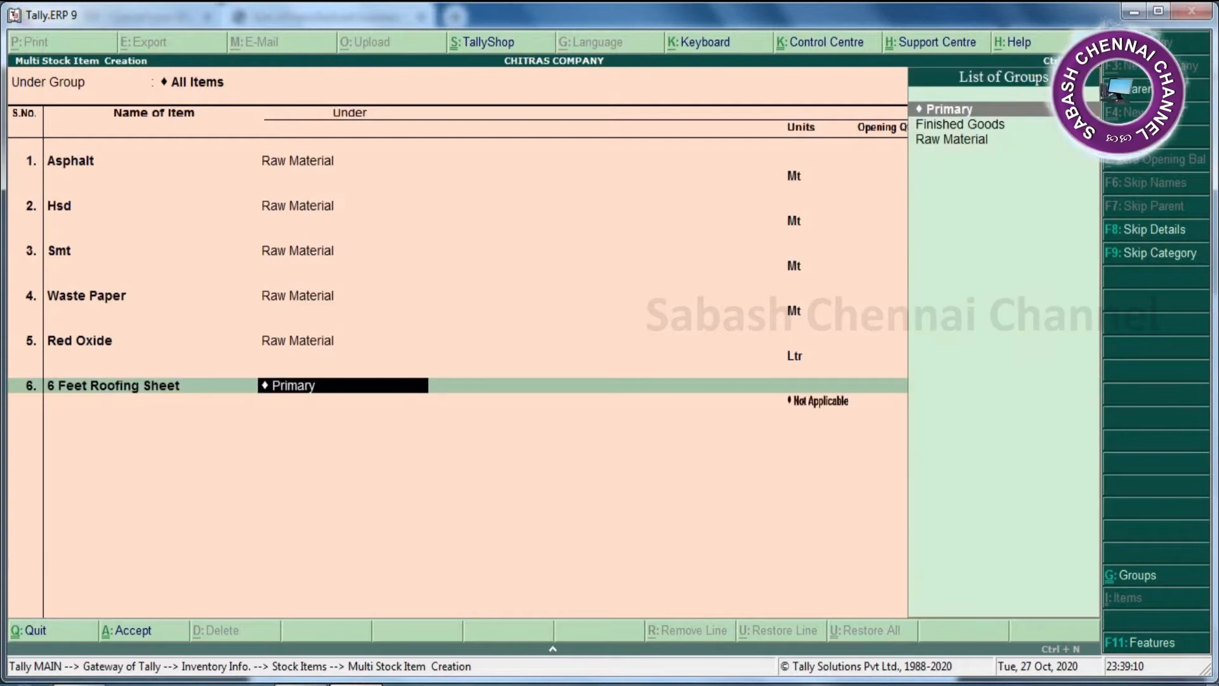
Step: Place the 6 Feet Roofing Sheet item under Finished Goods and set its unit to nos
key(Down)
key(Return)
key(Down)
key(Down)
key(Down)
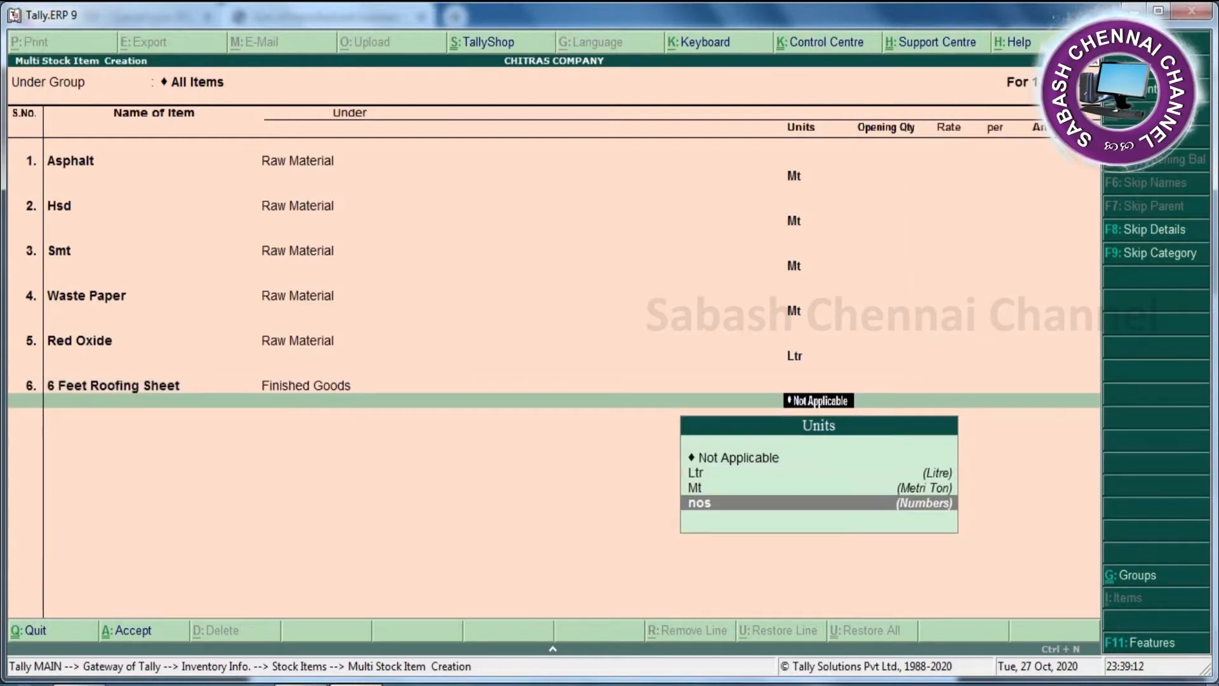
key(Return)
key(Return)
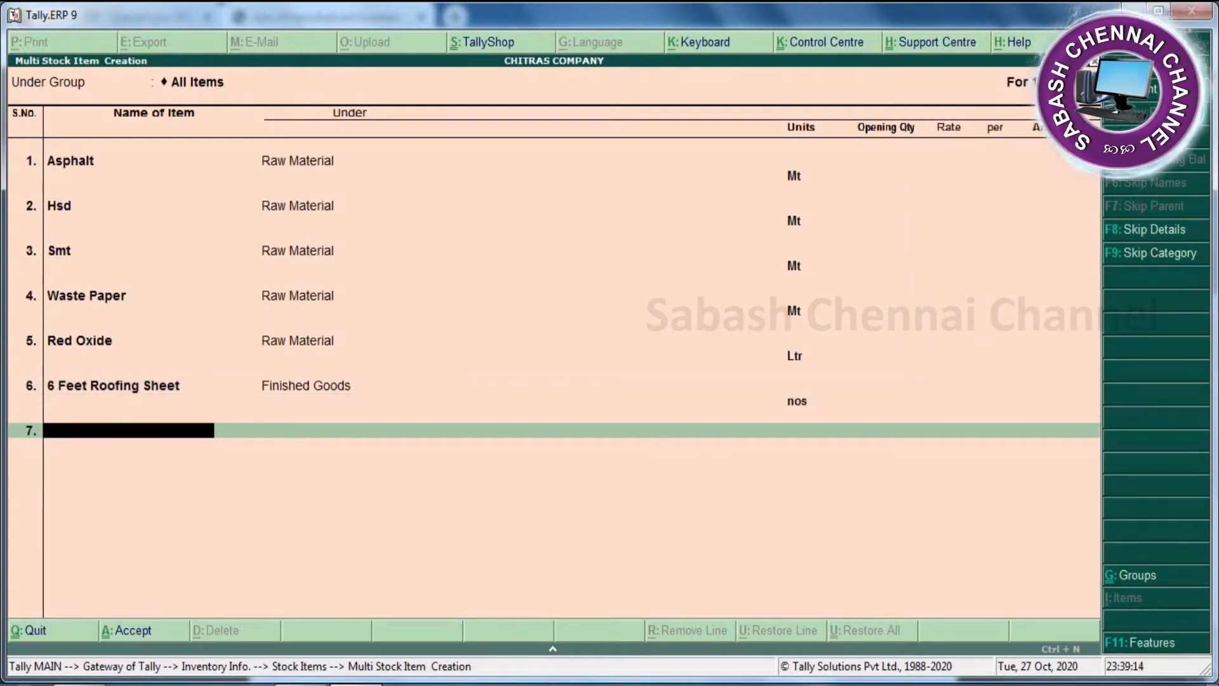
Step: Check the next finished good in the Chrome PDF and add 4 Feet Roofing Sheet under Finished Goods with unit nos in Tally.ERP 9
key(alt+Tab)
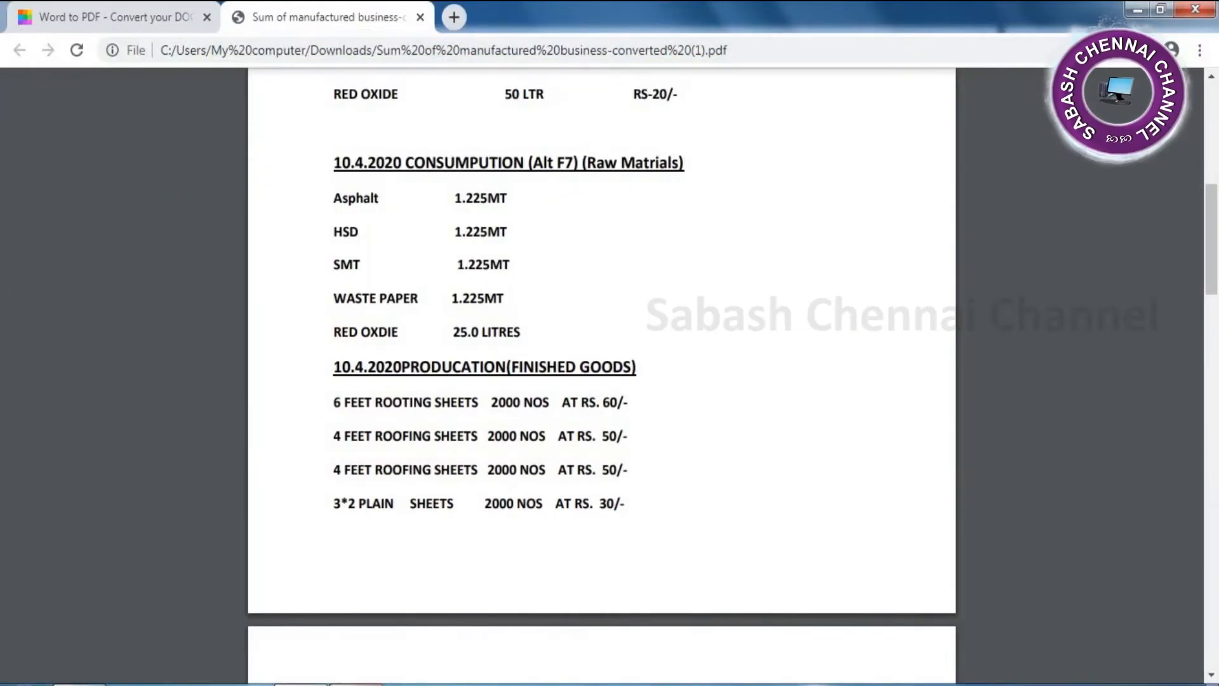
key(alt+Tab)
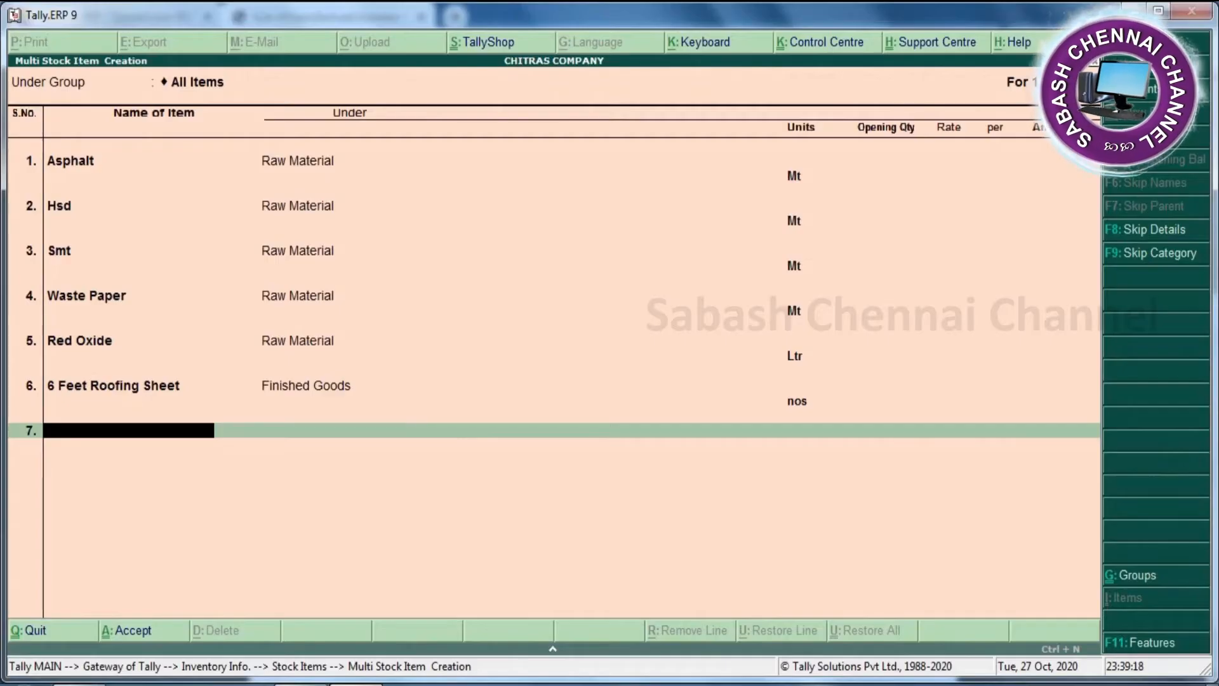
text(4)
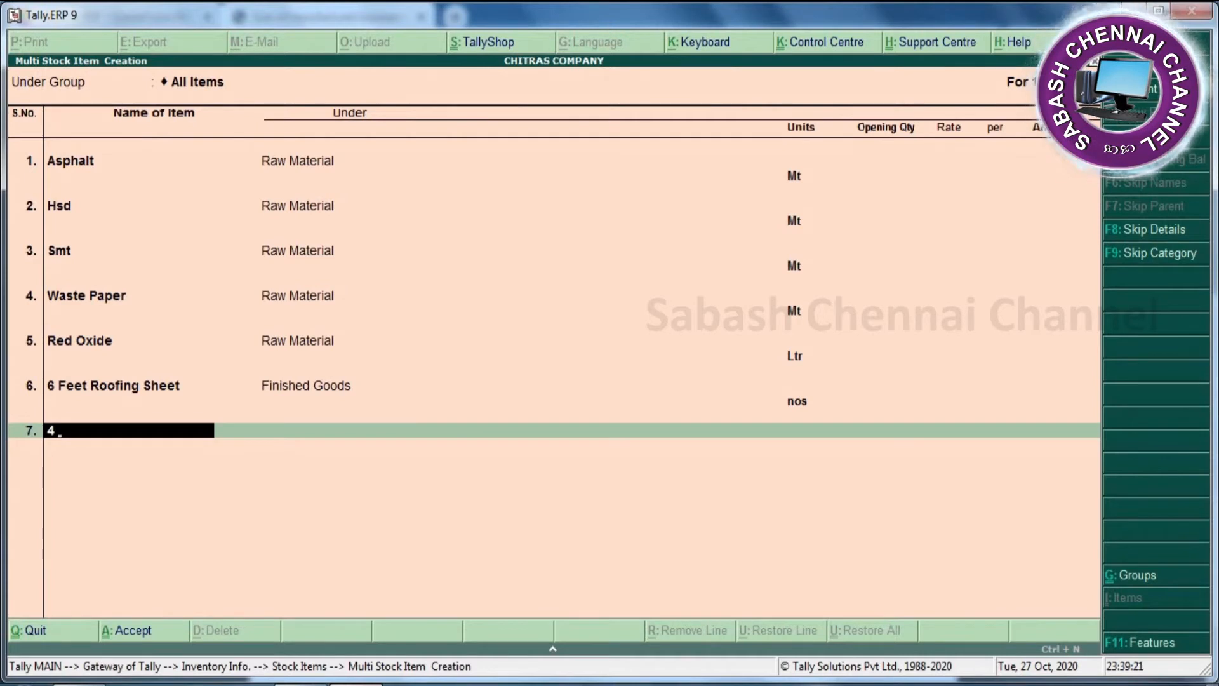
text( Feet R)
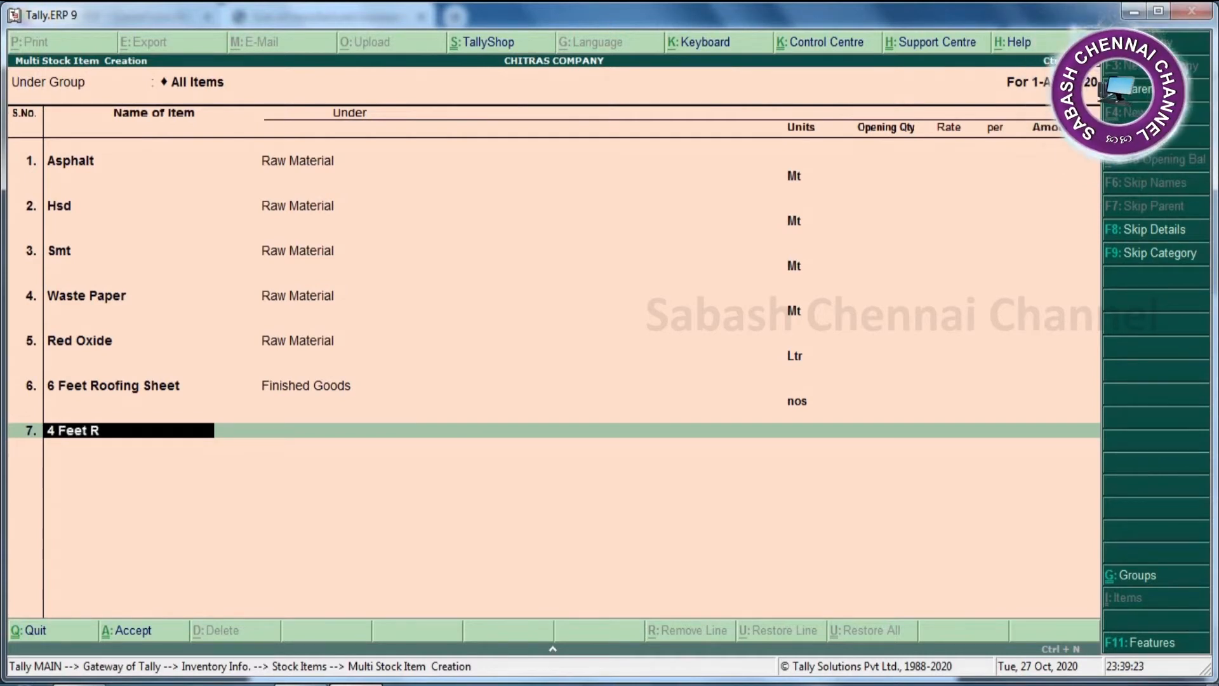
text(oofing Sheet)
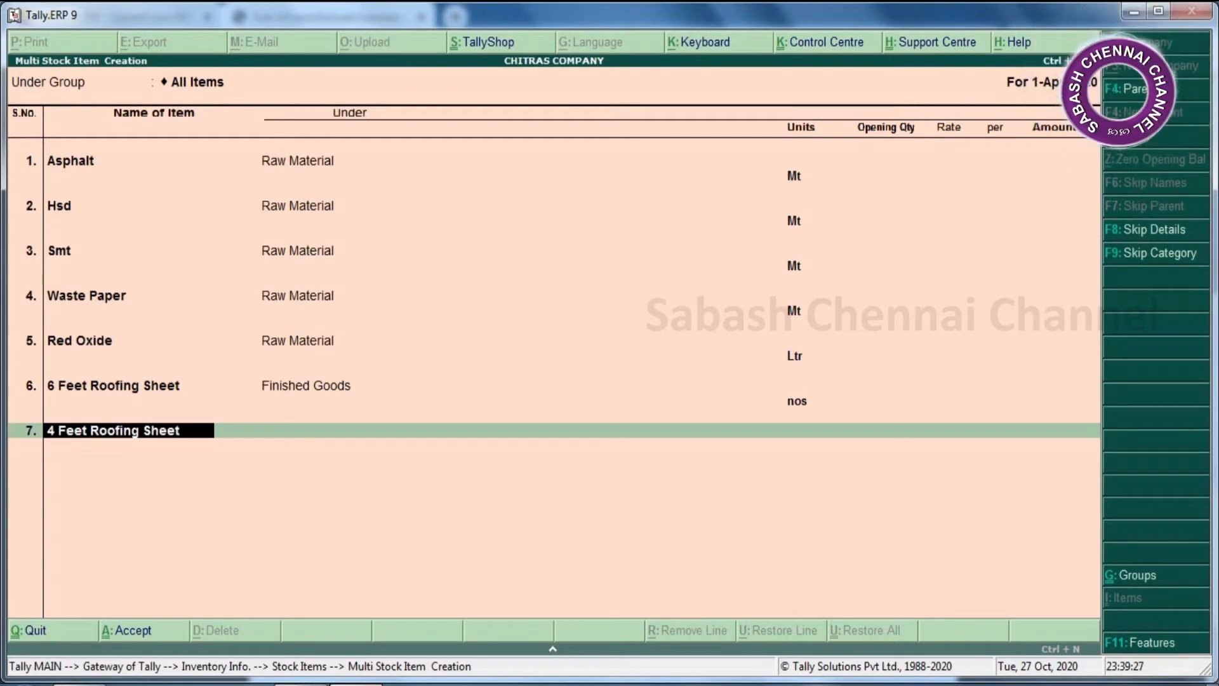
key(Return)
key(Down)
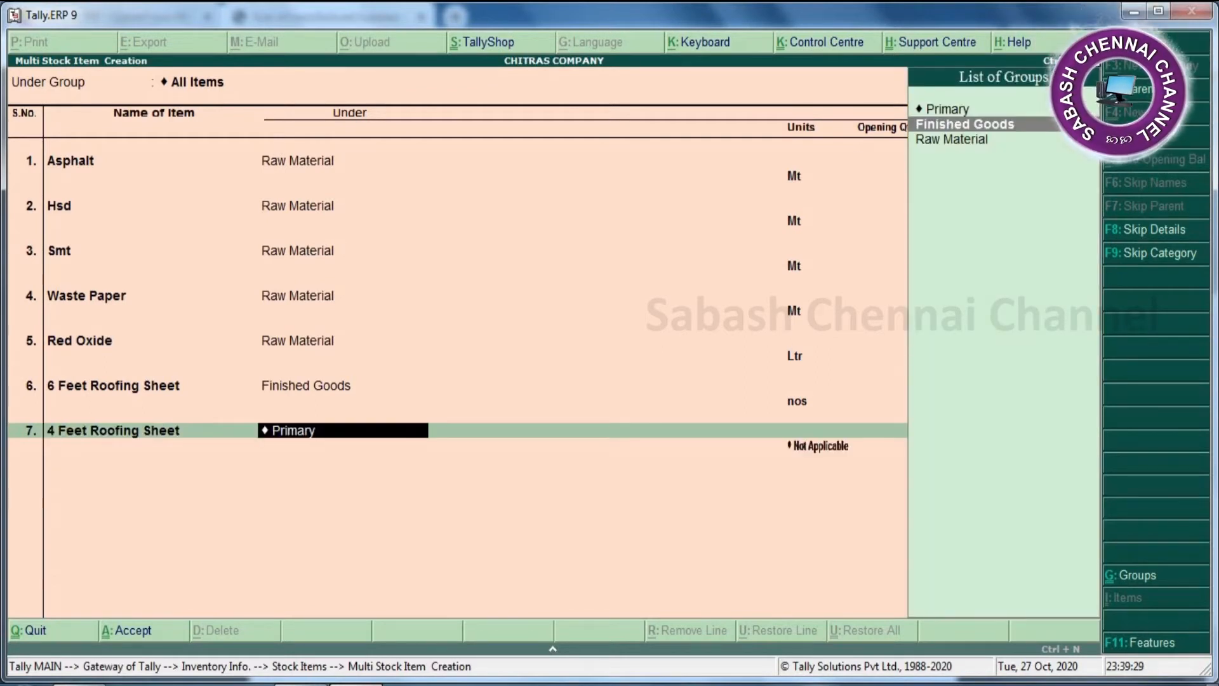
key(Return)
key(Down)
key(Down)
key(Down)
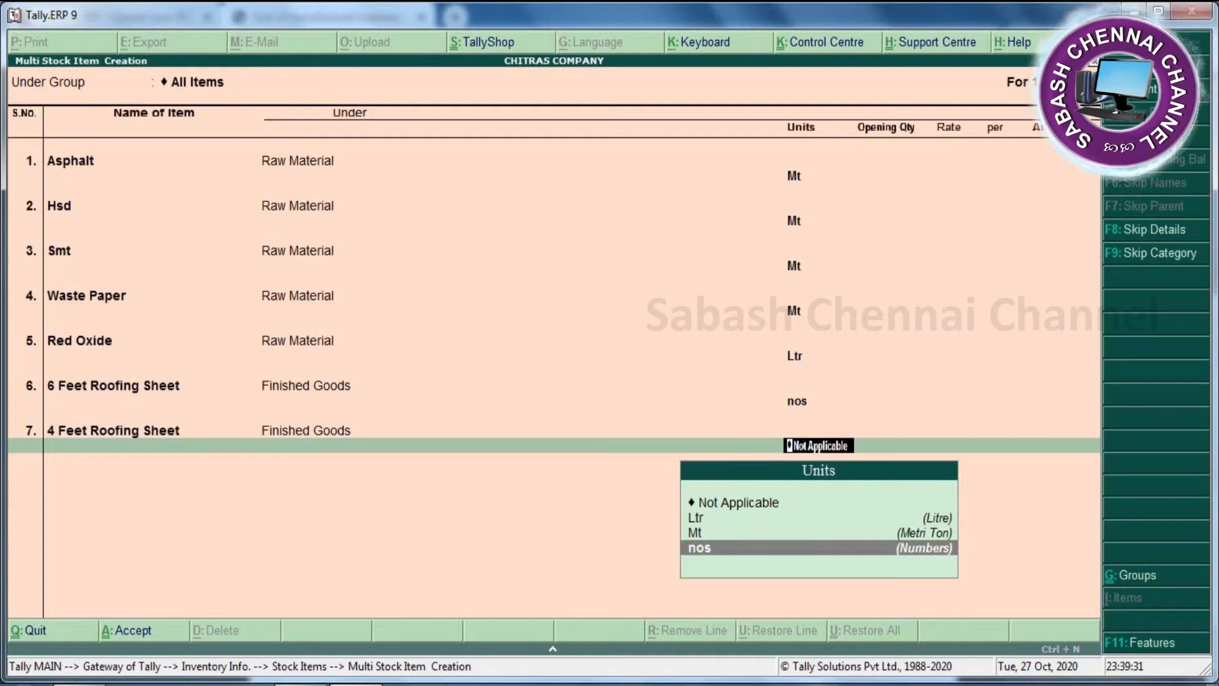
key(Return)
Step: Add the stock item 4 Feet Plain Sheet under Finished Goods with unit nos
text(4 Feet)
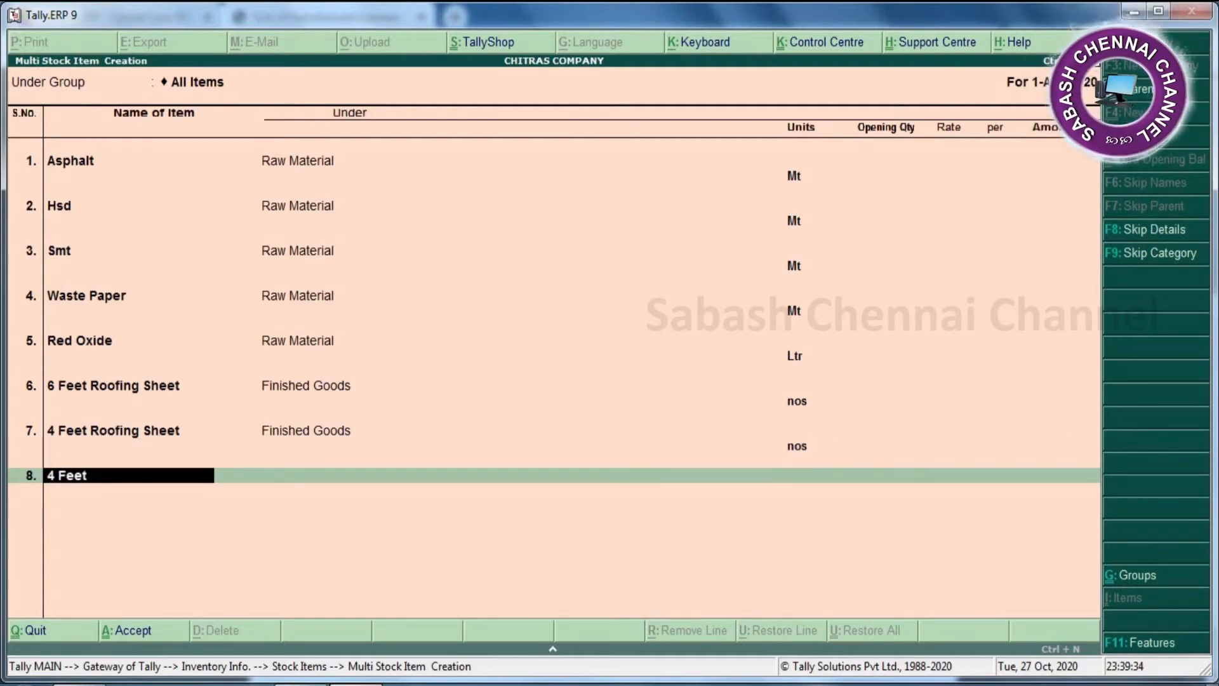
text( Plain)
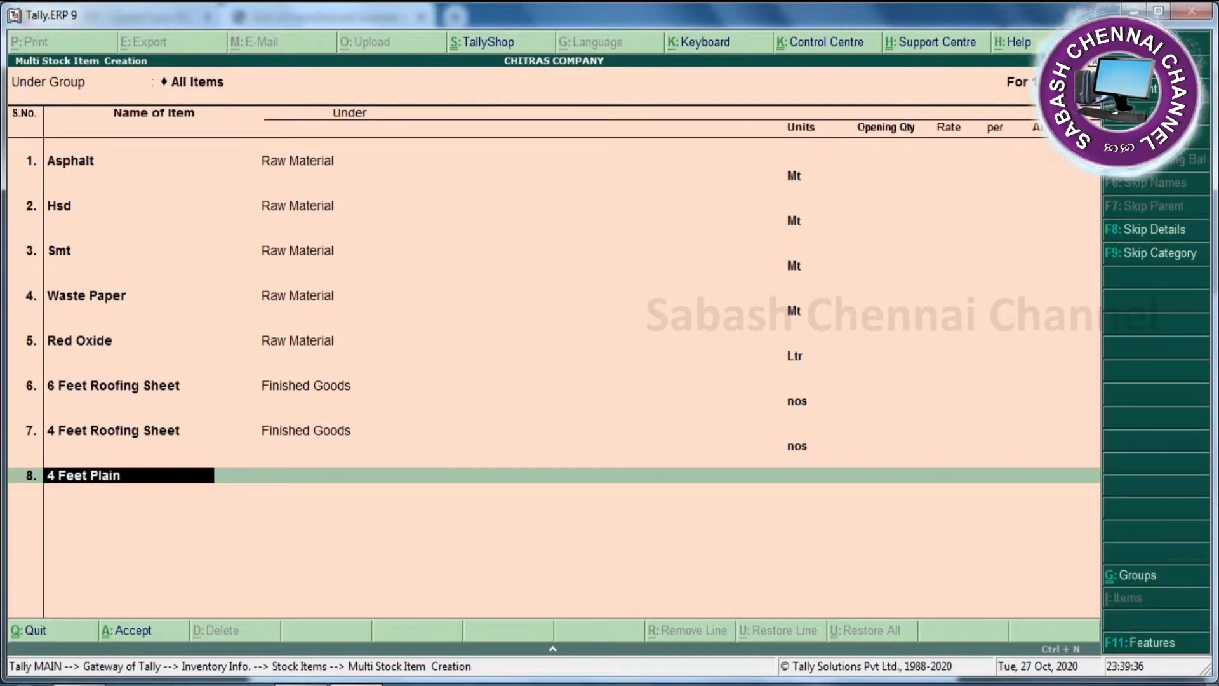
text( Sheet)
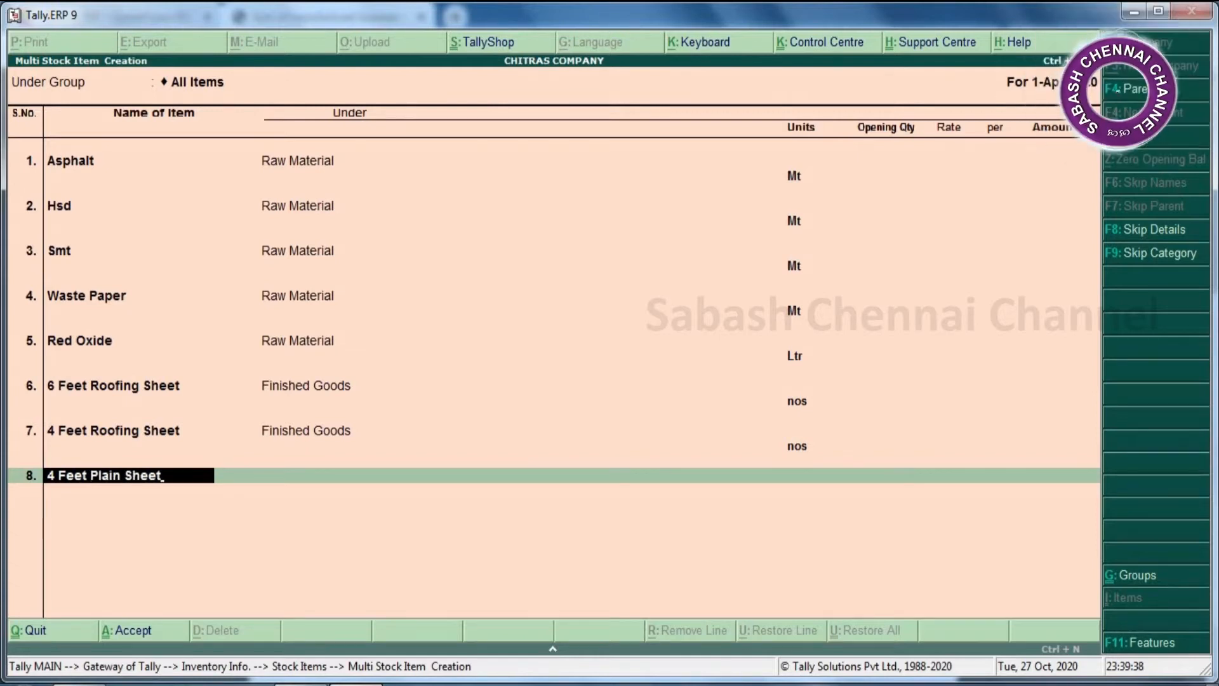
key(Return)
key(Down)
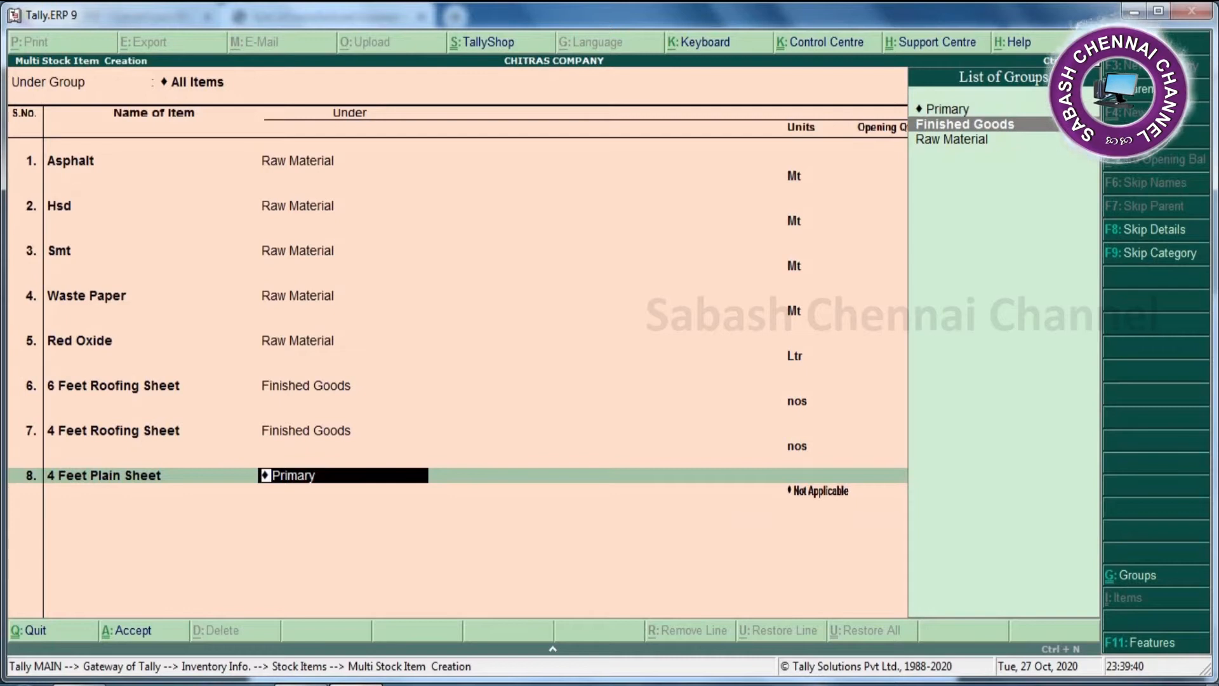
key(Return)
key(Down)
key(Down)
key(Down)
key(Return)
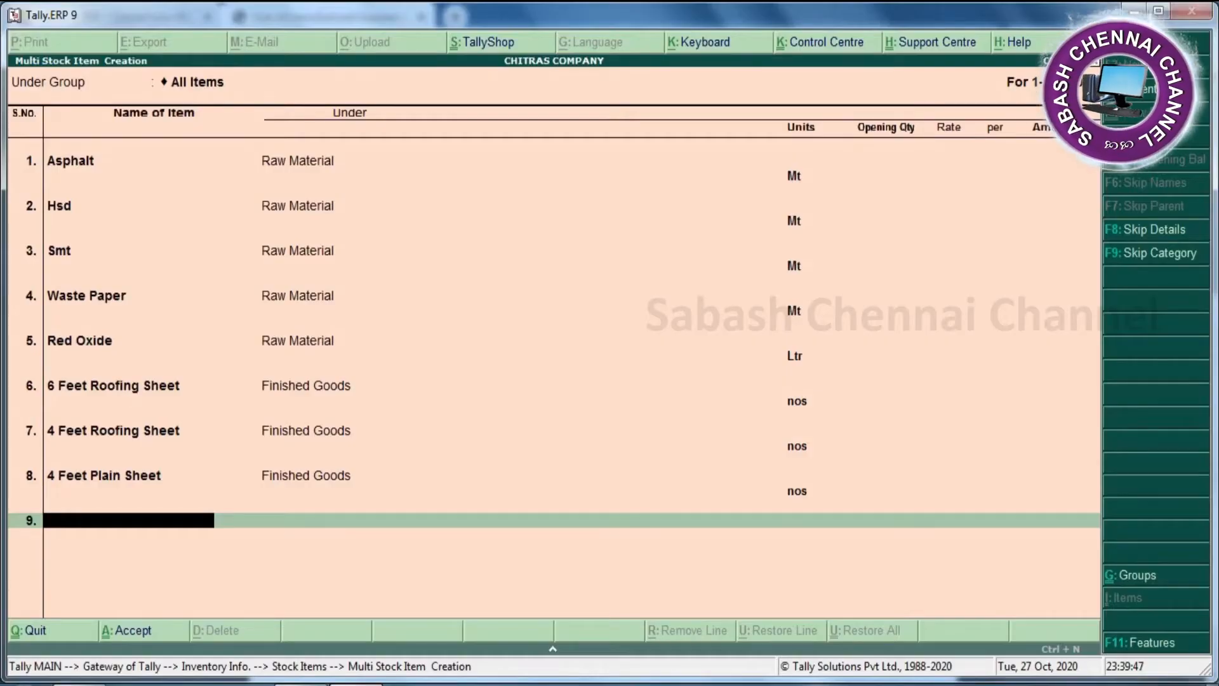
Step: Add the stock item 3x2 Plain Sheet under Finished Goods with unit nos and save the whole list of items
text(3x2 Plain Sheet)
key(Return)
key(Down)
key(Return)
key(Down)
key(Down)
key(Down)
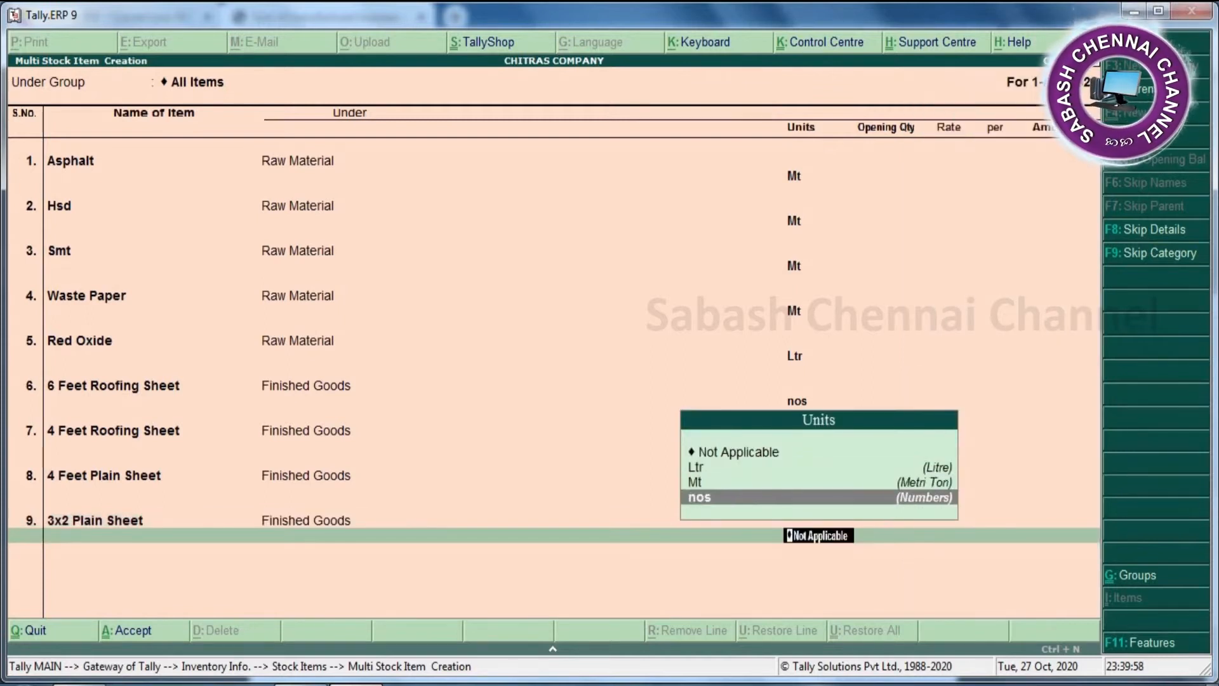
key(Return)
key(Return)
key(Return)
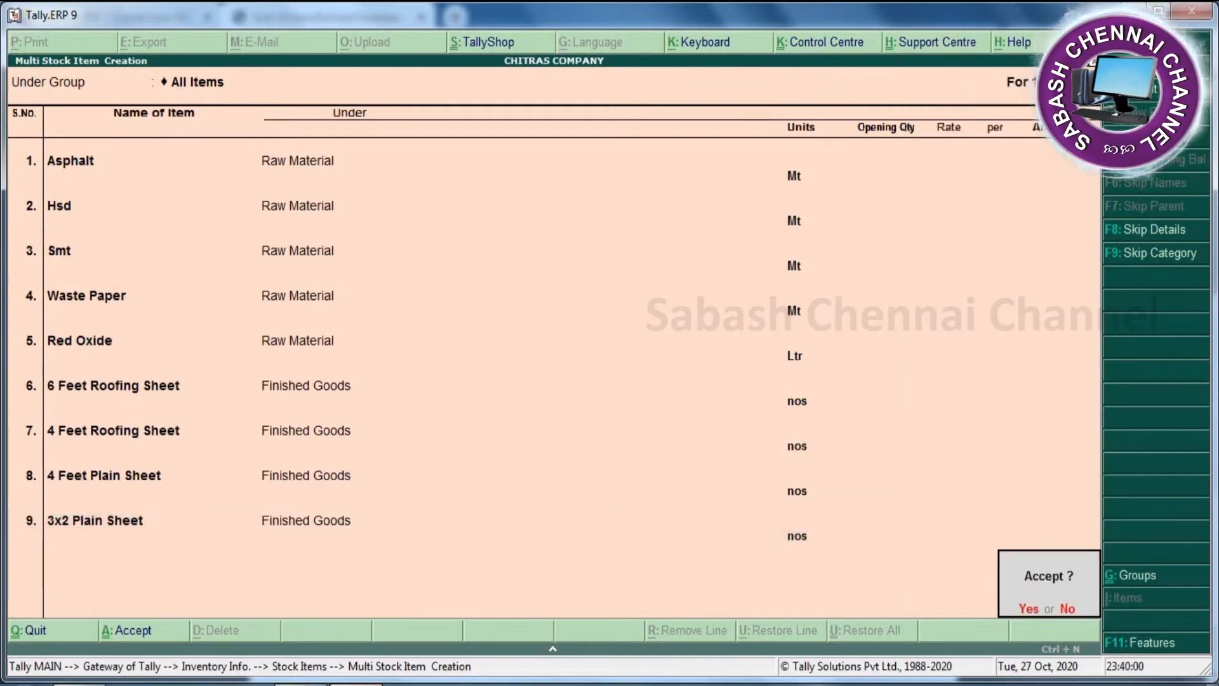
key(Return)
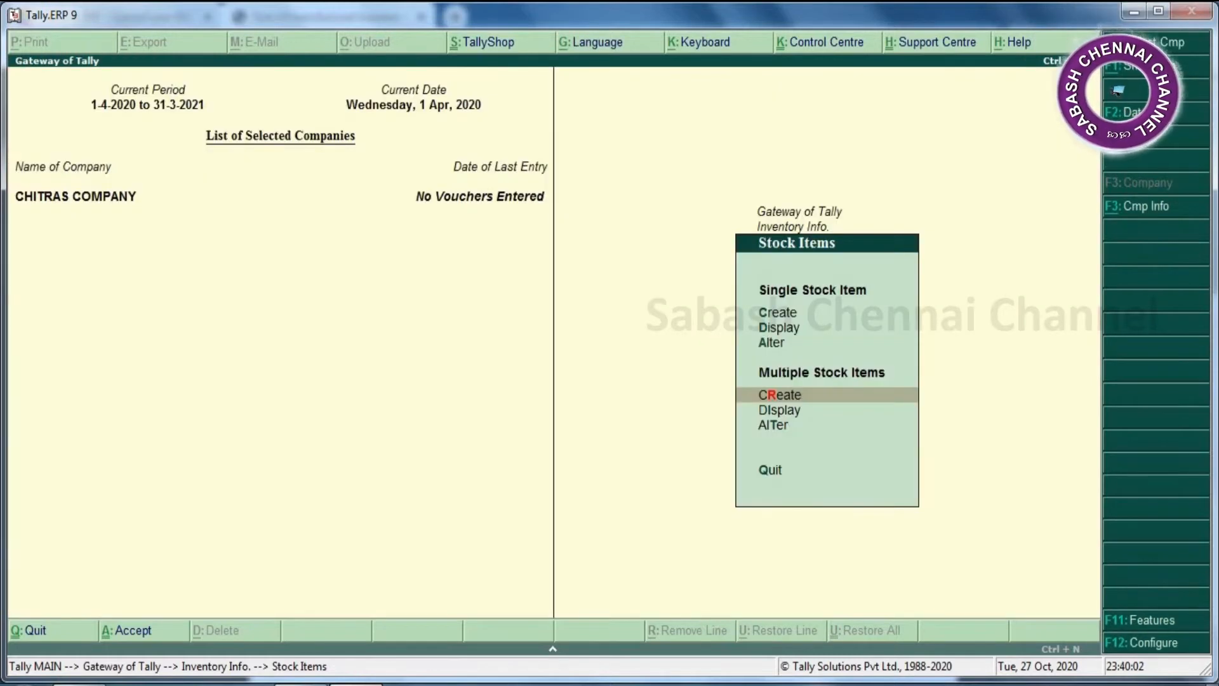
Step: Leave the stock item area and start creating multiple ledgers for the group All Items
key(Escape)
key(Escape)
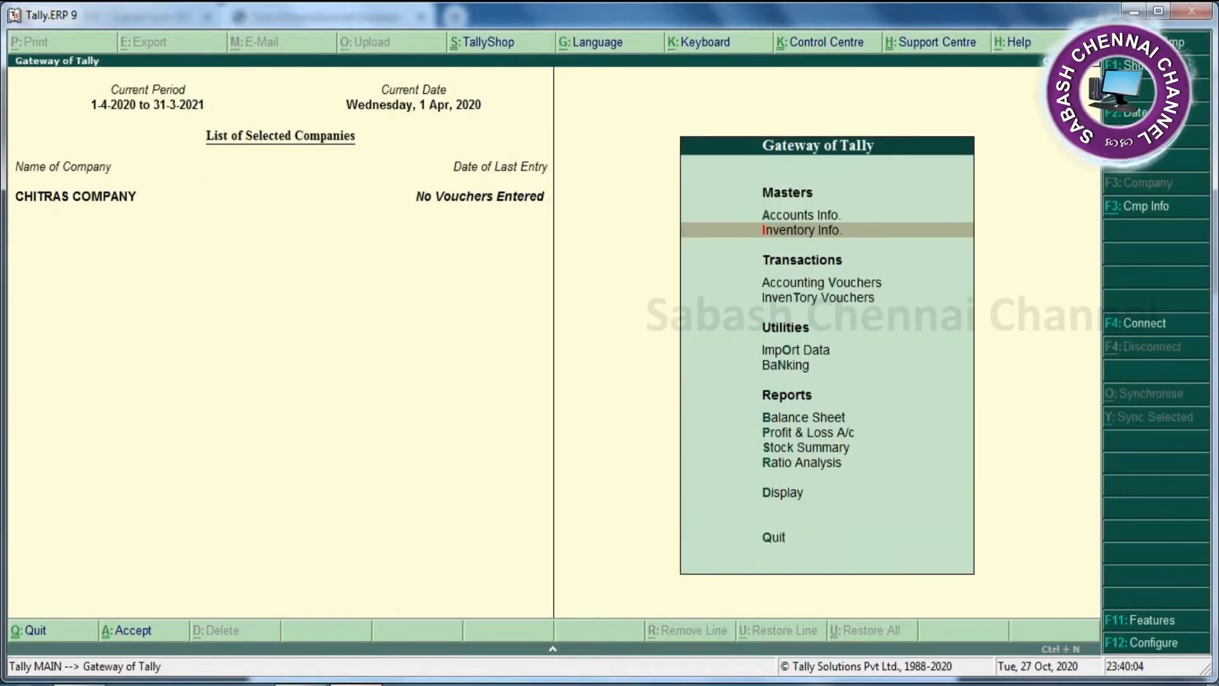
key(v)
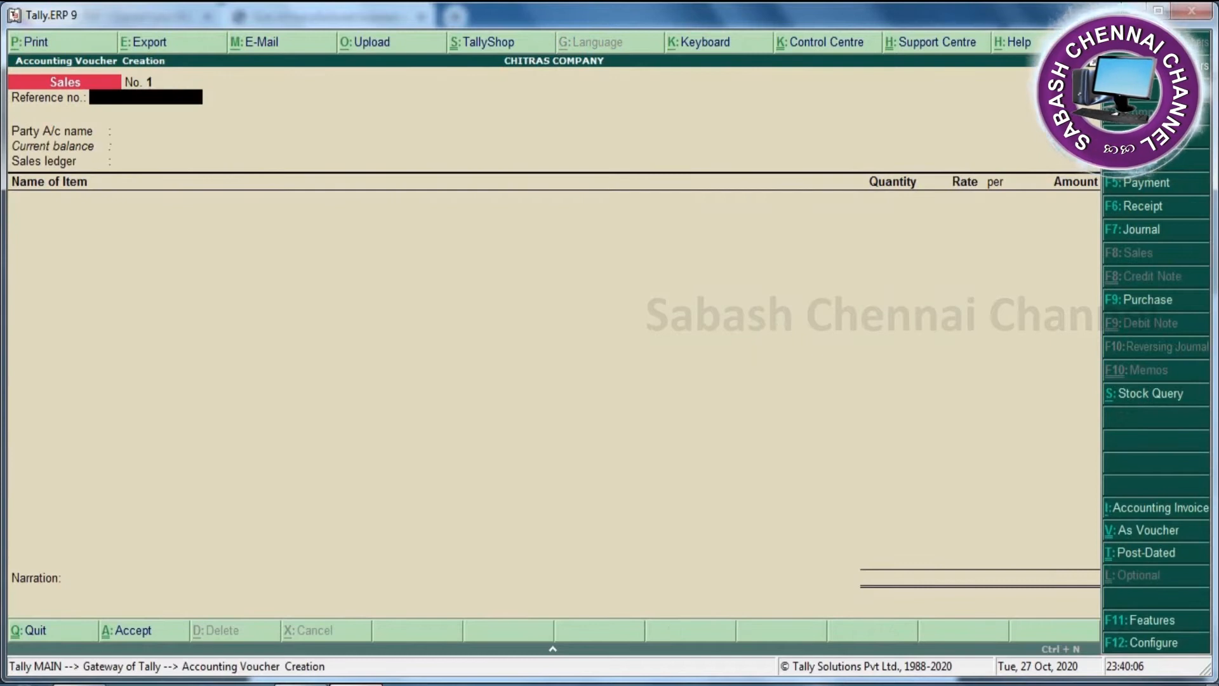
key(Escape)
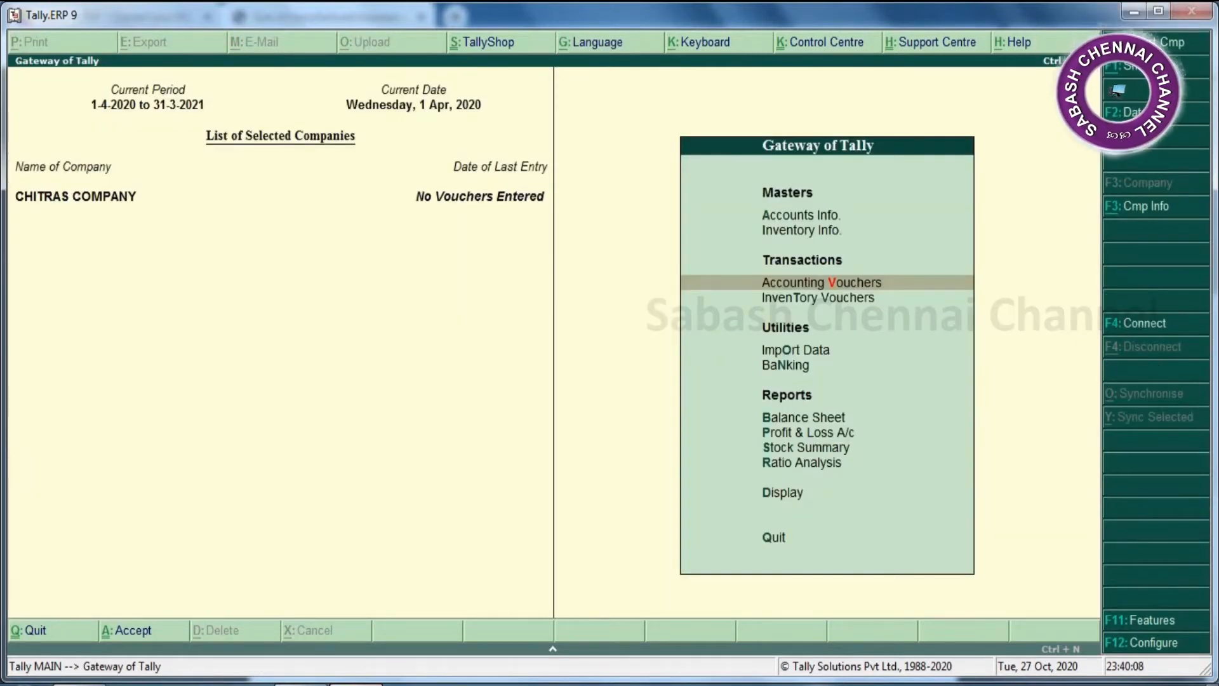
key(a)
key(l)
key(r)
key(Return)
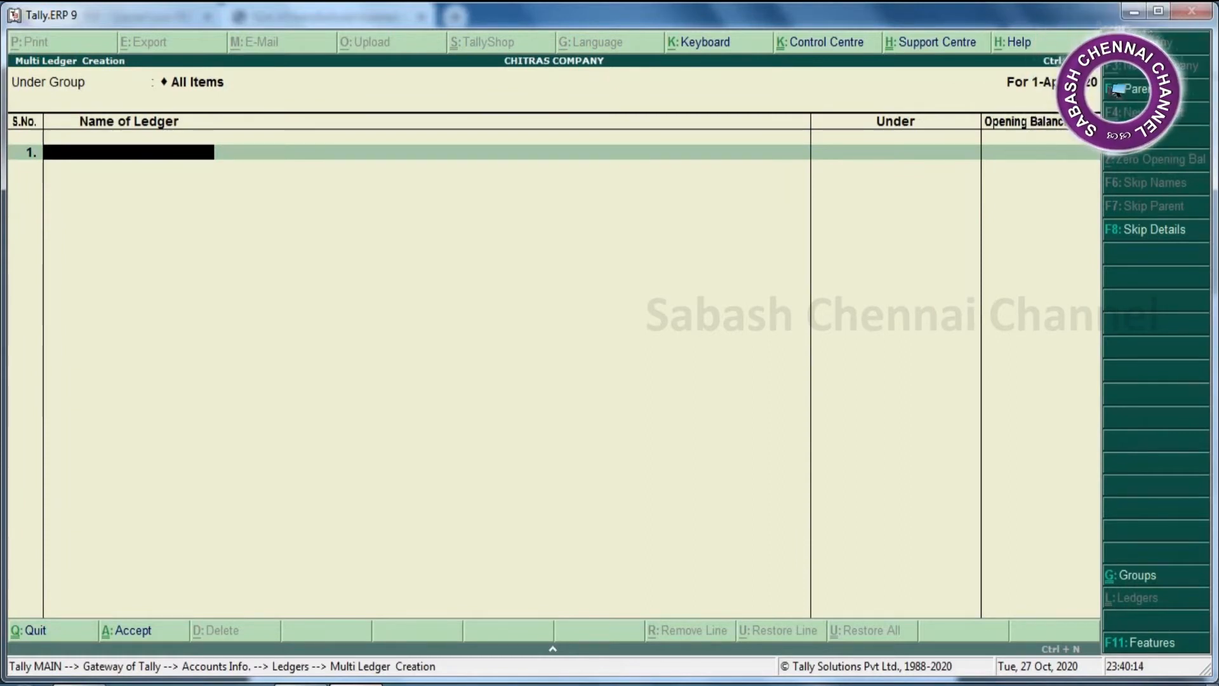
Step: Add the ledger Share Capital under the Capital Account group
text(Share)
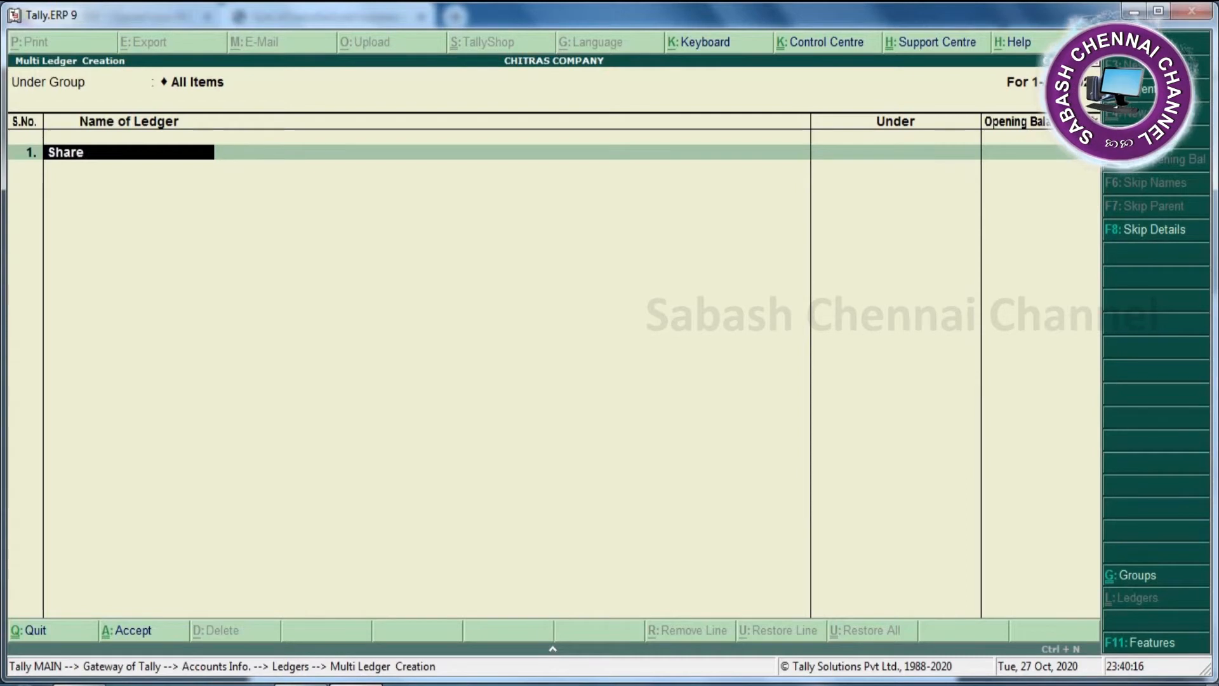
text( capital)
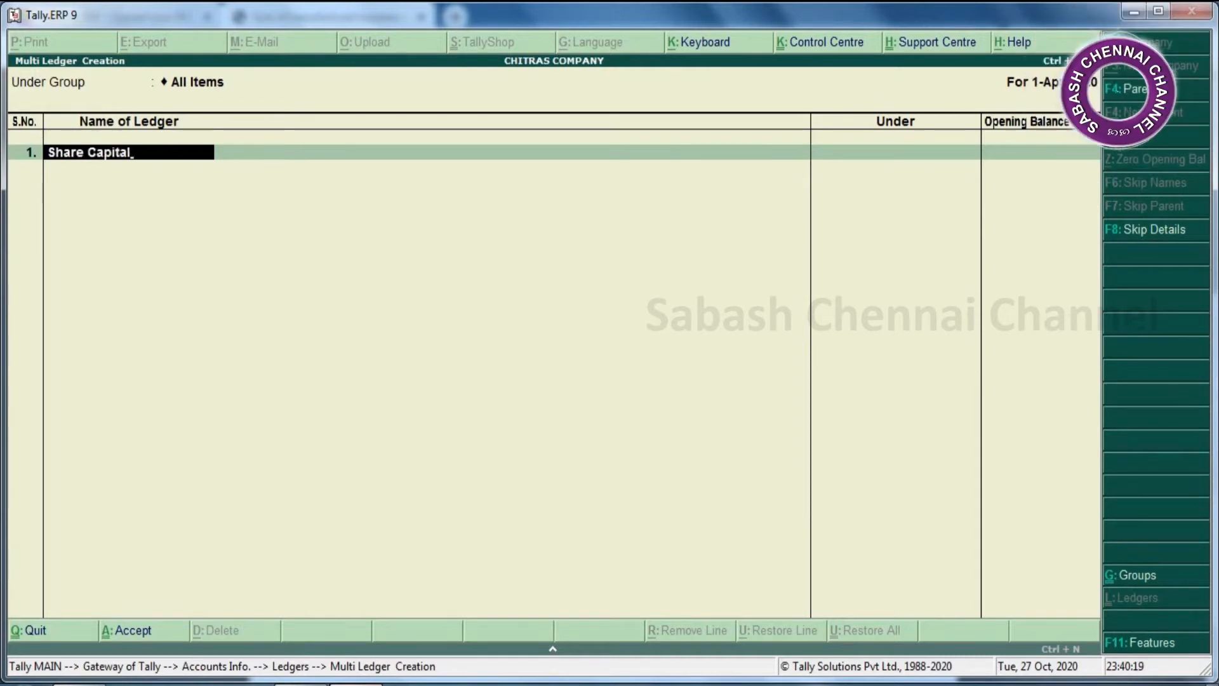
key(Return)
text(C)
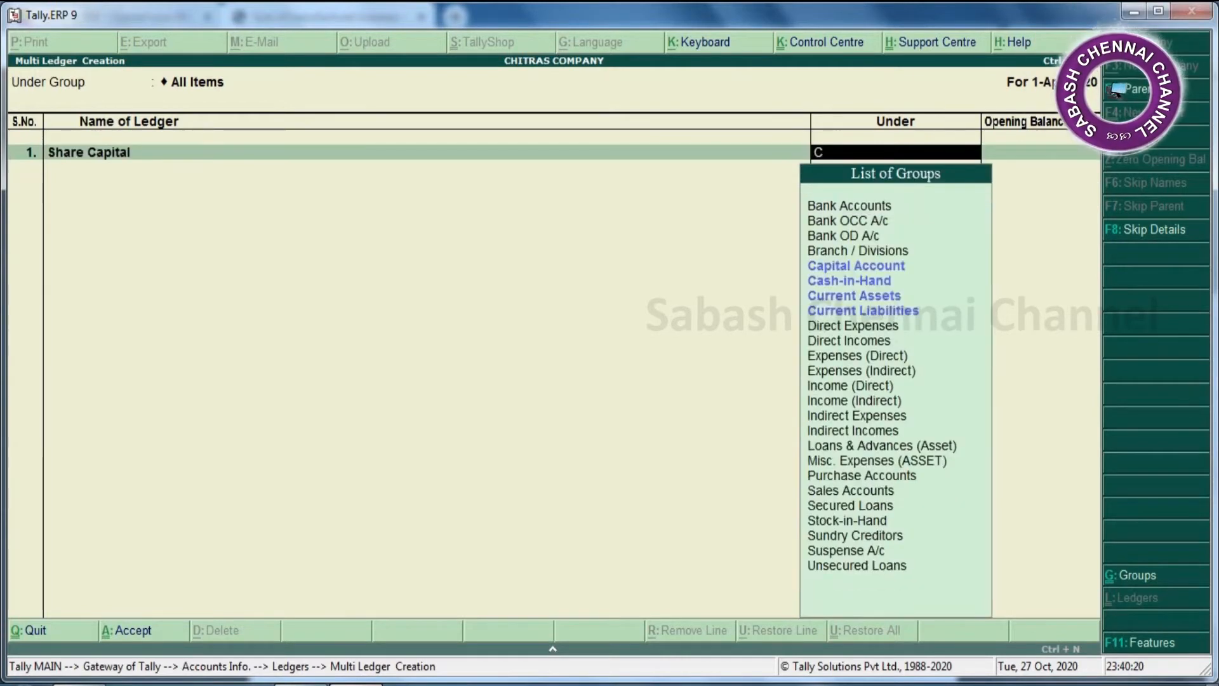
text(ap)
key(Return)
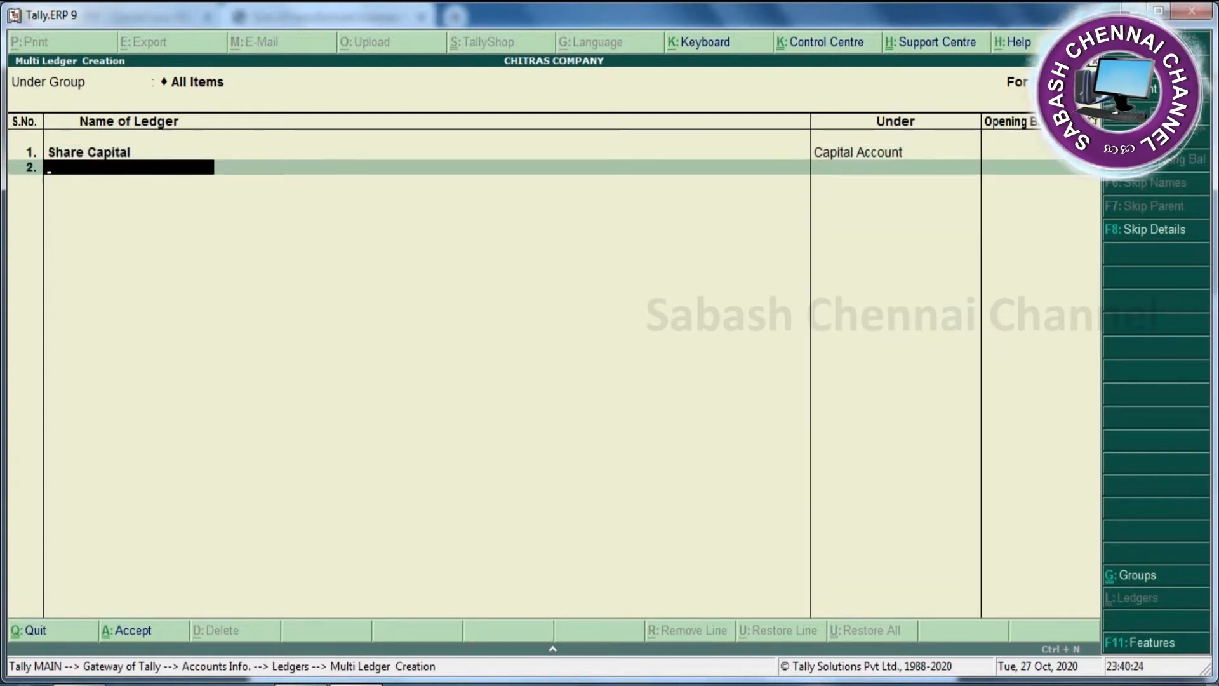
Step: Check the opening transactions in the Chrome PDF and add the ledger Sbi Bank under Bank Accounts in Tally.ERP 9
click(356, 685)
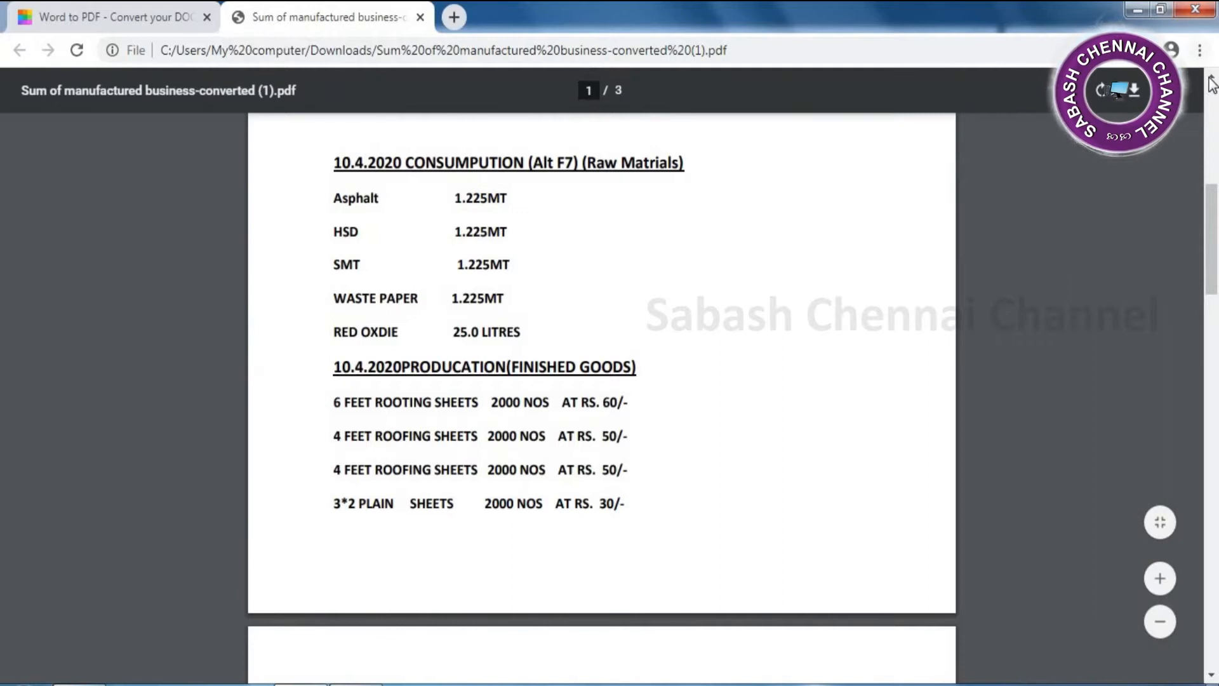
scroll(1211, 82, up, 10)
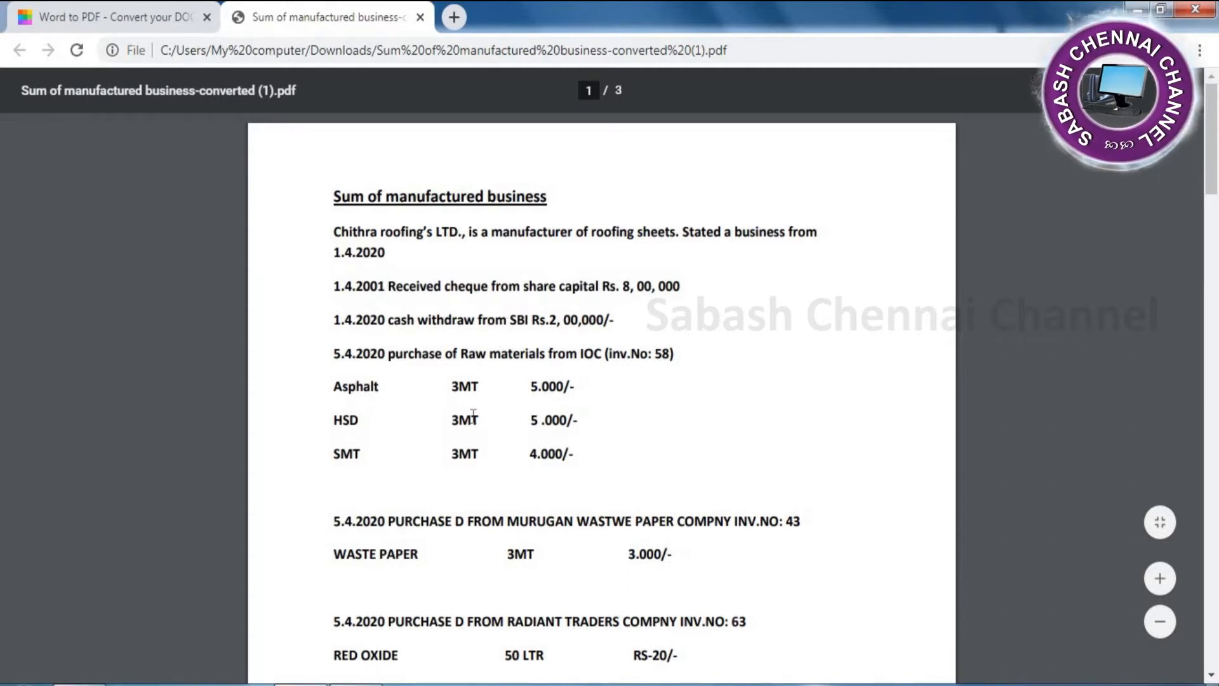
key(alt+Tab)
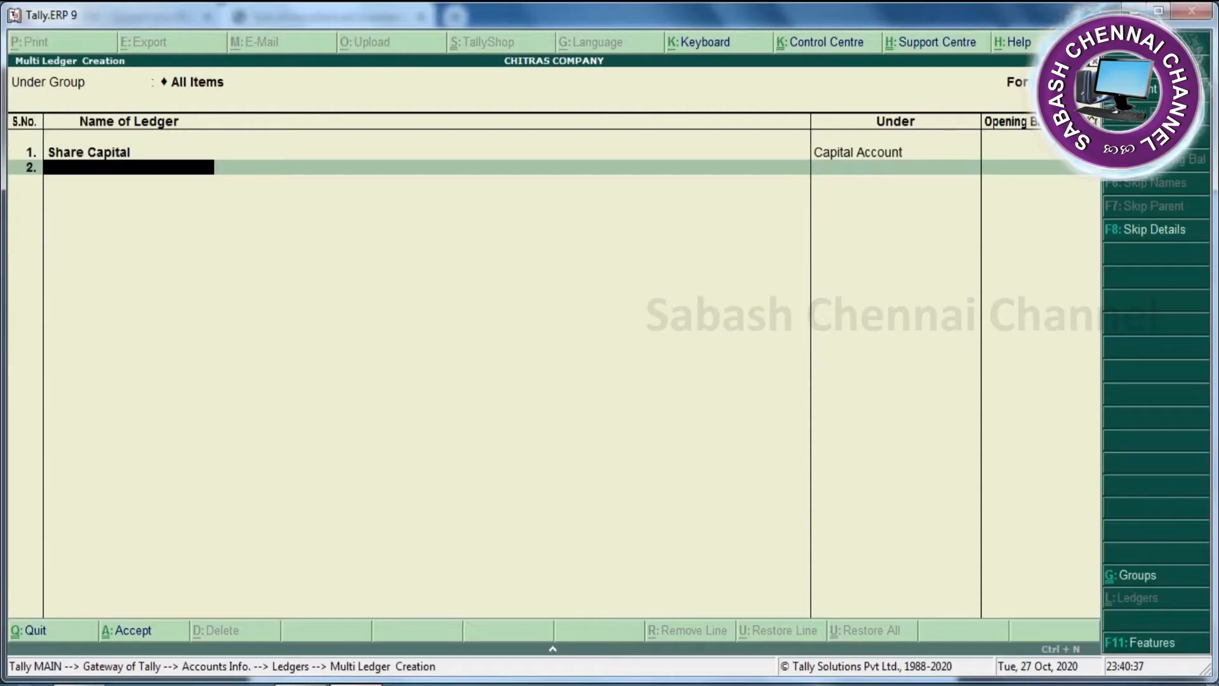
text(Sbi Ba)
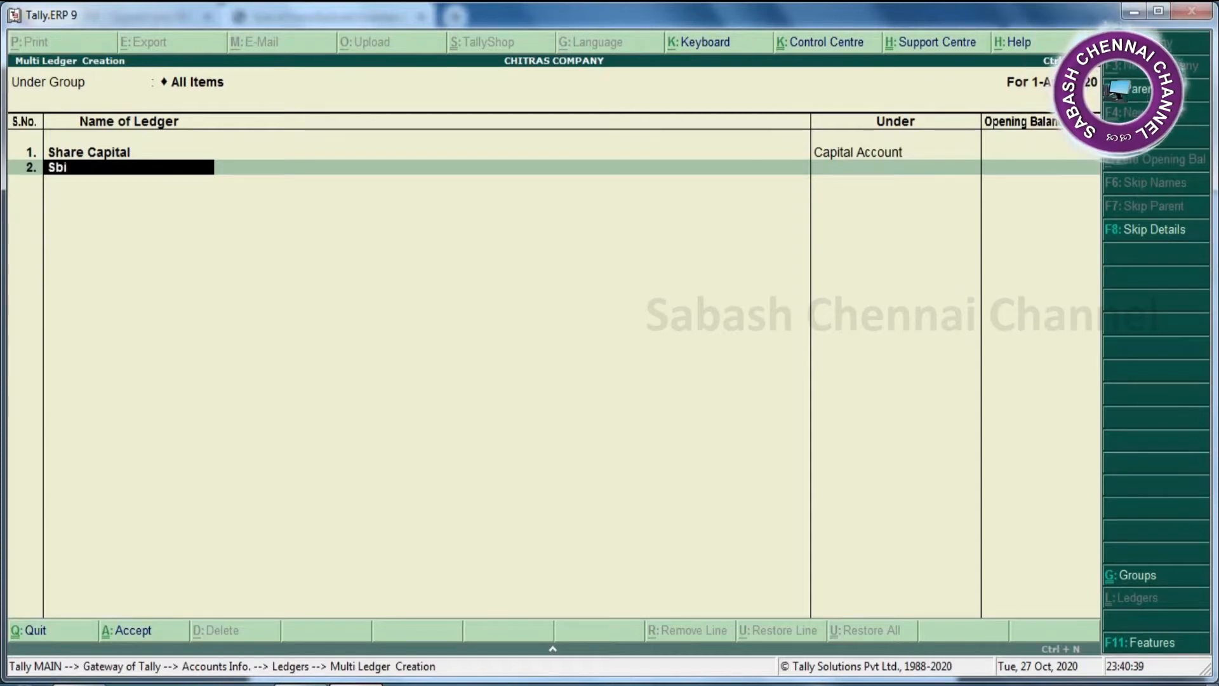
text(nk)
key(Return)
text(B)
key(Return)
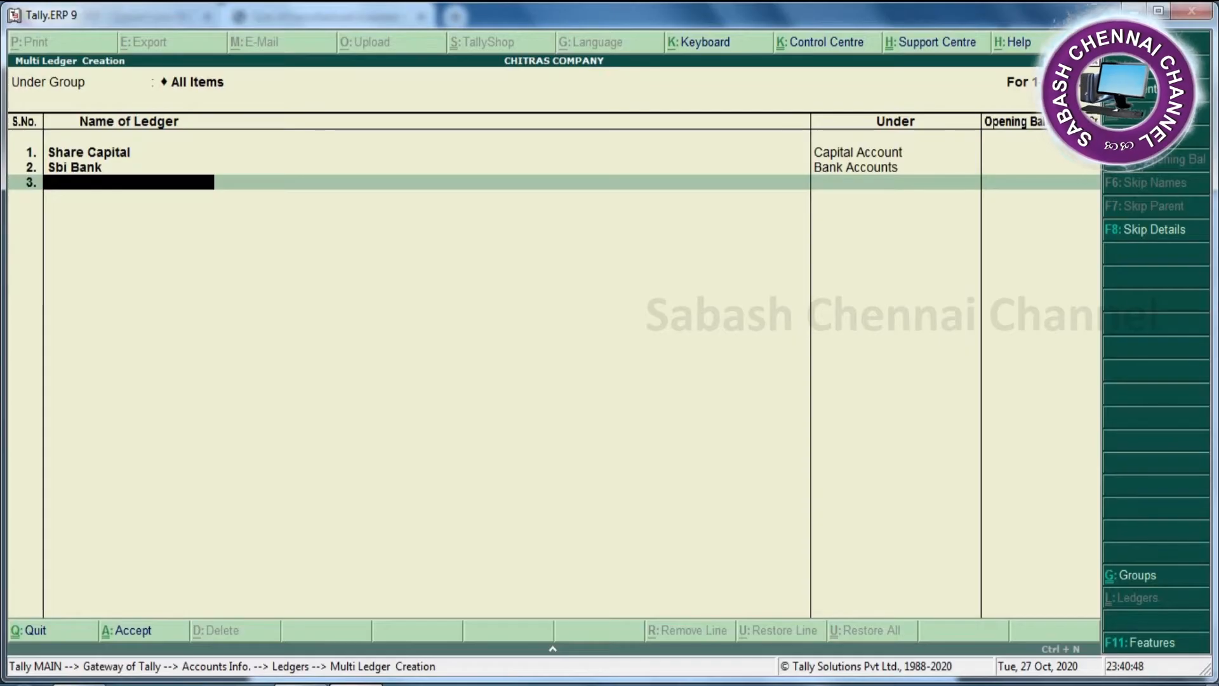
Step: Add the ledger Credit Purchase under the Purchase Accounts group
text(Credit)
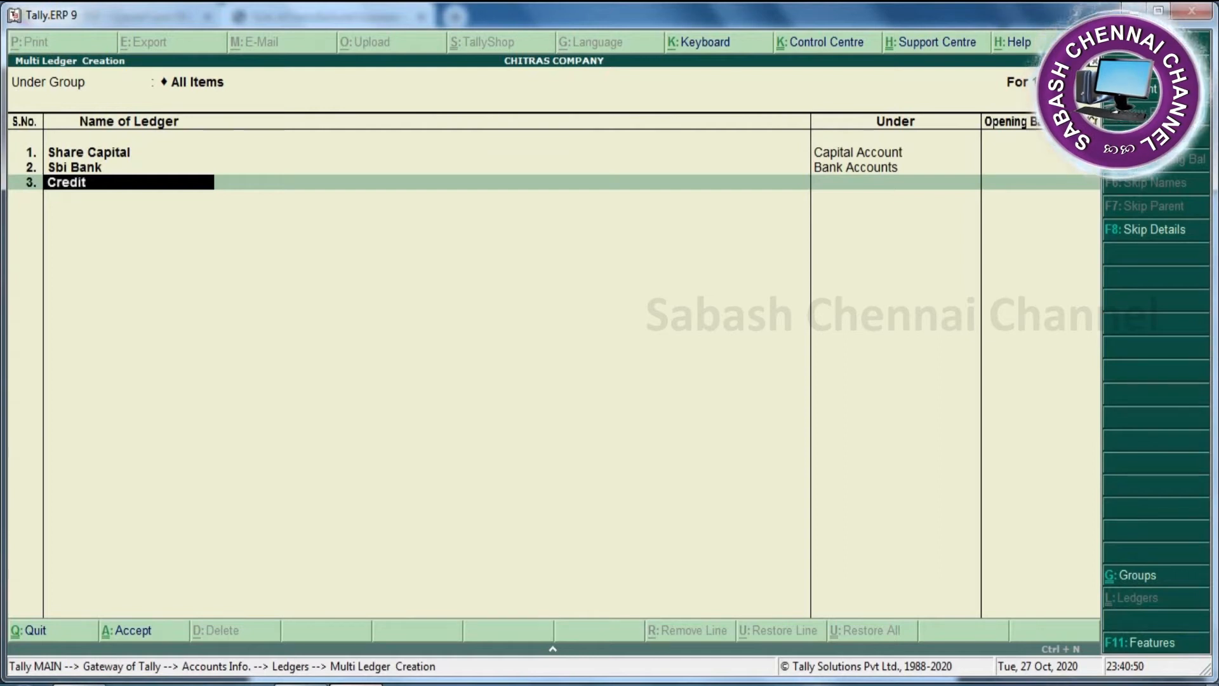
text( Pur)
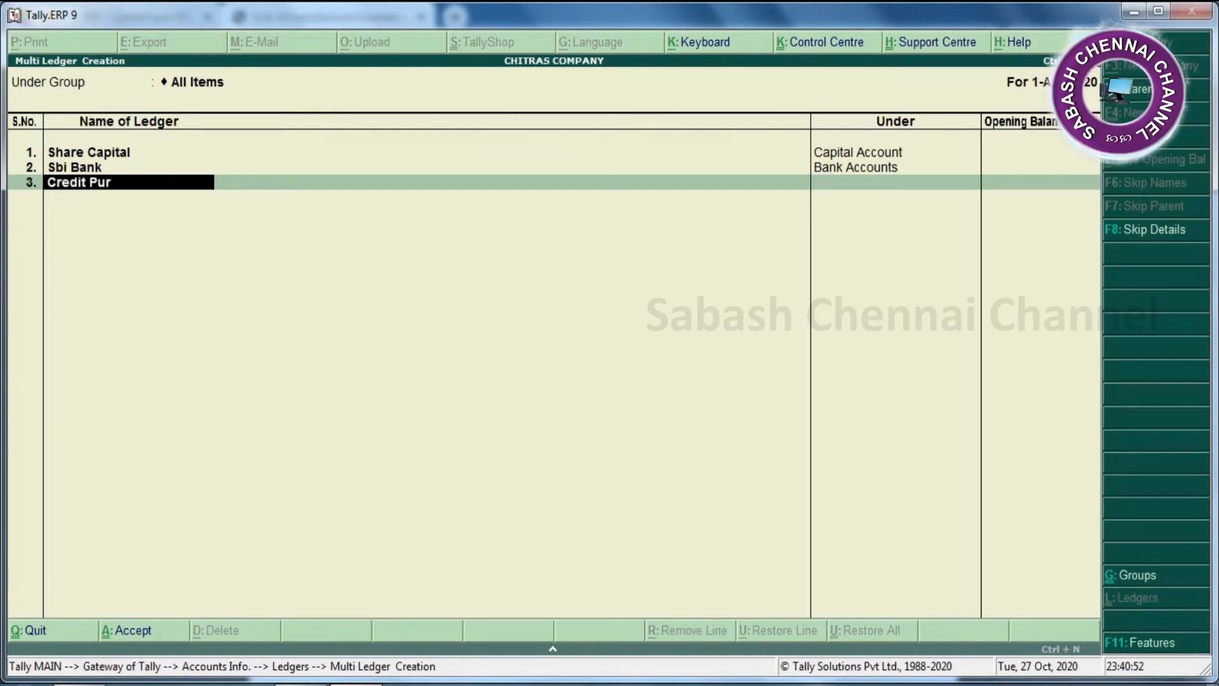
text(chase)
key(Return)
text(Pu)
key(Return)
key(Return)
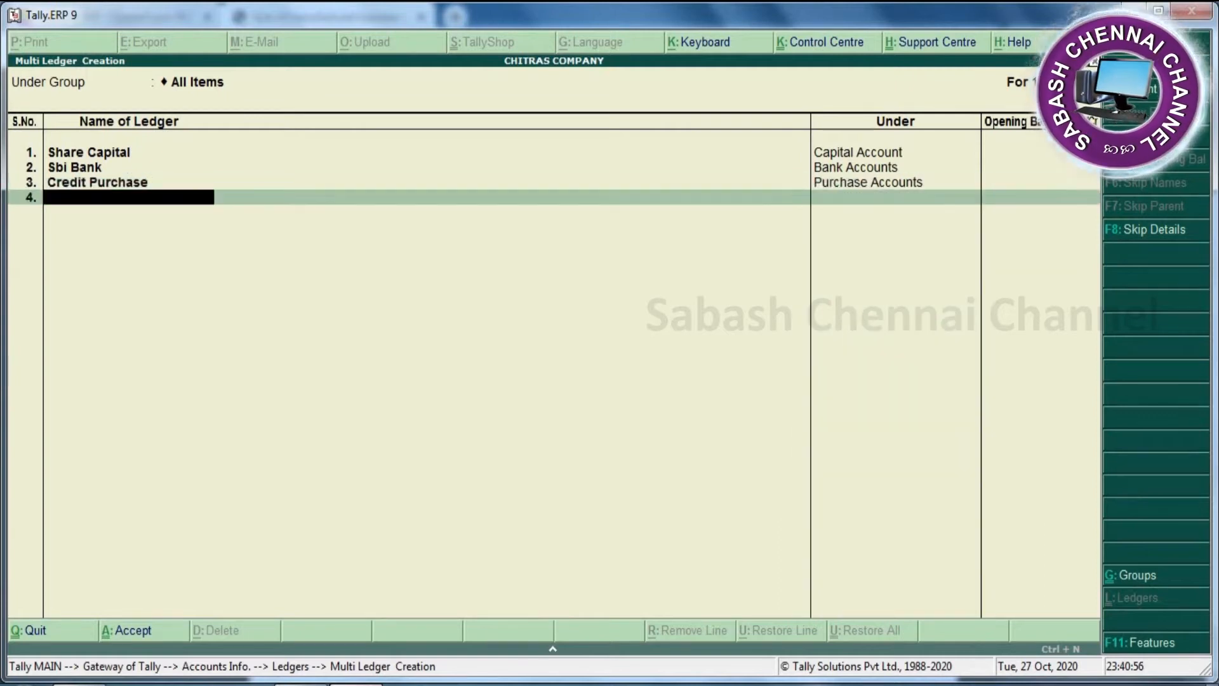
Step: Add the supplier ledger IOC under the Sundry Creditors group
text(IOC)
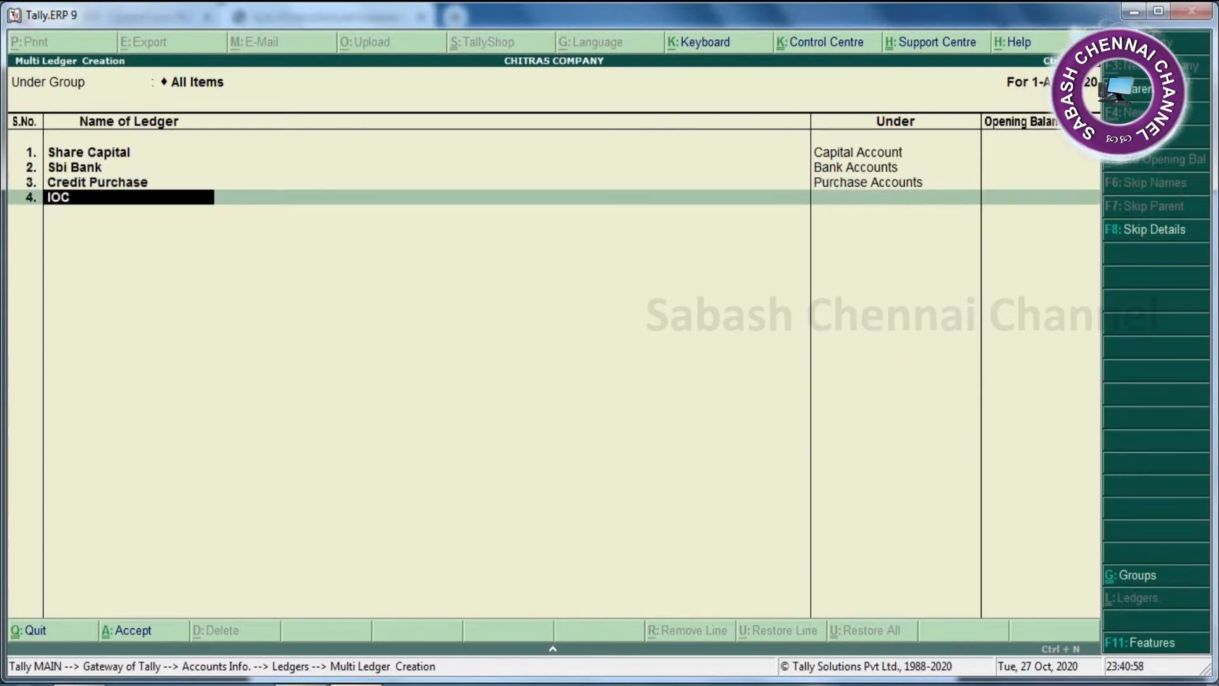
key(Return)
text(Su)
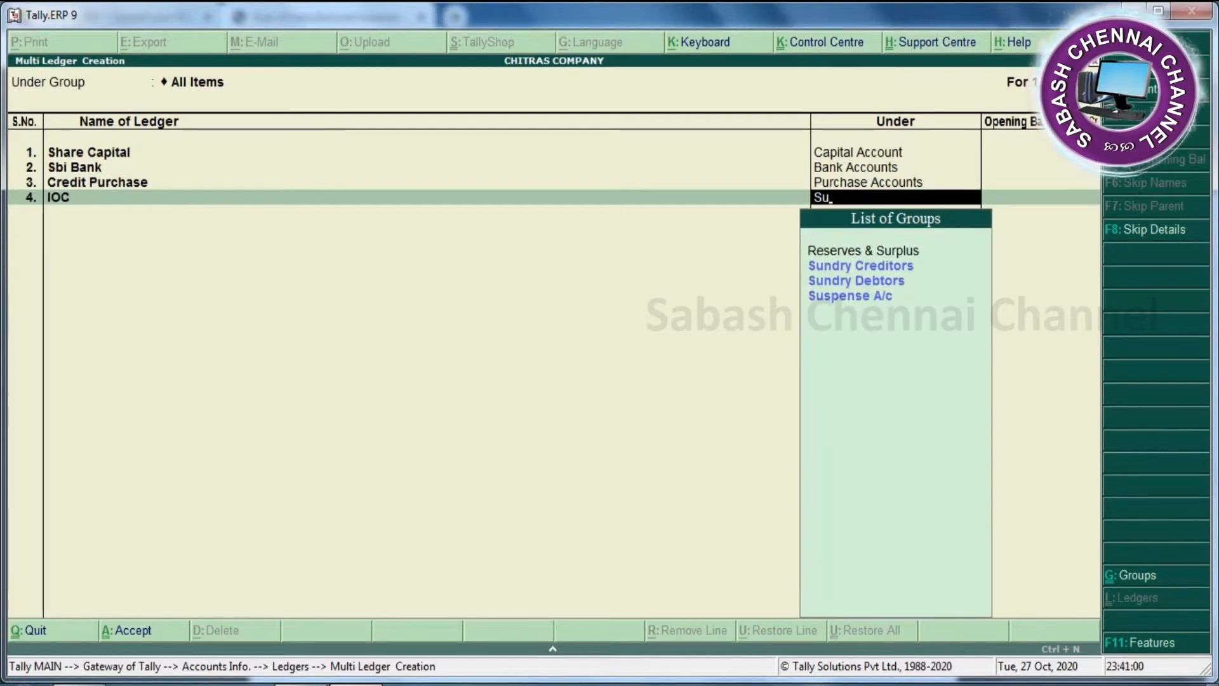
key(Return)
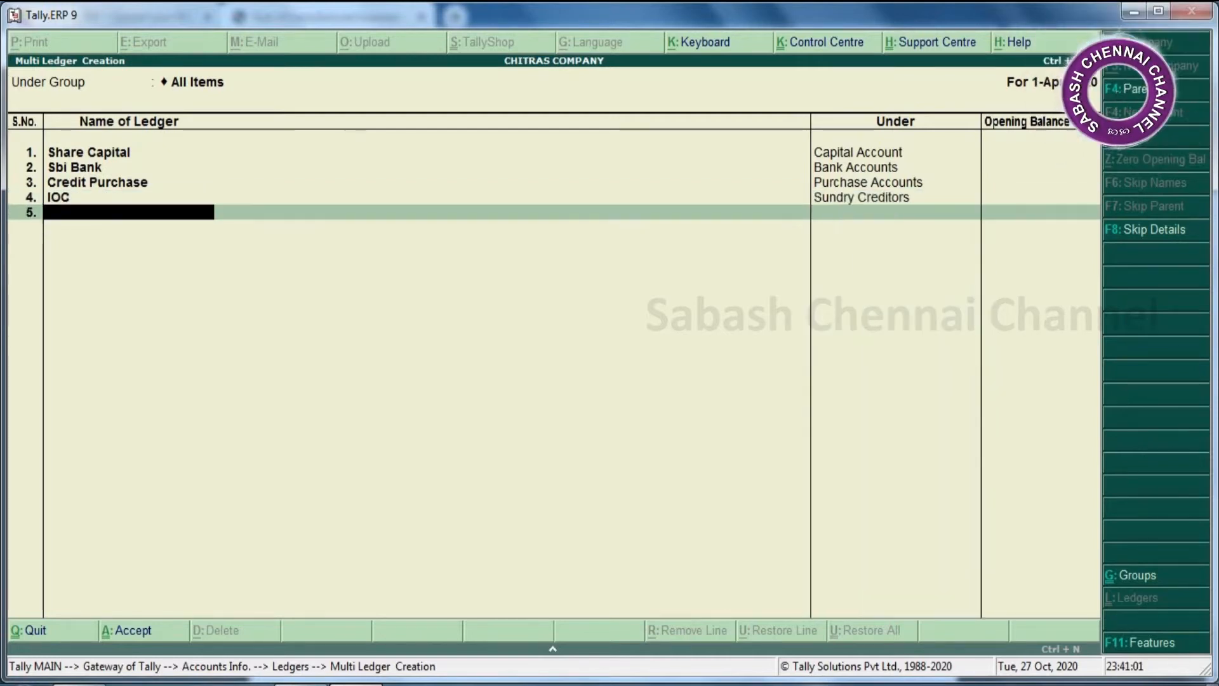
Step: Check the next supplier in the Chrome PDF and add the ledger Murugan Company under Sundry Creditors in Tally.ERP 9
key(alt+Tab)
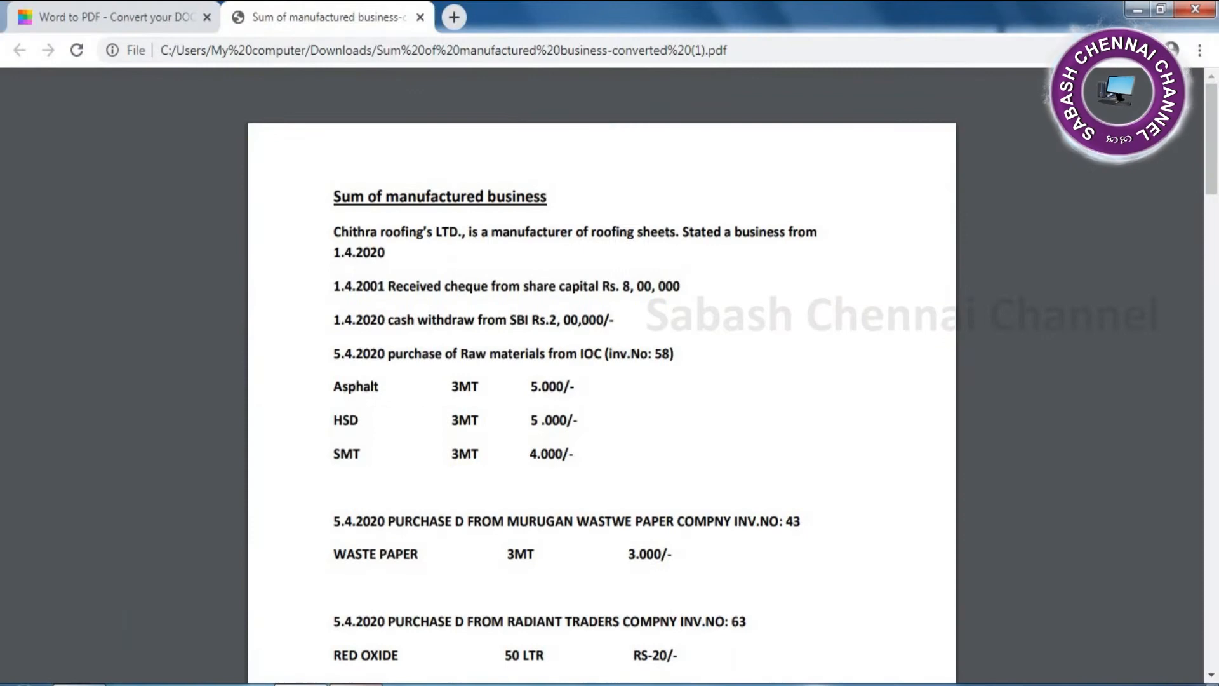
key(alt+Tab)
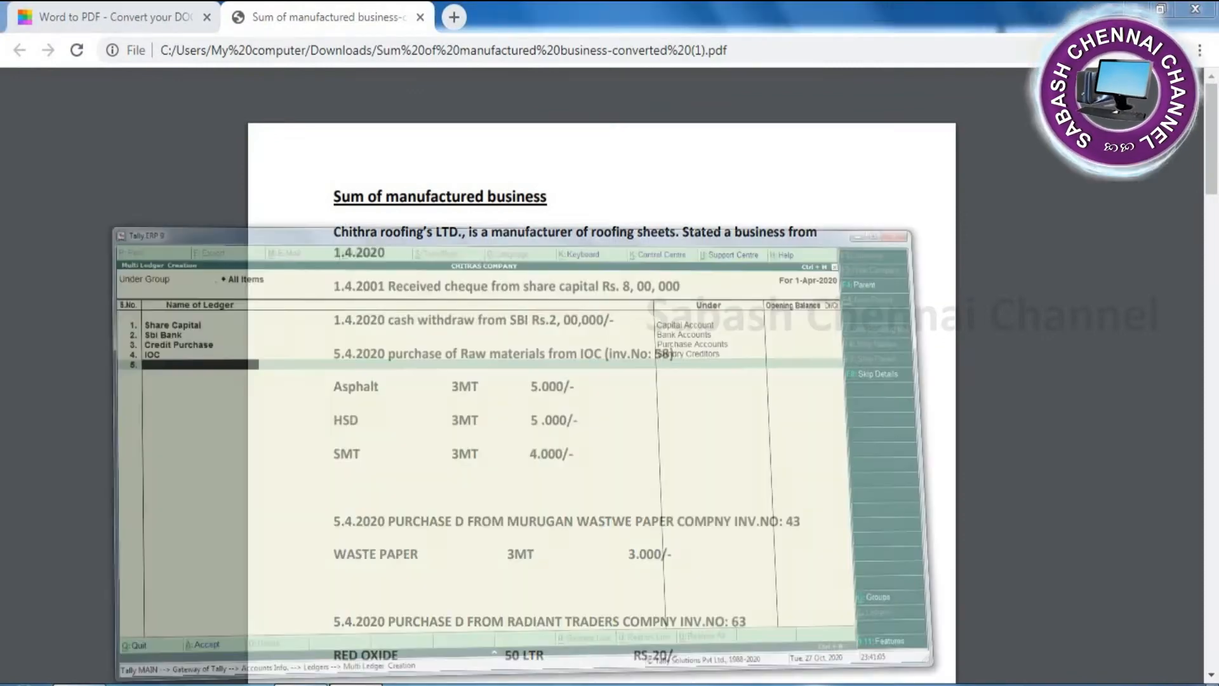
text(Mu)
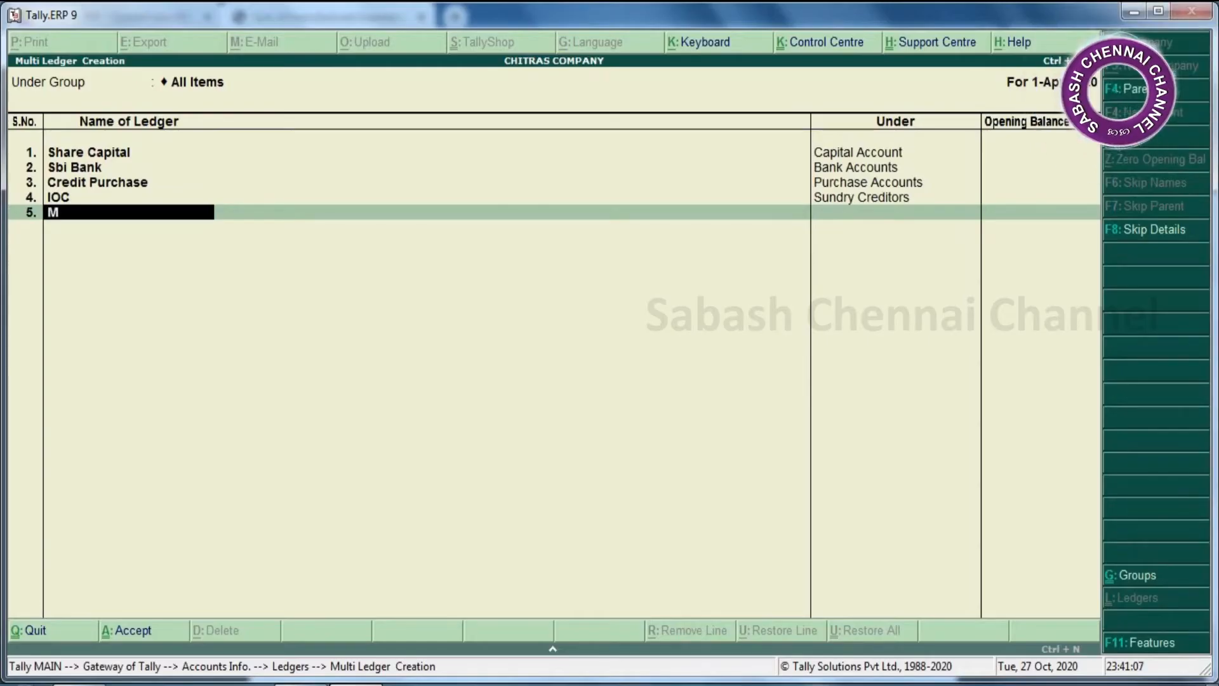
text(g)
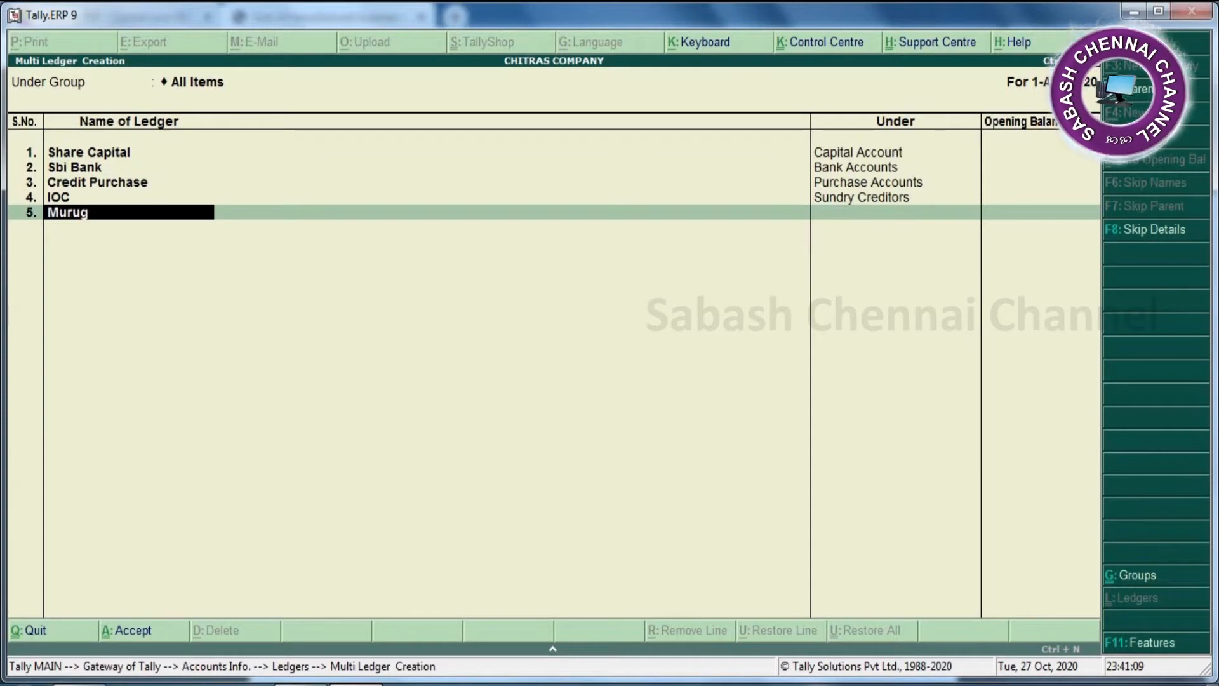
text(an Company)
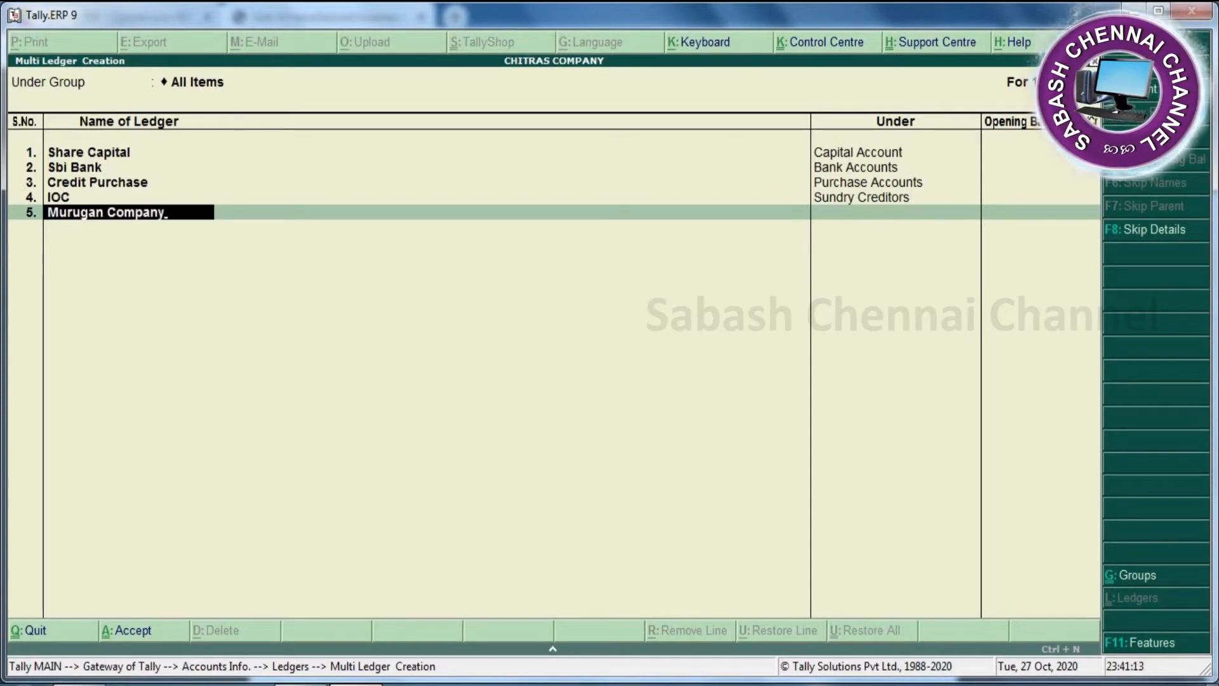
key(Return)
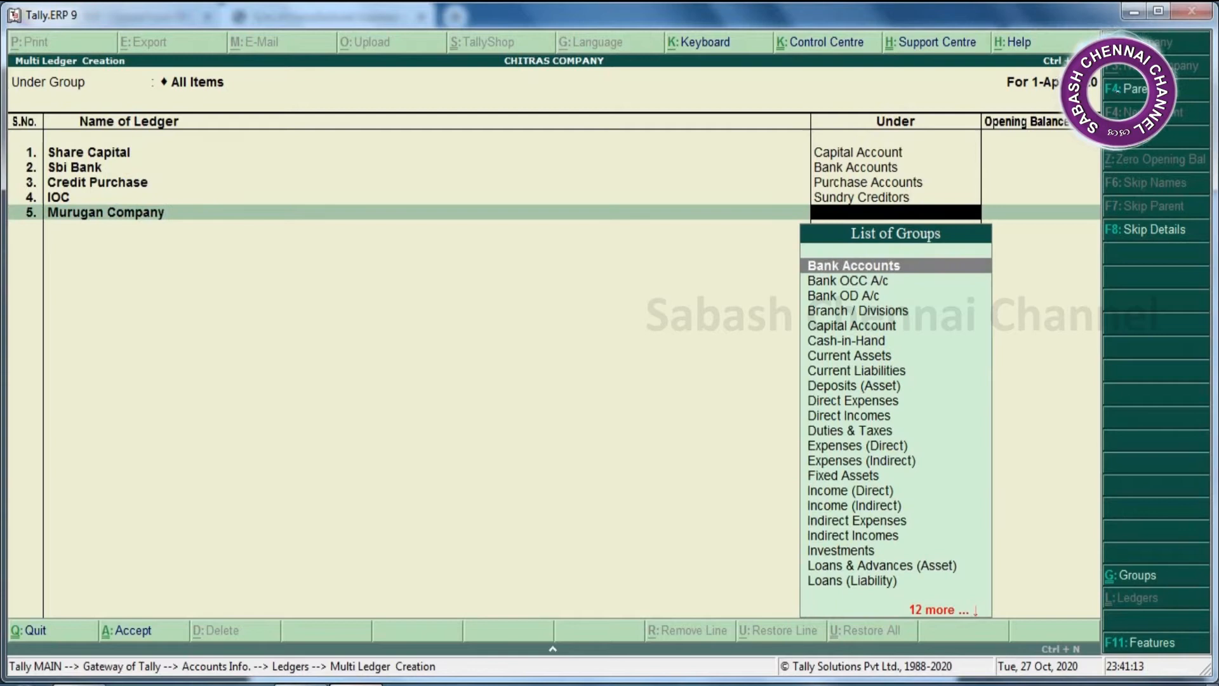
text(Su)
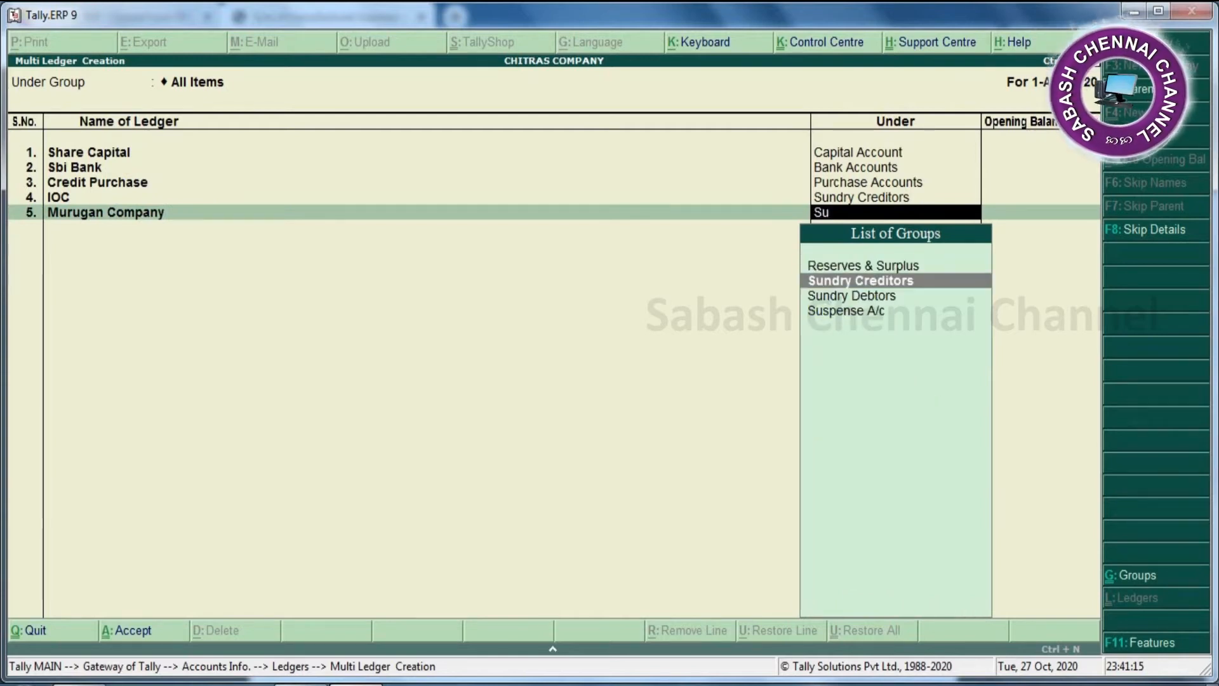
key(Return)
key(Return)
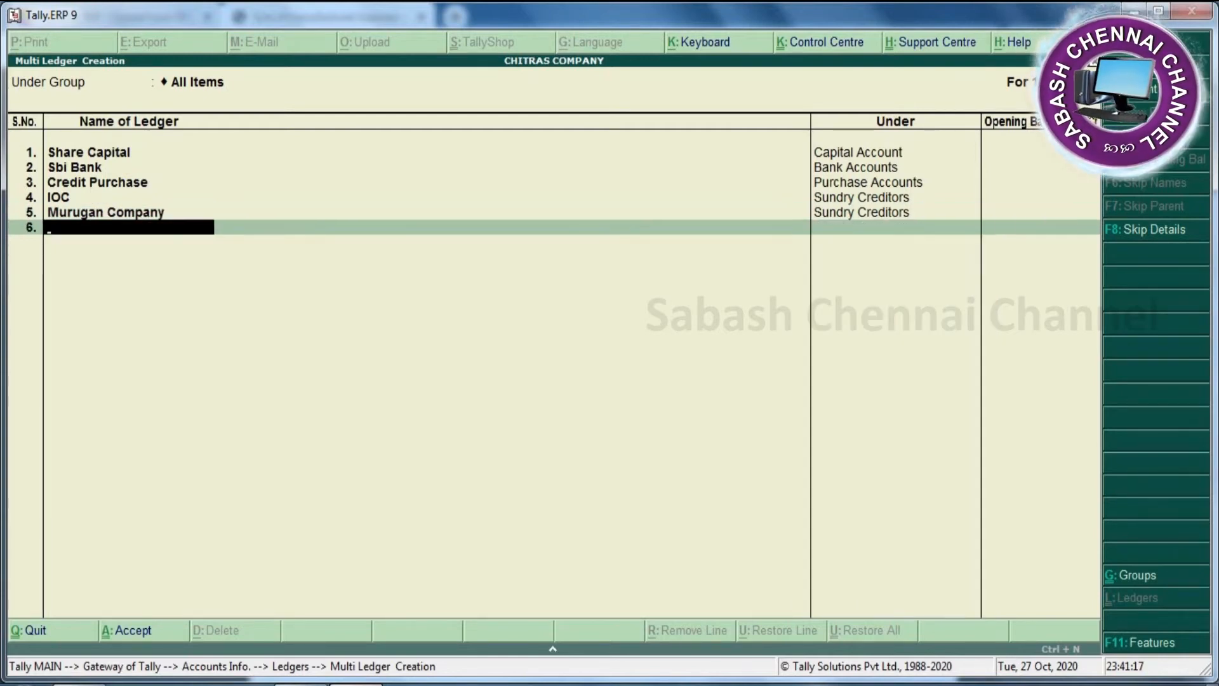
Step: Check the next supplier in the Chrome PDF and add the ledger Radient Traders under Sundry Creditors in Tally.ERP 9
key(alt+Tab)
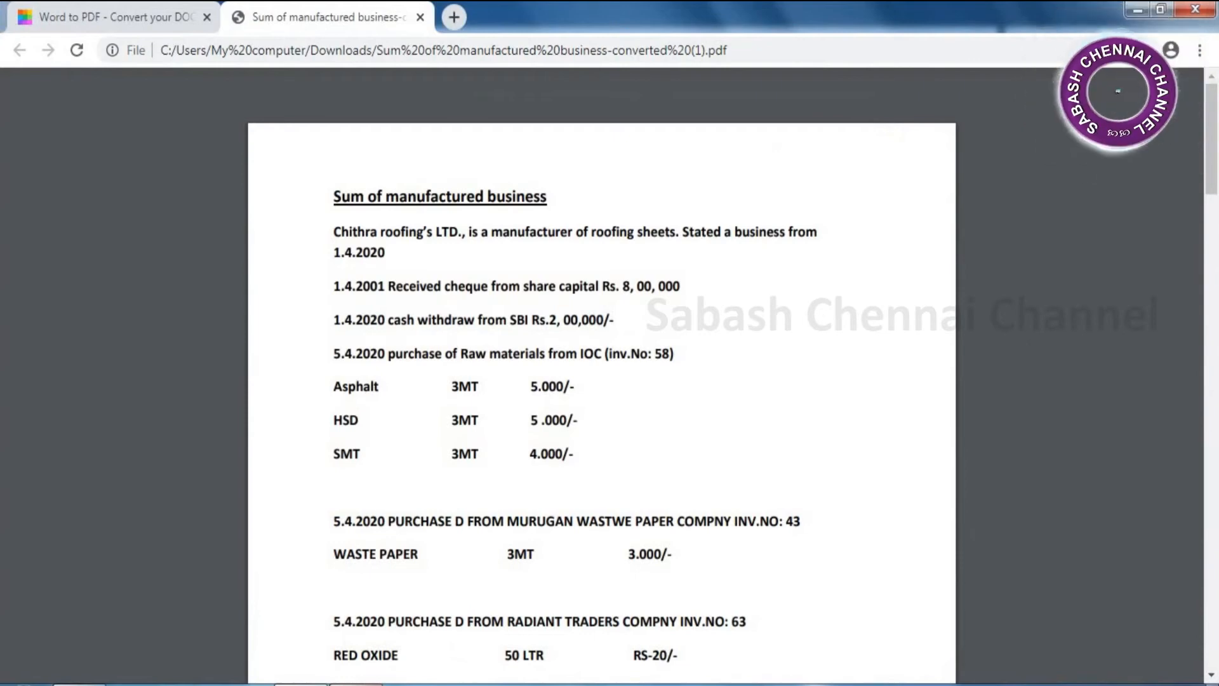
key(alt+Tab)
text(Radient traders)
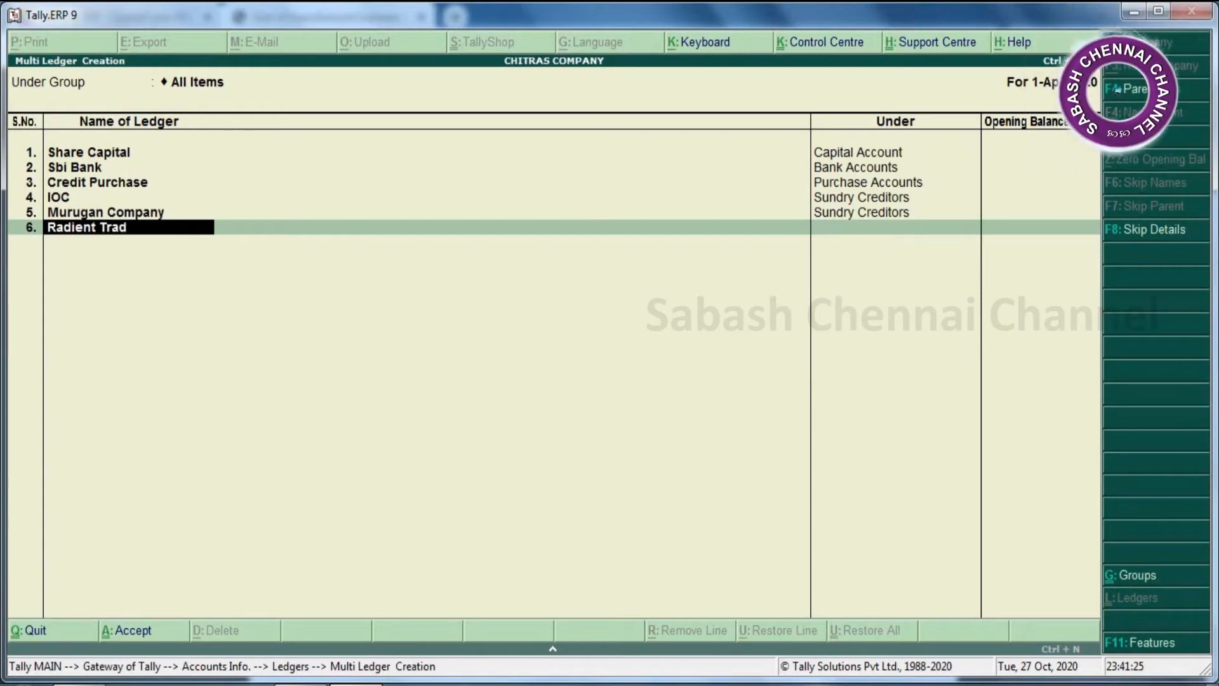
key(Return)
text(S)
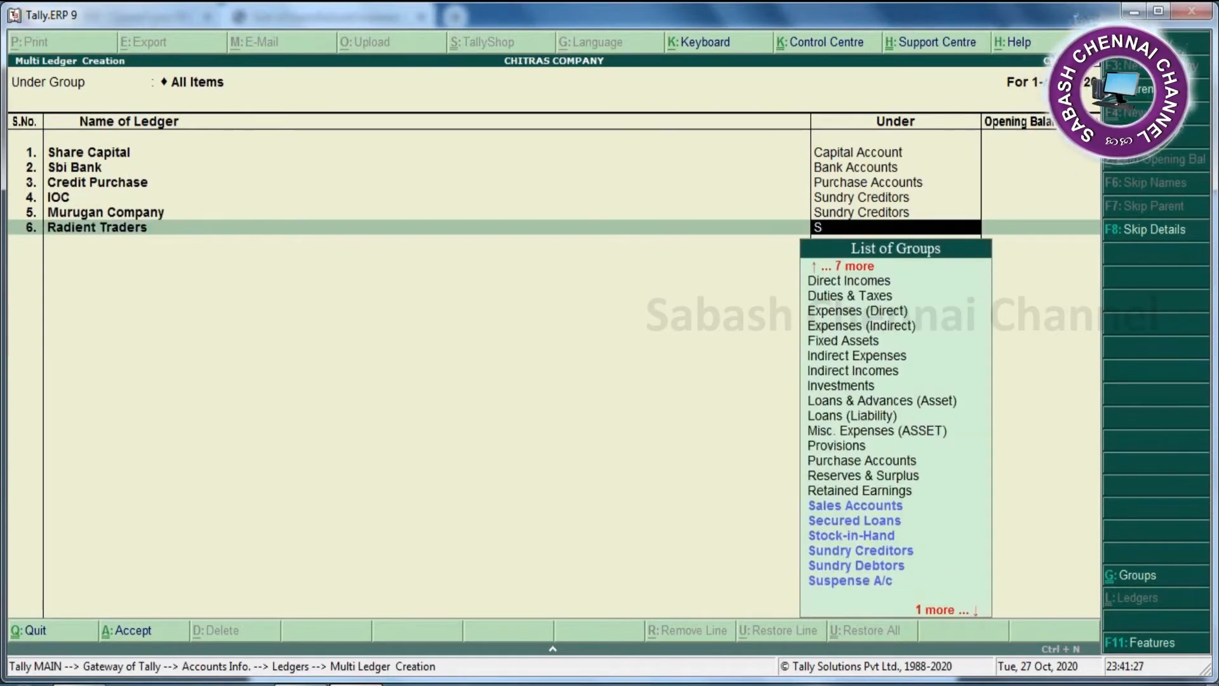
text(u)
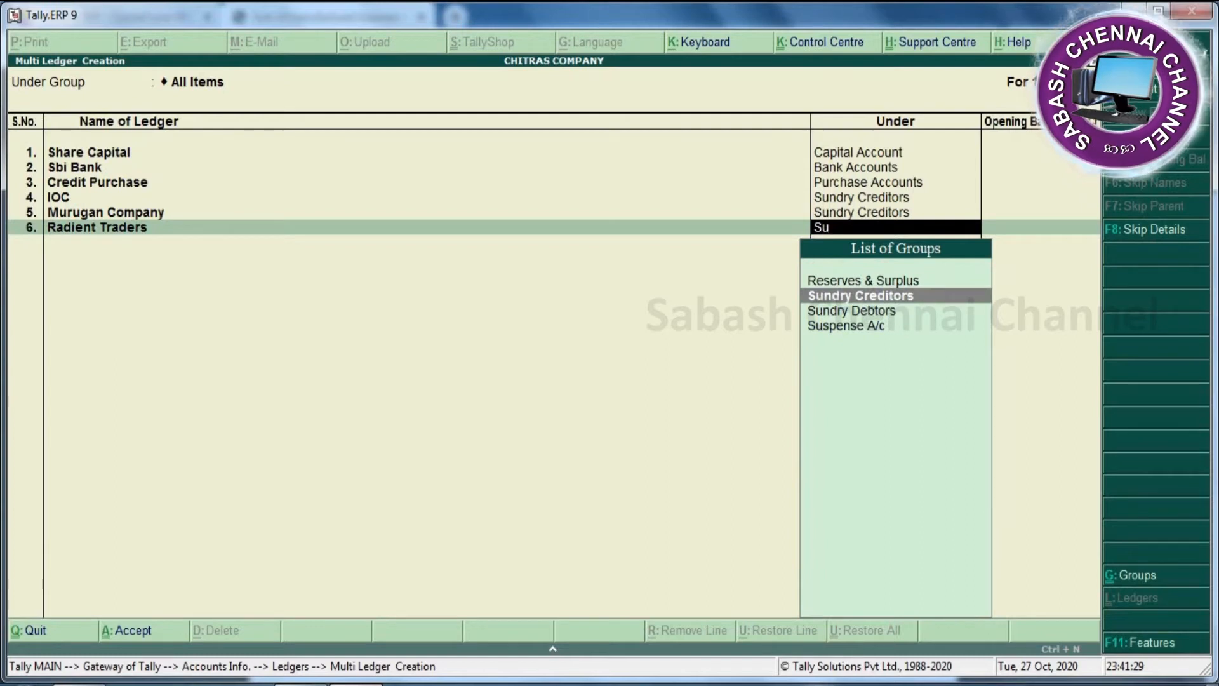
key(Return)
Step: Review the 12.4.2020 transaction in the Chrome PDF and add the ledger Credit Sales under Sales Accounts in Tally.ERP 9
key(alt+Tab)
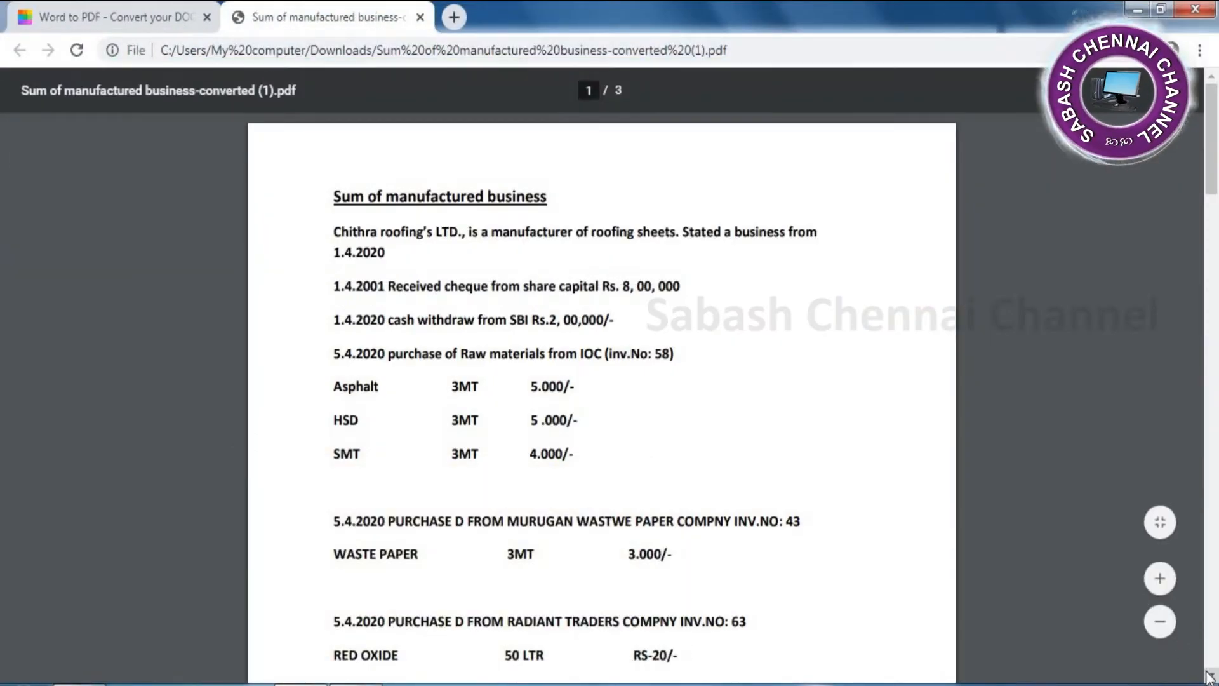
scroll(1209, 677, down, 6)
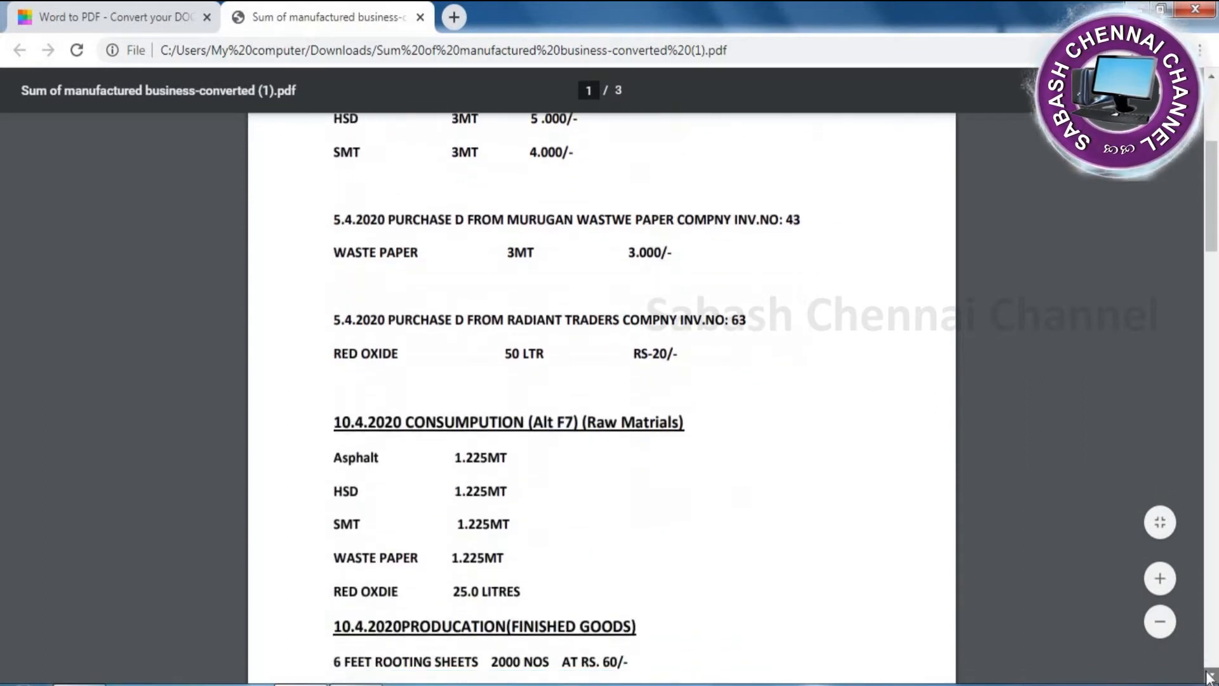
scroll(1209, 677, down, 7)
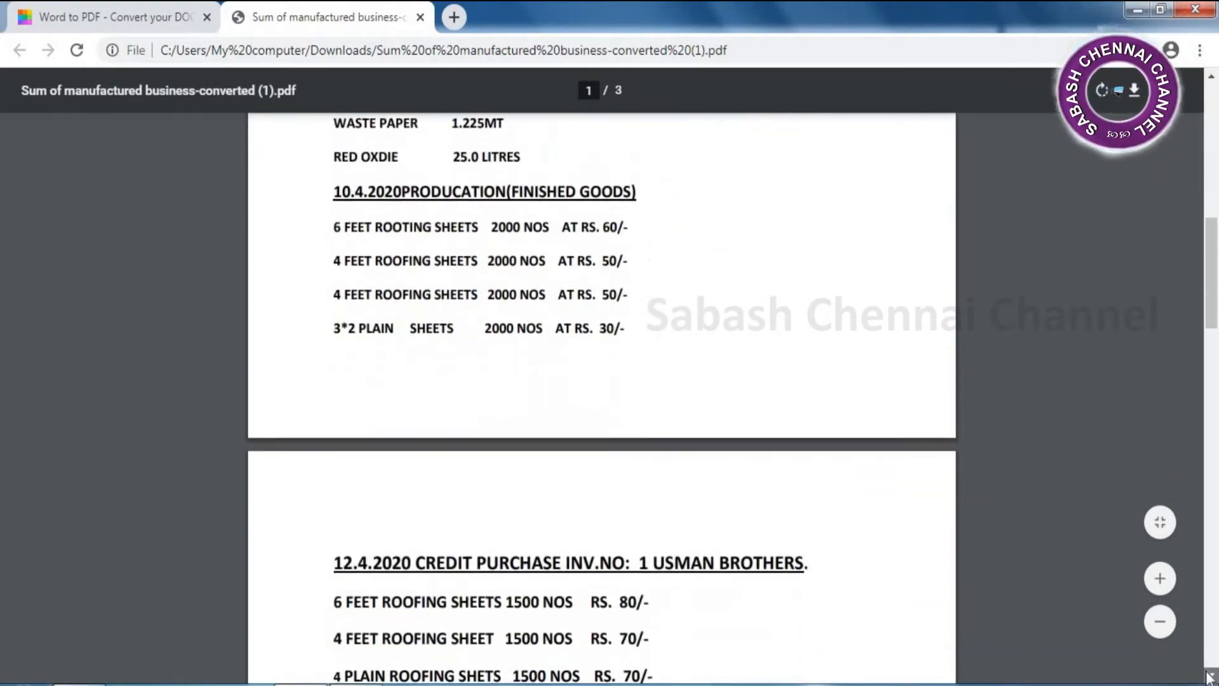
scroll(1208, 677, down, 3)
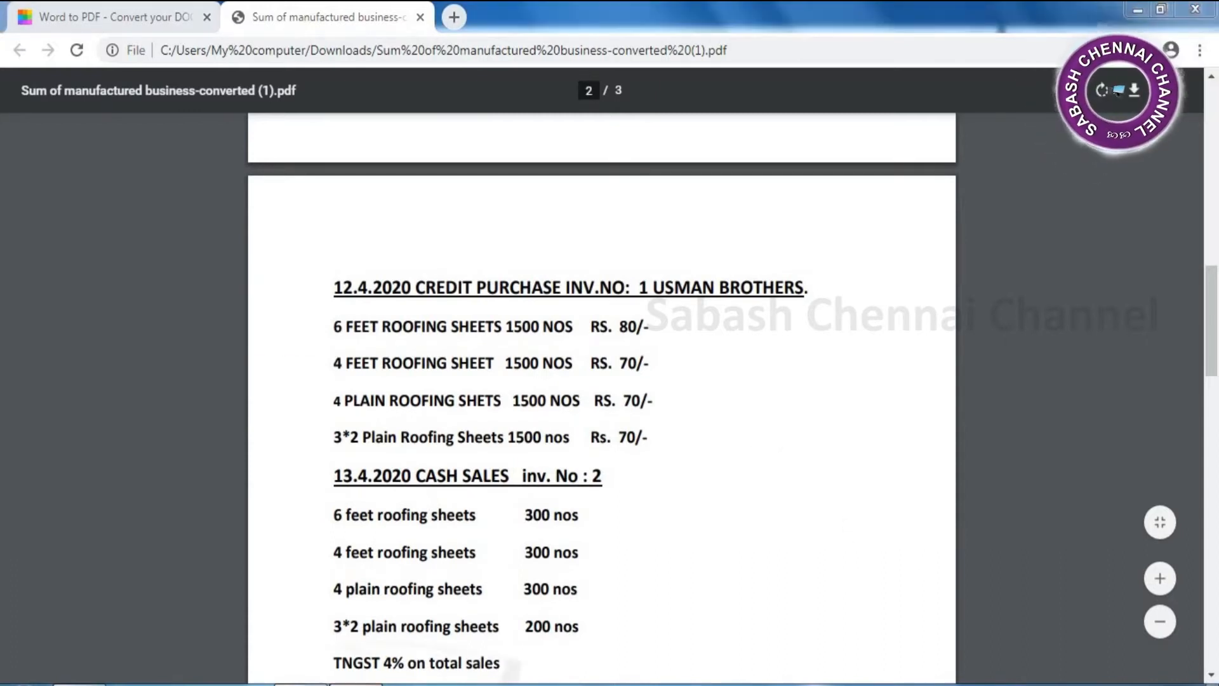
key(alt+Tab)
text(C)
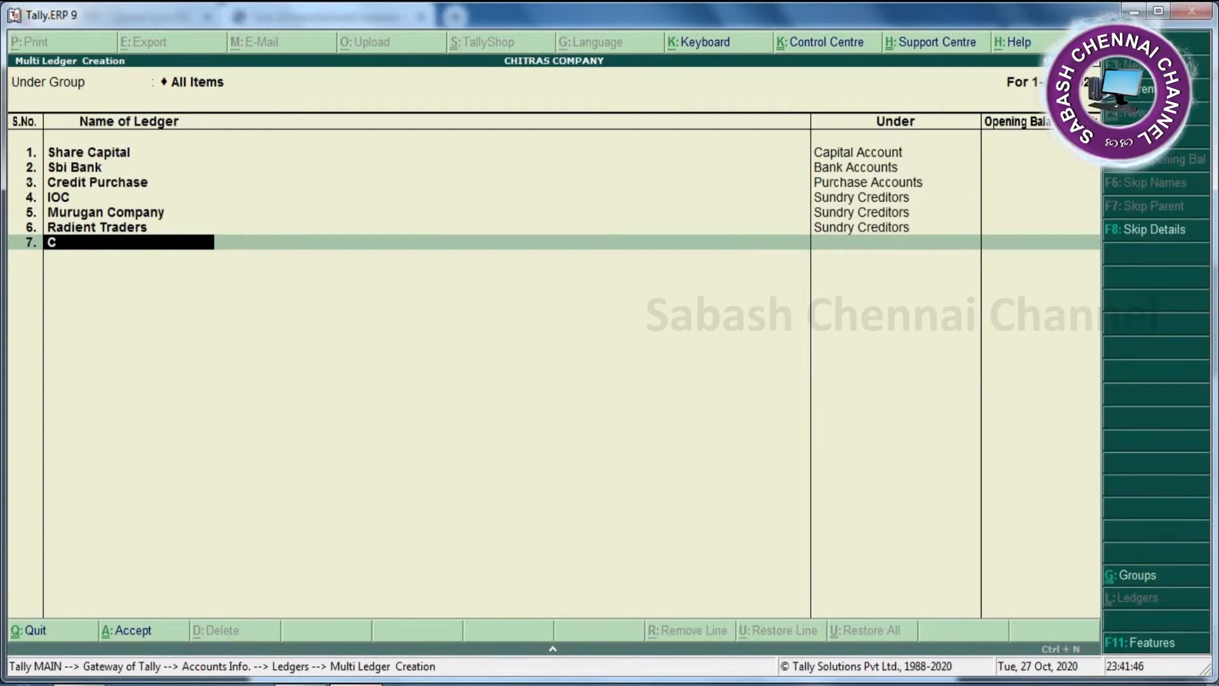
text(redit)
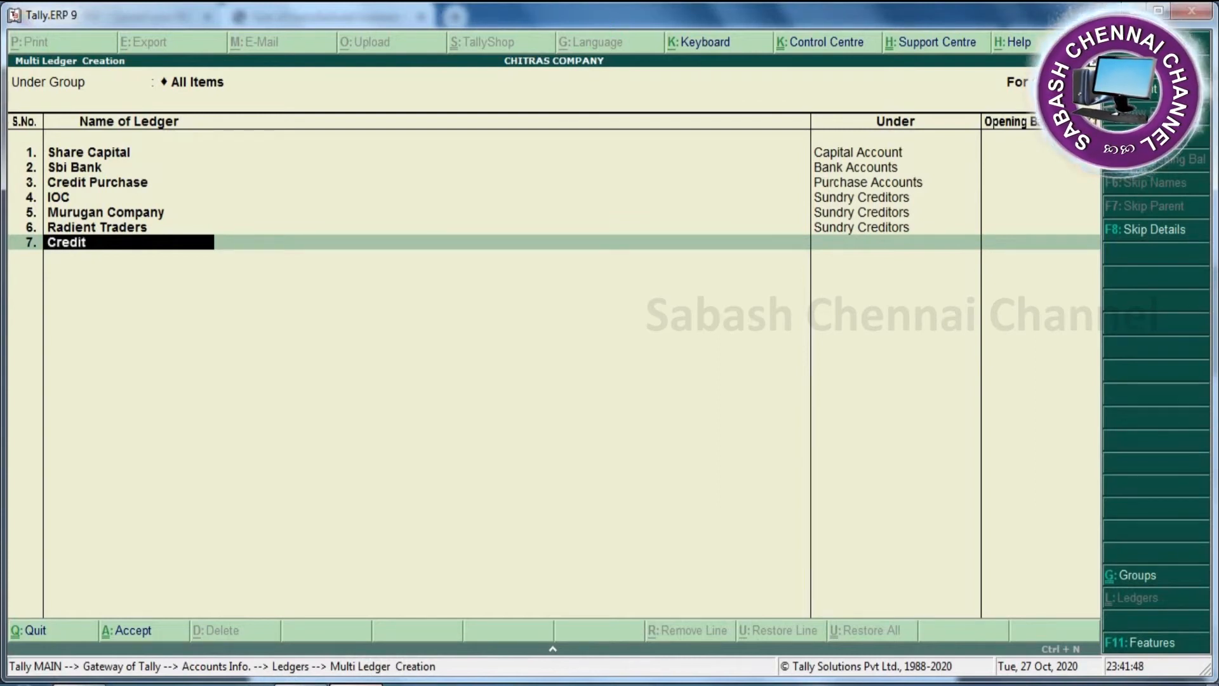
text( Sales)
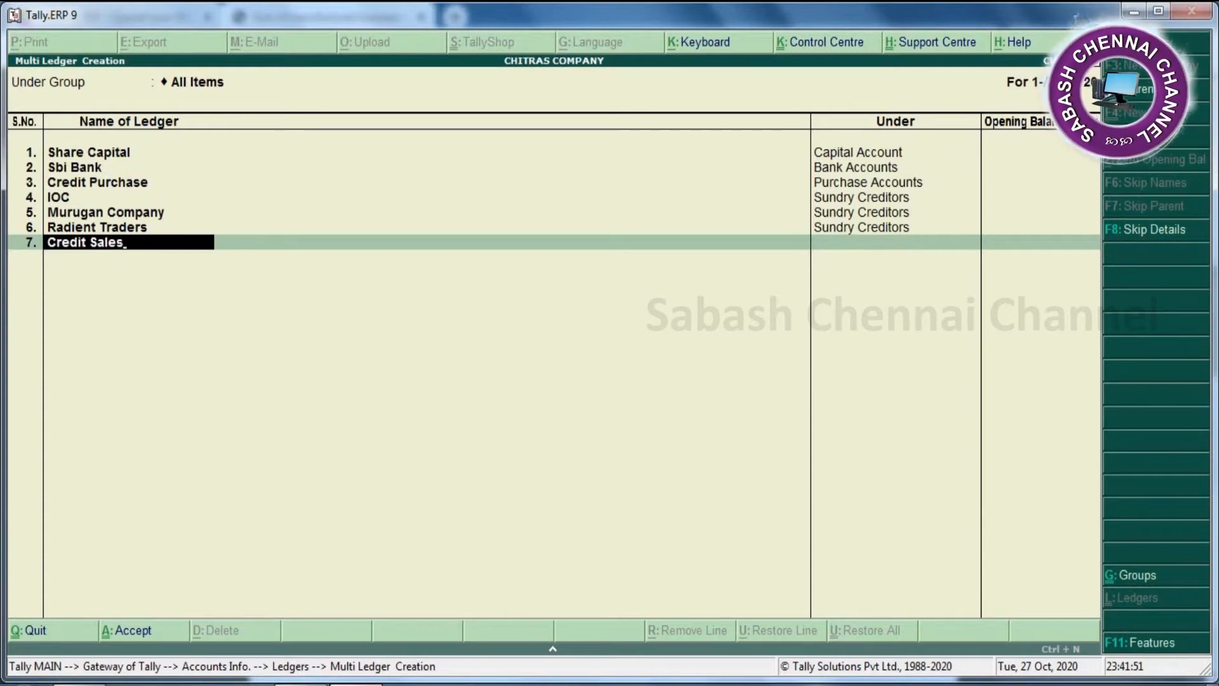
key(Return)
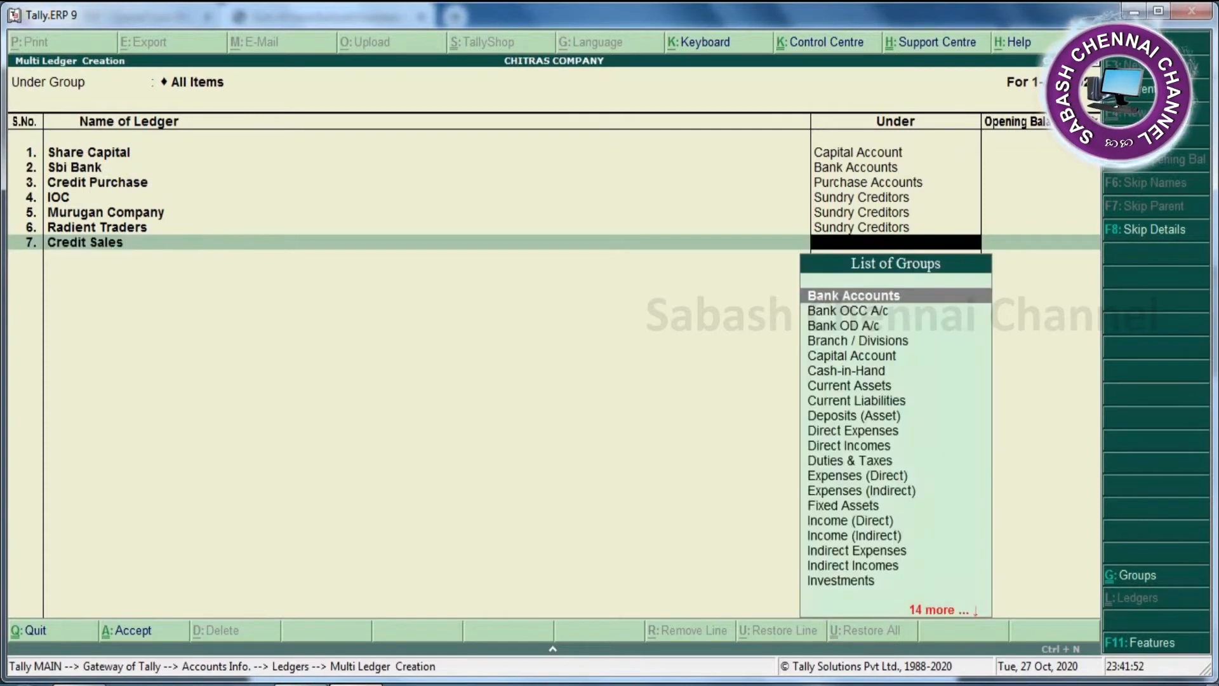
text(Sa)
key(Return)
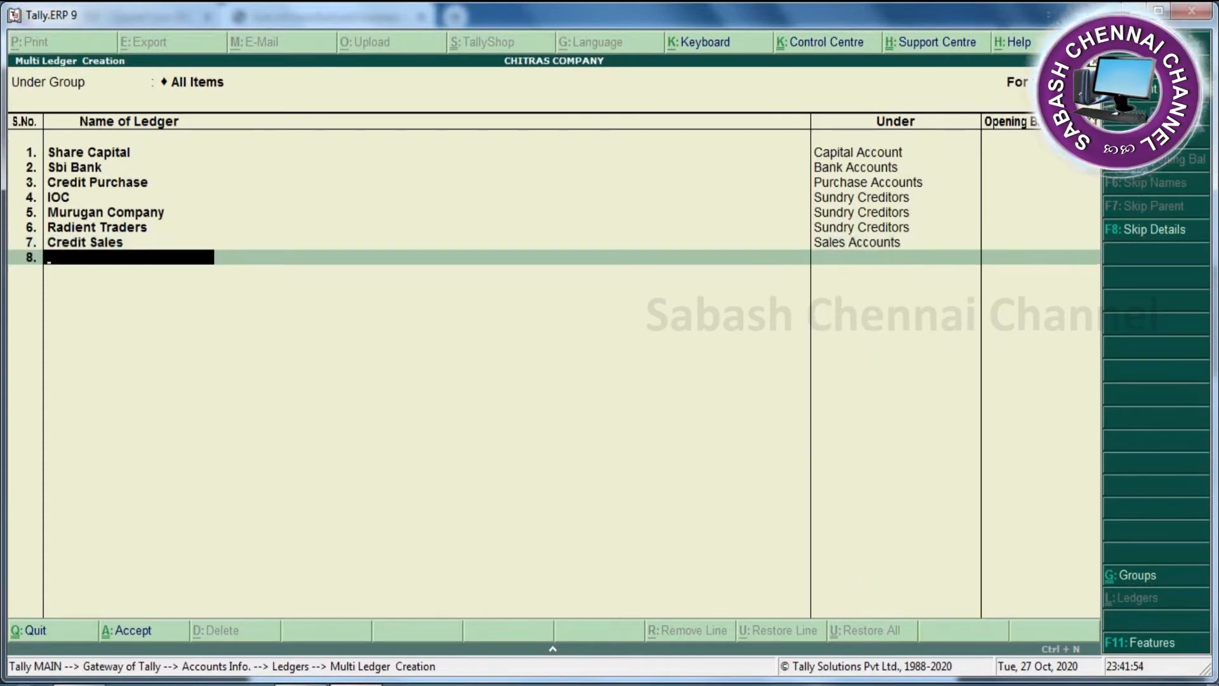
Step: Add the customer ledger Usman Brothers under the Sundry Debtors group
text(Usman Brothers)
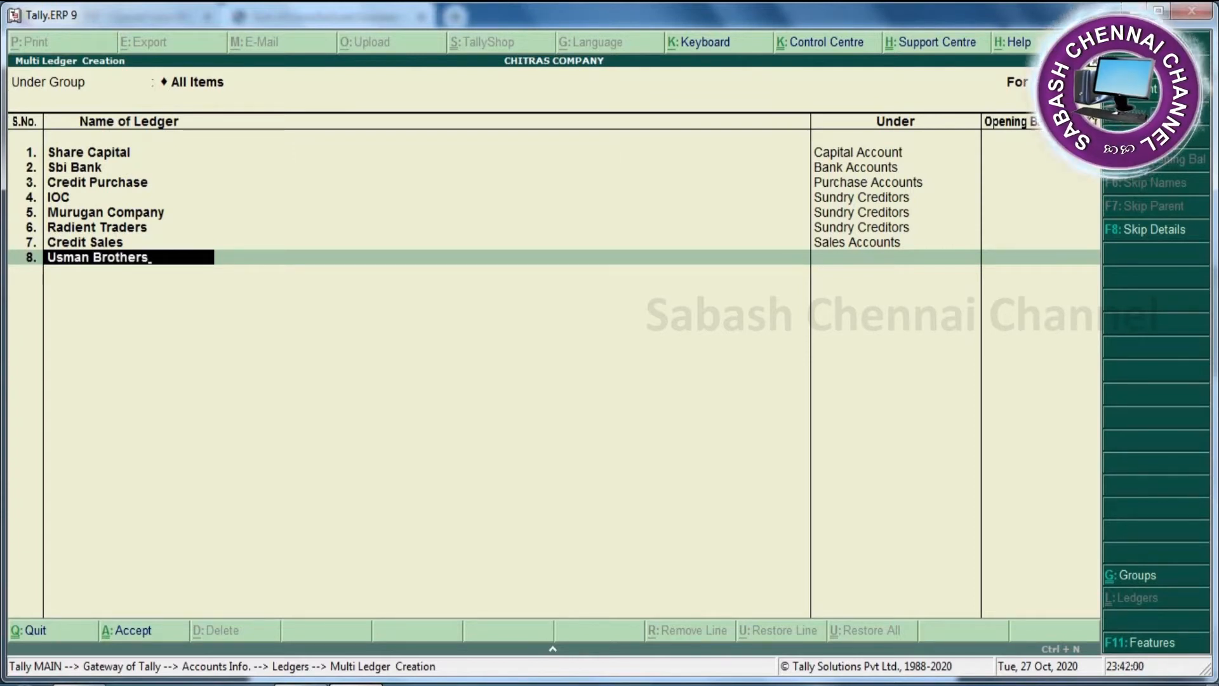
key(Return)
text(Su)
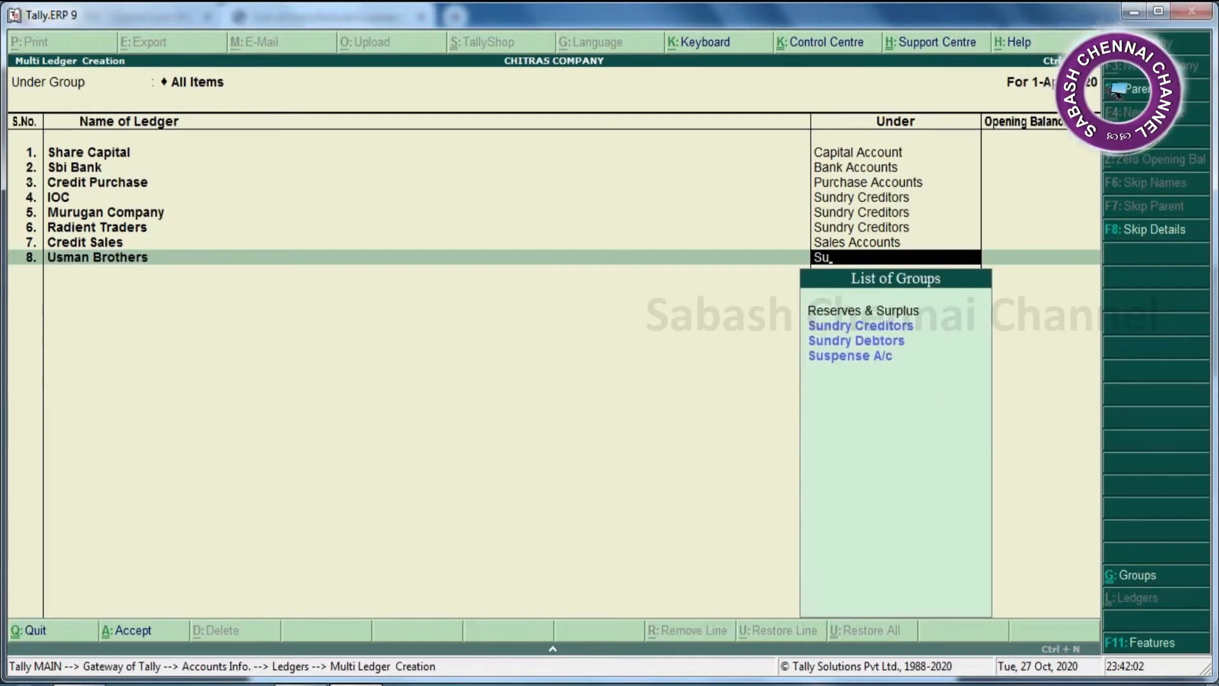
key(Down)
key(Return)
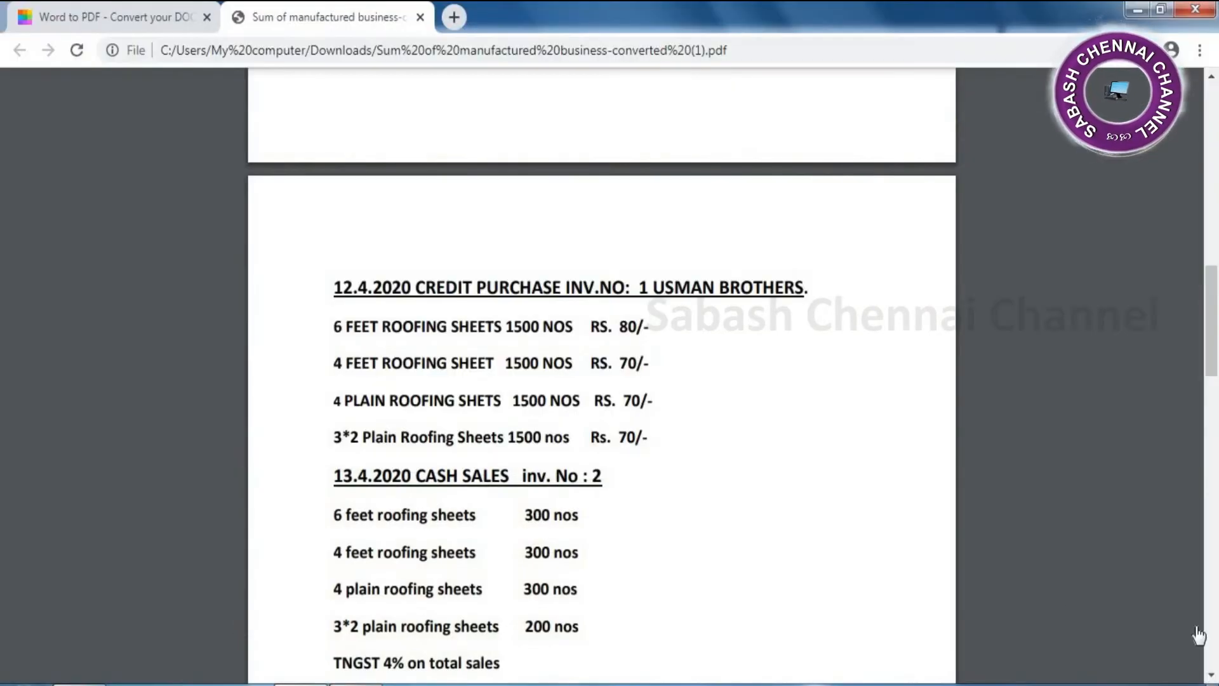
Step: Review the cash sales entry in the Chrome PDF and add the ledger Cash Discount under Indirect Expenses in Tally.ERP 9
click(1212, 678)
click(1212, 678)
click(1212, 678)
click(1213, 679)
click(1213, 678)
click(1212, 679)
click(1212, 678)
click(1213, 679)
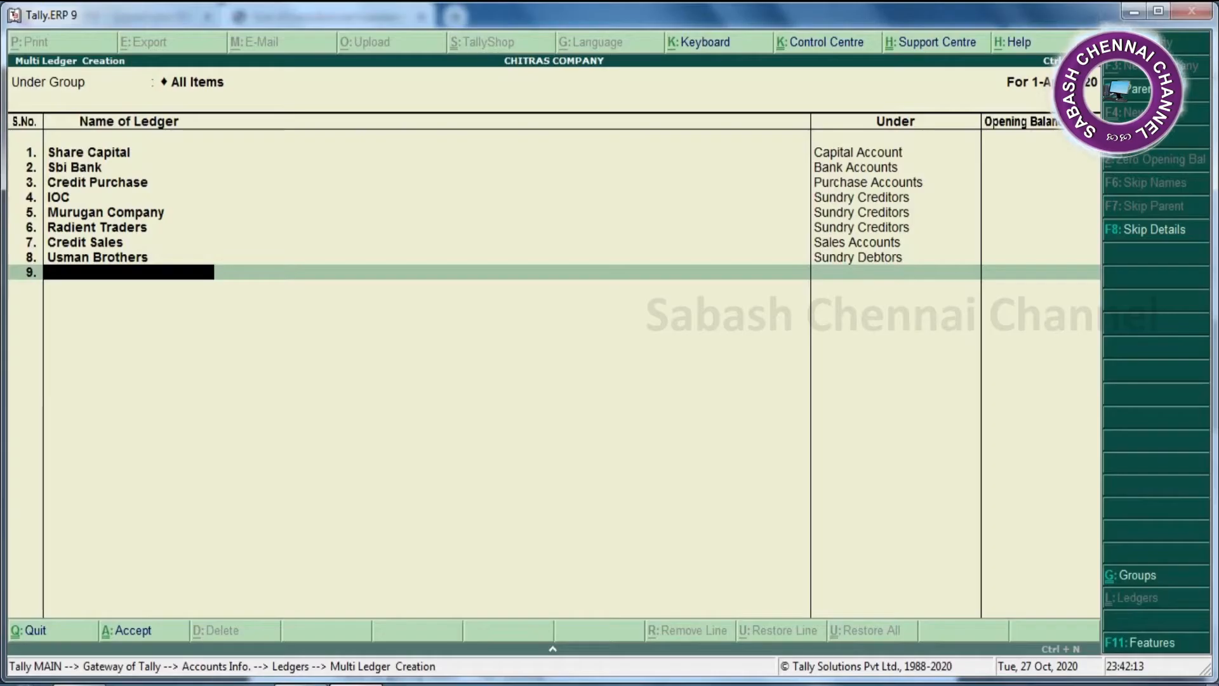
text(Cash)
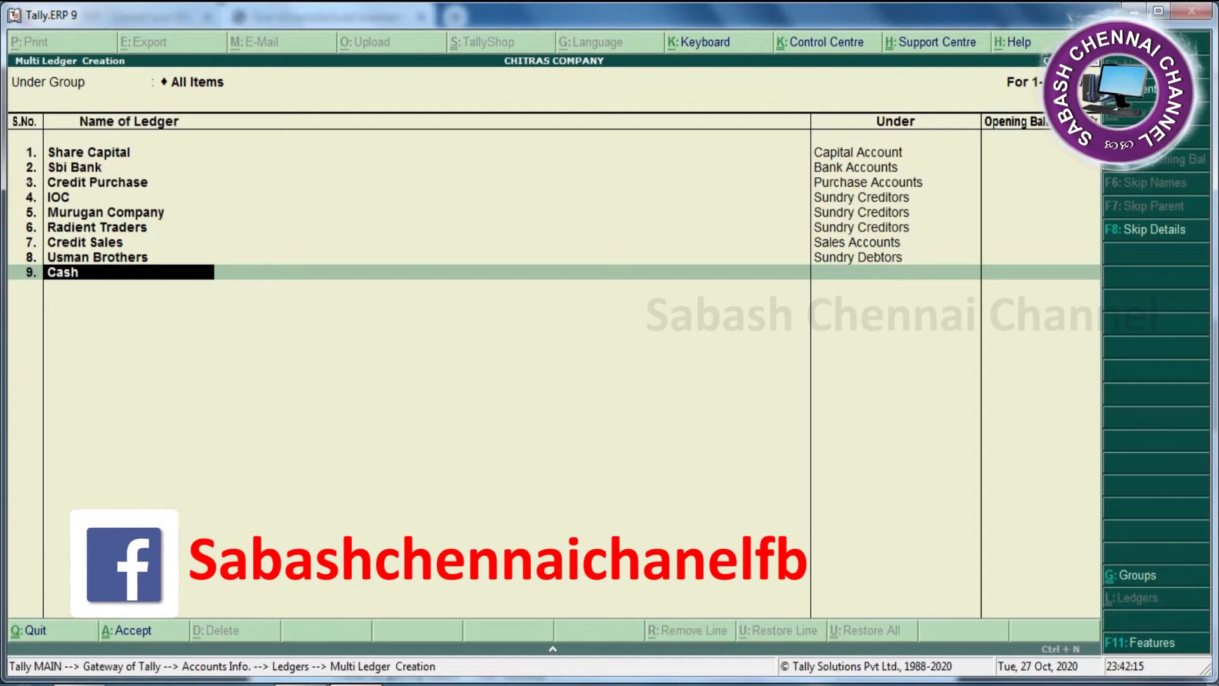
text( Disco)
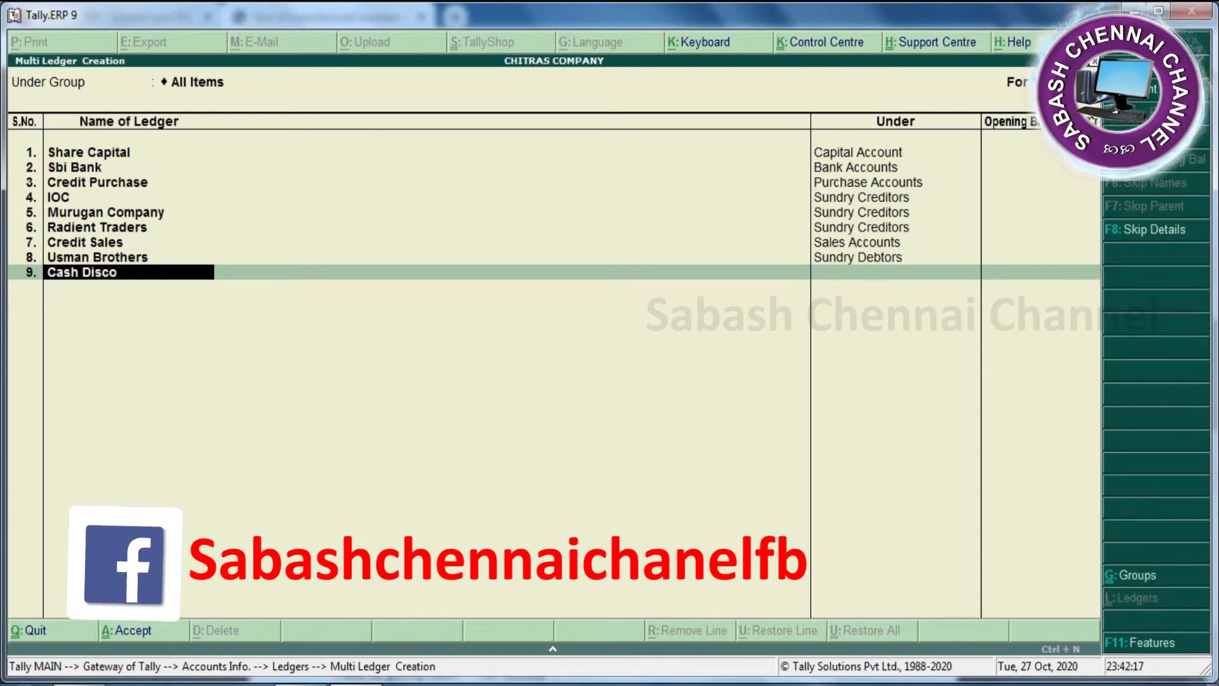
text(uny)
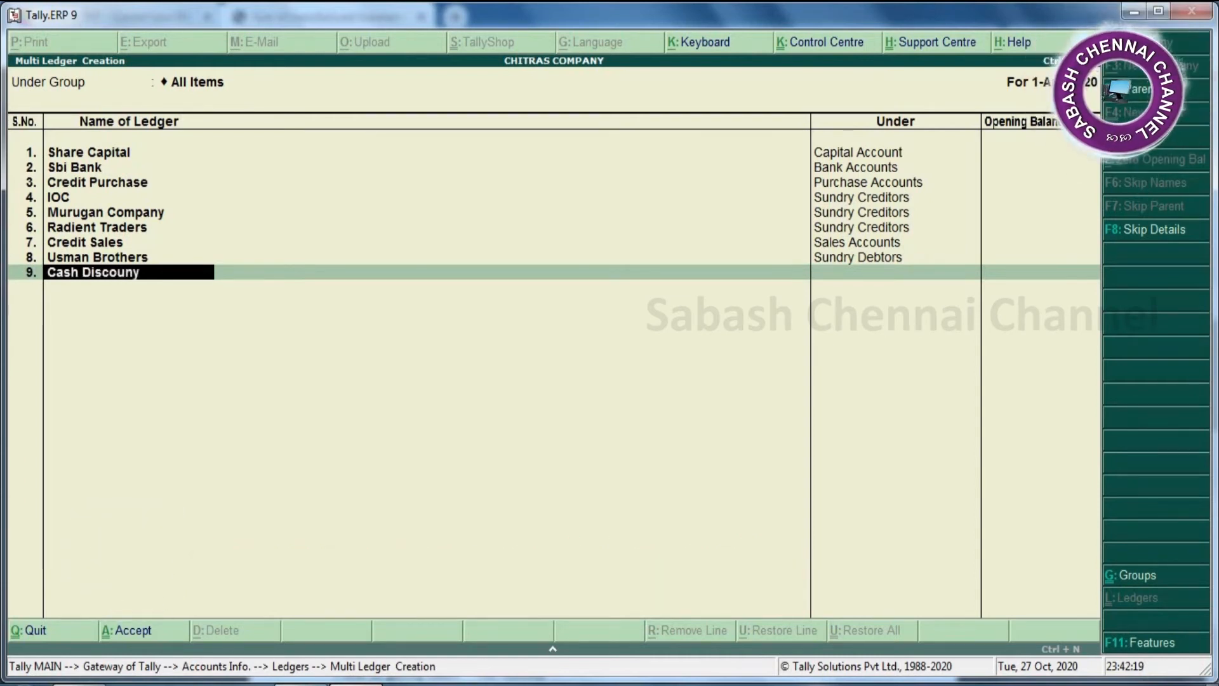
key(BackSpace)
text(t)
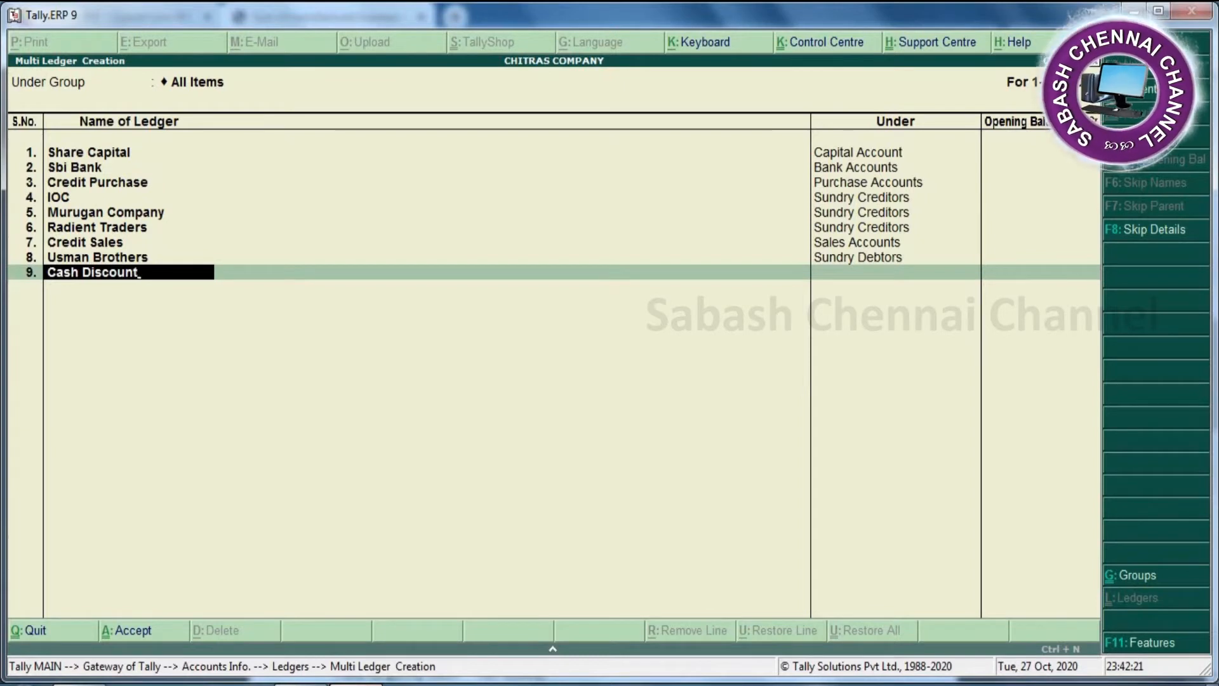
key(Return)
text(In)
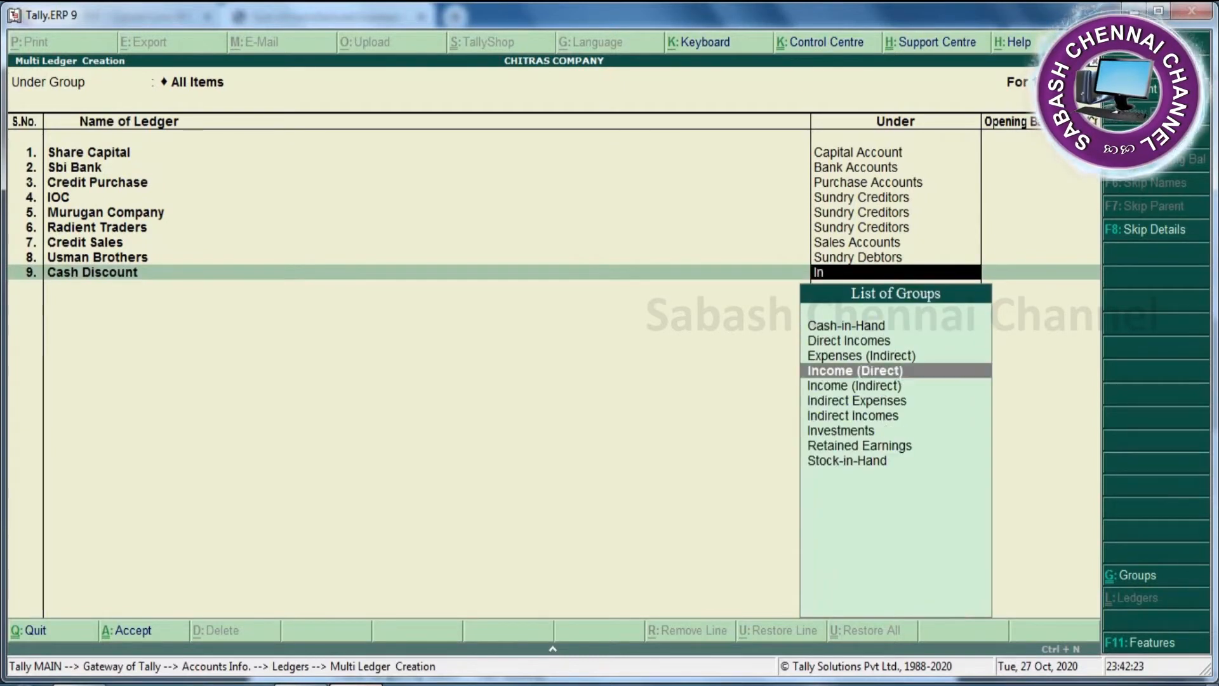
key(Down)
key(Down)
key(Return)
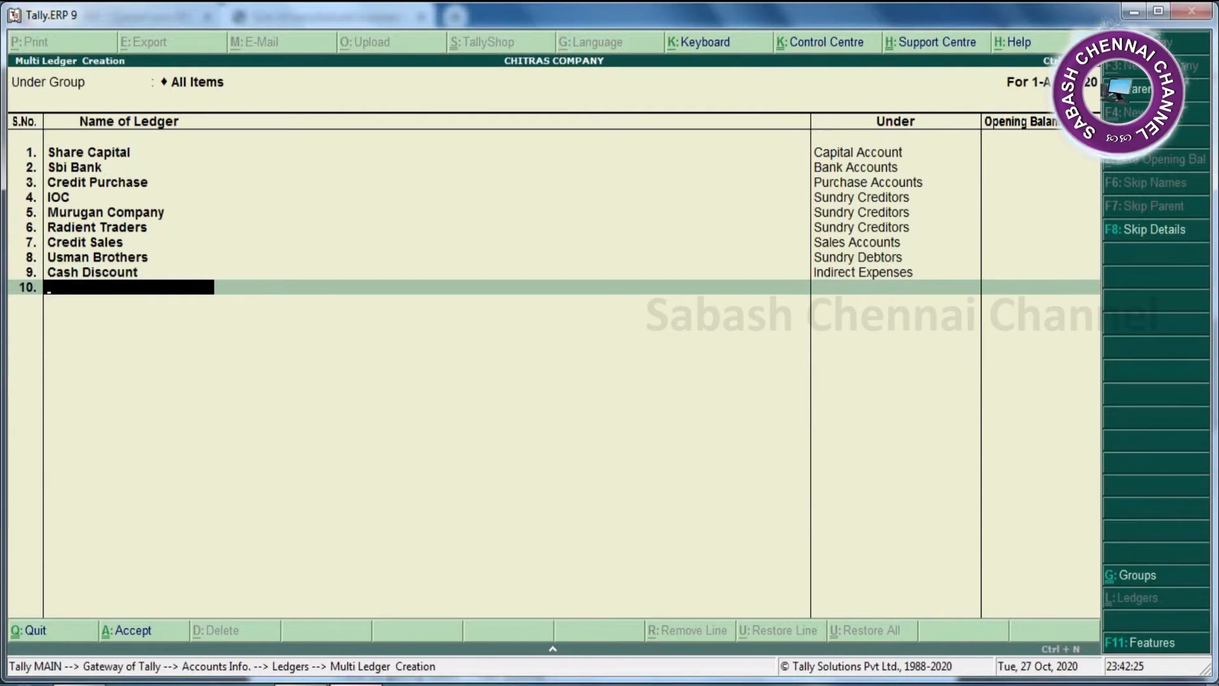
Step: Check the 25.4.2020 cash payments in the Chrome PDF and add the ledger Petty Cash under Cash-in-Hand in Tally.ERP 9
key(alt+Tab)
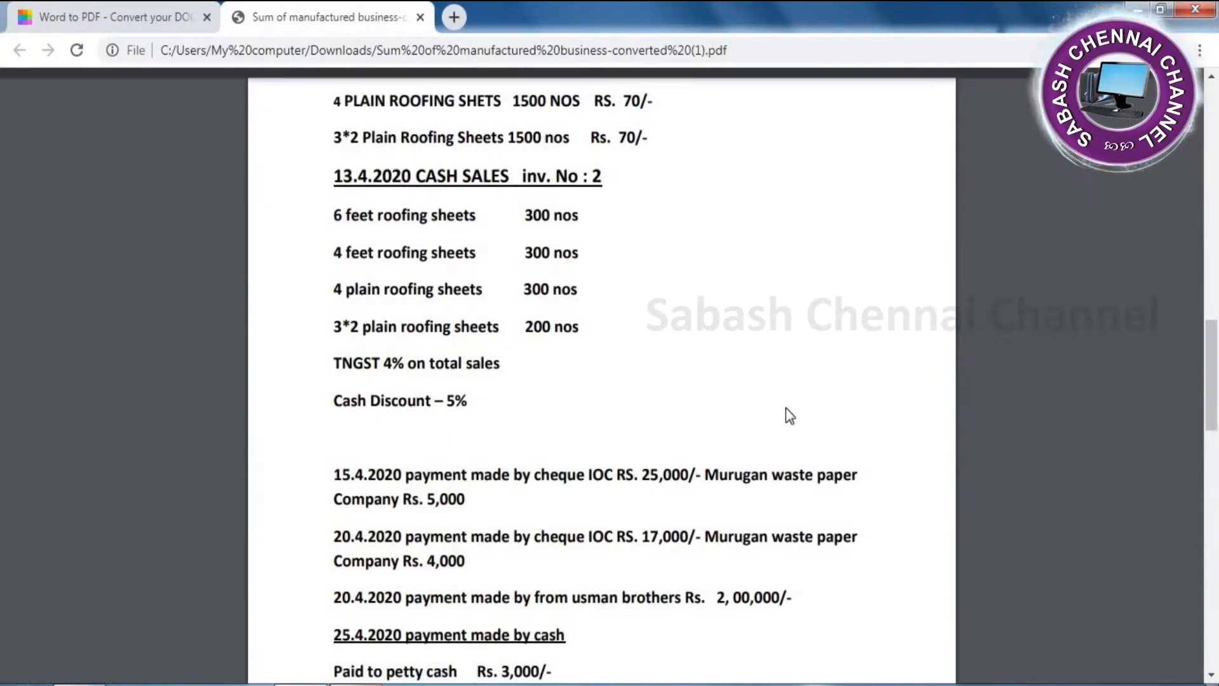
click(1212, 675)
scroll(1211, 675, down, 6)
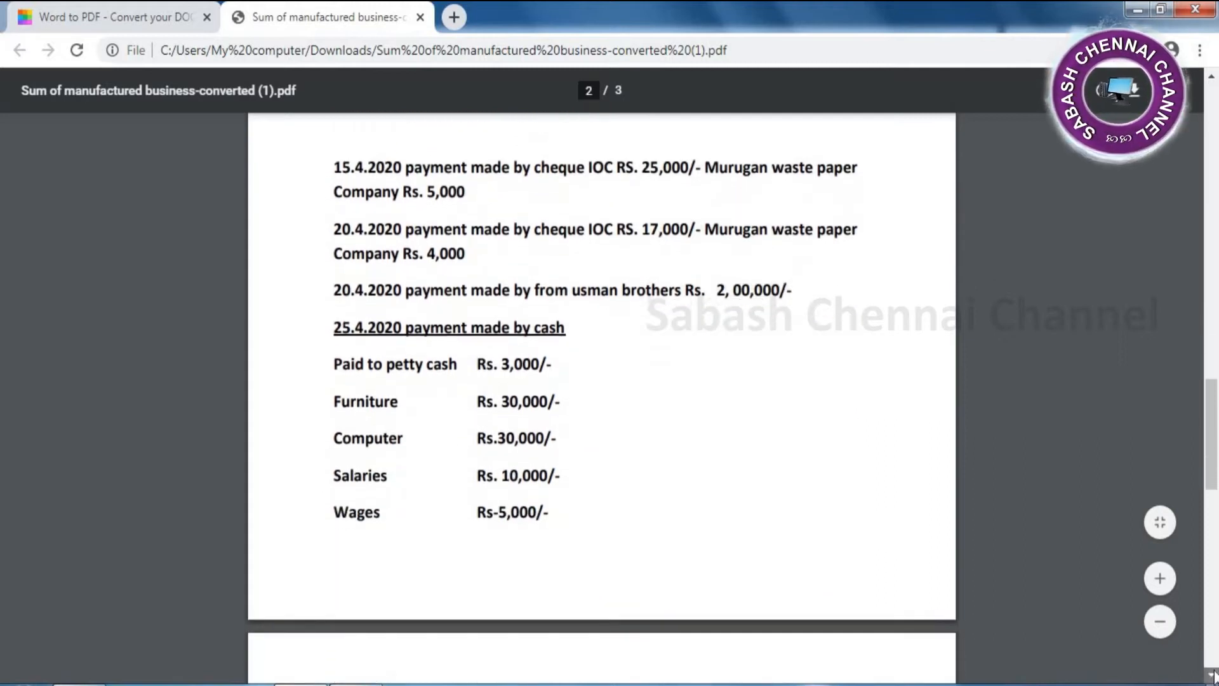
key(alt+Tab)
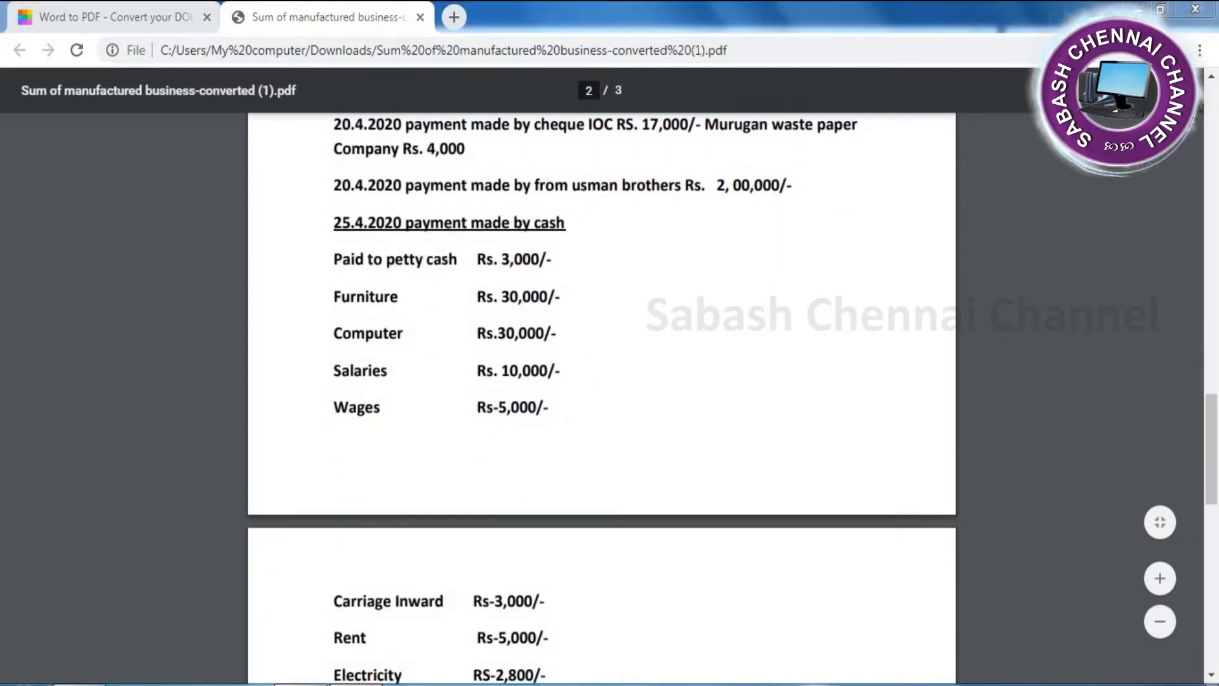
text(Pe)
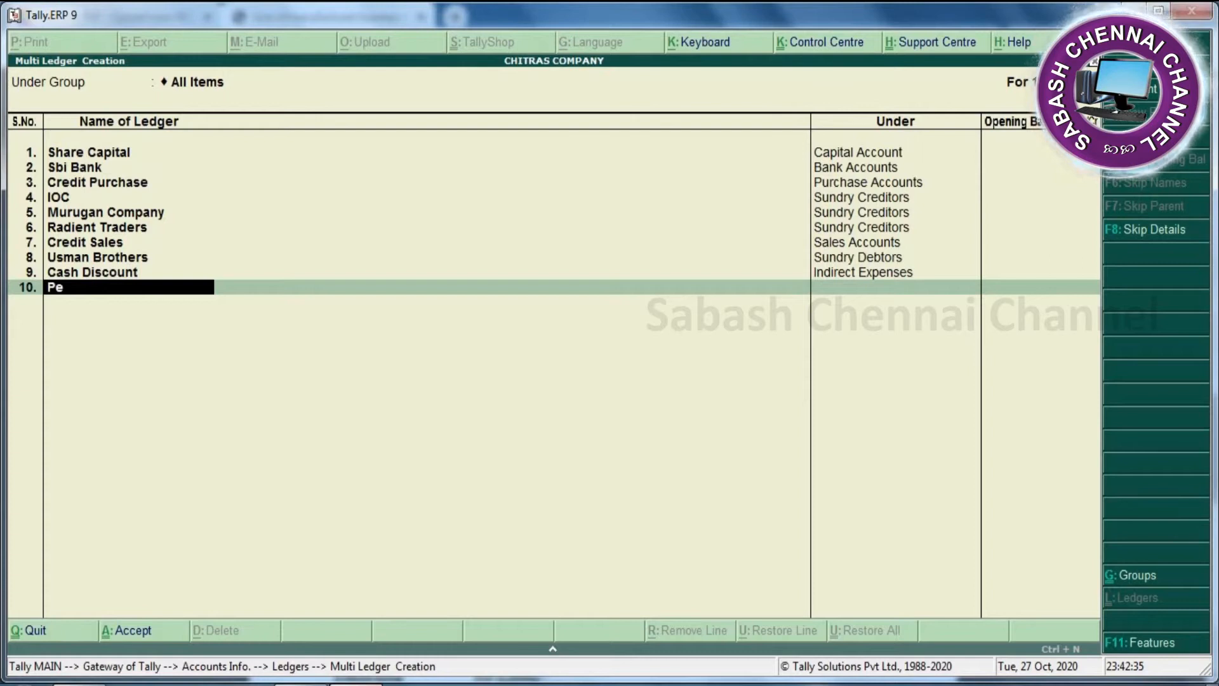
text(tty Cash)
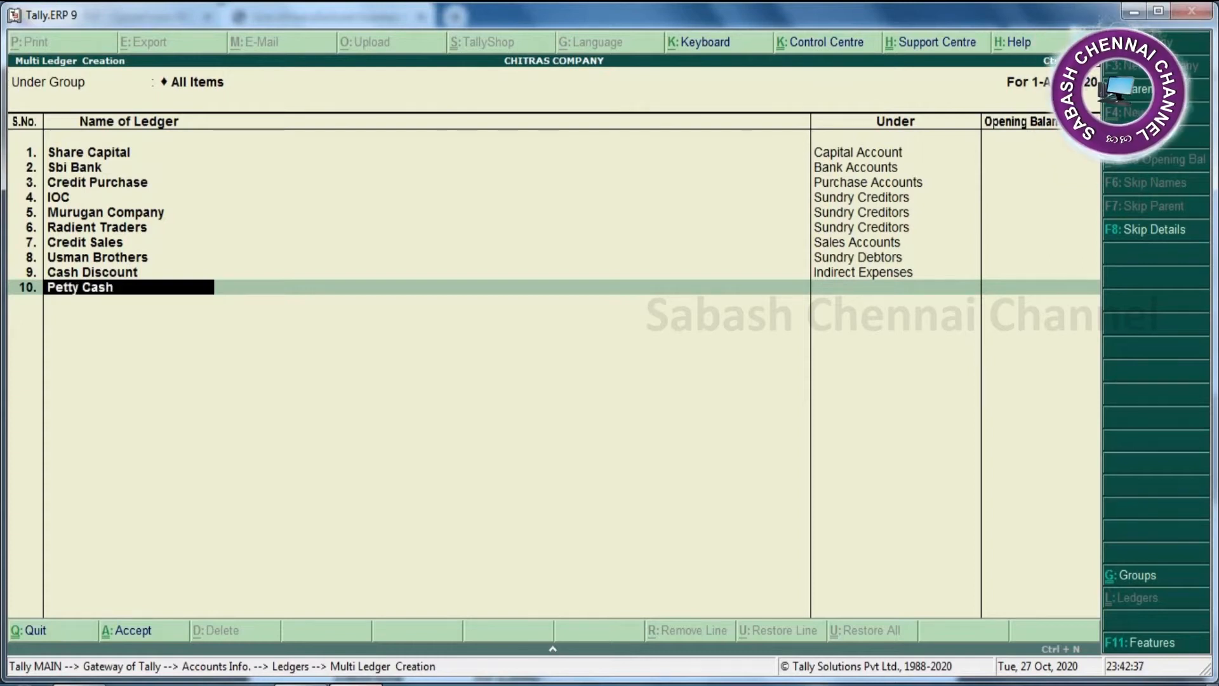
key(Return)
text(C)
key(Down)
key(Down)
key(Up)
key(Return)
key(Return)
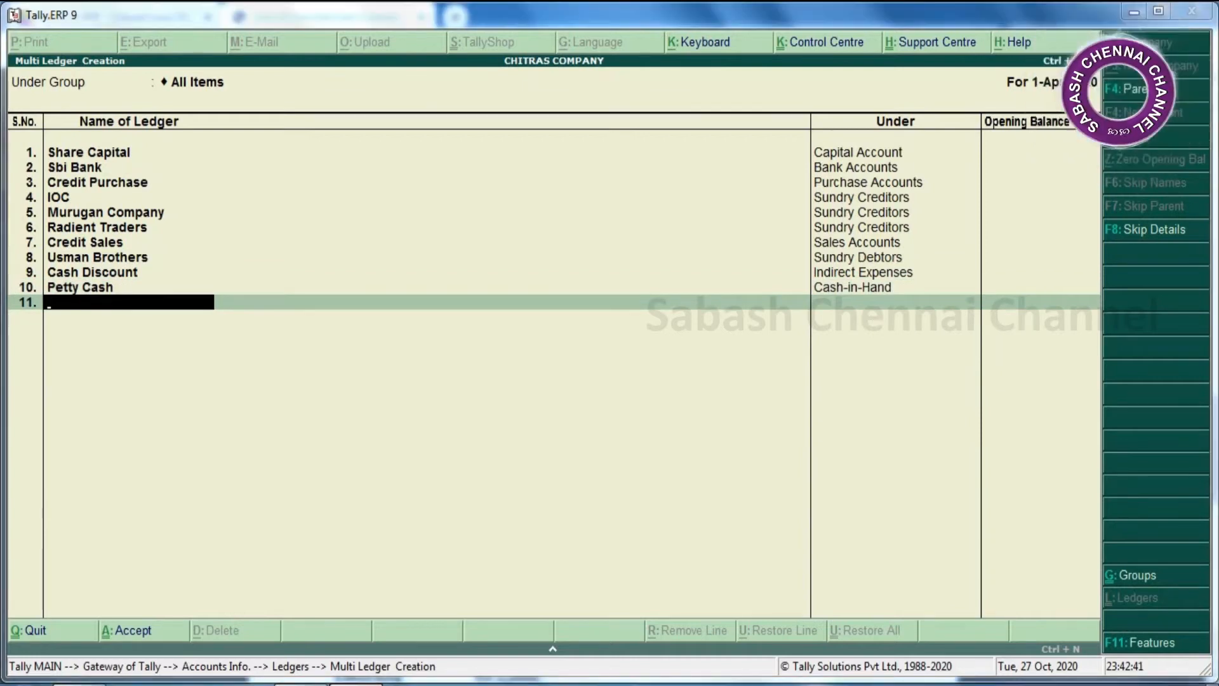
Step: Check the next cash payment in the Chrome PDF and add the ledger Furniture under Fixed Assets in Tally.ERP 9
key(alt+Tab)
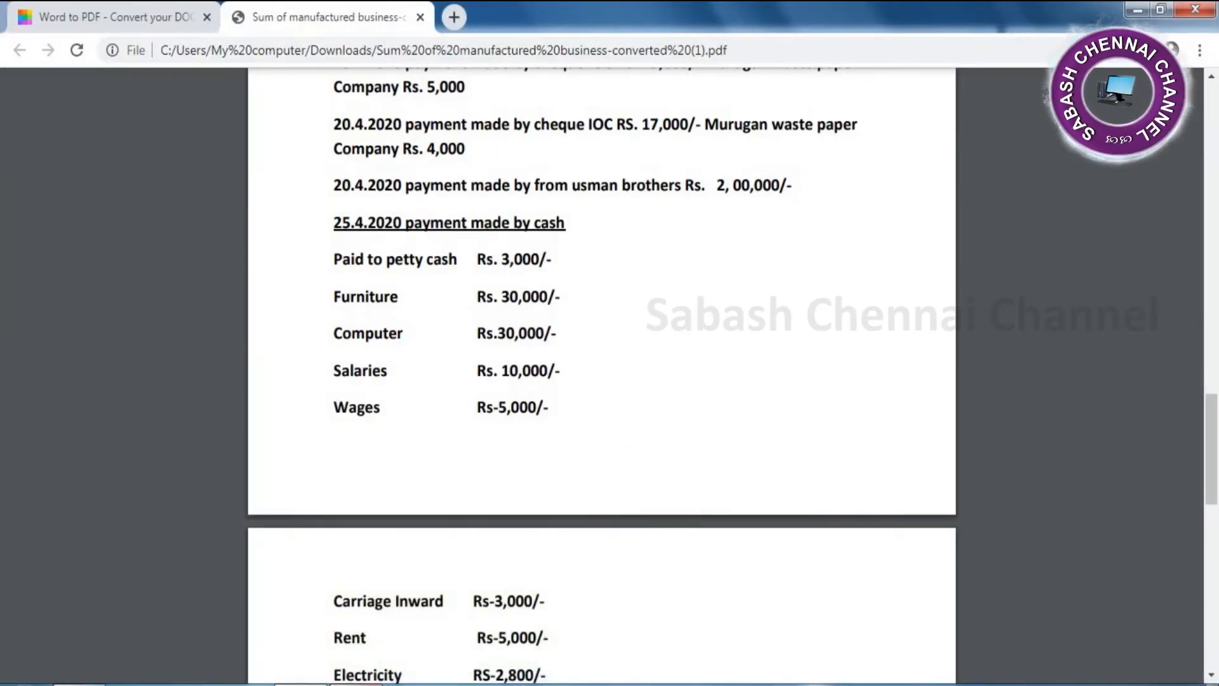
key(alt+Tab)
text(F)
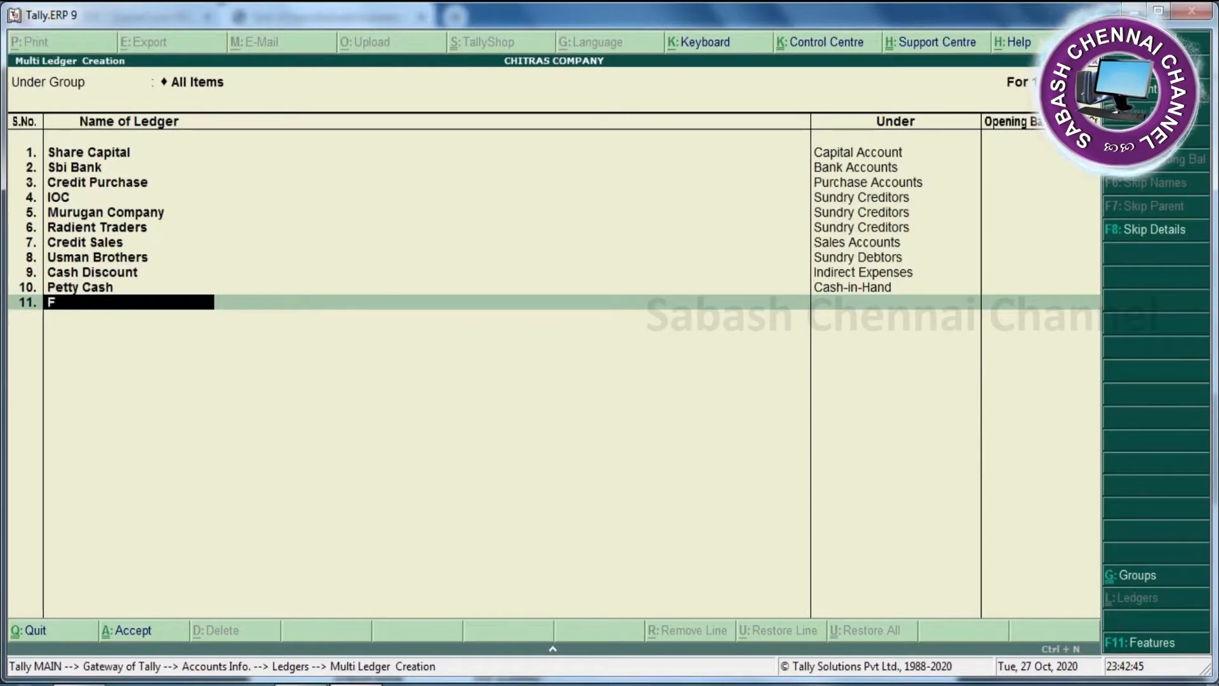
text(urniture)
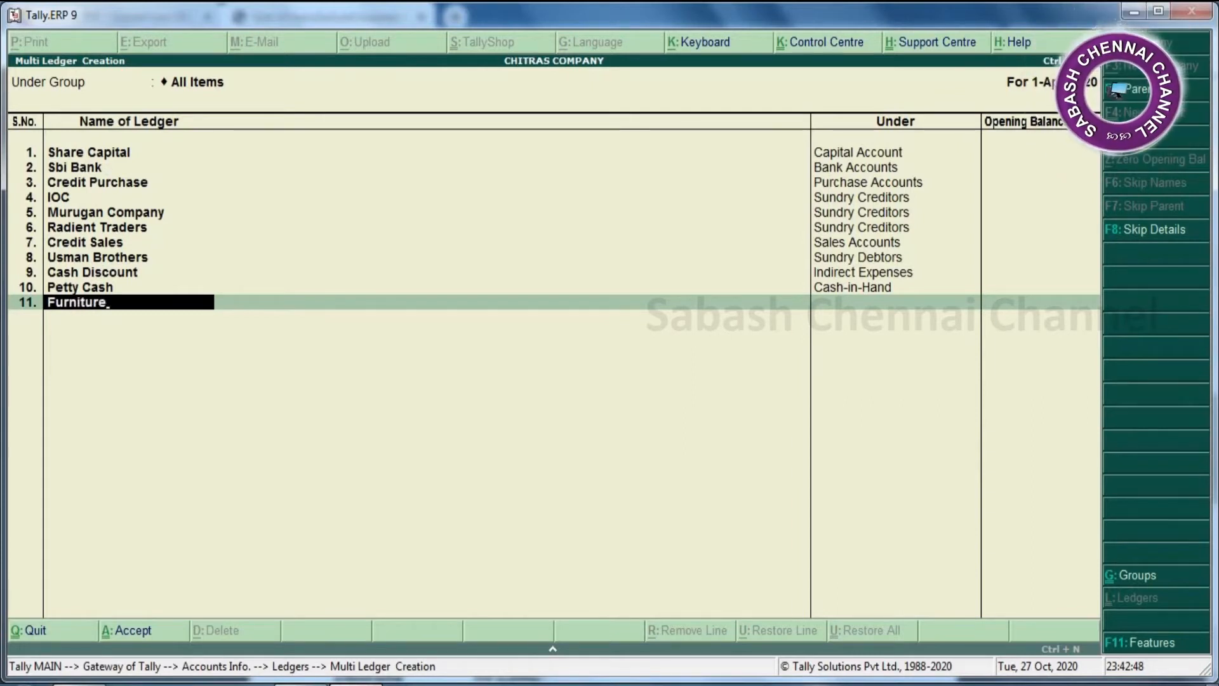
key(Return)
text(fix)
key(Return)
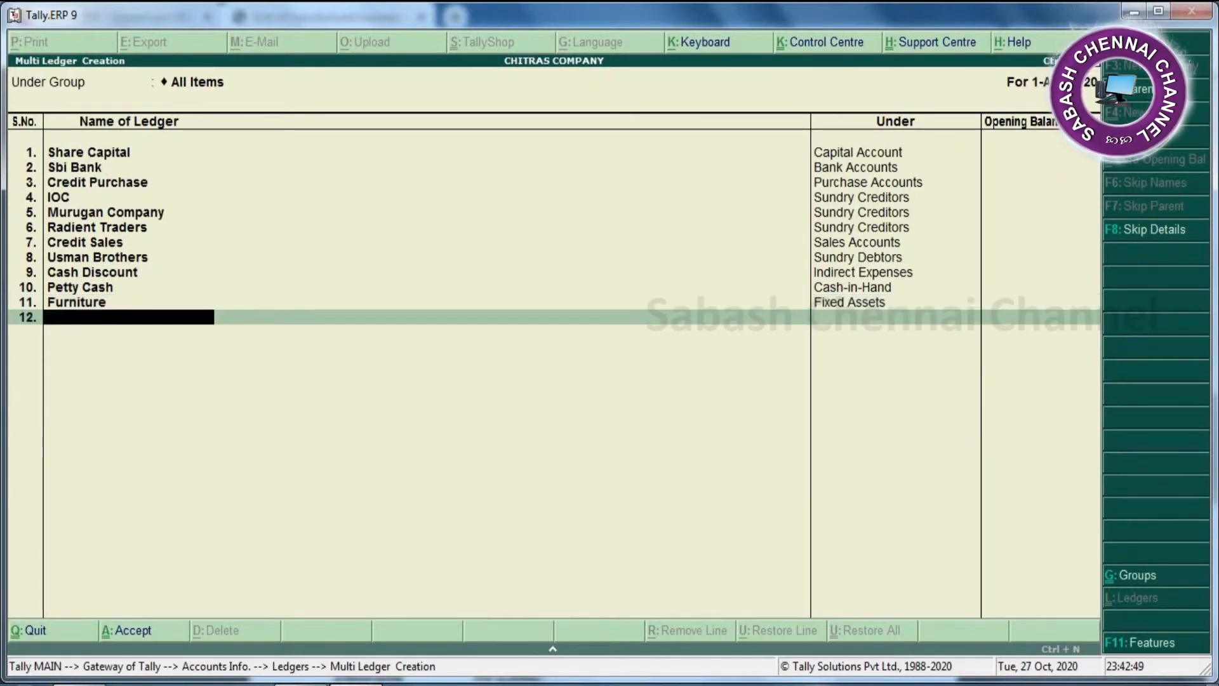
Step: Add the ledger Computer under the Fixed Assets group
text(Computer)
key(Return)
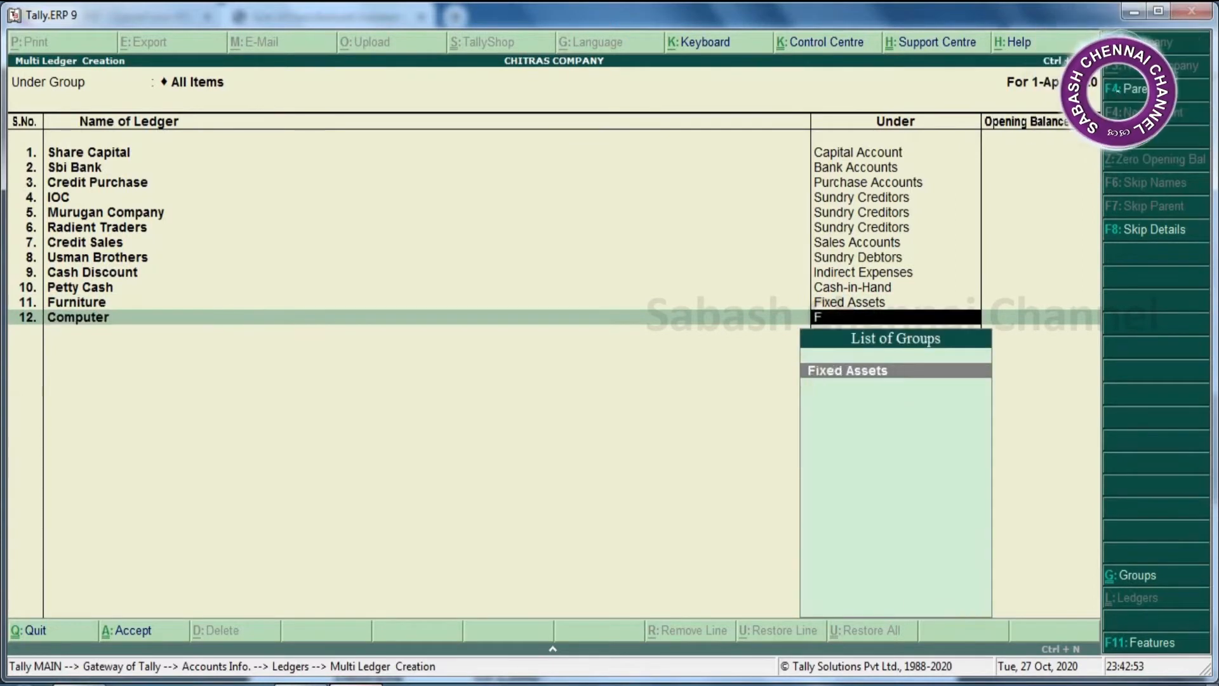
key(Return)
Step: Check the next cash payments in the Chrome PDF and return to the ledger list in Tally.ERP 9
key(alt+Tab)
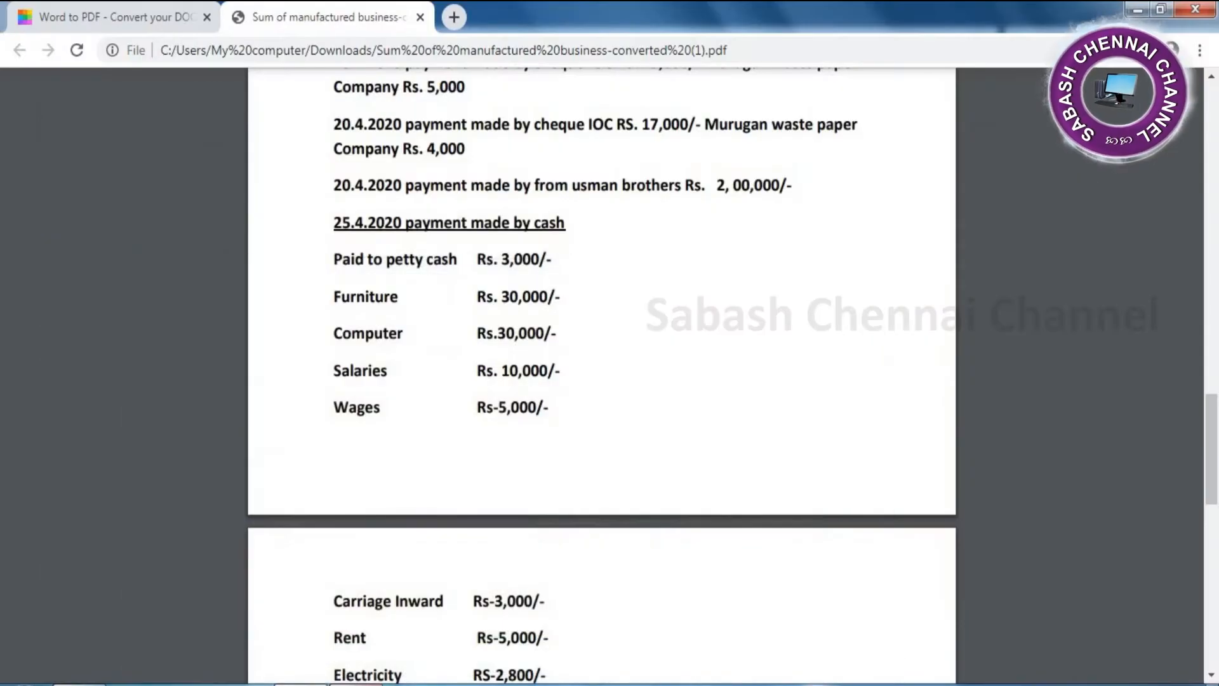
key(alt+Tab)
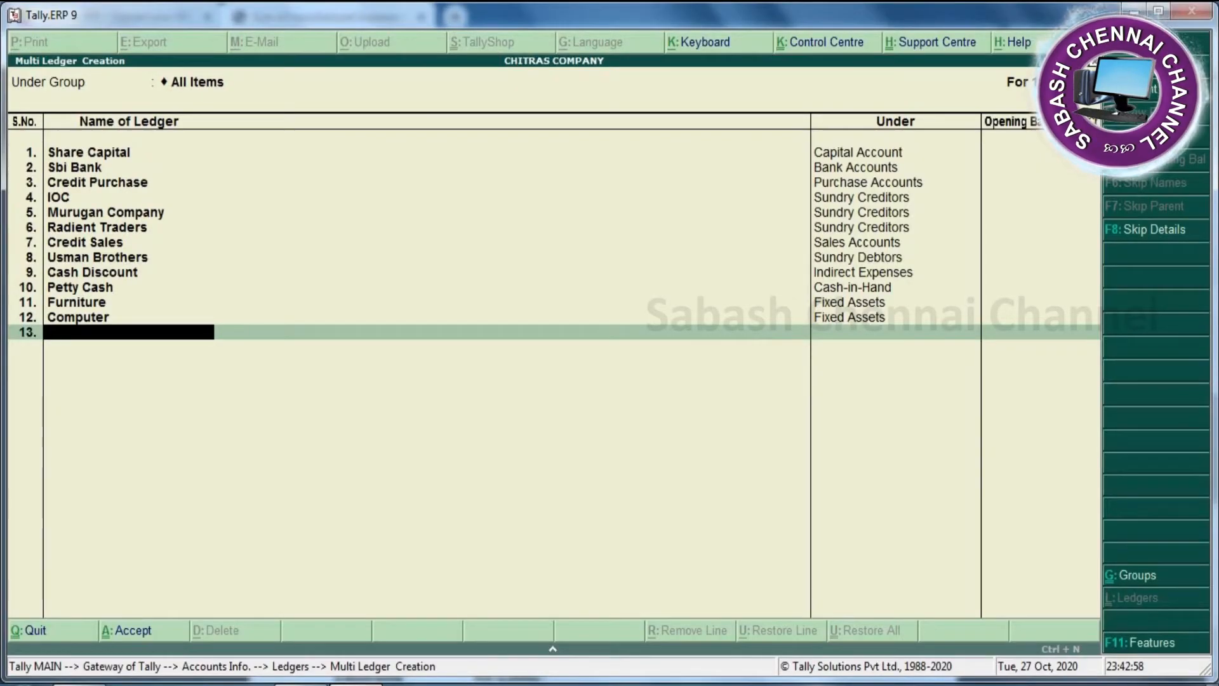
text(Alarie)
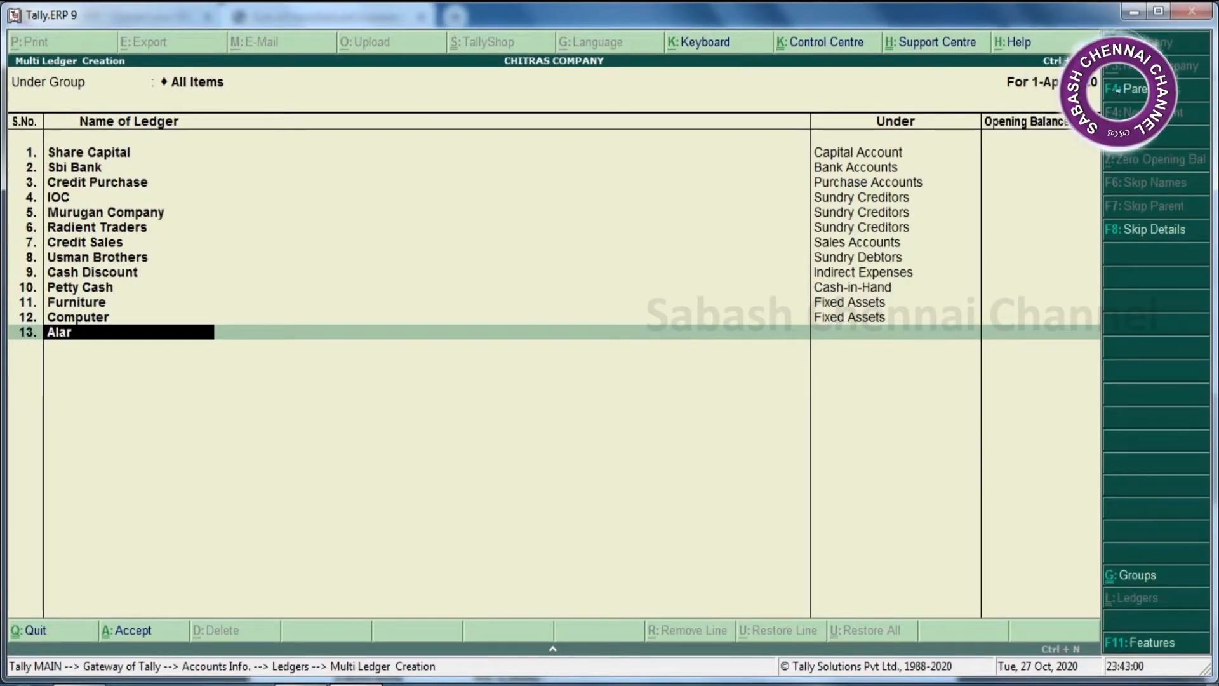
key(BackSpace)
key(BackSpace)
key(BackSpace)
key(BackSpace)
key(BackSpace)
key(BackSpace)
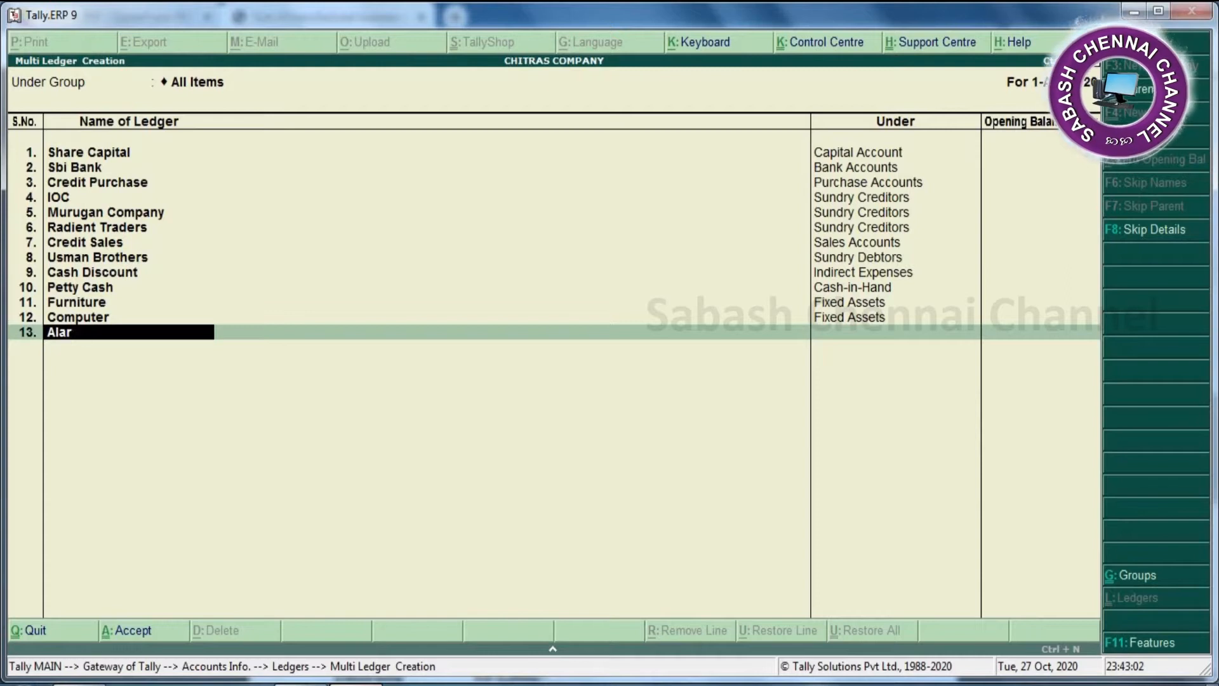
Step: Add the ledger Salaries under the Indirect Expenses group
text(Sal)
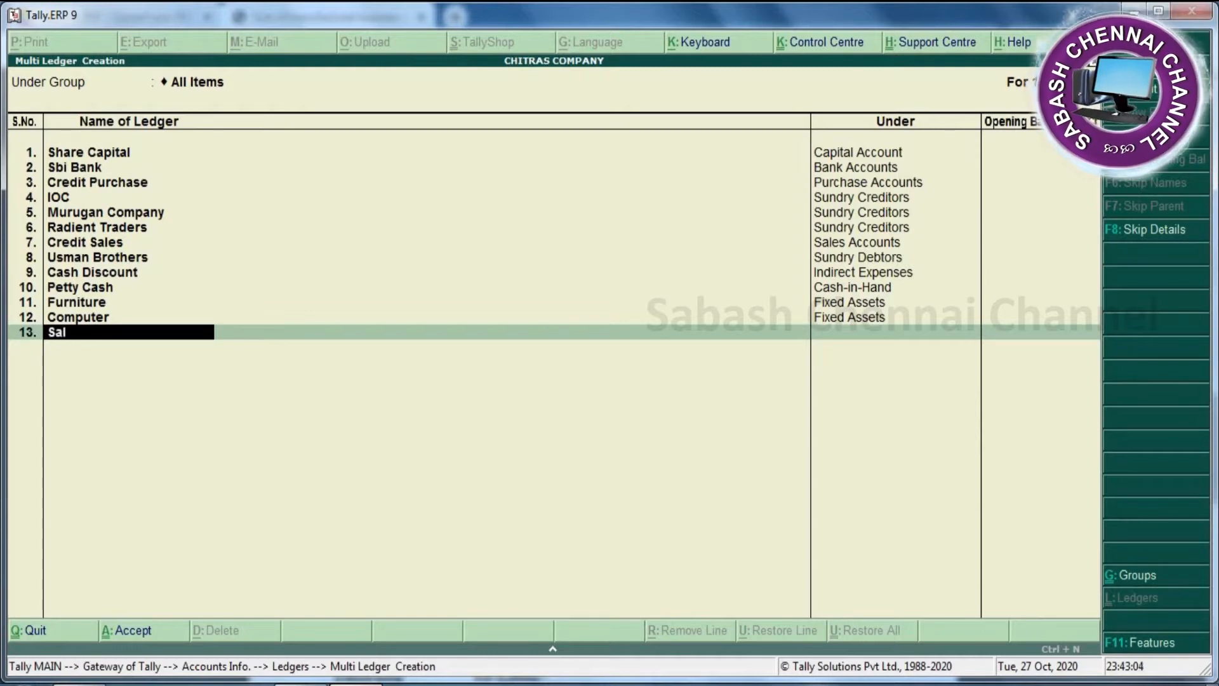
text(aries)
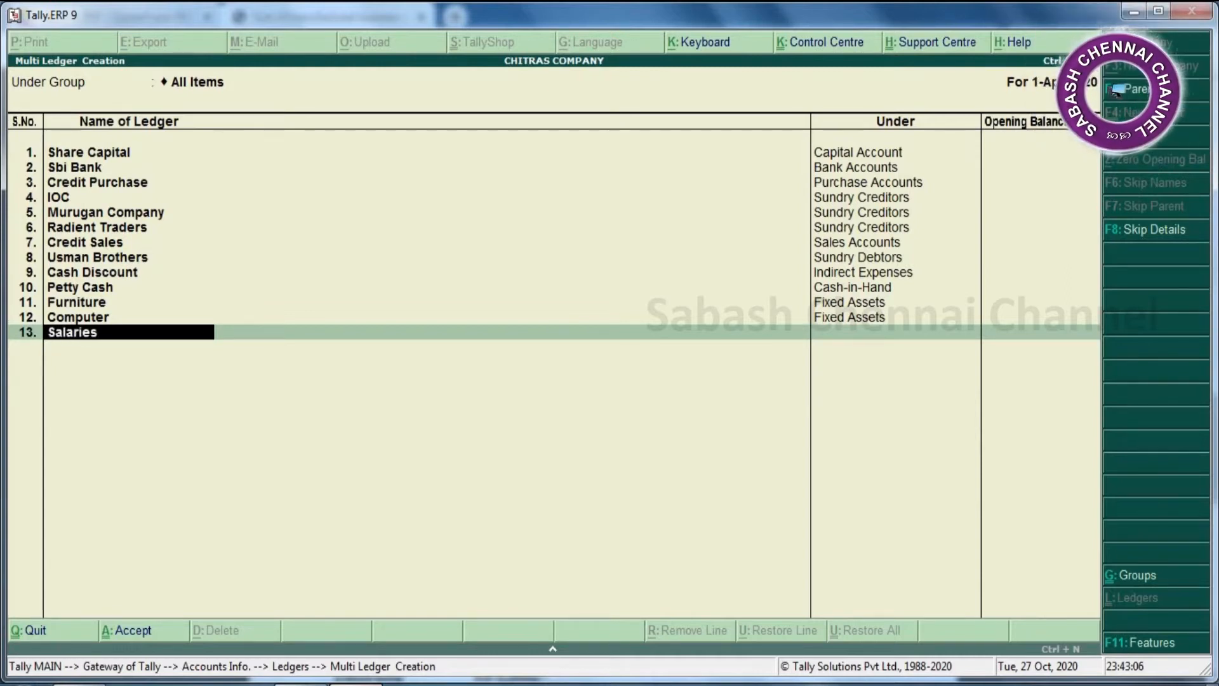
key(Return)
text(In)
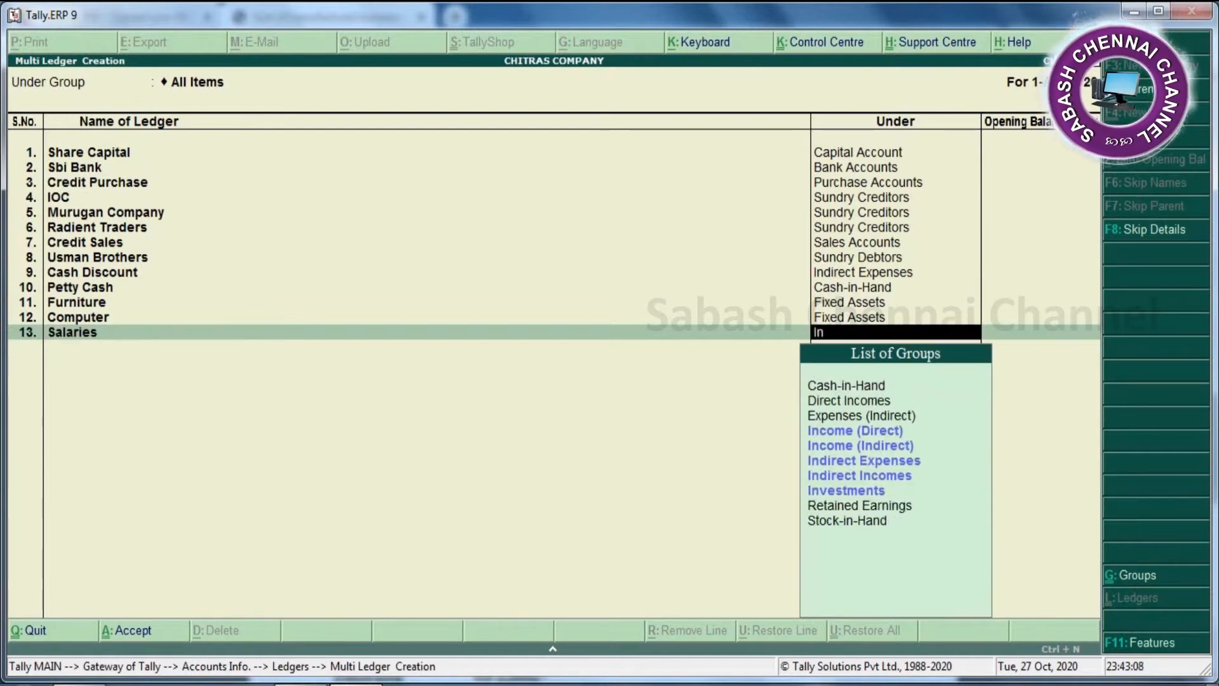
key(Down)
key(Down)
key(Return)
Step: Add the ledger Wages under the Direct Expenses group
text(Wages)
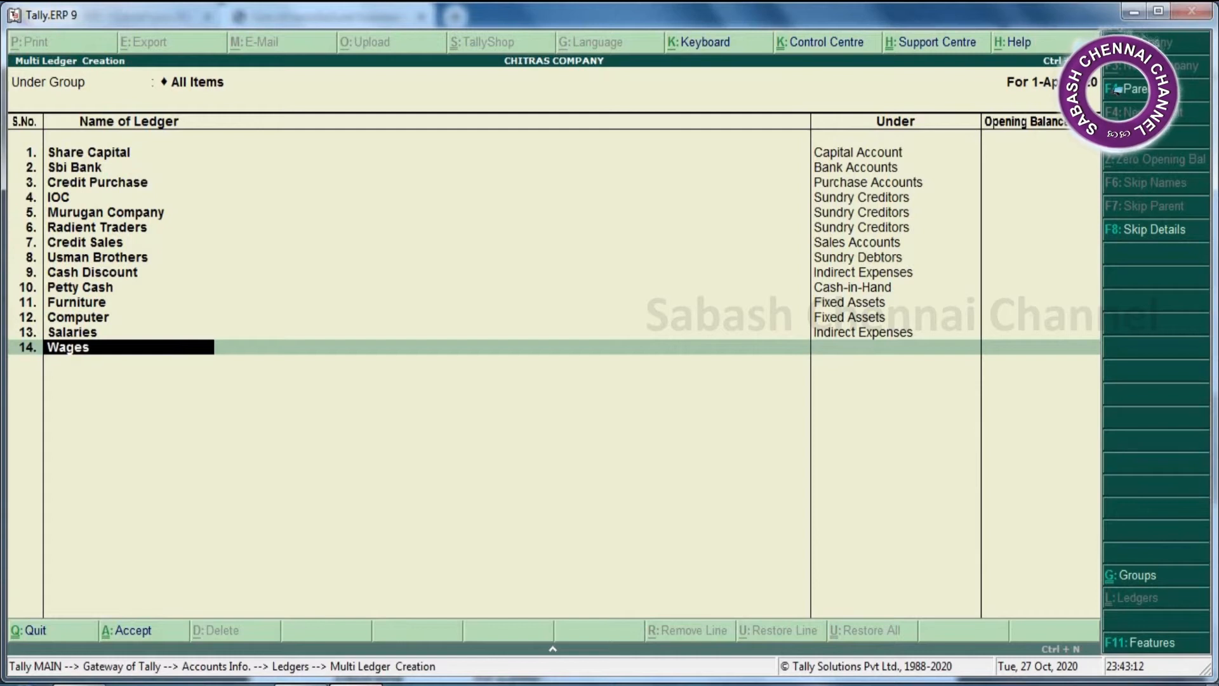
key(Return)
text(Di)
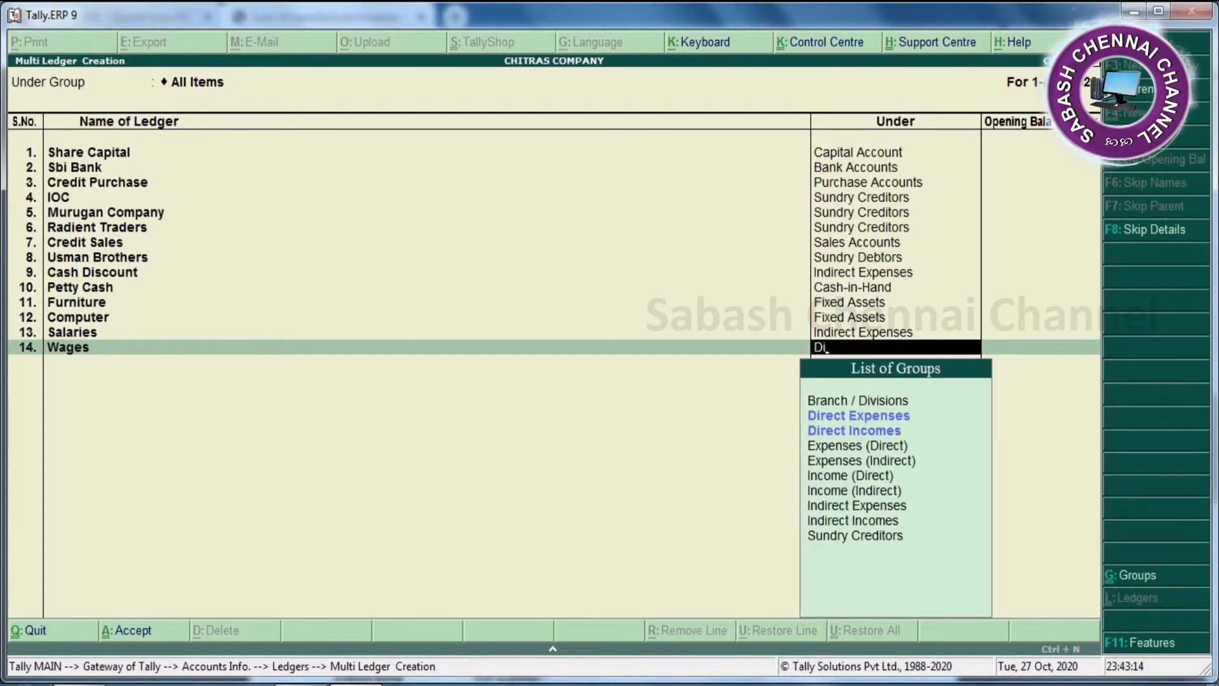
key(Down)
key(Up)
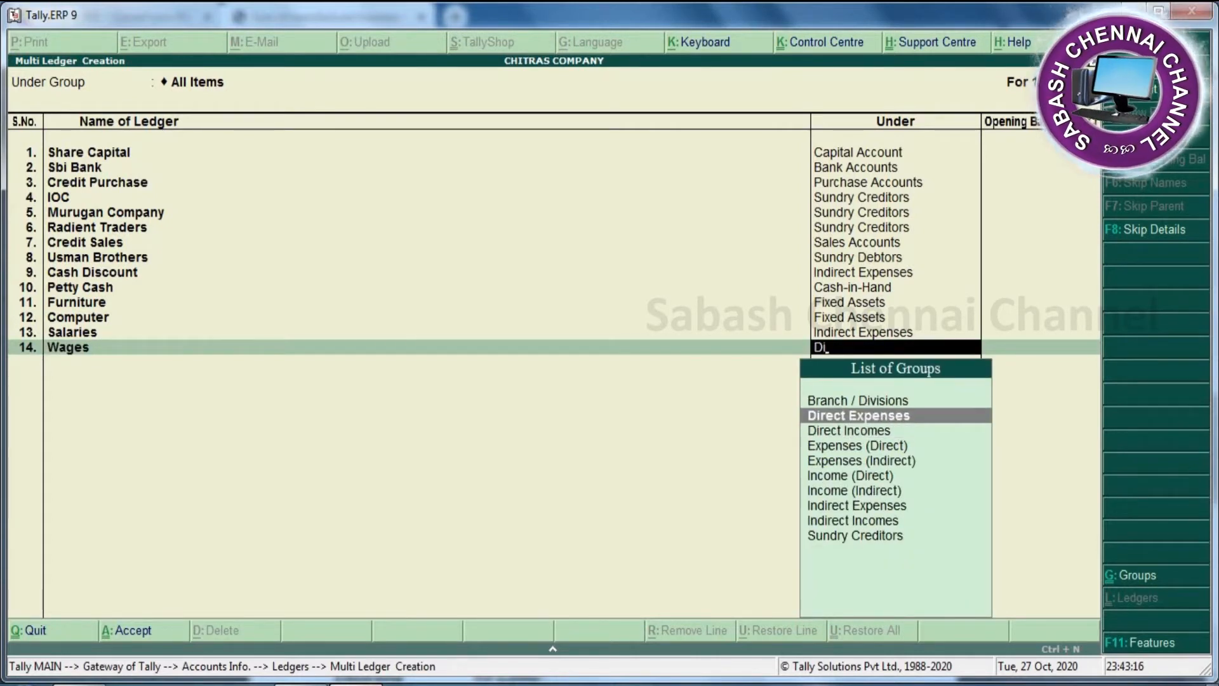
key(Return)
key(Return)
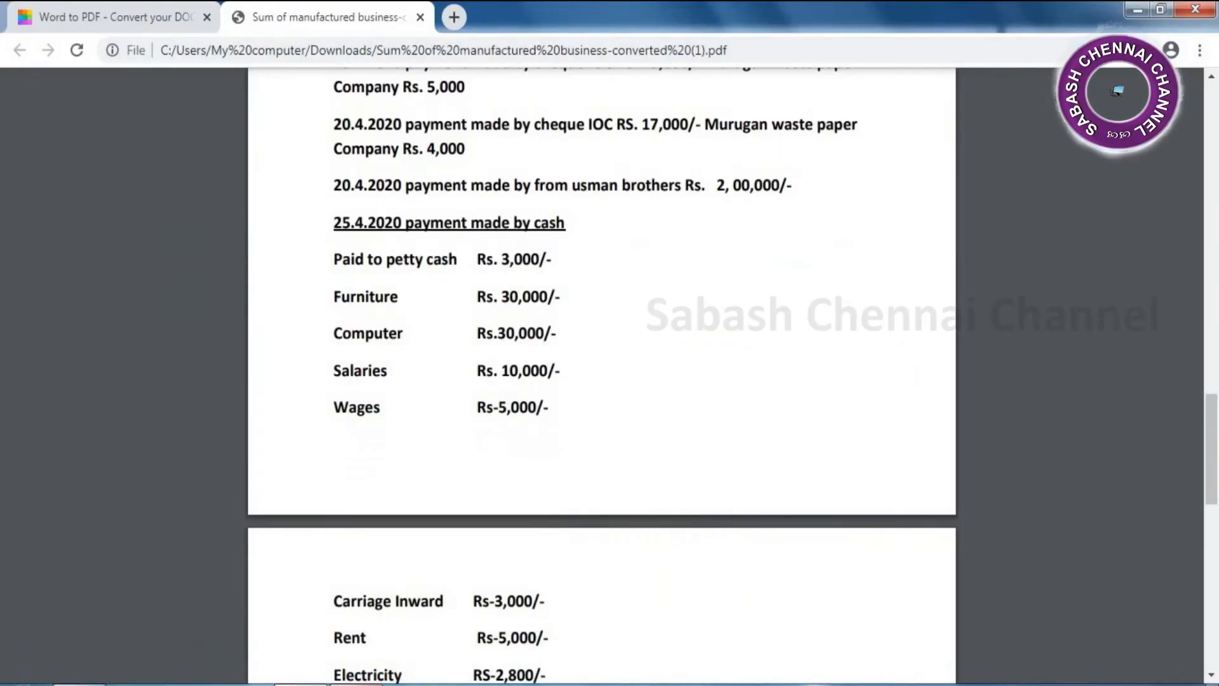
Step: Return from the Chrome PDF to Tally.ERP 9 and add the ledger Carriage Inward under Direct Expenses
key(alt+Tab)
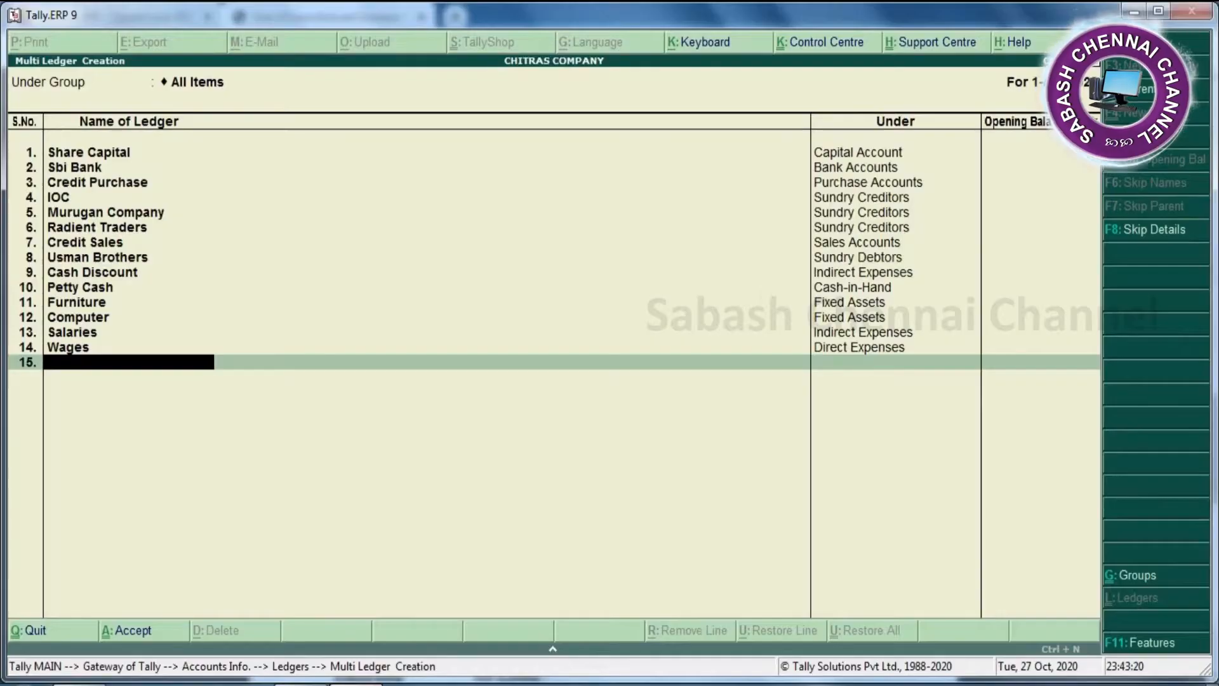
text(Carriage Inw)
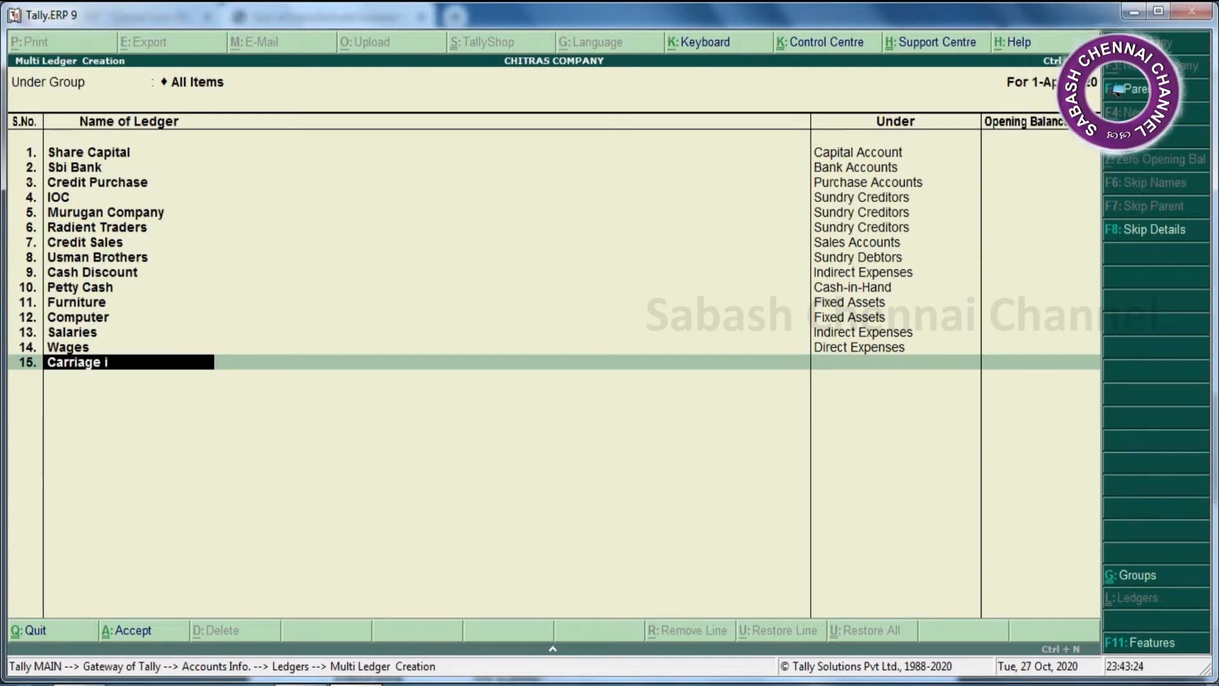
text(ard)
key(Return)
text(Di)
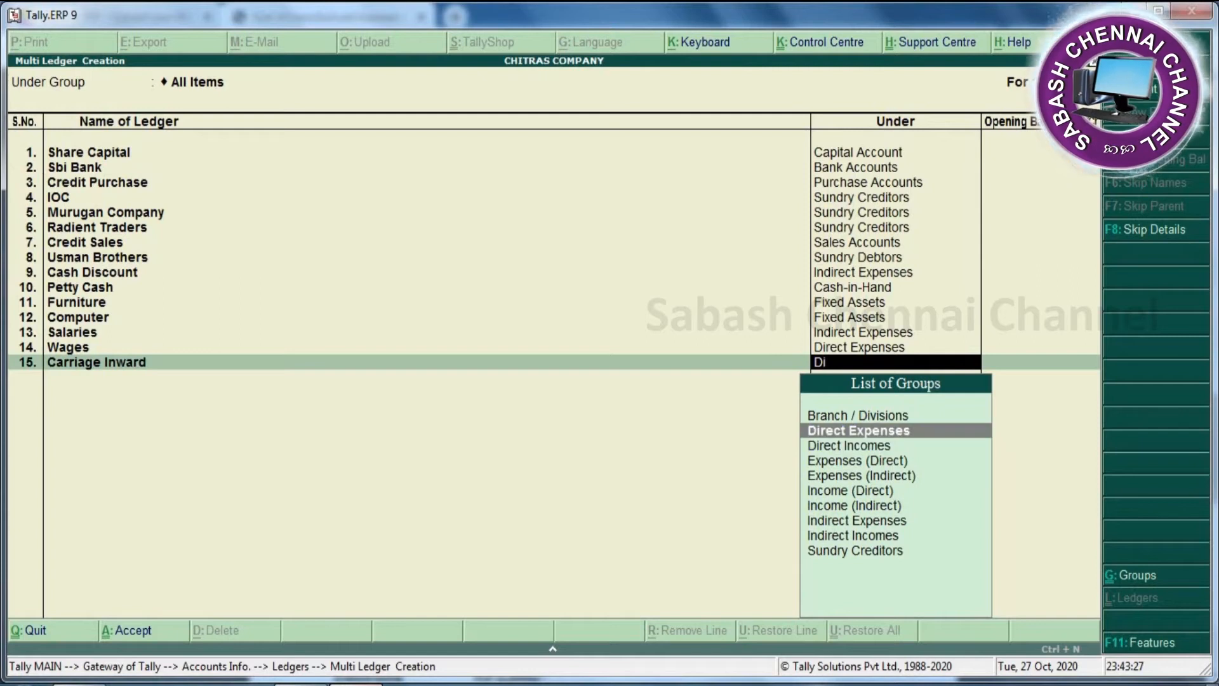
key(Return)
Step: Add the ledger Rent under the Indirect Expenses group
text(Rent)
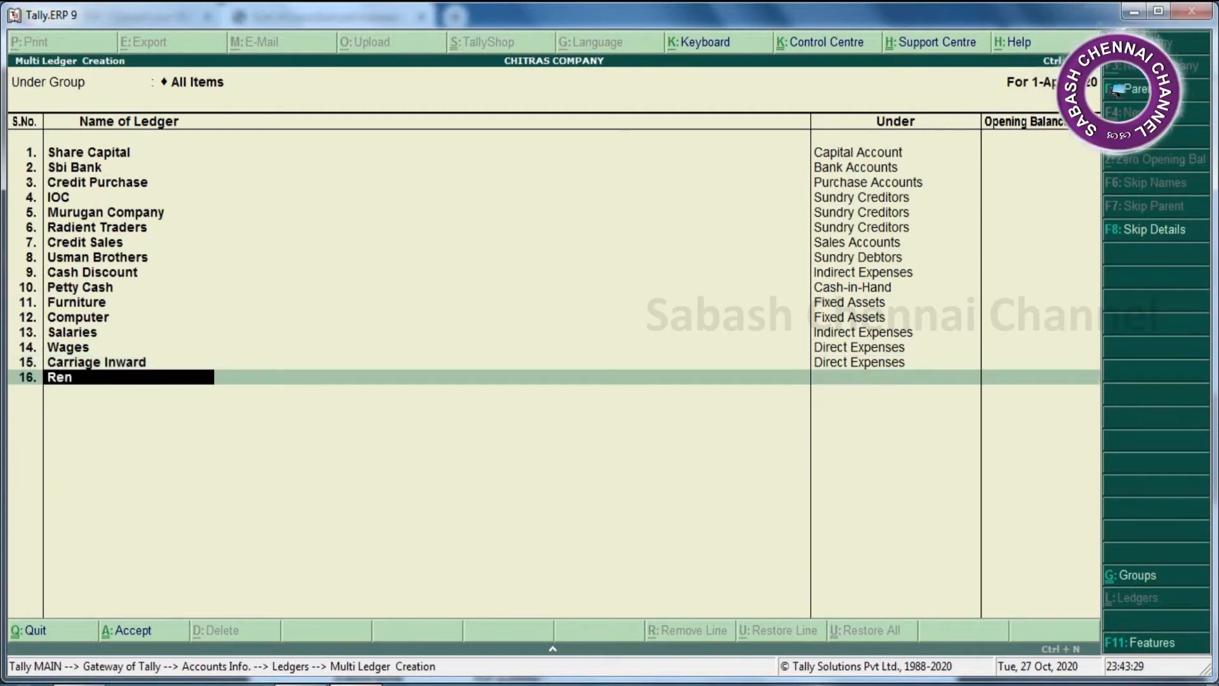
key(Return)
text(In)
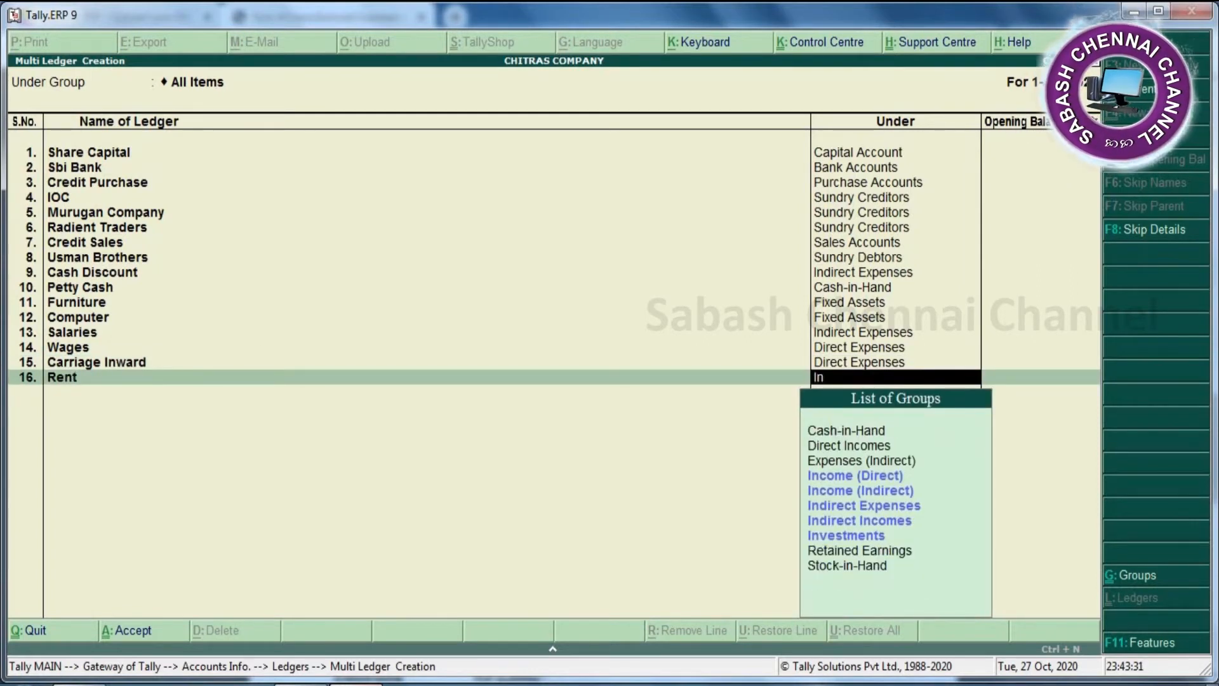
key(Return)
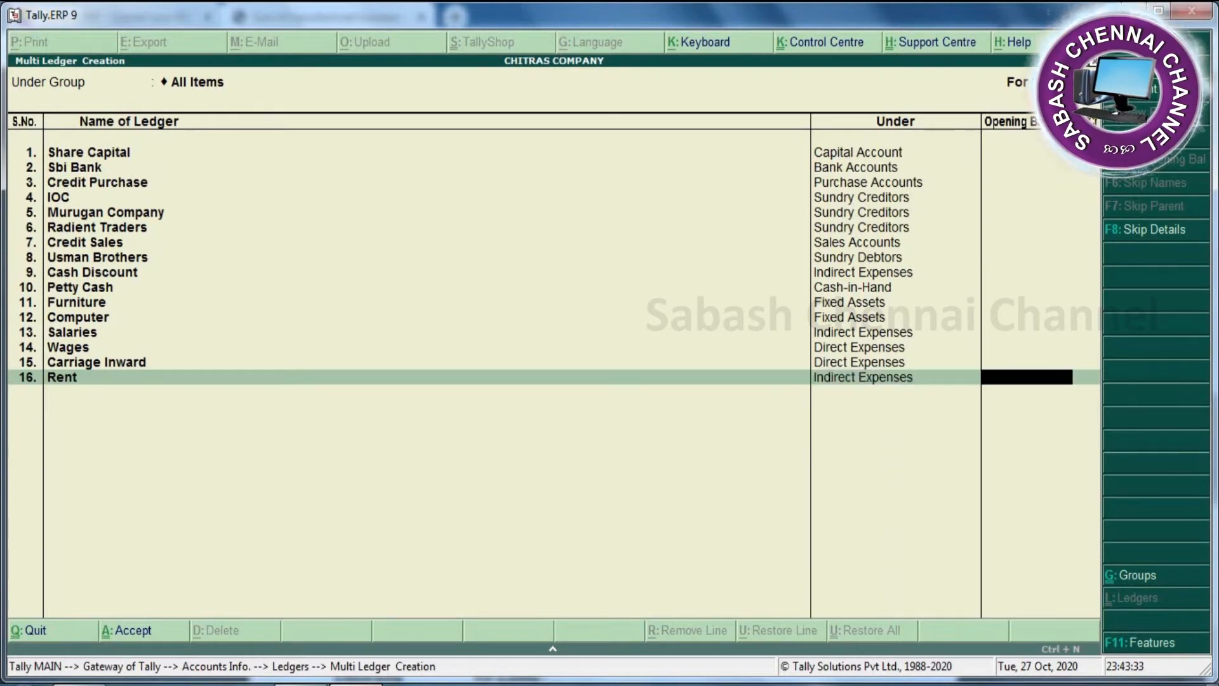
key(Return)
Step: Check the remaining cash payments in the Chrome PDF and add the ledger Eb Charges under Indirect Expenses in Tally.ERP 9
key(alt+Tab)
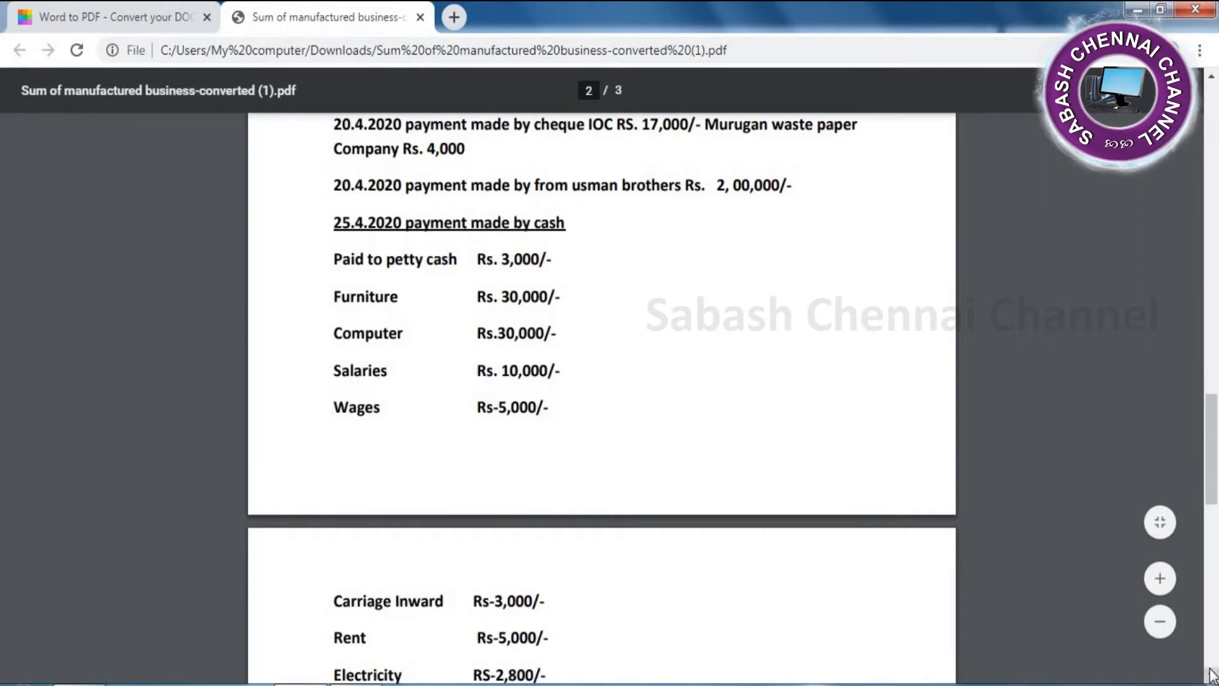
scroll(1210, 675, down, 4)
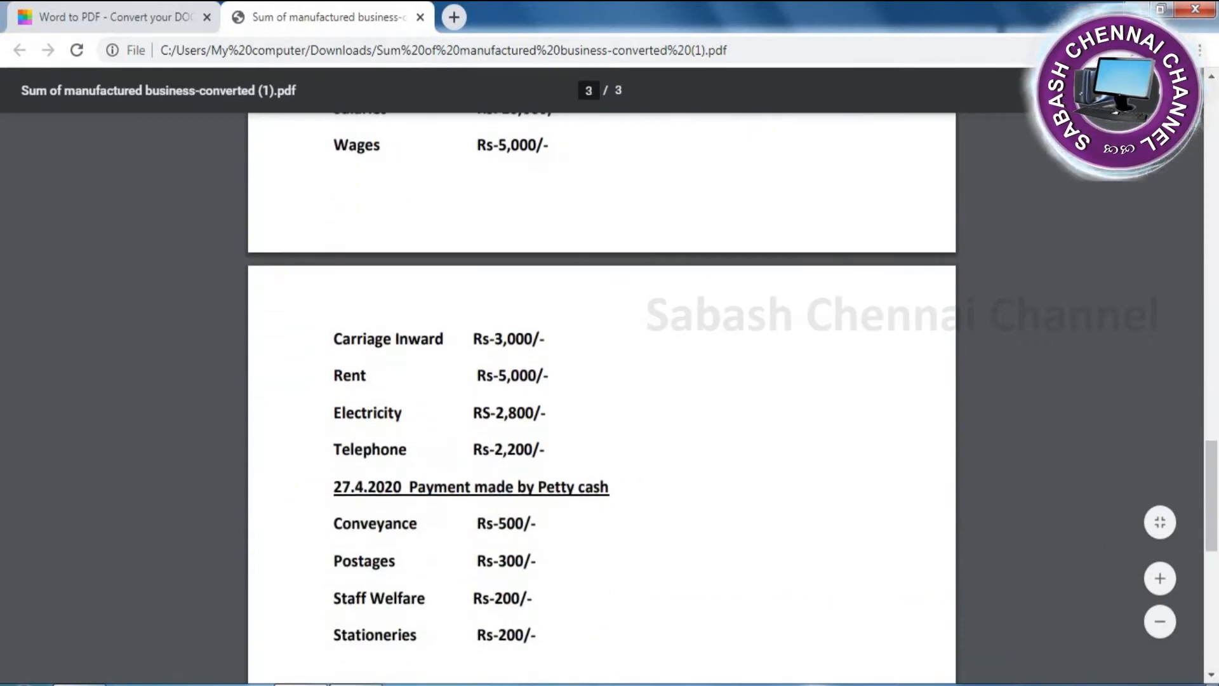
key(alt+Tab)
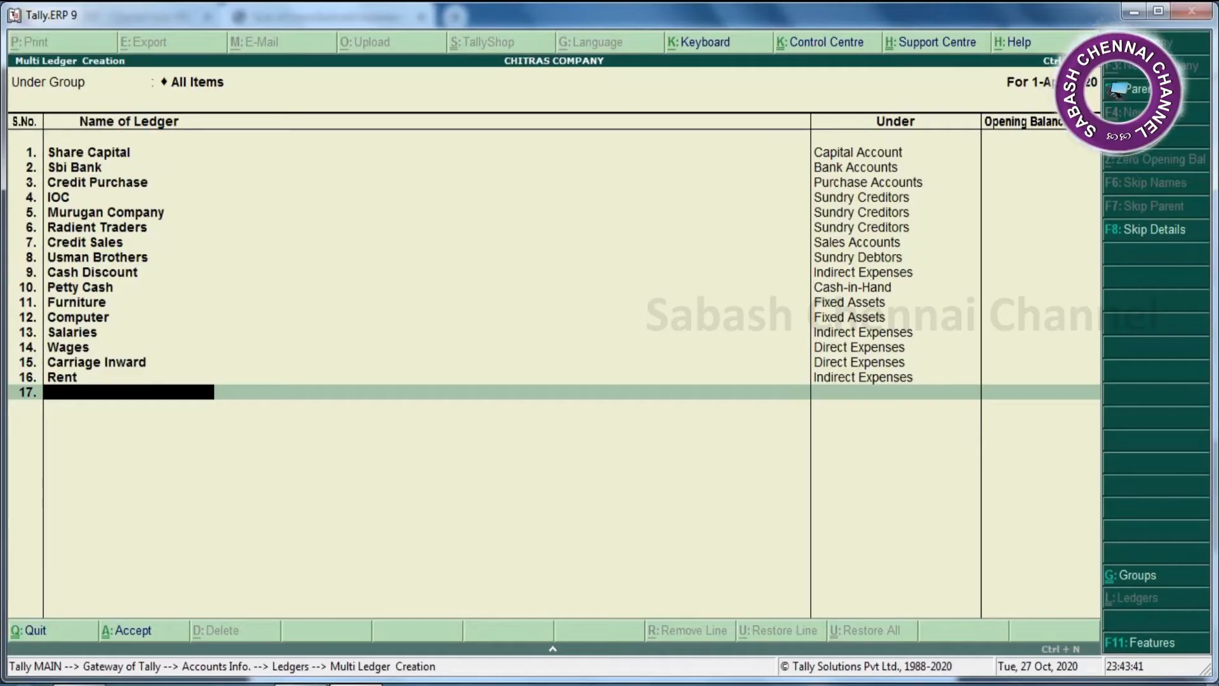
text(Eb)
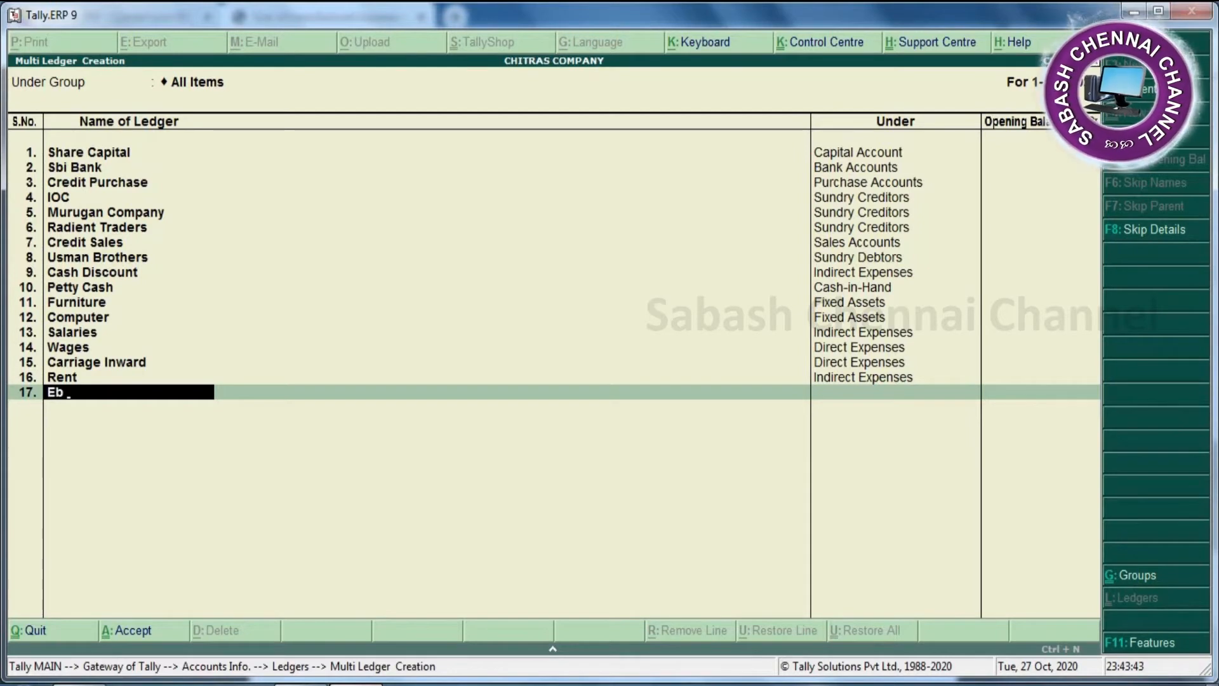
text( Charges)
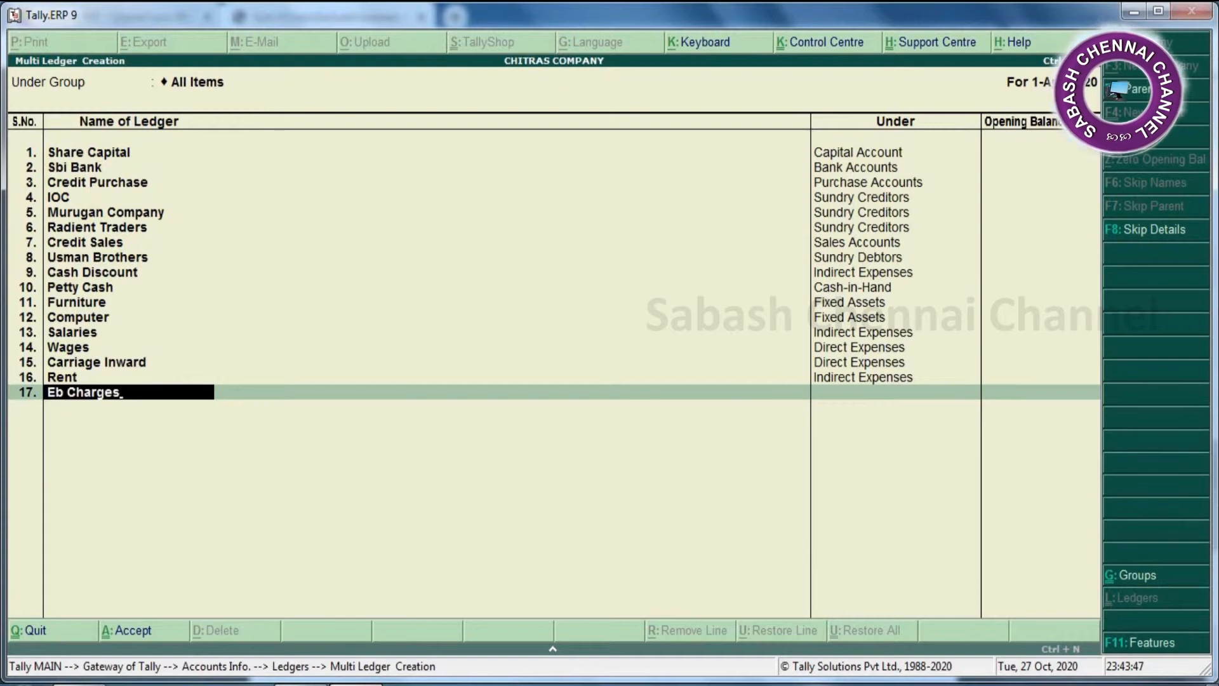
key(Return)
text(In)
key(Down)
key(Down)
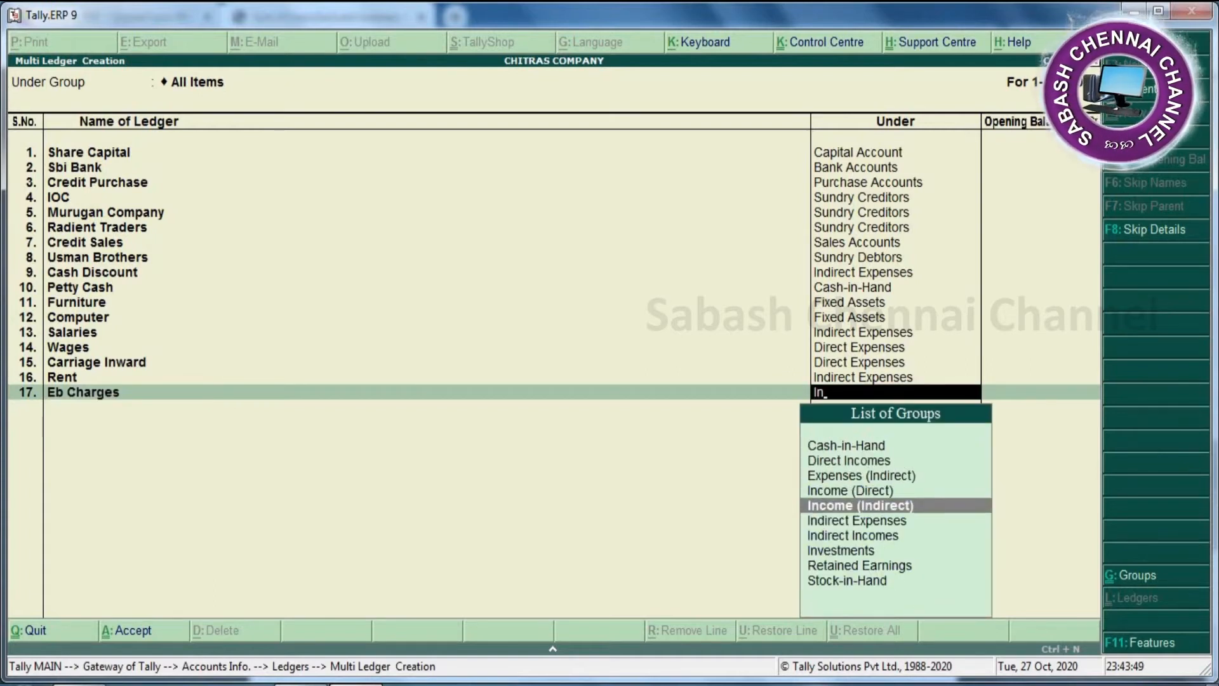
key(Down)
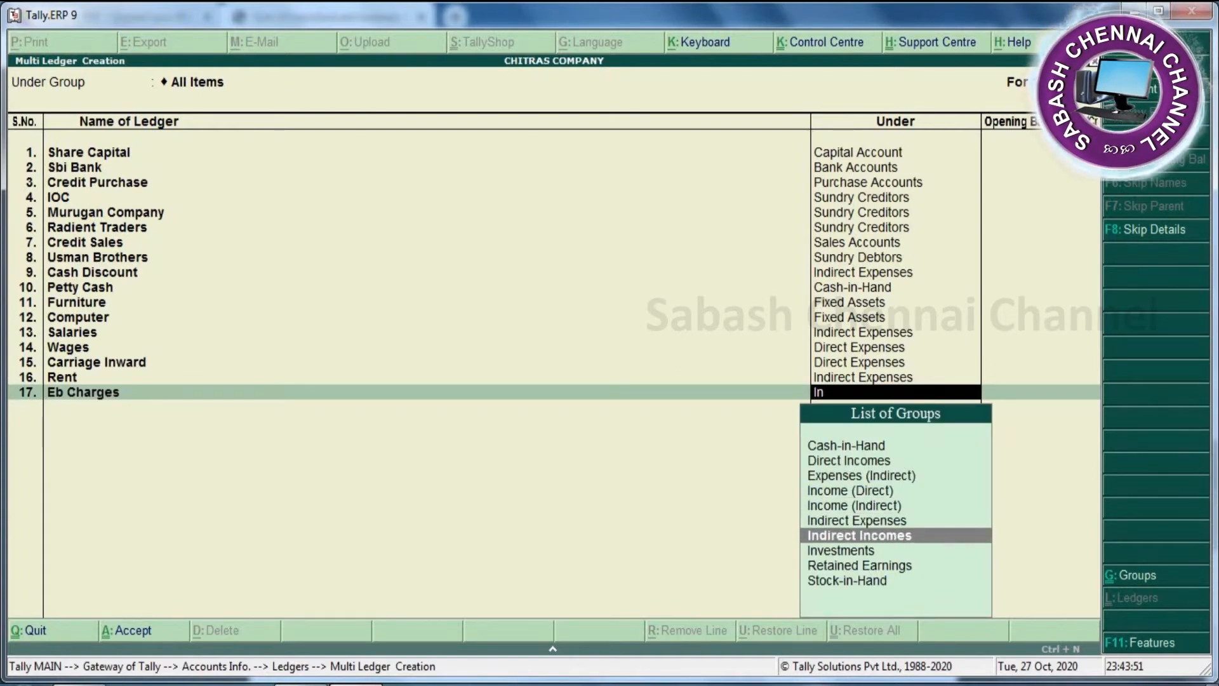
key(Up)
key(Return)
key(Return)
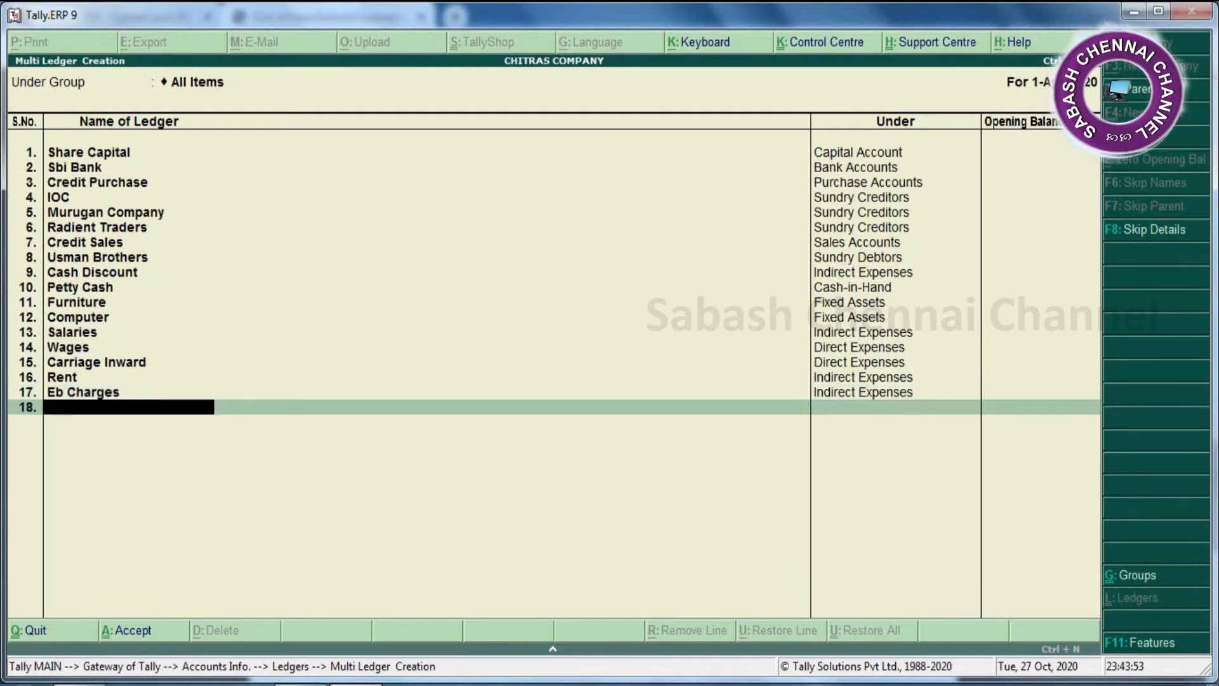
Step: Add the ledger Telephone under the Indirect Expenses group
text(Telephone)
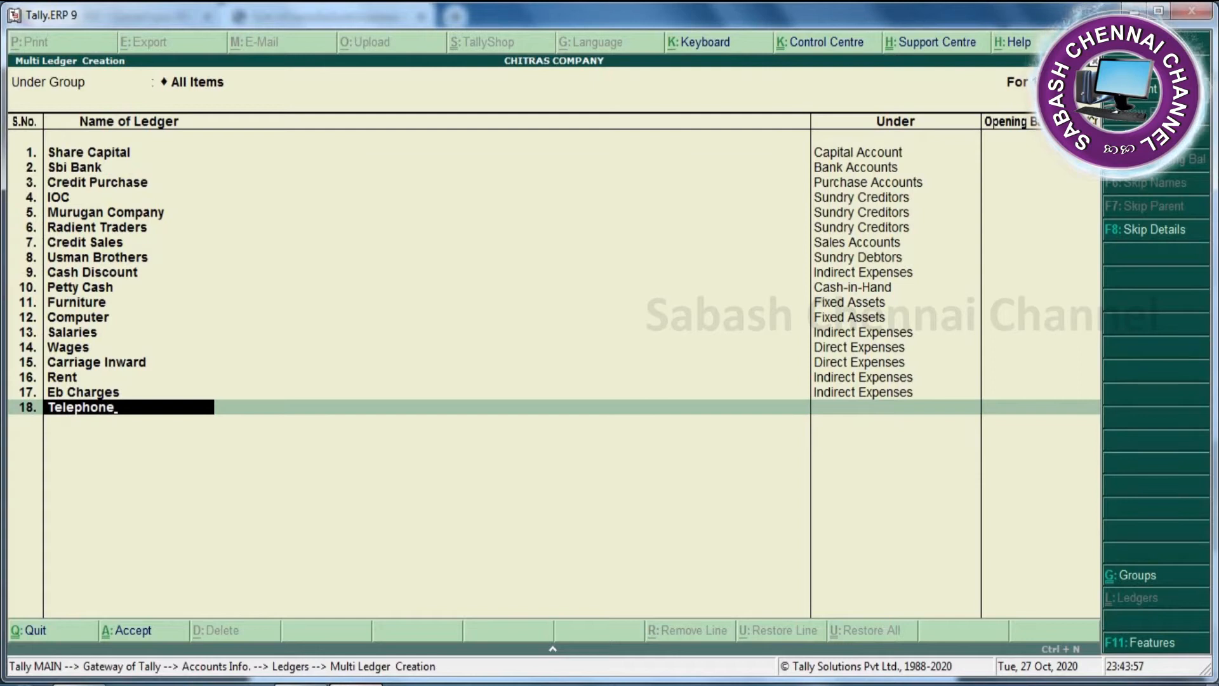
key(Return)
text(In)
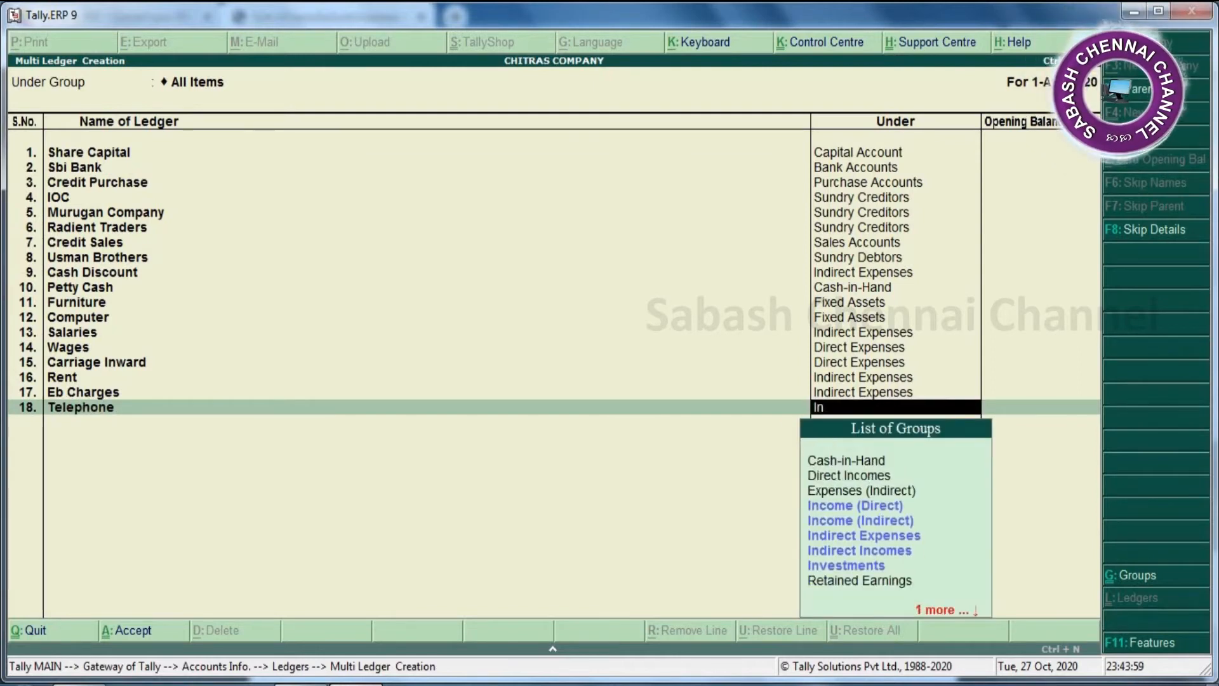
key(Down)
key(Down)
key(Return)
key(Return)
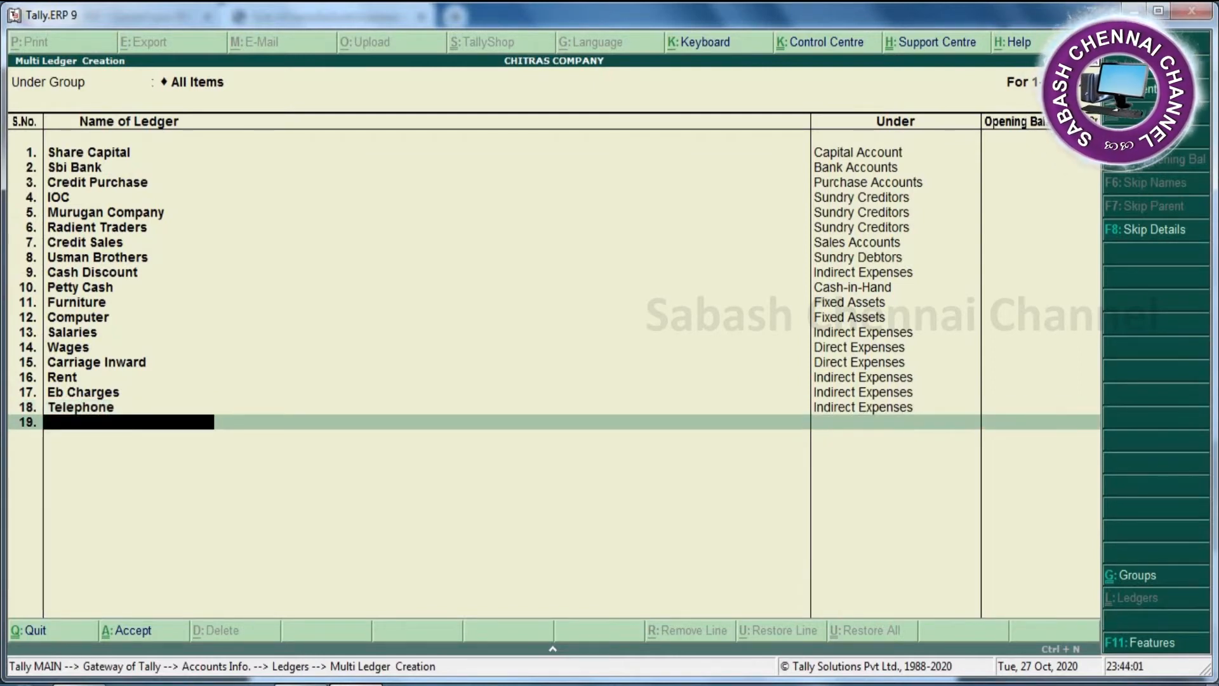
Step: Check the 27.4.2020 petty cash payments in the Chrome PDF and add the ledger Conveyance under Indirect Expenses in Tally.ERP 9
key(alt+Tab)
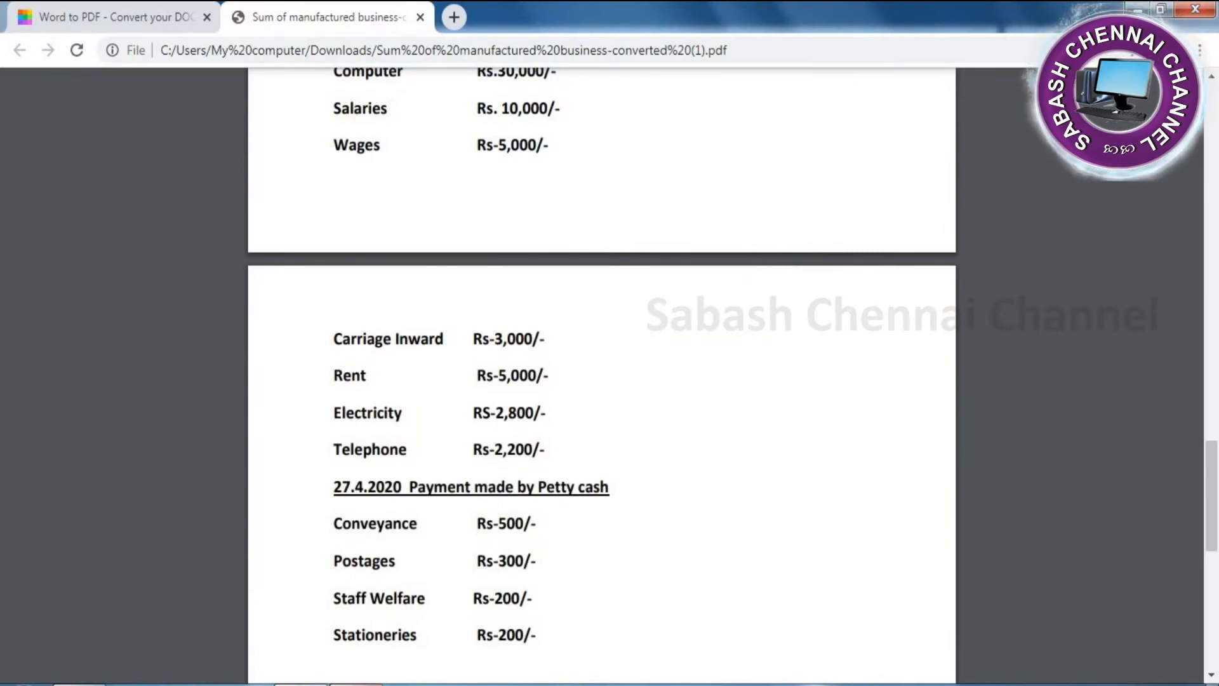
key(alt+Tab)
text(C)
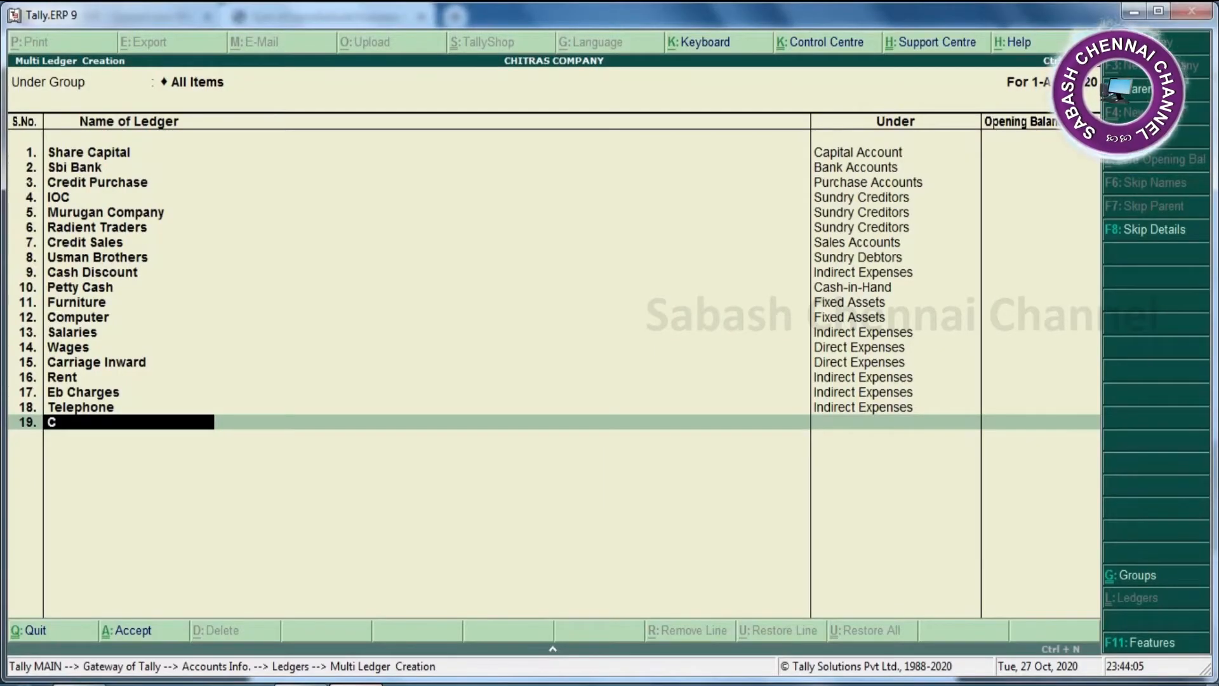
text(onveyance)
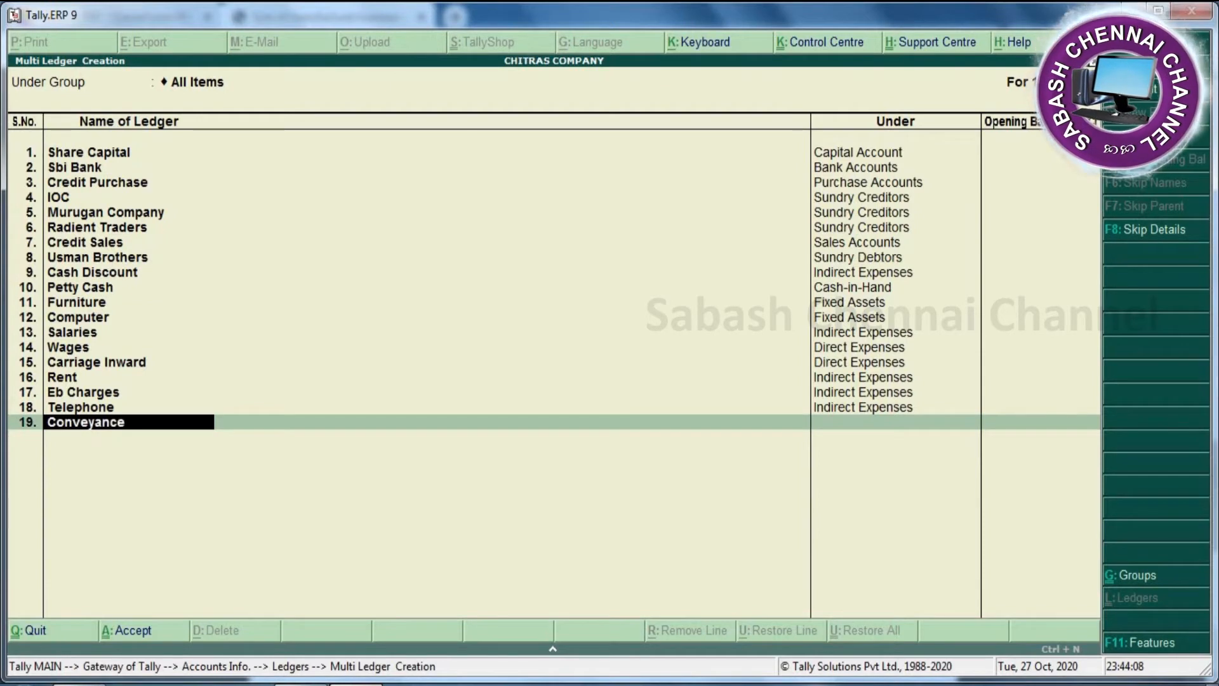
key(Return)
text(In)
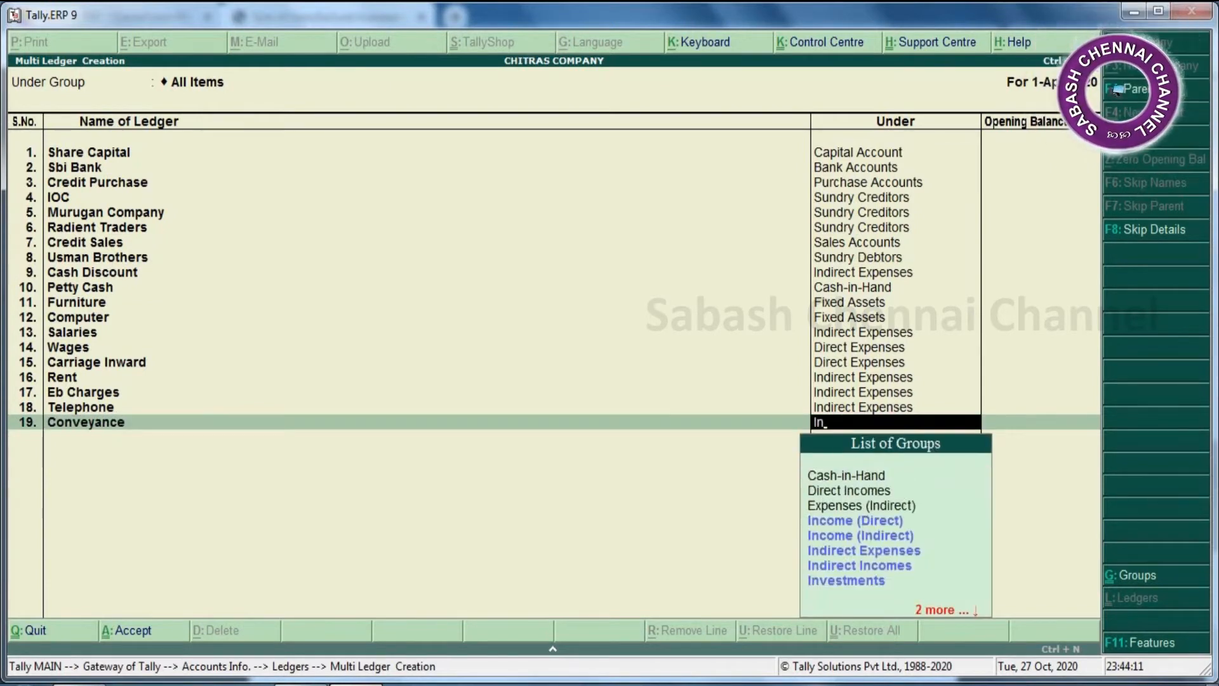
key(Down)
key(Down)
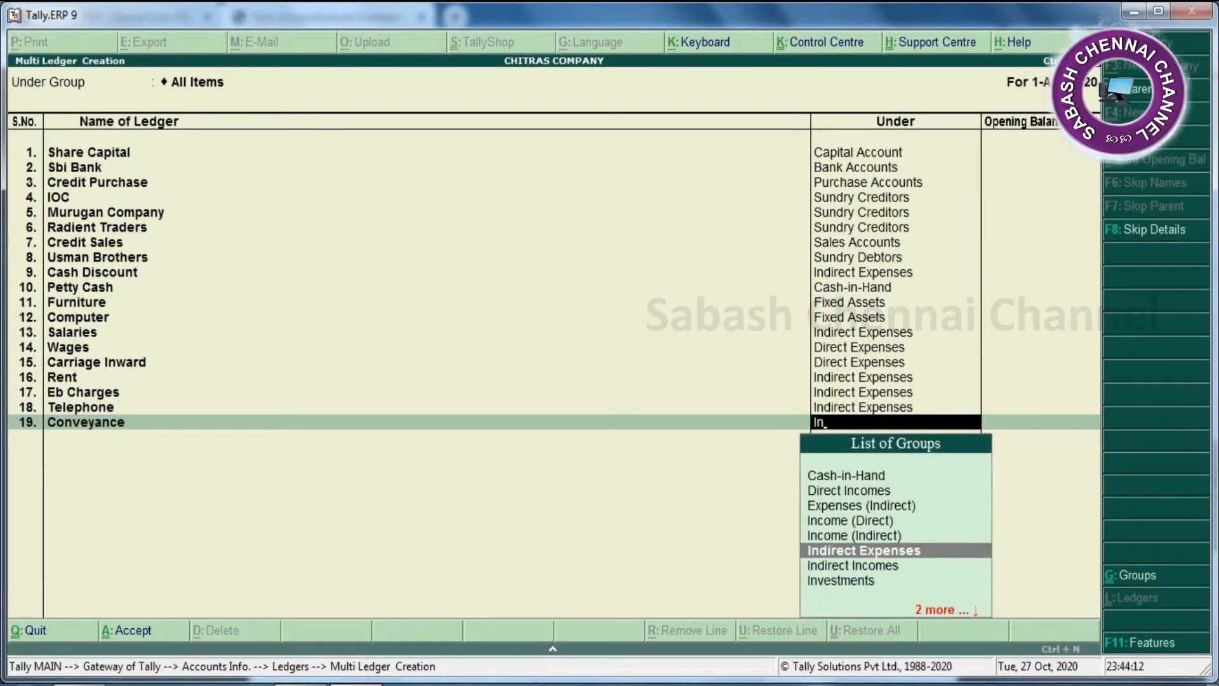
key(Return)
Step: Add the ledger Postage under the Indirect Expenses group
text(Post)
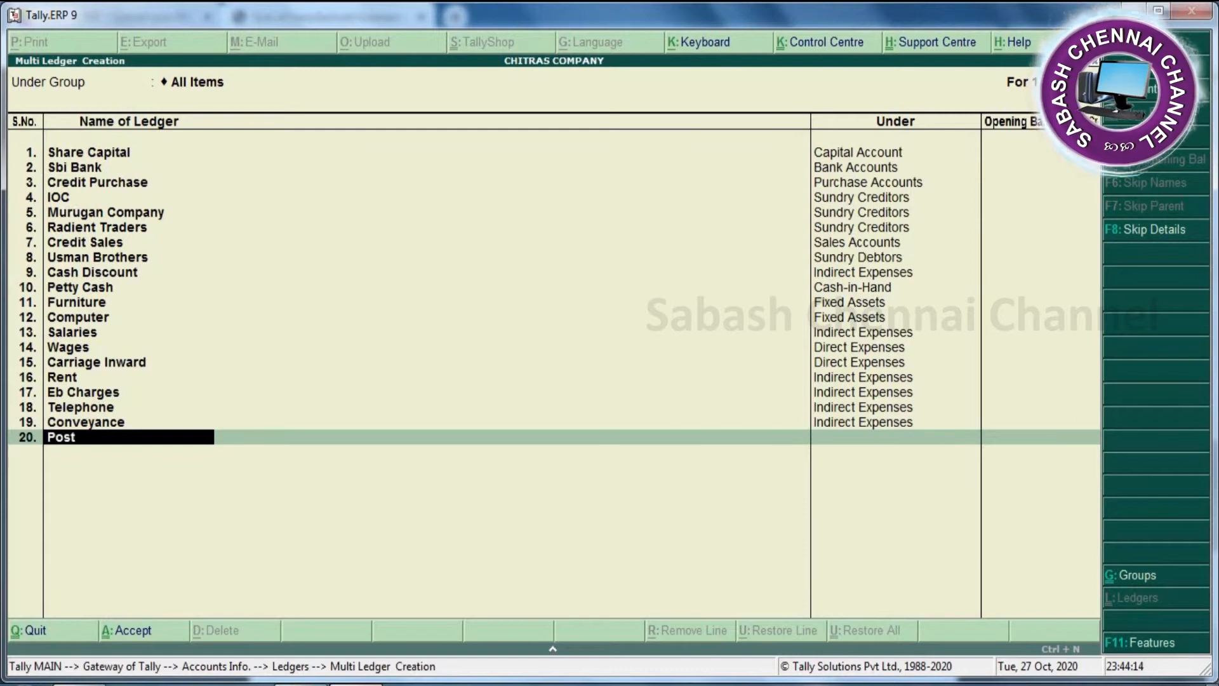
text(age)
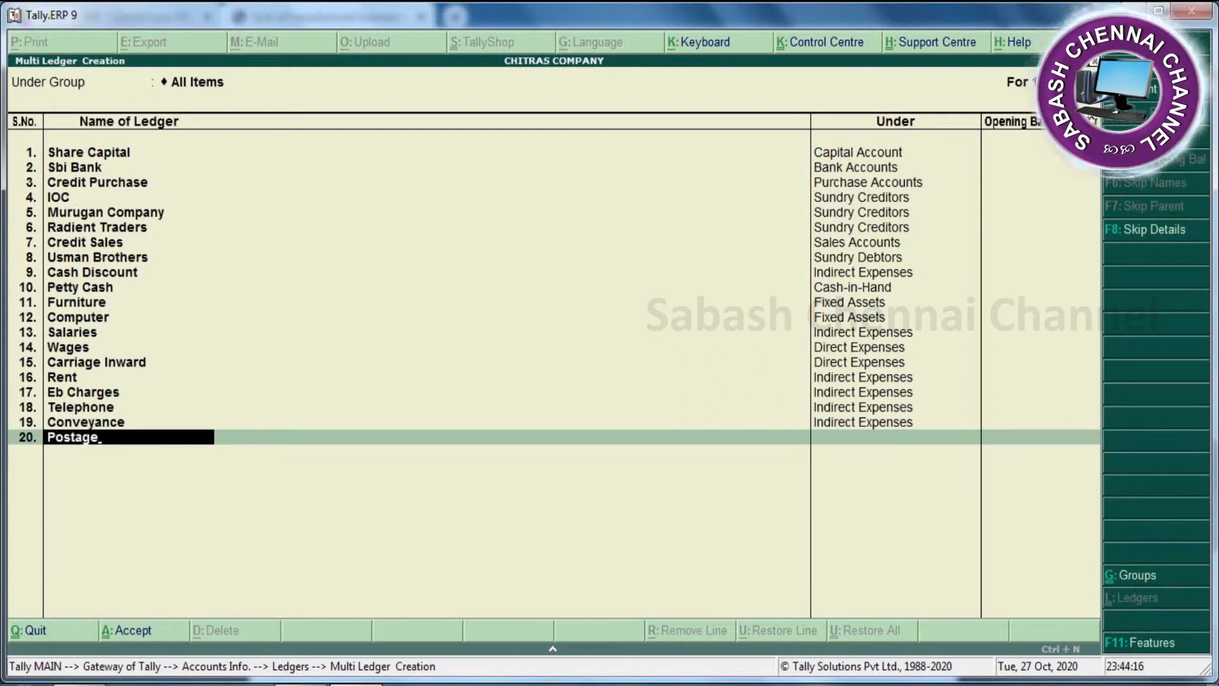
key(Return)
text(In)
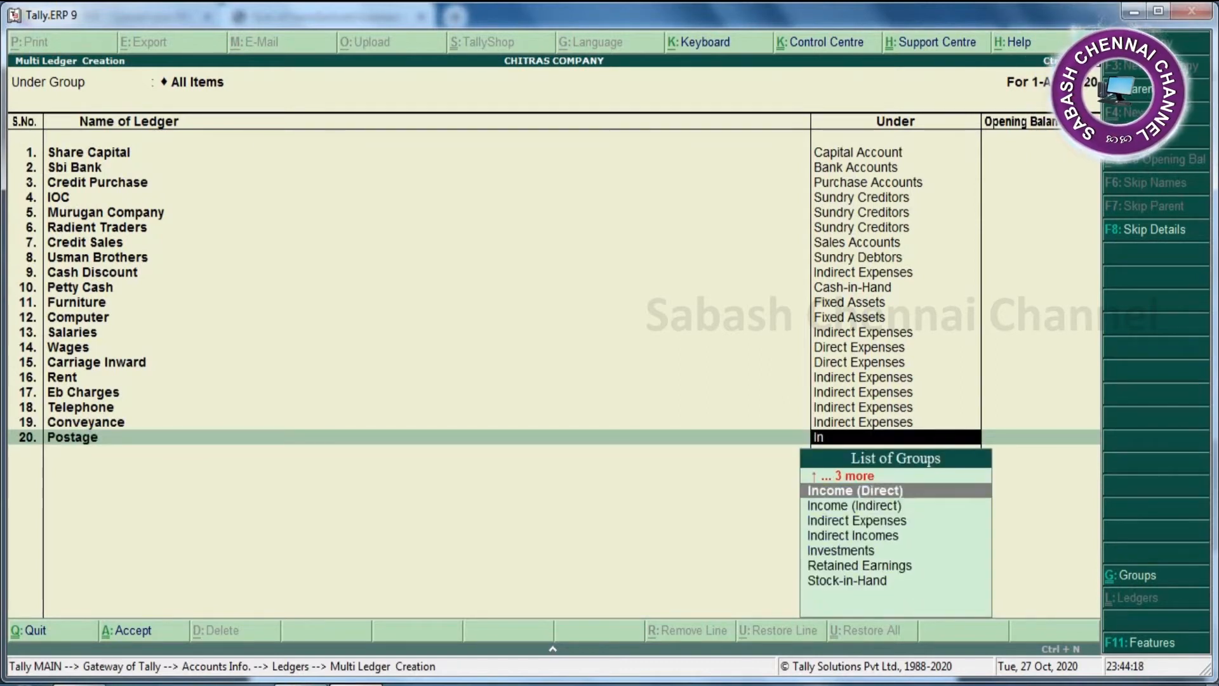
key(Down)
key(Down)
key(Return)
key(Return)
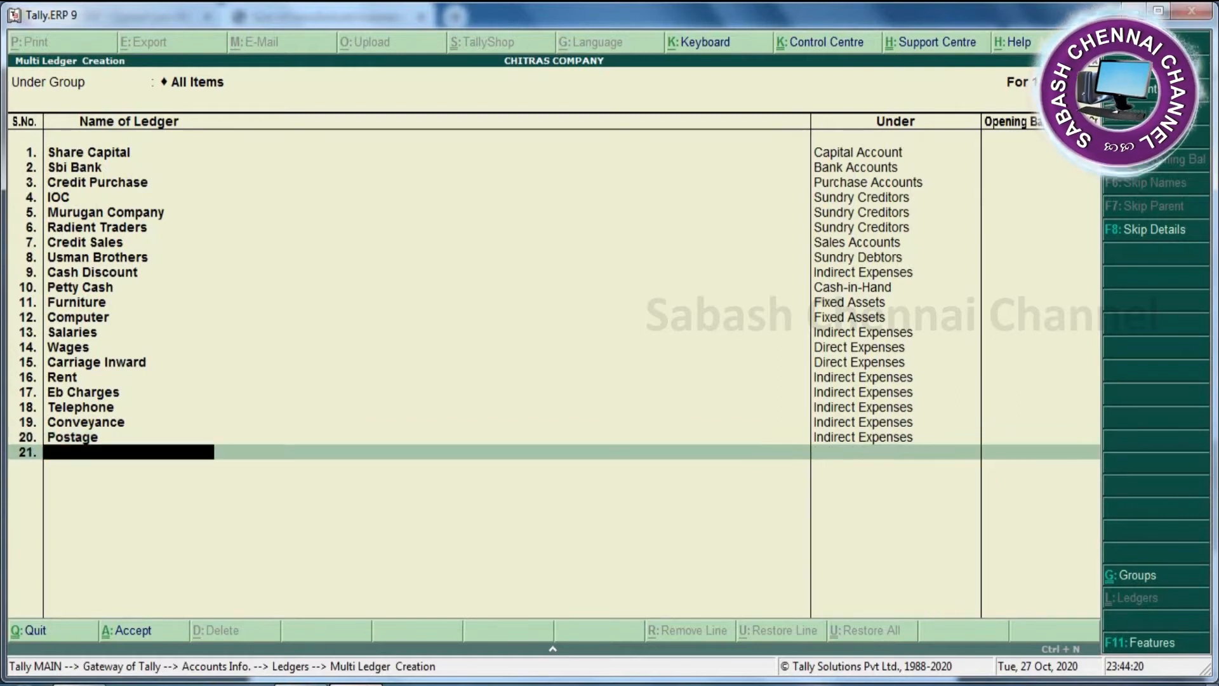
Step: Check the next petty cash payment in the Chrome PDF and add the ledger Staff Welfare under Indirect Expenses in Tally.ERP 9
key(alt+Tab)
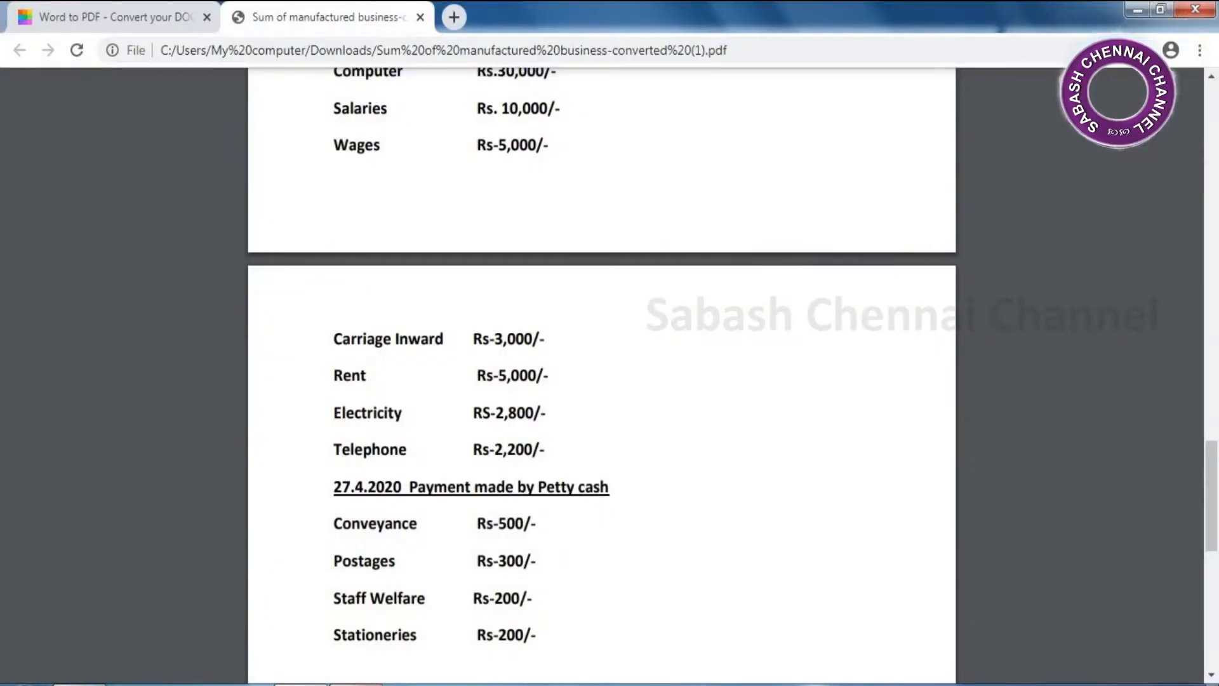
key(alt+Tab)
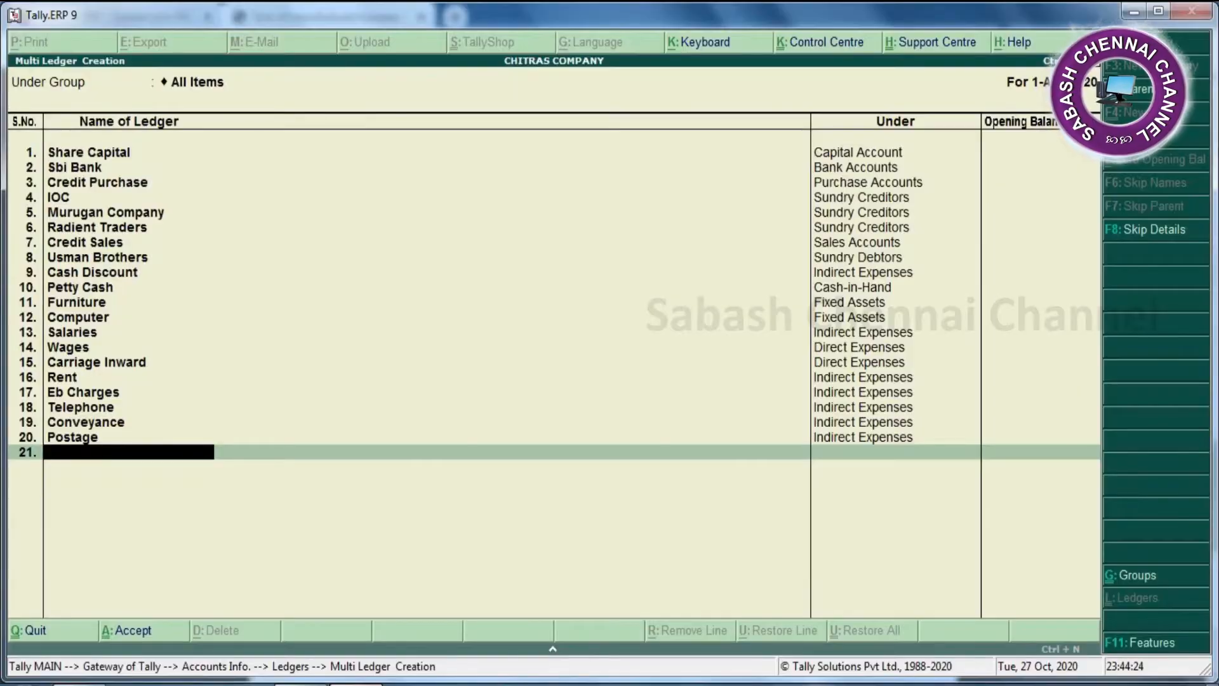
text(Staff Welfare)
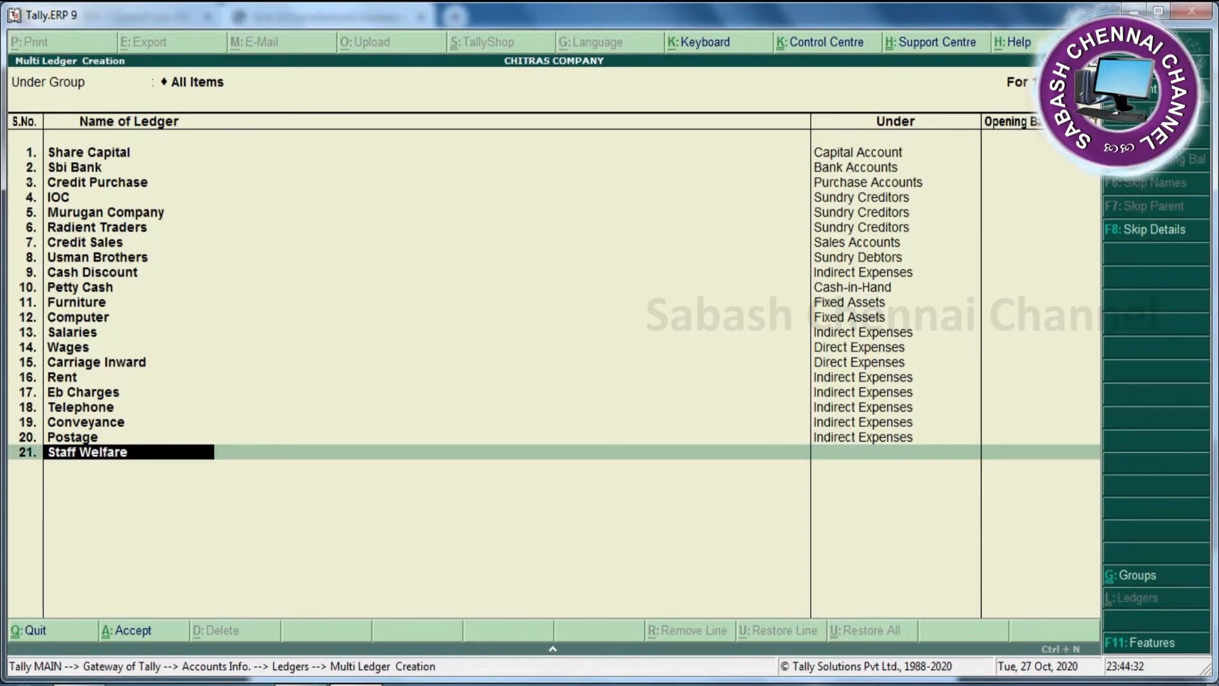
key(Return)
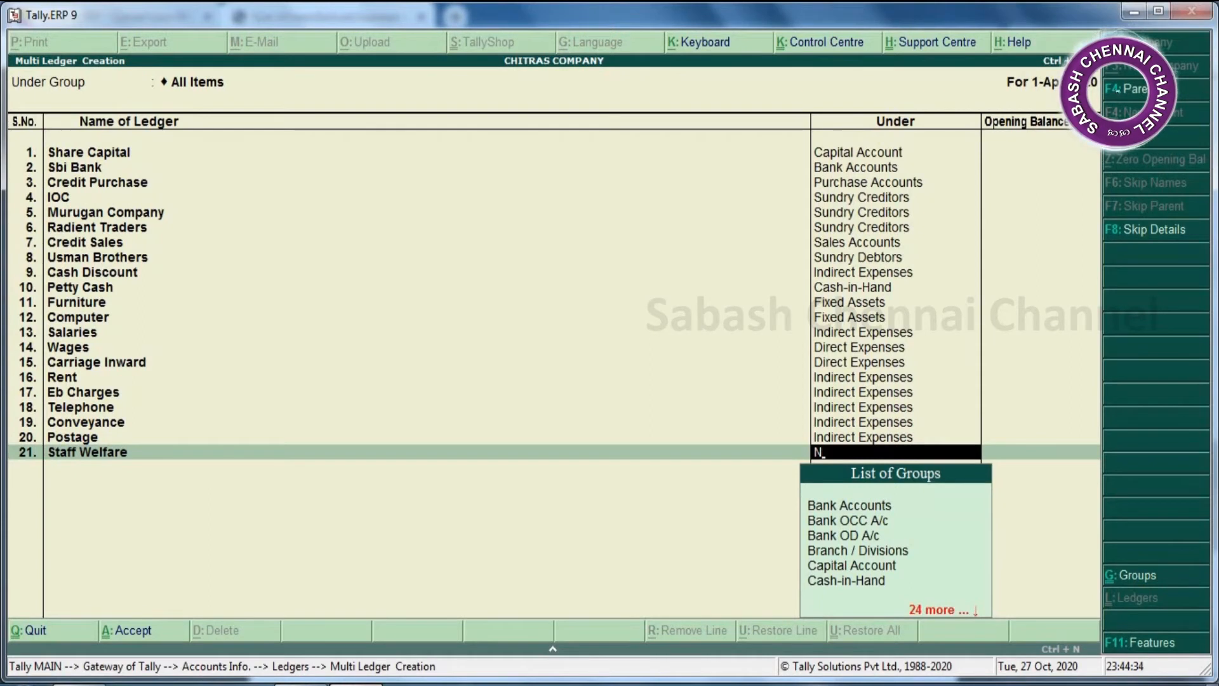
text(In)
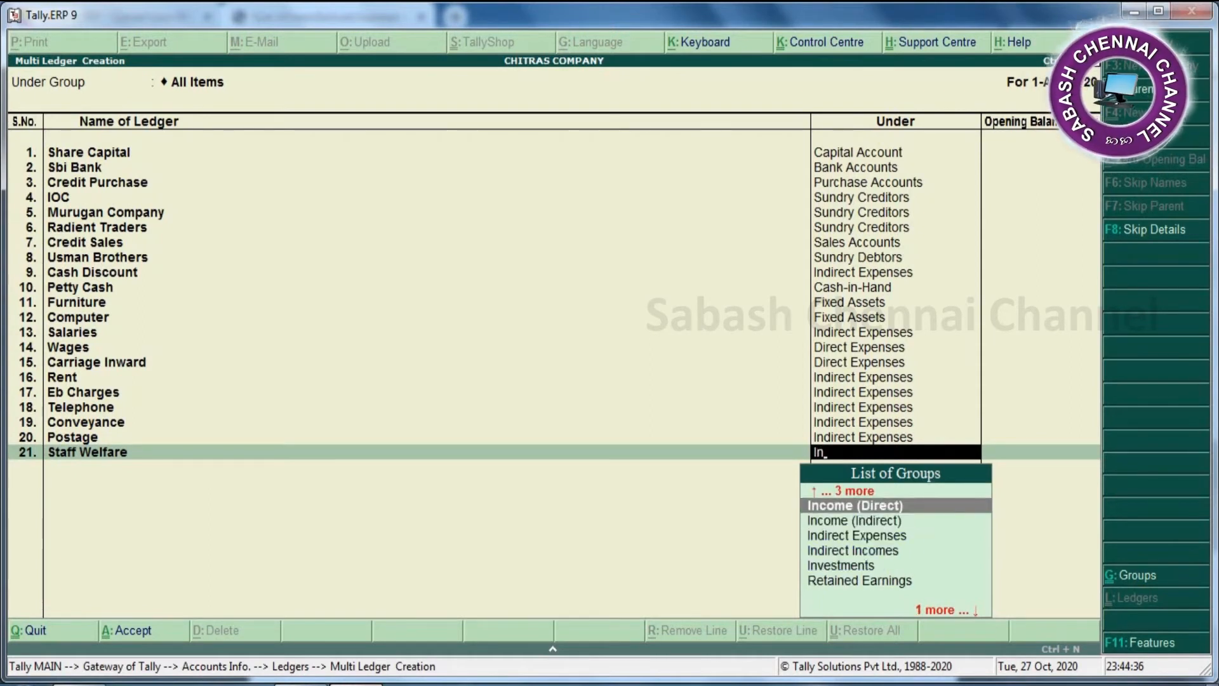
key(Down)
key(Down)
key(Return)
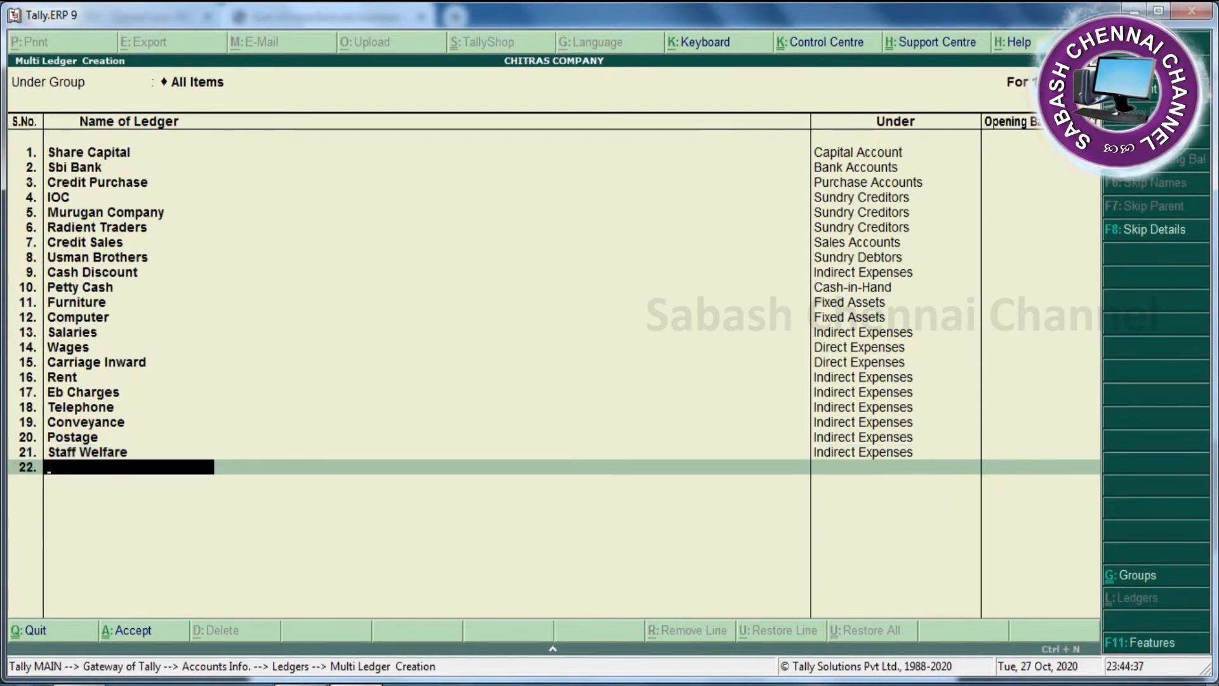
Step: Add the ledger Stationary under the Indirect Expenses group
text(Sta)
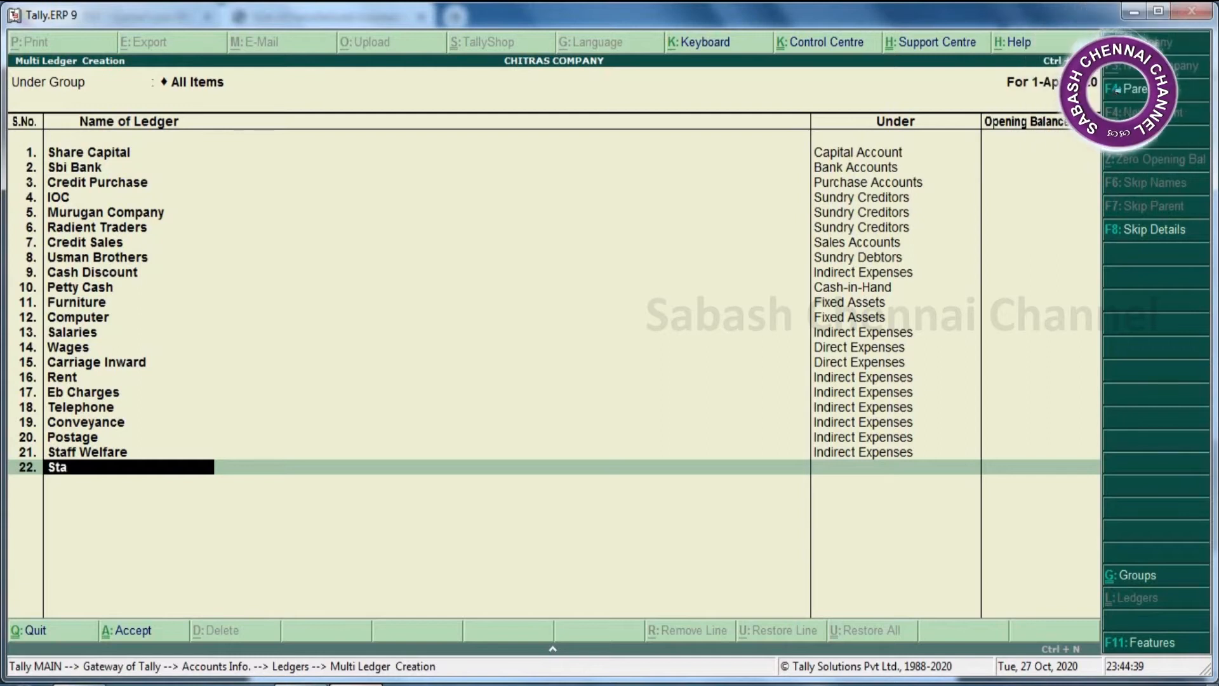
text(tionRY)
key(BackSpace)
key(BackSpace)
key(BackSpace)
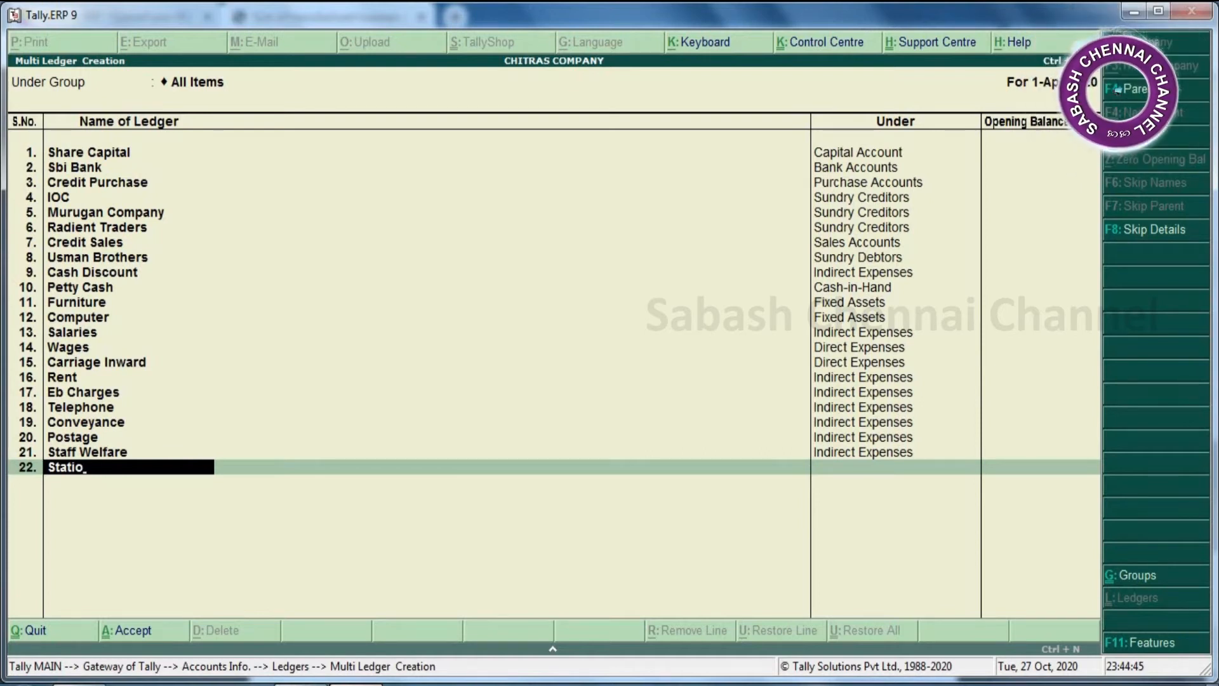
text(nary)
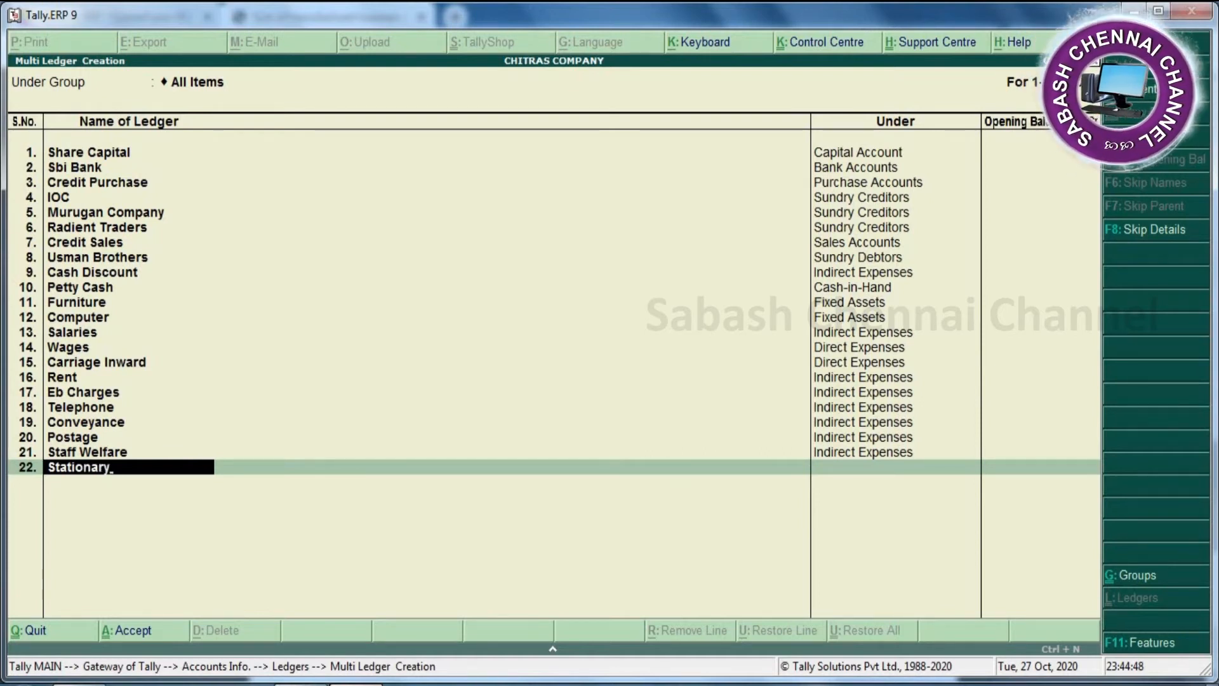
key(Return)
text(In)
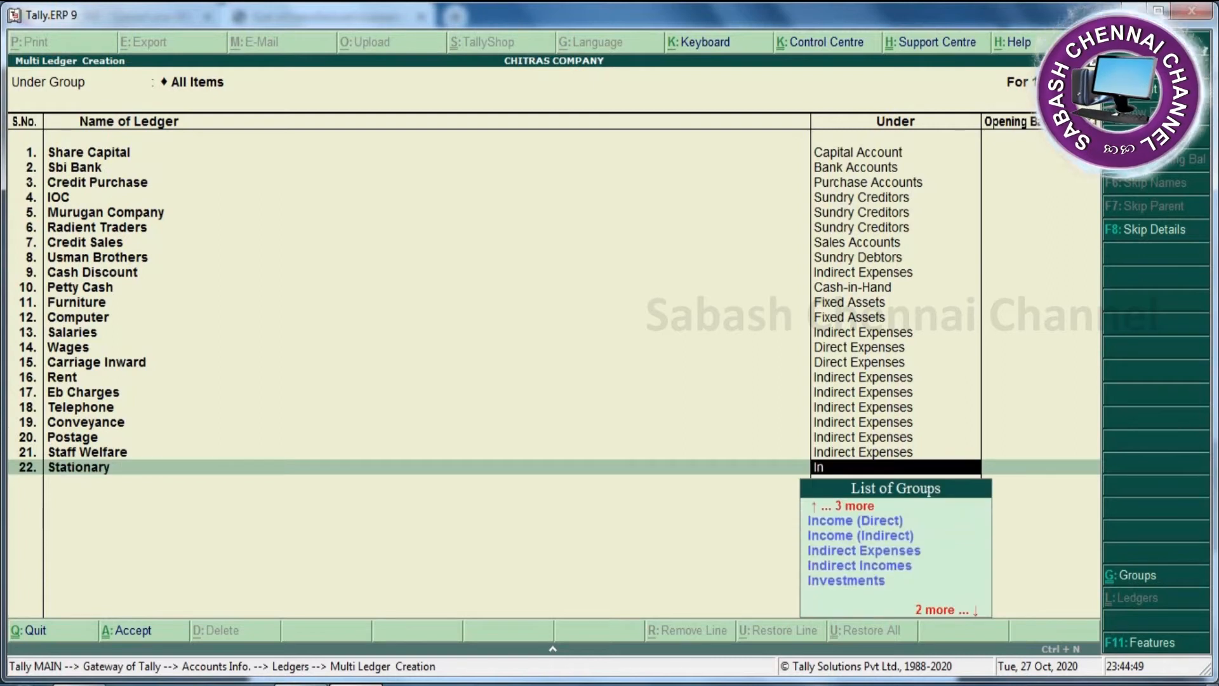
key(Down)
key(Down)
key(Return)
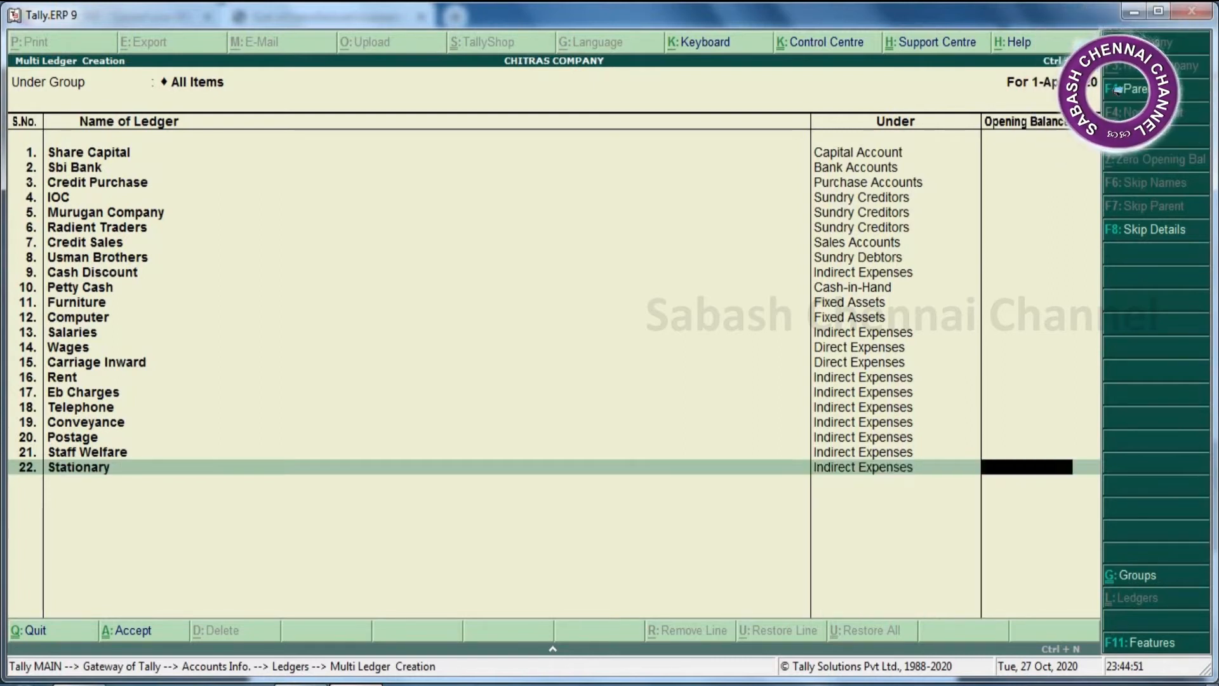
key(Return)
Step: Check the 30.4.2020 journal entries in the Chrome PDF and add the ledger Professional Courier under Current Liabilities in Tally.ERP 9
key(alt+Tab)
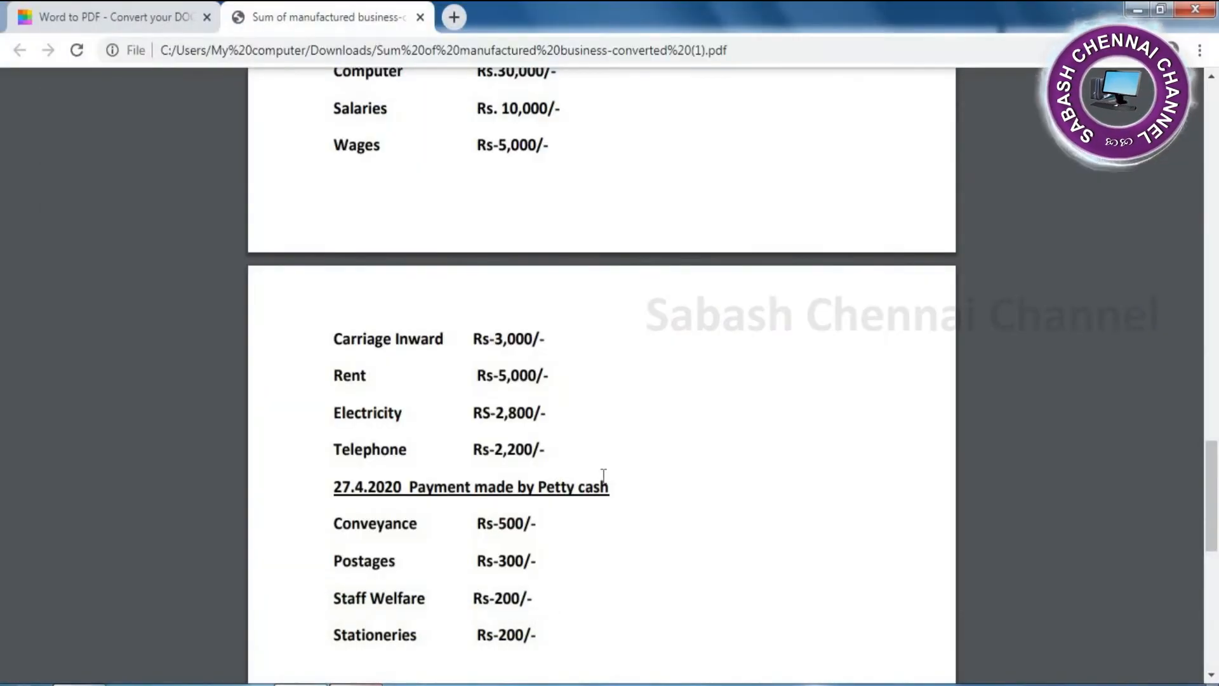
click(1211, 674)
scroll(1211, 675, down, 4)
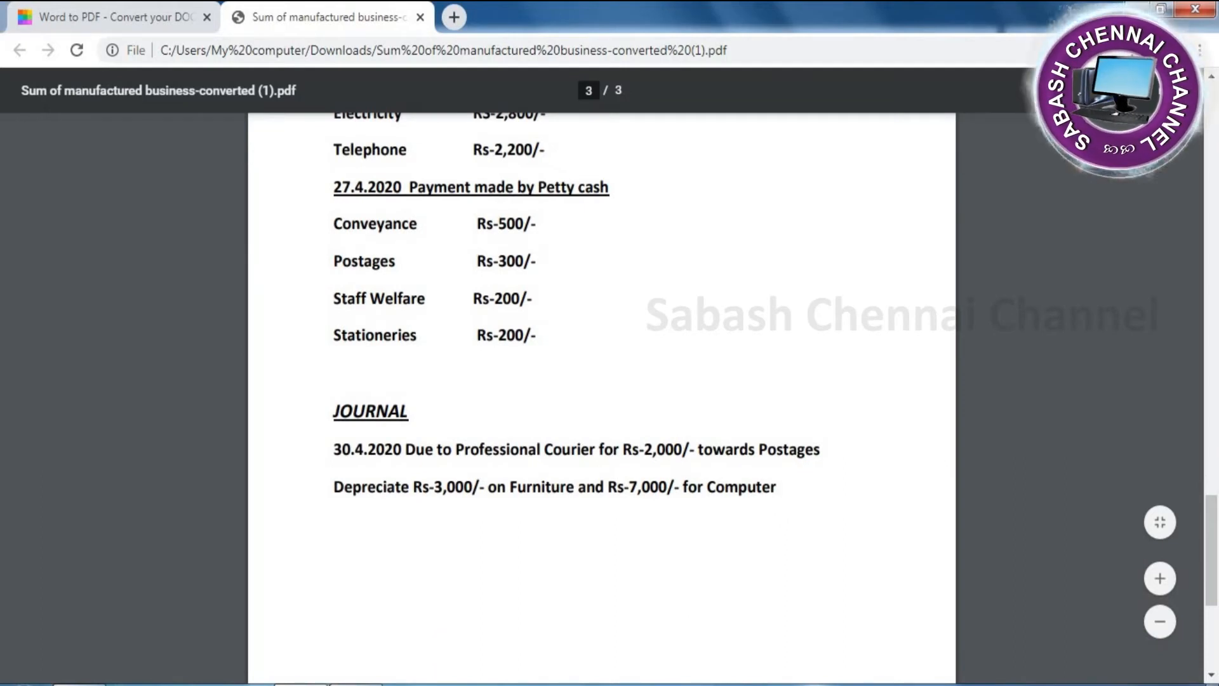
mouse_move(356, 684)
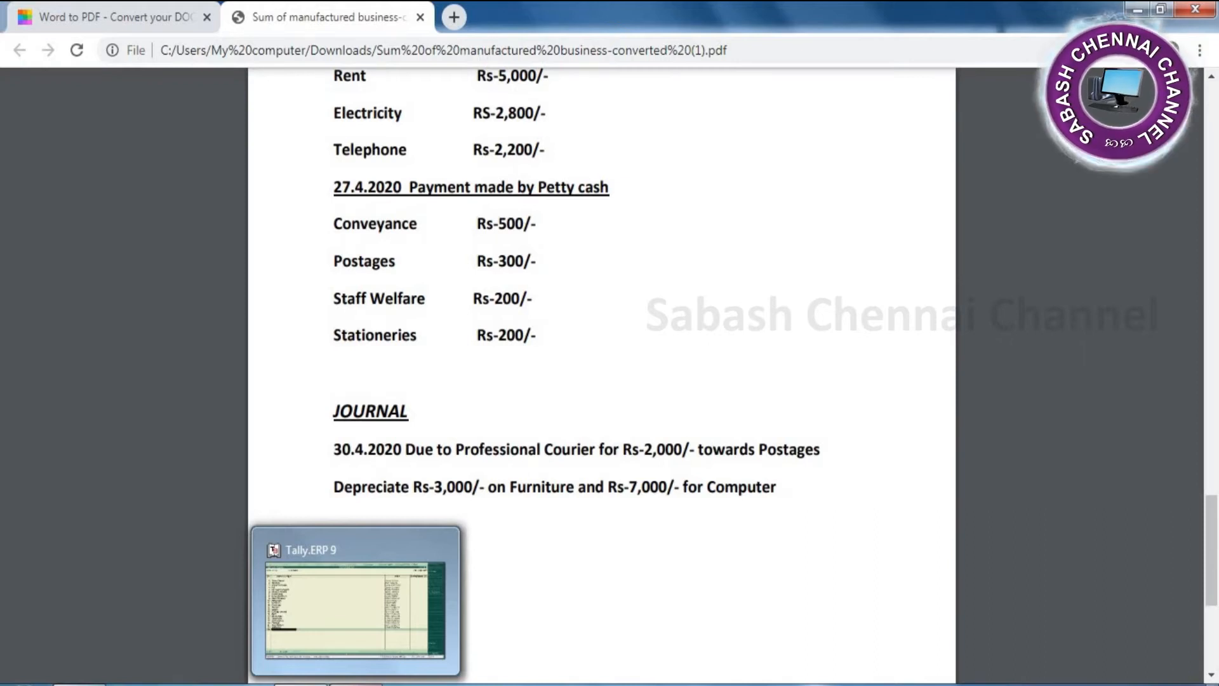
click(356, 600)
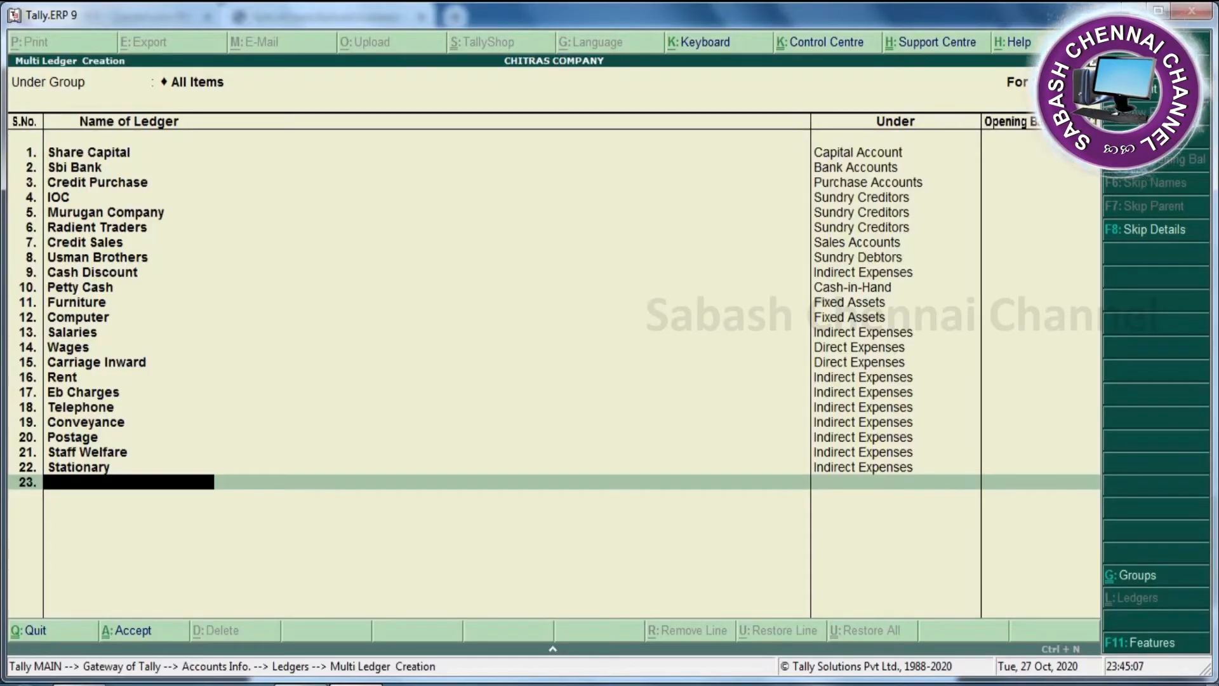
text(Professional)
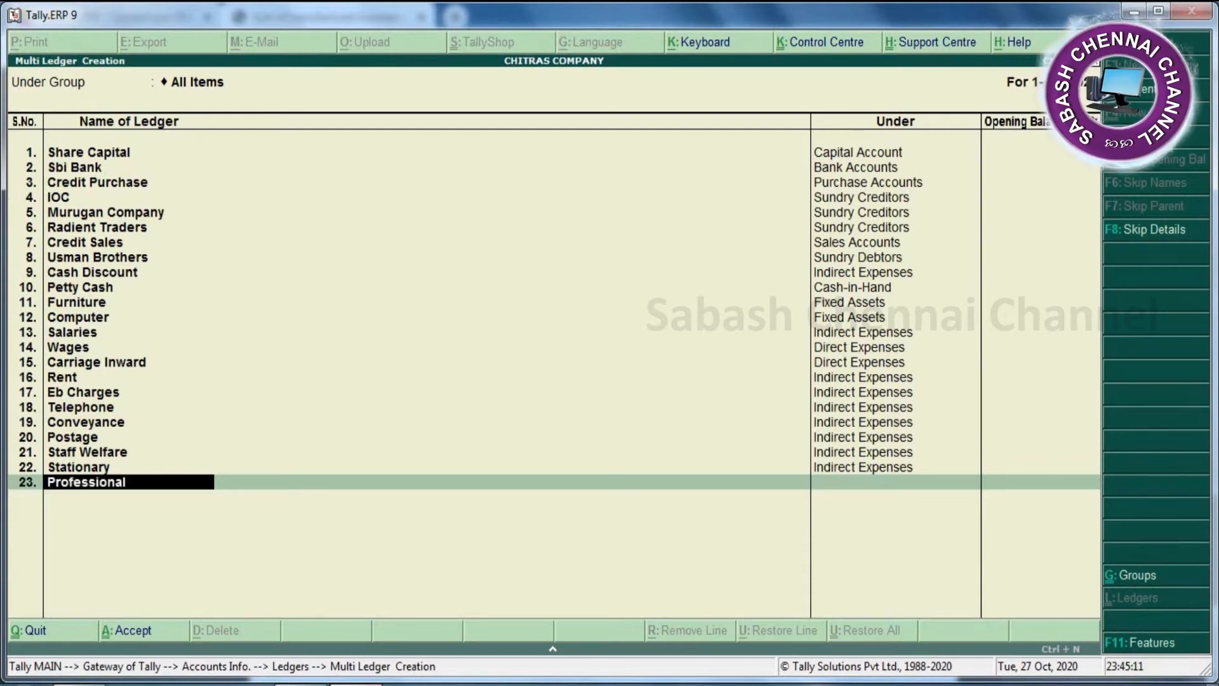
text( Co)
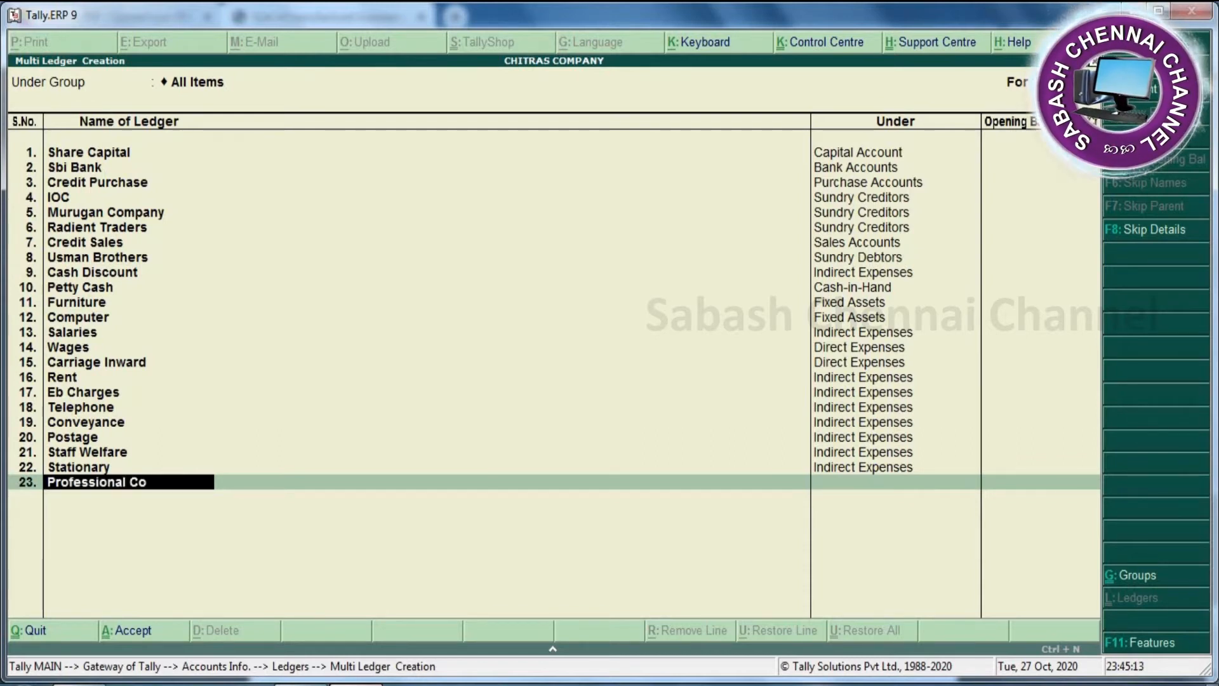
text(urier)
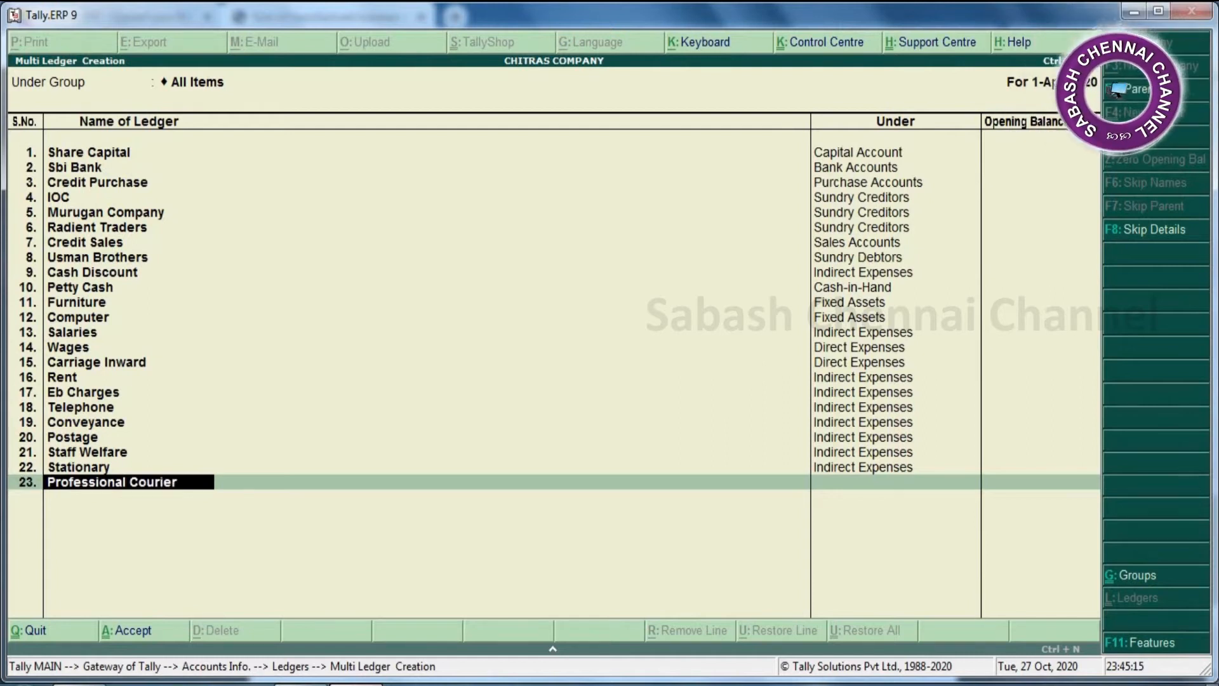
key(Return)
text(Cu)
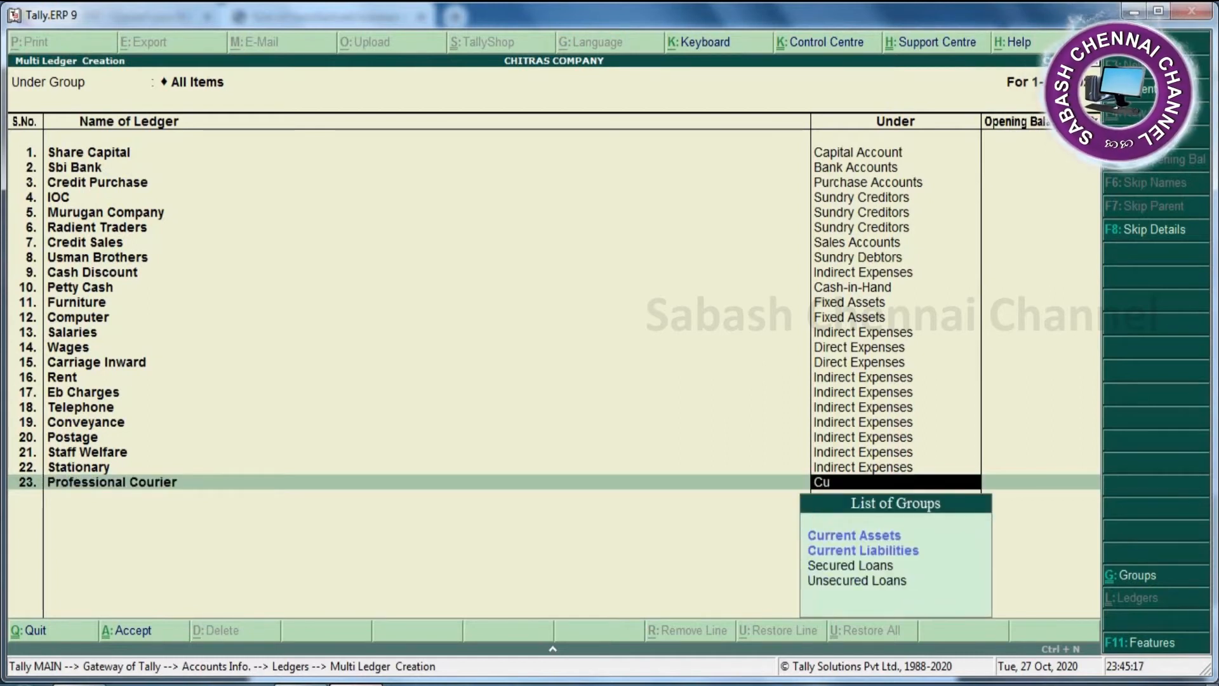
key(Down)
key(Return)
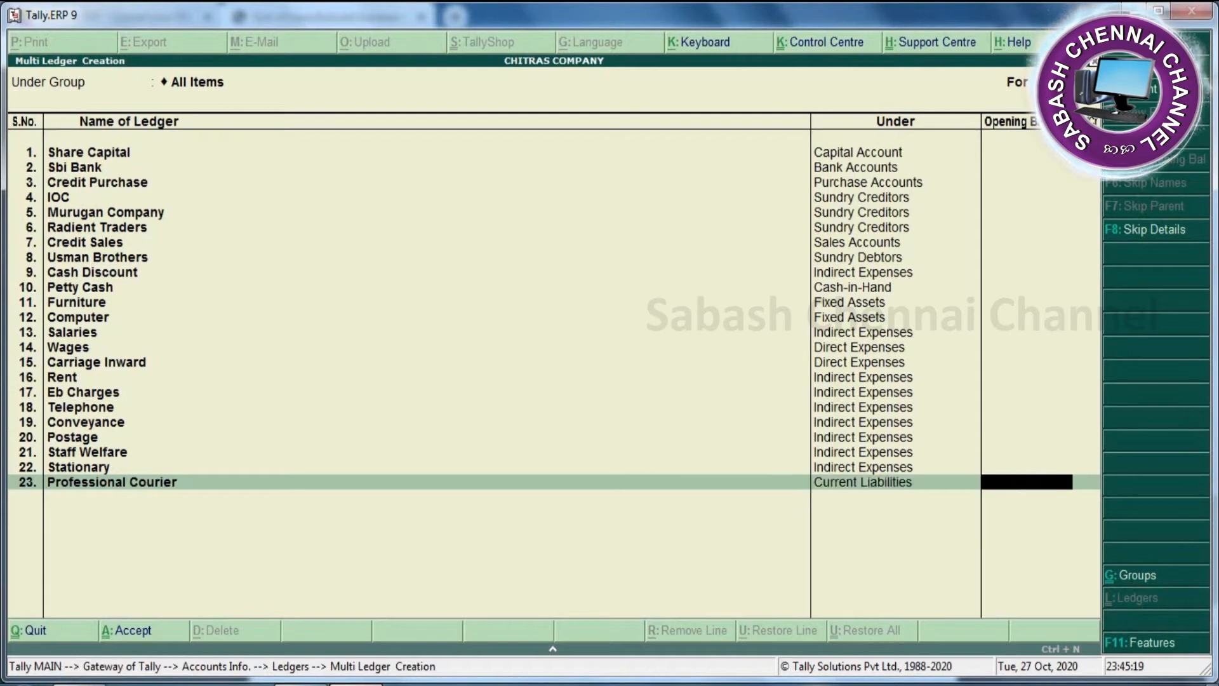
key(Return)
Step: Add the ledger Depriciation under the Indirect Expenses group
text(Dep)
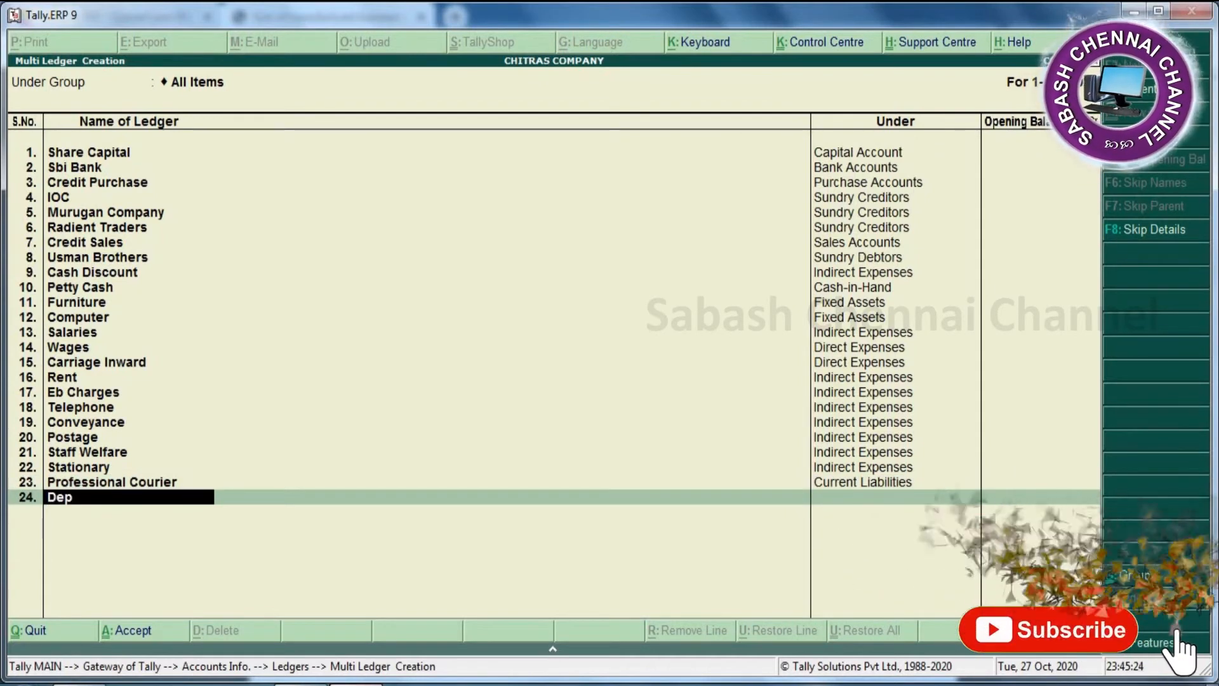
text(r)
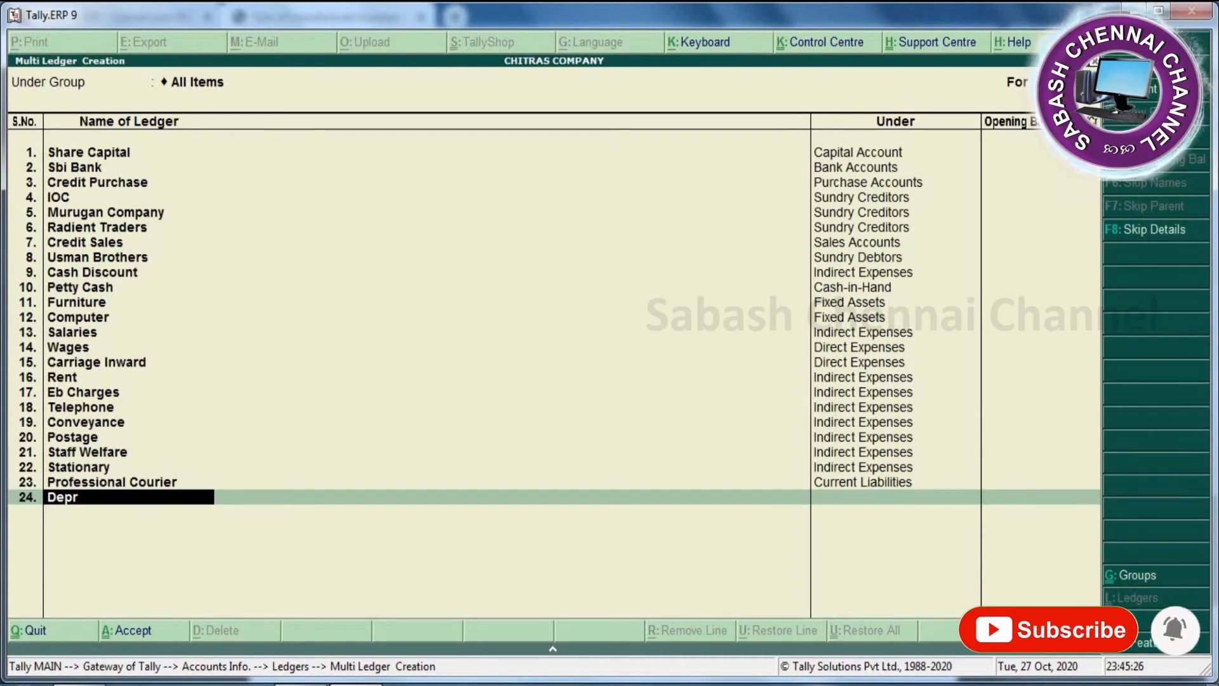
text(iciation)
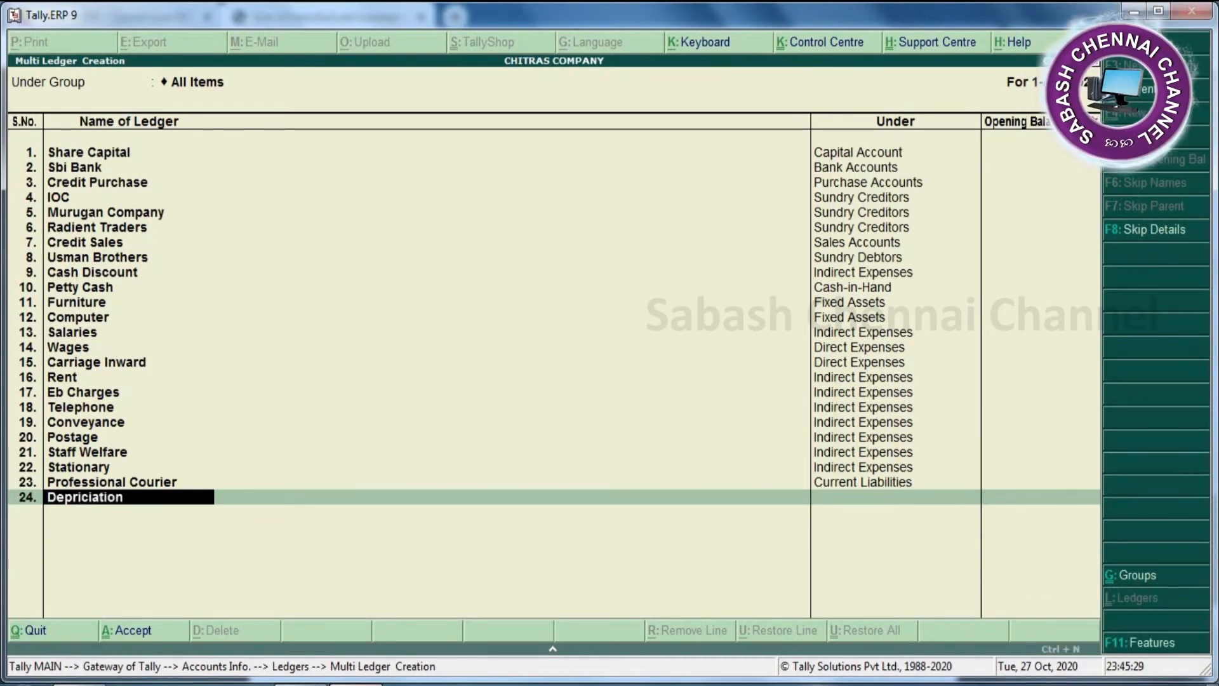
key(Return)
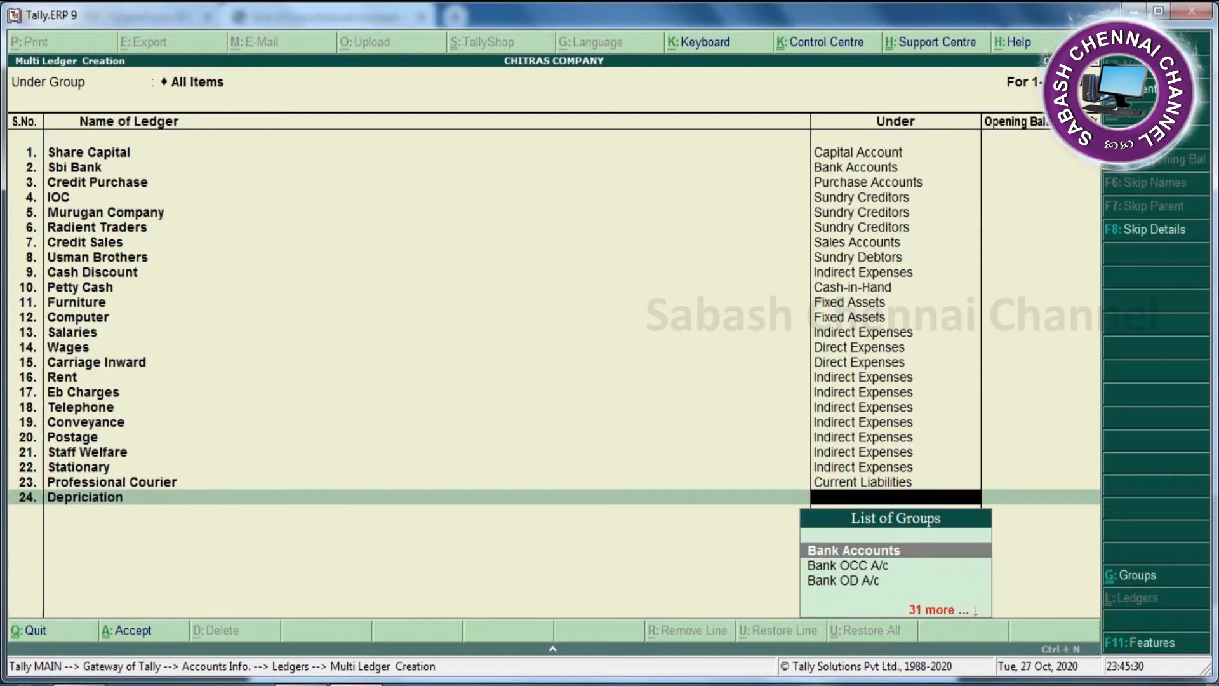
text(In)
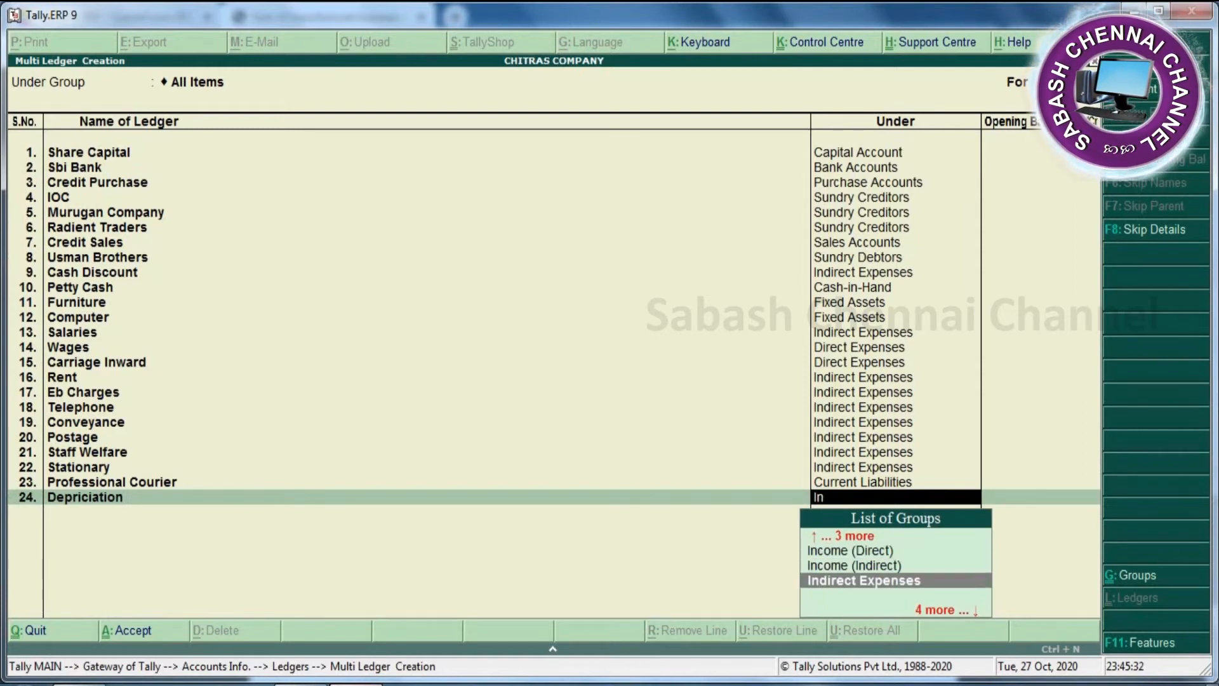
key(Return)
key(Return)
Step: Save the multi-ledger list and return to the Gateway of Tally
key(Return)
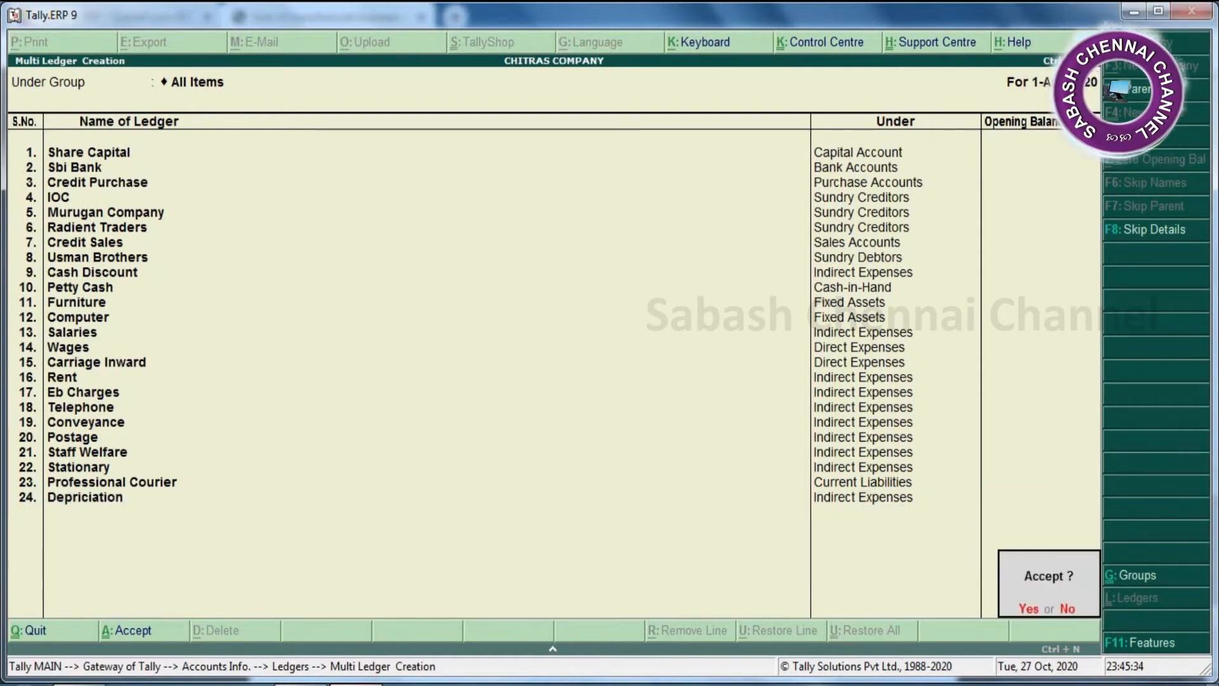
key(Return)
key(Escape)
key(Escape)
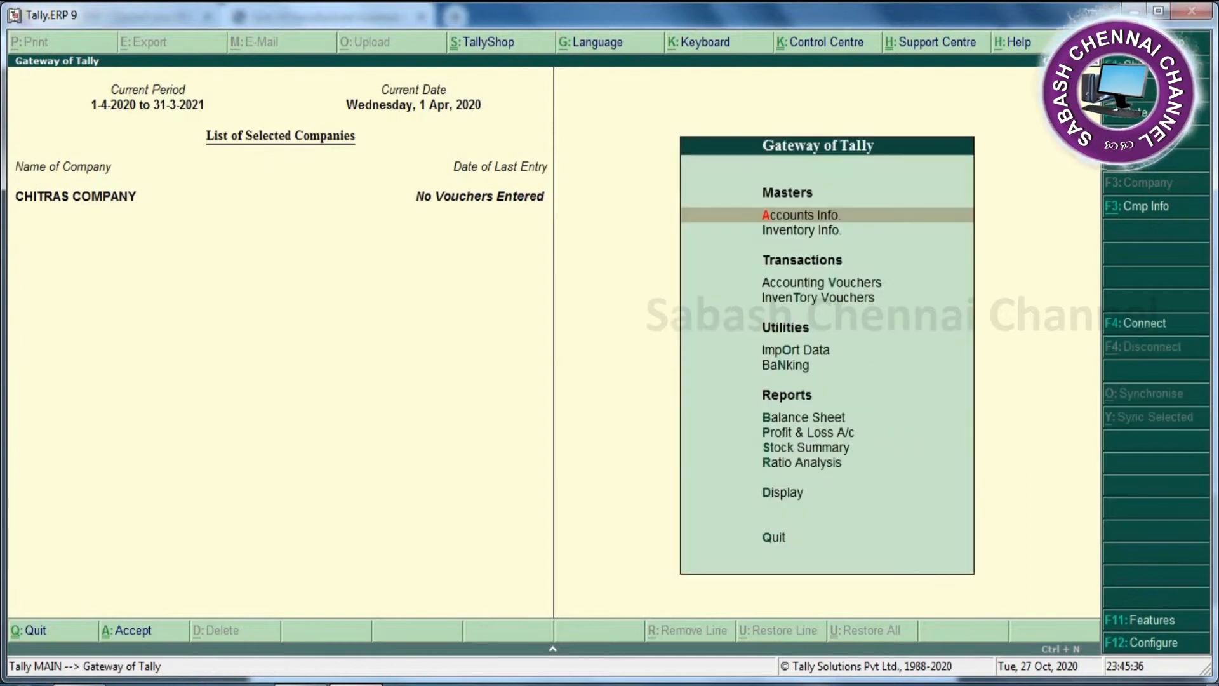
Step: Check the first transactions of the problem in the Word document and open a blank Receipt voucher in Tally.ERP 9
key(alt+Tab)
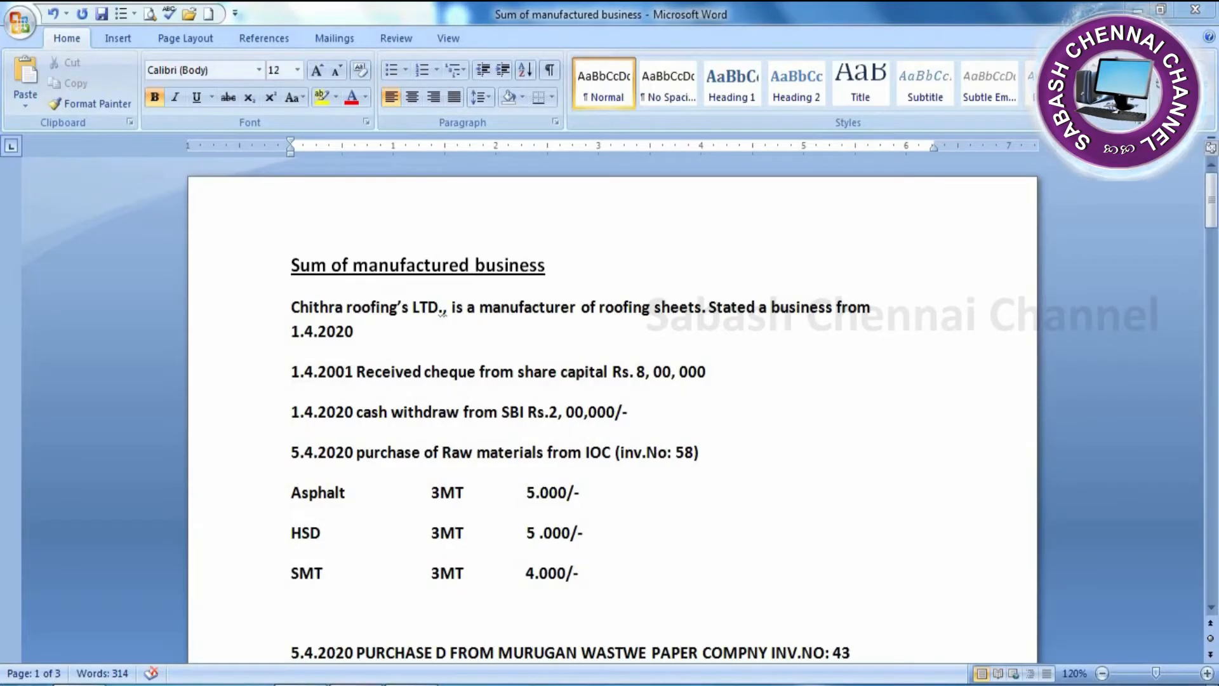
mouse_move(355, 684)
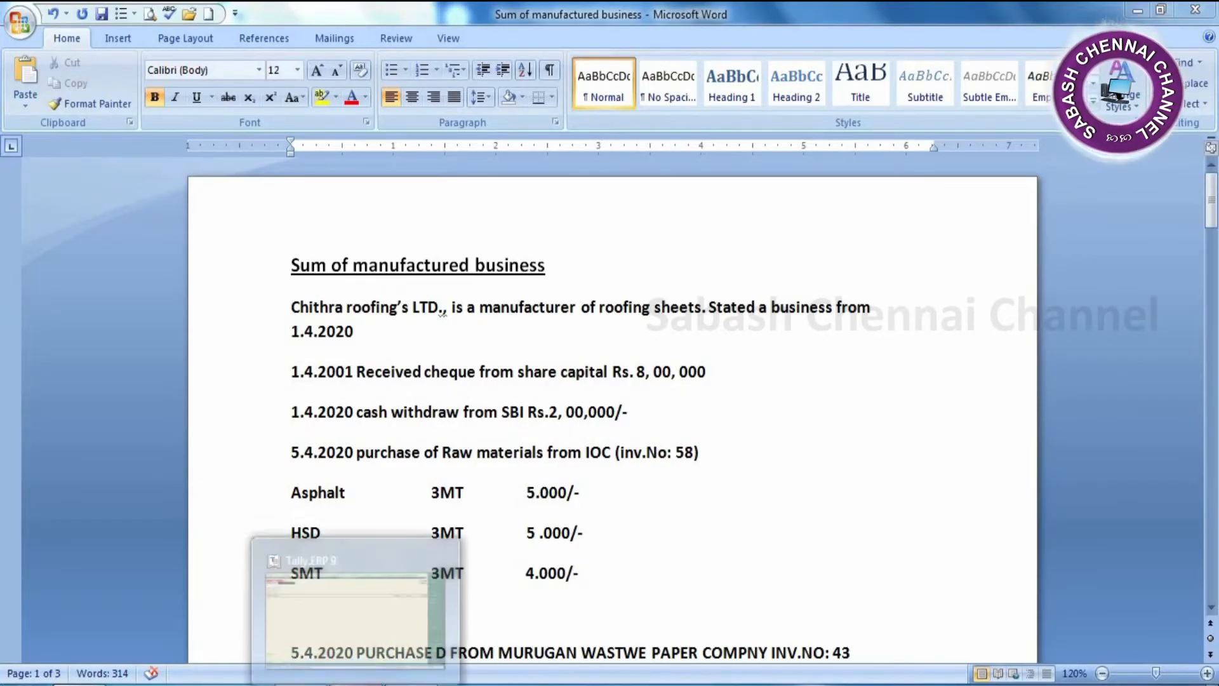
click(356, 684)
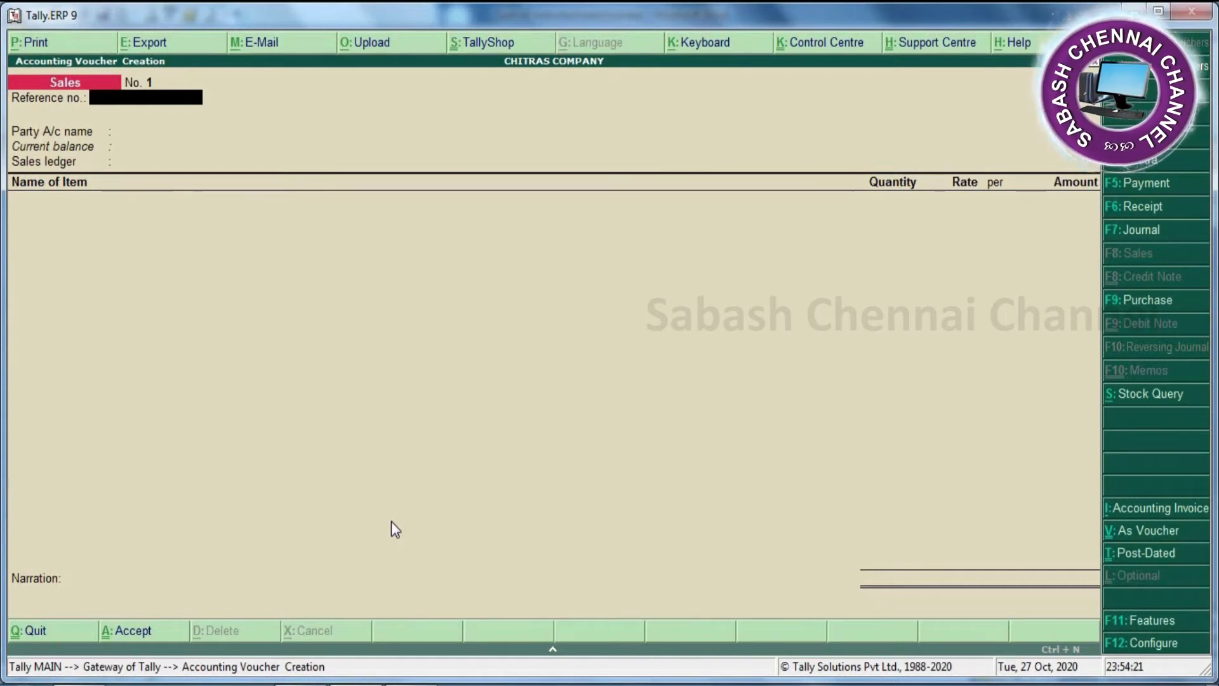
key(F6)
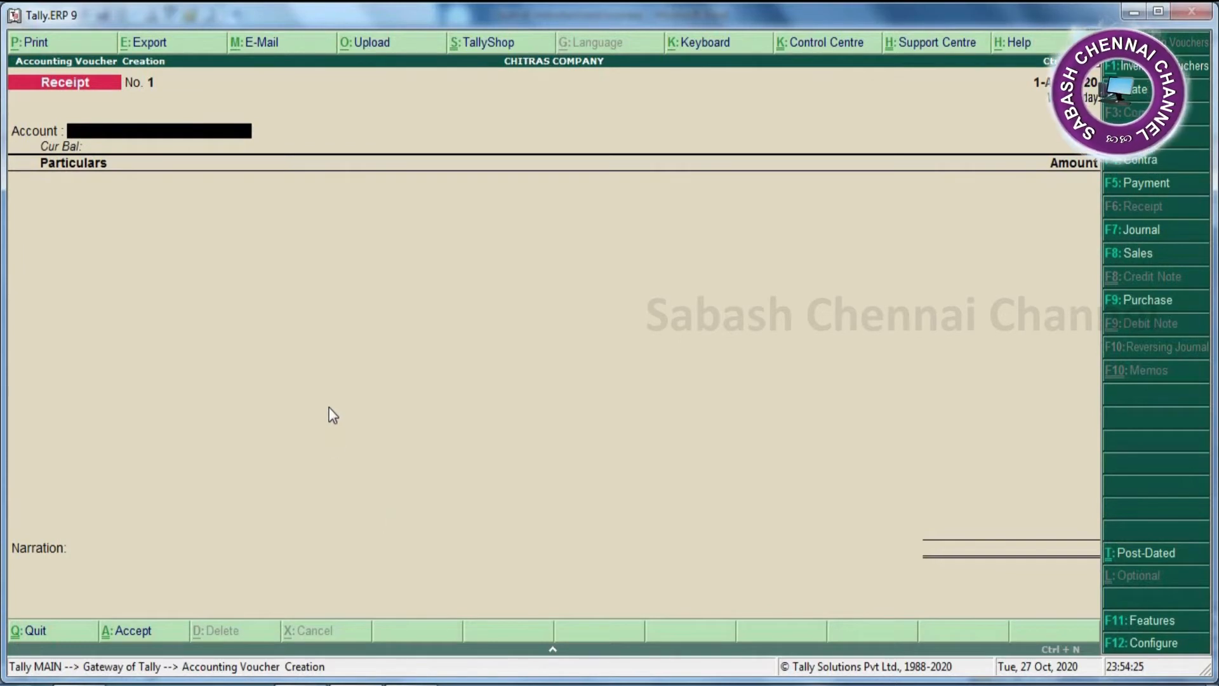
Step: Record the Receipt voucher with Sbi Bank as the account and Share Capital at 8,00,000, leaving the narration empty, and save it
text(s)
key(Return)
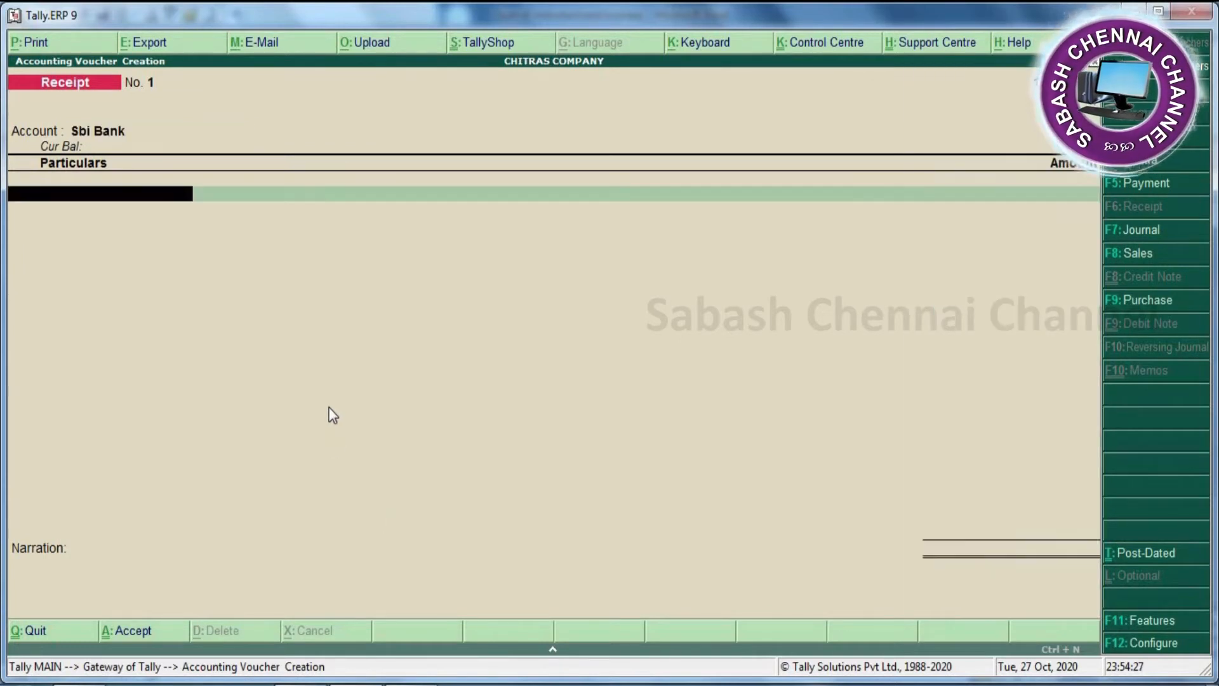
text(S)
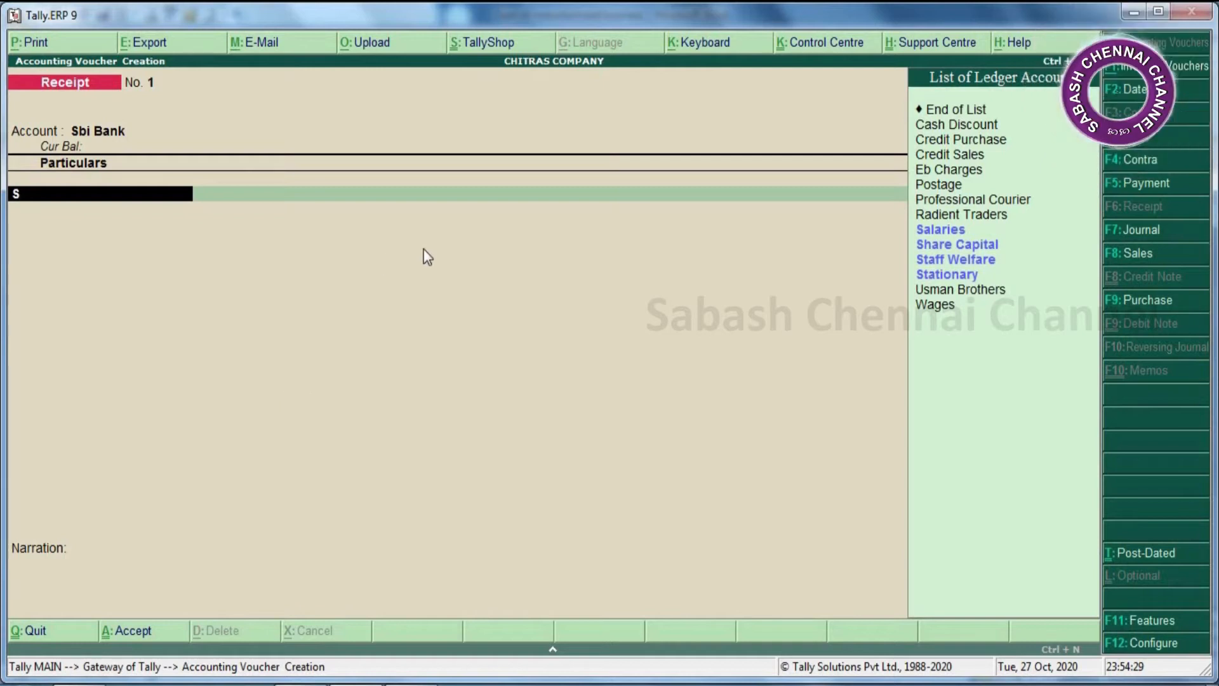
click(952, 251)
click(950, 247)
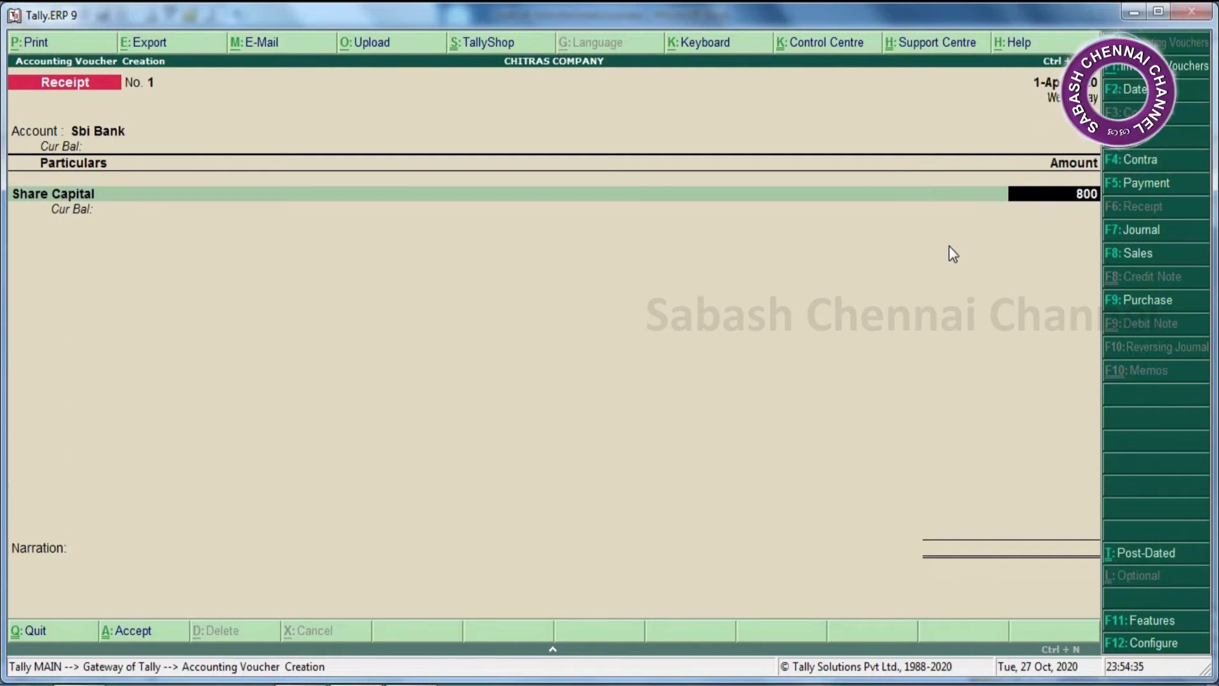
text(800000)
key(Return)
key(Return)
key(Return)
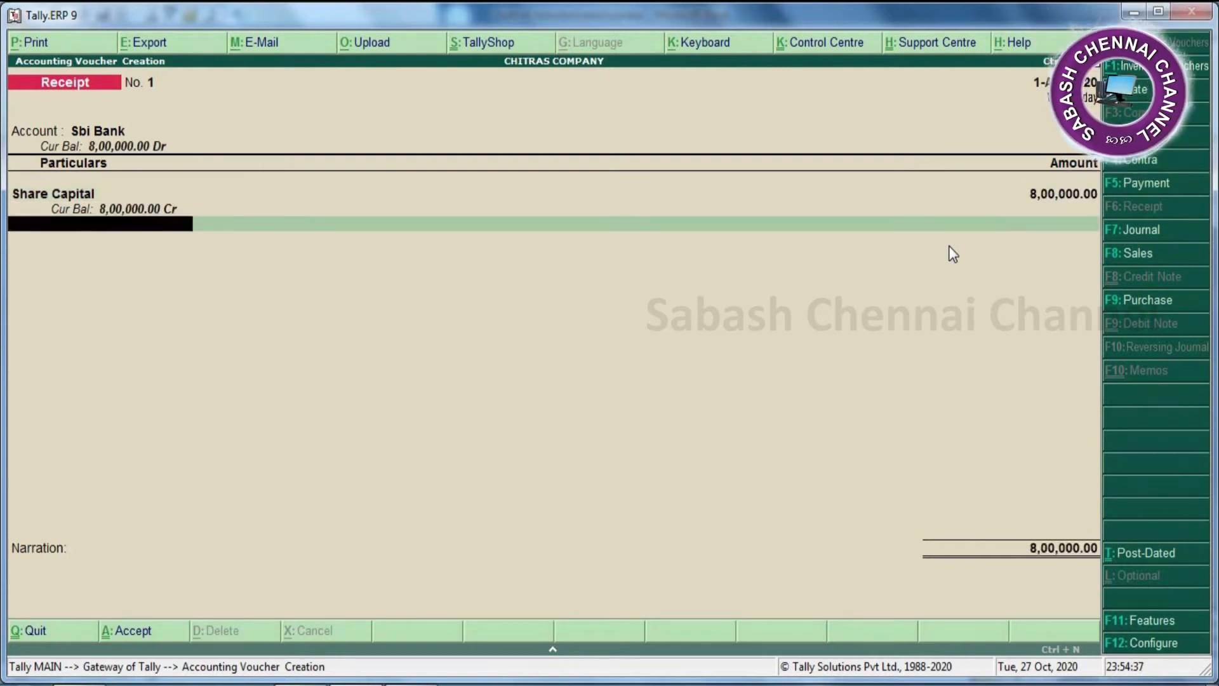
key(Return)
key(Return)
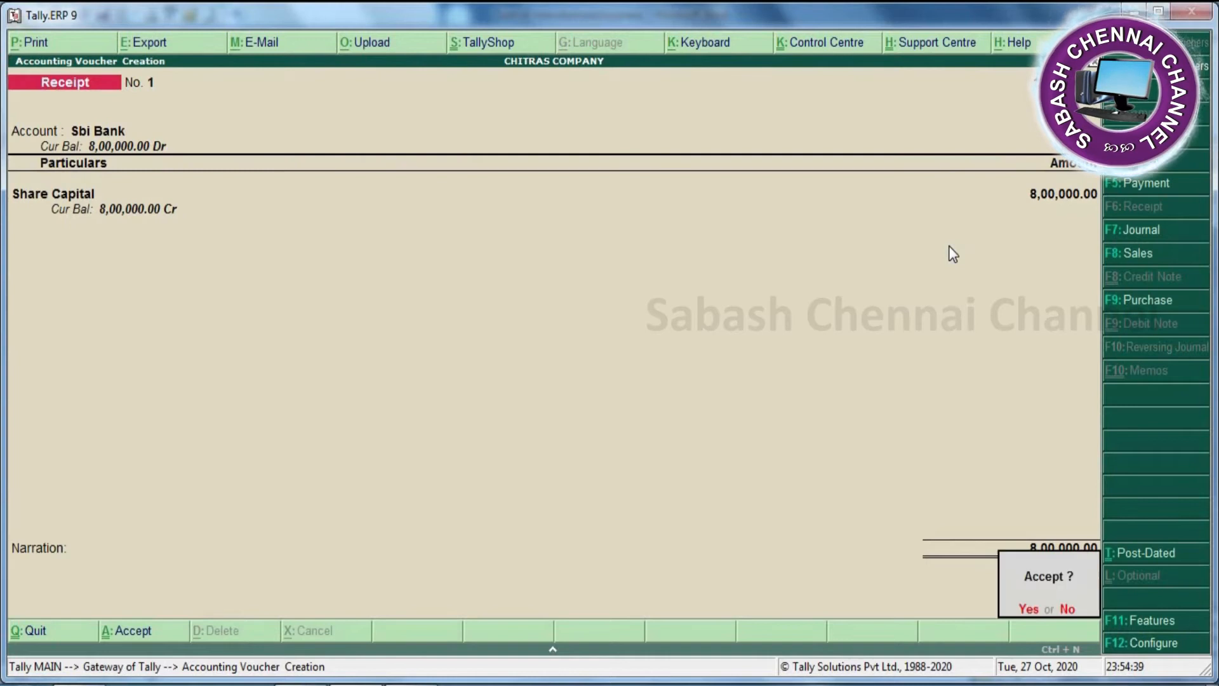
key(Return)
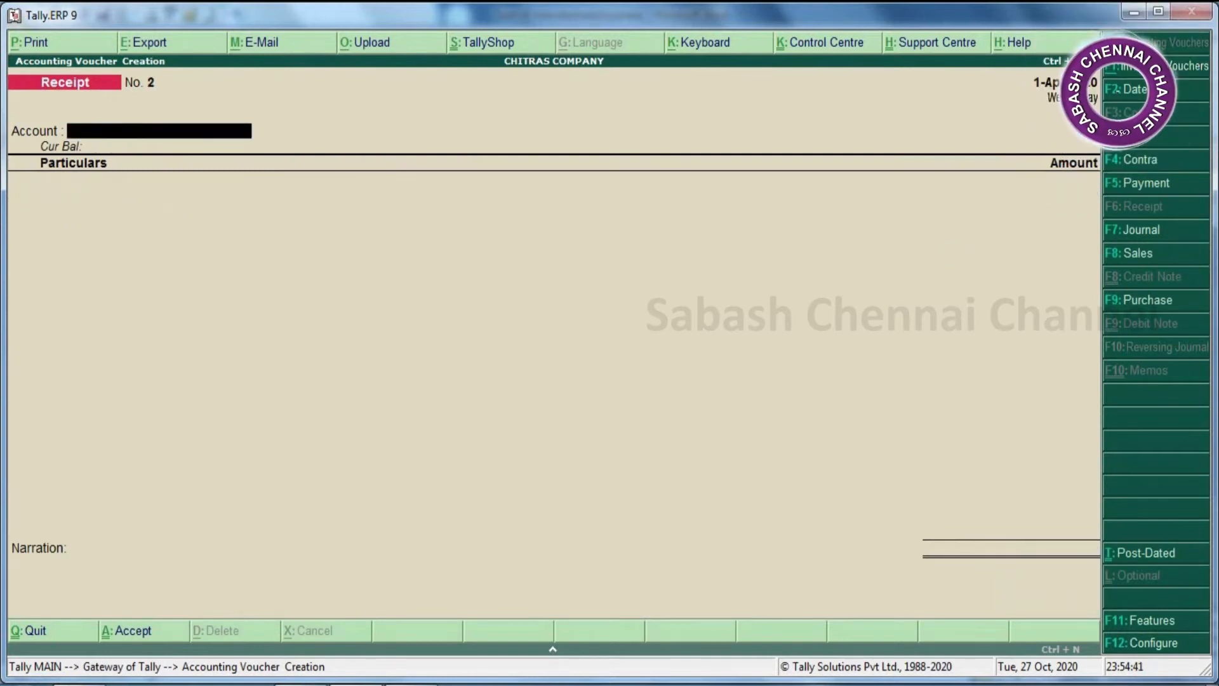
Step: Check the cash withdrawal in the Word document and record it in Tally.ERP 9 as a Contra voucher of 2,00,000 from Sbi Bank to Cash
key(alt+Tab)
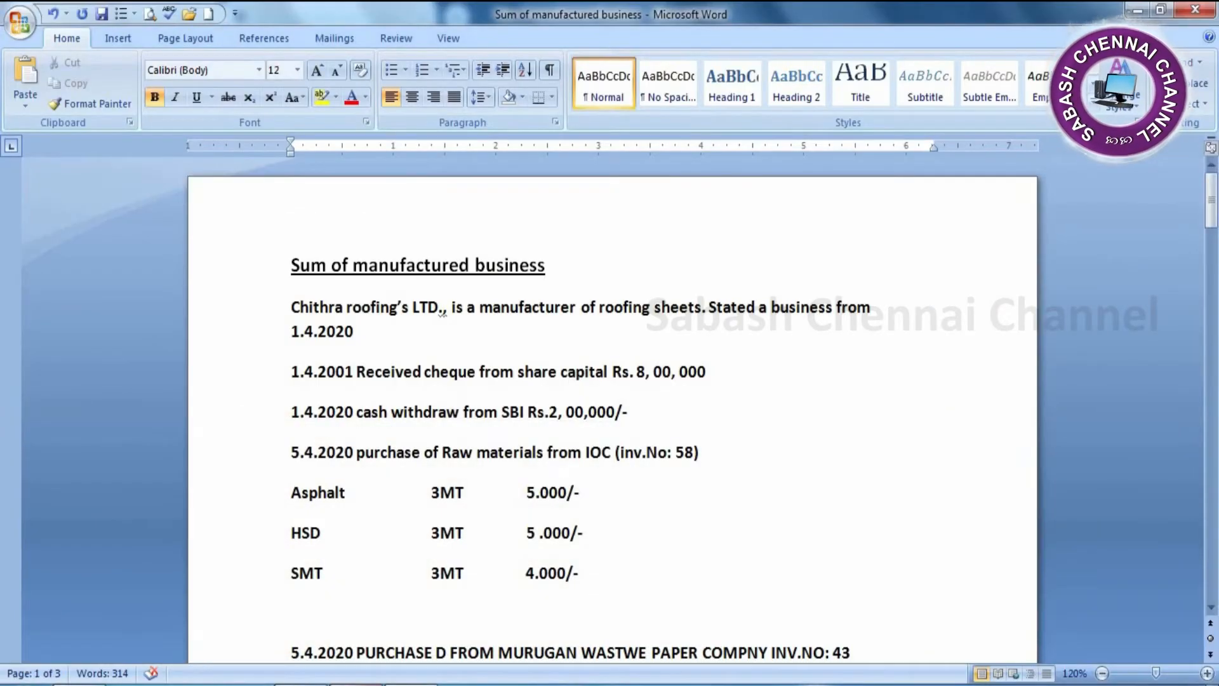
key(alt+Tab)
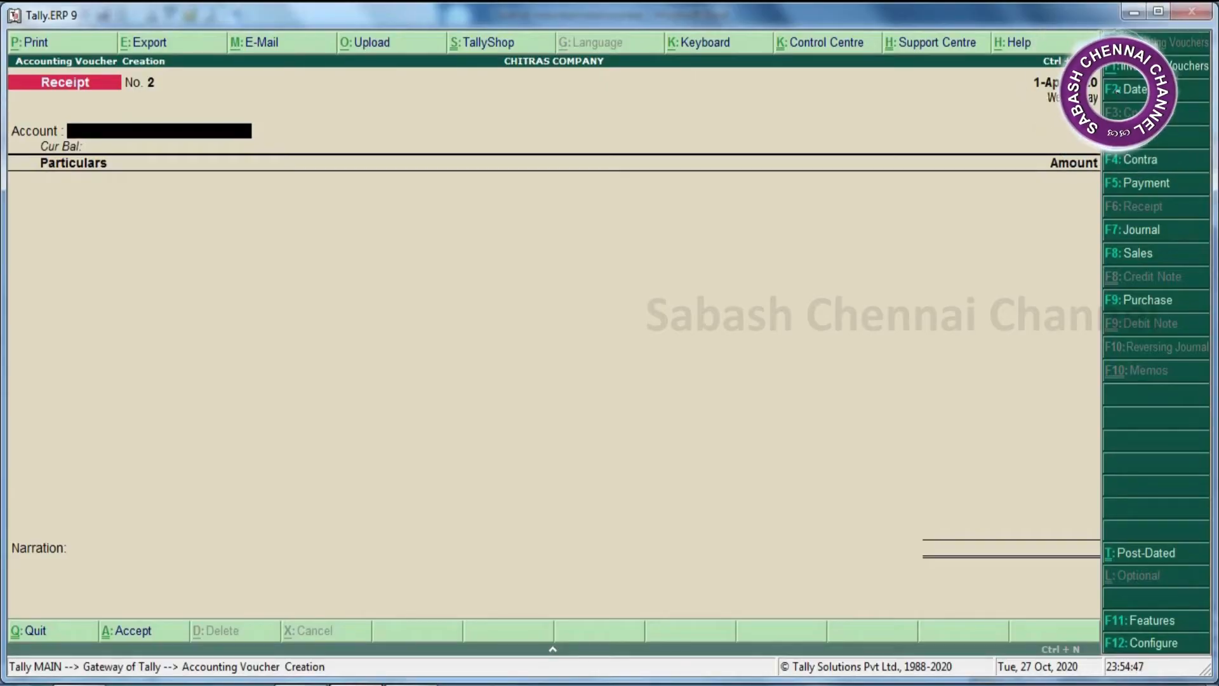
key(F4)
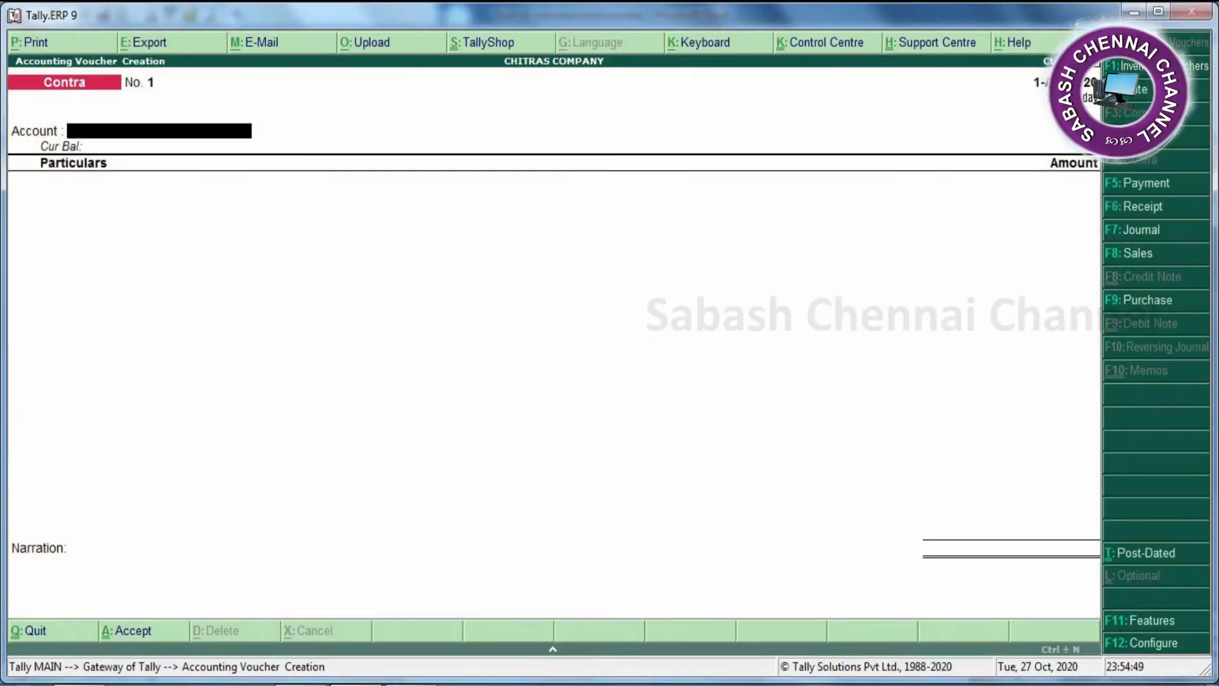
text(C)
key(Return)
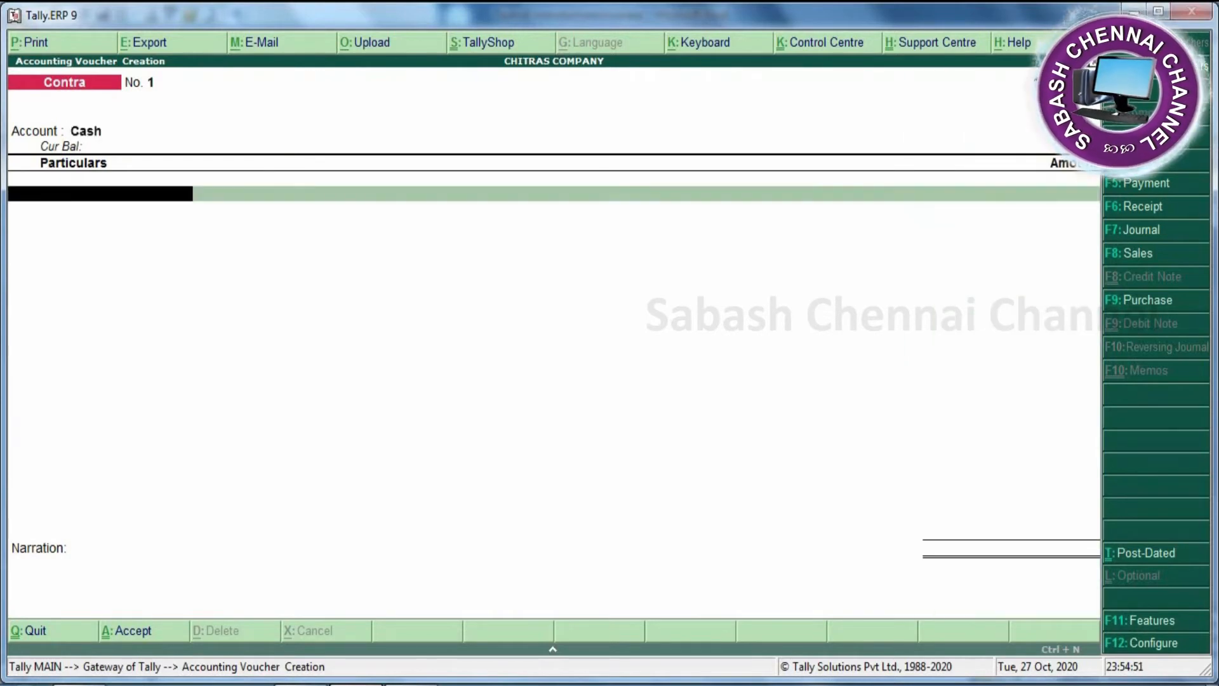
text(Sb)
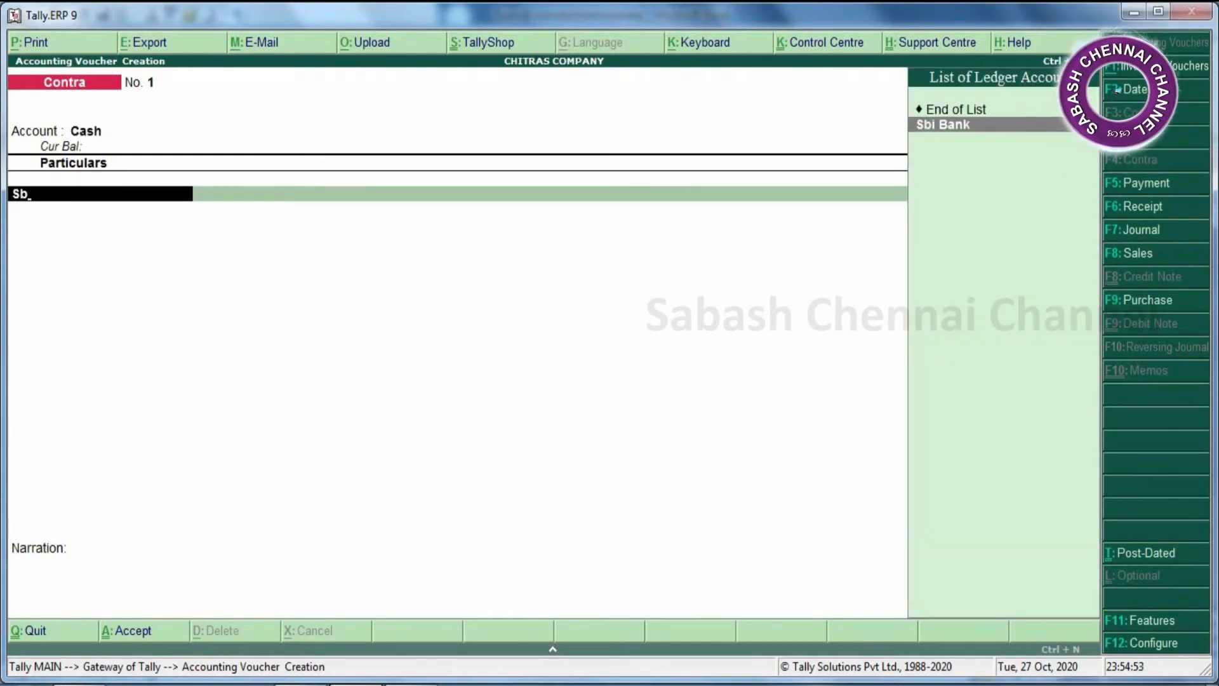
key(Return)
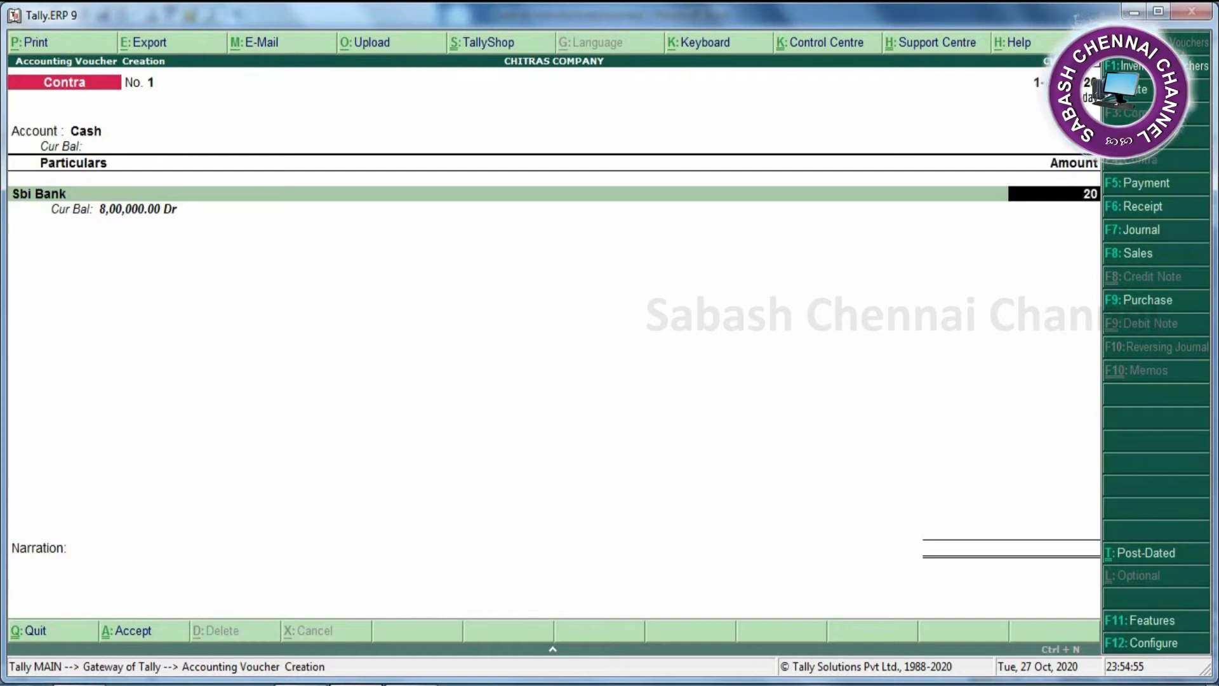
key(Return)
key(Return)
key(Return)
key(Return)
key(Return)
key(Return)
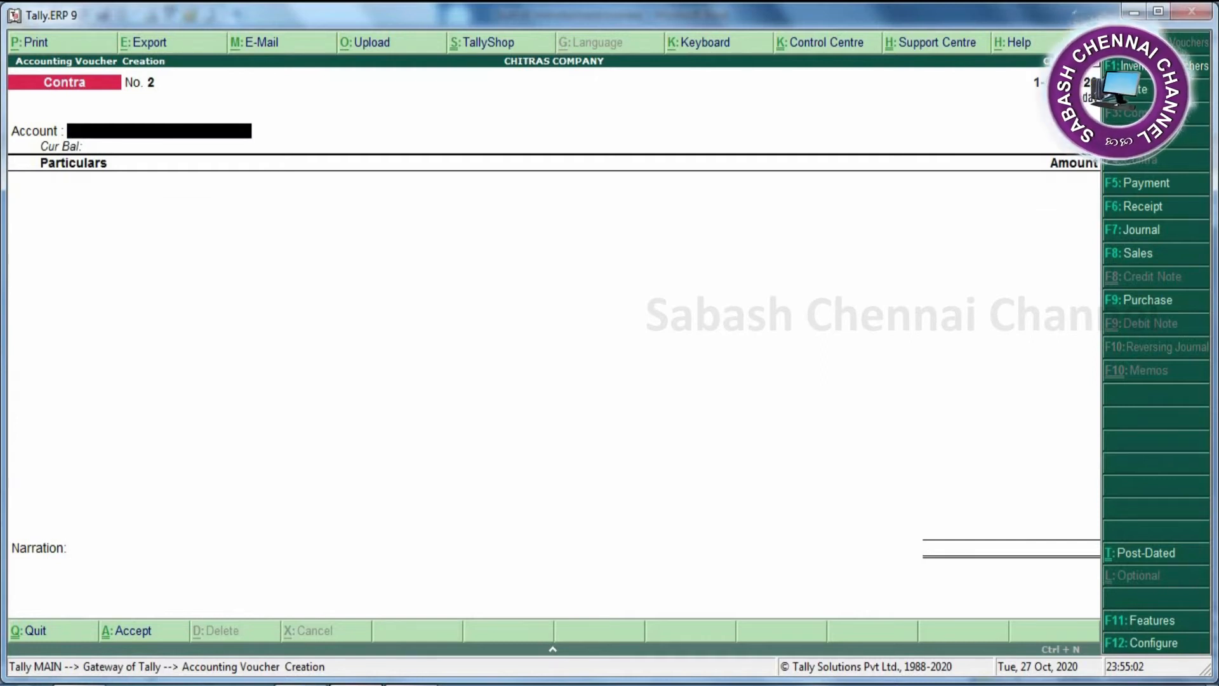
Step: Check the IOC purchase in Word and start a Tally.ERP 9 Purchase voucher with supplier invoice no. 58, party IOC and ledger Credit Purchase
click(411, 684)
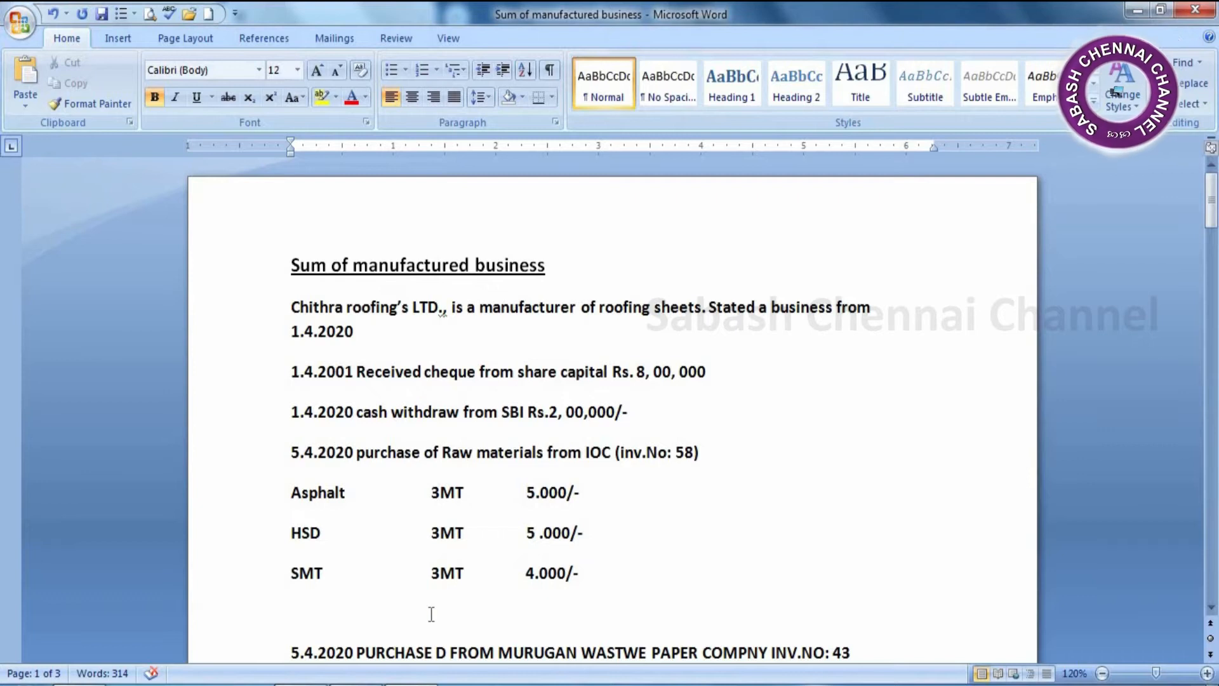
click(357, 685)
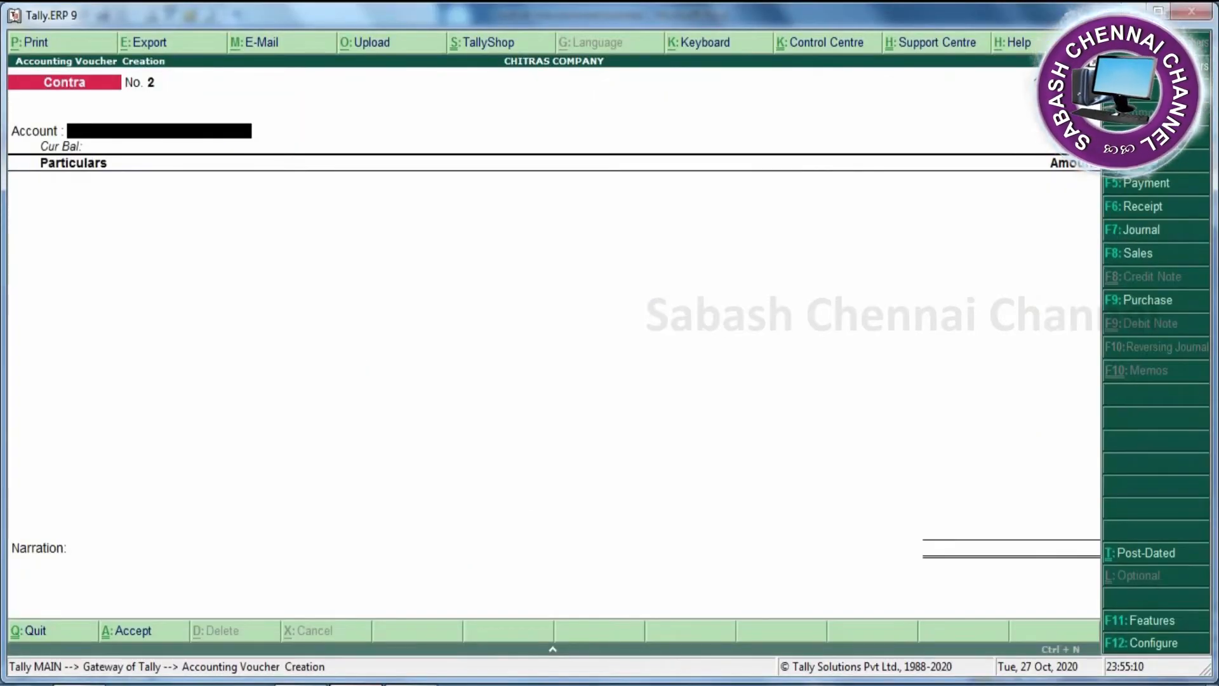
key(F9)
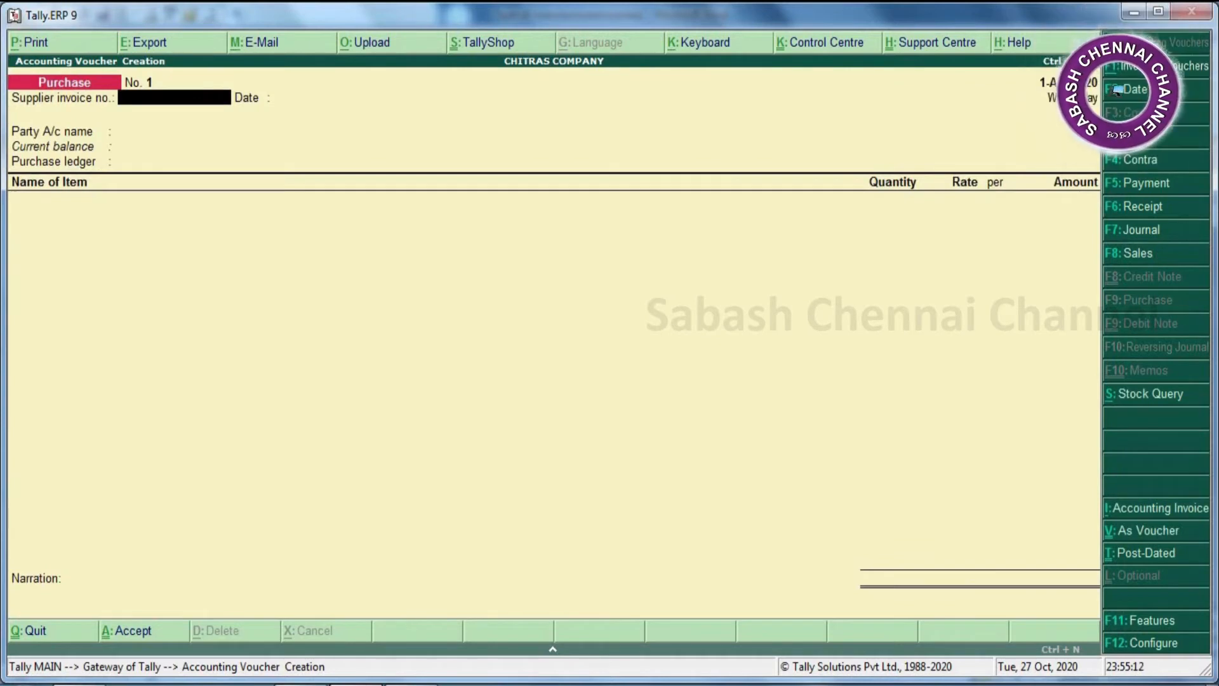
text(58)
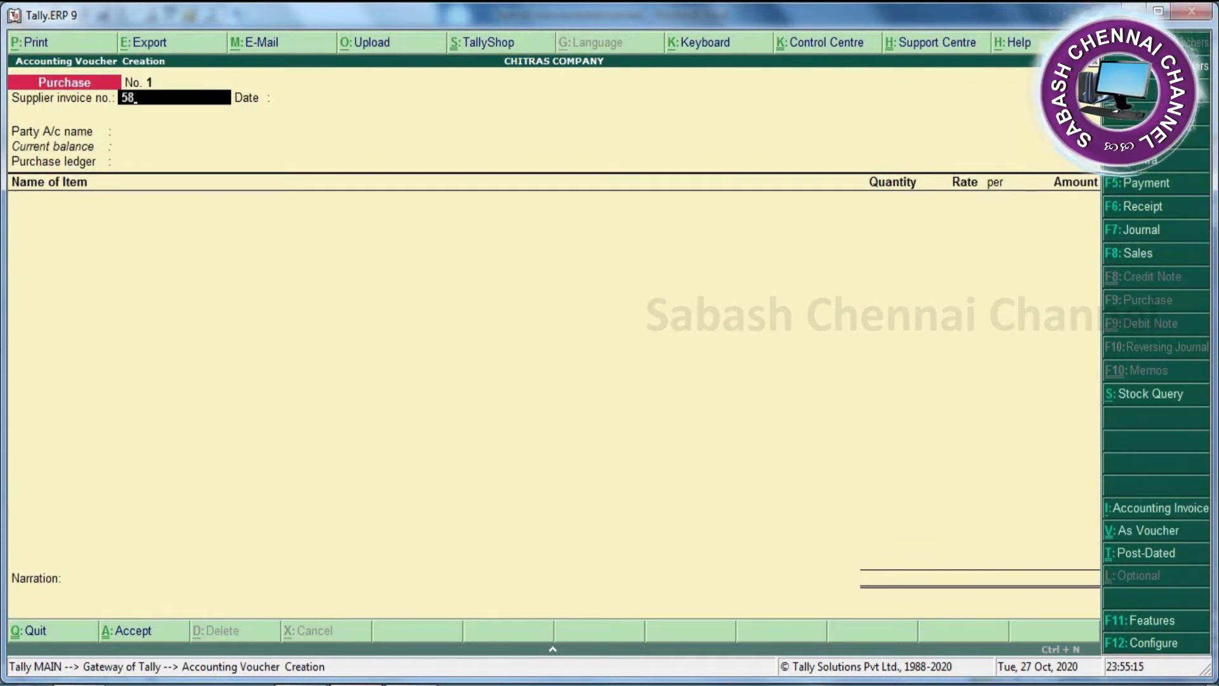
key(Return)
key(Return)
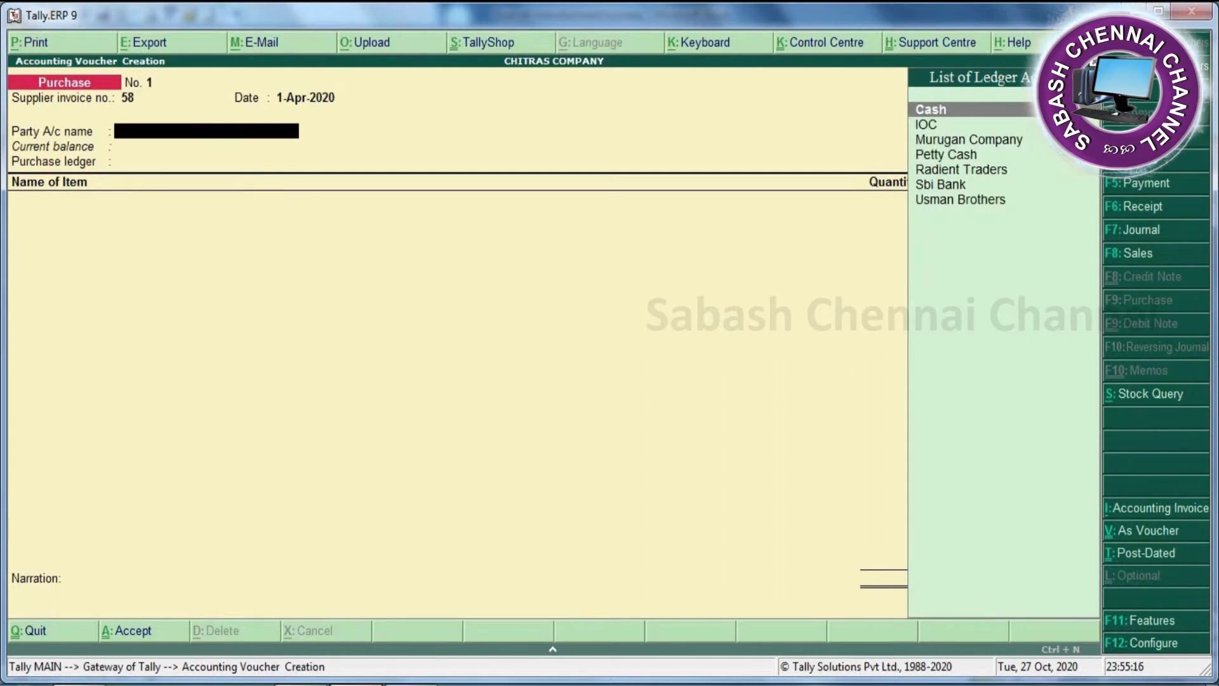
key(Down)
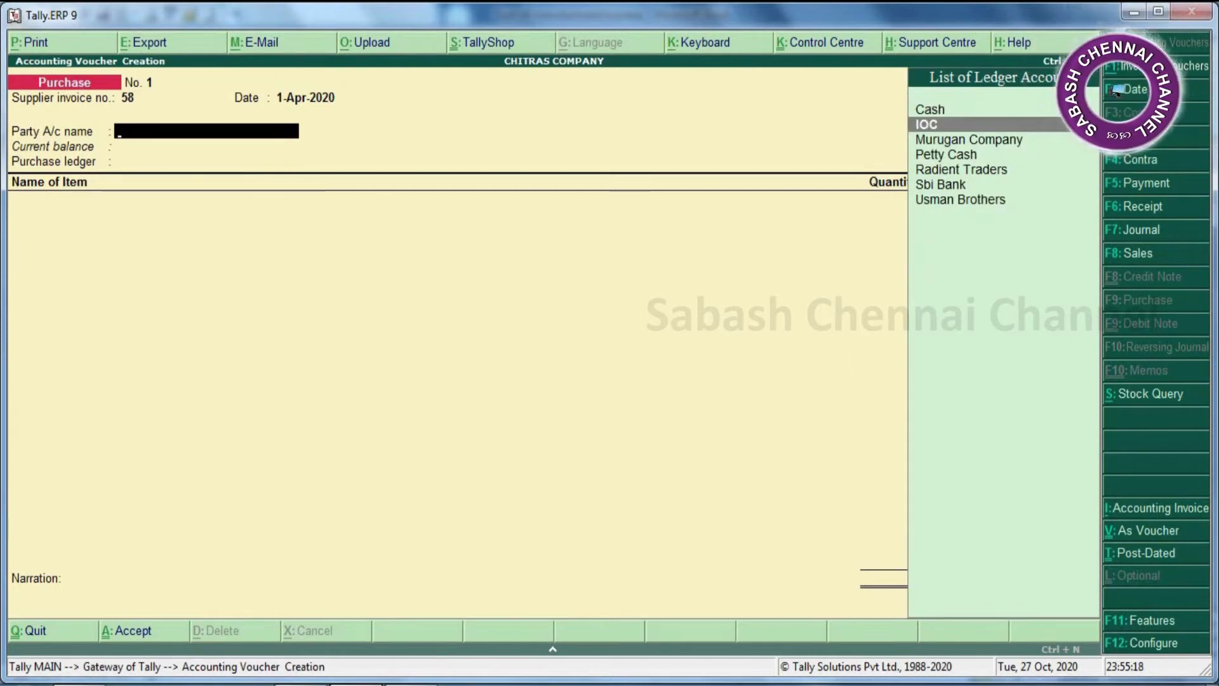
key(Return)
key(Return)
key(BackSpace)
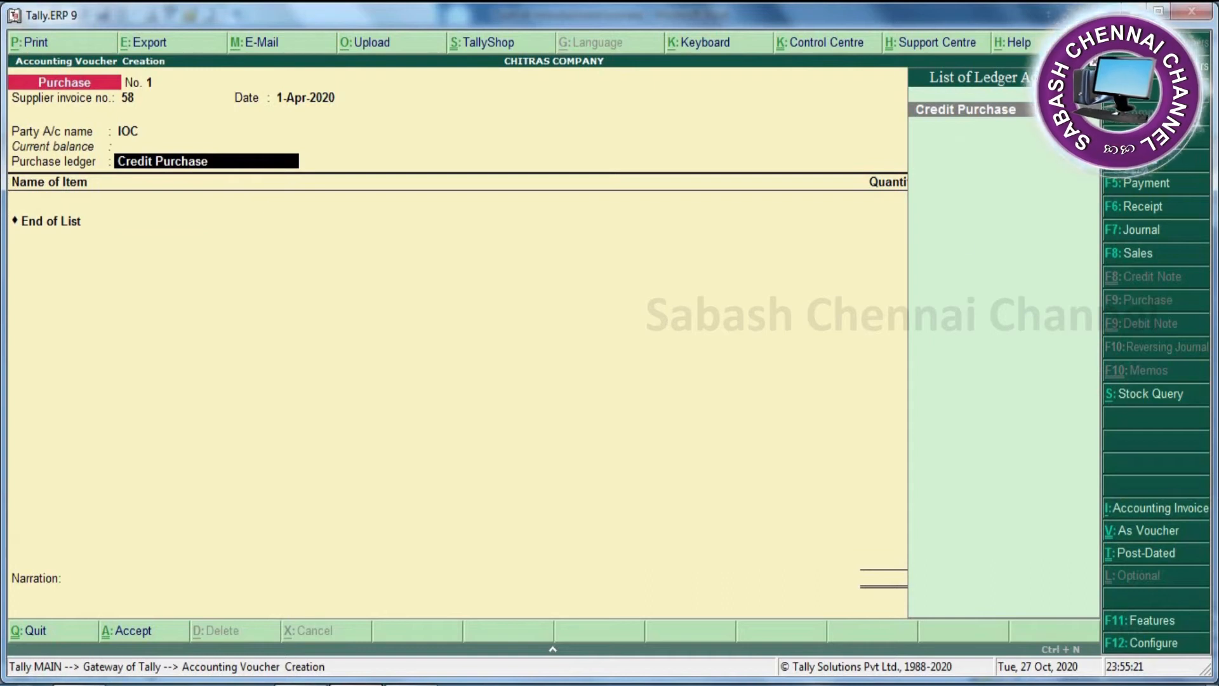
key(Return)
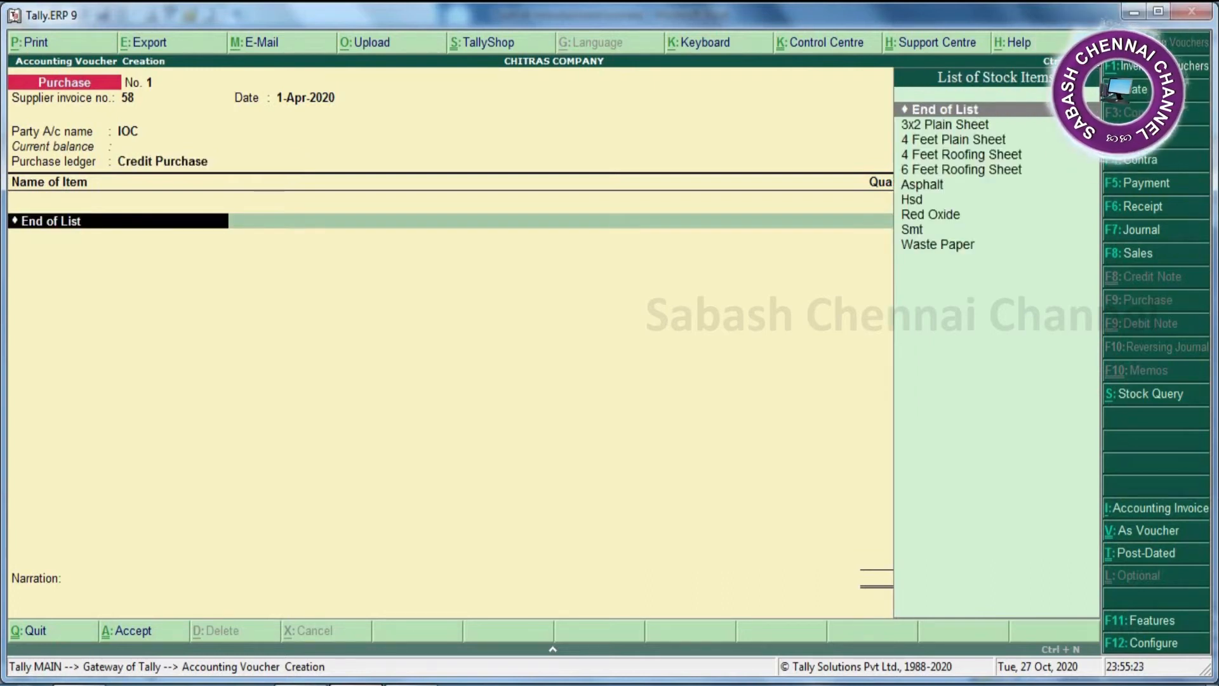
Step: Add the stock item Asphalt with quantity 3 Mt at a rate of 5,000, checking the rate in the Word document
click(939, 186)
click(939, 185)
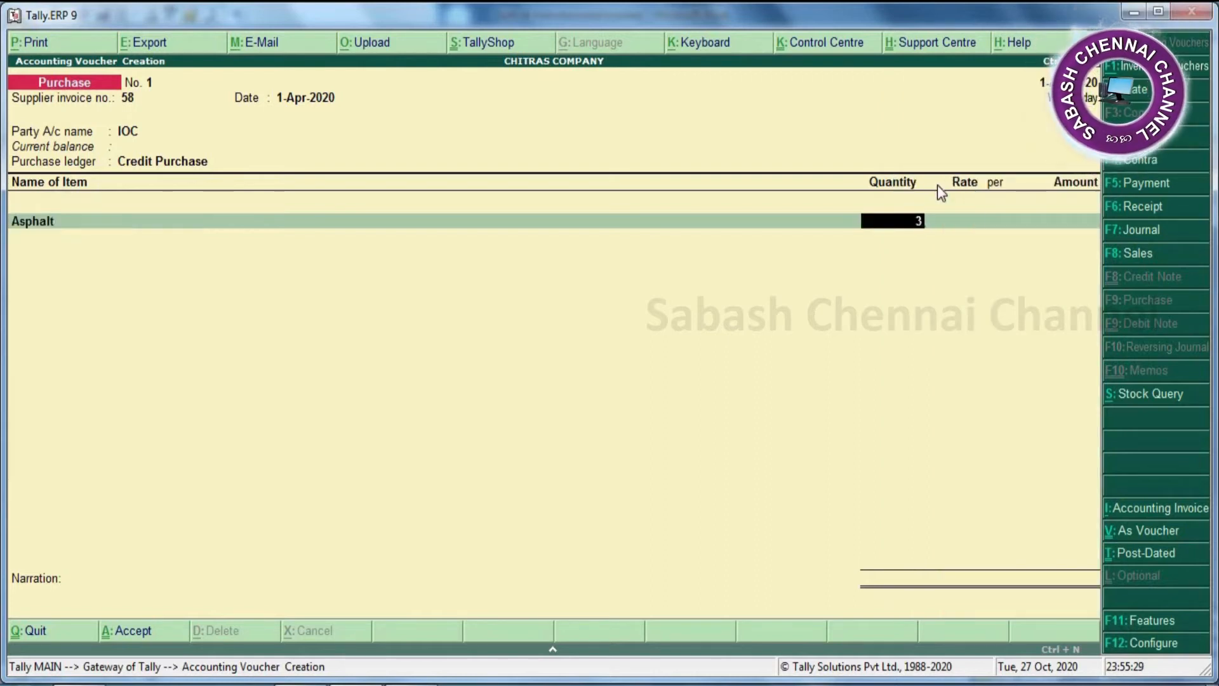
key(Return)
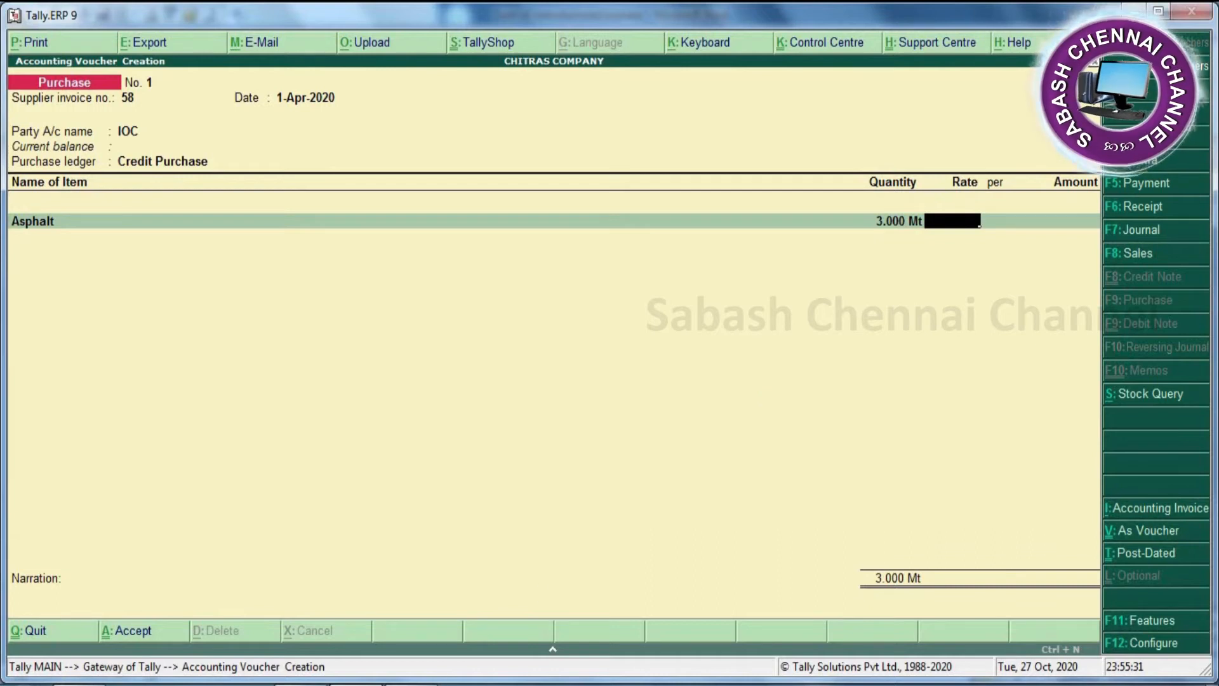
key(alt+Tab)
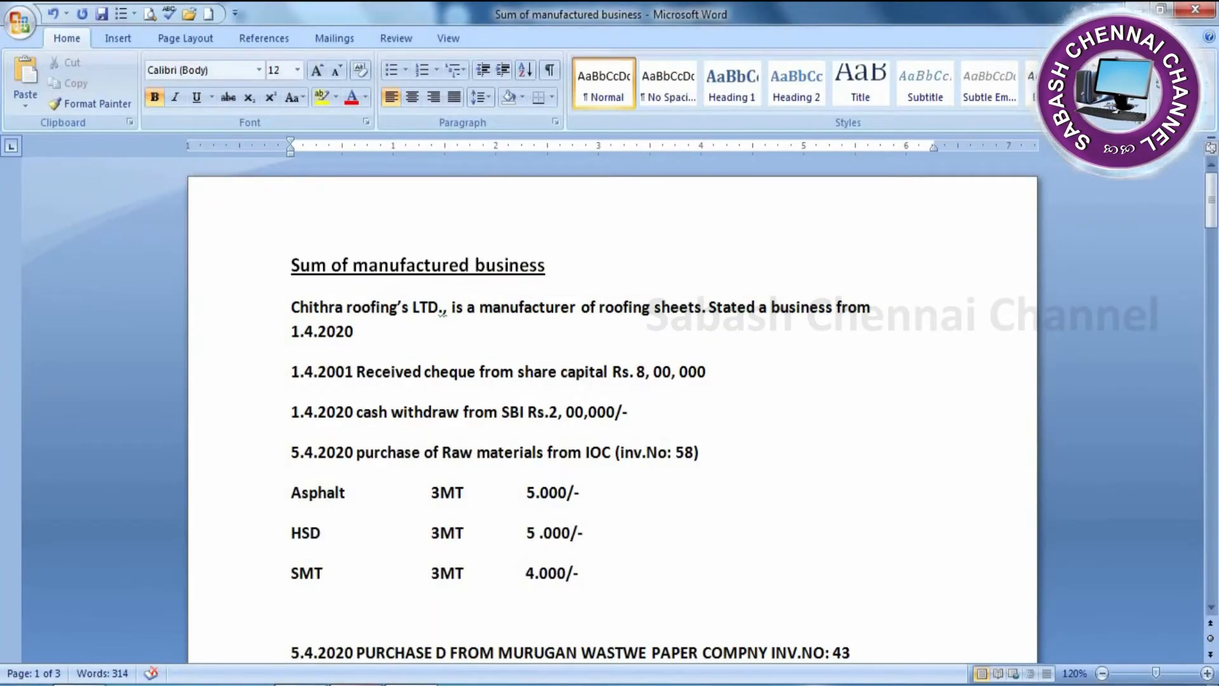
key(alt+Tab)
text(5)
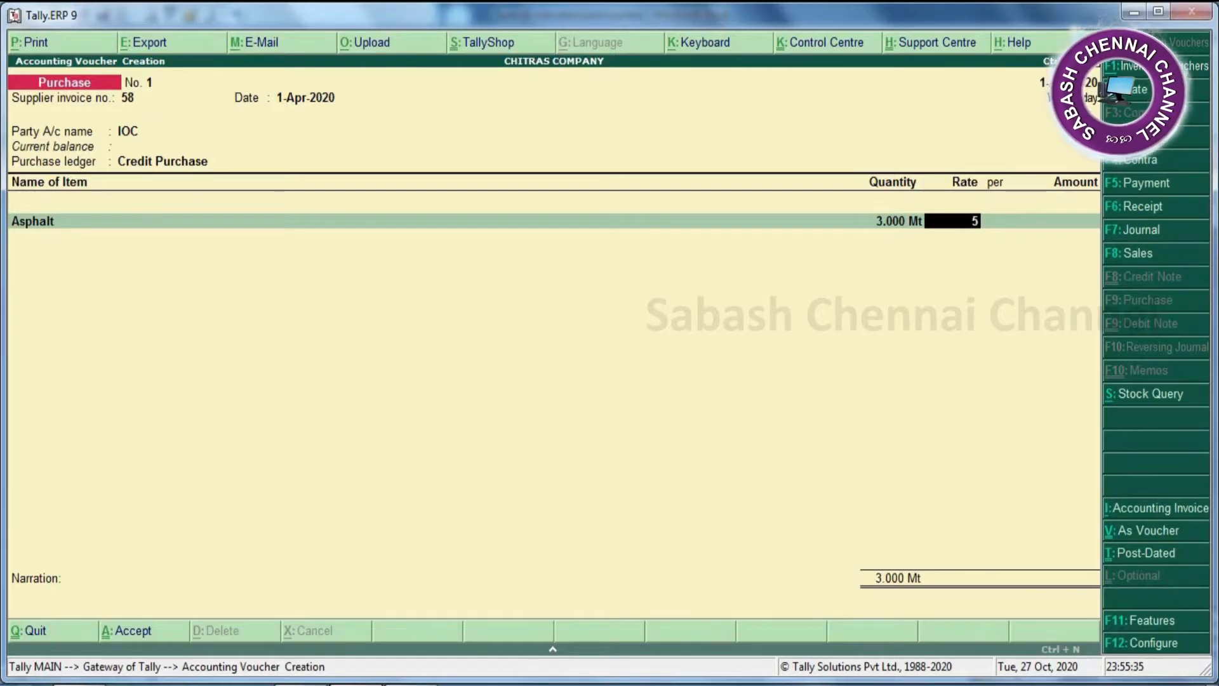
text(,000)
key(Return)
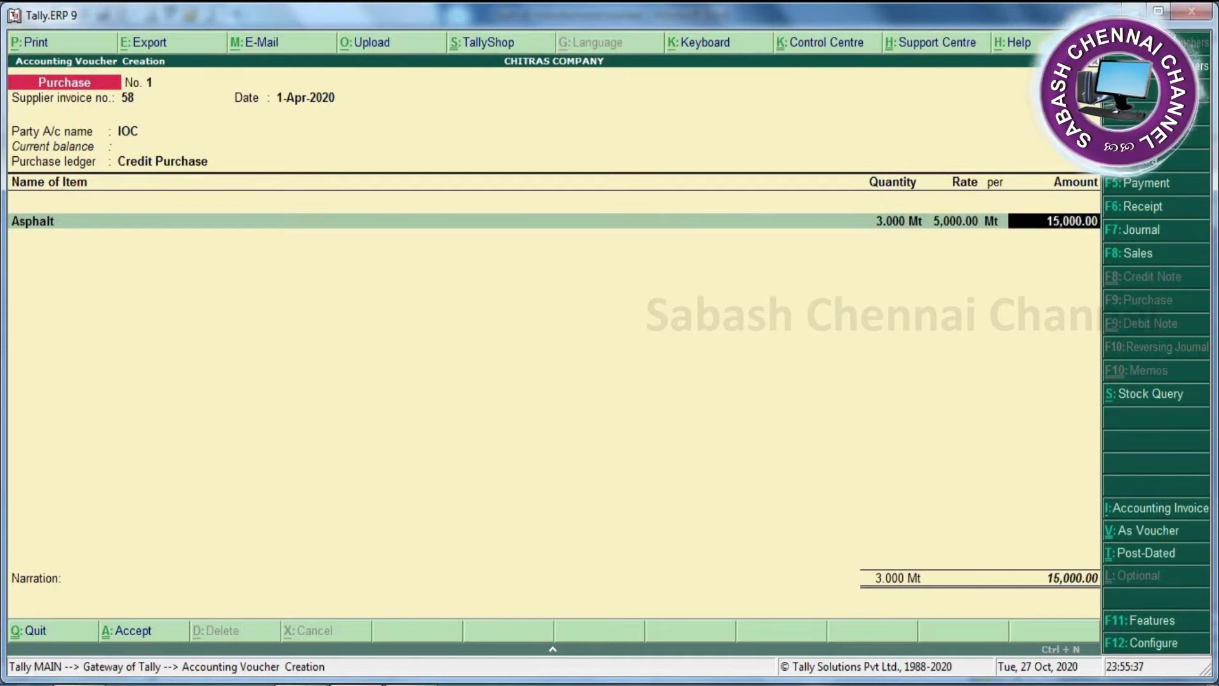
key(Return)
Step: Check the next raw material in the Word document and add Hsd with quantity 3 Mt at a rate of 5,000
key(alt+Tab)
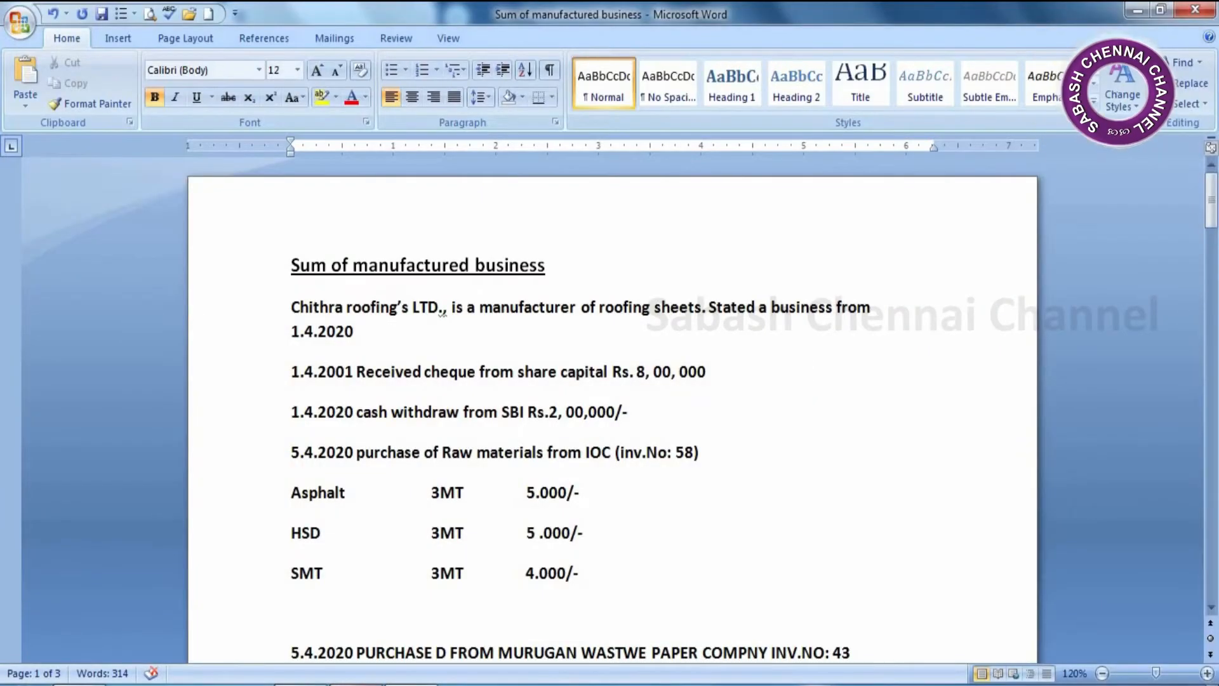
key(alt+Tab)
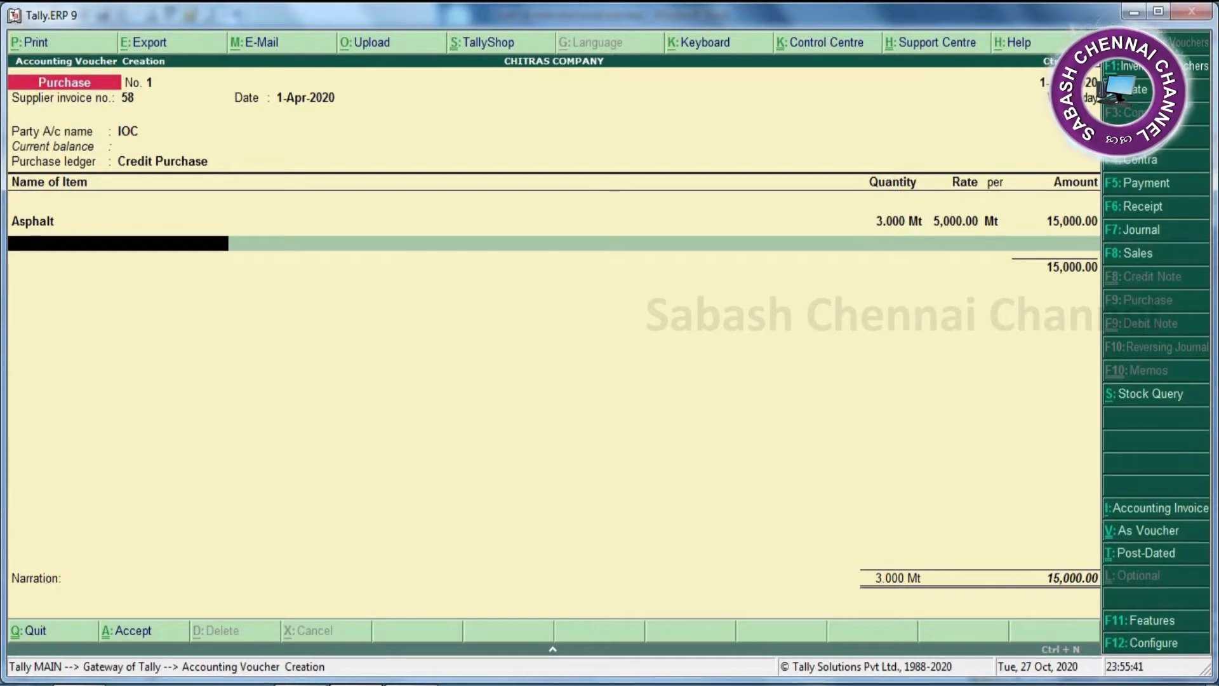
text(H)
key(Return)
text(3)
key(Return)
text(5000)
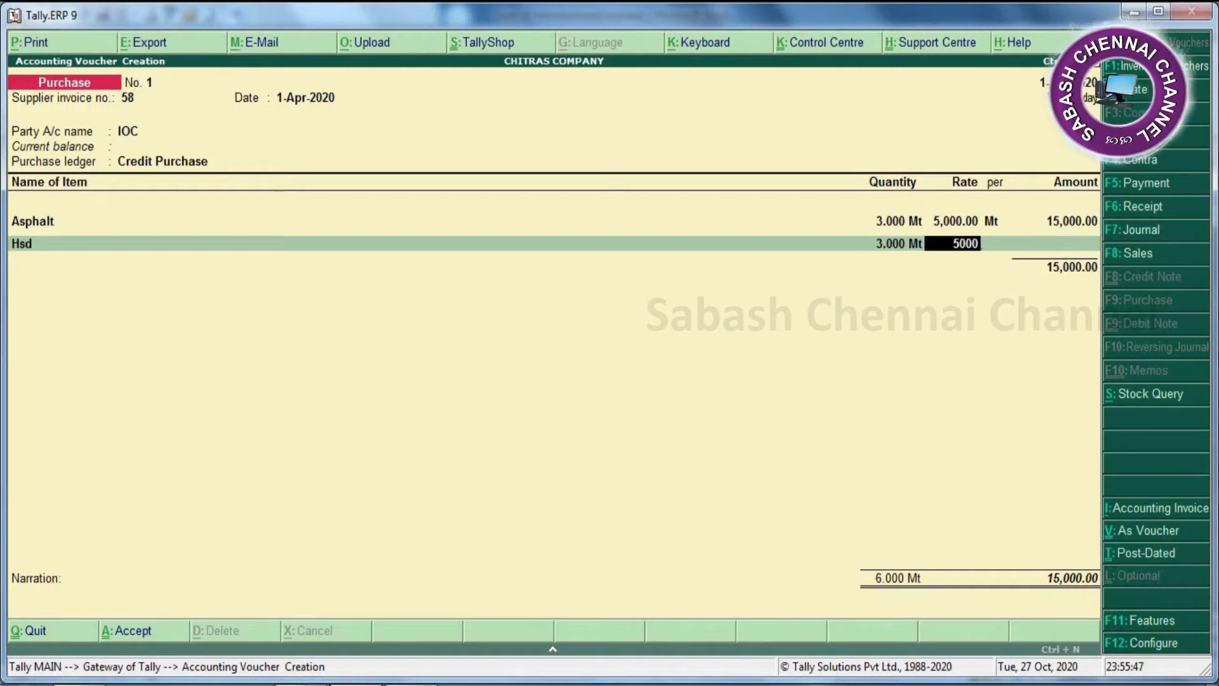
key(Return)
key(Return)
Step: Add Smt with quantity 3 Mt at a rate of 4,000, checking the Word document, and save the IOC purchase voucher without a narration
text(Smt)
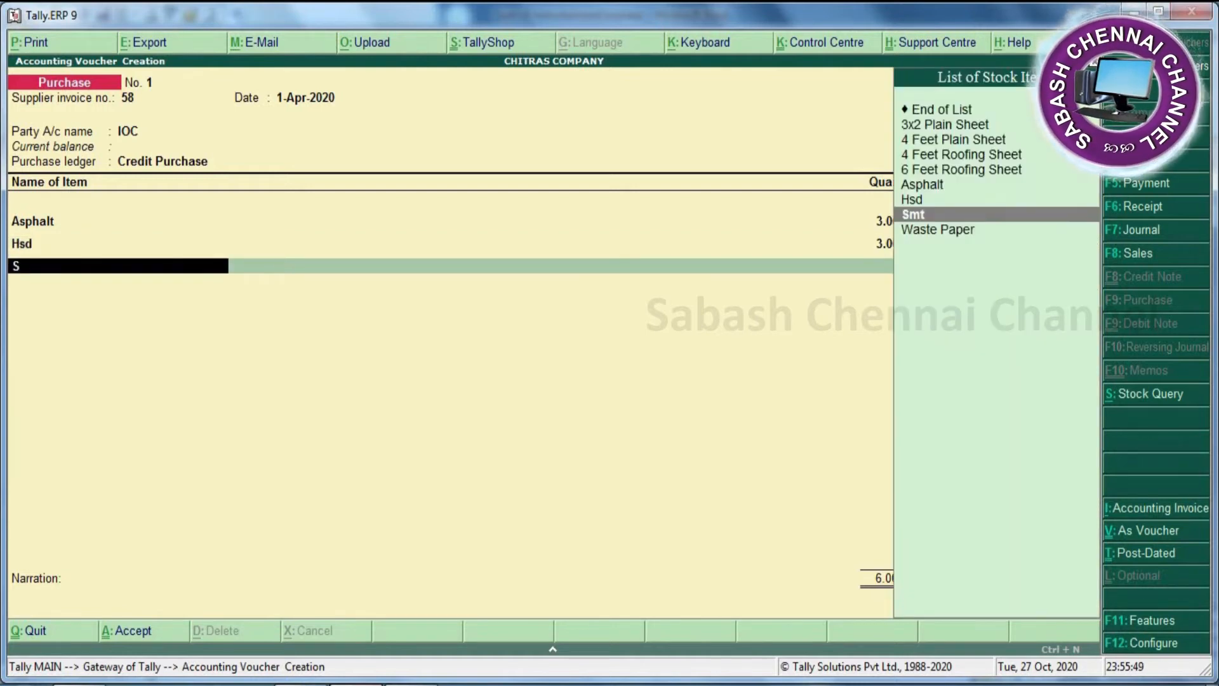
key(Return)
key(alt+Tab)
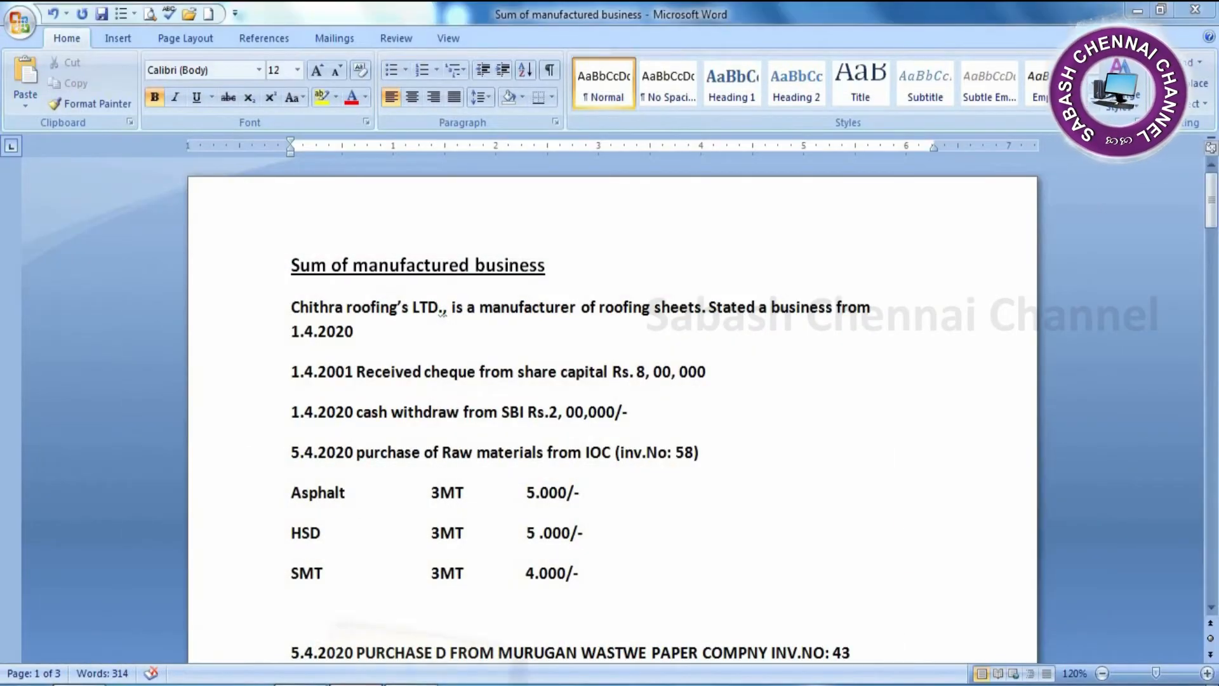
key(alt+Tab)
text(3)
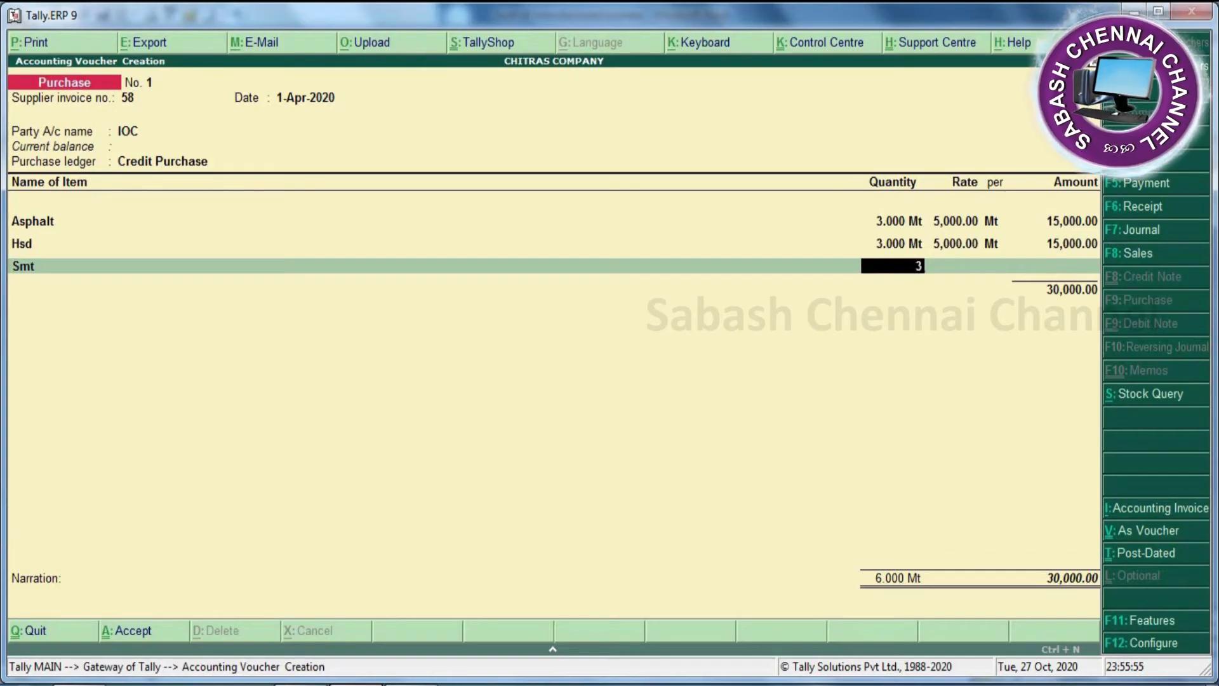
key(Return)
text(4000)
key(Return)
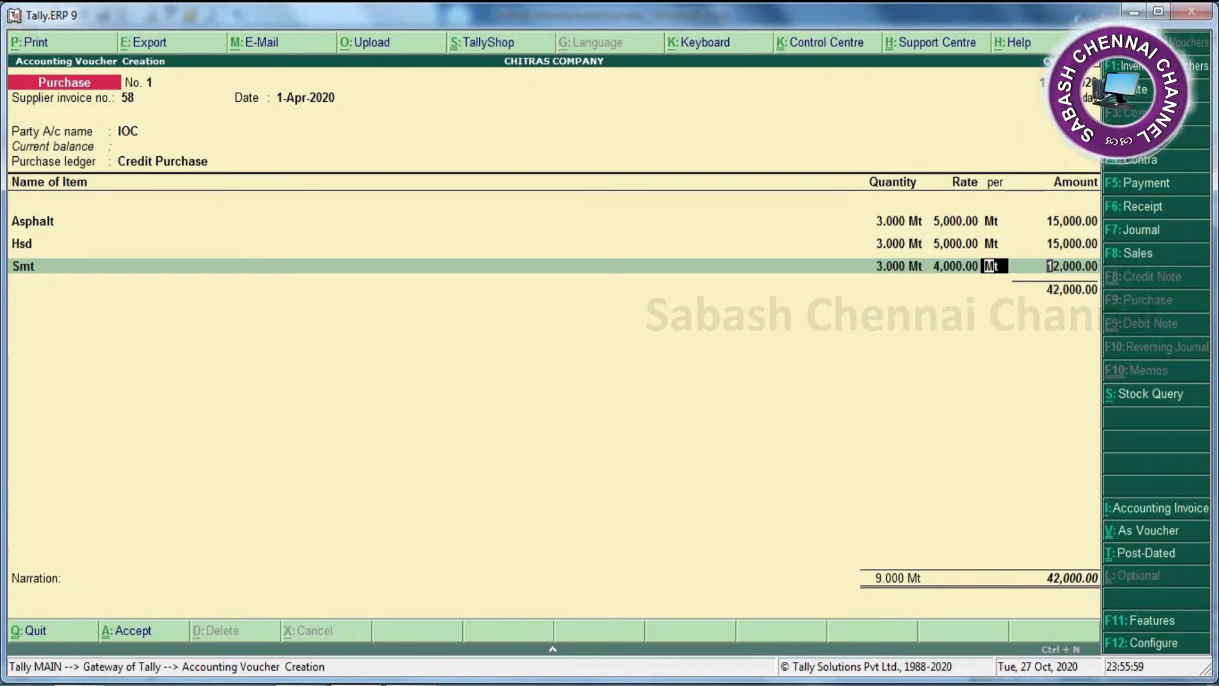
key(Return)
key(Return)
key(Return)
key(Return)
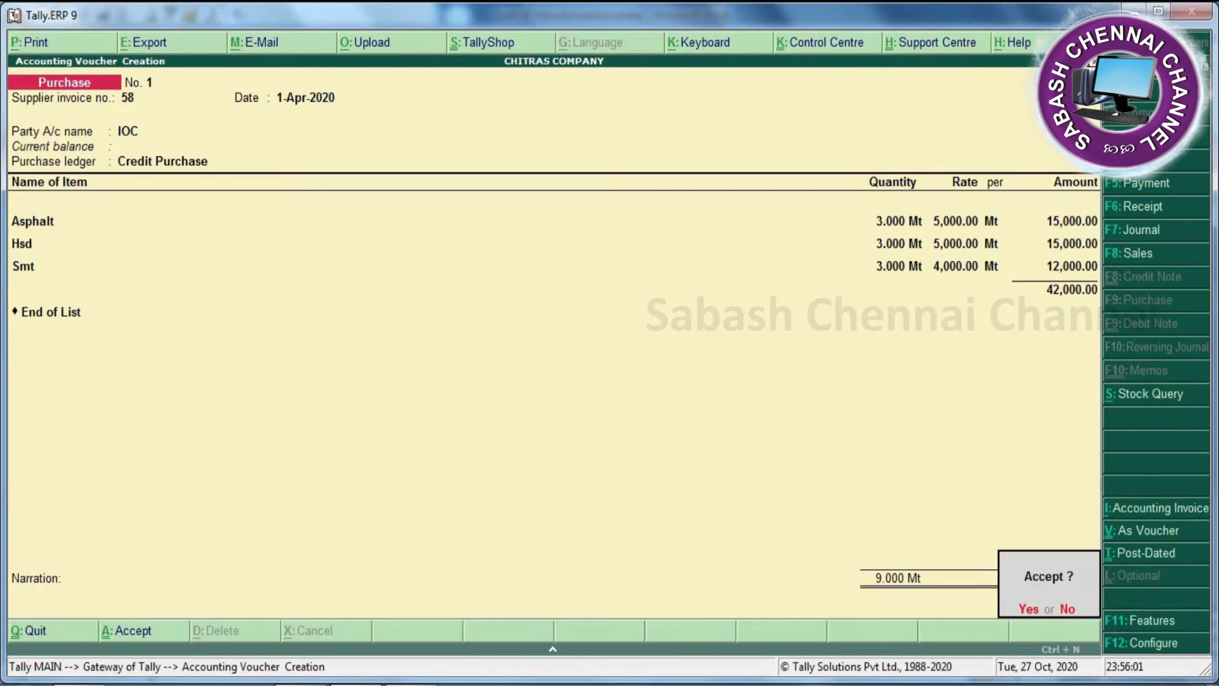
key(Return)
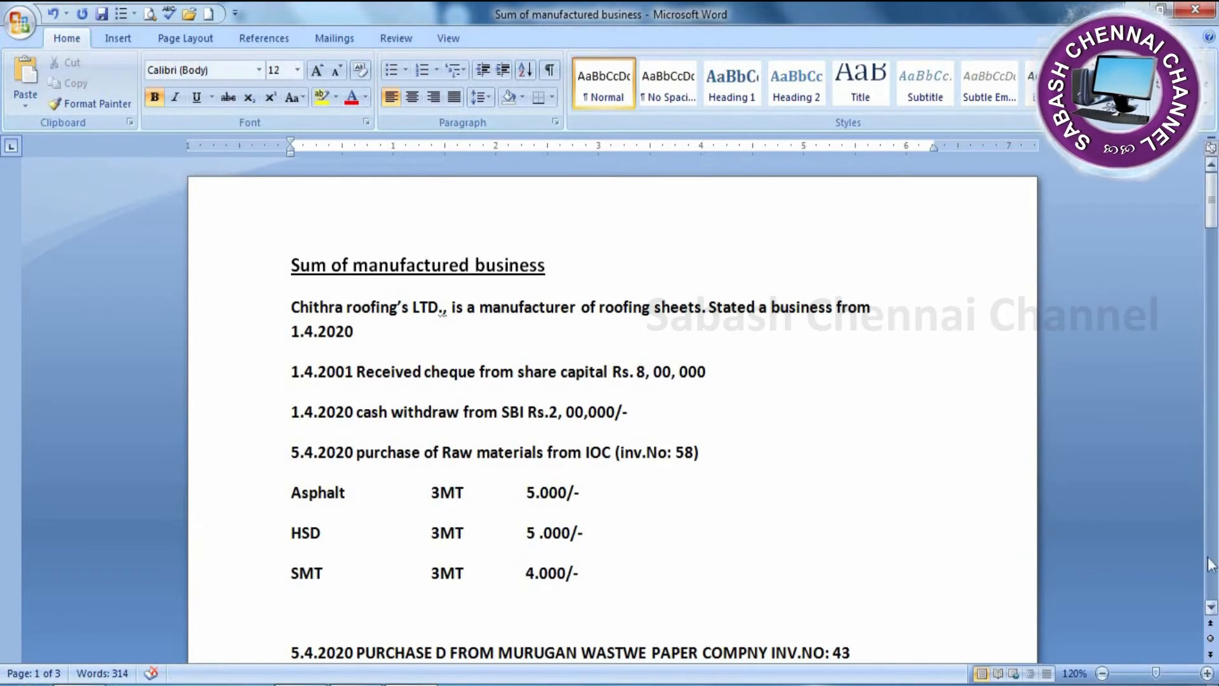
Step: Look up the Murugan waste paper purchase after the IOC entry in the Word problem, checking its invoice number and item details
click(1211, 597)
click(1210, 597)
click(1211, 597)
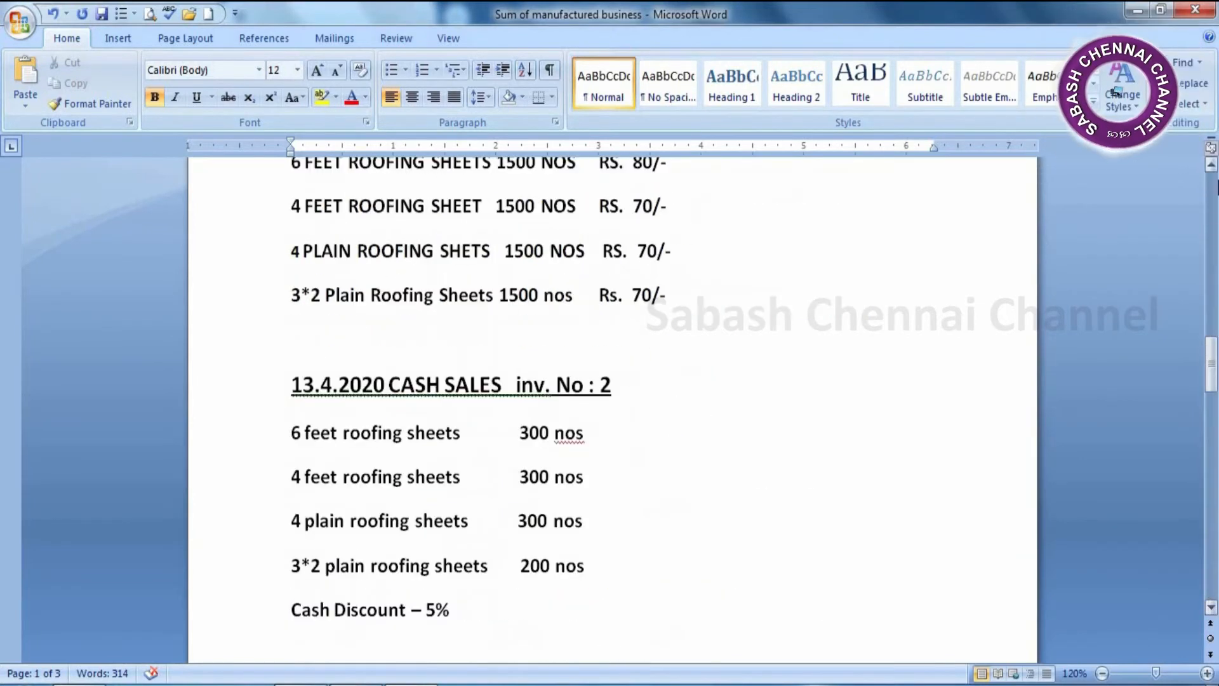
click(1212, 167)
click(1212, 167)
click(1212, 167)
click(1212, 166)
click(1211, 167)
click(1212, 166)
click(1212, 166)
click(1211, 167)
click(1212, 166)
click(1212, 166)
click(1211, 167)
click(1212, 167)
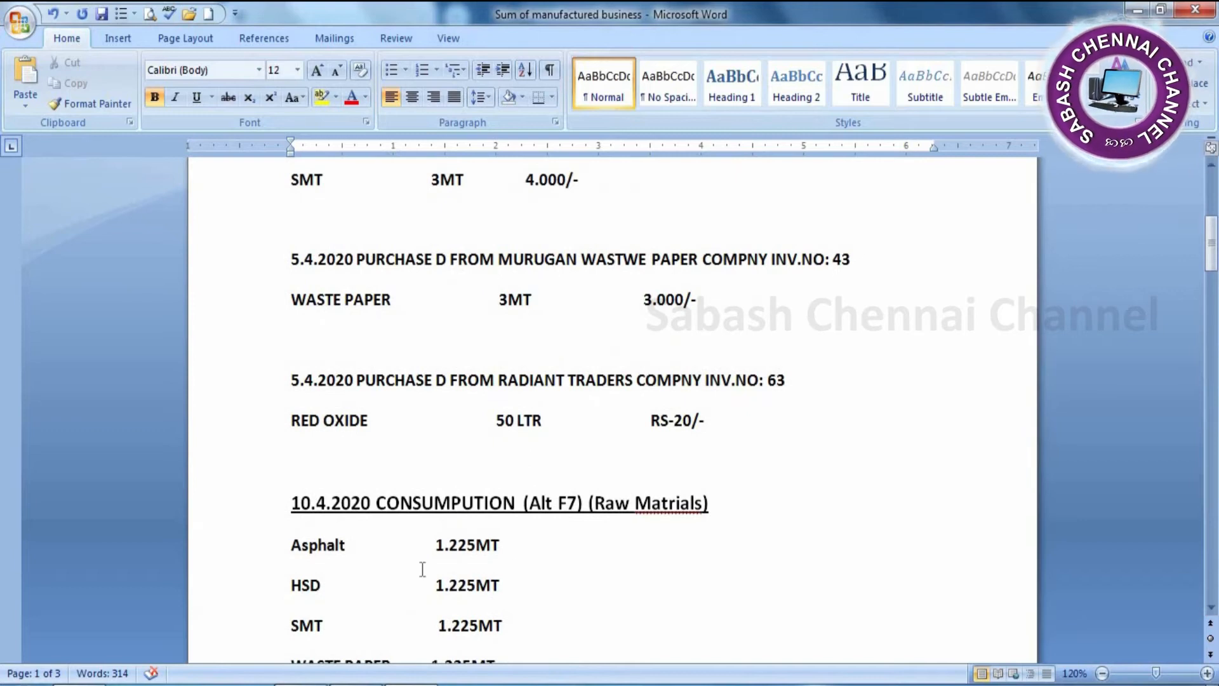
Step: Switch to Tally.ERP 9 and enter supplier invoice no. 43 and party Murugan Company in the new Purchase voucher
key(alt+Tab)
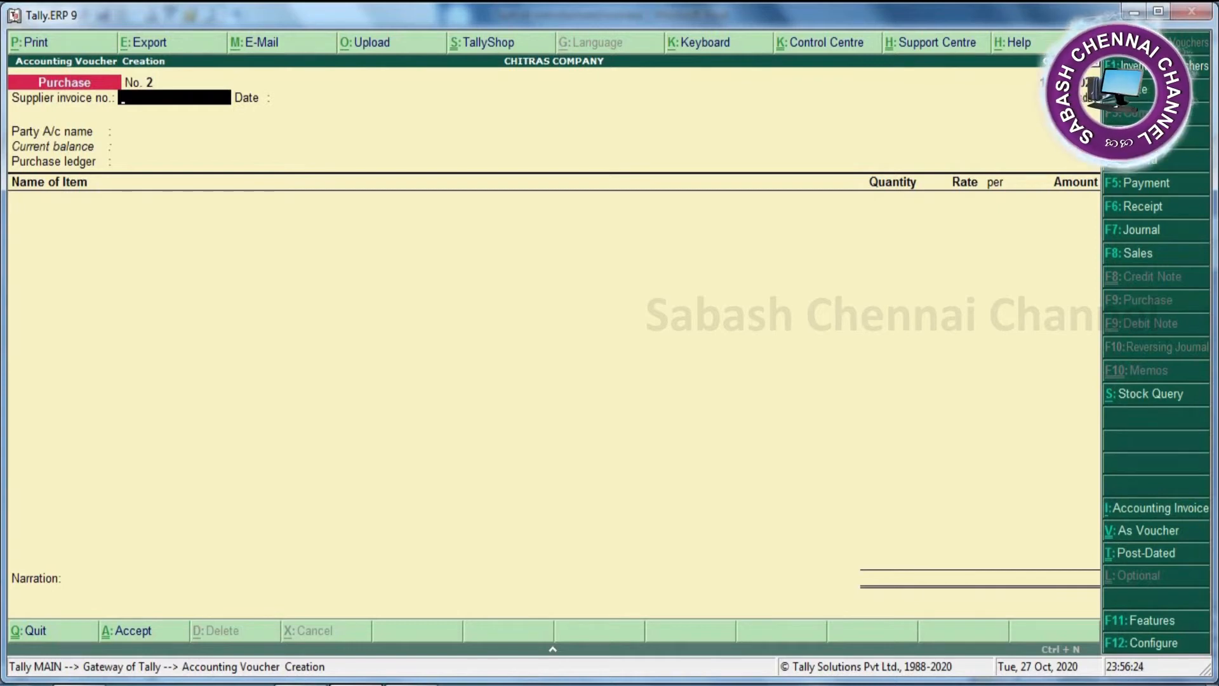
text(43)
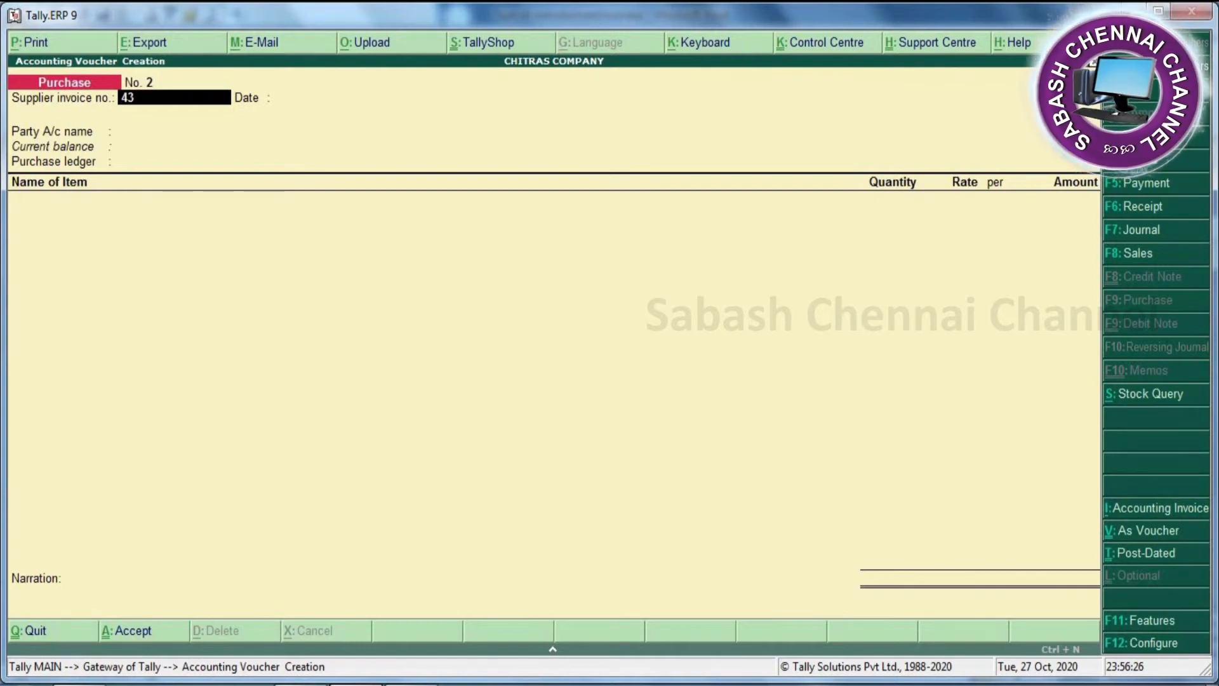
key(Return)
key(Return)
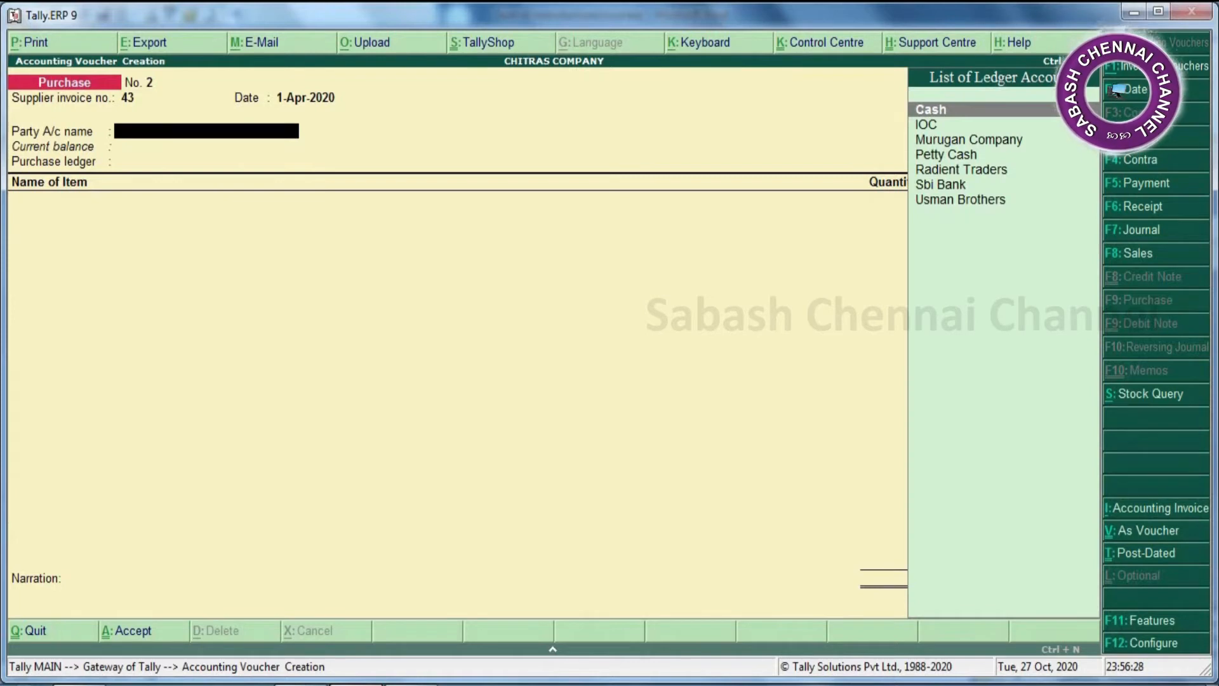
key(Down)
key(Down)
key(Return)
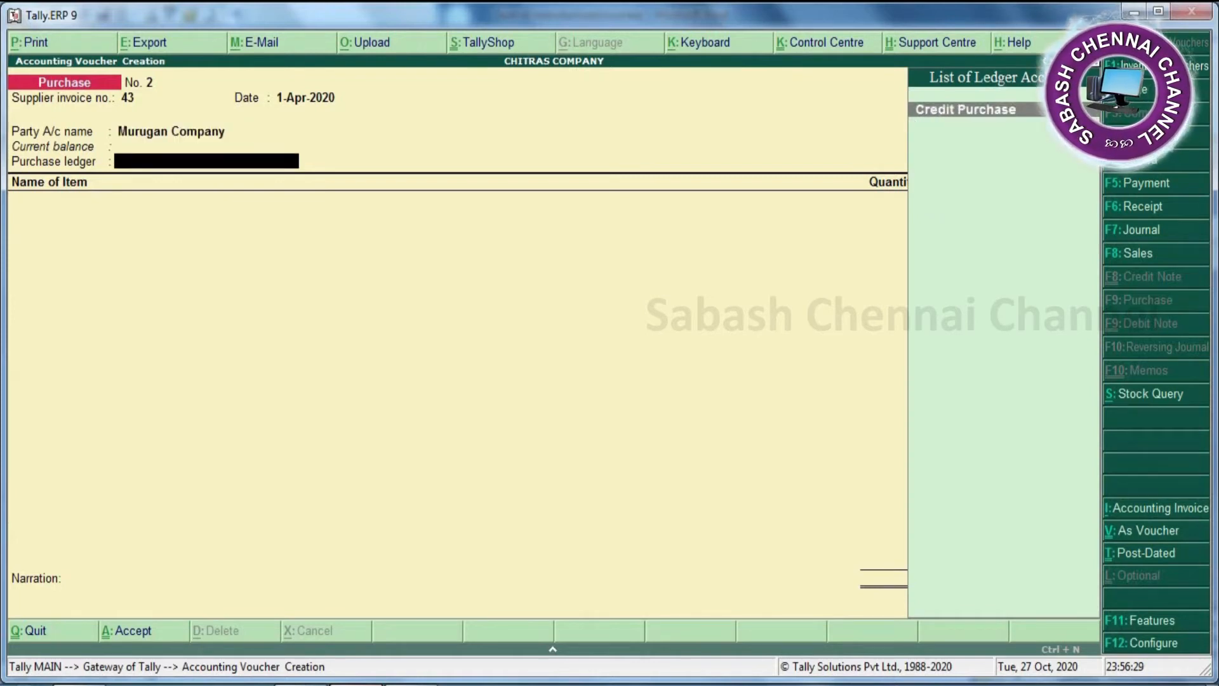
Step: Choose Credit Purchase as the purchase ledger and add Waste Paper as the voucher item
key(Return)
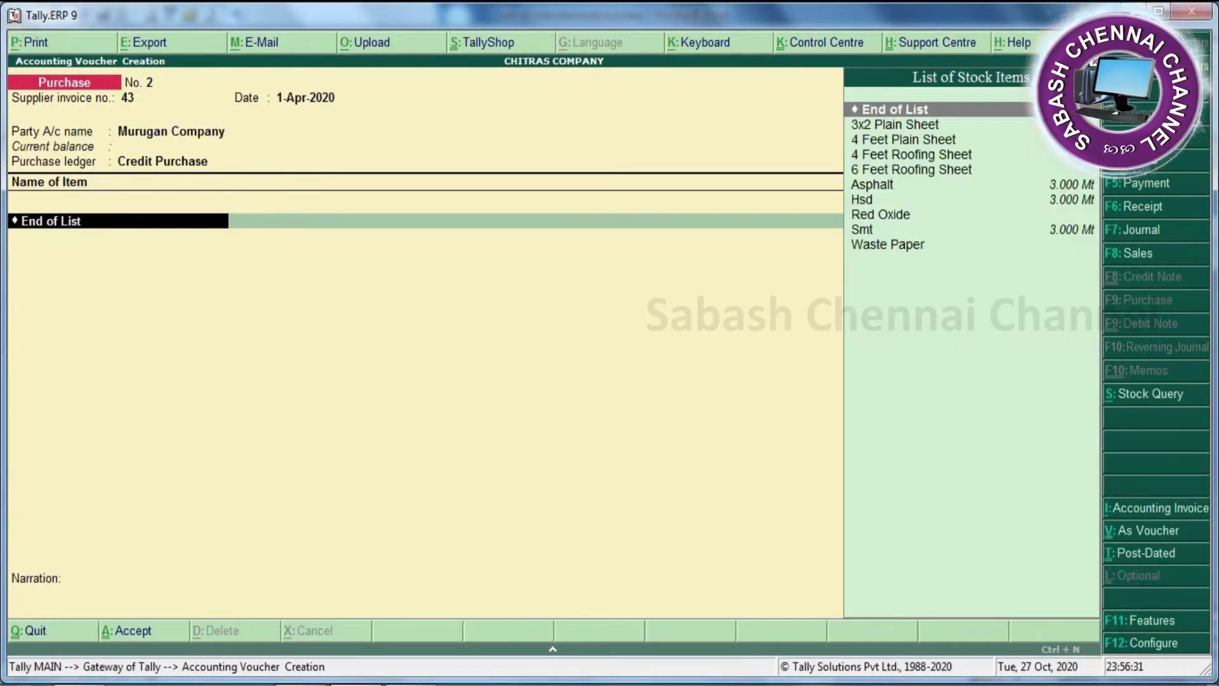
key(Down)
key(Down)
key(Down)
key(Down)
key(Down)
key(Down)
key(Down)
key(Down)
key(Down)
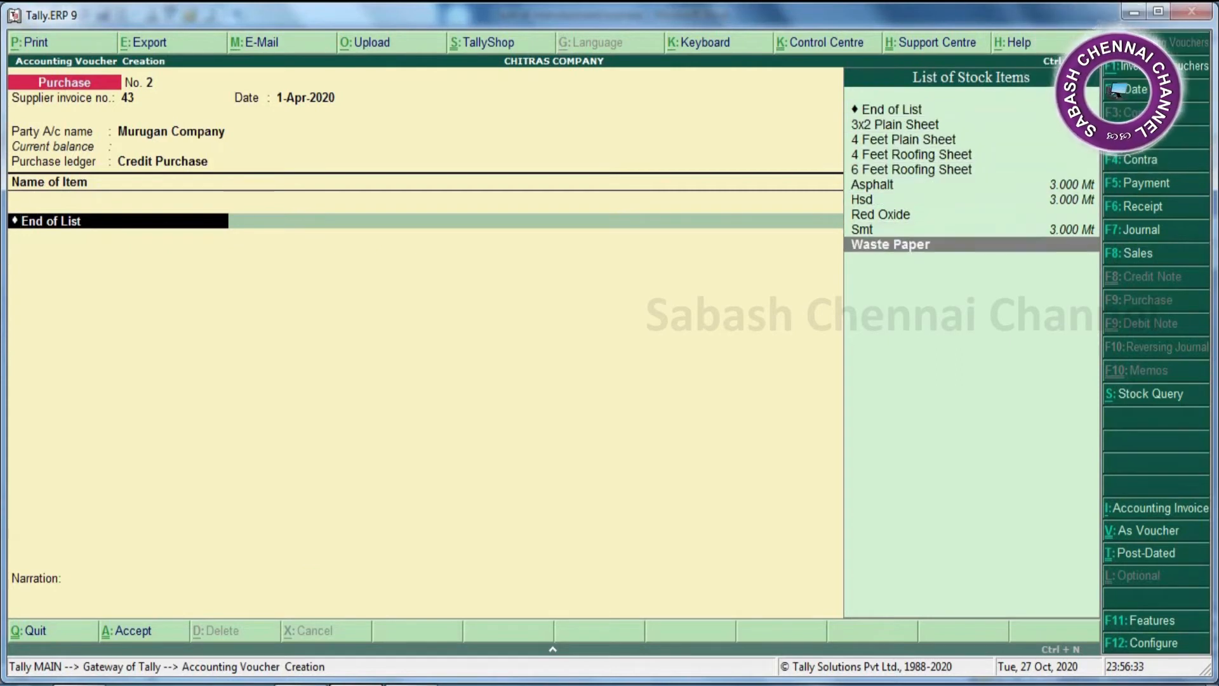
key(Return)
Step: Enter a quantity of 3 Mt at a rate of 3,000 for Waste Paper and save the purchase voucher
text(3)
key(alt+Tab)
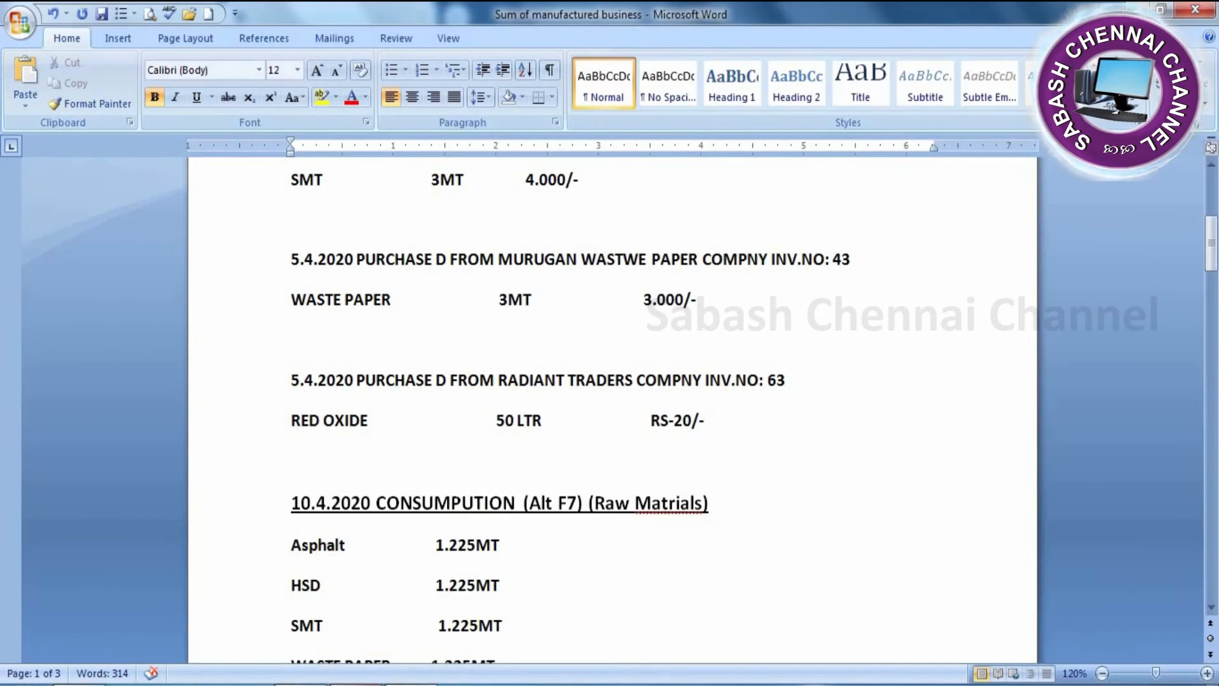
key(alt+Tab)
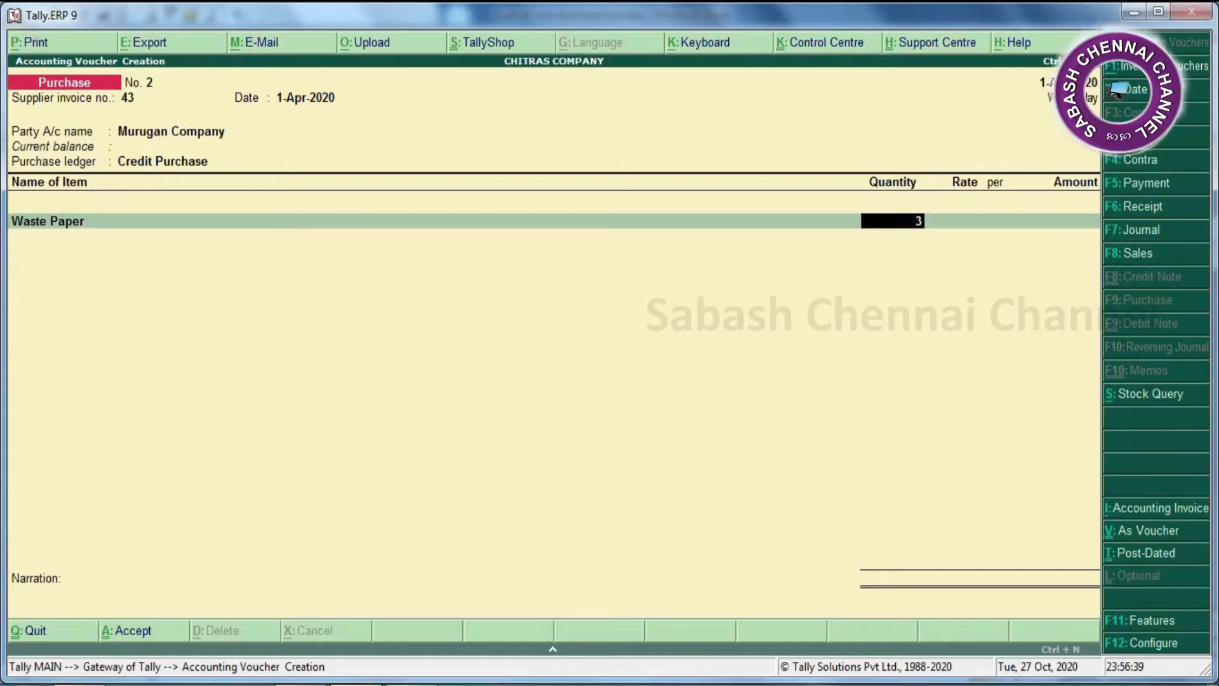
key(Return)
text(3000)
key(Return)
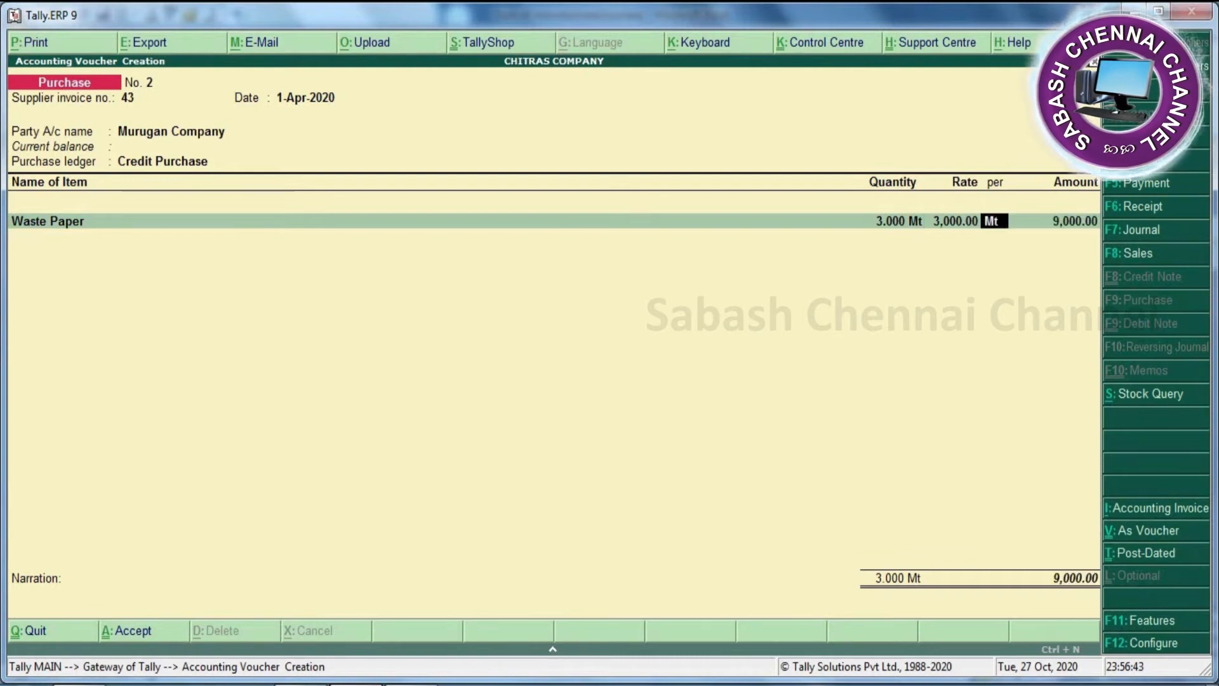
key(Return)
key(Return)
key(Return)
key(Return)
key(Return)
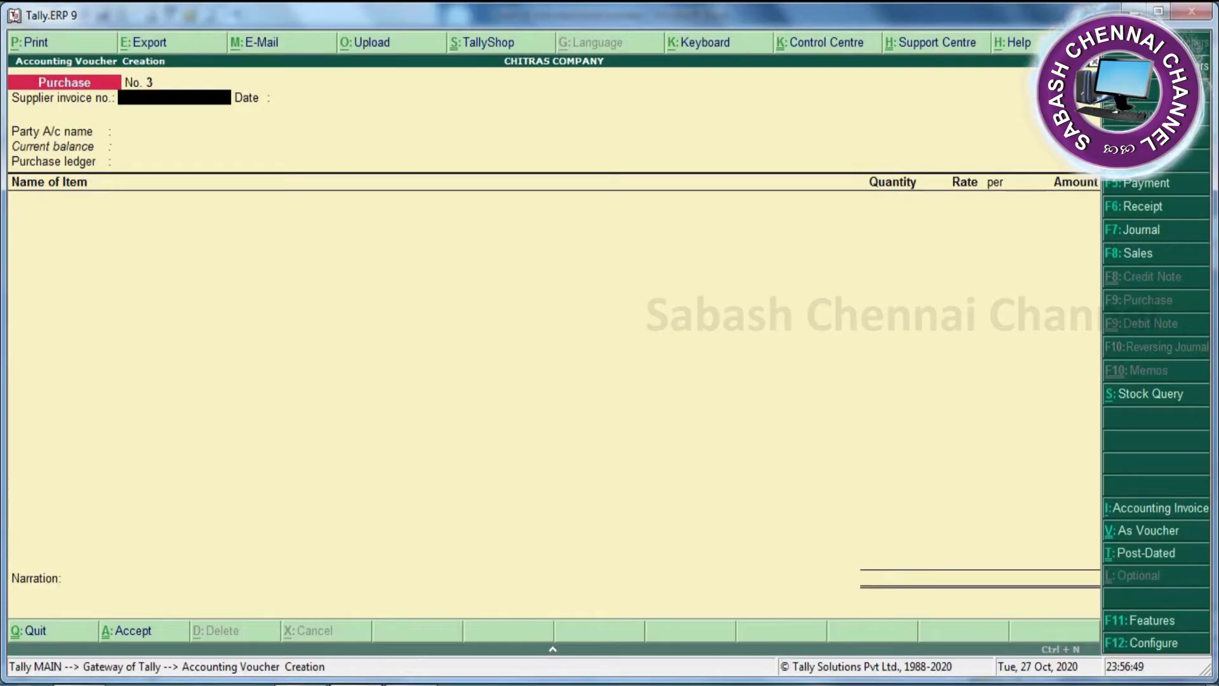
Step: Fill in the new purchase voucher with supplier invoice number 63, party Radient Traders and purchase ledger Credit Purchase
text(63)
key(Return)
key(Return)
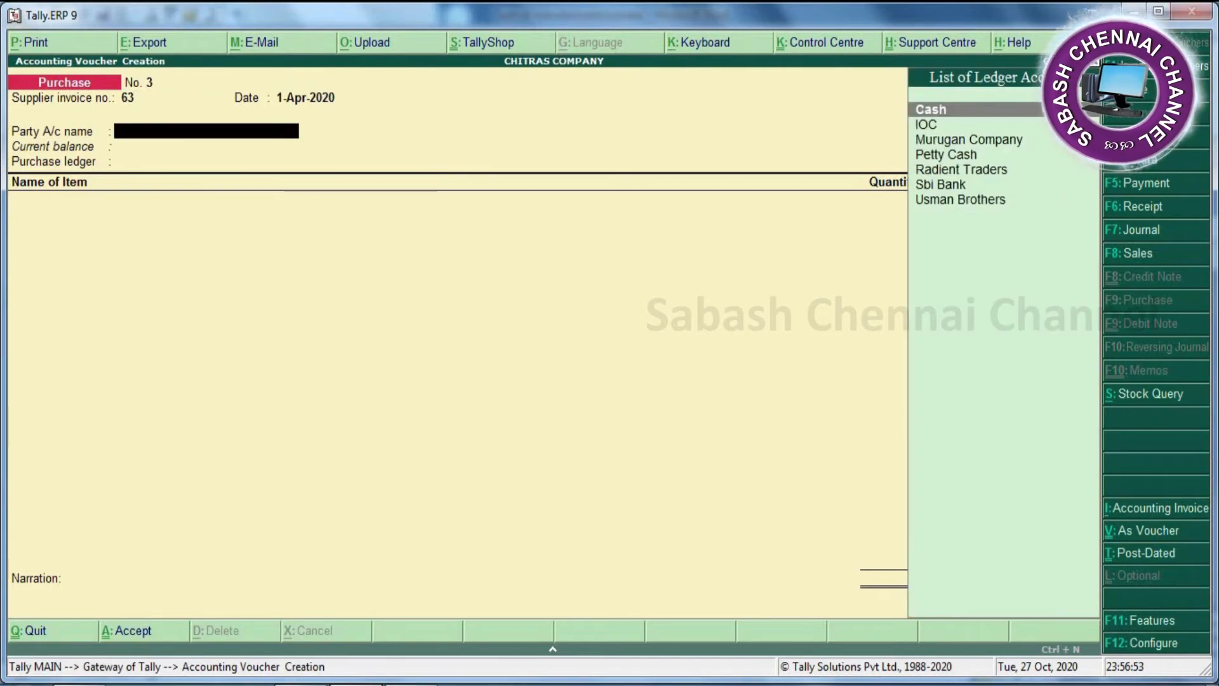
key(Down)
key(Down)
key(Down)
key(Down)
key(Return)
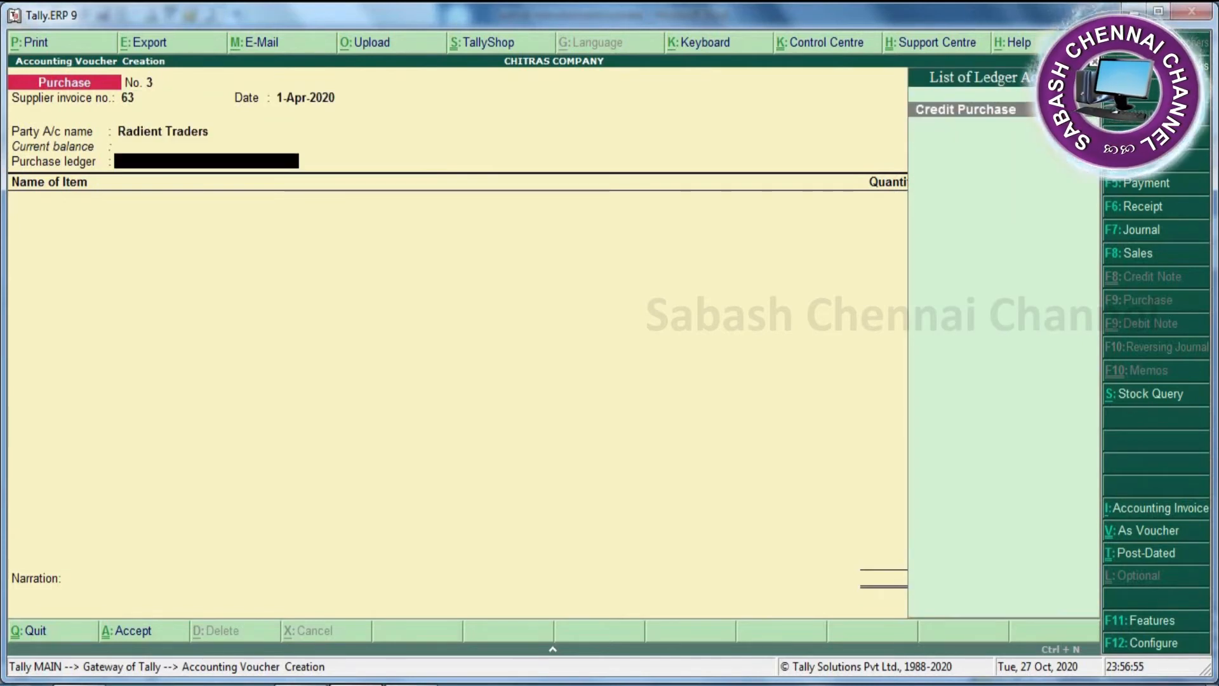
key(Return)
Step: Add 50 Ltr of Red Oxide at a rate of 20 and save the purchase voucher
text(R)
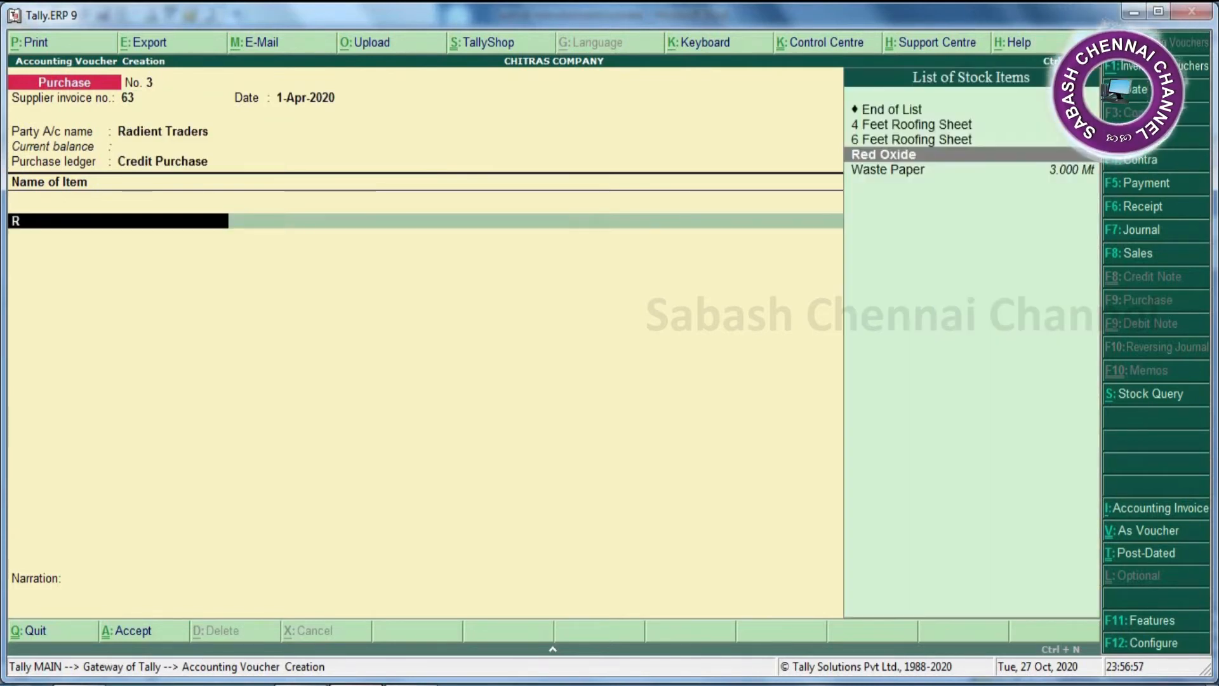
key(Return)
text(50)
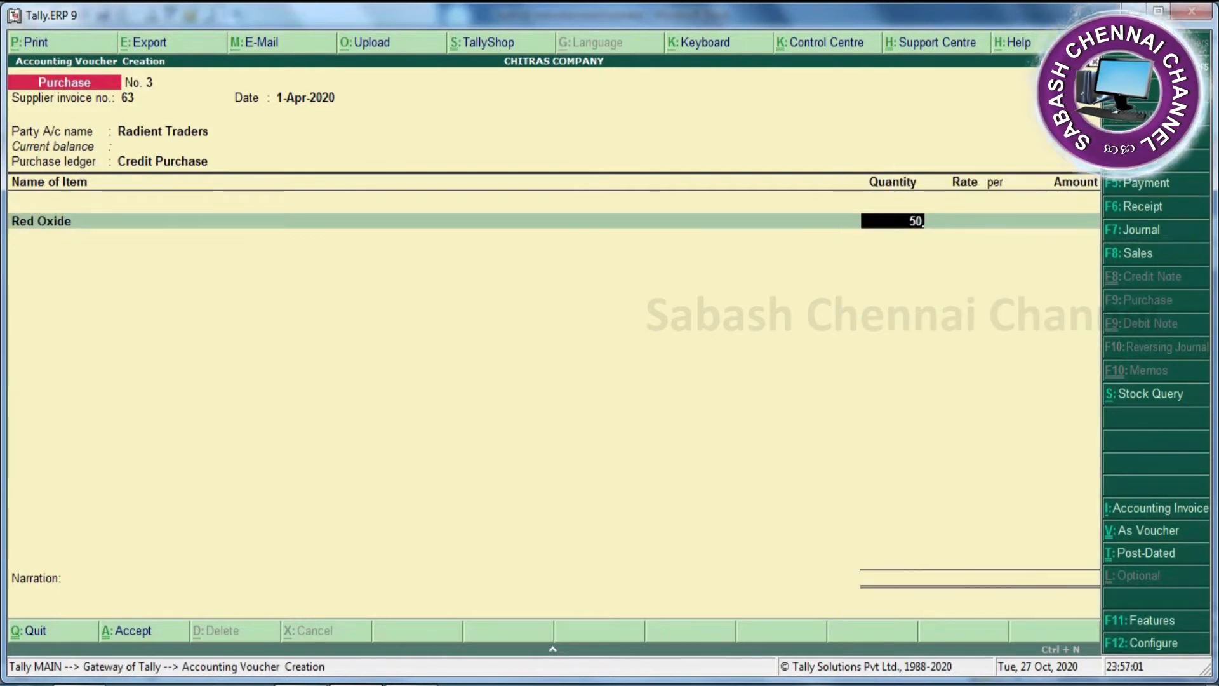
key(Return)
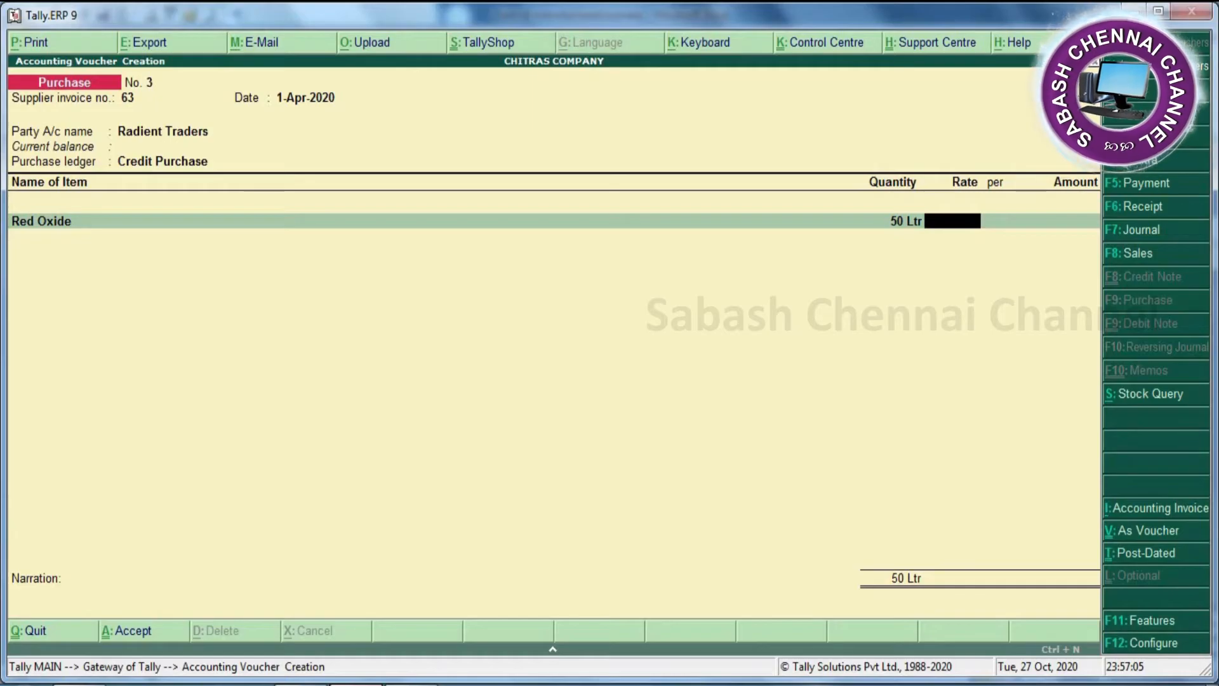
text(20)
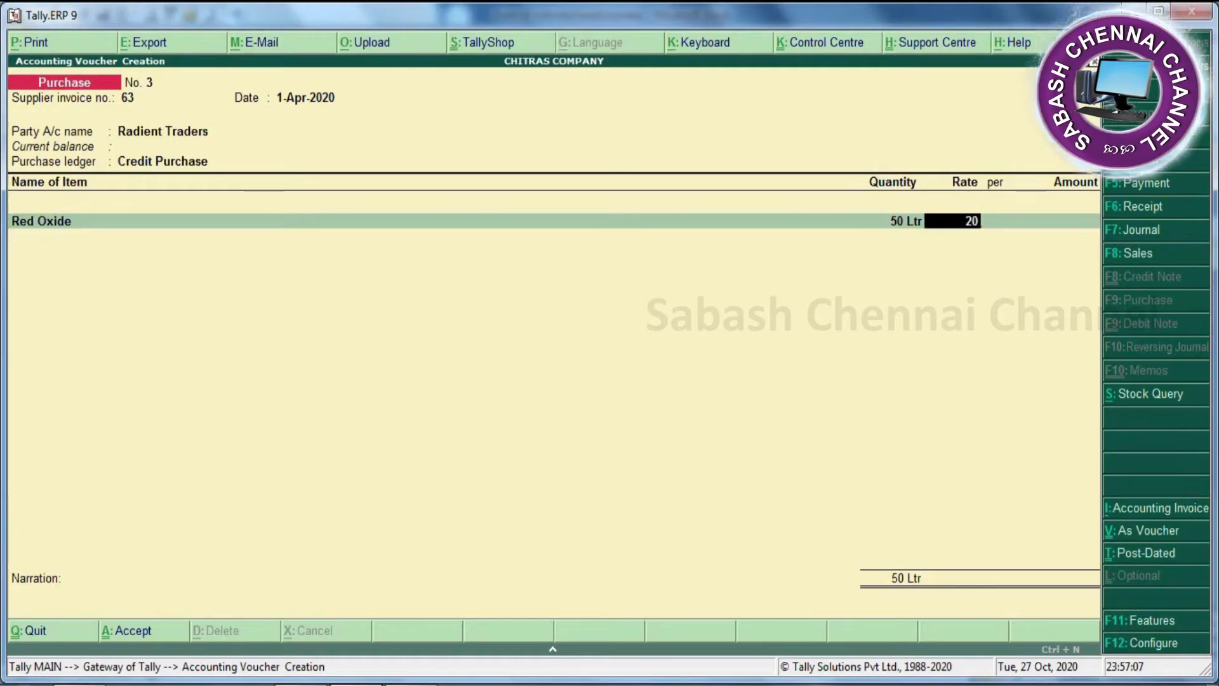
key(Return)
key(Return)
key(Return)
key(Return)
key(Return)
key(Return)
key(y)
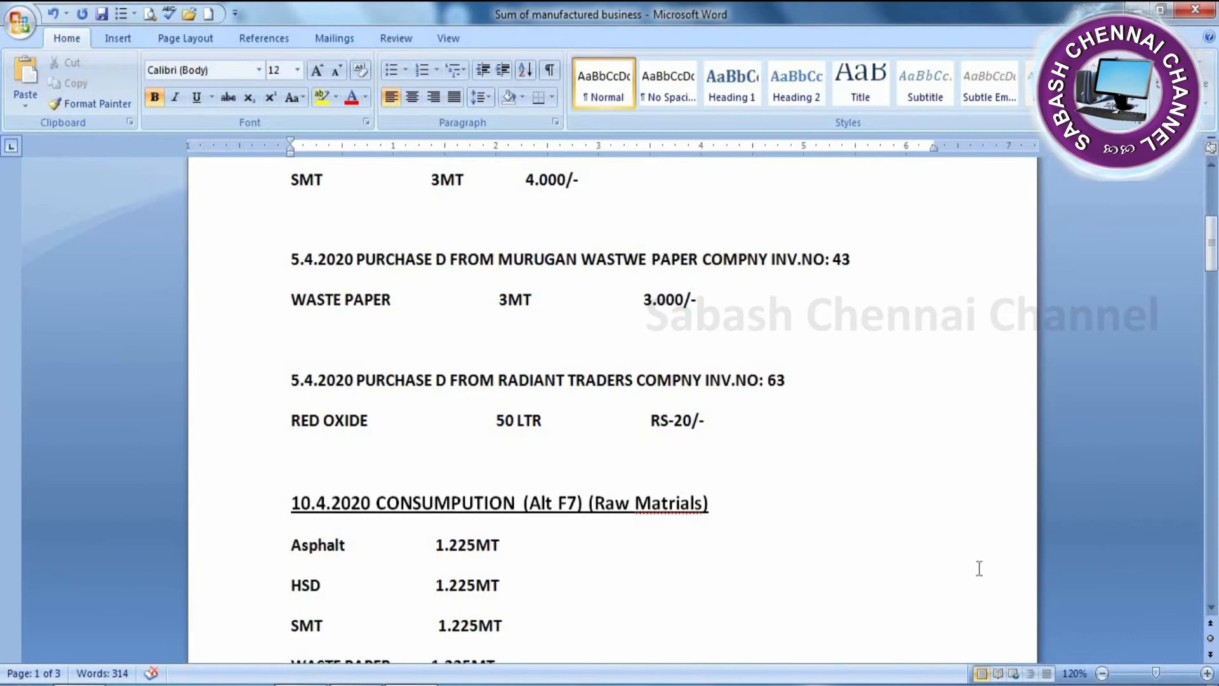
Step: Check the raw material consumption list in Word and add 1.225 Mt of Asphalt to the source side of a Tally stock journal
click(1211, 607)
click(1211, 607)
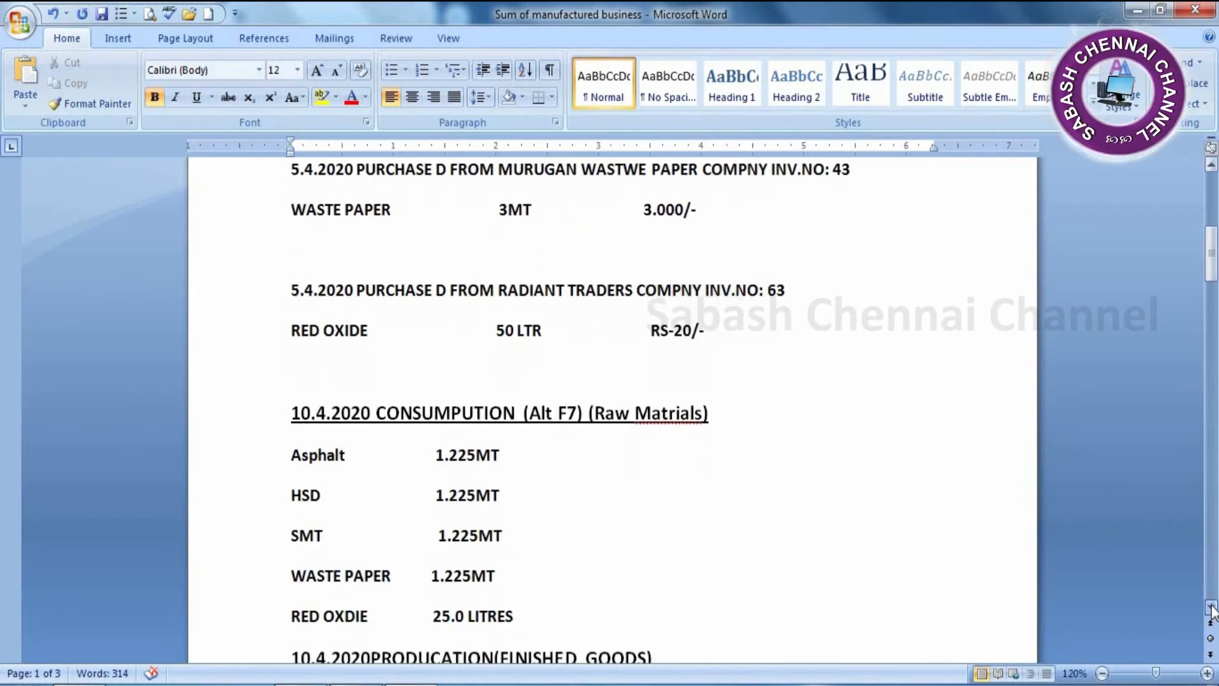
click(1211, 608)
click(1211, 607)
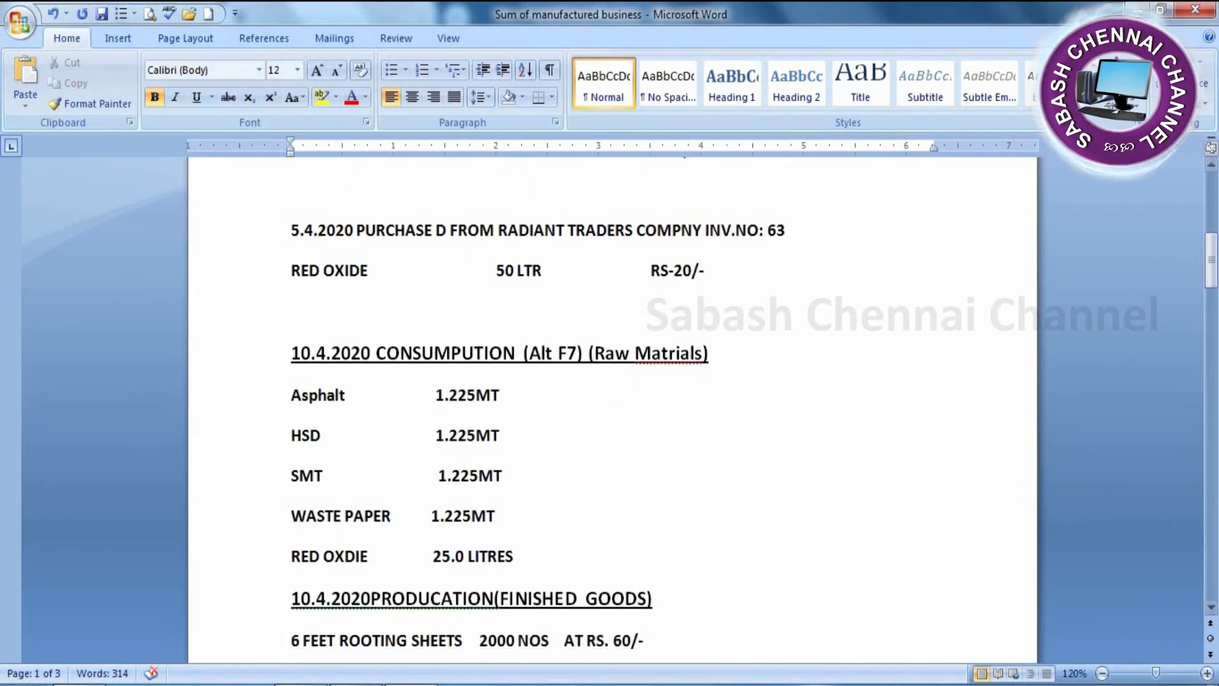
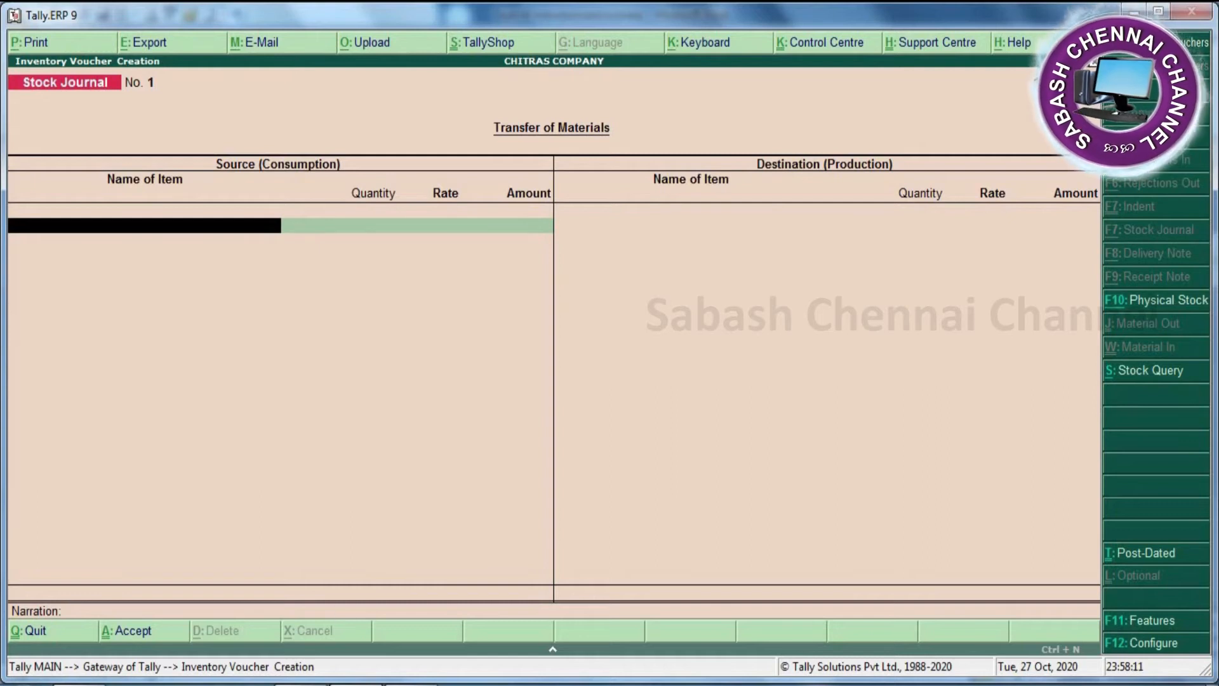
mouse_move(356, 682)
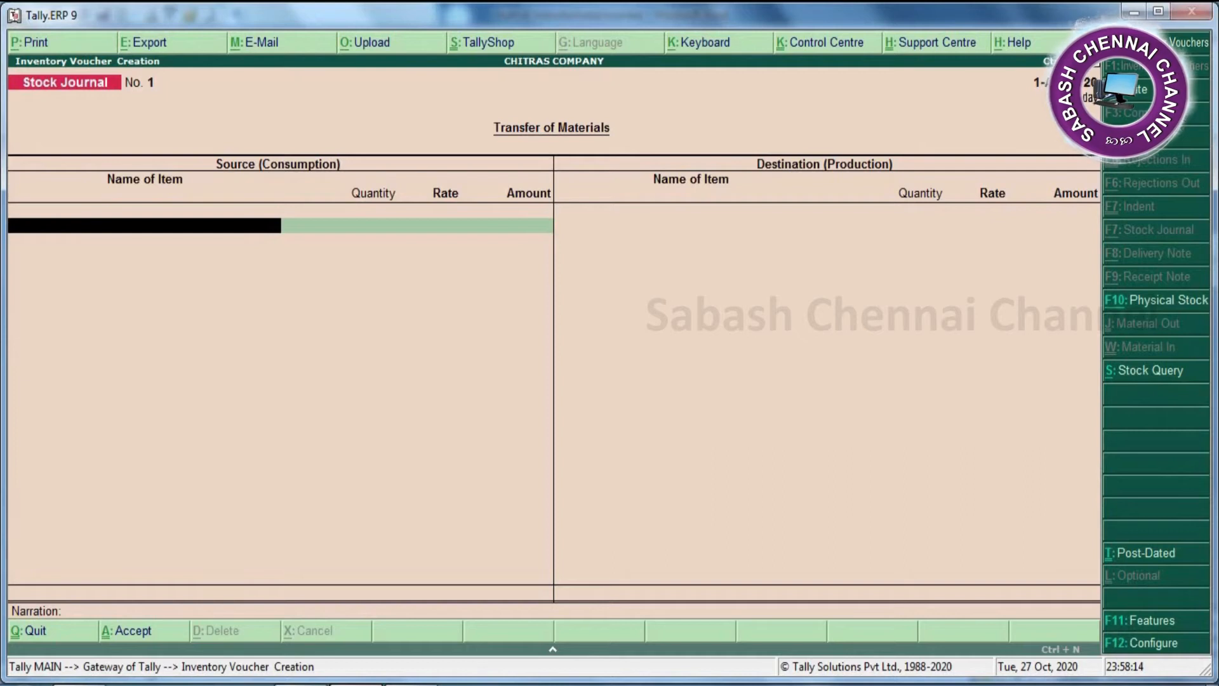
text(A)
key(Return)
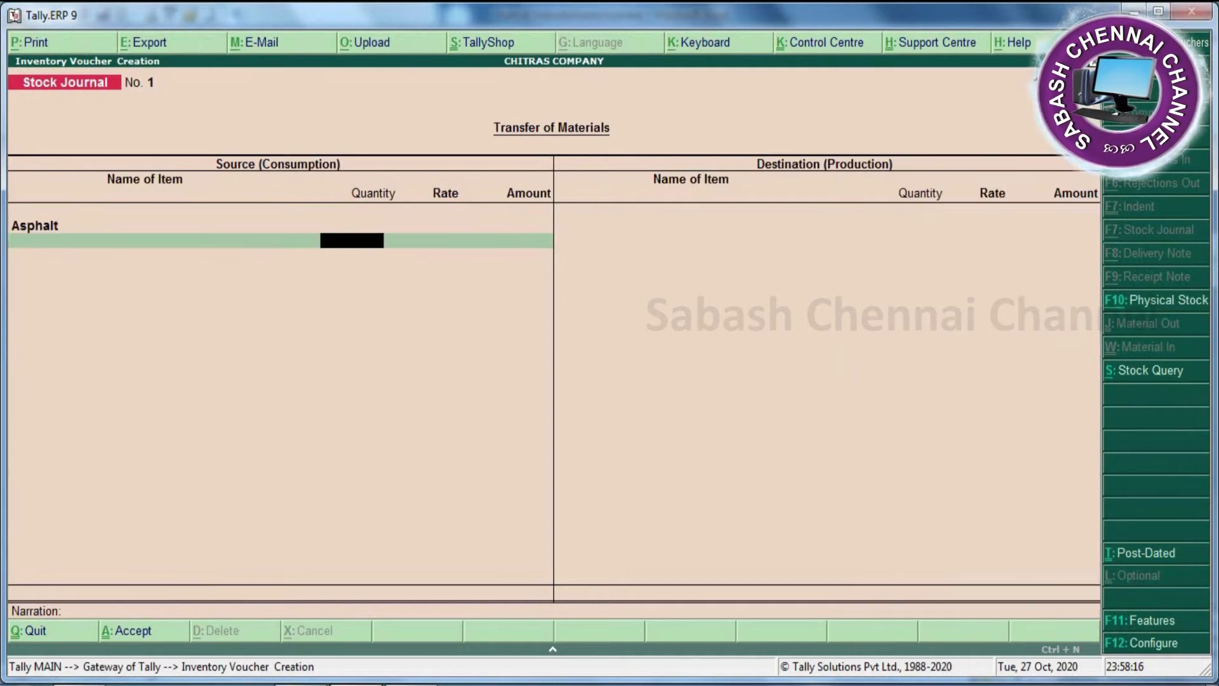
text(1.225)
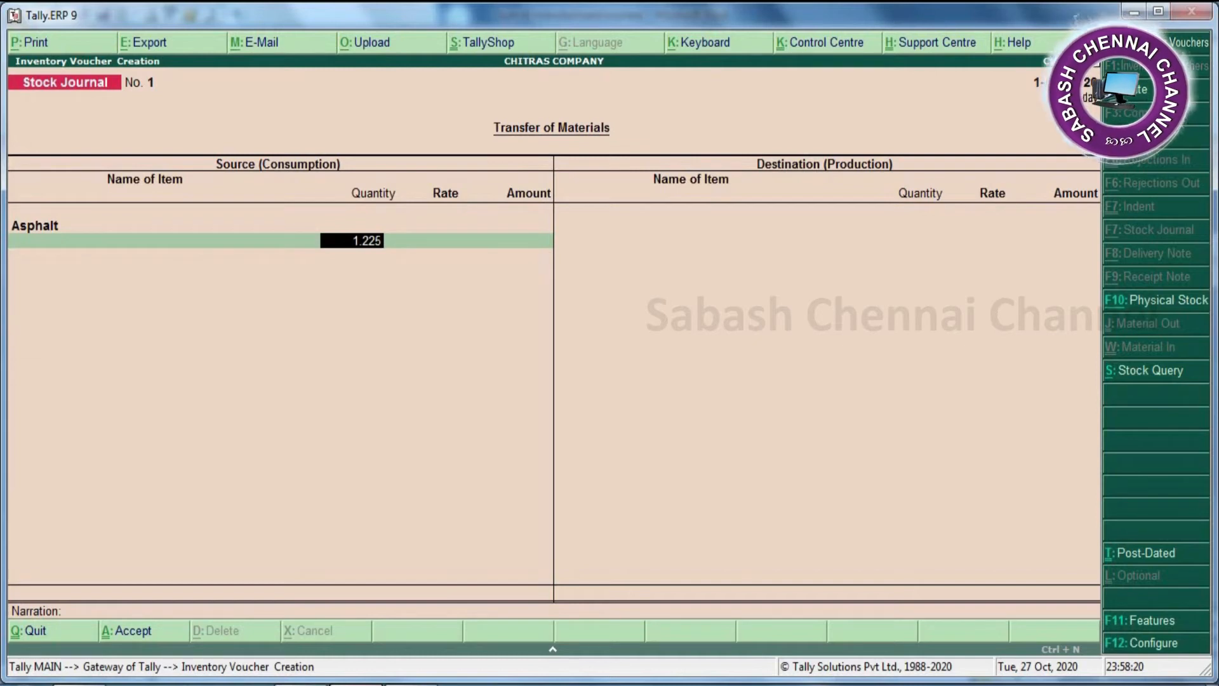
key(Return)
key(Return)
key(Return)
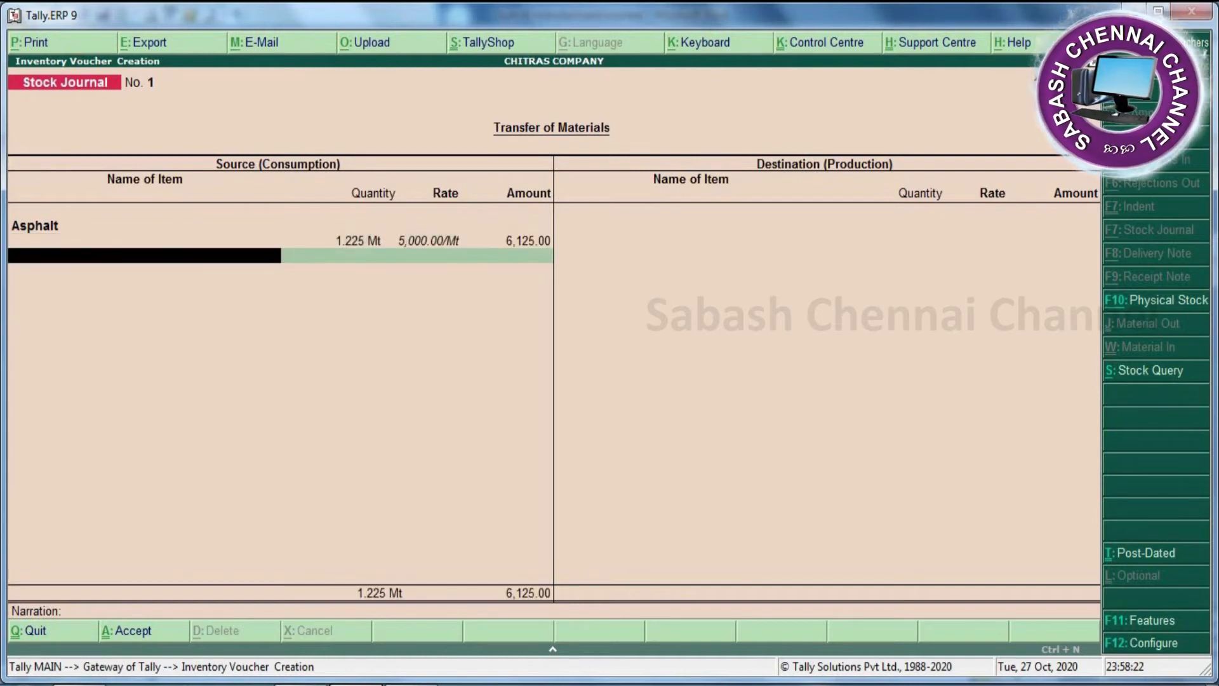
Step: Add Hsd with a quantity of 1.225 Mt to the source (consumption) items
text(h)
key(Return)
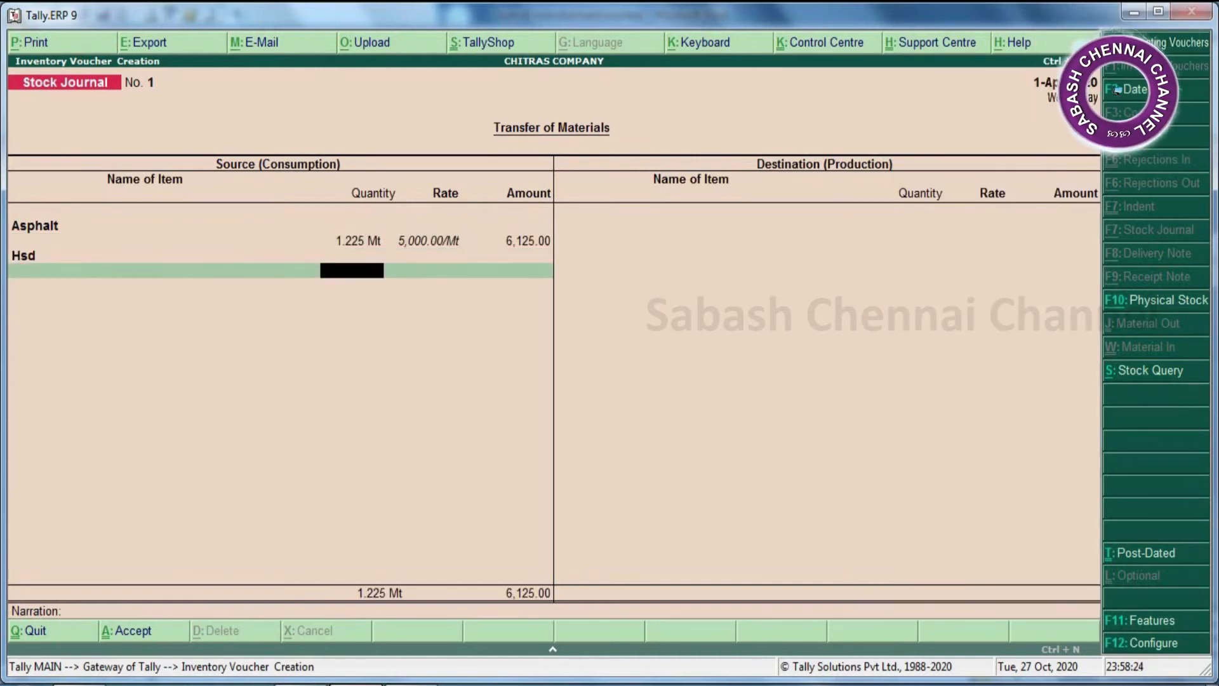
text(1.2)
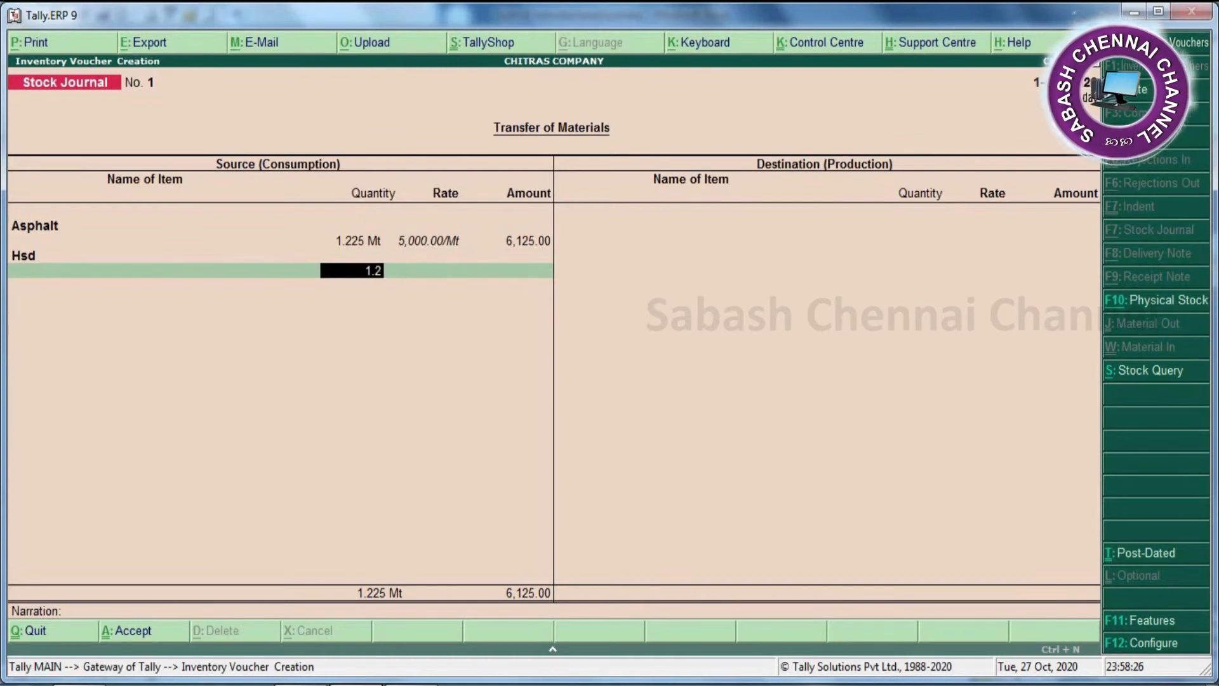
text(25)
key(Return)
key(Return)
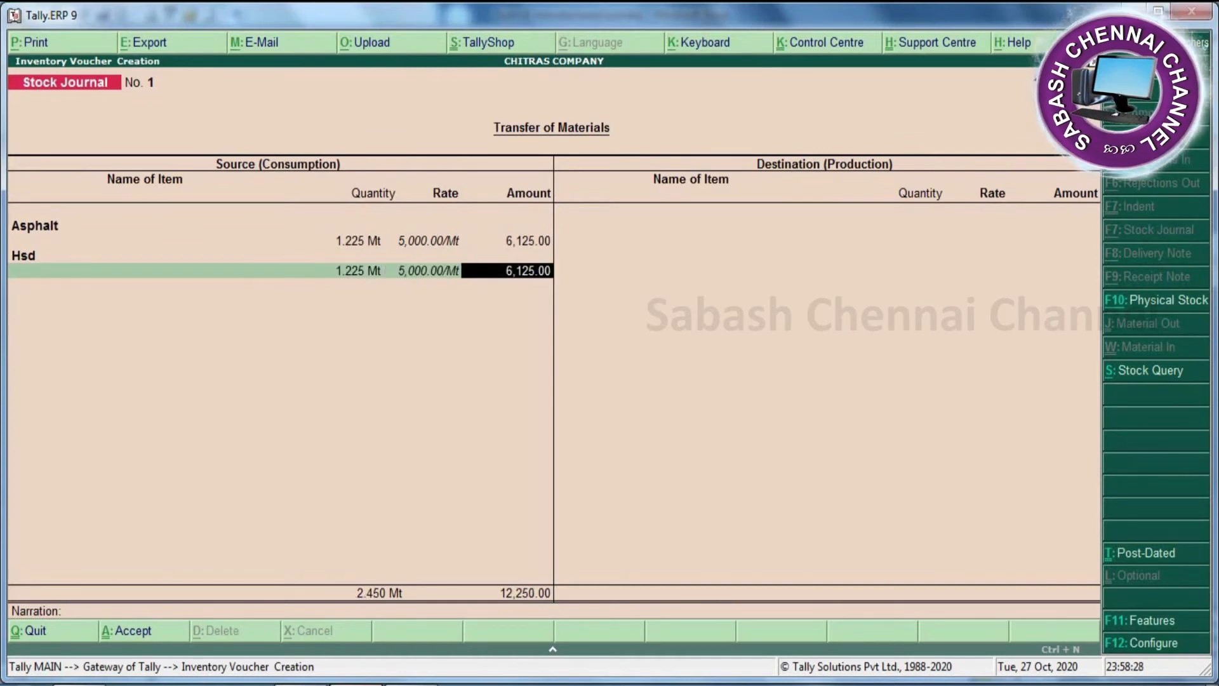
key(Return)
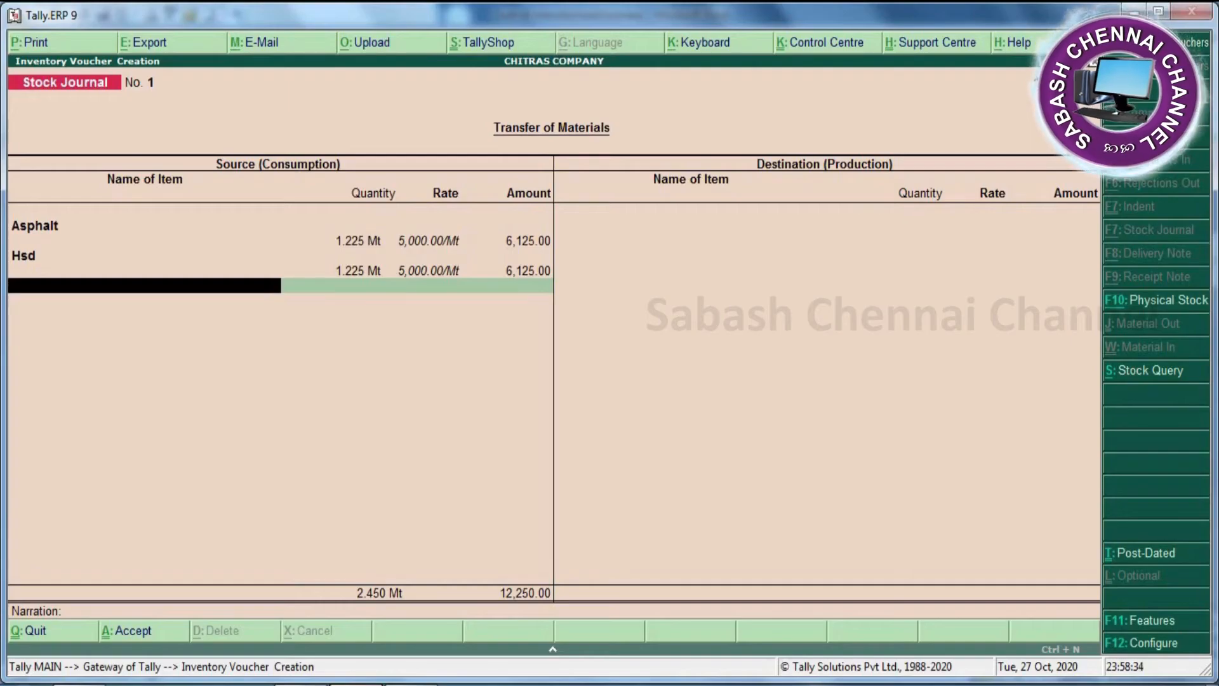
Step: Add Smt with a quantity of 1.225 Mt to the source (consumption) items
text(Sm)
key(Return)
text(1.225)
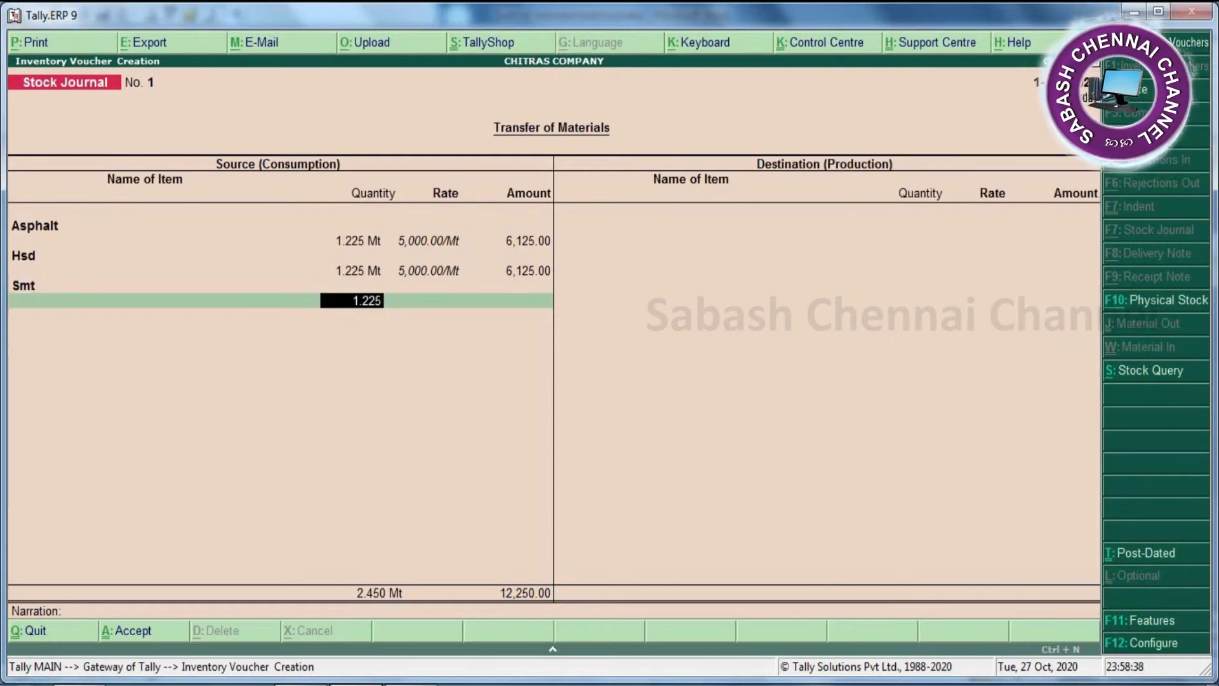
key(Return)
key(Return)
key(Return)
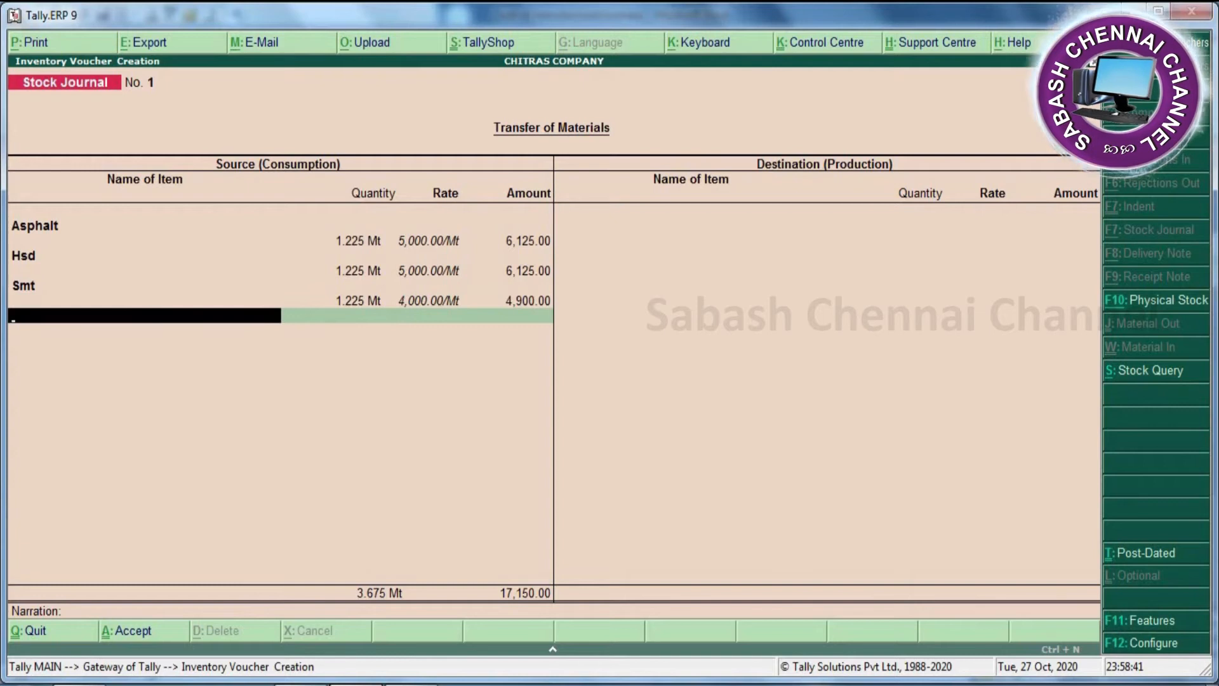
Step: Add Waste Paper with a quantity of 1.225 Mt to the source (consumption) items
text(W)
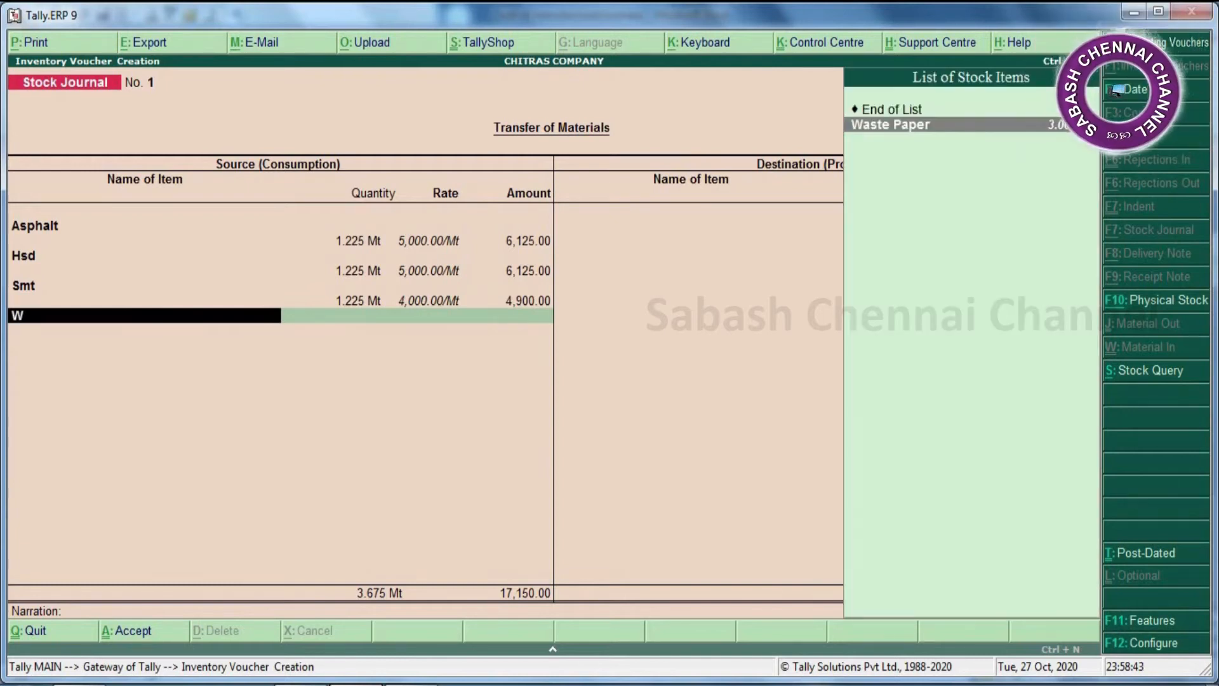
key(Return)
text(1.)
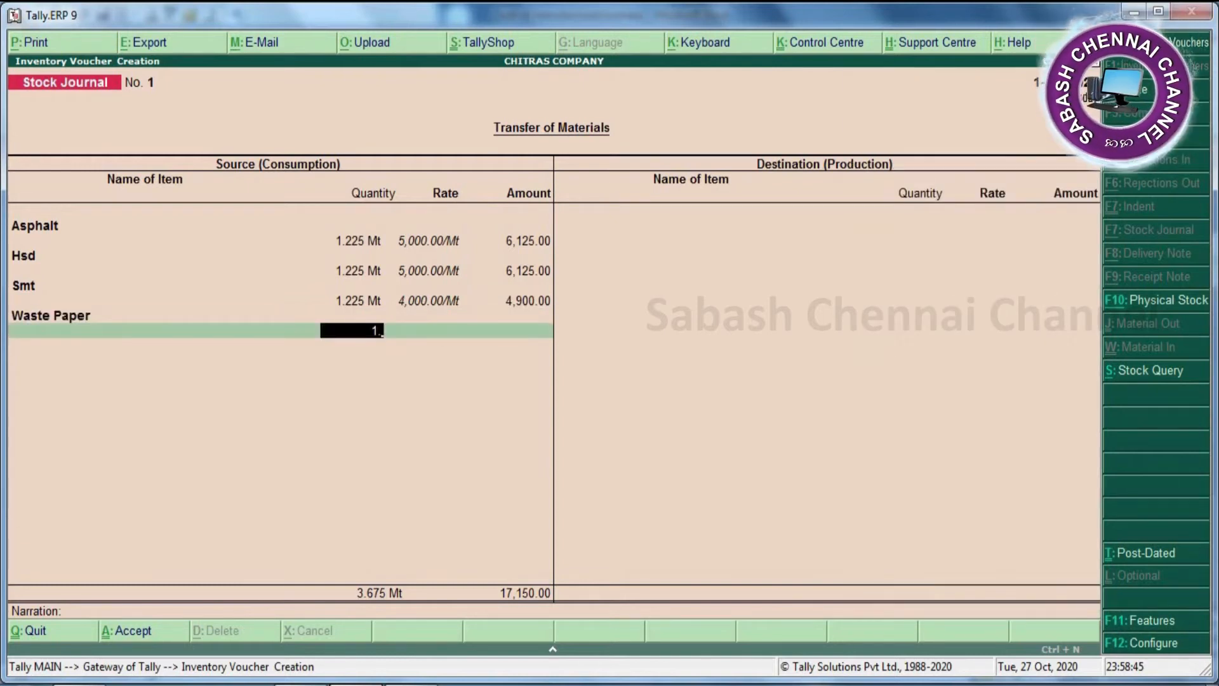
text(225)
key(Return)
key(Return)
key(Return)
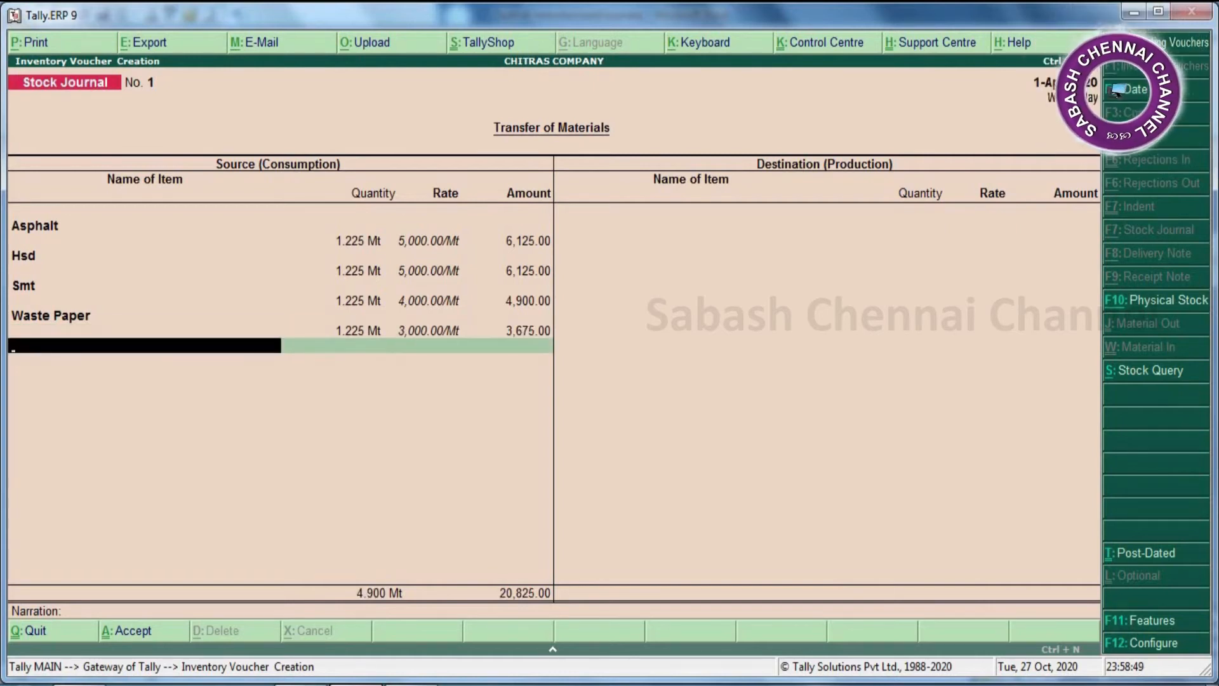
Step: Add Red Oxide with a quantity of 25 Ltr as the last consumption item and move on to the production side
text(R)
key(alt+Tab)
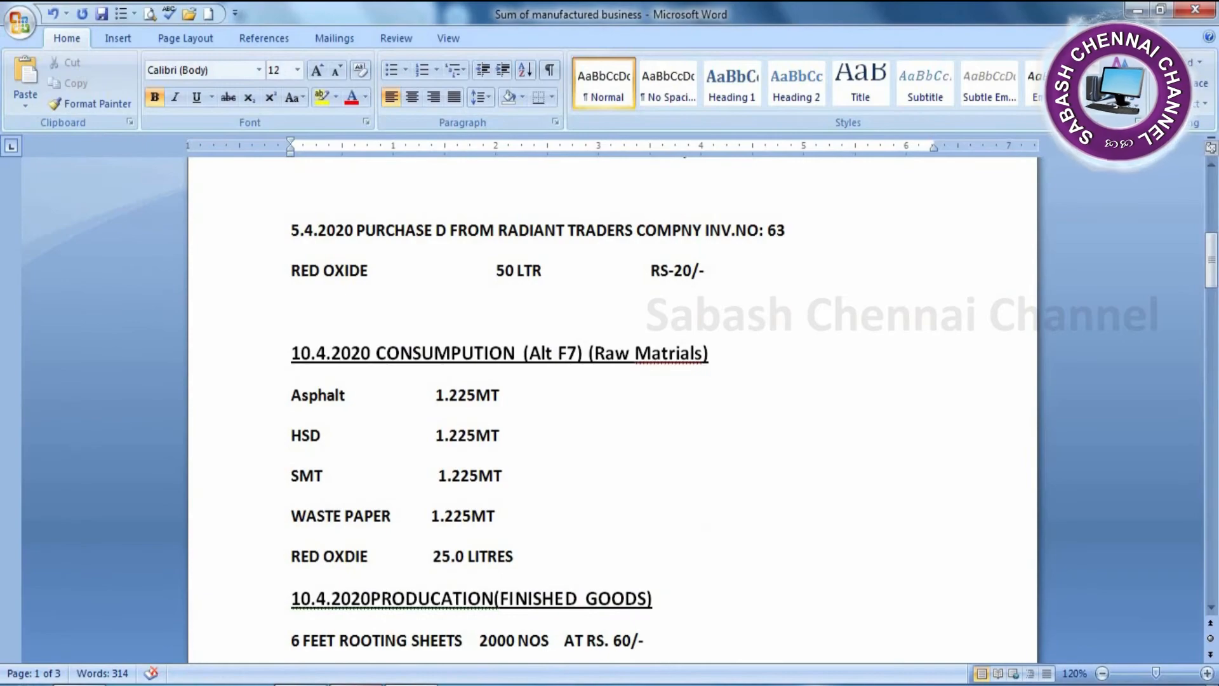
key(alt+Tab)
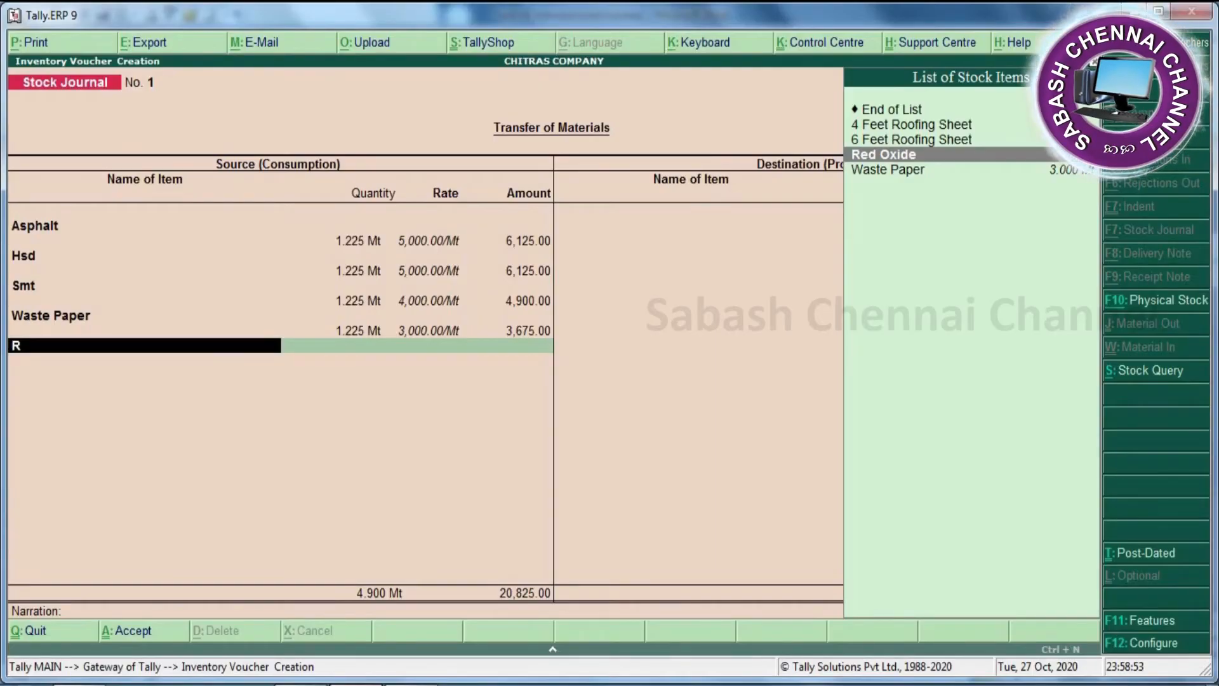
key(Return)
text(25)
key(Return)
key(Return)
key(Return)
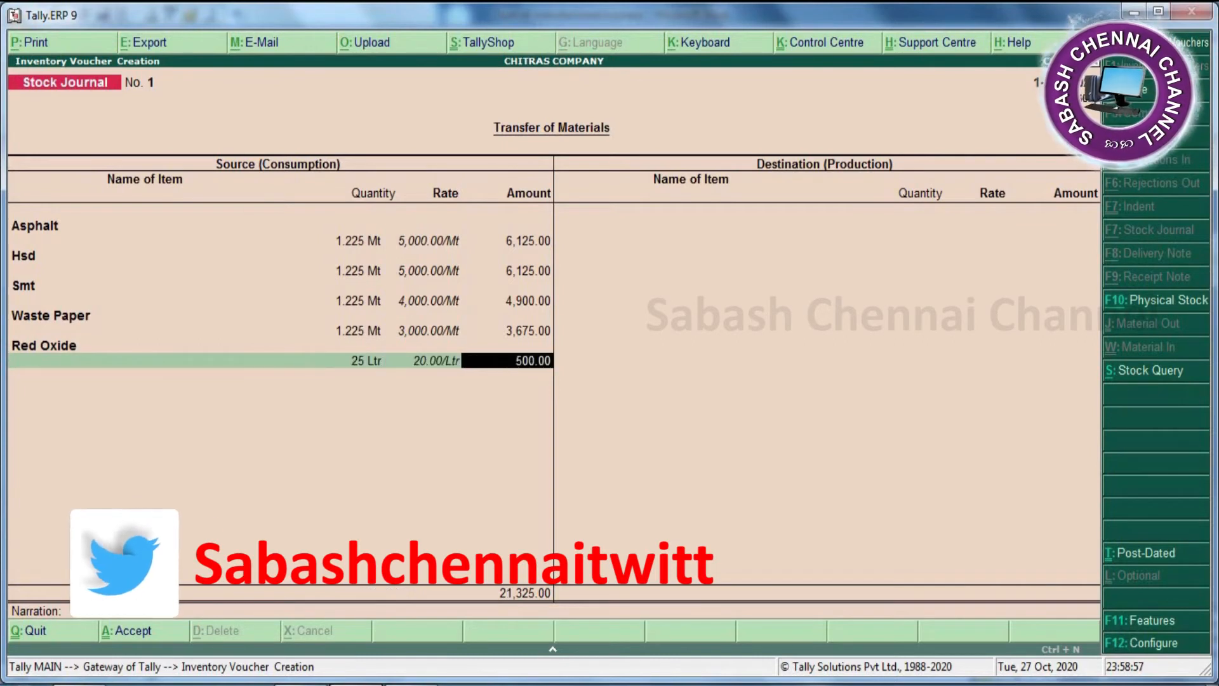
key(Return)
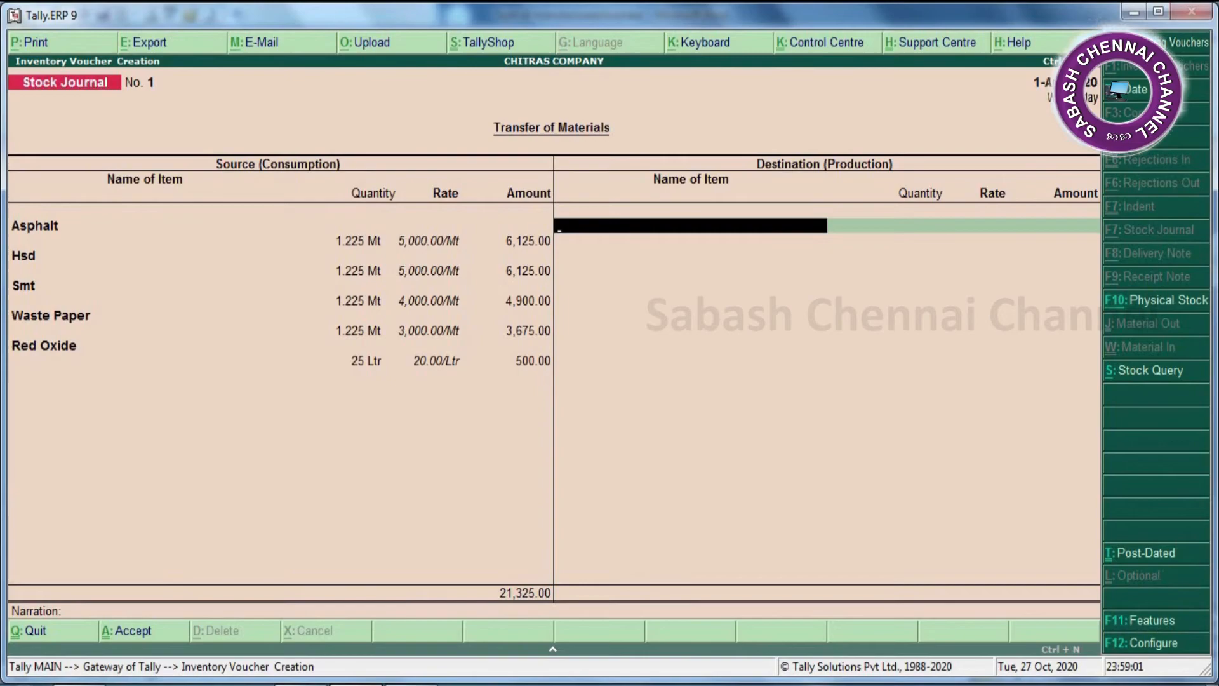
Step: Switch to the Word document and review the finished goods production list dated 10.4.2020
key(alt+Tab)
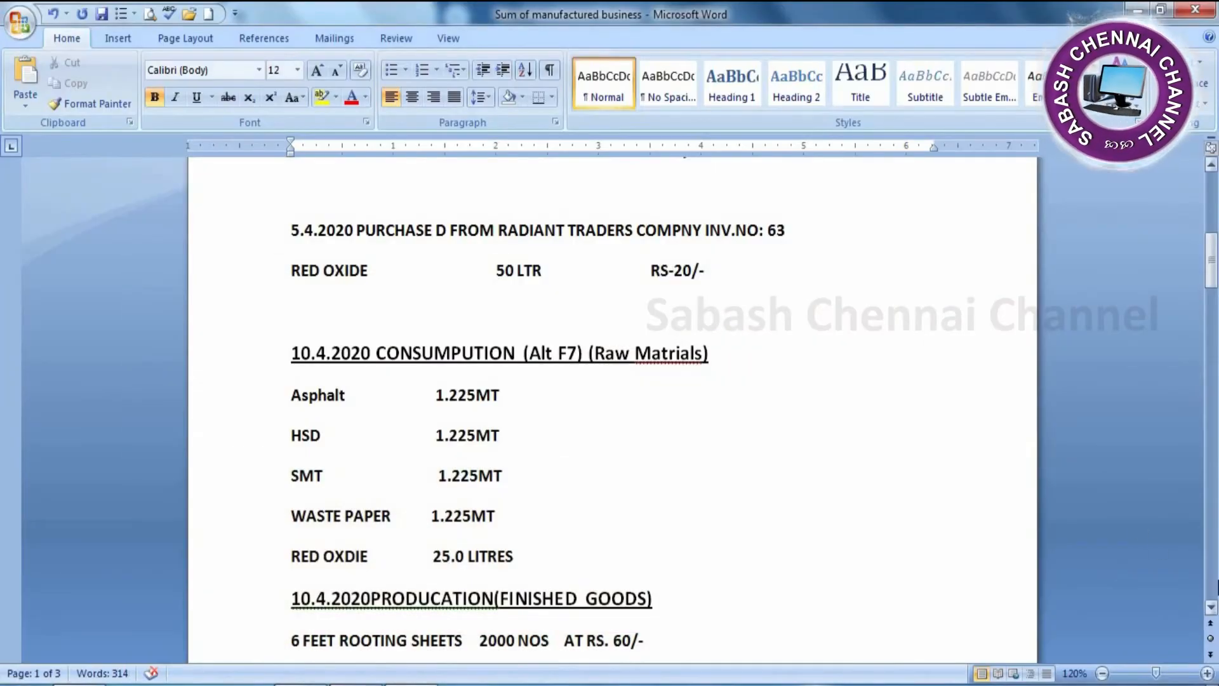
click(1210, 607)
click(1210, 606)
click(1211, 606)
click(1210, 606)
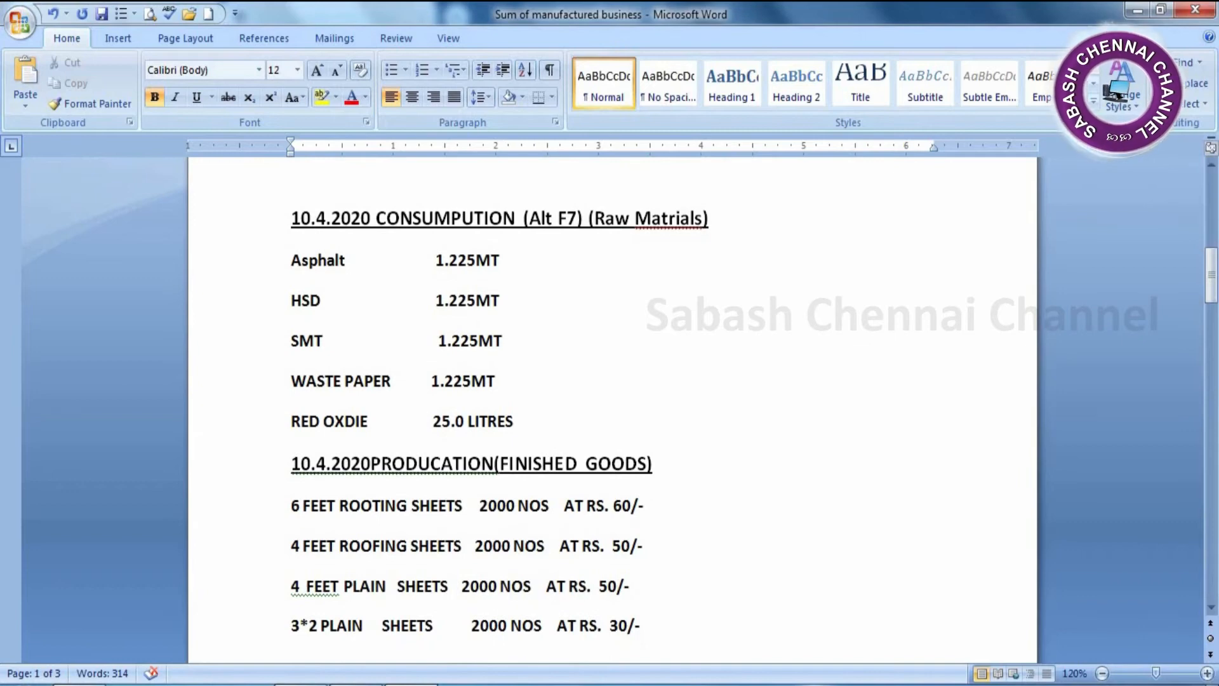
Step: Switch back to Tally and add 6 Feet Roofing Sheet to the destination (production) items with 2000 nos at a rate of 60
key(alt+Tab)
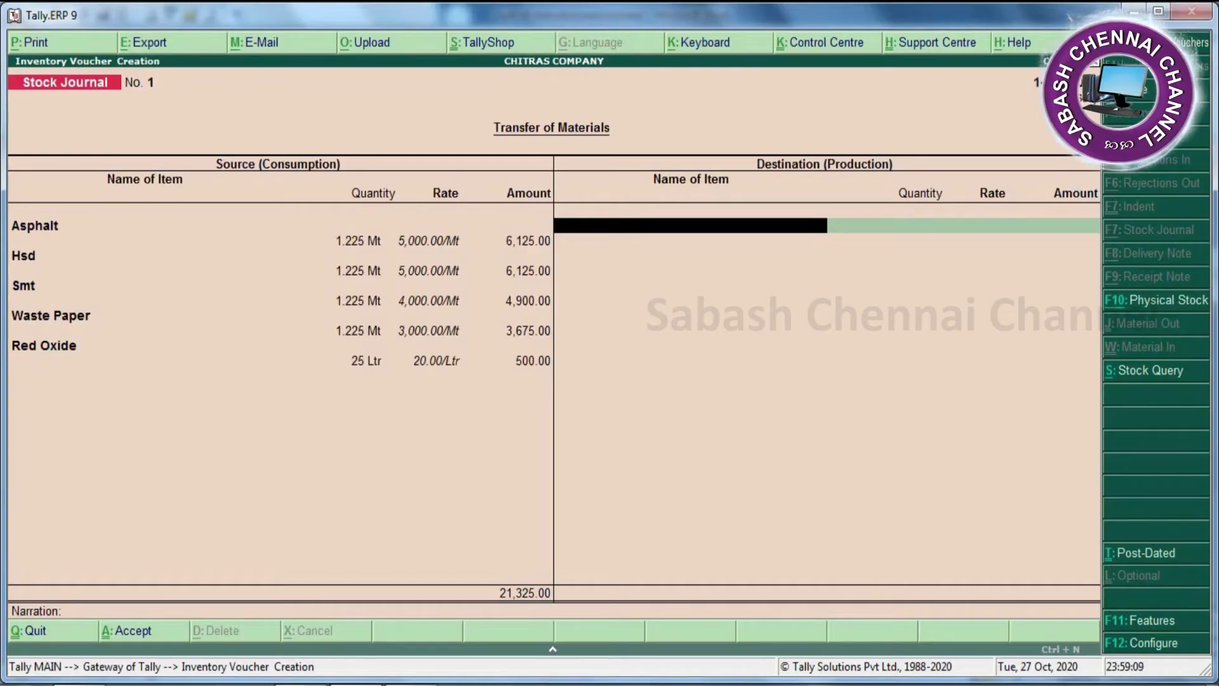
text(6)
key(Return)
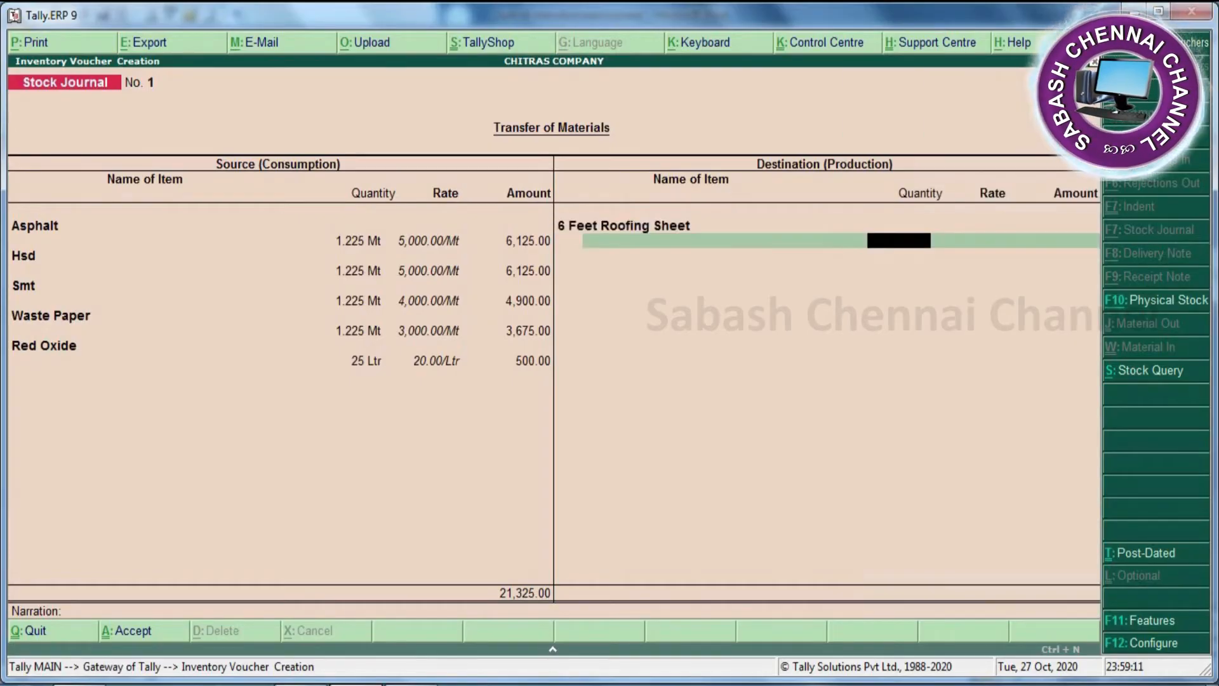
text(2000)
key(Return)
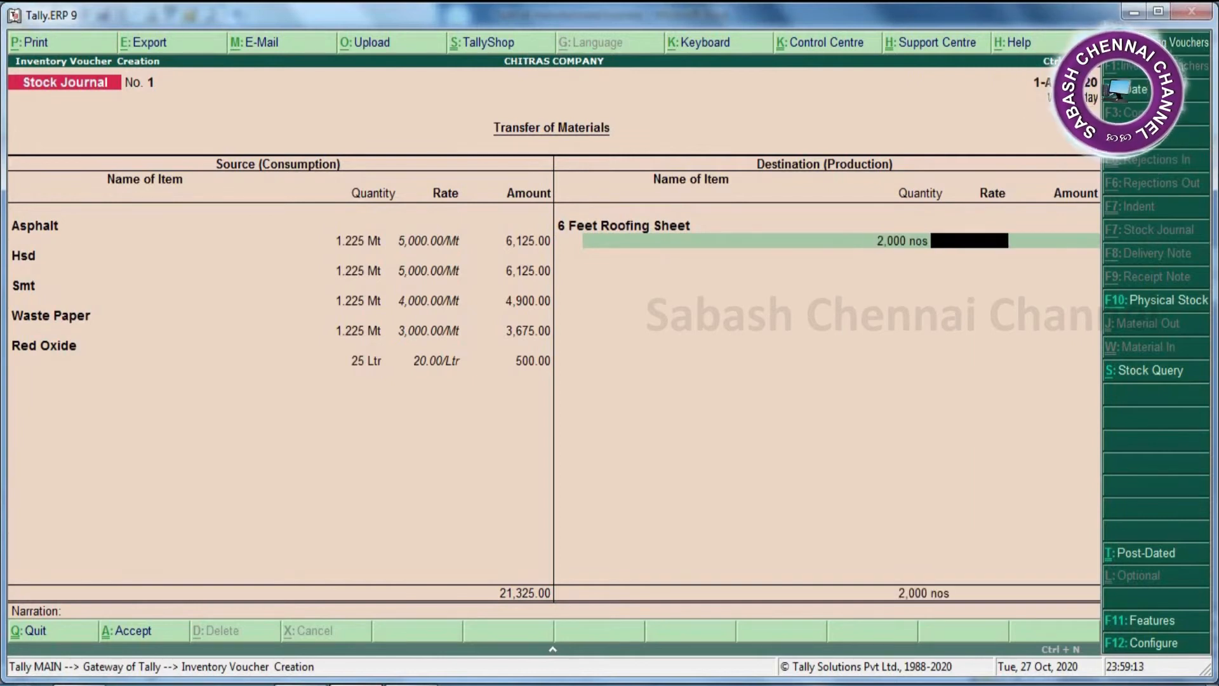
key(alt+Tab)
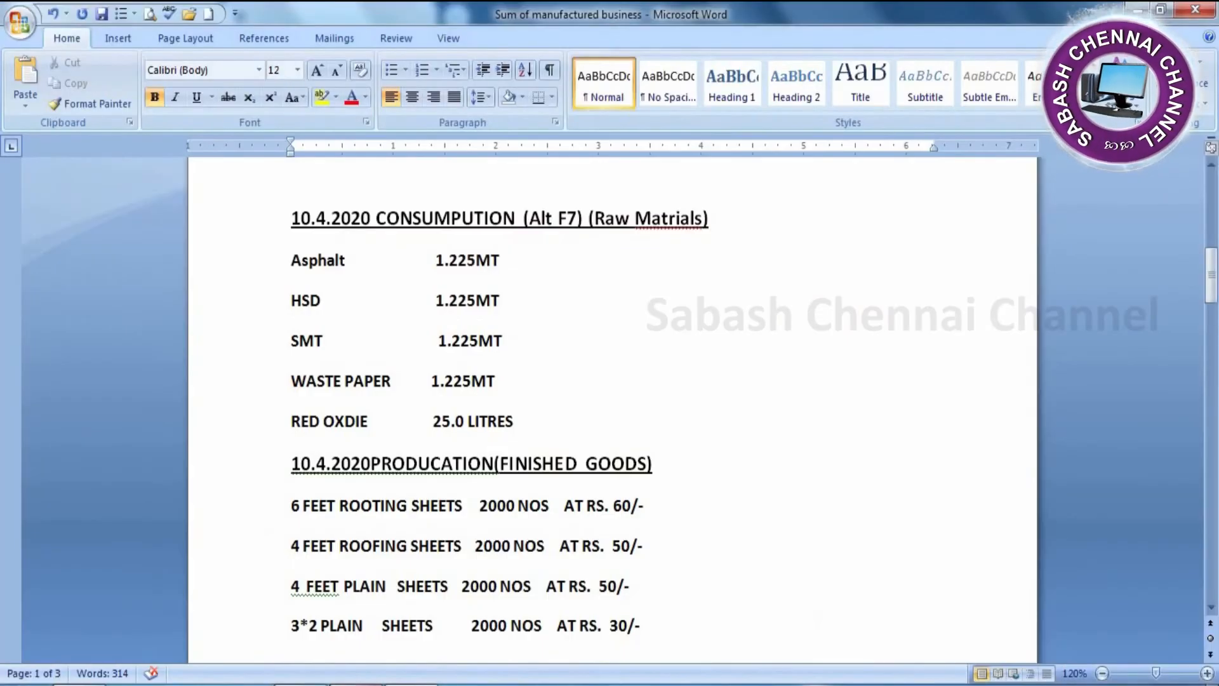
key(alt+Tab)
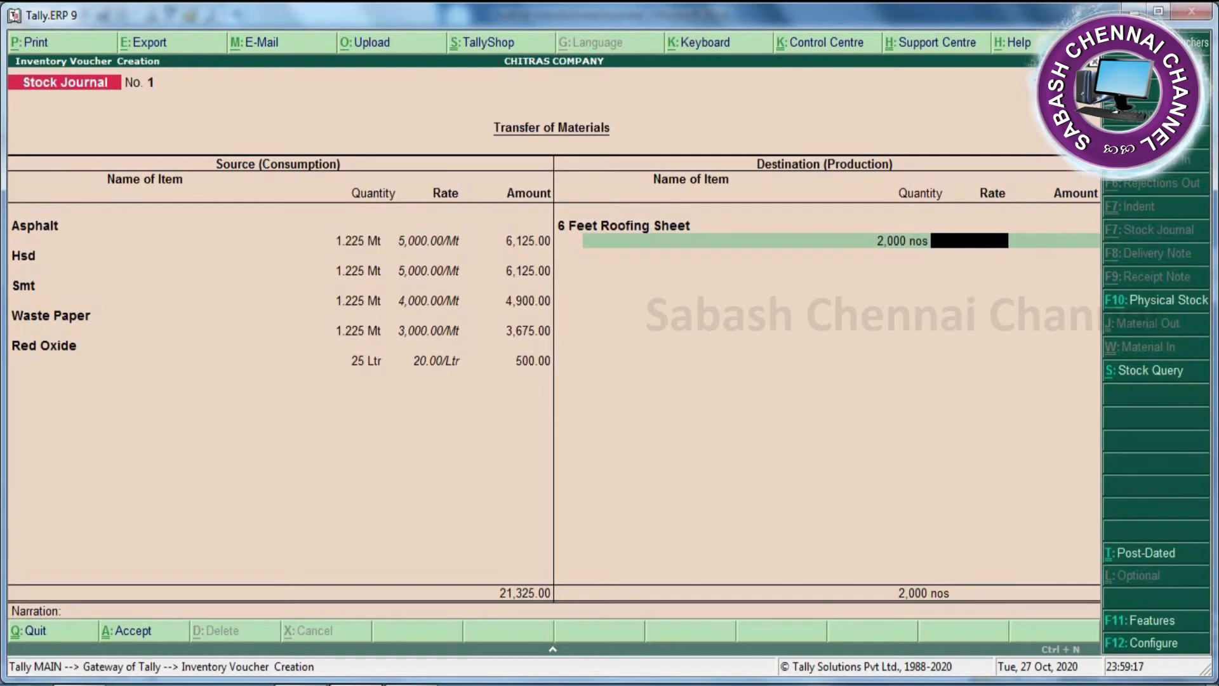
text(60)
key(Return)
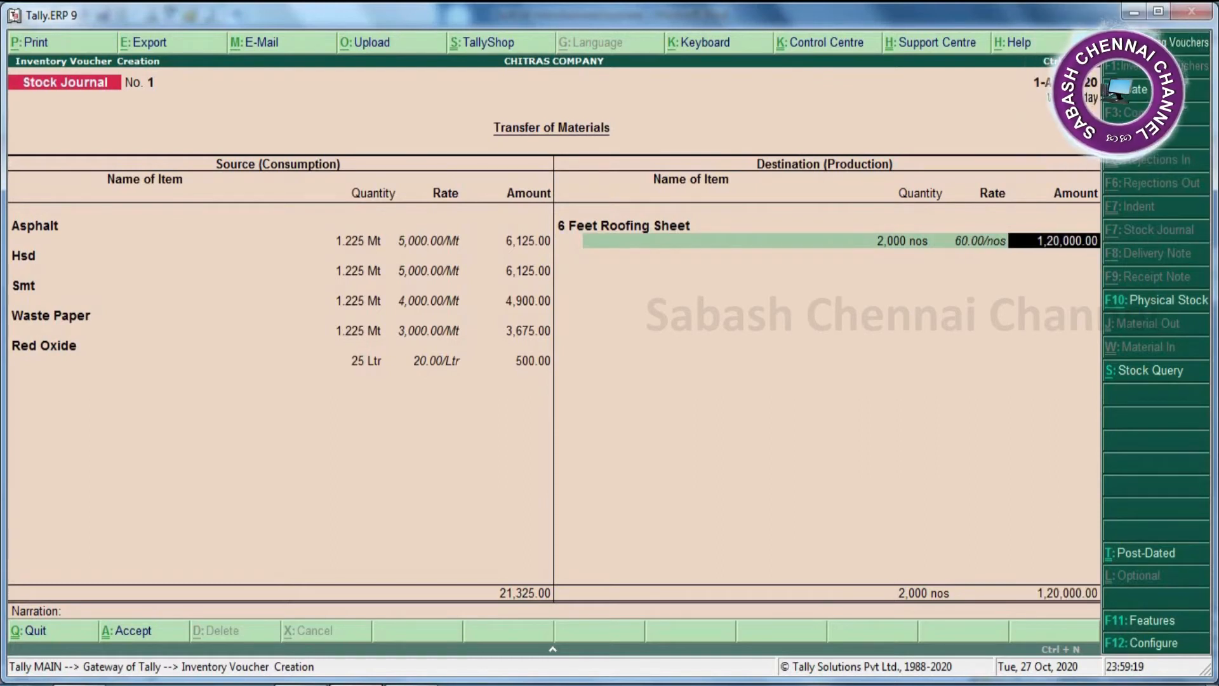
key(Return)
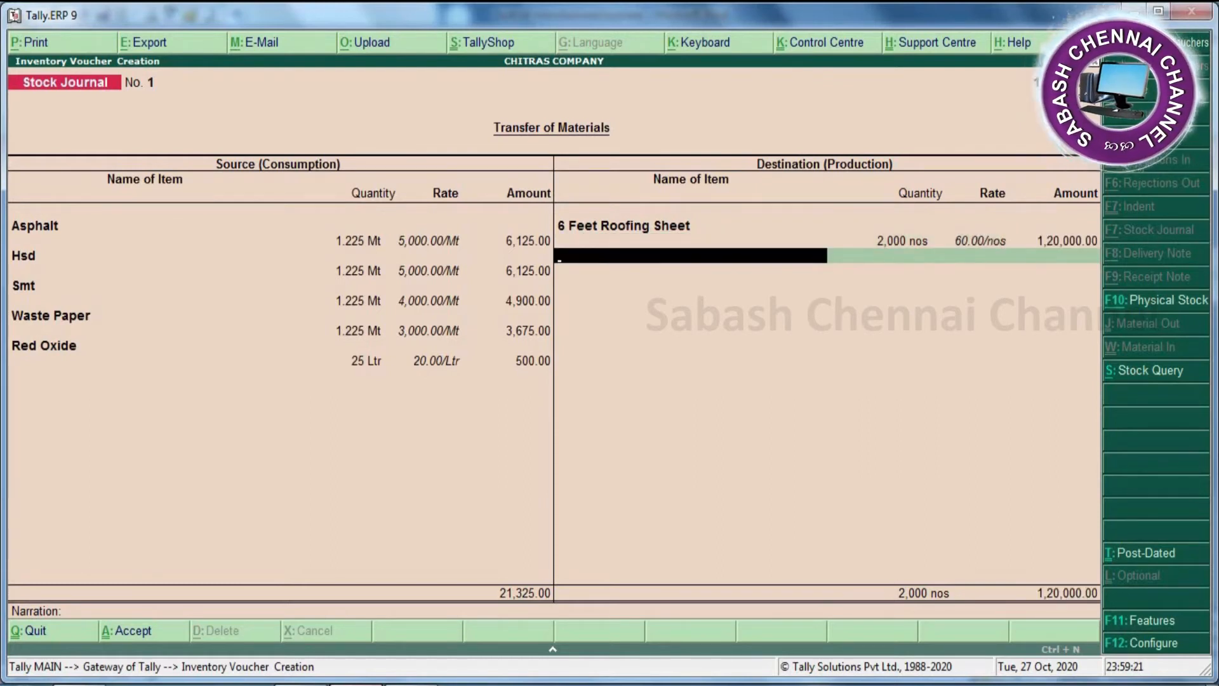
Step: Add 4 Feet Roofing Sheet to the production items with a quantity of 2000 nos at a rate of 50, as listed in the Word document
text(4)
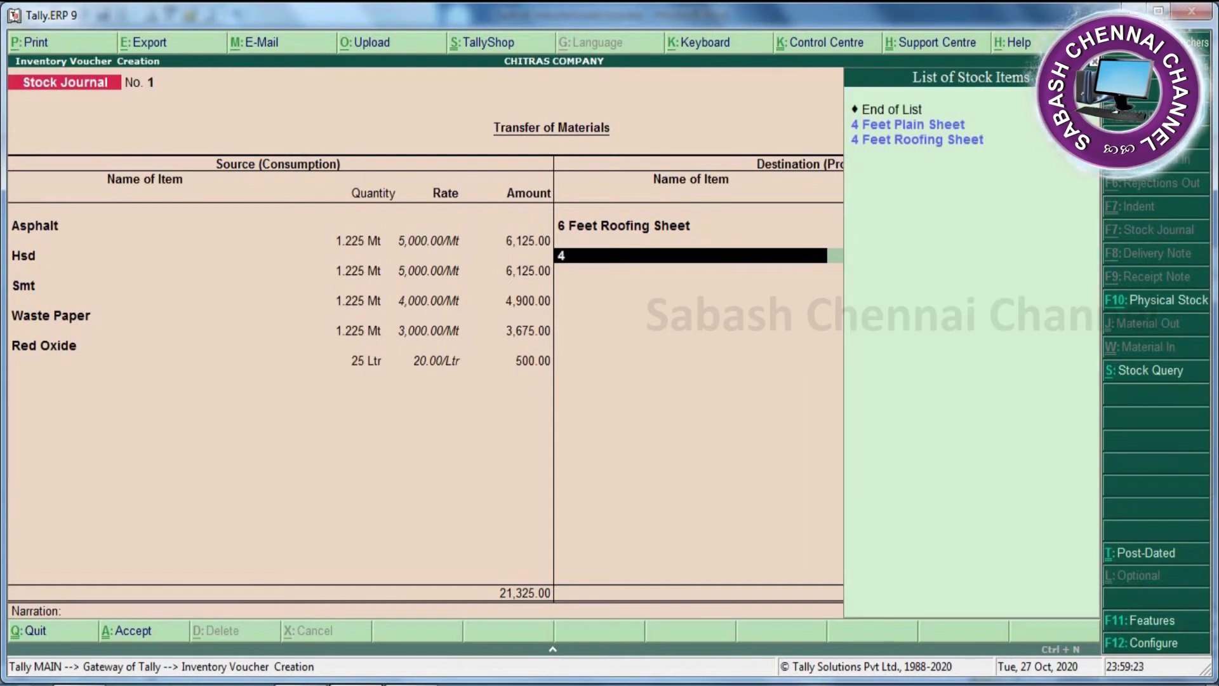
key(Down)
key(Down)
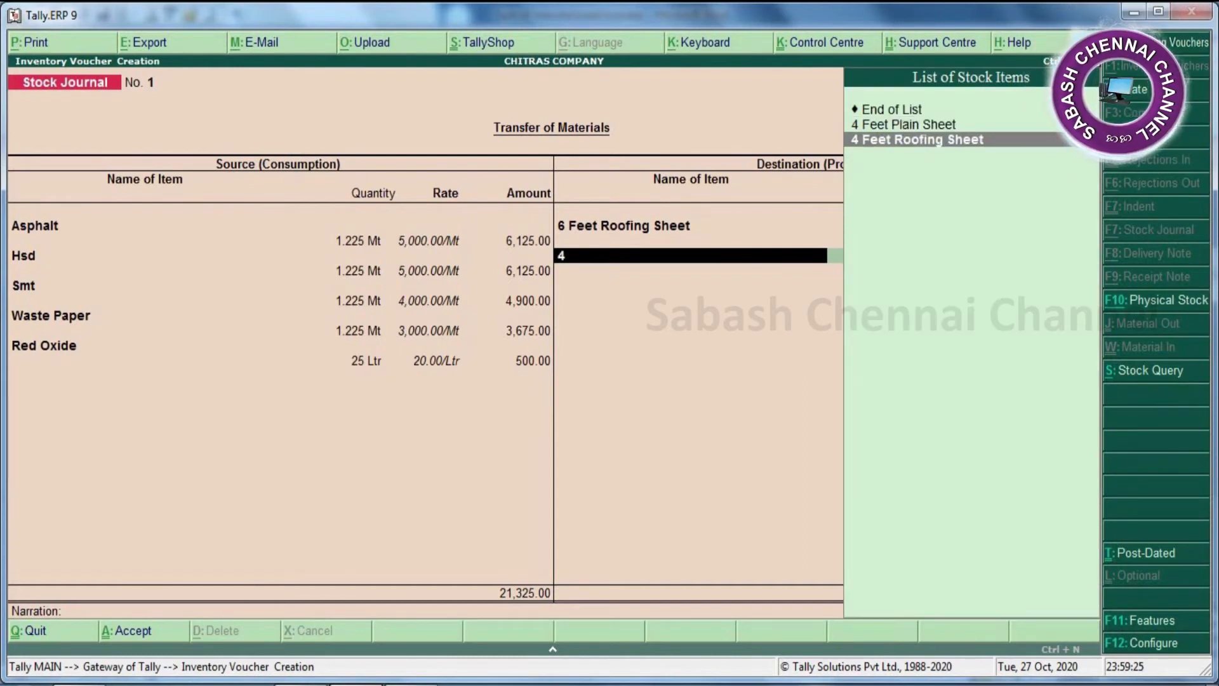
key(Return)
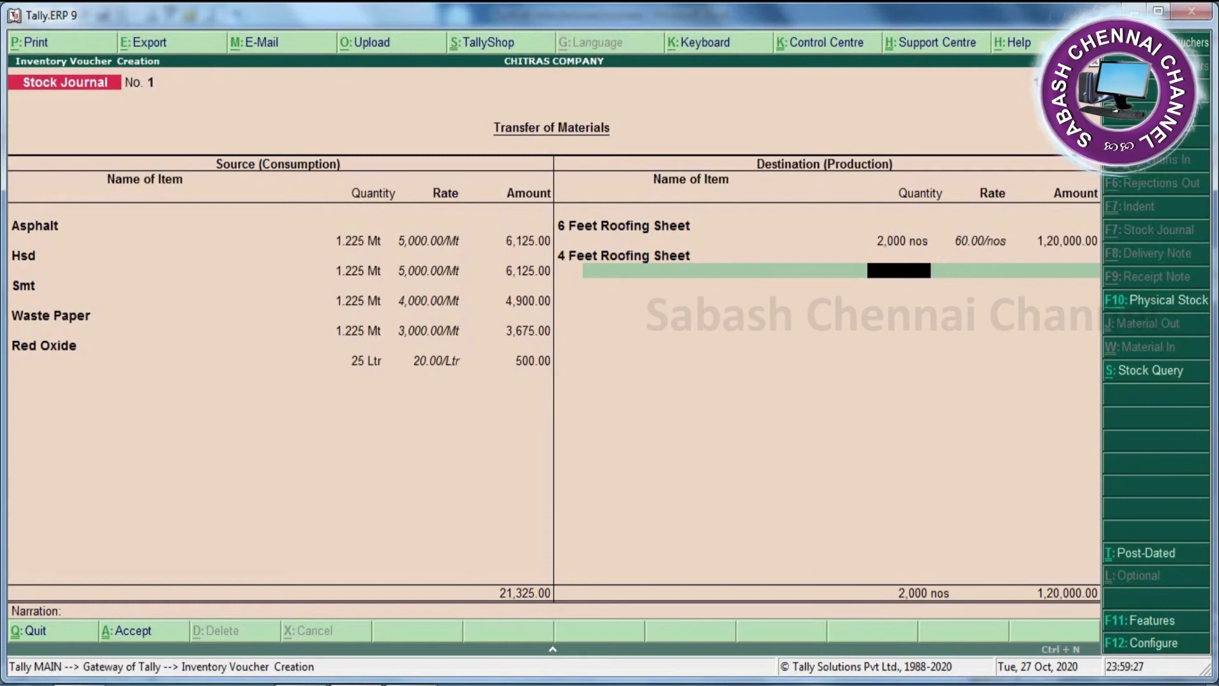
key(alt+Tab)
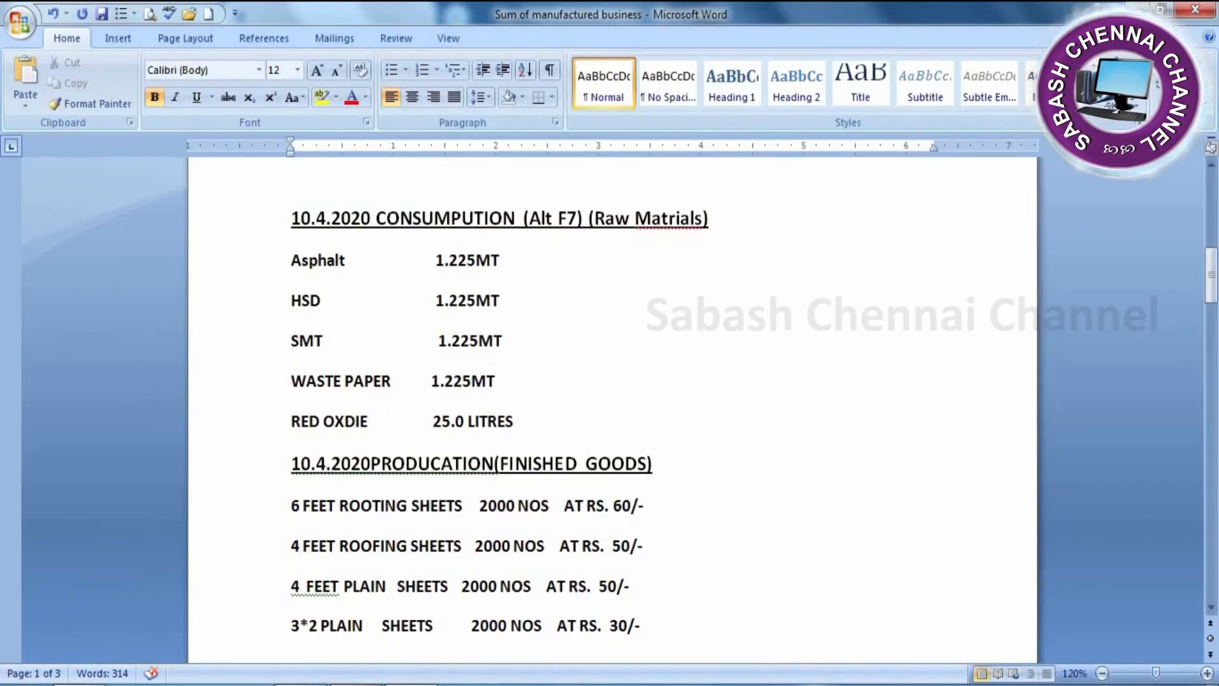
key(alt+Tab)
text(2999)
key(BackSpace)
key(BackSpace)
key(BackSpace)
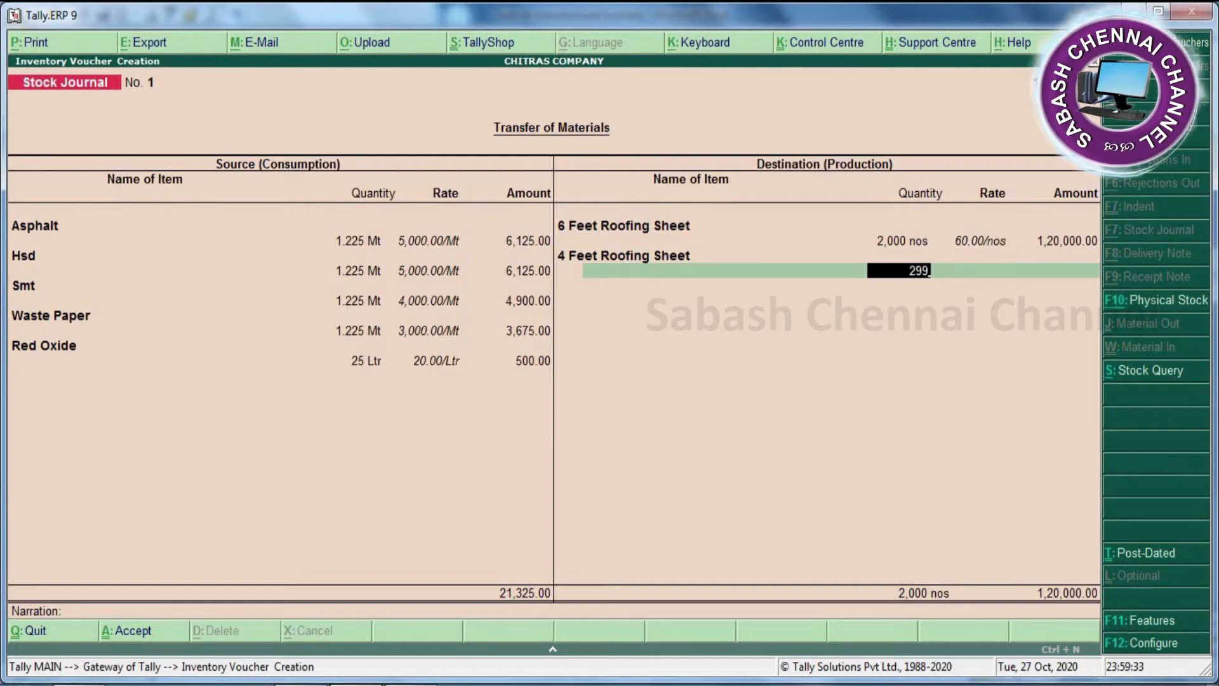
text(000)
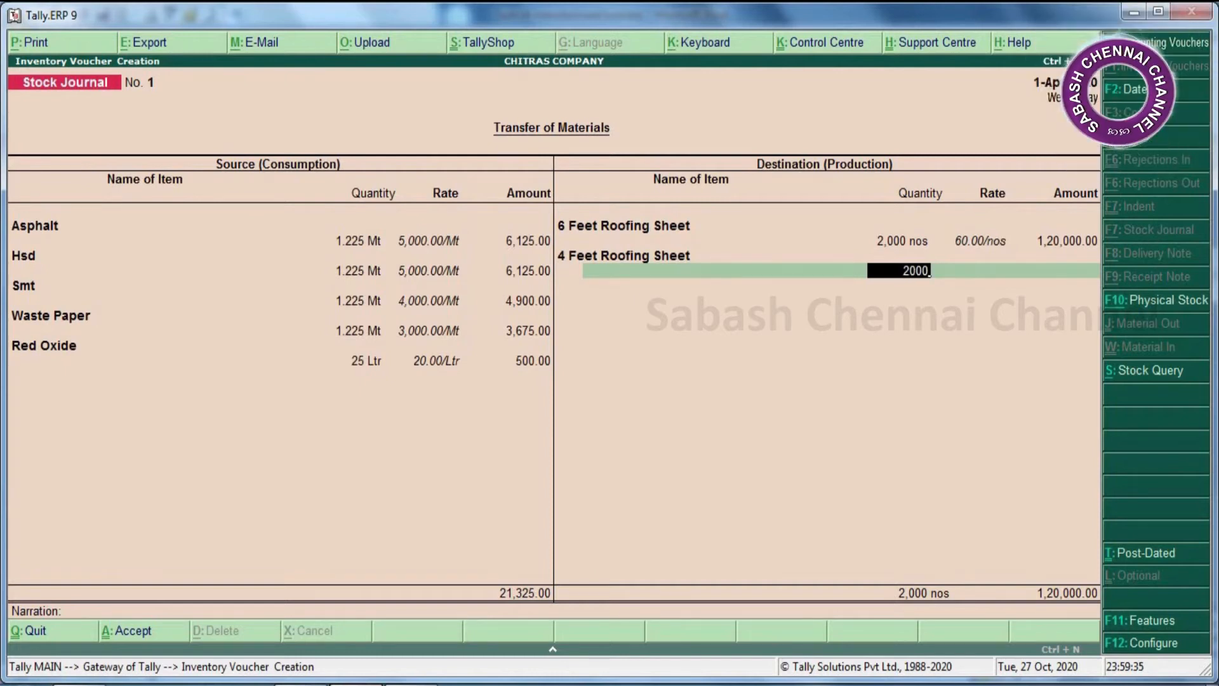
key(Return)
text(50)
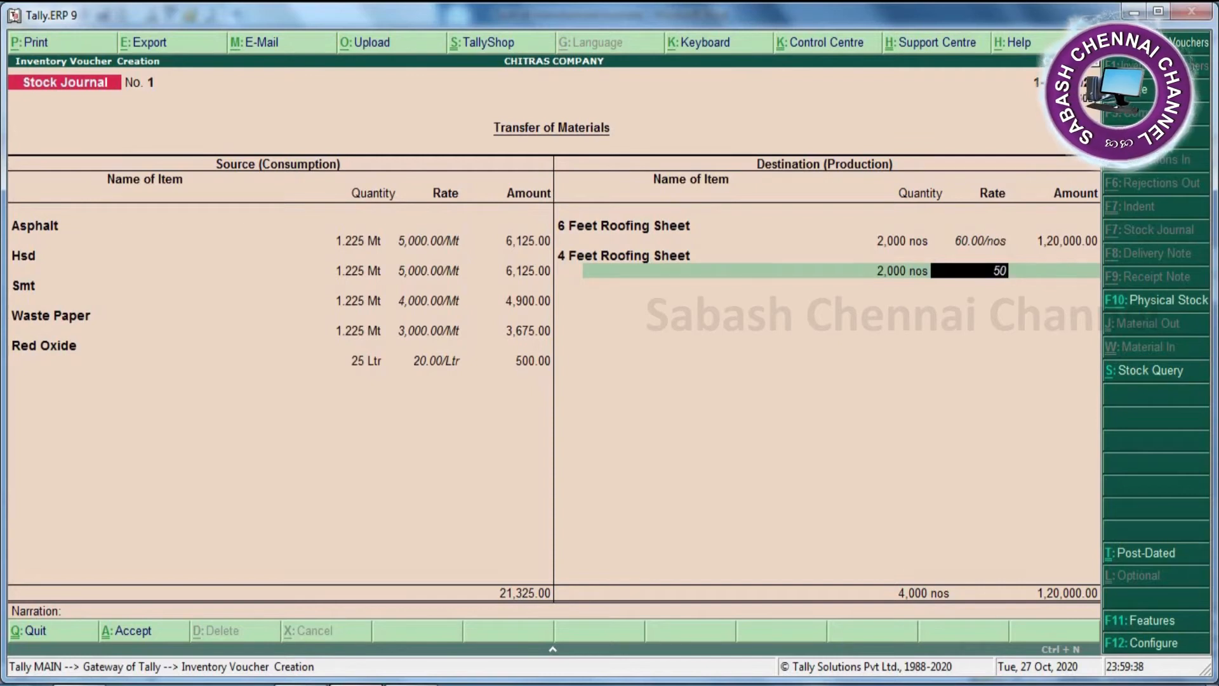
key(Return)
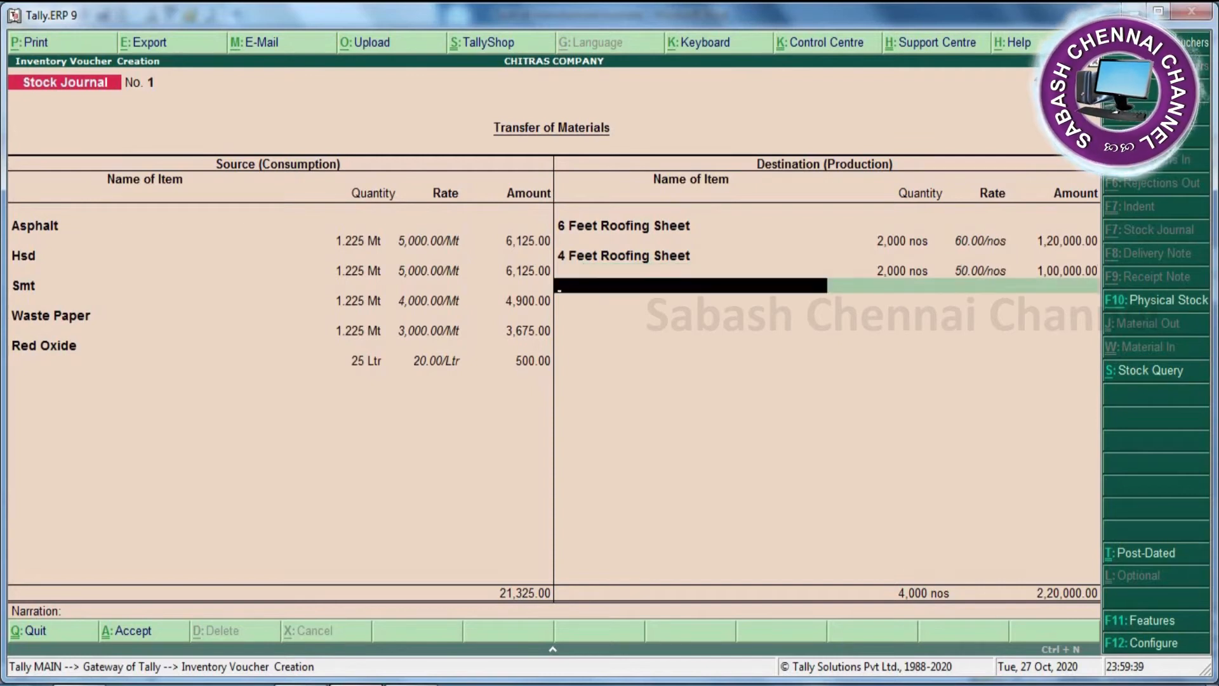
Step: Add 4 Feet Plain Sheet to the production items with a quantity of 2000 nos at a rate of 50
text(4)
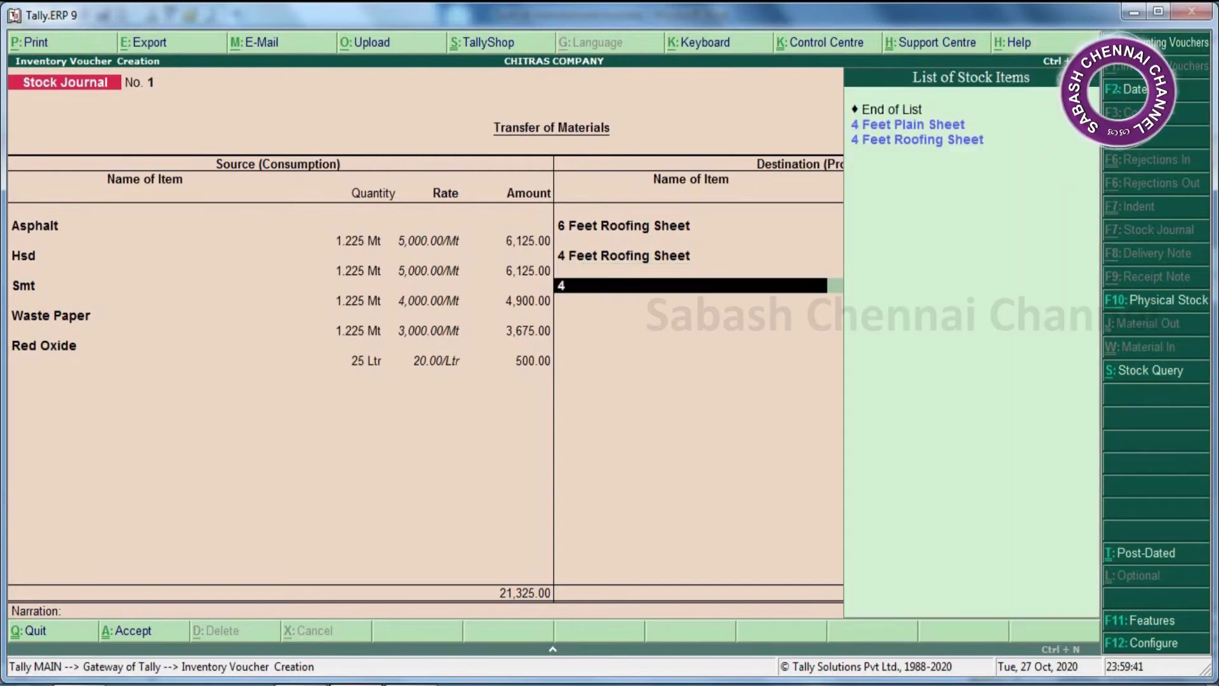
key(Return)
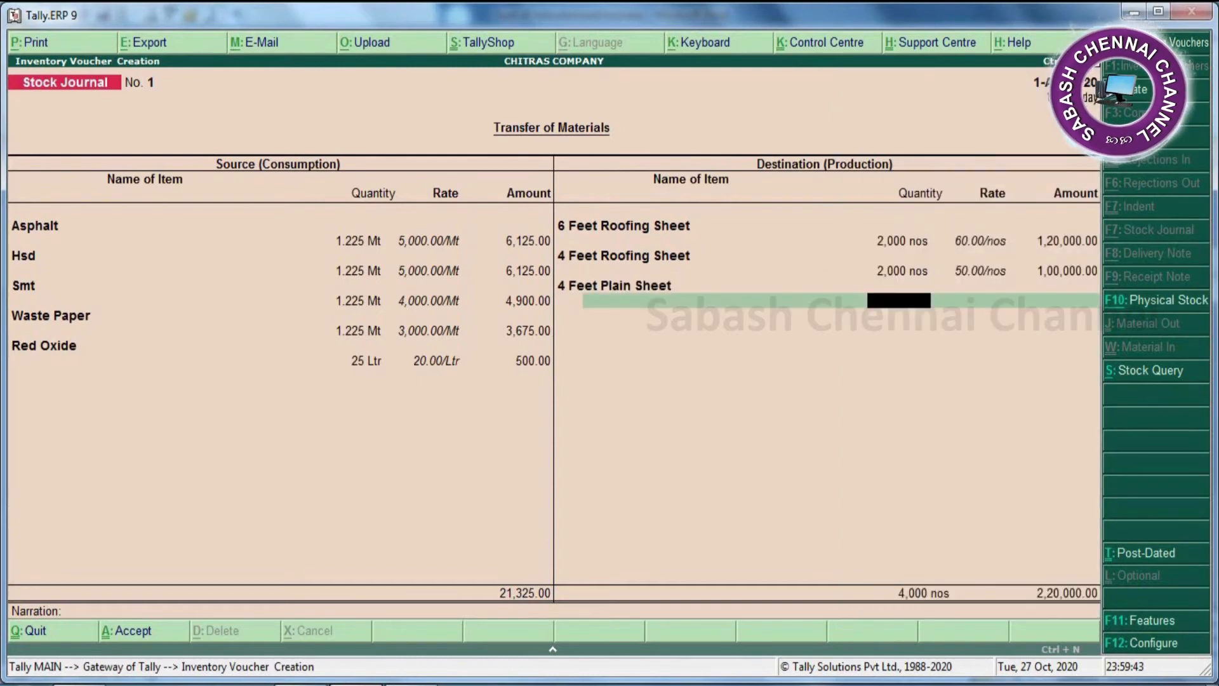
key(alt+Tab)
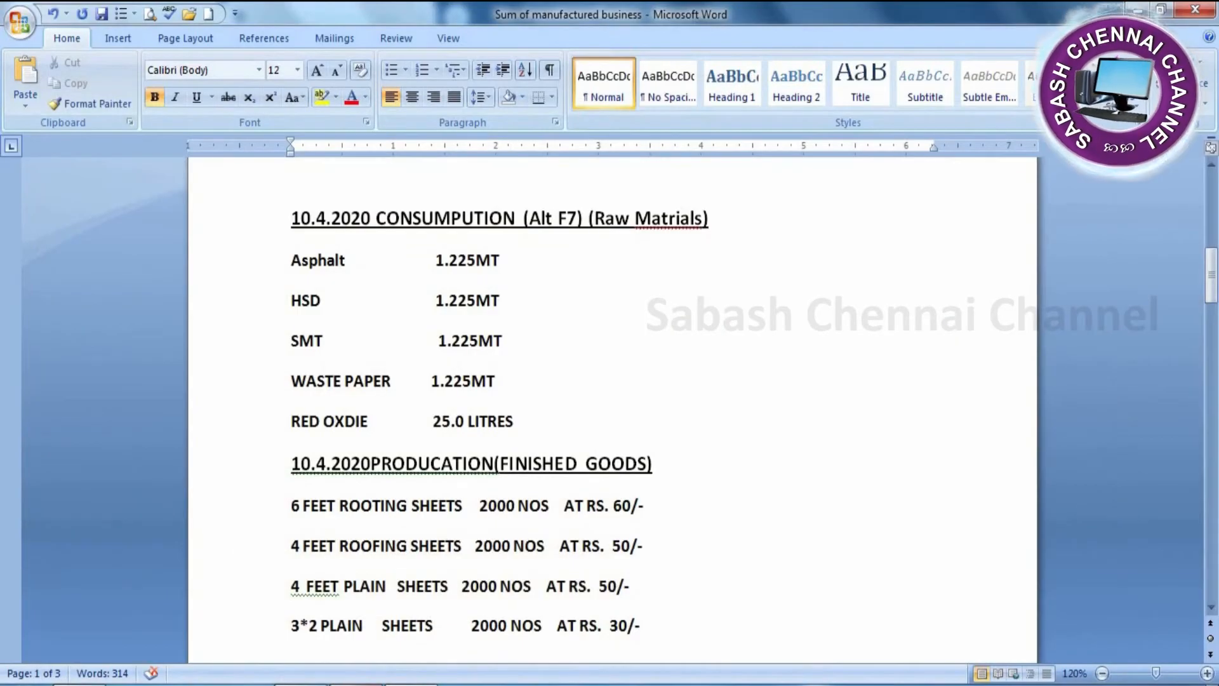
key(alt+Tab)
text(2000)
key(Return)
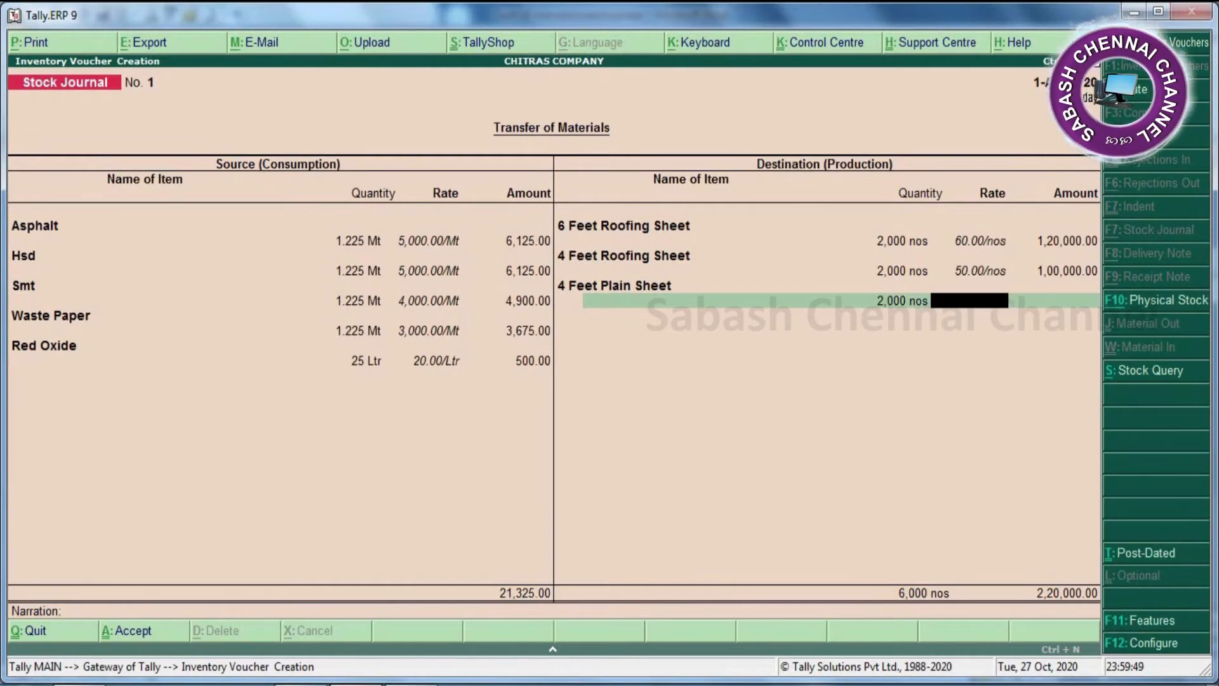
text(50)
key(Return)
key(Return)
Step: Add 3x2 Plain Sheet to the production items with the revised quantity of 700 nos from the Word document at a rate of 30
text(3)
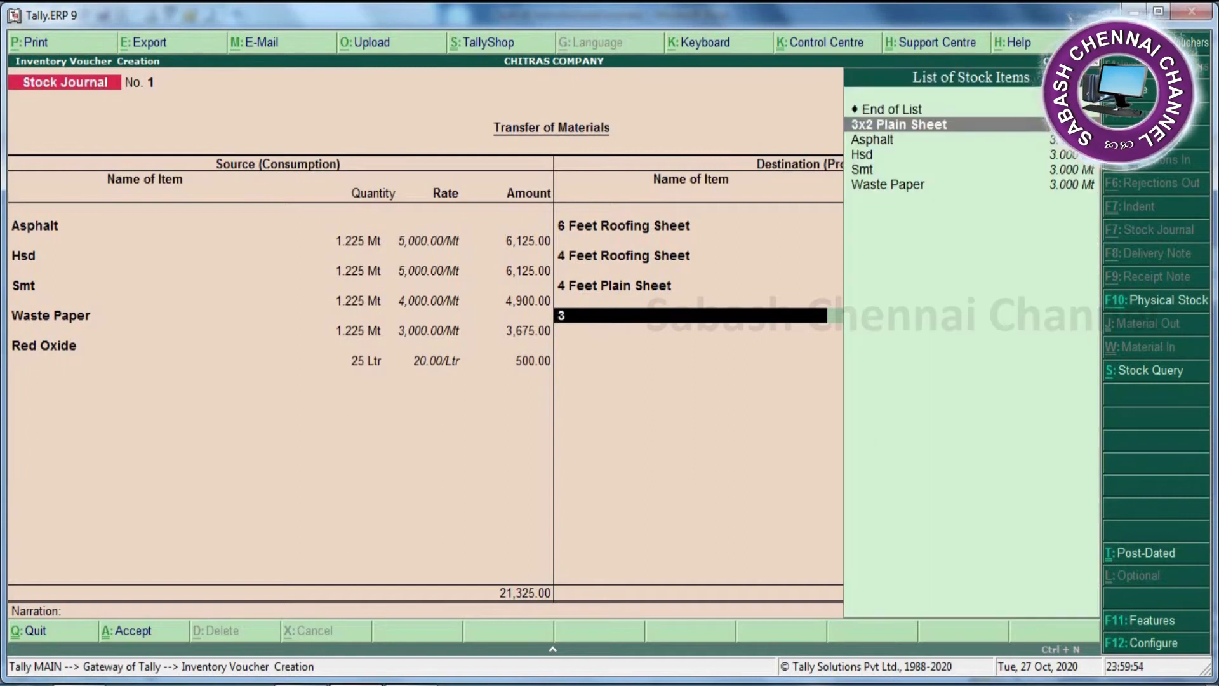
key(Return)
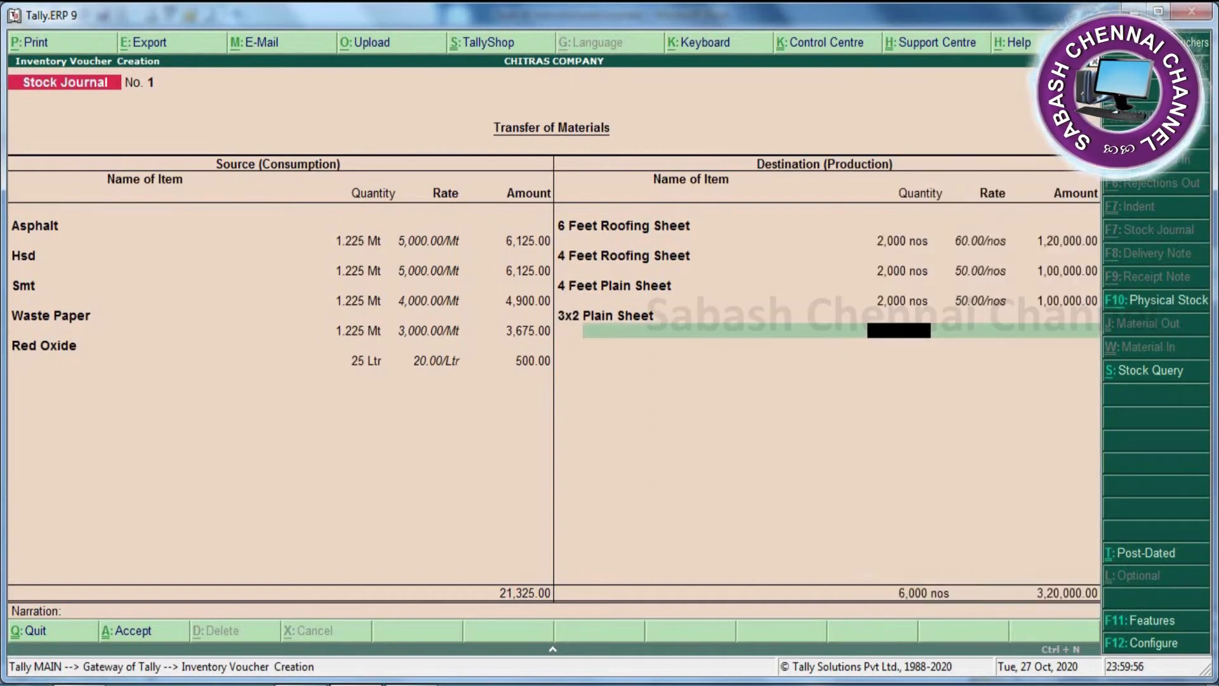
key(alt+Tab)
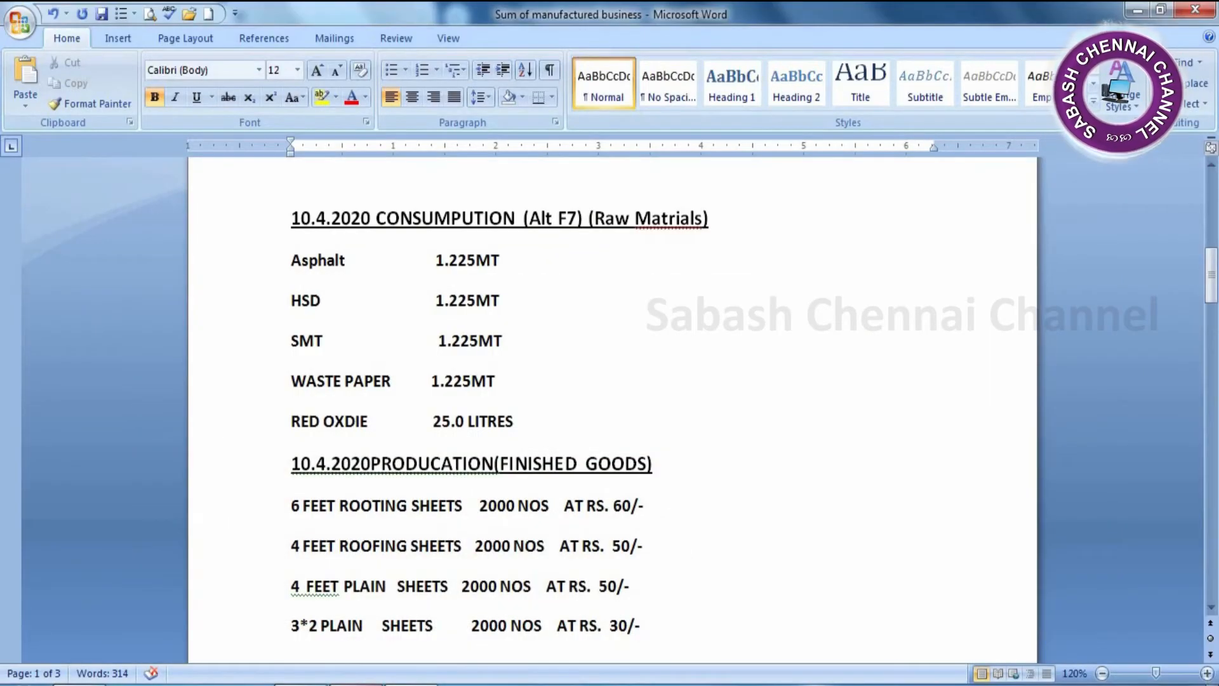
key(alt+Tab)
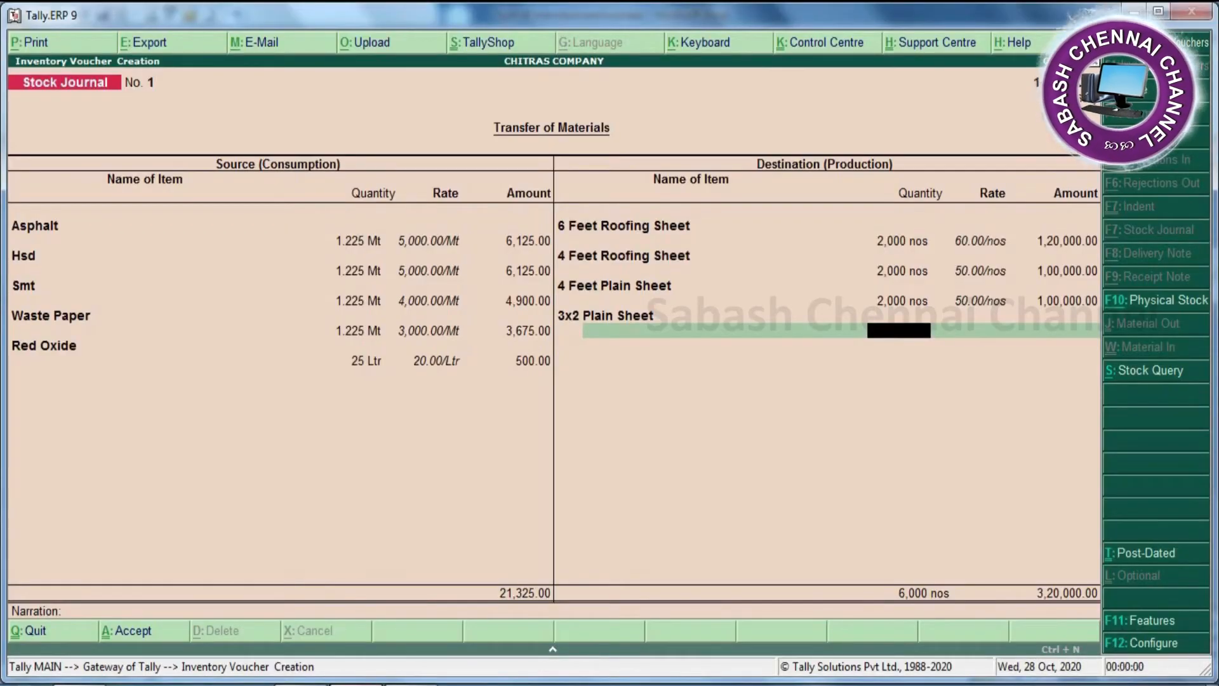
key(alt+Tab)
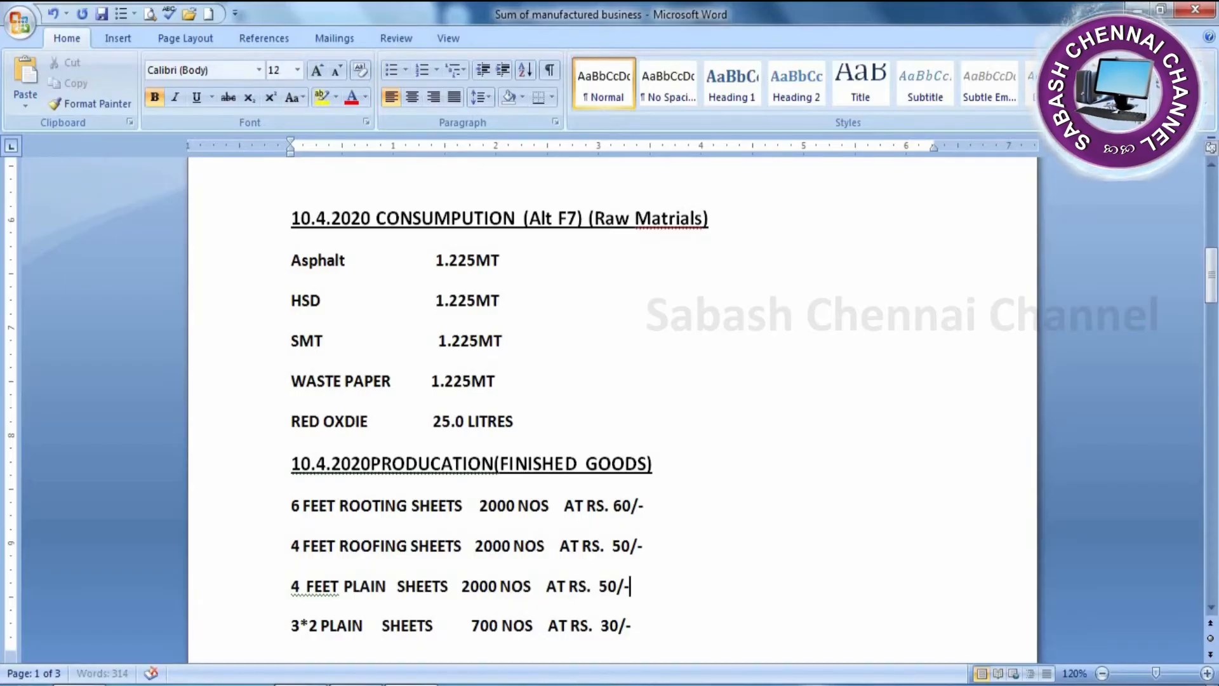
key(alt+Tab)
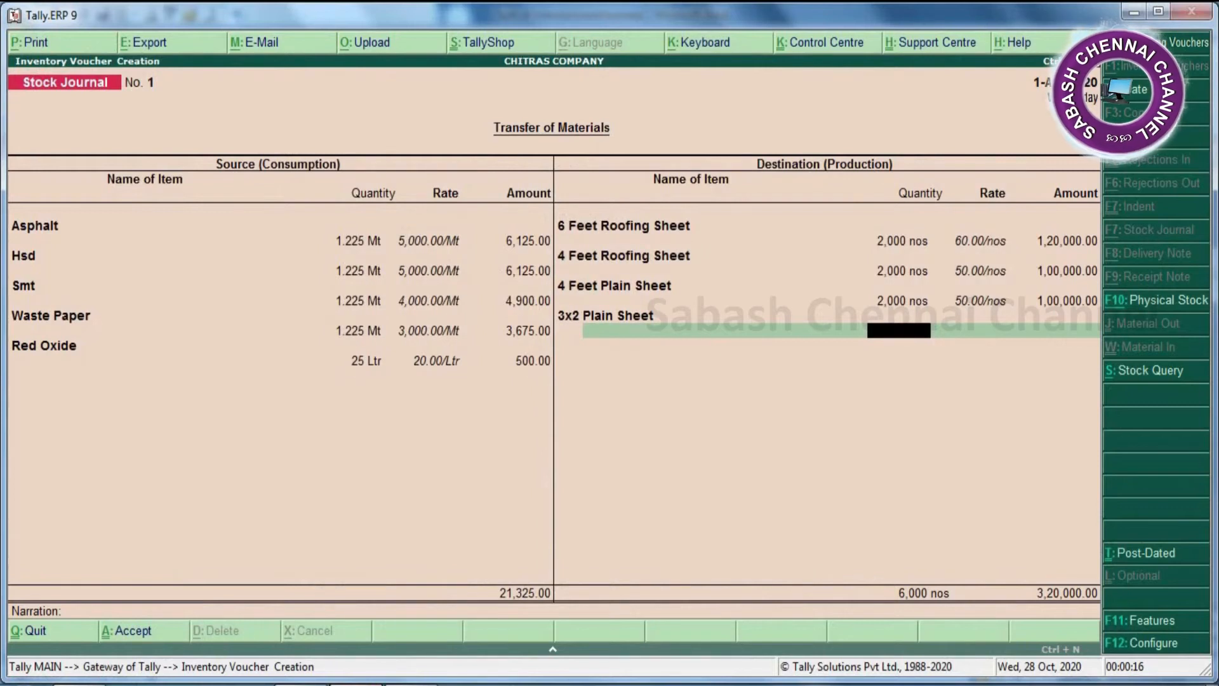
text(700)
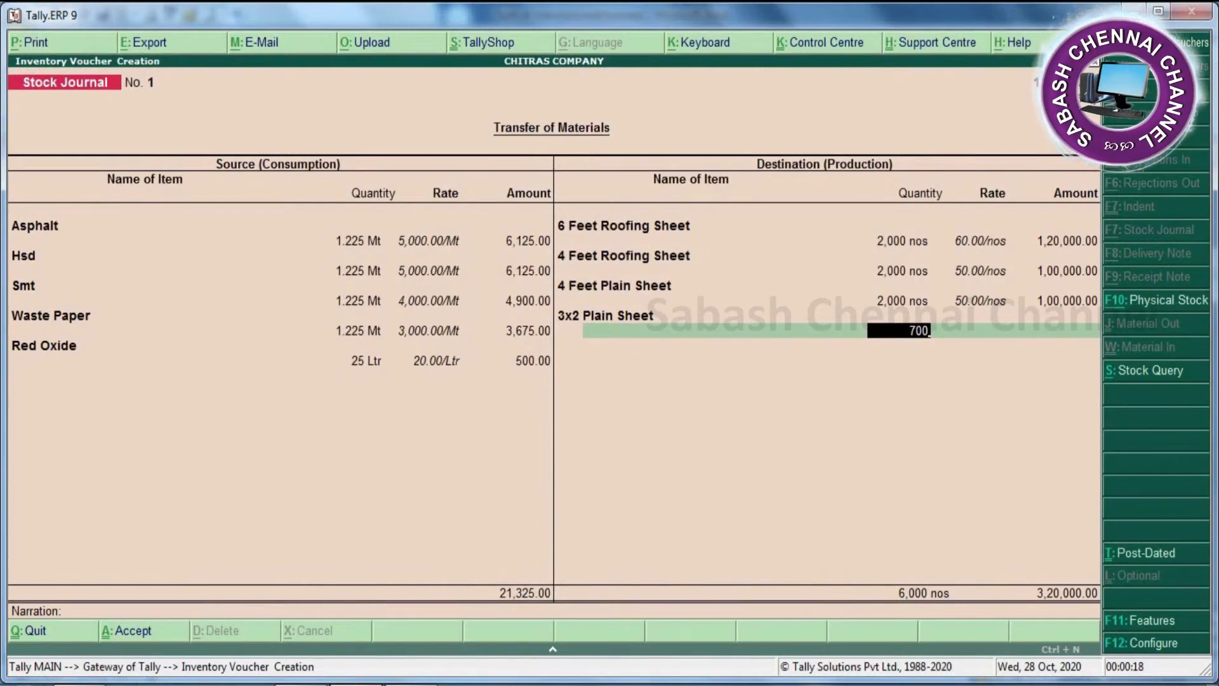
key(Return)
text(30)
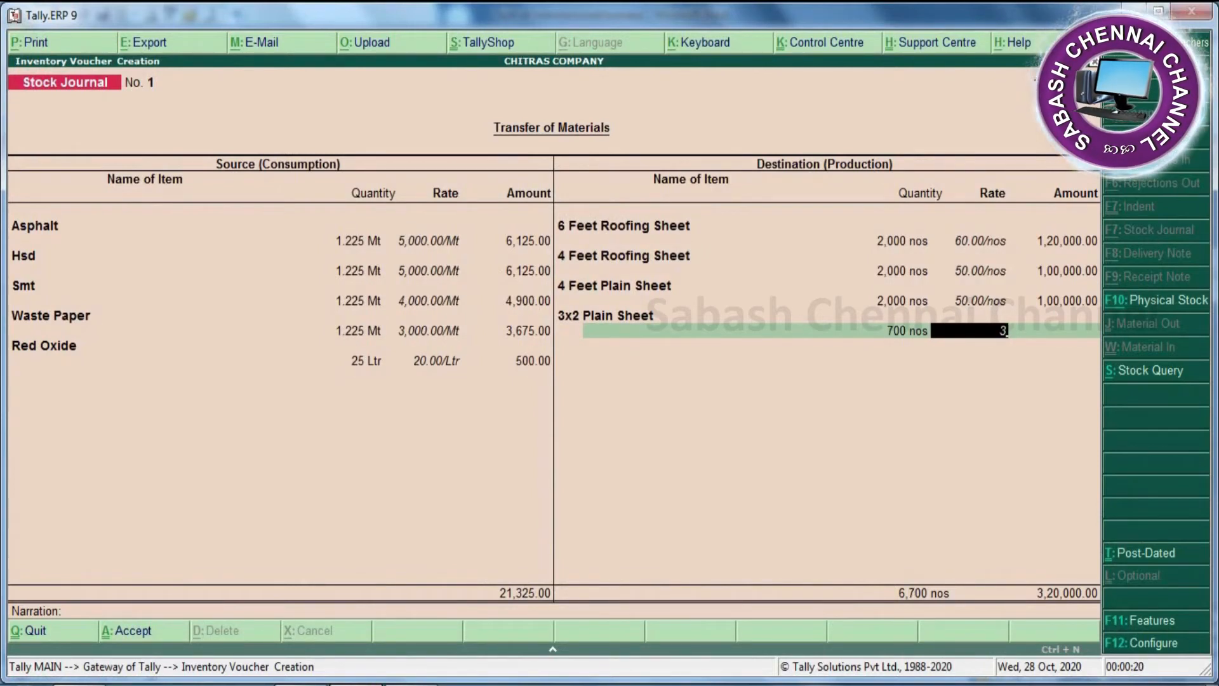
key(Return)
key(Return)
Step: End the production item list and save the stock journal voucher with no narration
key(Return)
key(Return)
key(Return)
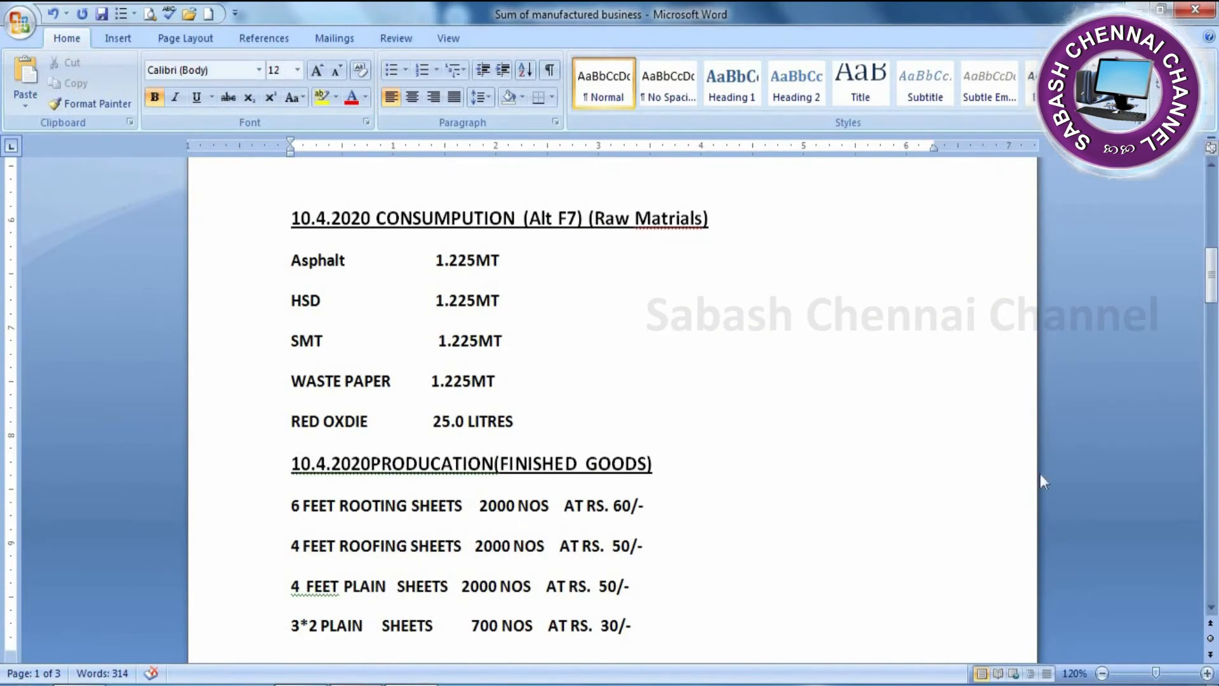
Step: Review the 12.4.2020 credit sales to Usman Brothers and the 13.4.2020 cash sales in the Word document
click(1211, 608)
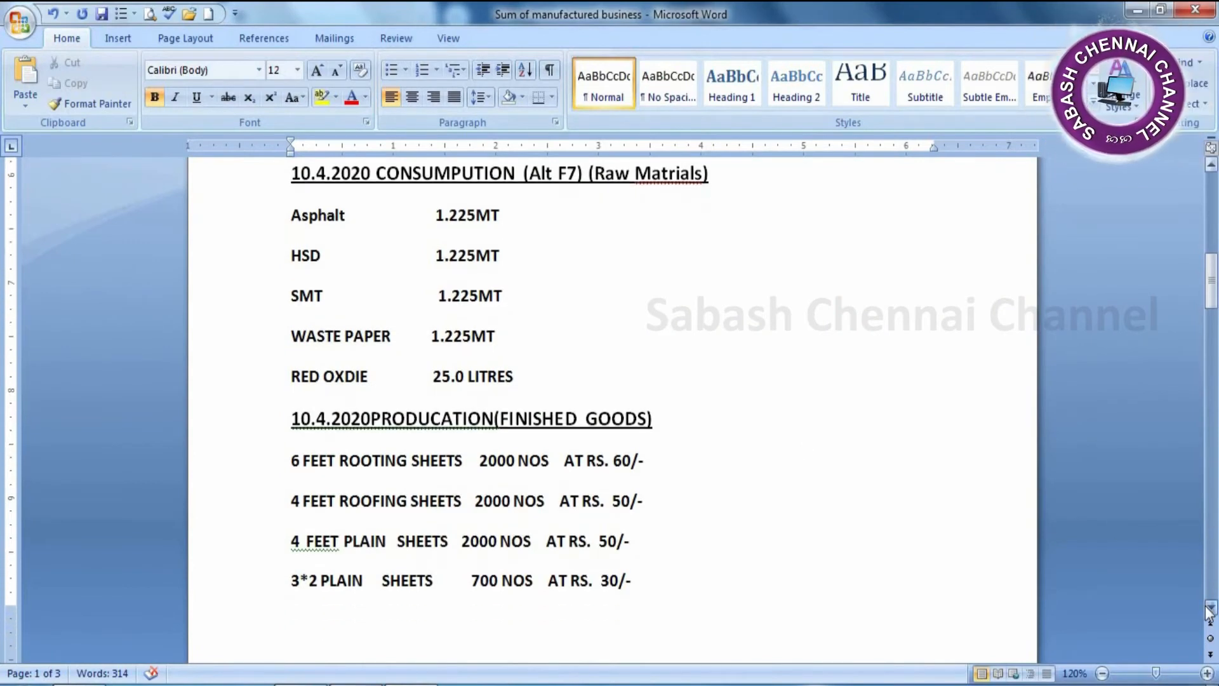
drag(1211, 608, 1210, 610)
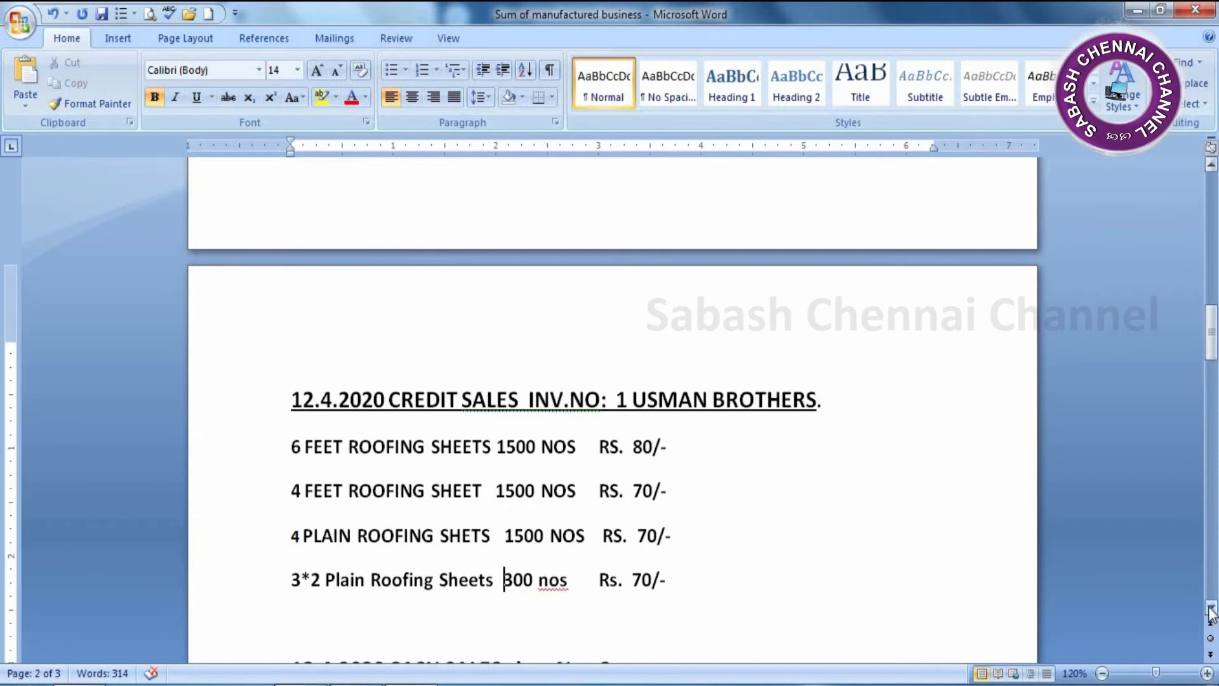
click(1211, 610)
drag(1210, 610, 1211, 610)
scroll(1211, 613, down, 3)
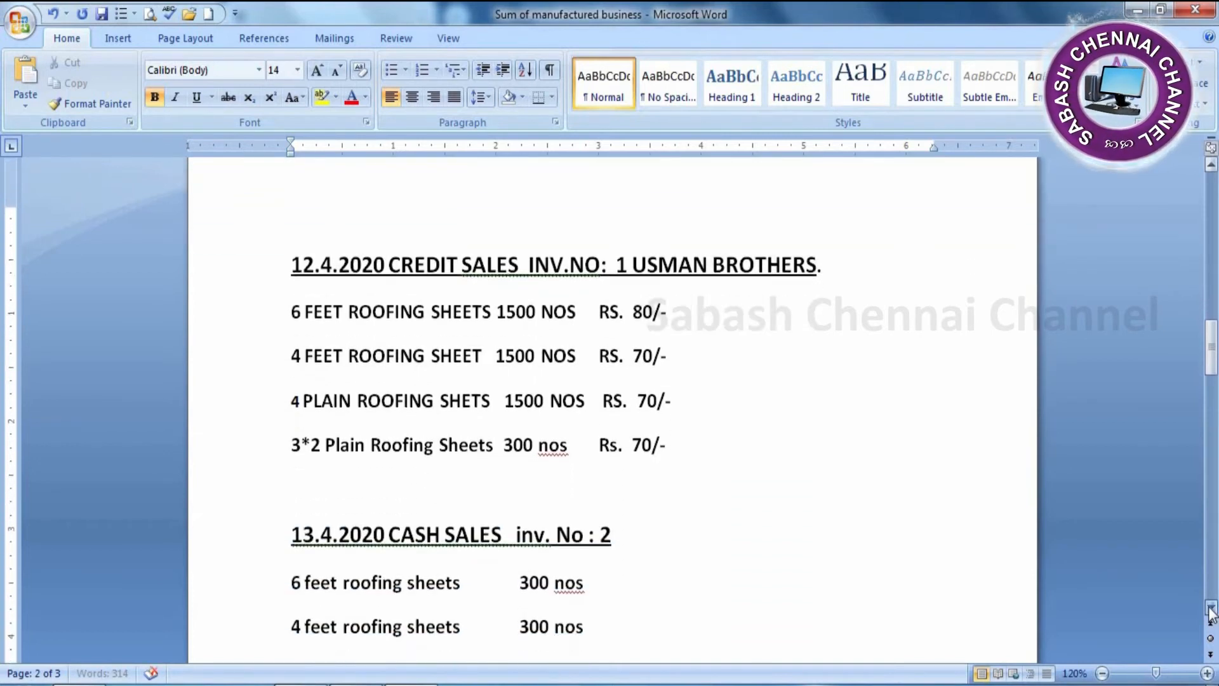
click(1212, 166)
click(1211, 166)
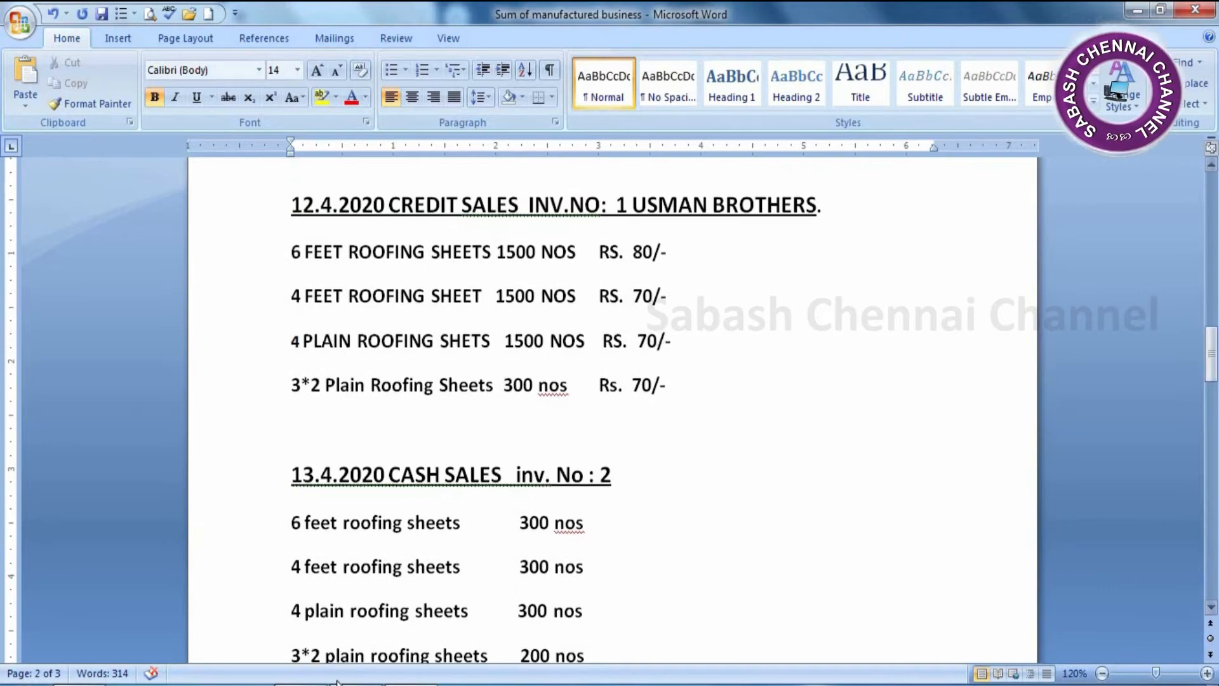
Step: Switch back to Tally and start a Sales voucher with reference number 1
click(356, 684)
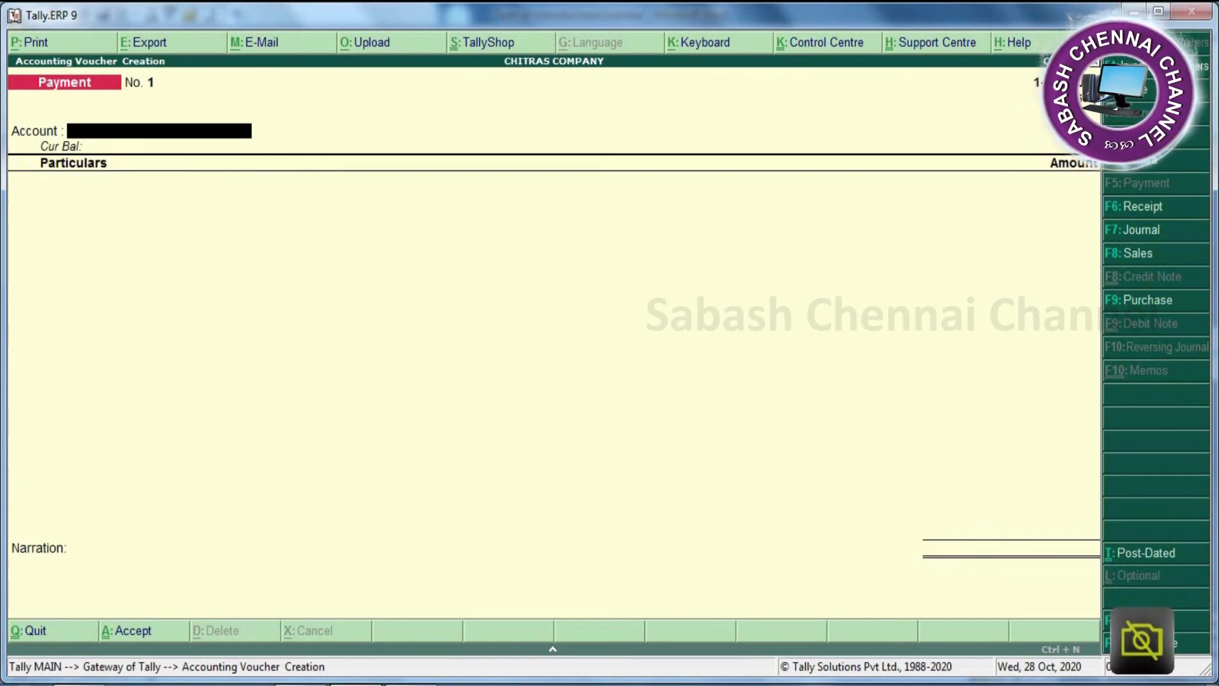
key(F8)
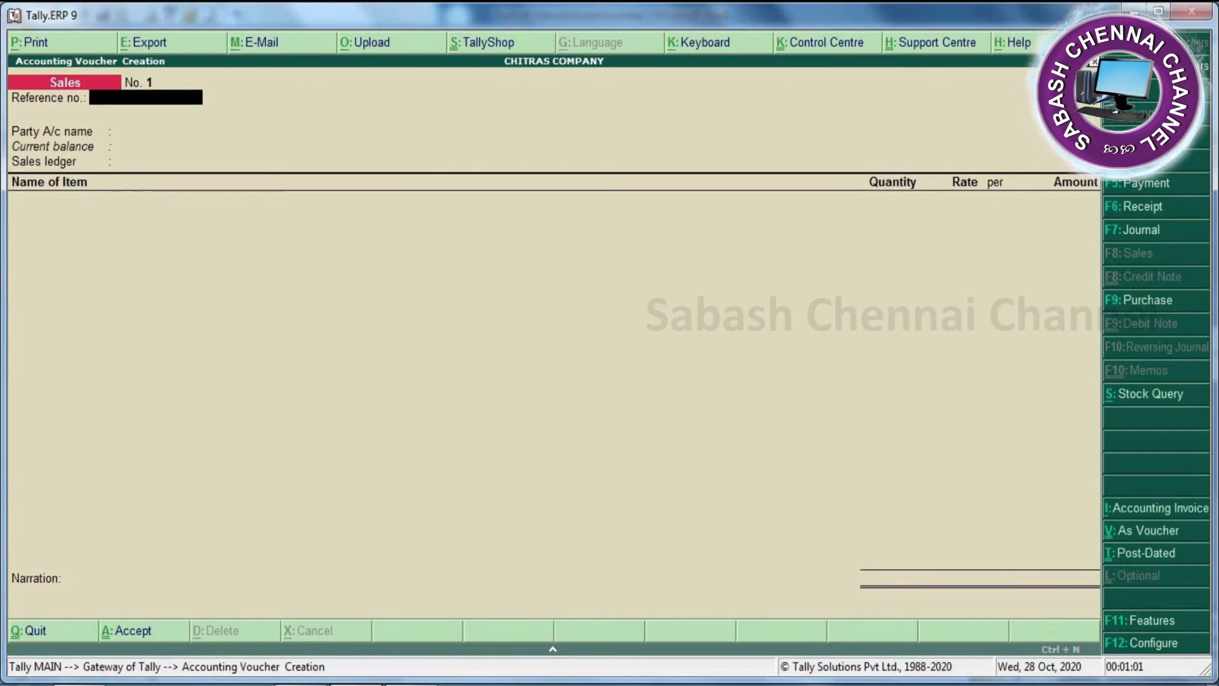
text(1)
key(Return)
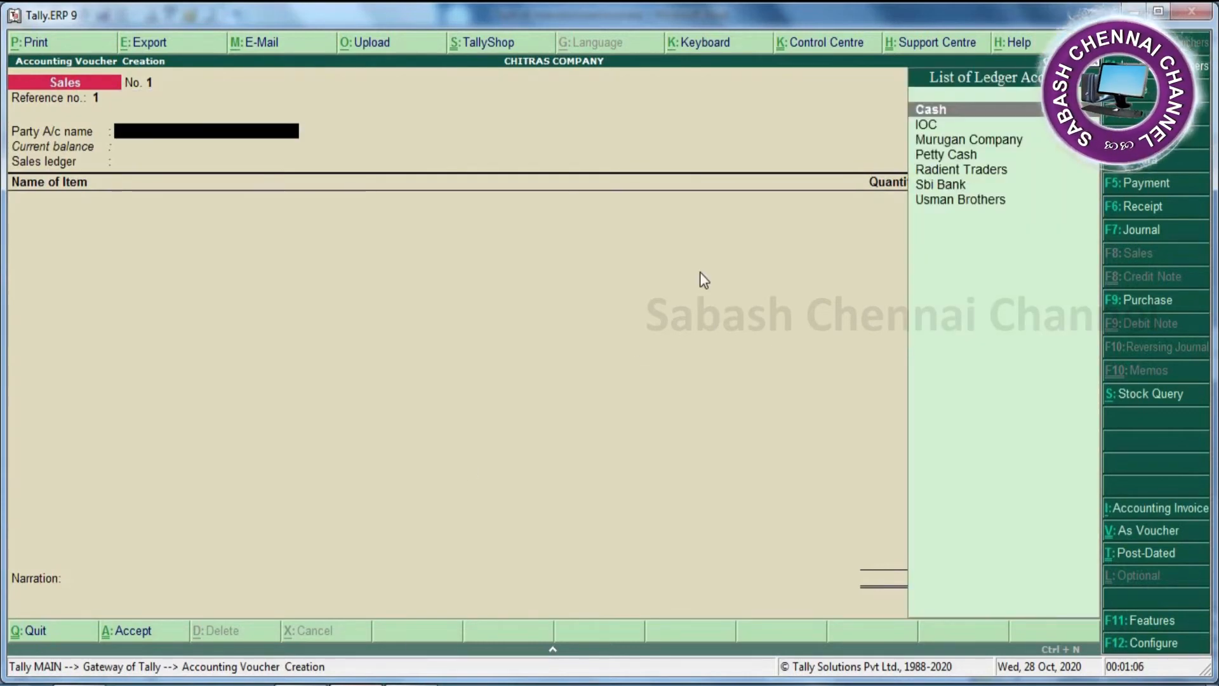
Step: Set the party to Usman Brothers under the Credit Sales ledger and add 6 Feet Roofing Sheet, 1,500 nos at a rate of 80
click(946, 204)
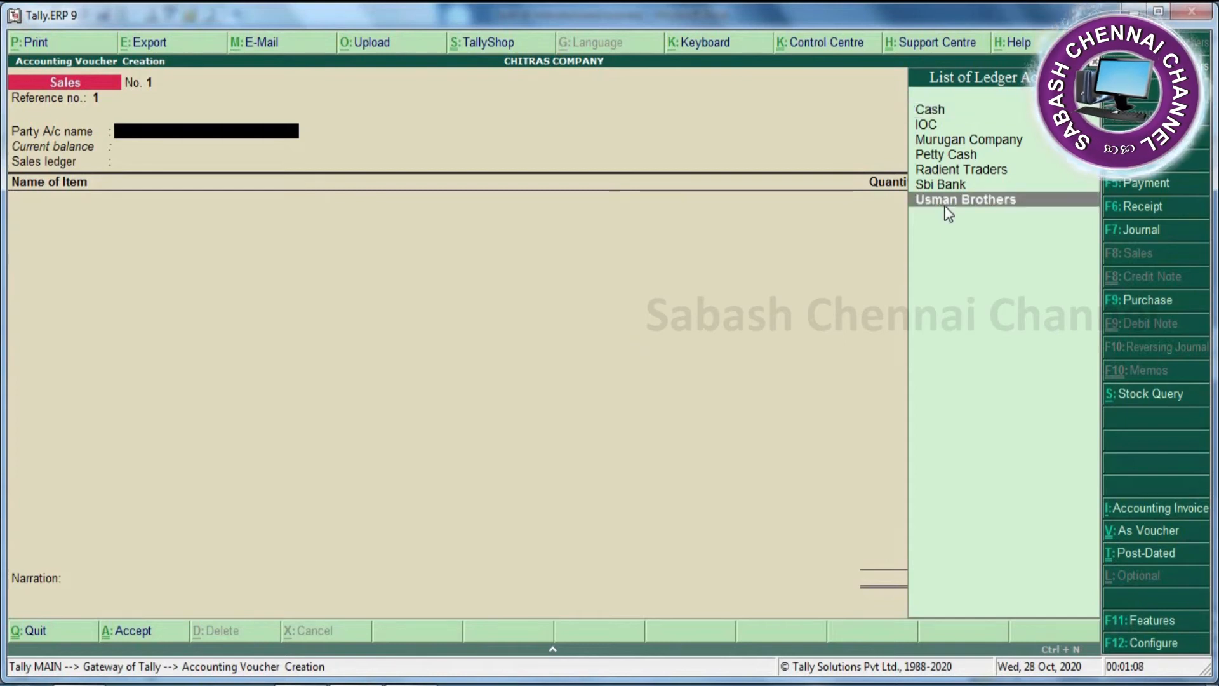
key(Return)
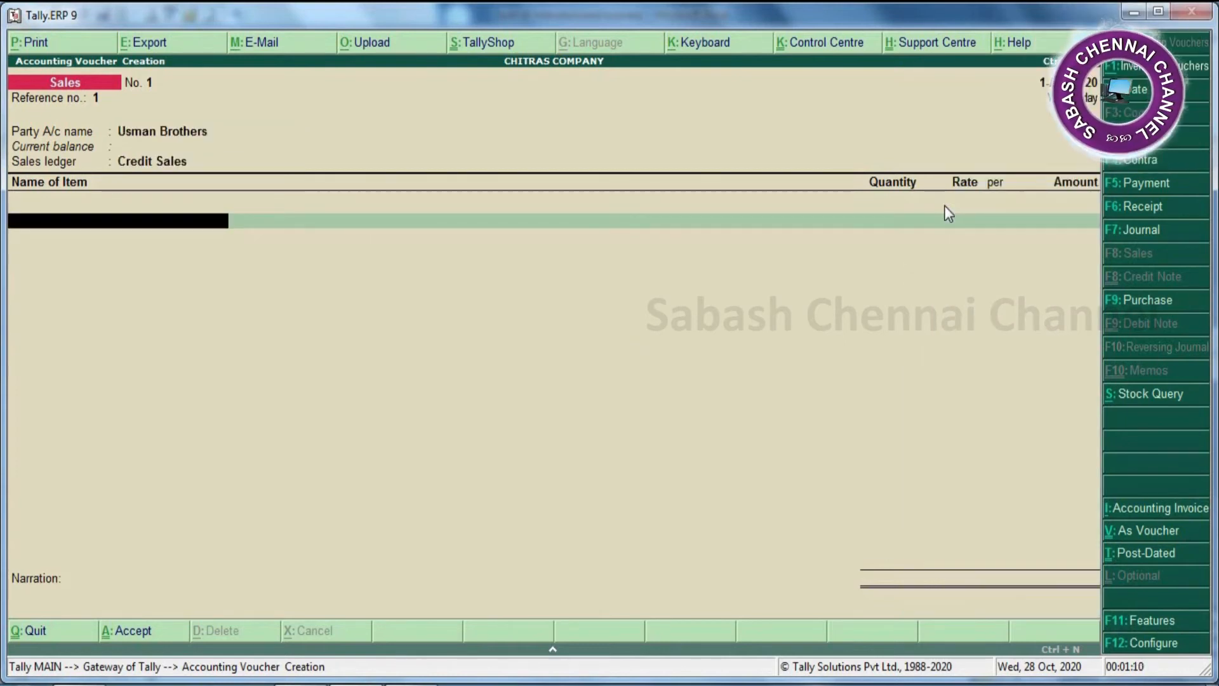
text(6)
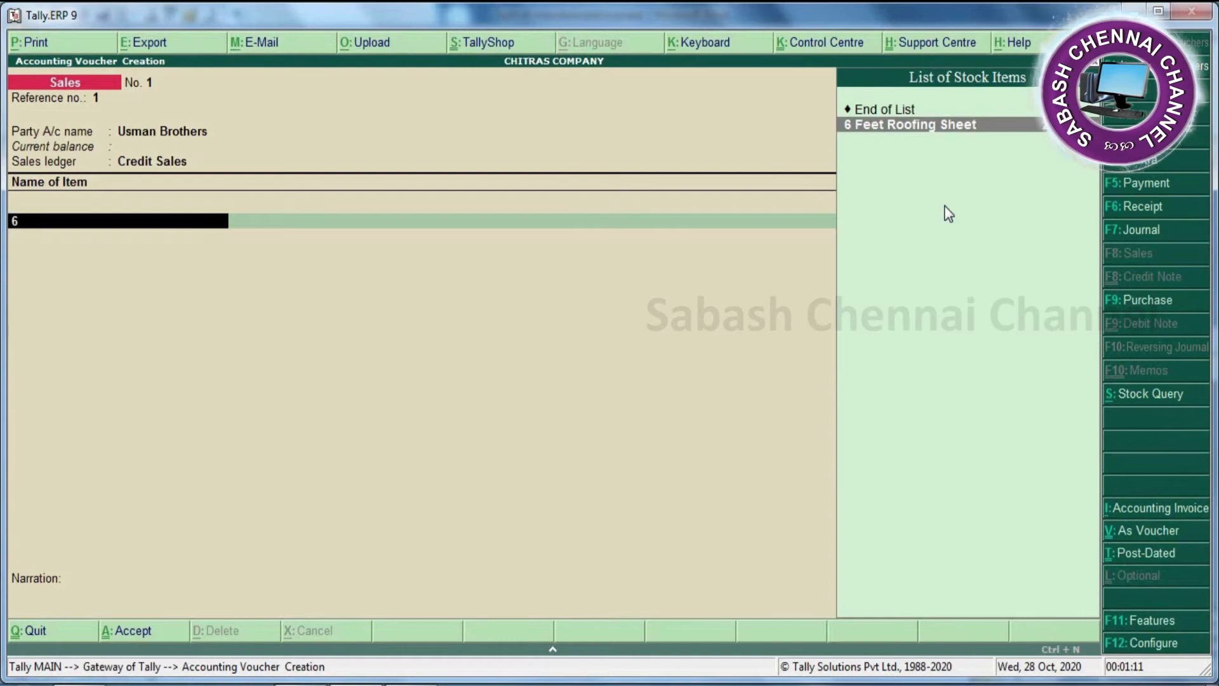
key(Return)
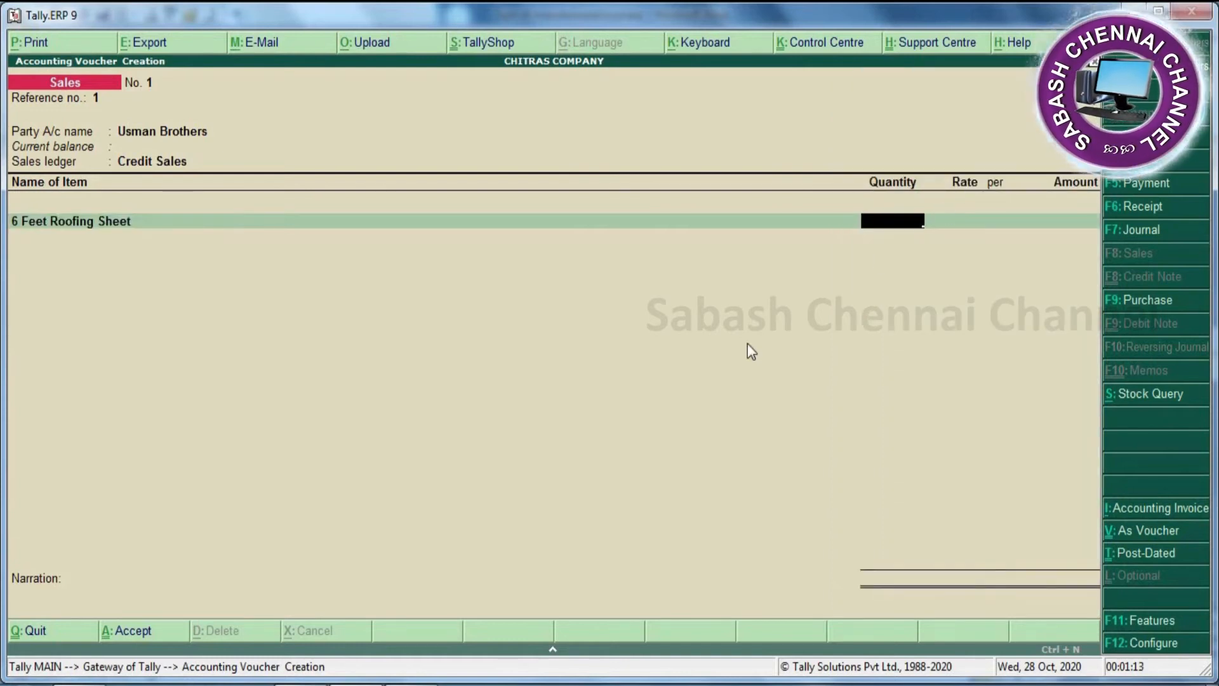
key(alt+Tab)
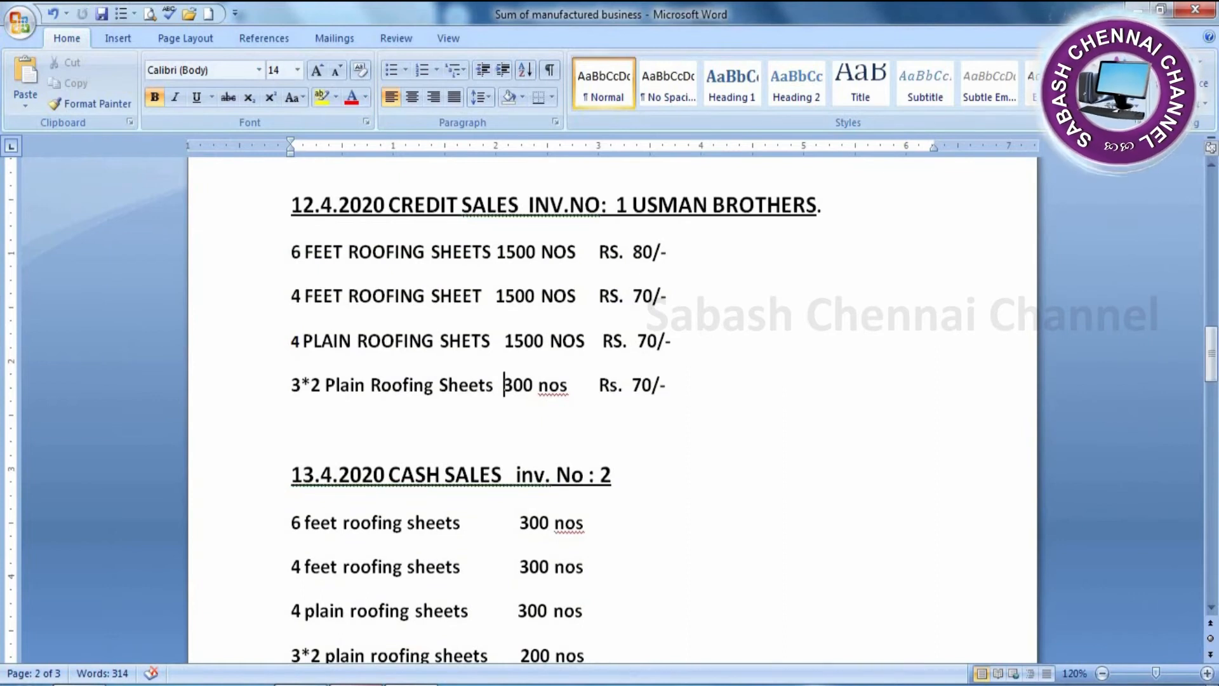
key(alt+Tab)
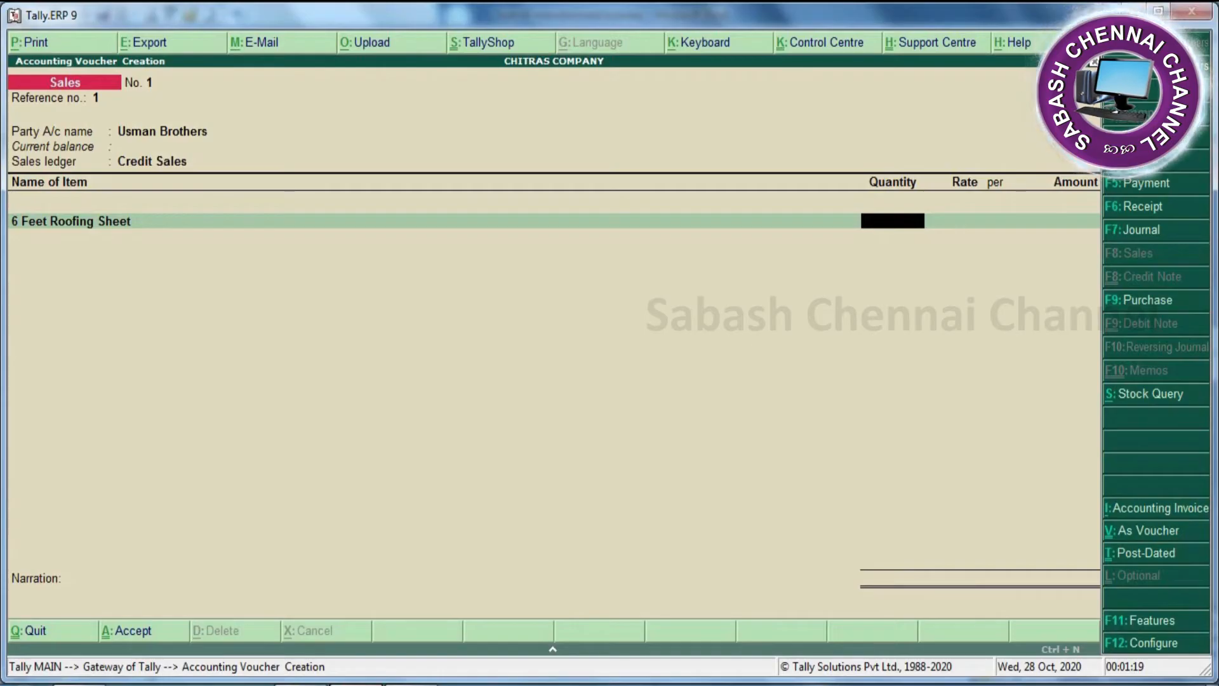
text(500)
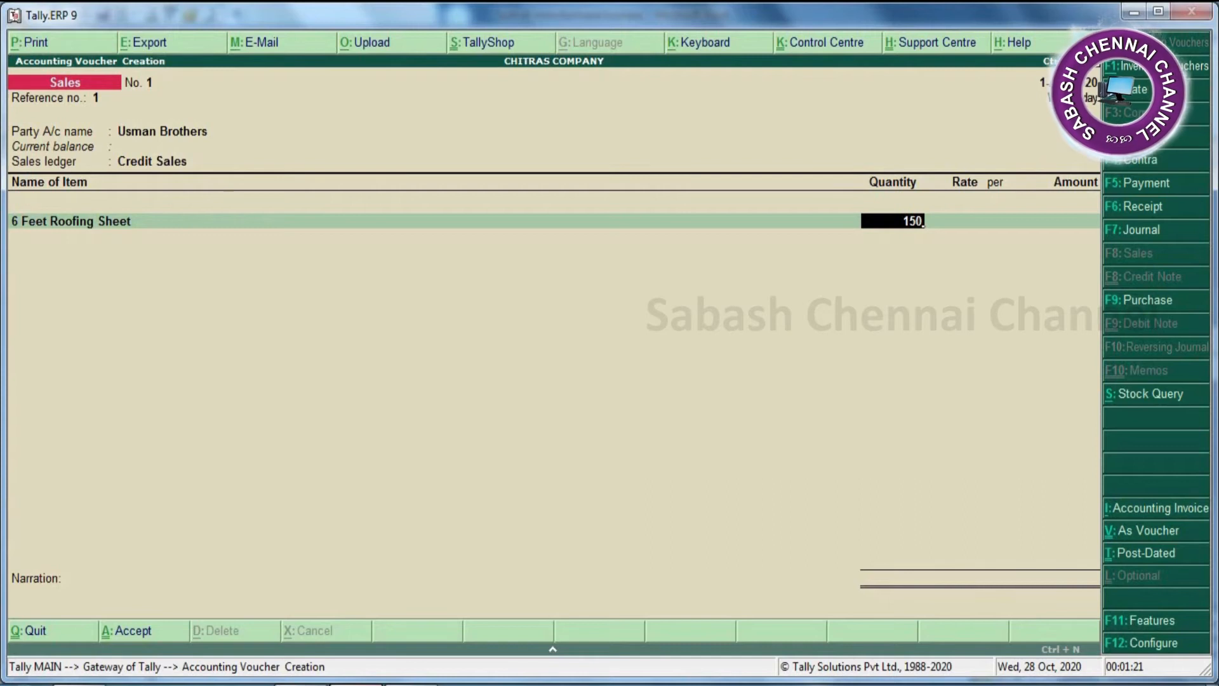
key(Return)
text(80)
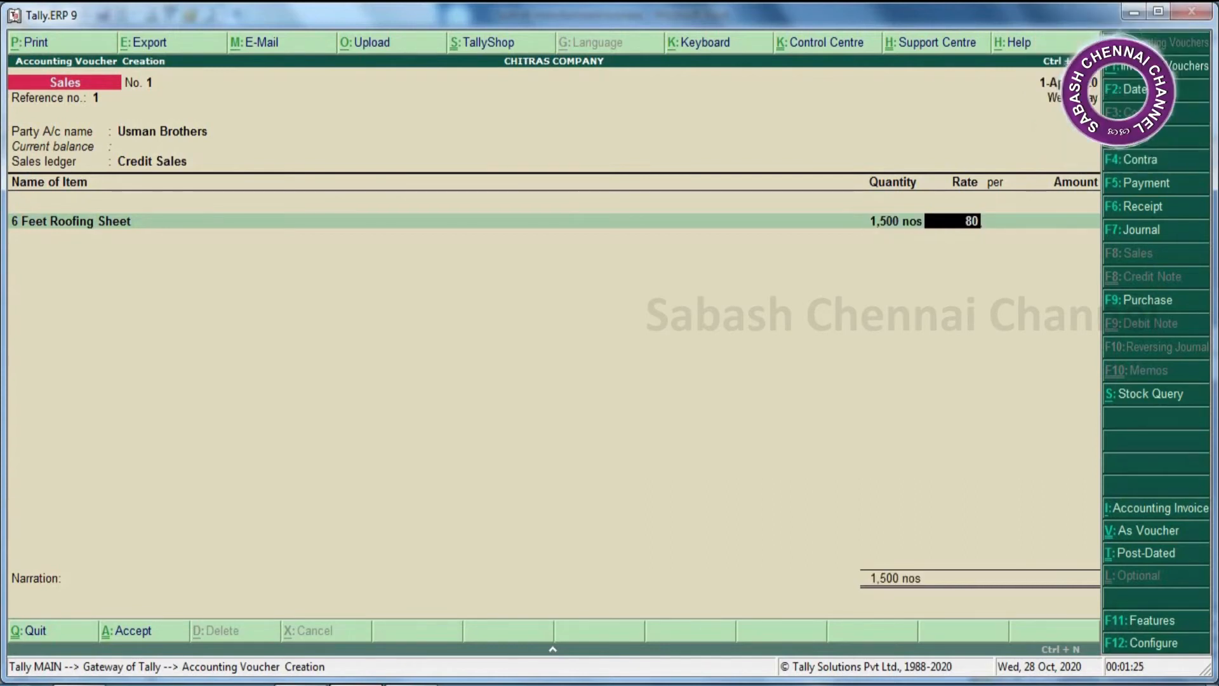
key(Return)
key(Return)
key(Return)
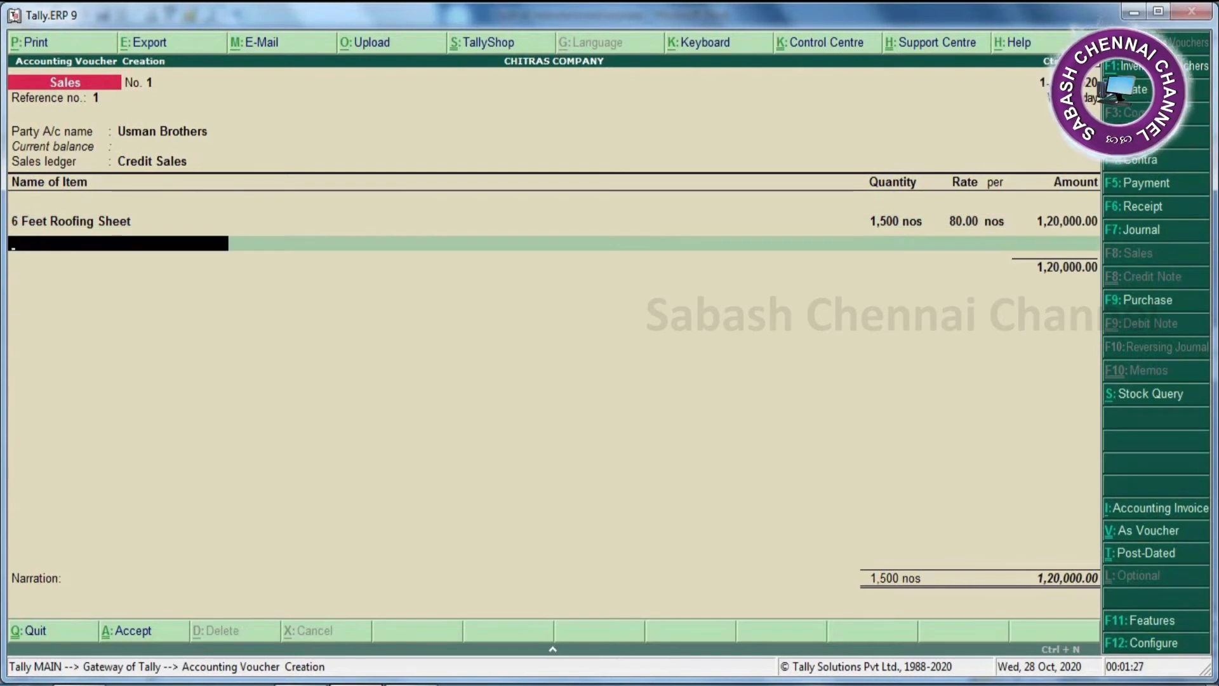
Step: Add 4 Feet Roofing Sheet to the sales voucher with the Word document's quantity of 1,500 nos at a rate of 70
text(4)
key(Down)
key(Return)
key(alt+Tab)
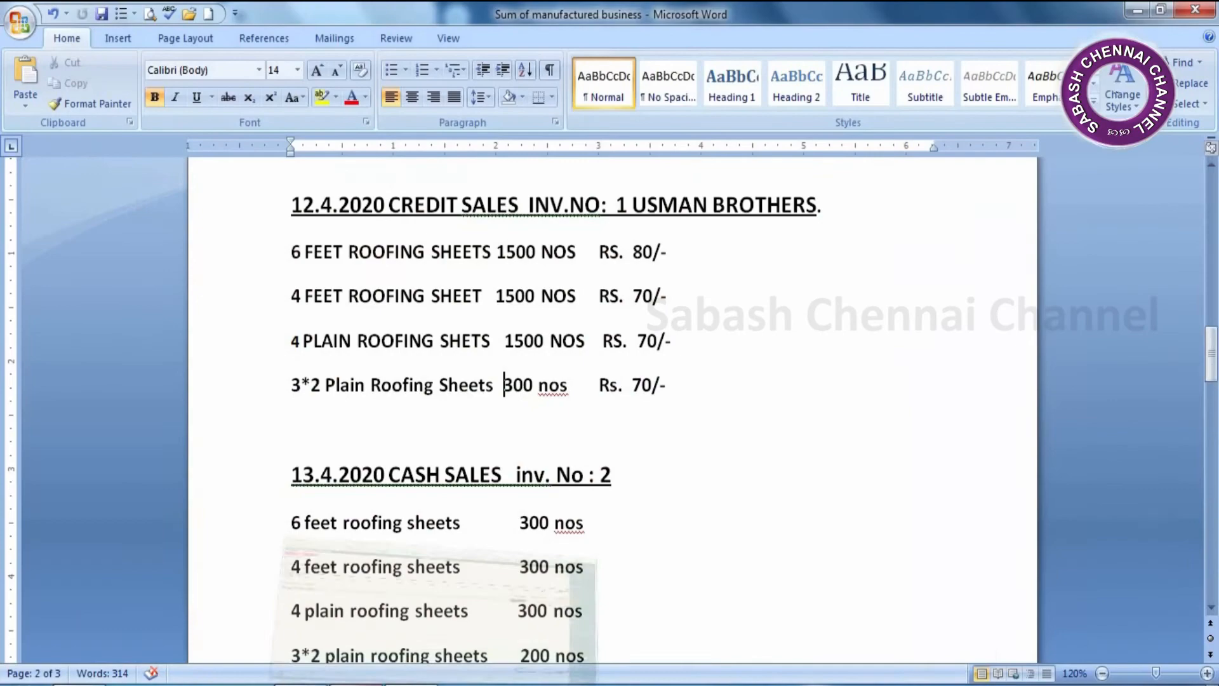
key(alt+Tab)
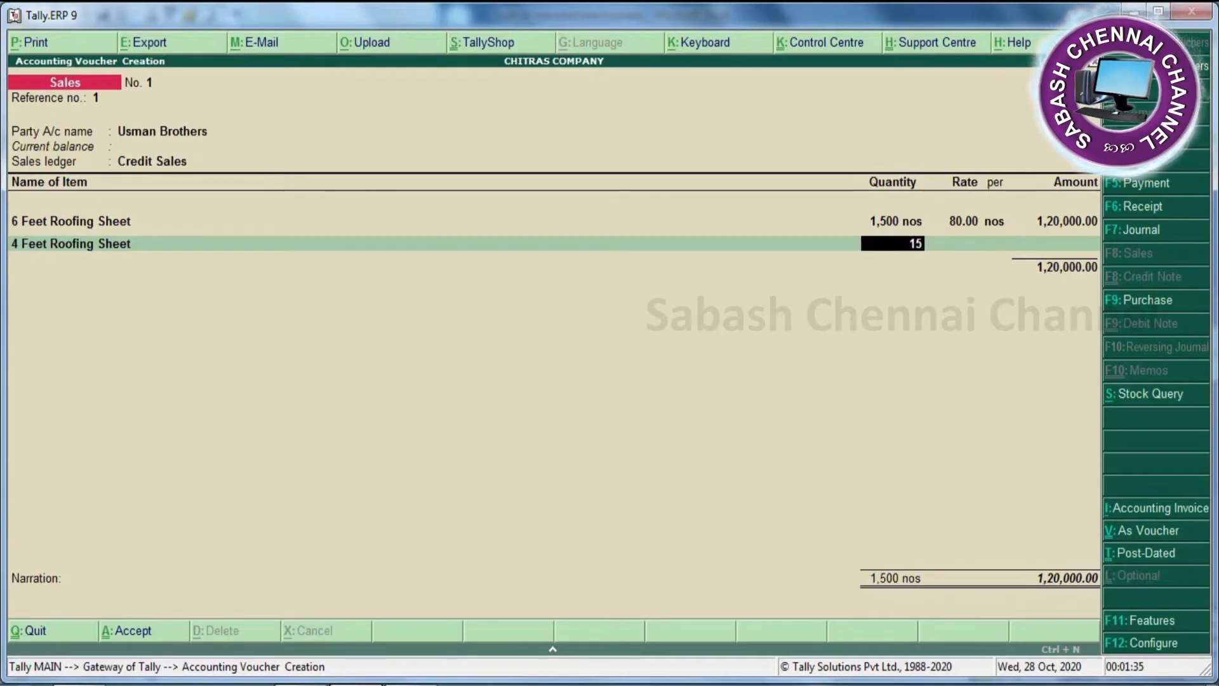
key(BackSpace)
key(BackSpace)
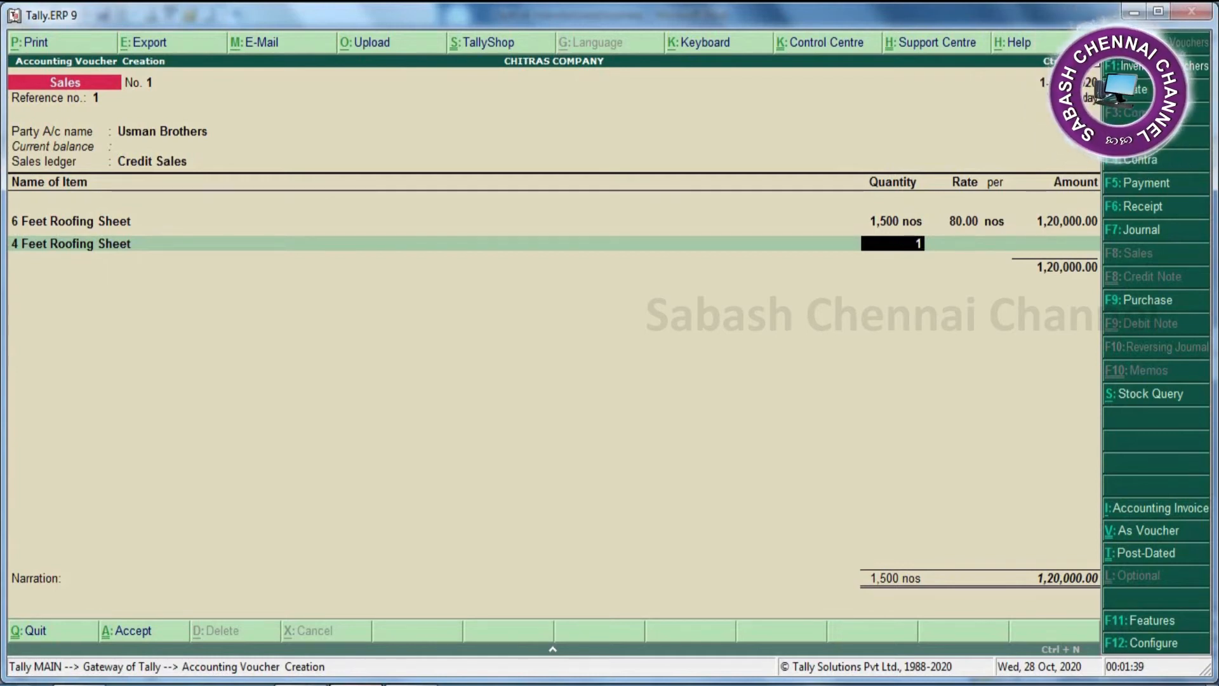
text(00)
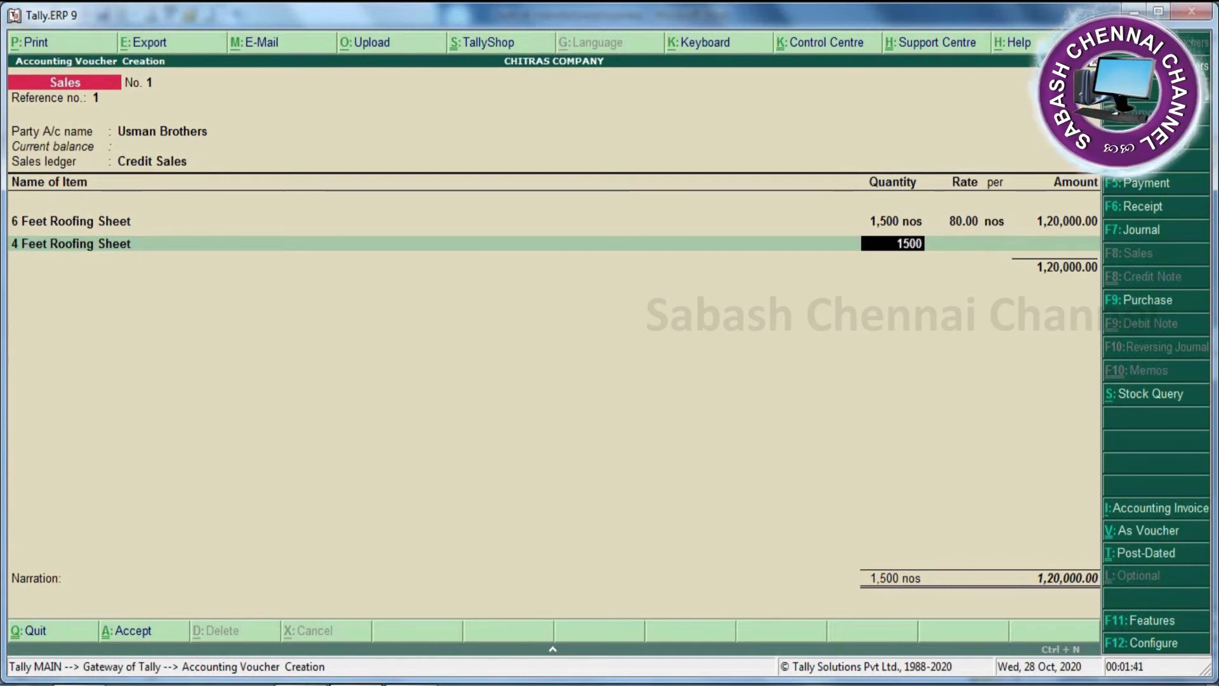
key(Return)
text(70)
key(Return)
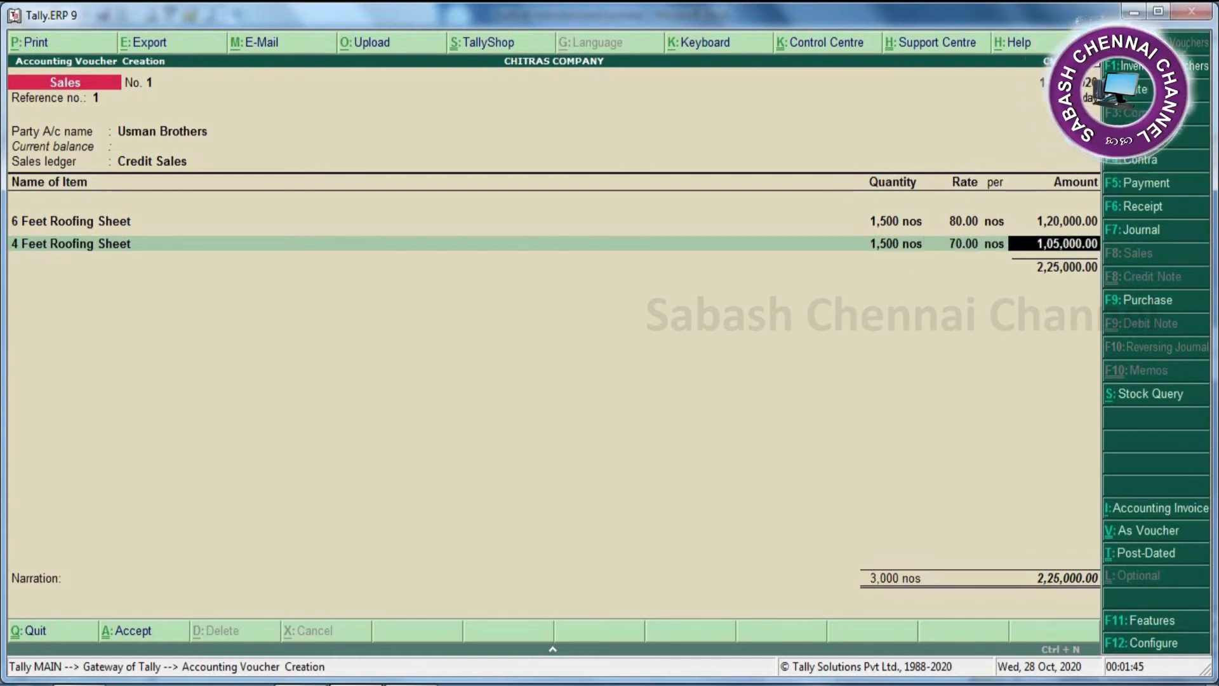
key(Return)
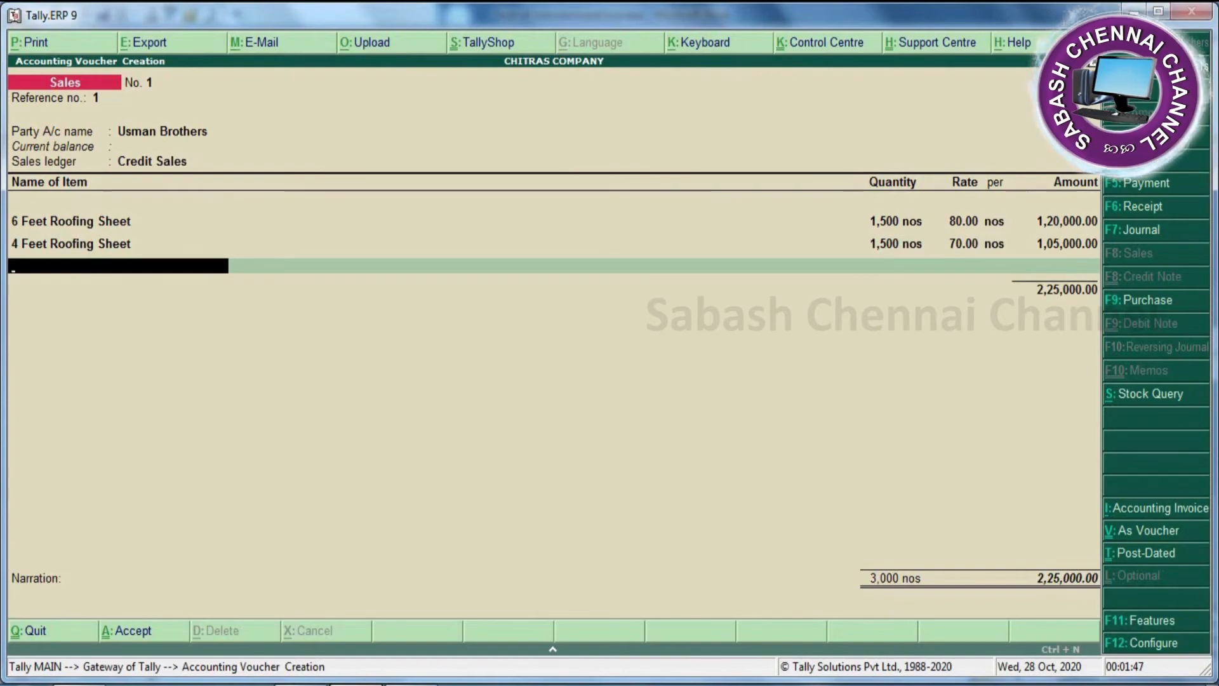
Step: Check the next item in the Word document and add 4 Feet Plain Sheet to the sales voucher, 1,500 nos at a rate of 70
key(alt+Tab)
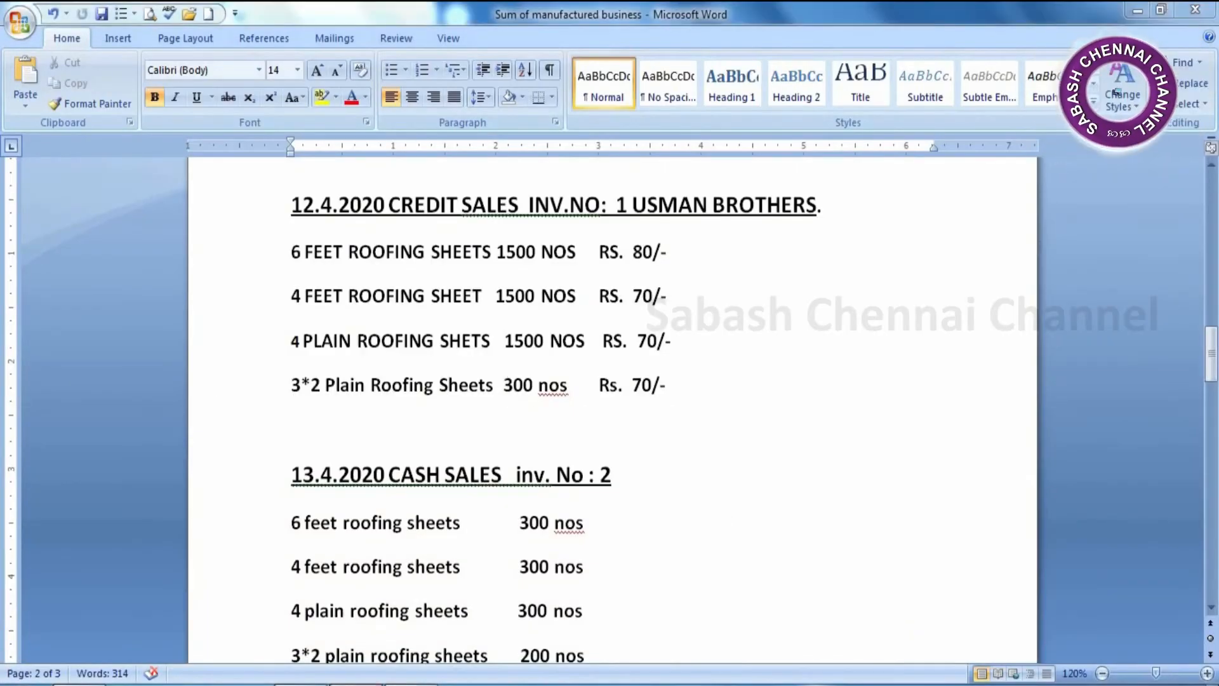
key(alt+Tab)
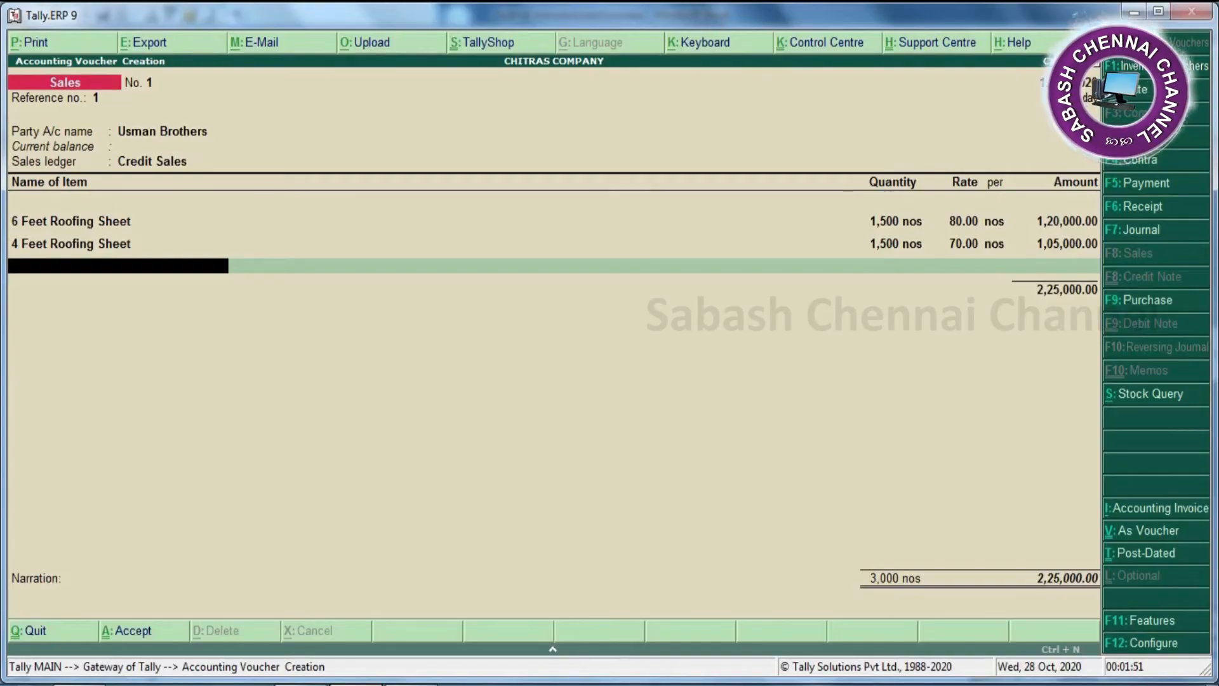
text(4)
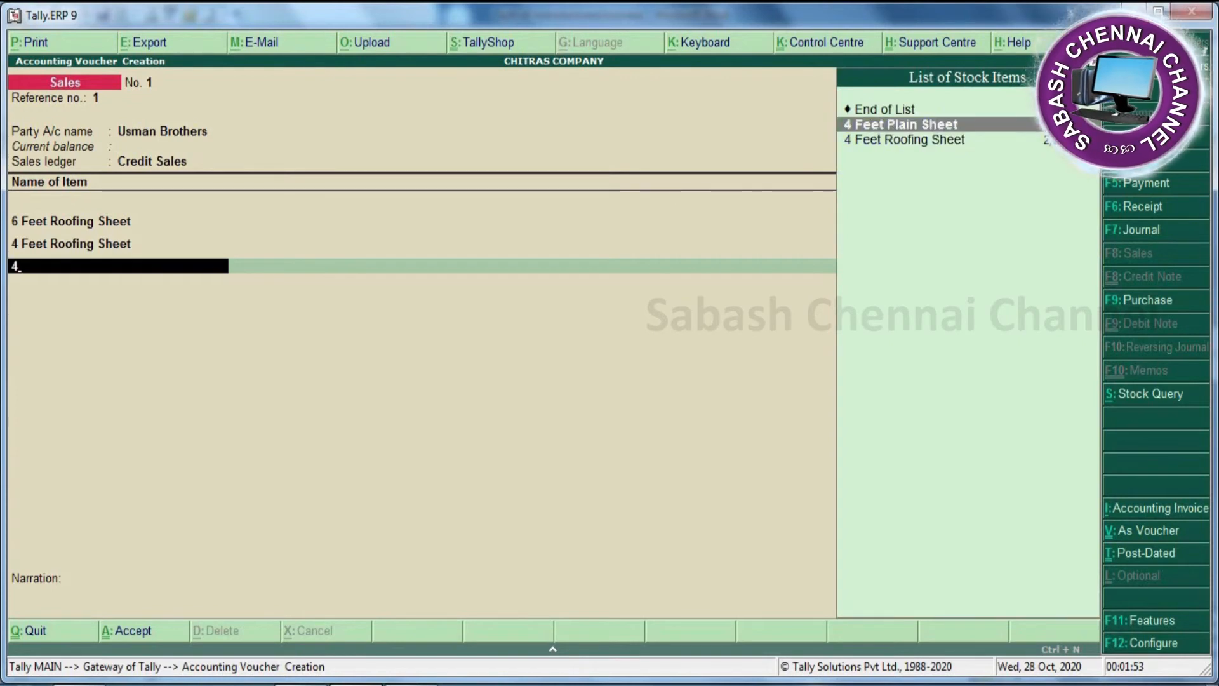
key(Return)
text(1)
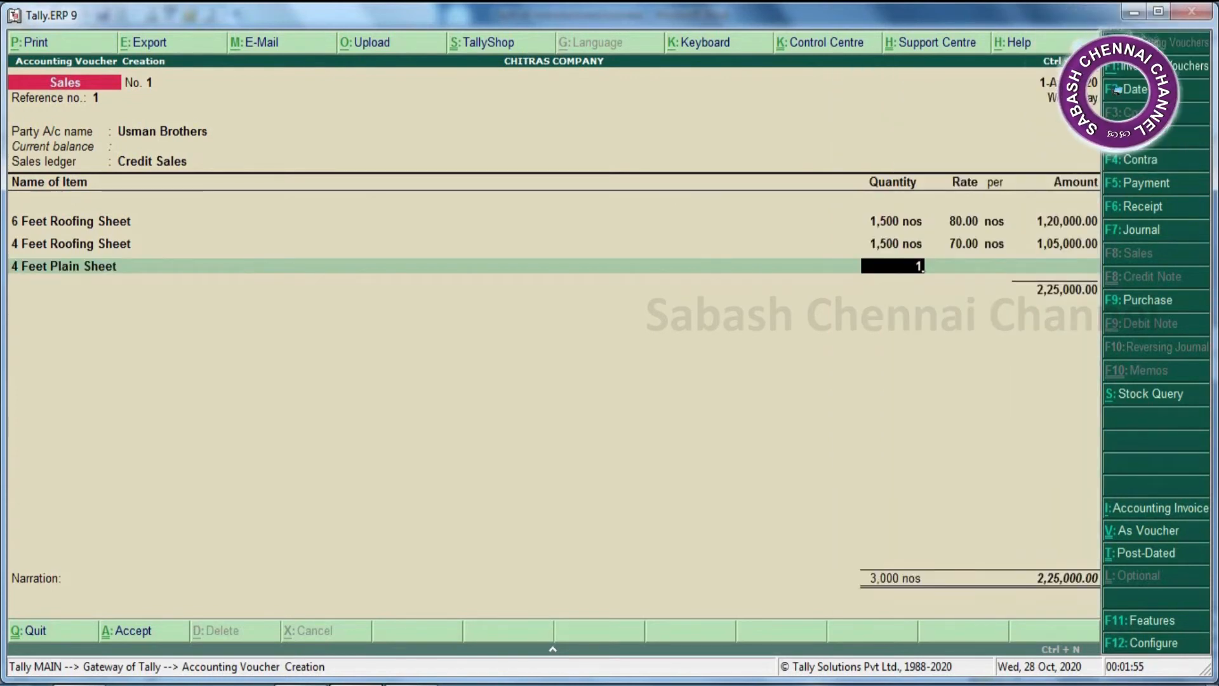
text(,500)
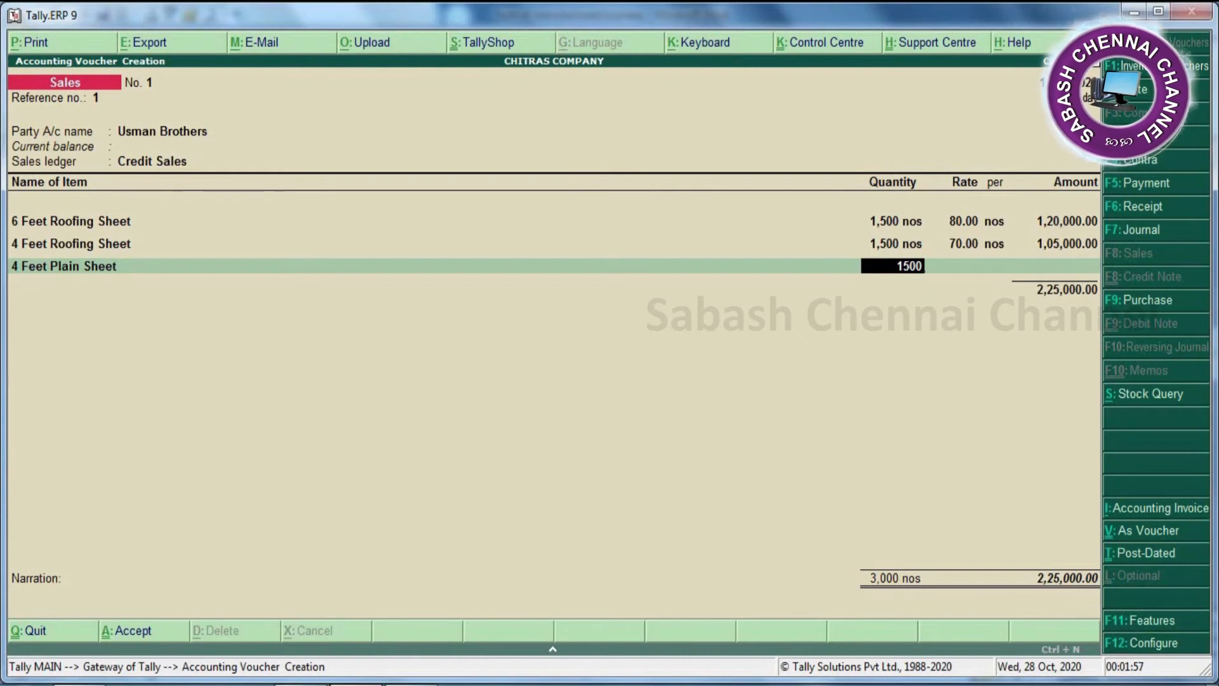
key(Return)
text(70)
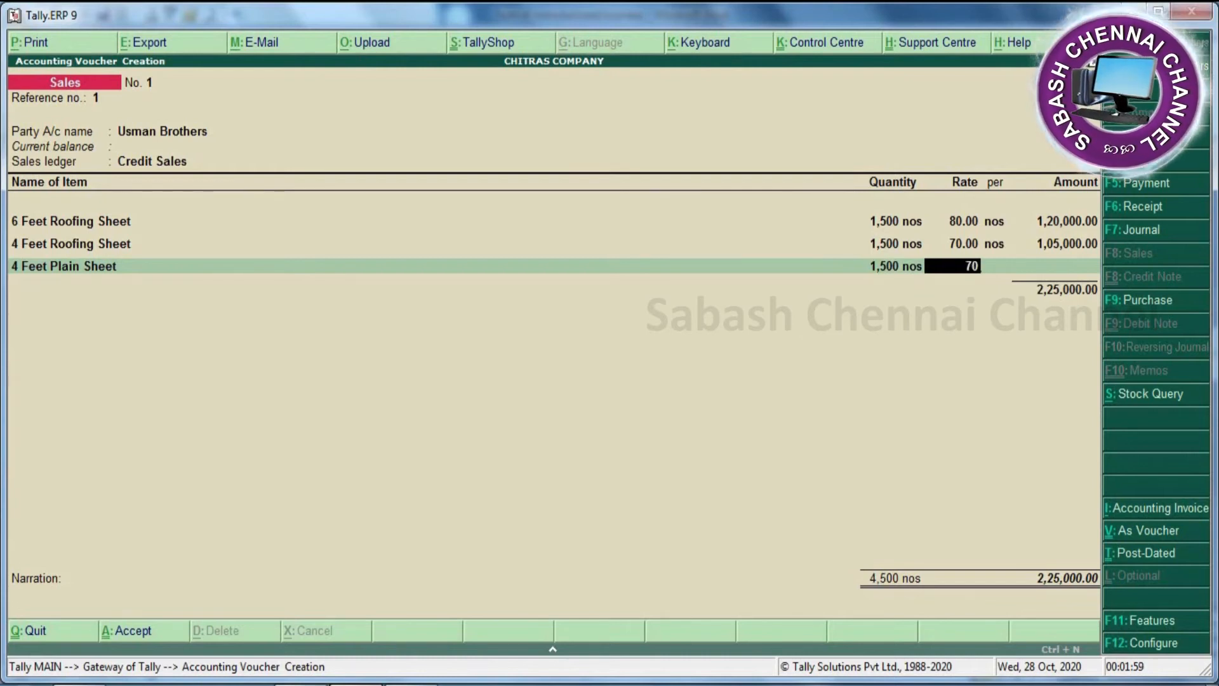
key(Return)
key(Return)
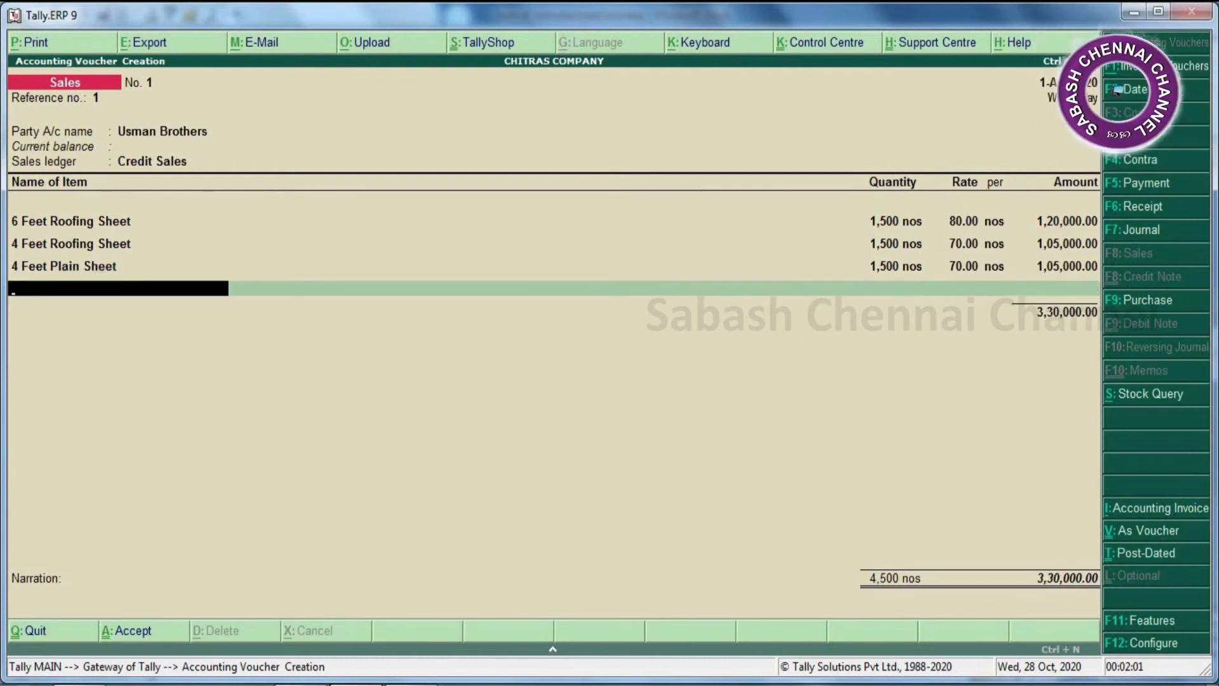
Step: Add 3x2 Plain Sheet to the sales voucher with 300 nos at the Word document's revised rate of 50
text(3)
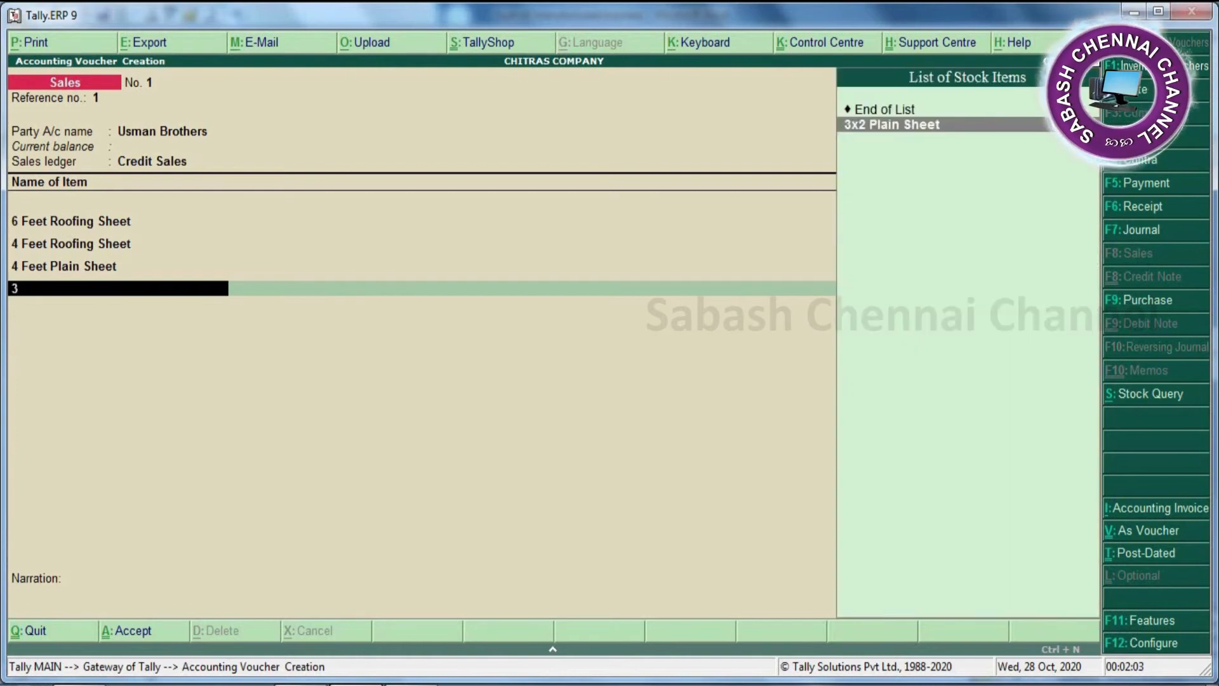
key(Return)
key(alt+Tab)
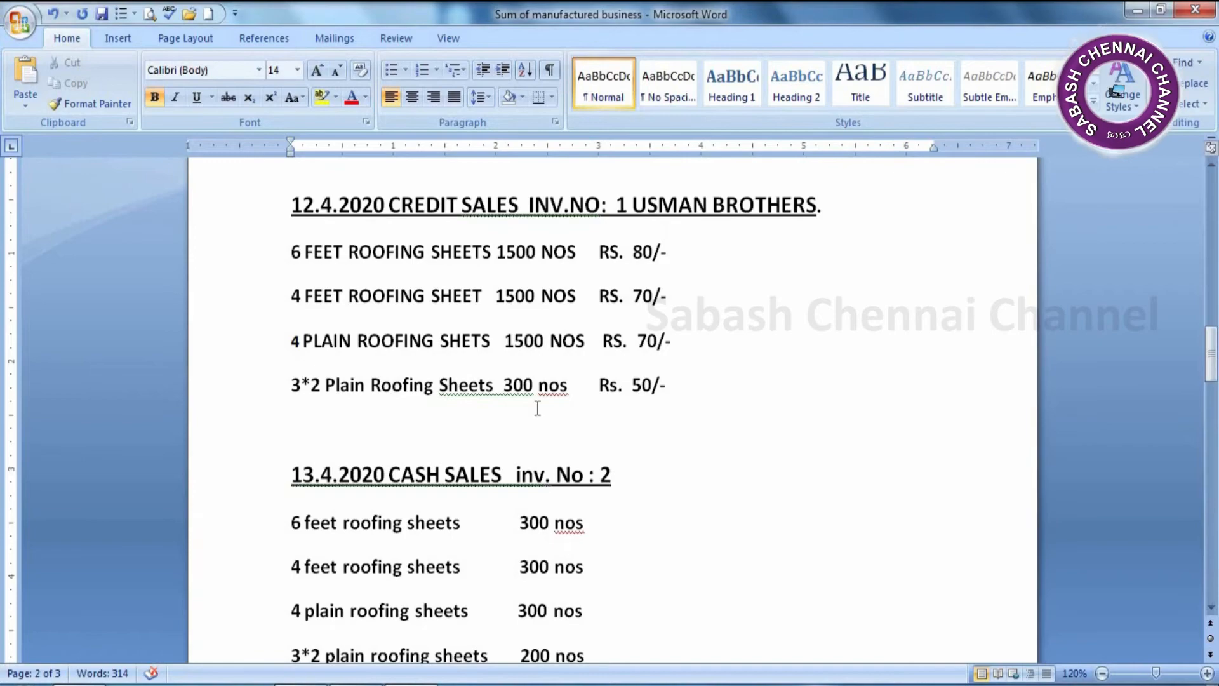
key(alt+Tab)
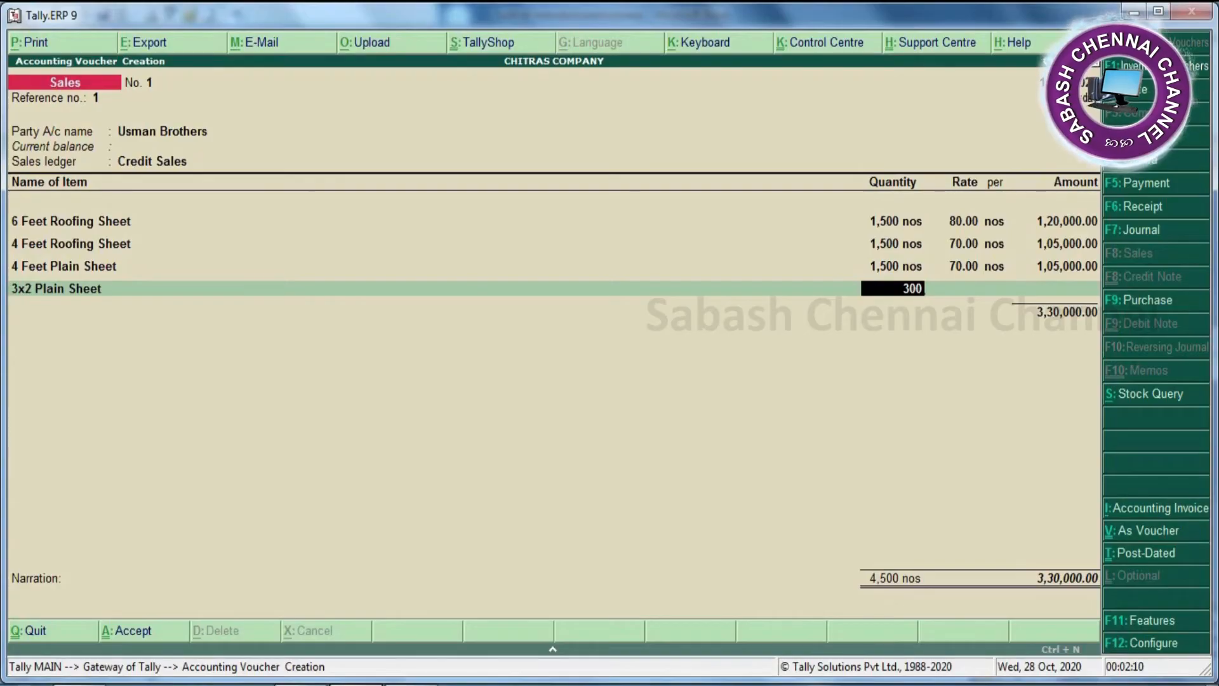
key(Return)
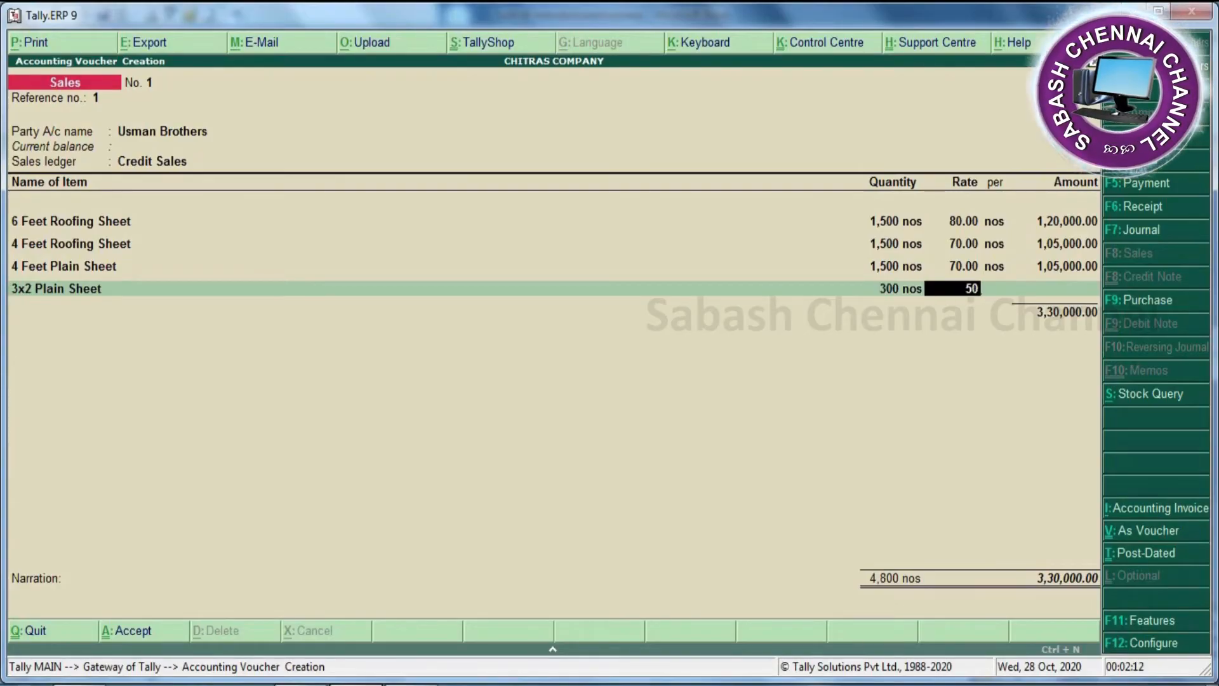
key(Return)
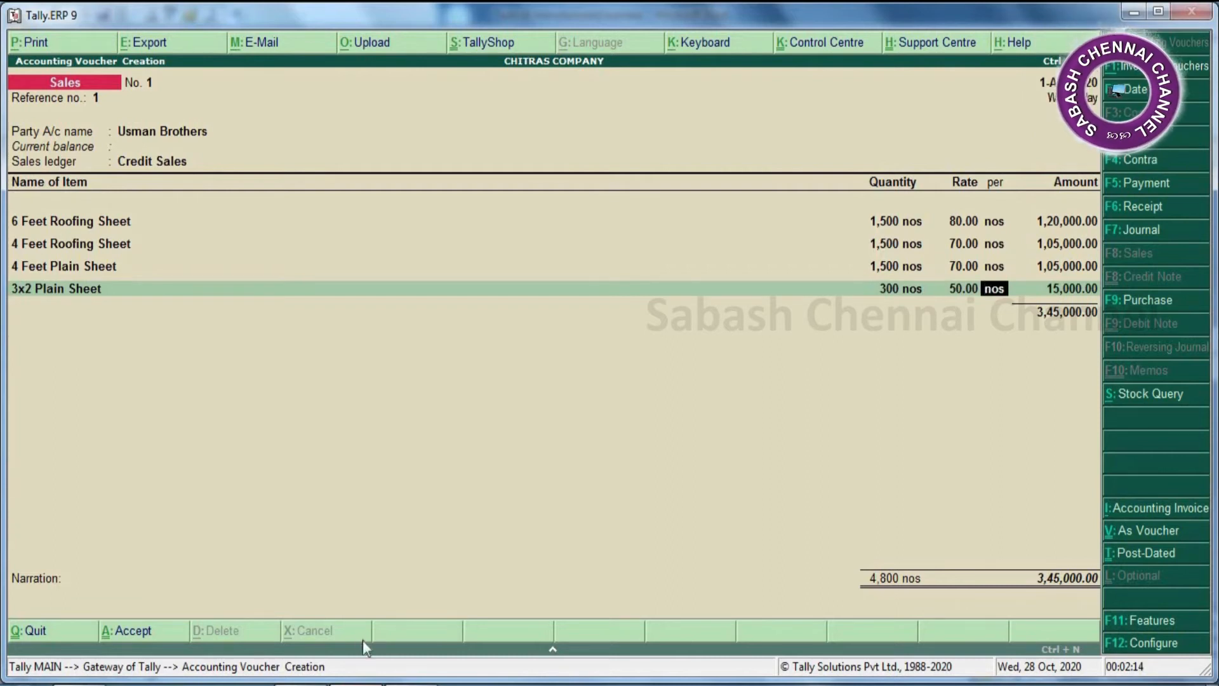
key(alt+Tab)
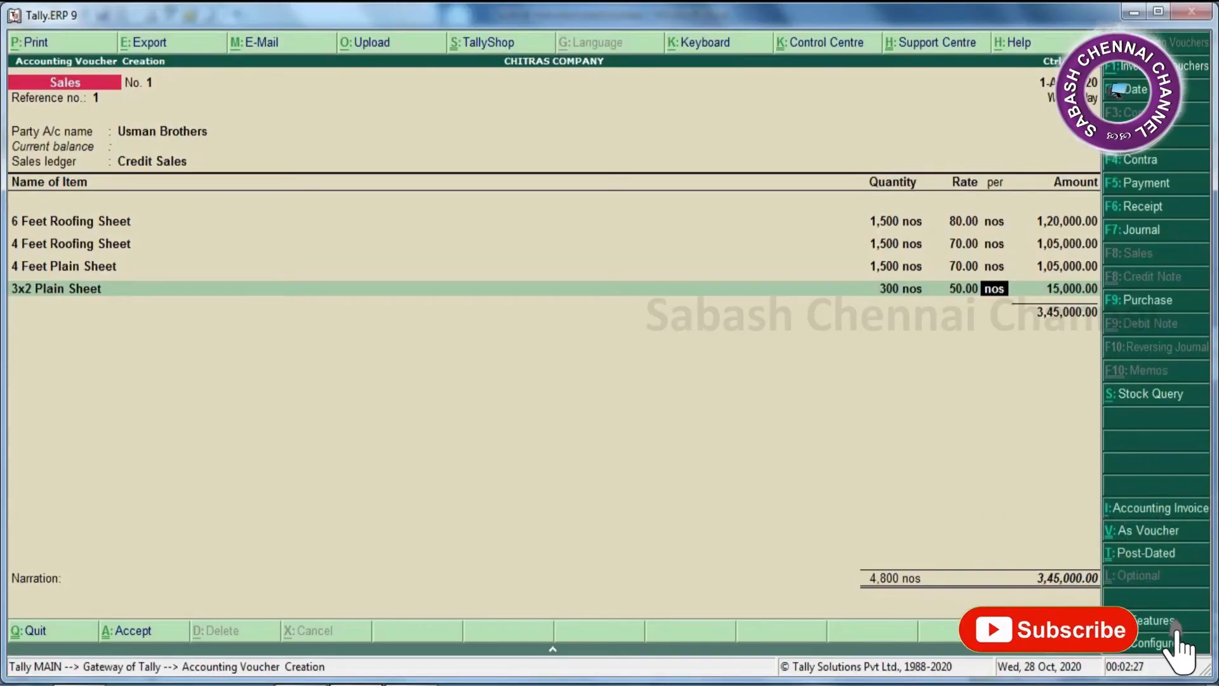
key(Return)
key(Return)
Step: End the item list and save the Usman Brothers sales voucher with no additional ledger and no narration
key(Return)
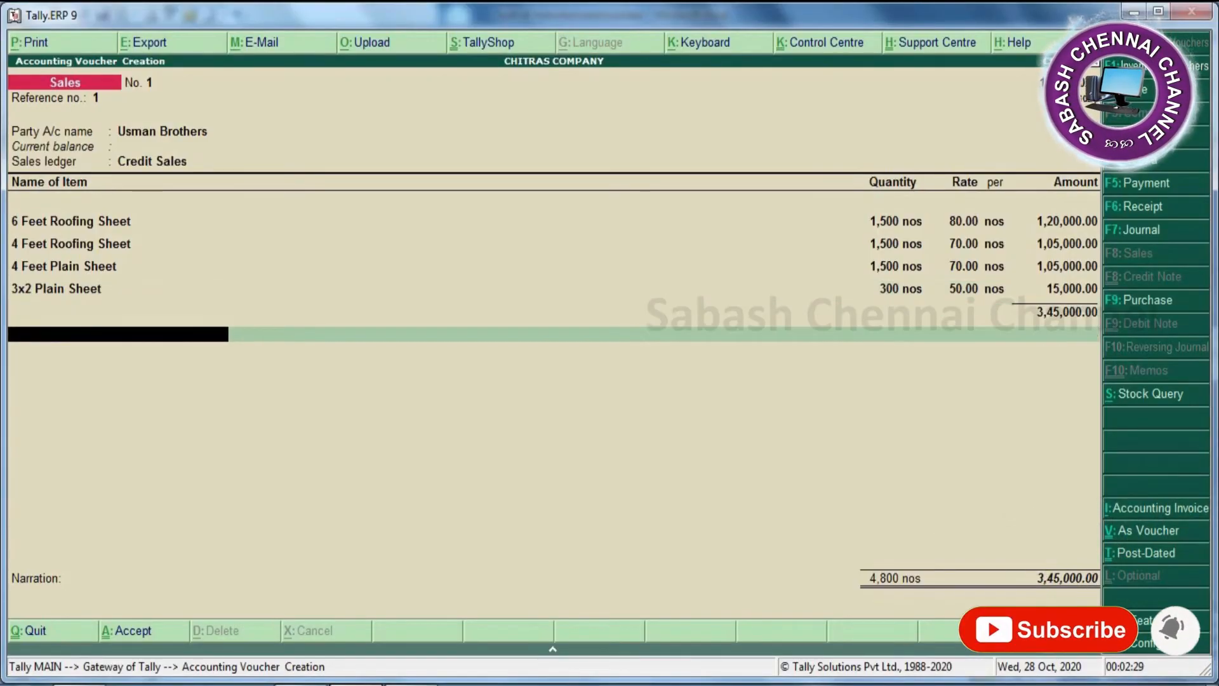
key(Return)
key(Return)
key(Return)
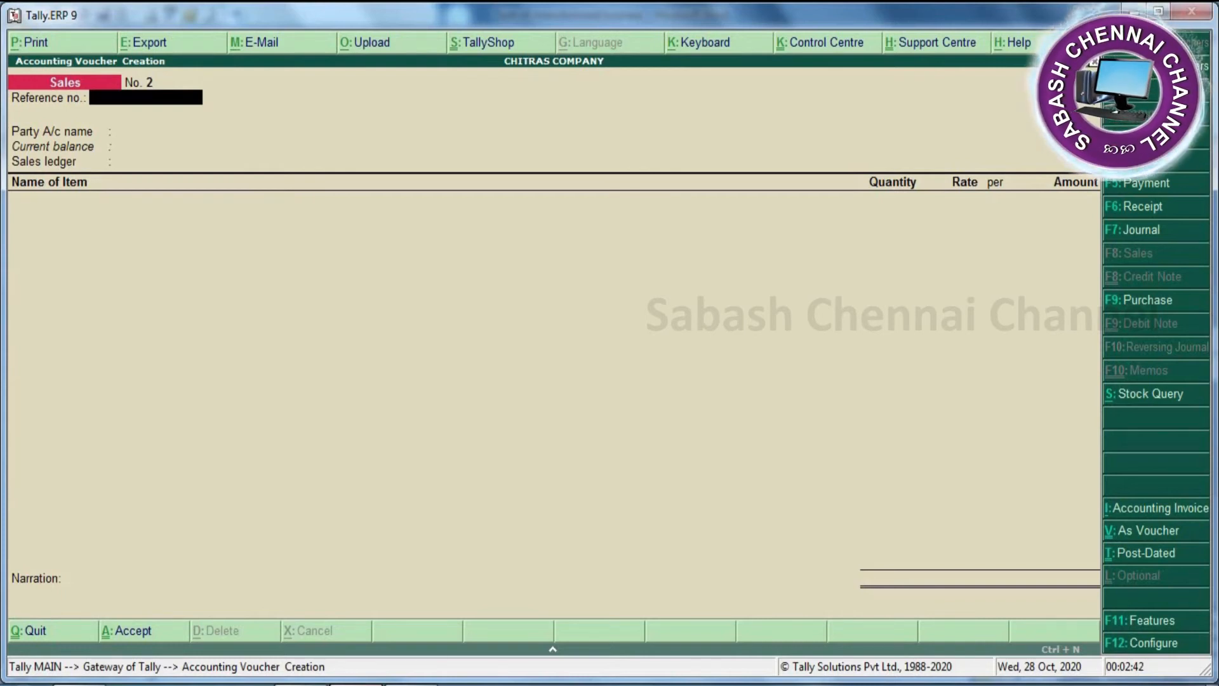
Step: Reopen the saved Usman Brothers sales voucher and set its export format to JPEG (Image)
key(Page_Up)
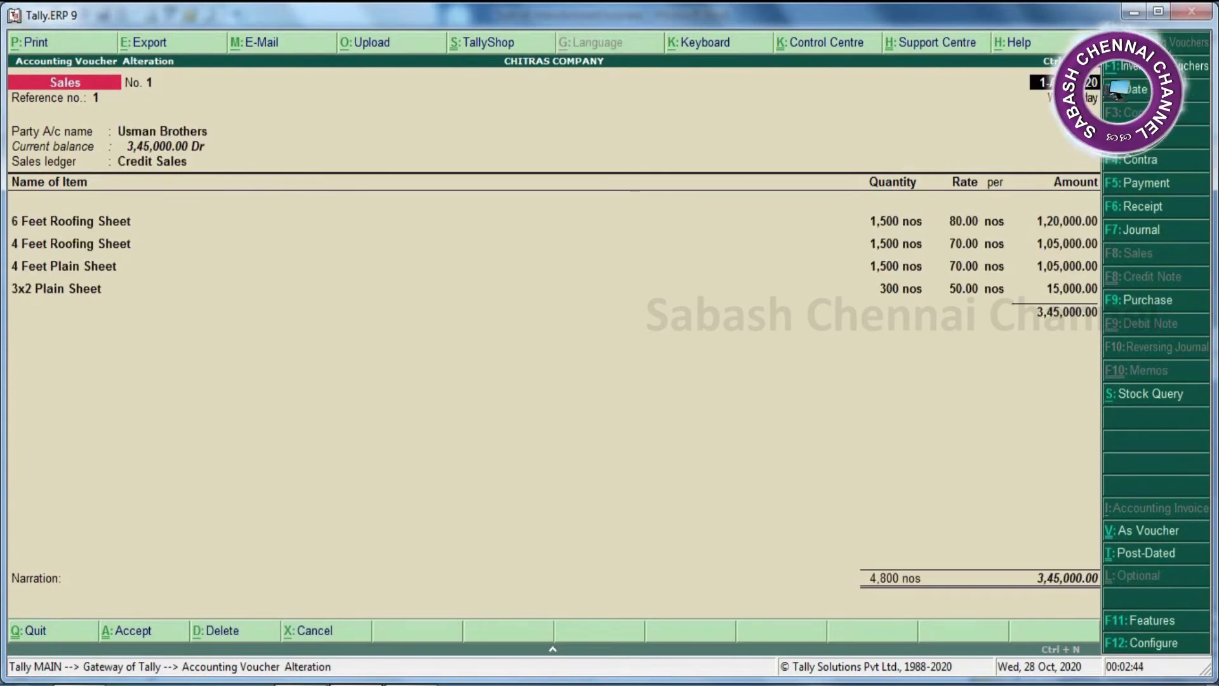
key(alt+e)
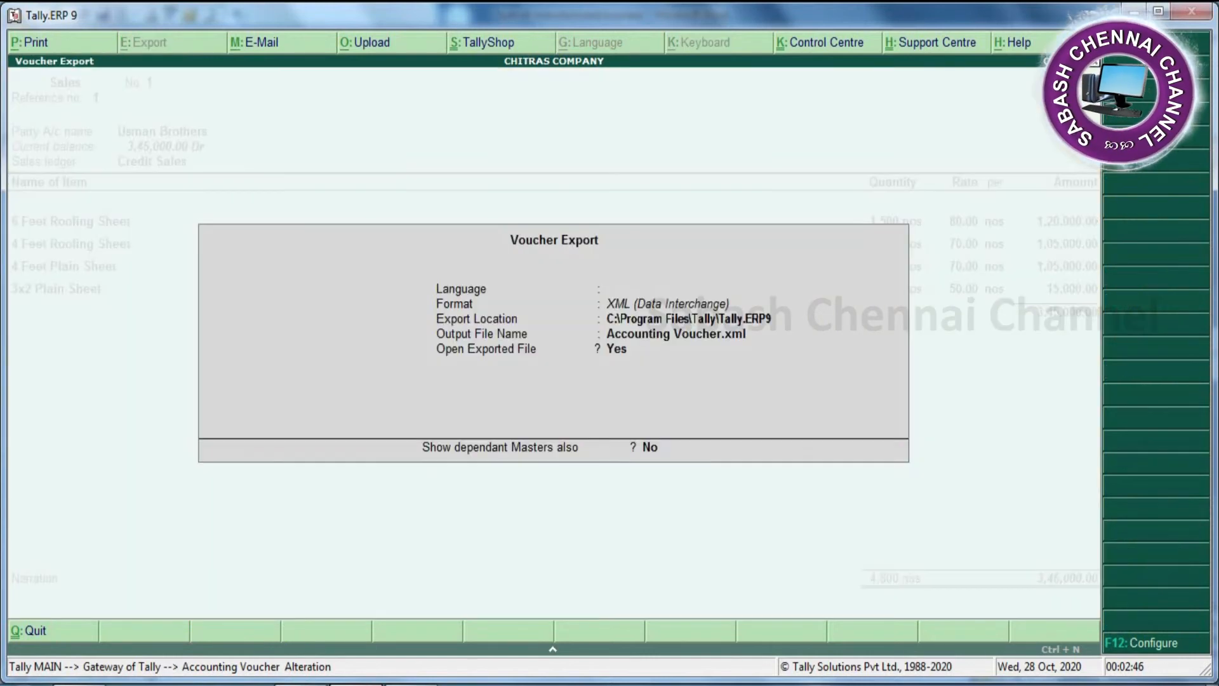
key(Return)
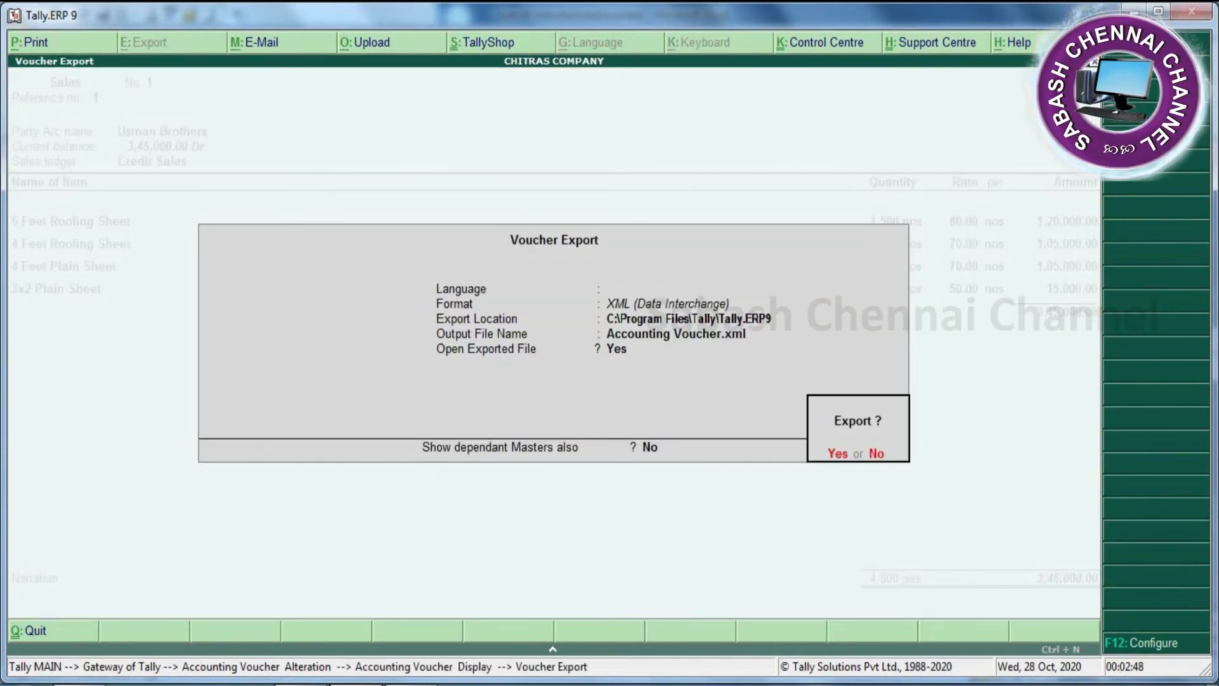
key(n)
key(Return)
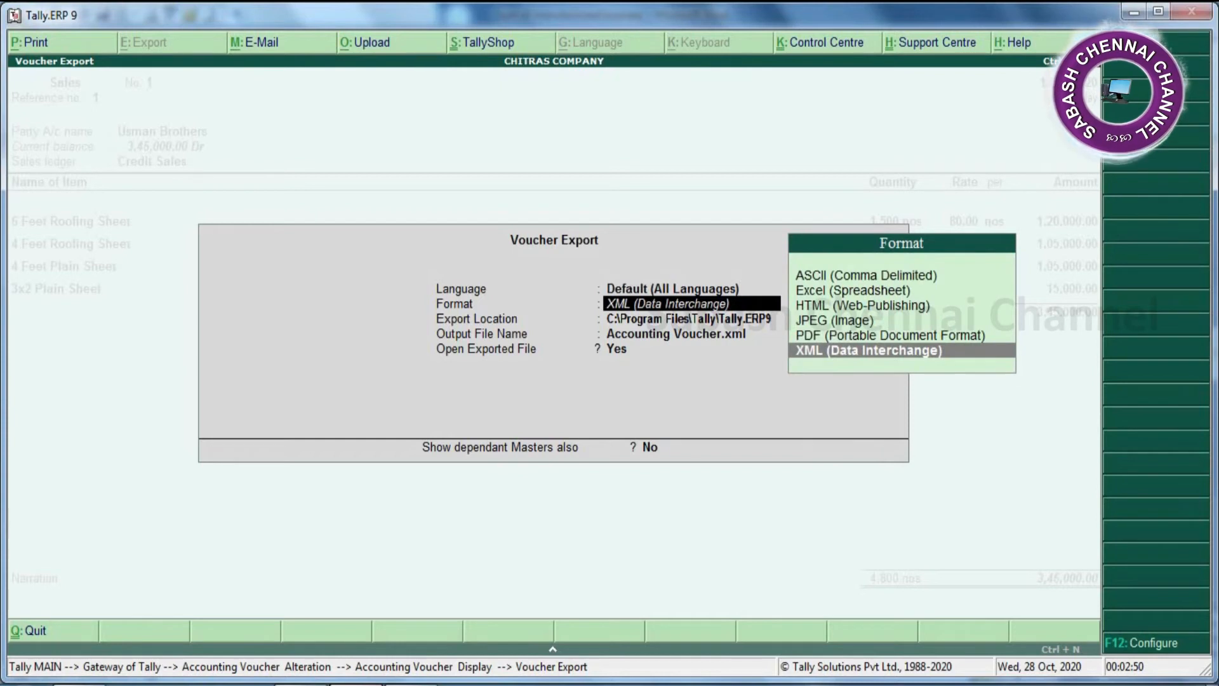
key(Up)
key(Up)
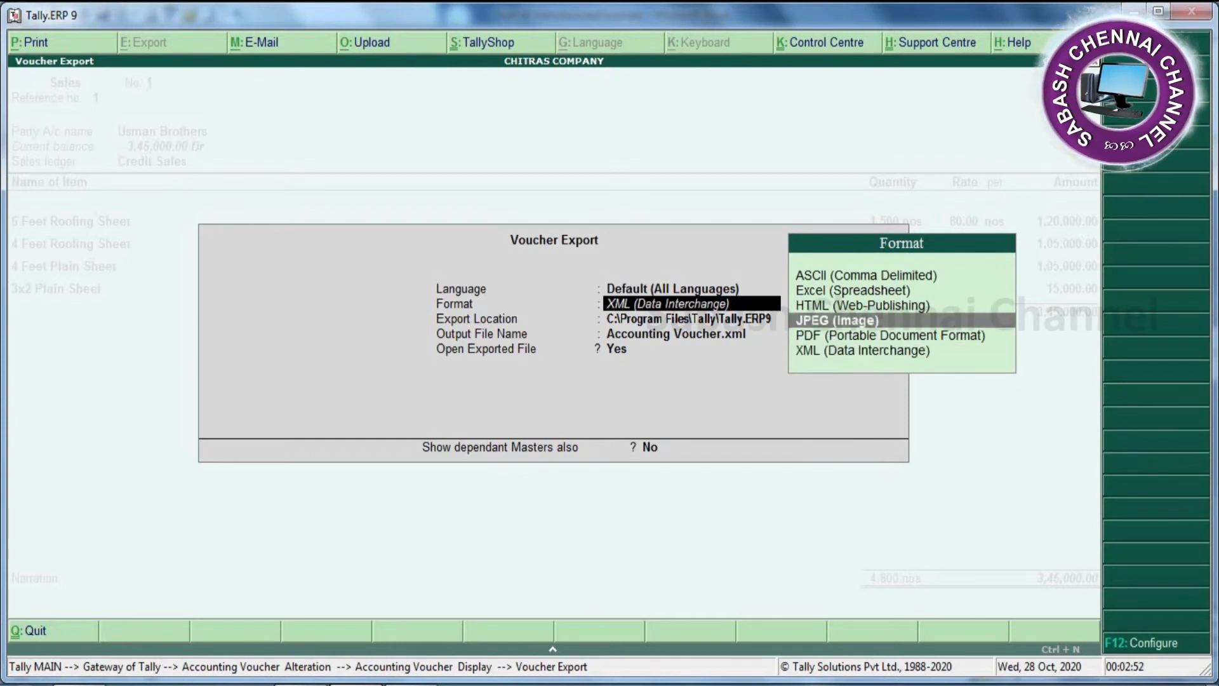
key(Return)
Step: Export the voucher as Accounting Voucher.jpg on an A4 portrait page, with the exported file set to open
key(Return)
key(Return)
key(Return)
key(Return)
key(Return)
key(Return)
key(Return)
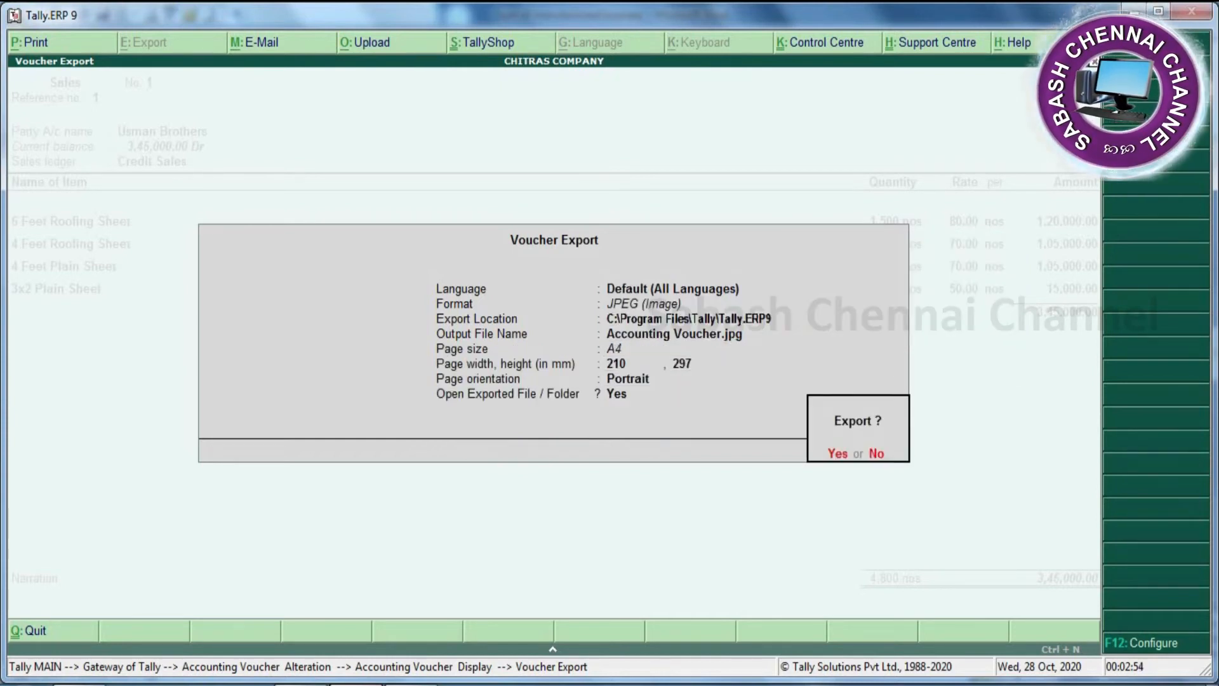
key(Return)
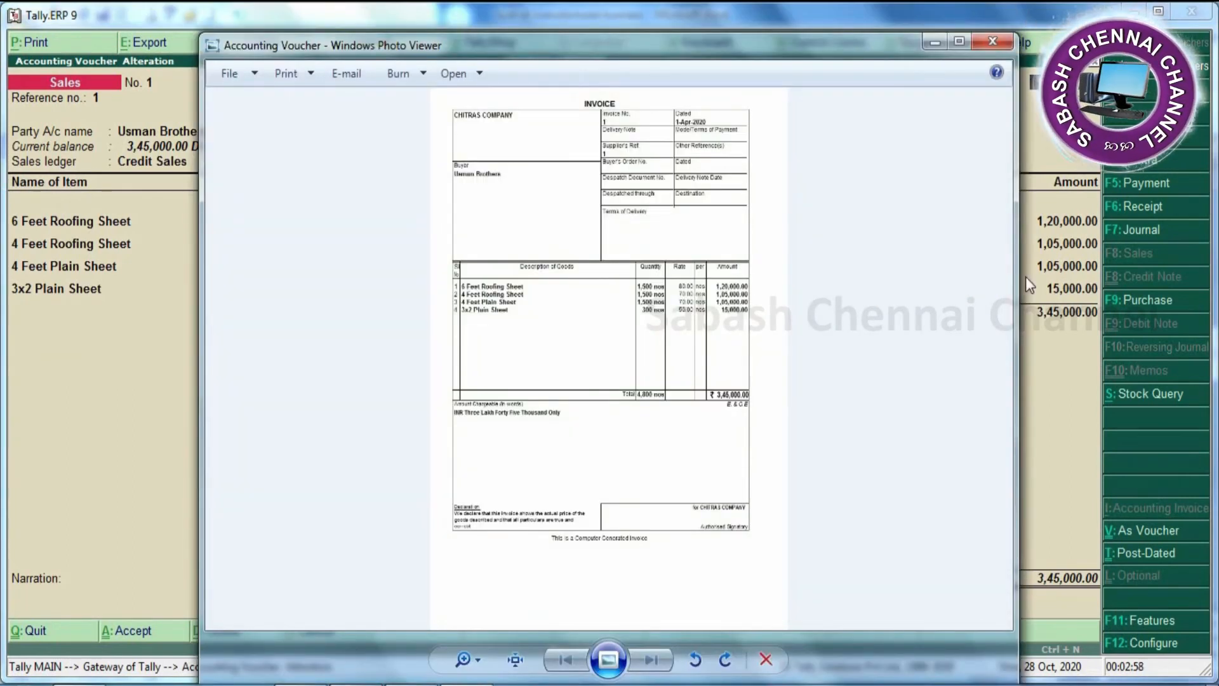
Step: Enlarge the exported invoice image, review it from header to footer, and close it
click(957, 48)
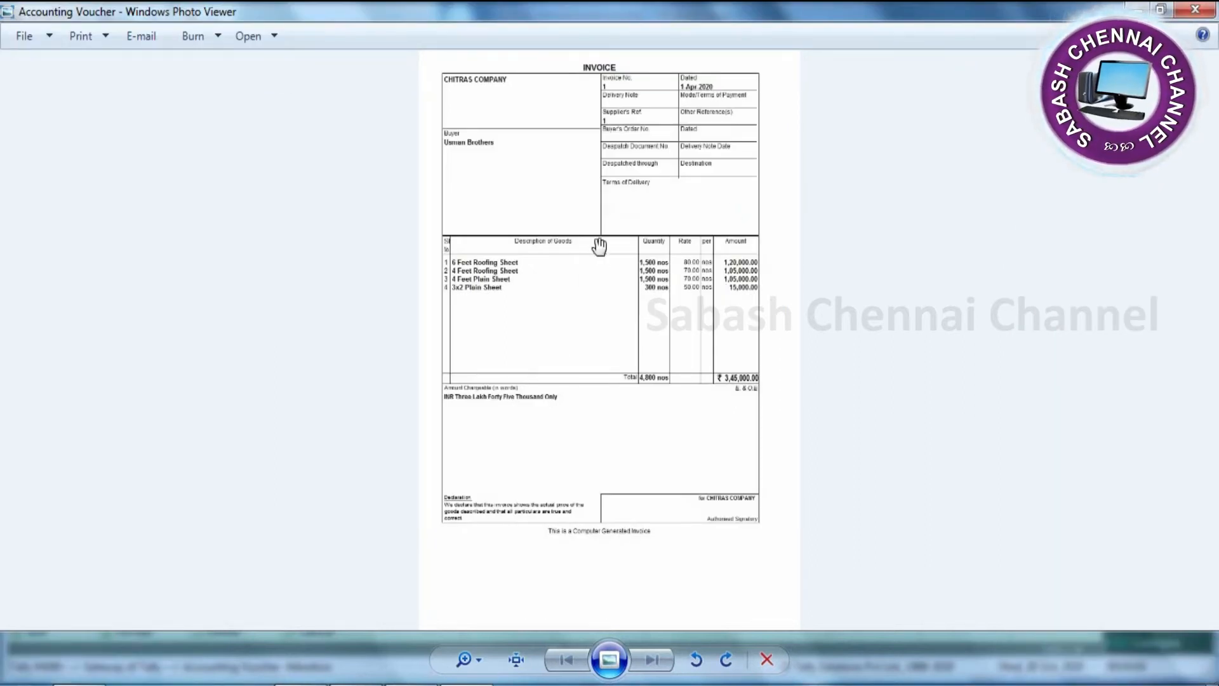
scroll(600, 246, up, 2)
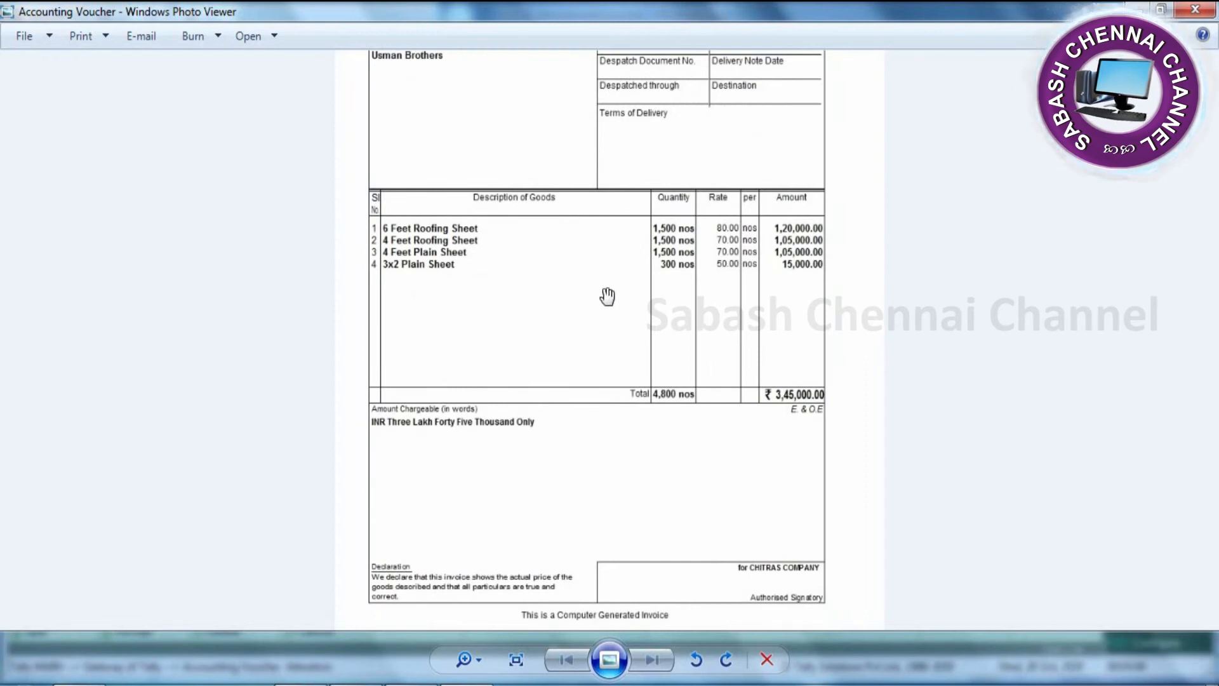
drag(610, 303, 661, 550)
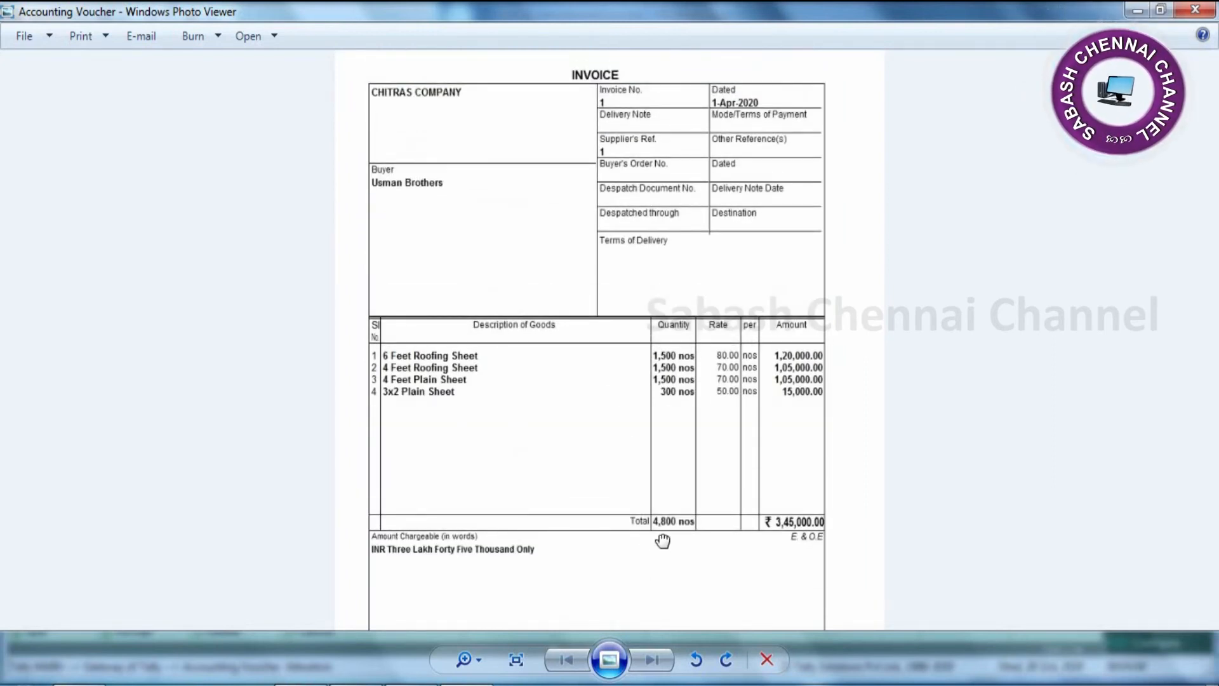
drag(739, 270, 1119, 8)
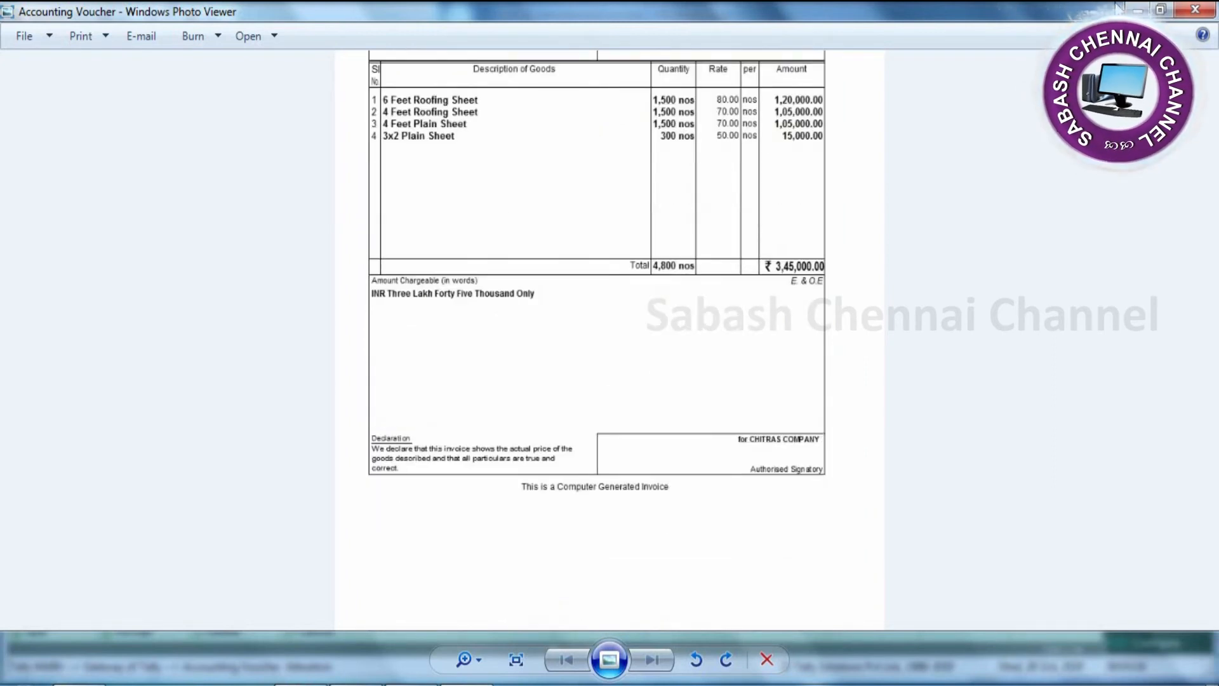
click(1192, 8)
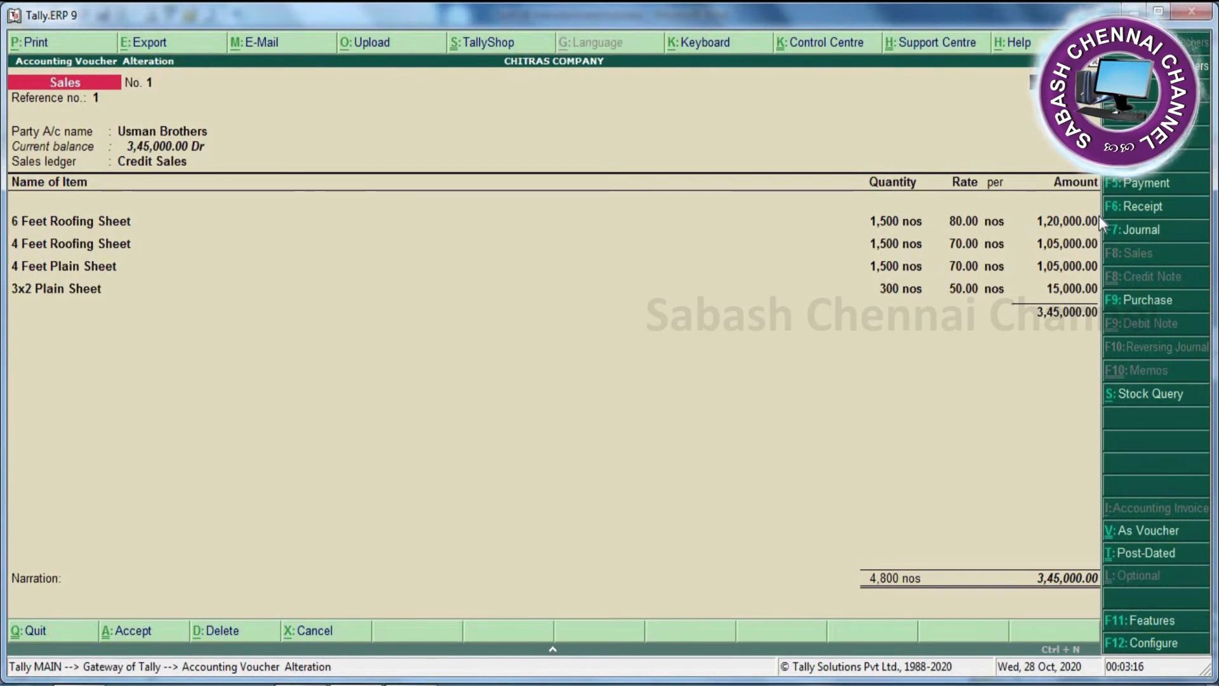
Step: Start sales voucher no. 2 with reference number 2 and, after checking the Word document, Cash as the party account
key(Page_Down)
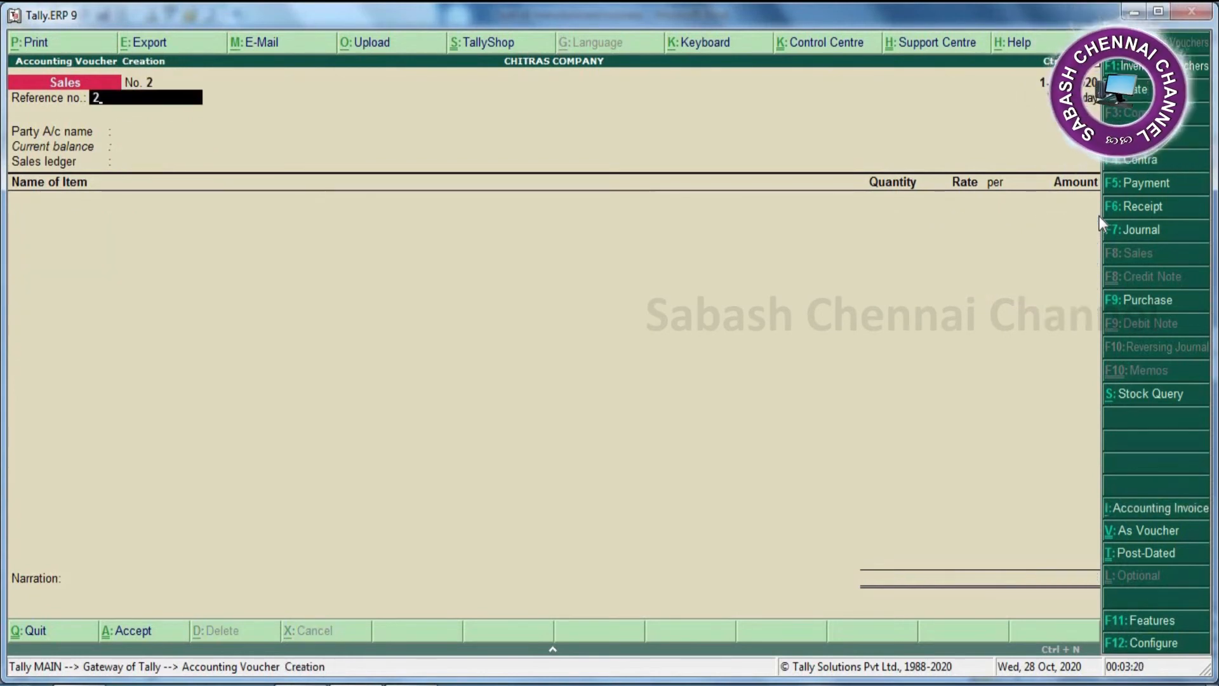
key(Return)
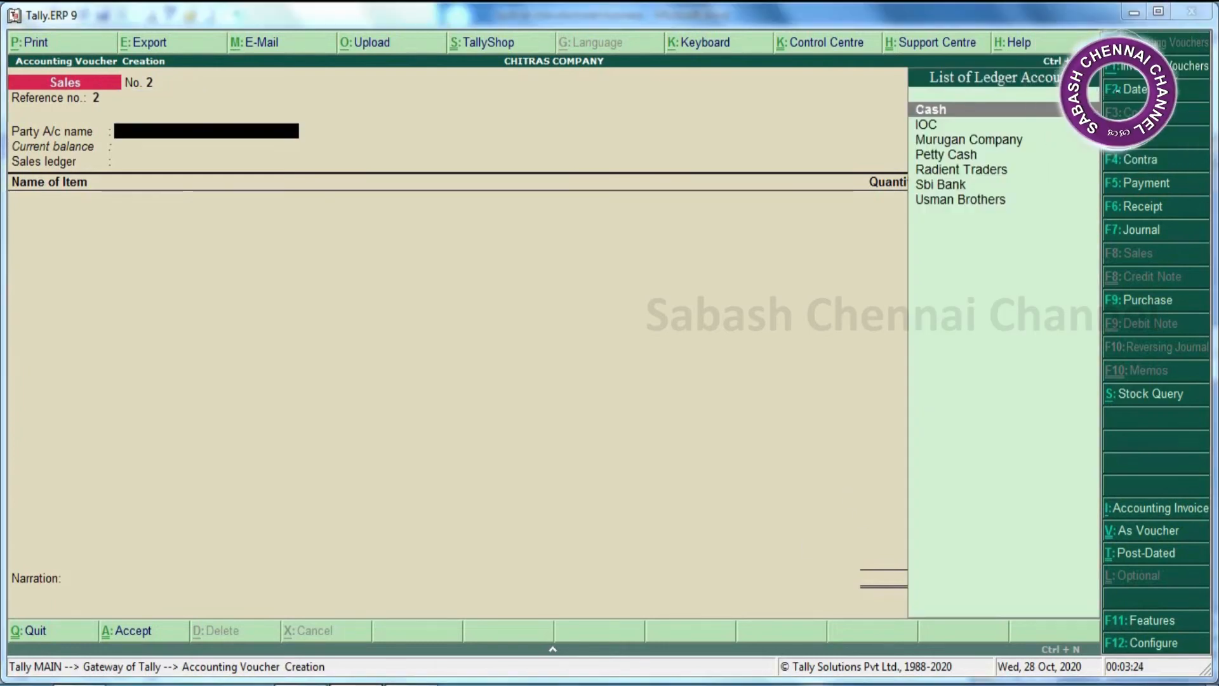
key(alt+Tab)
key(alt+Tab)
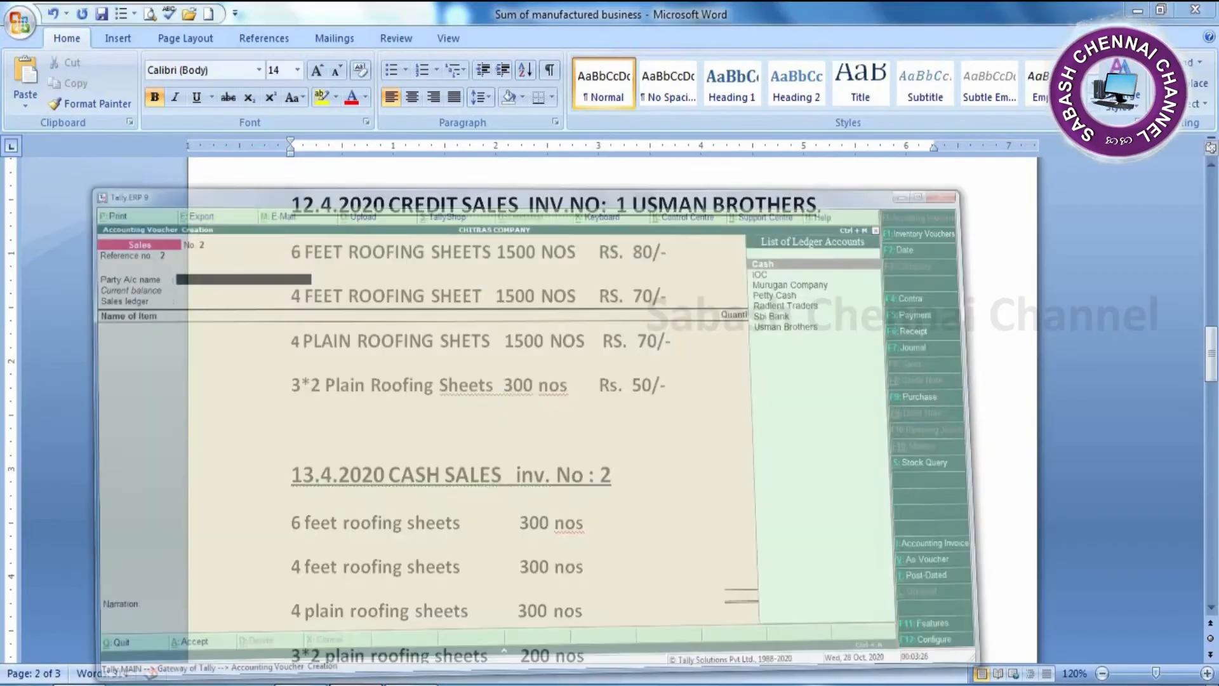
key(Return)
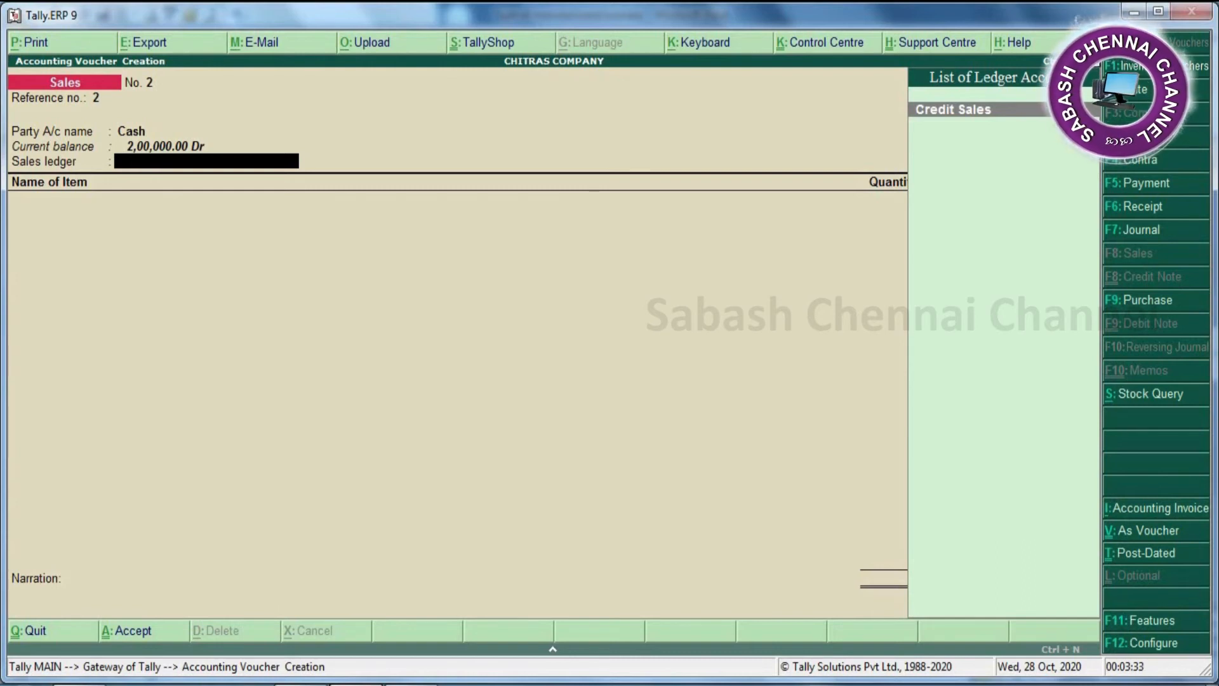
Step: Create a Cash Sales ledger under Sales Accounts with inventory values affected, and use it as the voucher's sales ledger
key(alt+c)
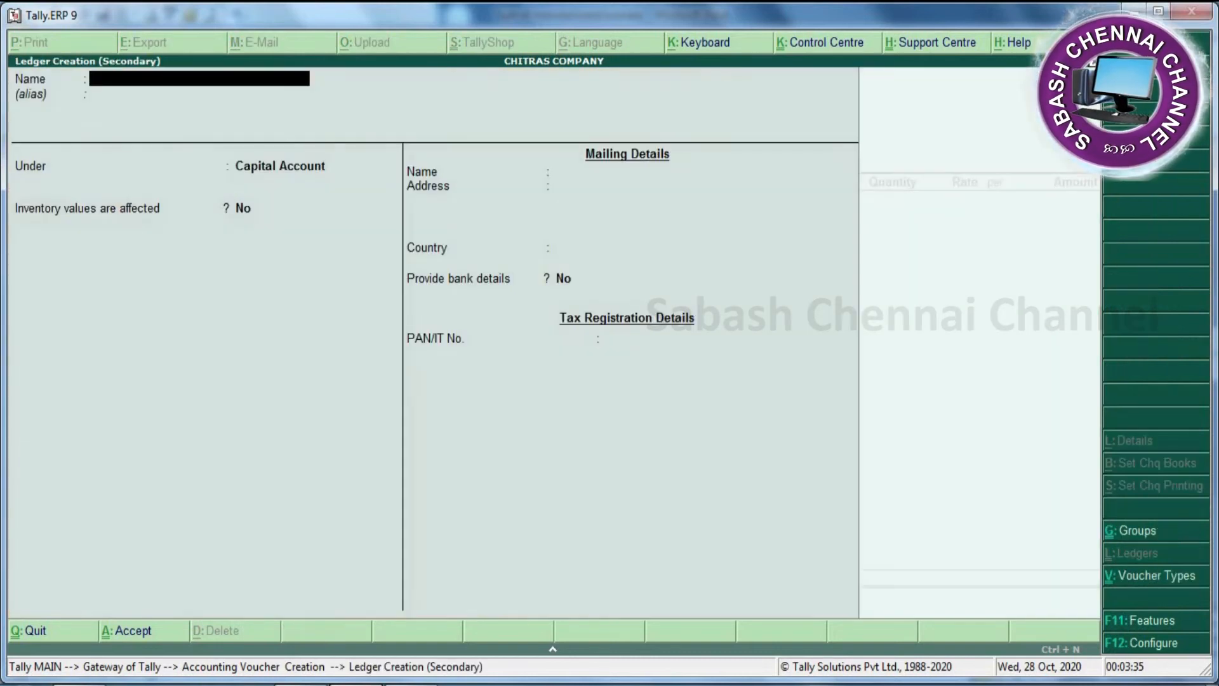
text(Cash Sales)
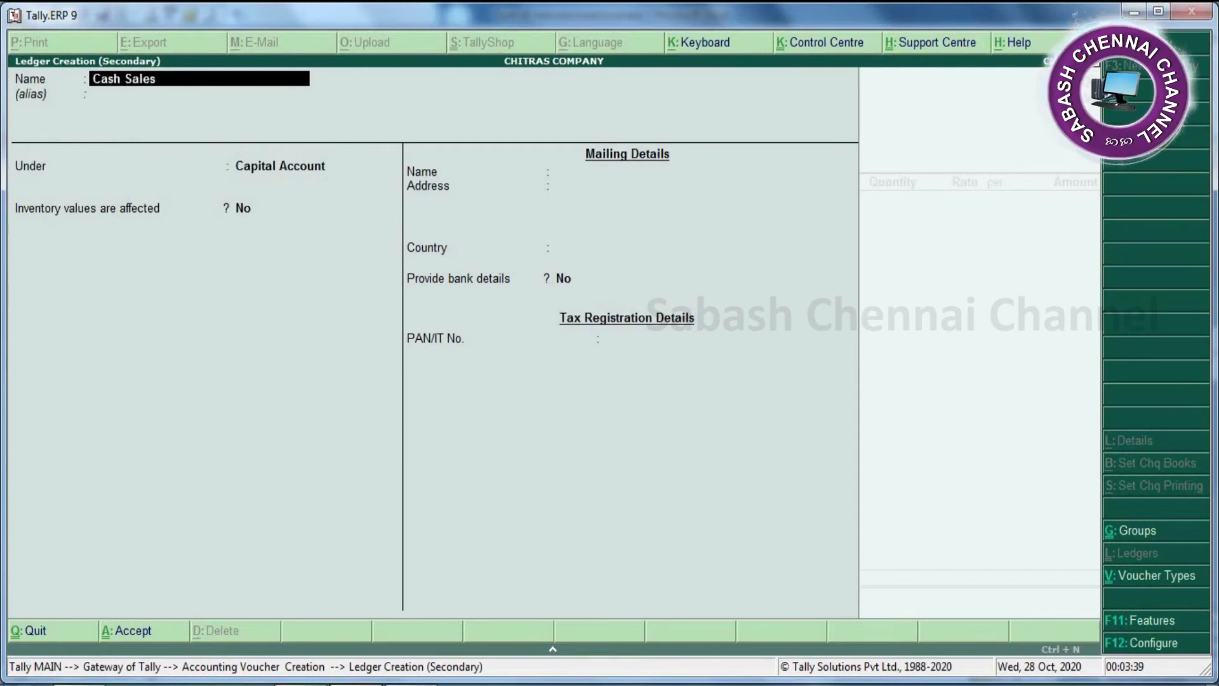
key(Return)
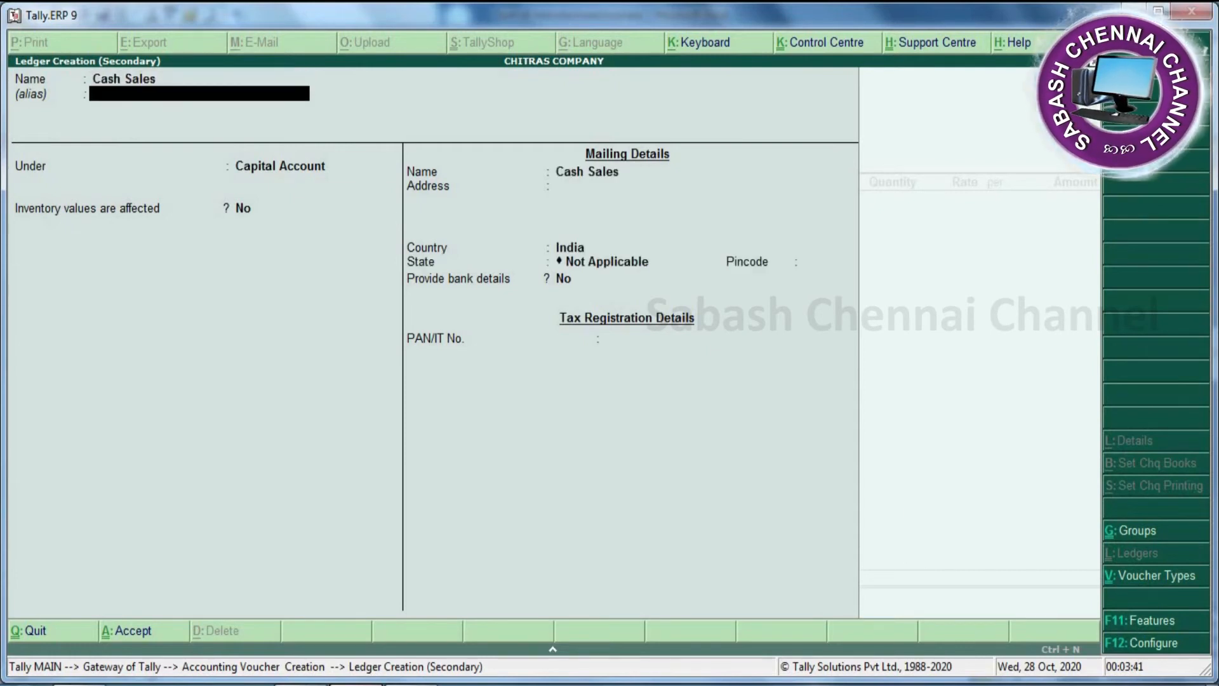
key(Return)
text(S)
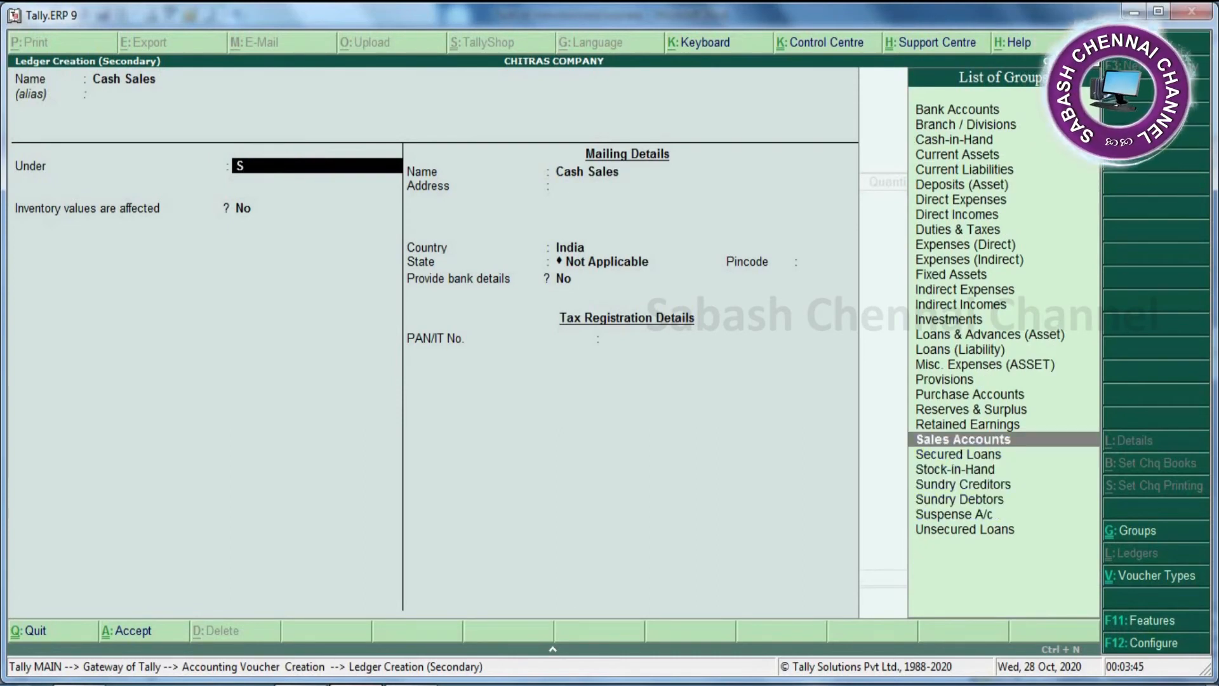
key(Return)
key(Return)
key(Return)
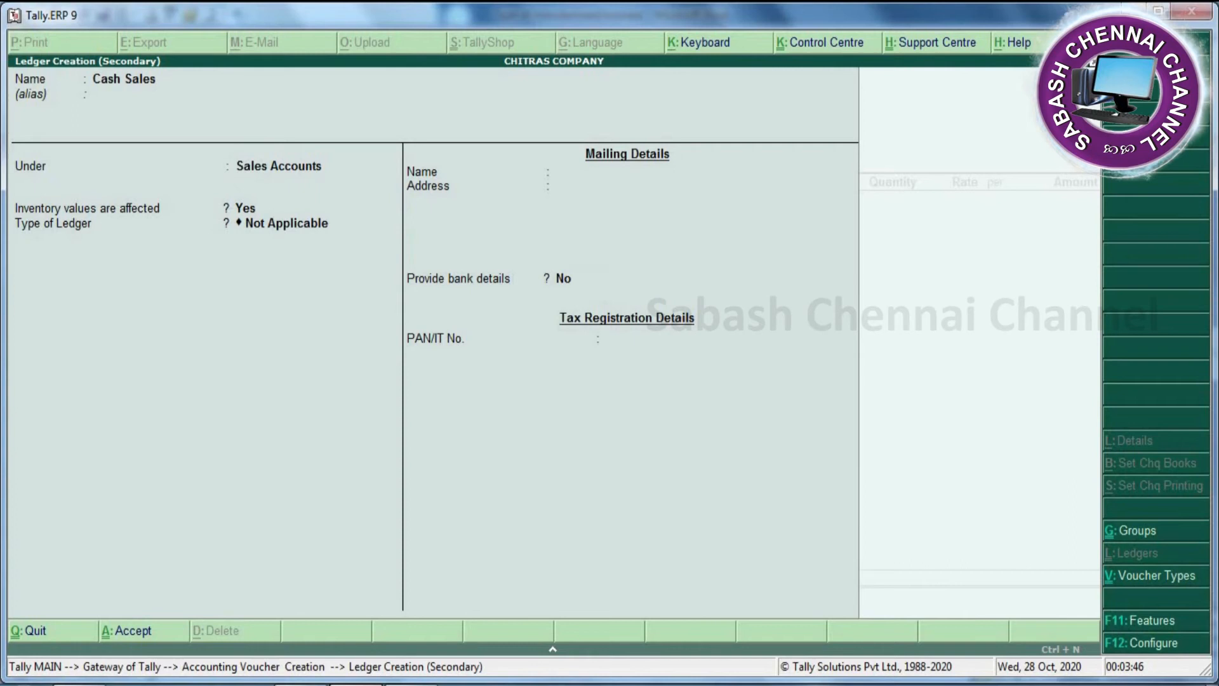
key(Return)
key(Return)
key(Return)
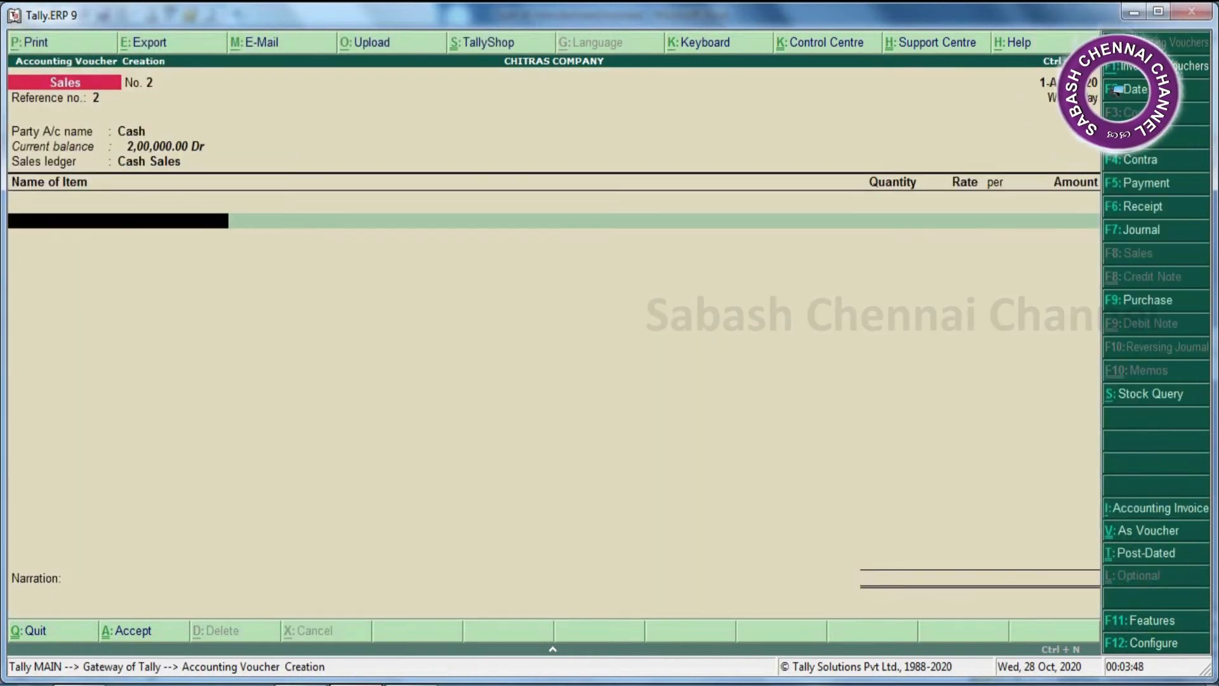
Step: Check the cash sales items in the Word document and add 6 Feet Roofing Sheet, 300 nos at a rate of 80
key(alt+Tab)
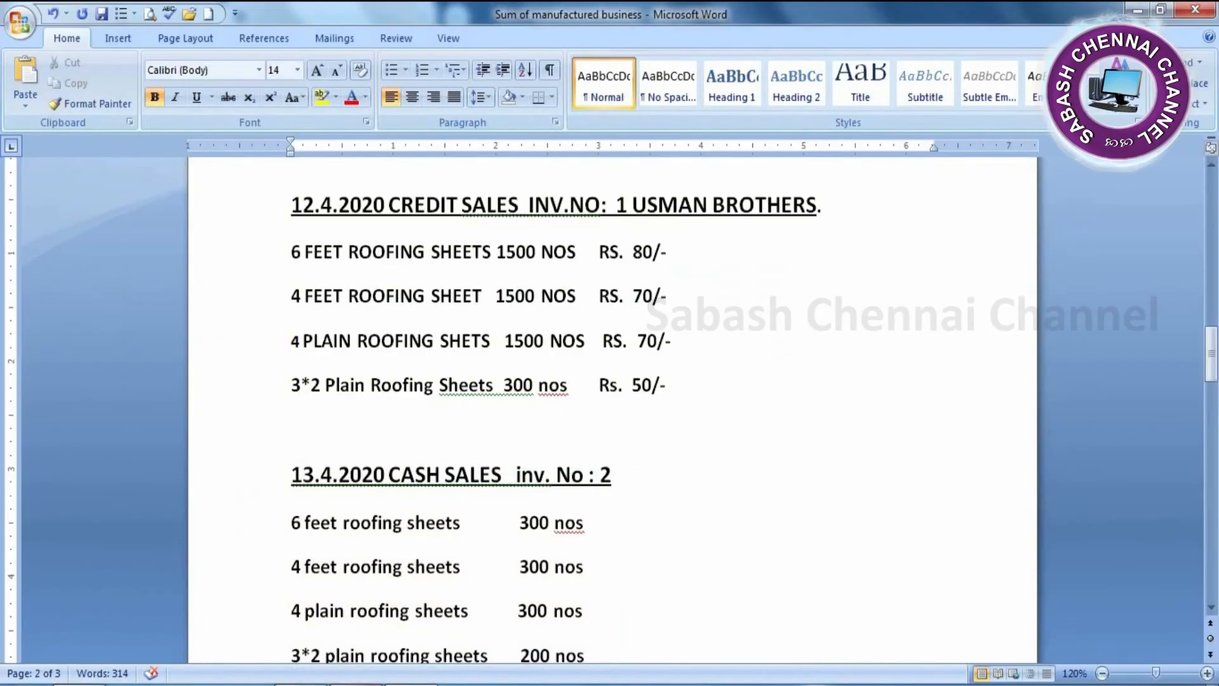
key(alt+Tab)
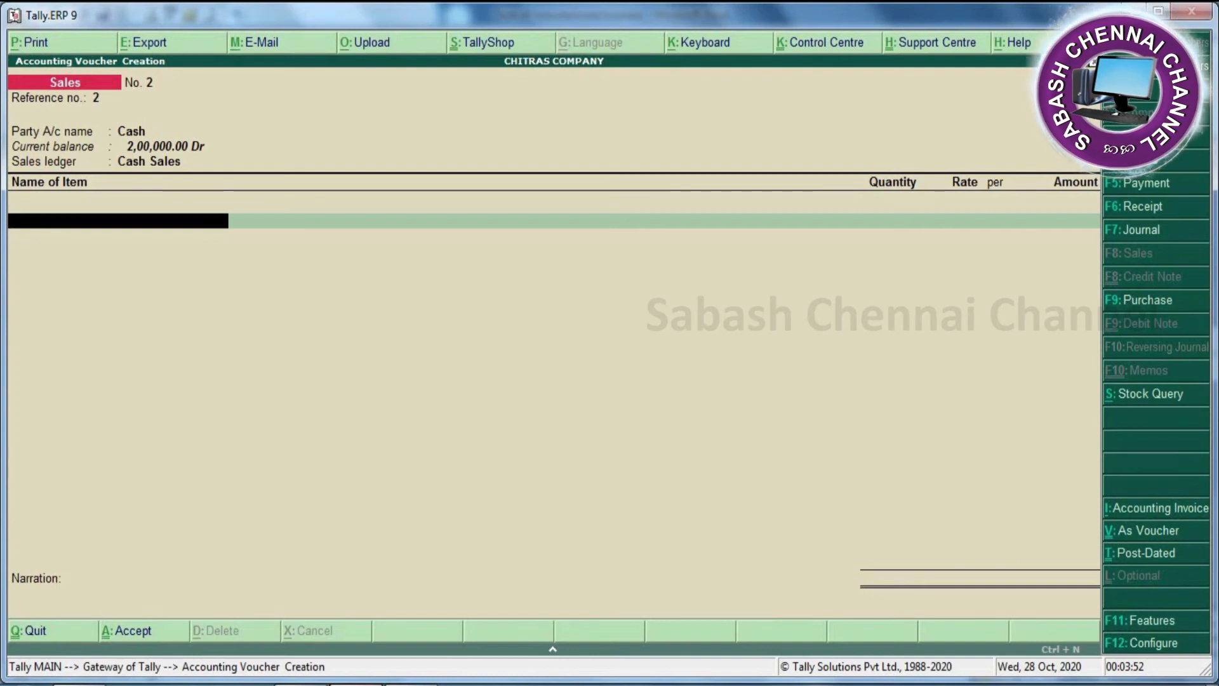
text(6 Feet Roofing Sheet)
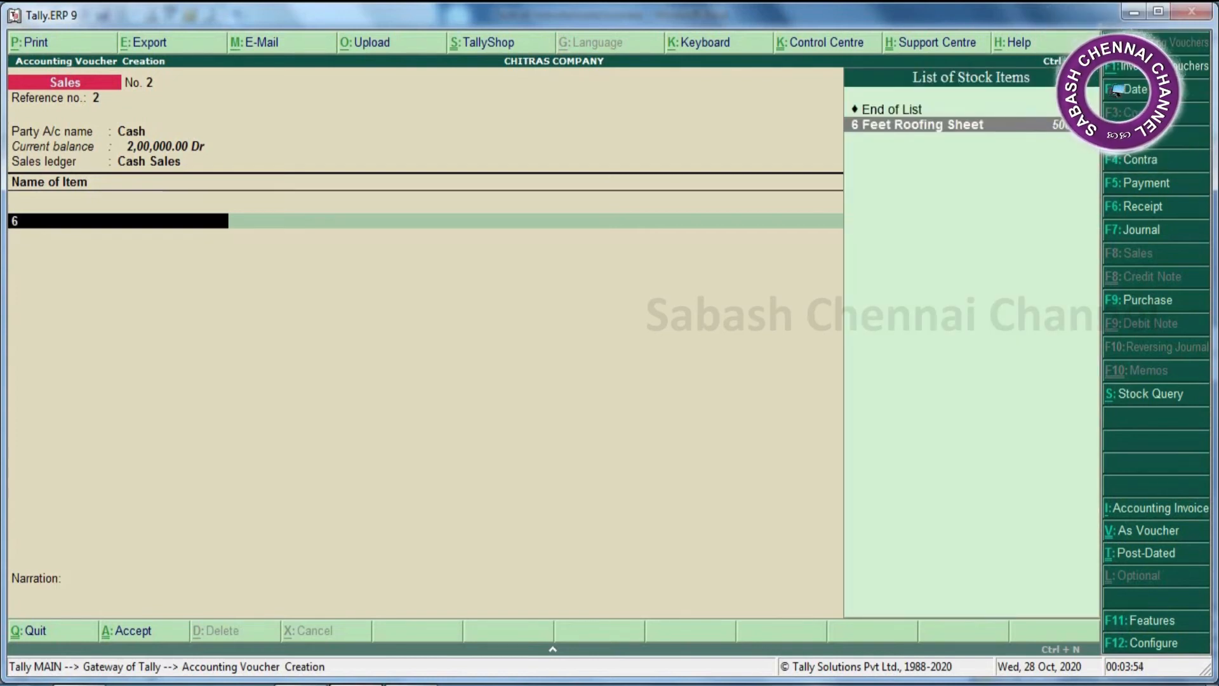
key(Return)
text(300 nos)
key(Return)
key(Return)
key(Return)
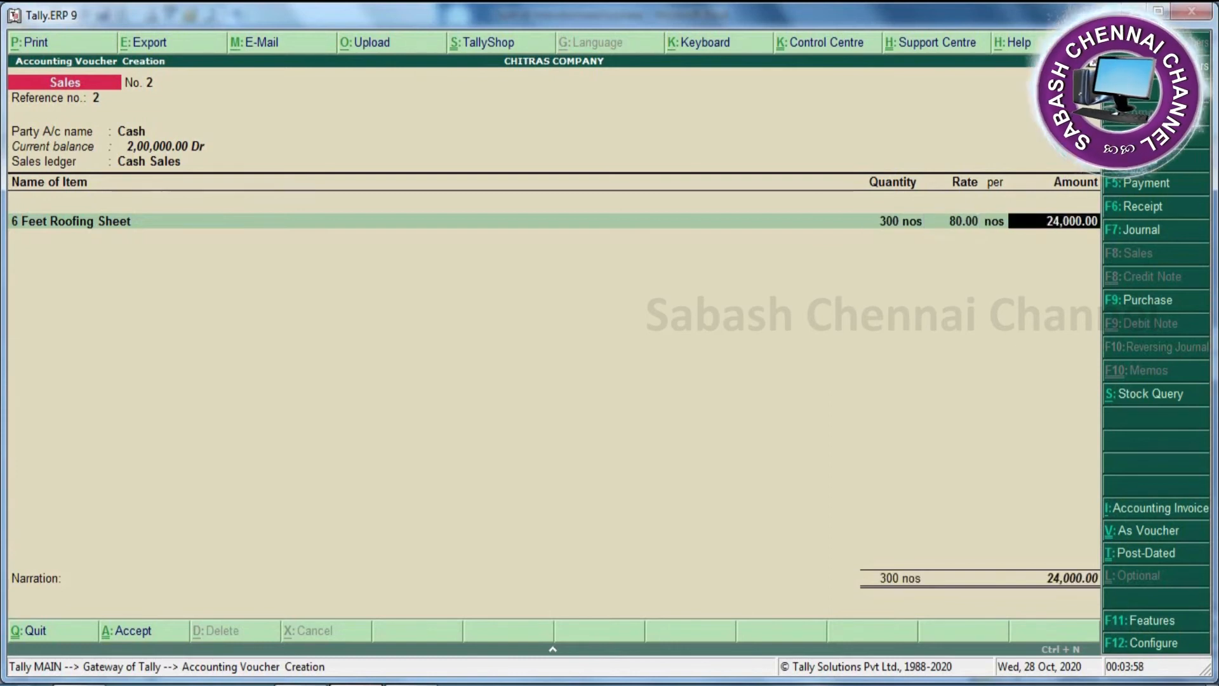
key(Return)
Step: Add 4 Feet Roofing Sheet to the cash sales voucher with the Word document's quantity of 300 nos at a rate of 70
text(4)
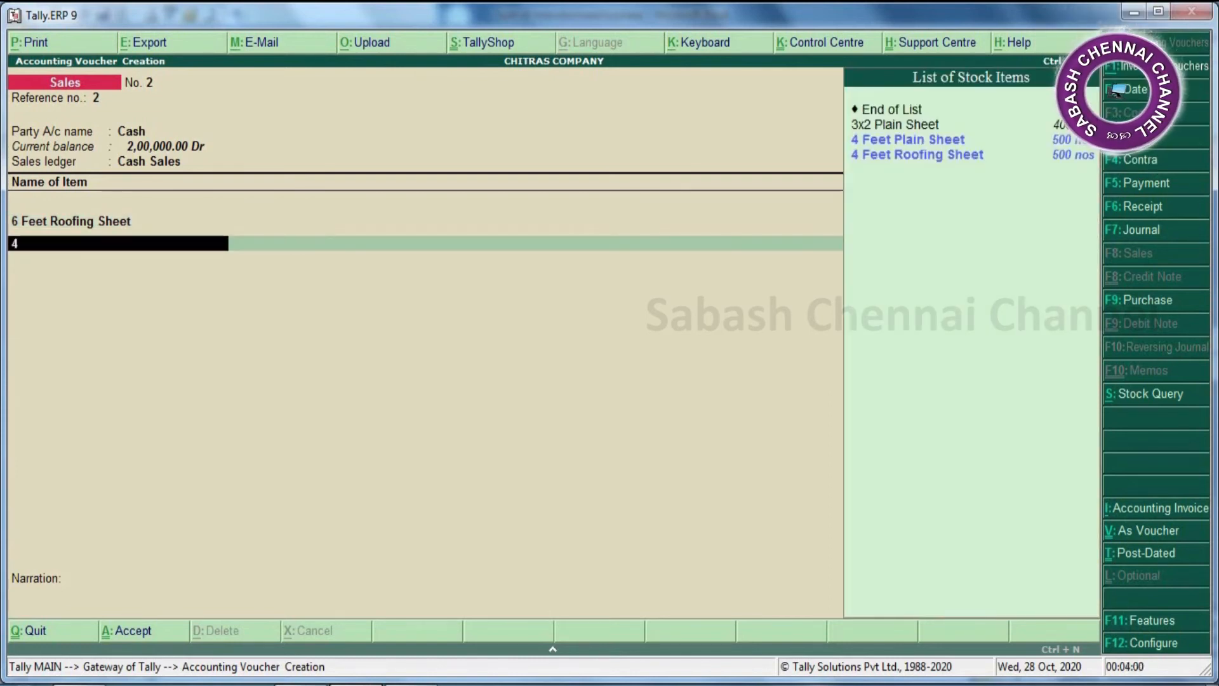
key(Down)
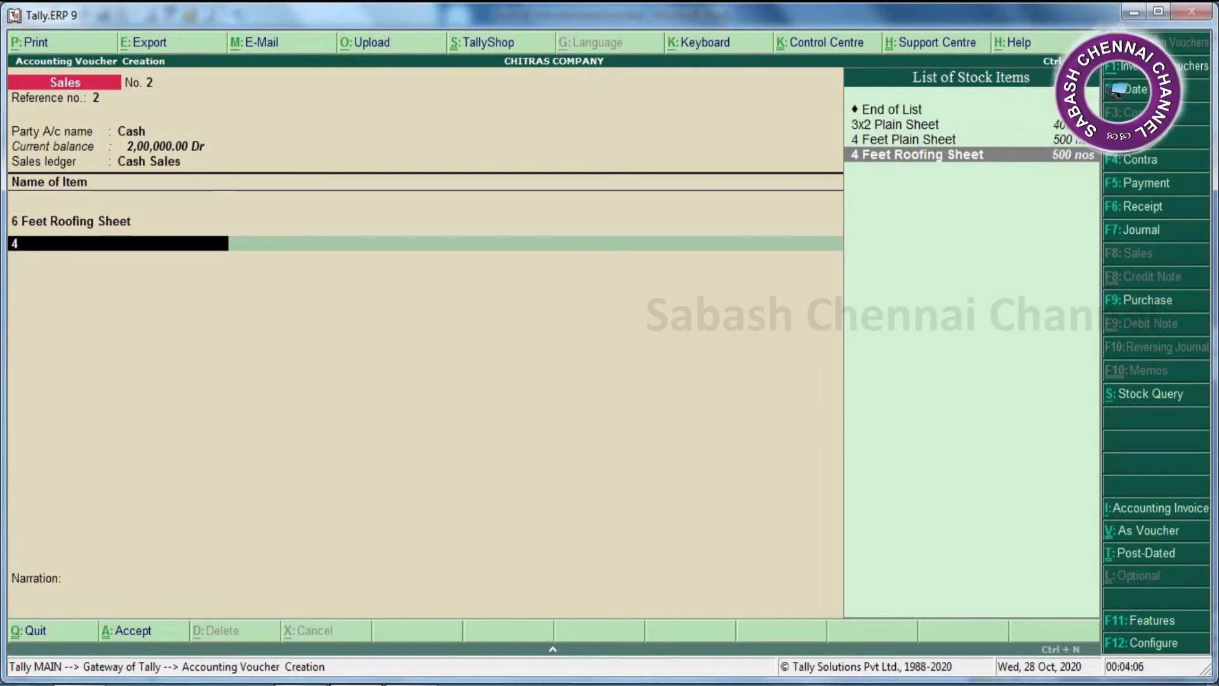
key(Return)
key(alt+Tab)
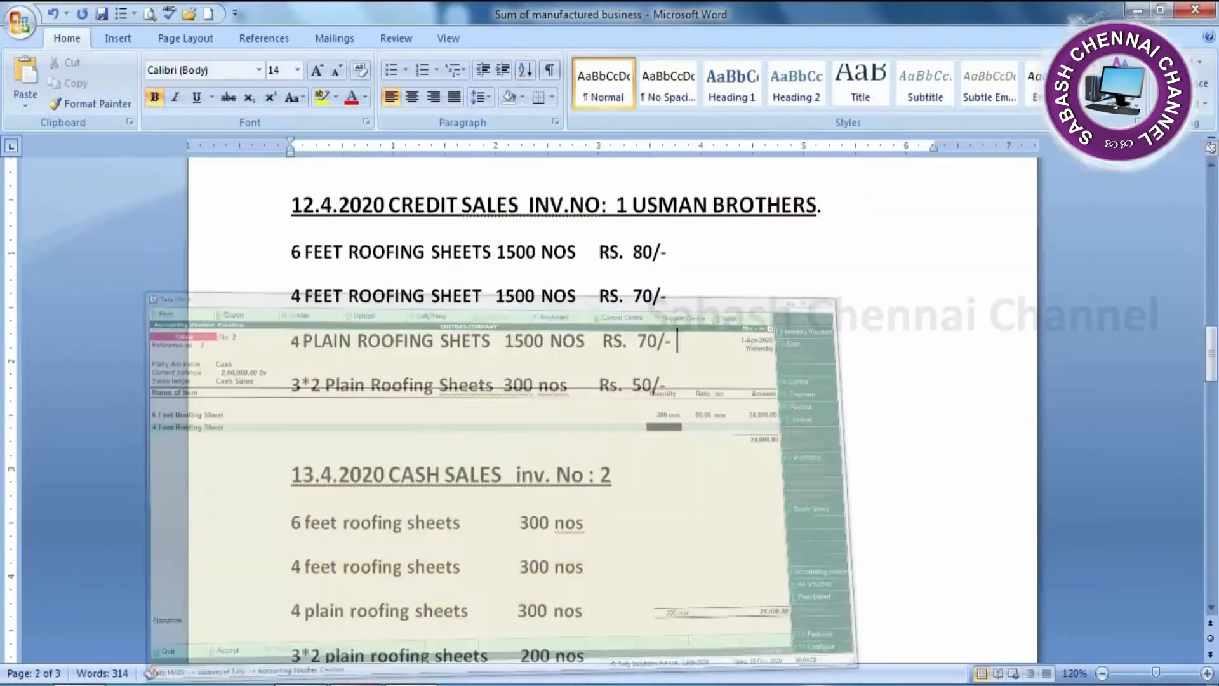
key(alt+Tab)
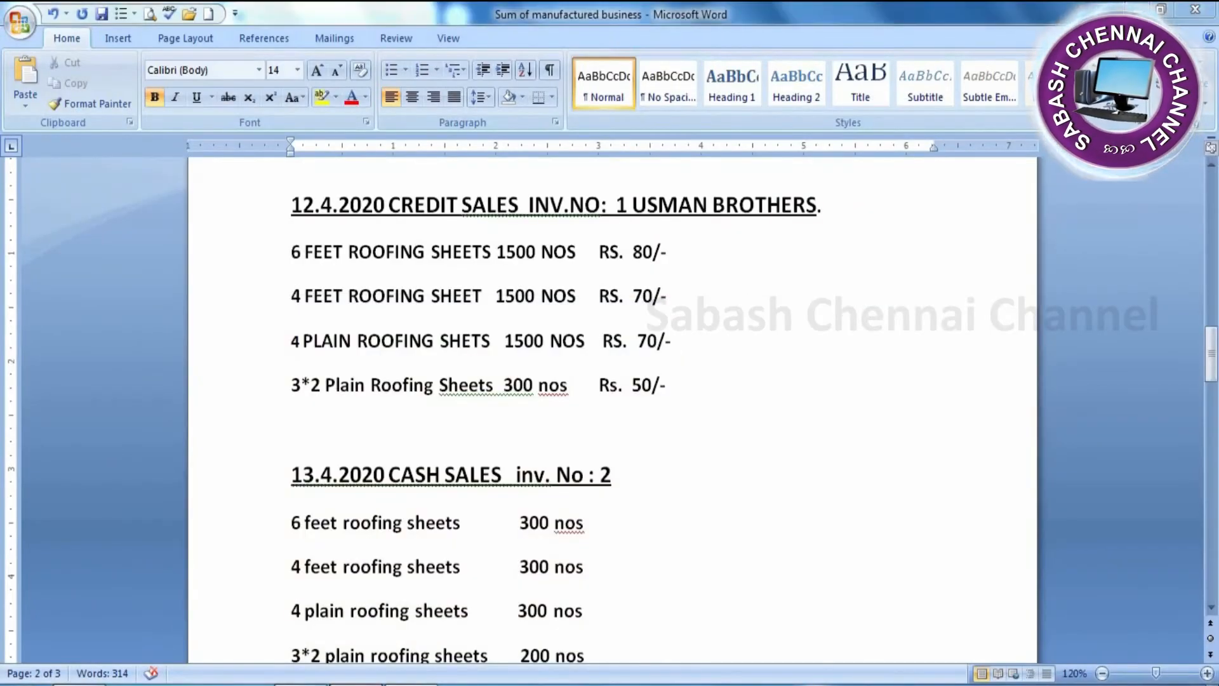
text(300)
key(Return)
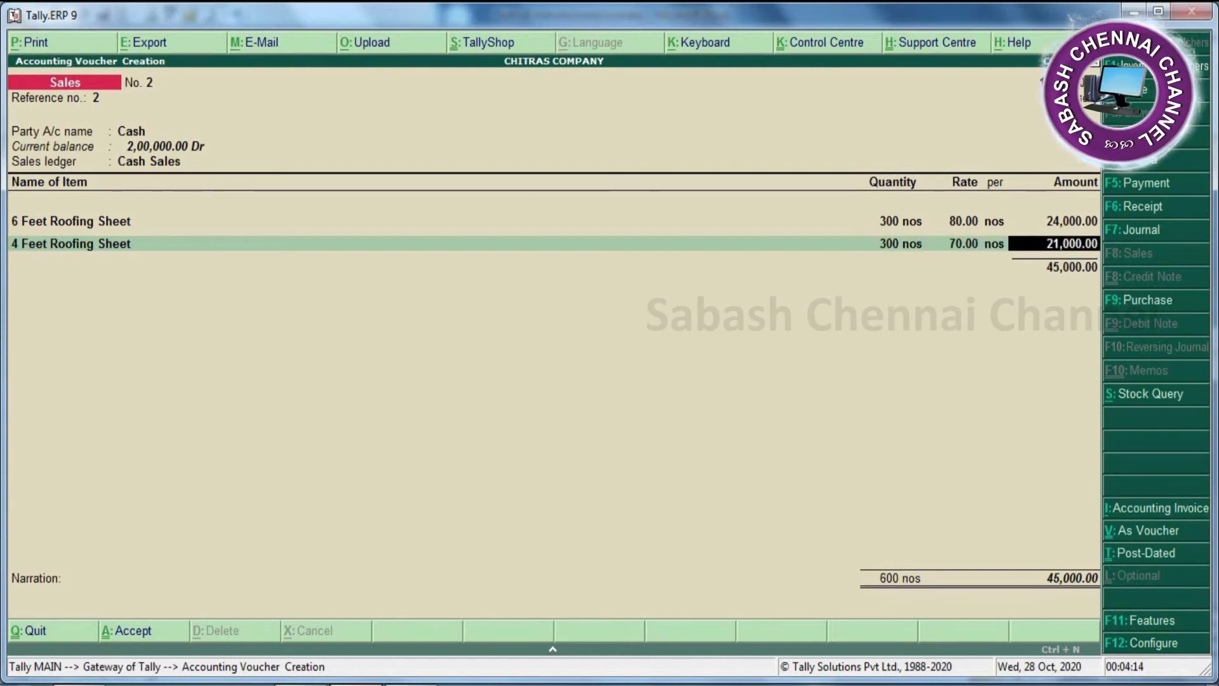
key(Return)
Step: Add 4 Feet Plain Sheet to the cash sales voucher, 300 nos at a rate of 70
text(4)
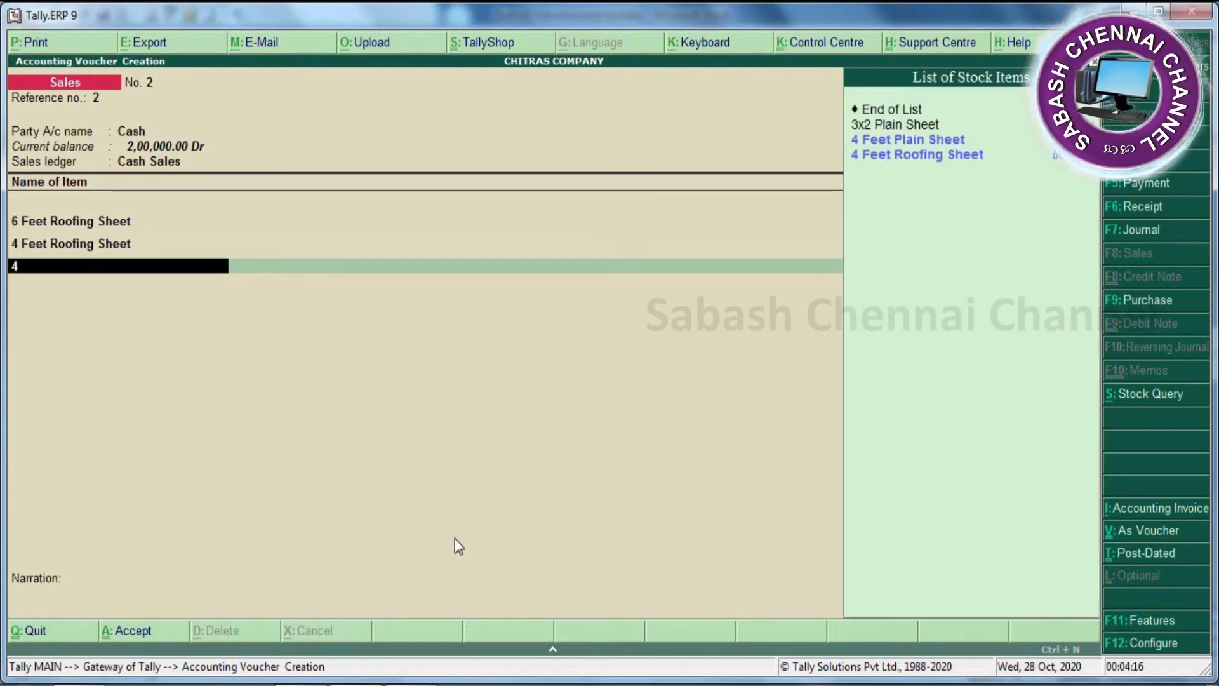
click(915, 140)
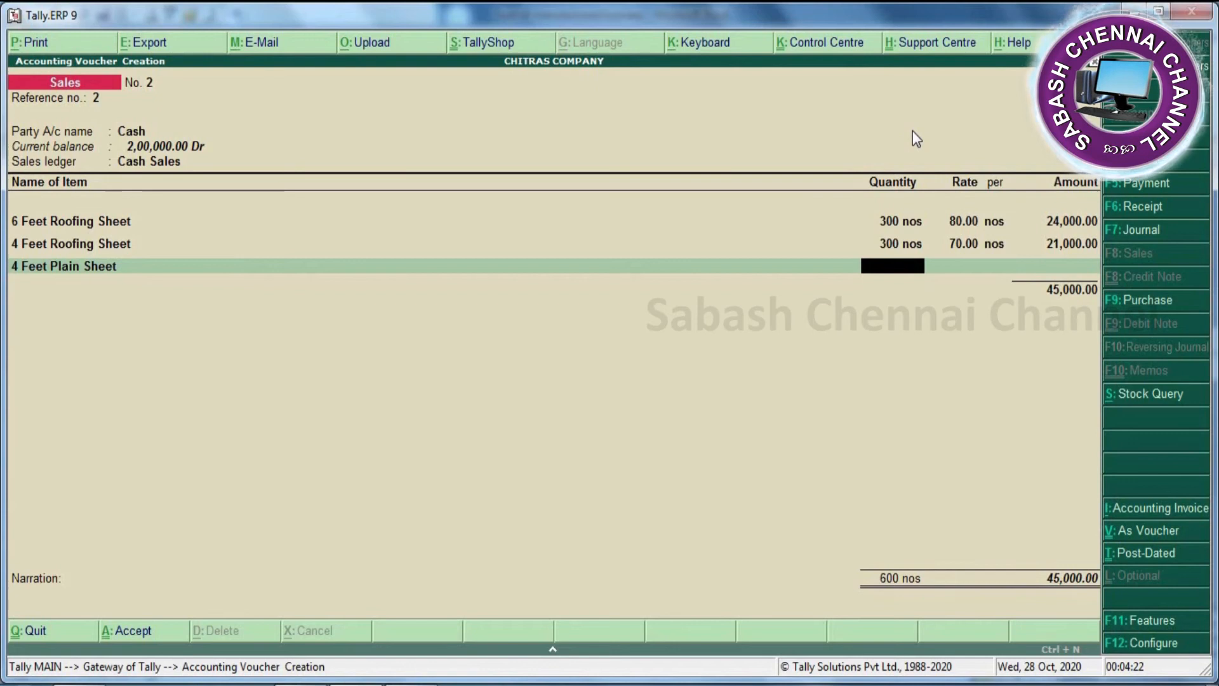
text(300)
key(Return)
key(Return)
key(Return)
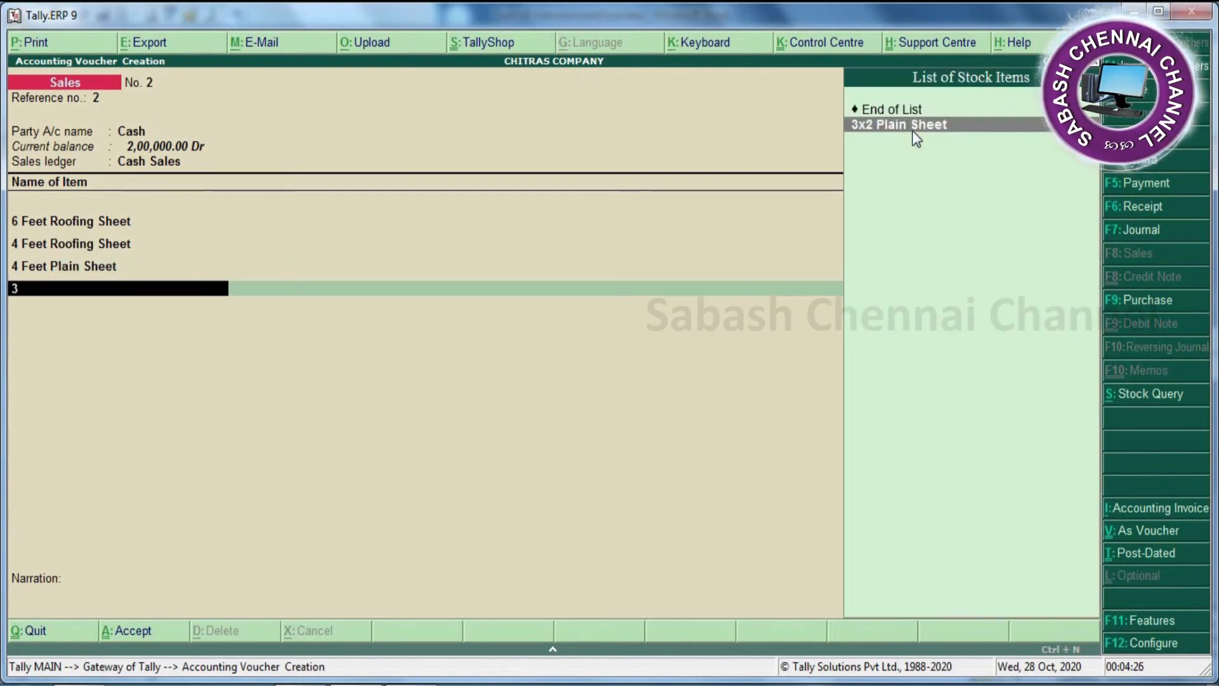
Step: Add 3x2 Plain Sheet to the cash sales voucher with the Word document's quantity of 200 nos at a rate of 50
click(913, 131)
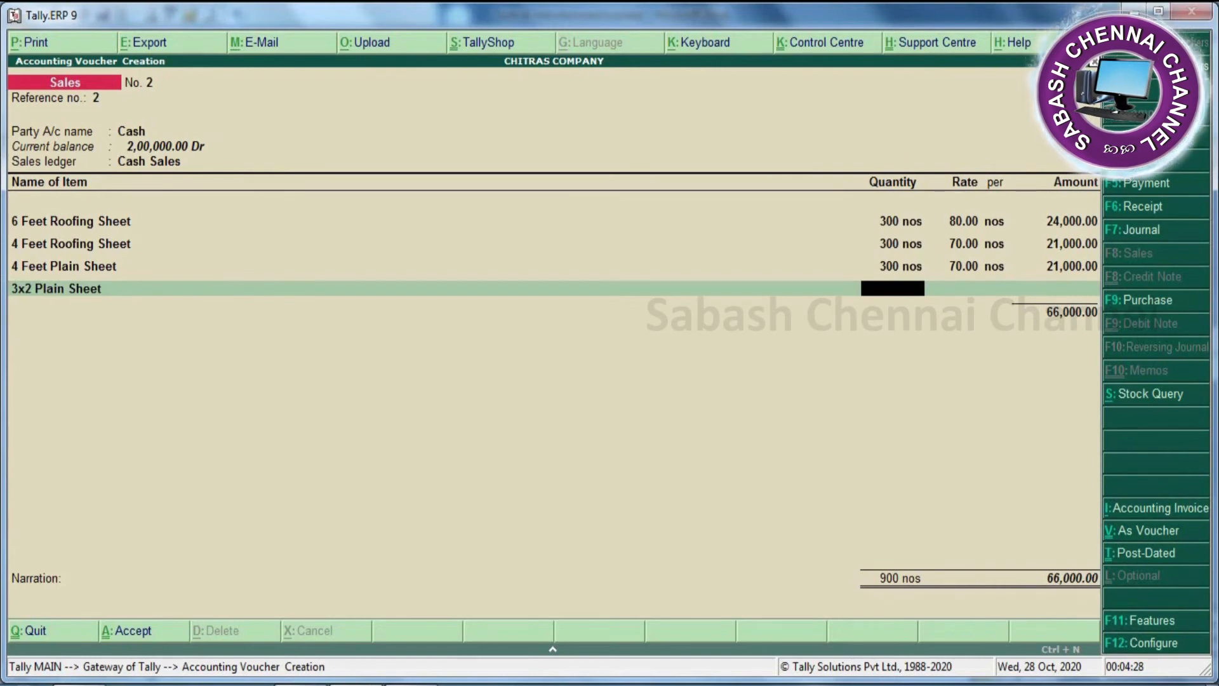
key(alt+Tab)
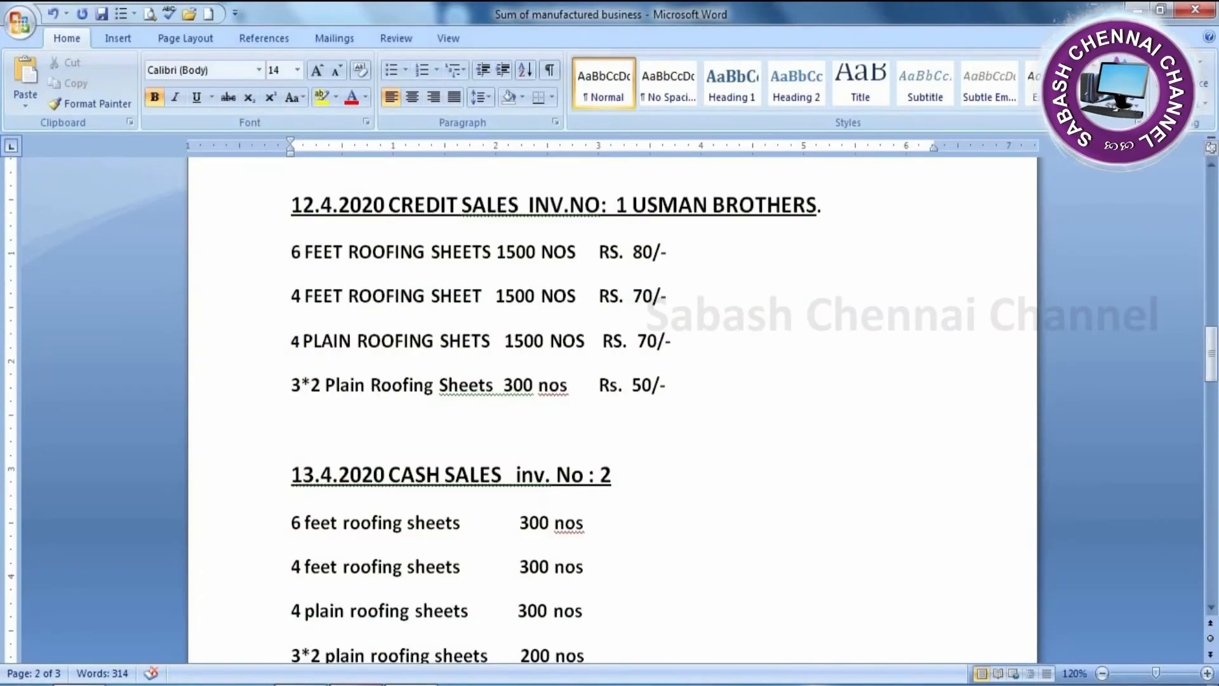
key(alt+Tab)
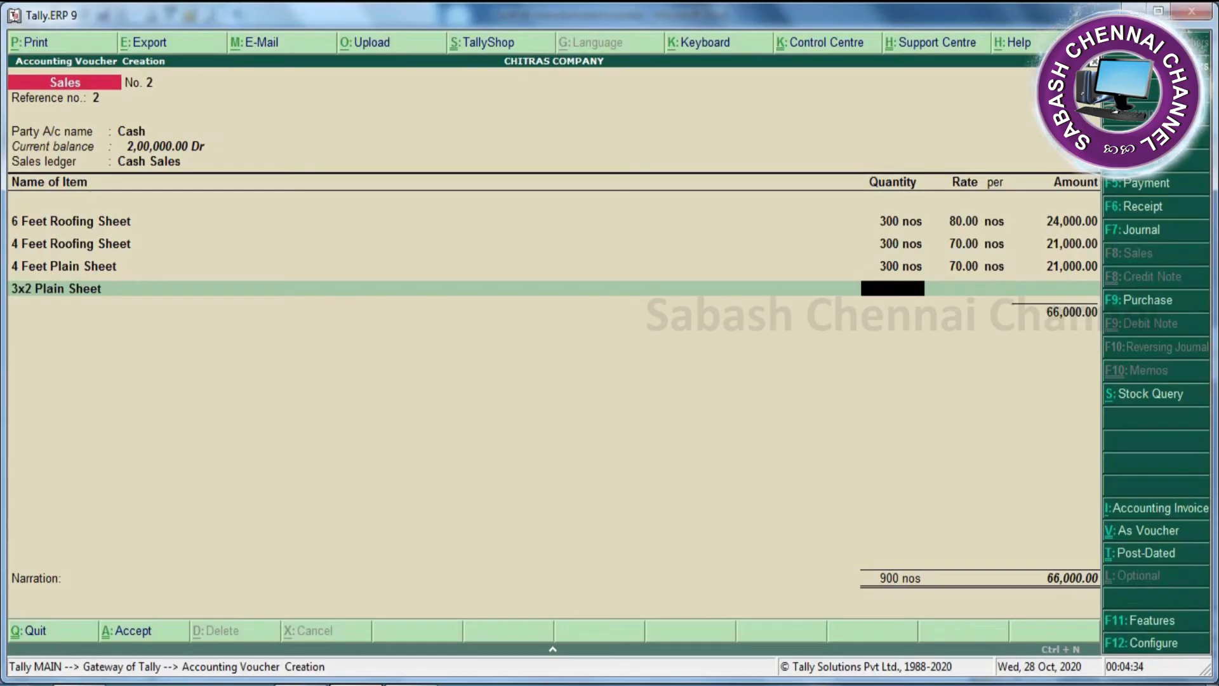
text(200)
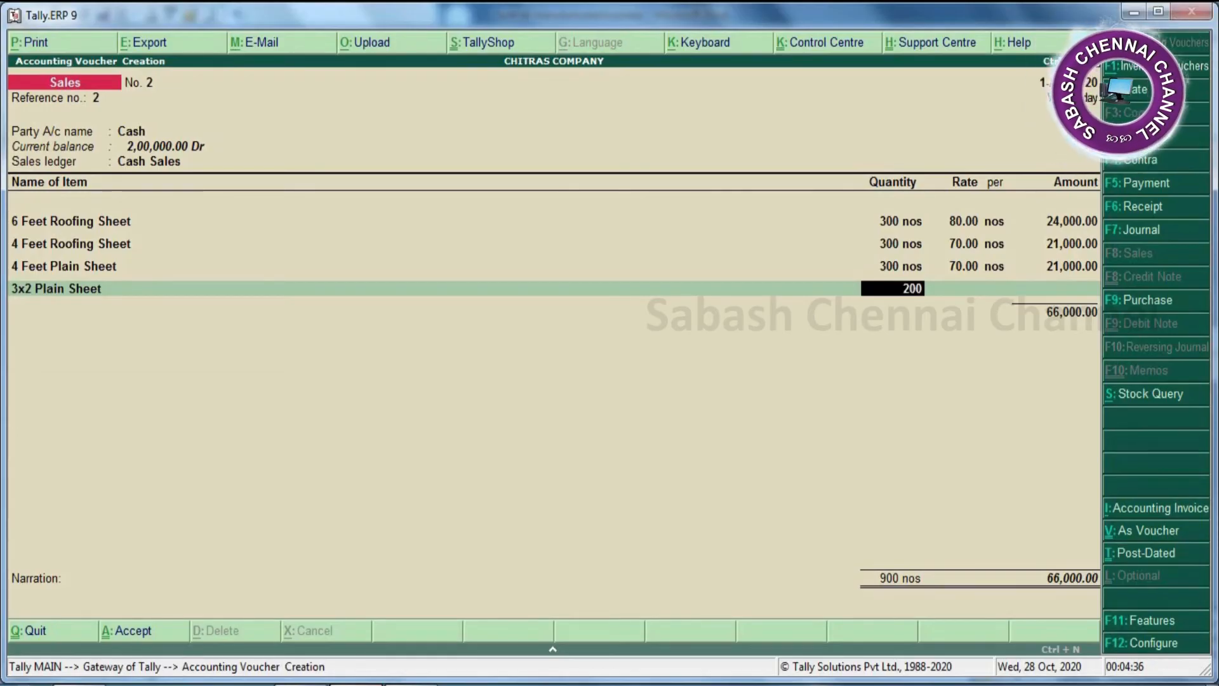
key(Return)
text(50)
key(Return)
key(Return)
key(Return)
key(Return)
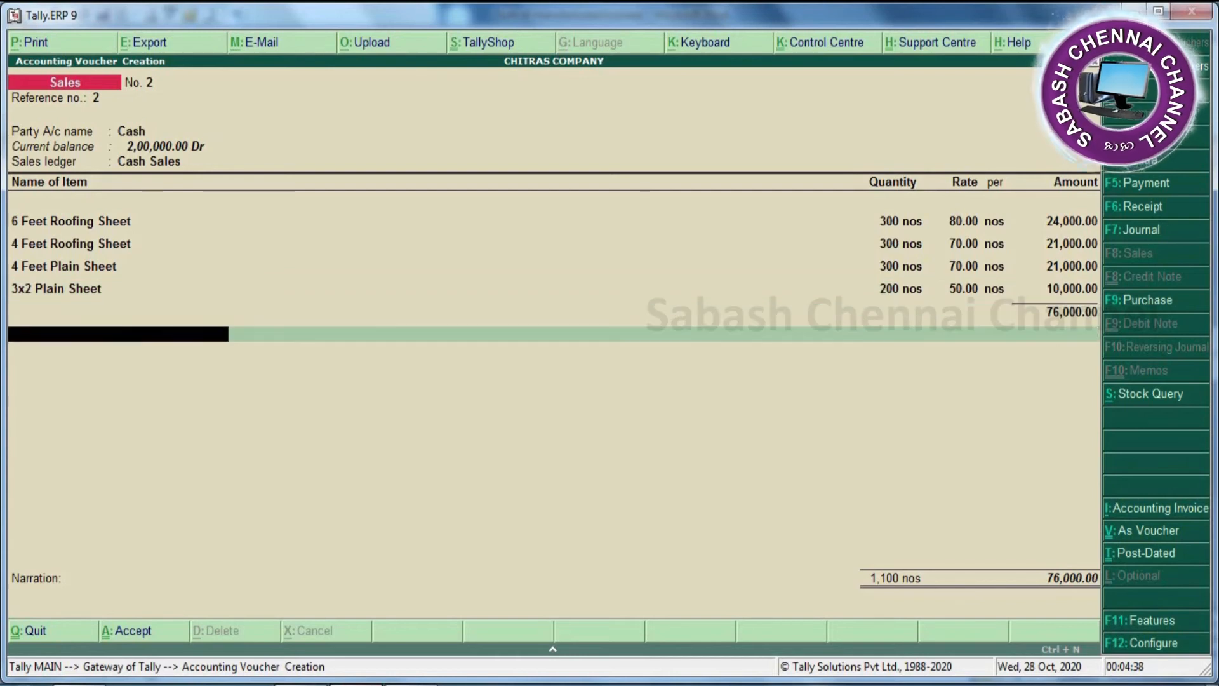
Step: Apply the Cash Discount ledger at -5% to the cash sales voucher and save the voucher
text(C)
key(Down)
key(Down)
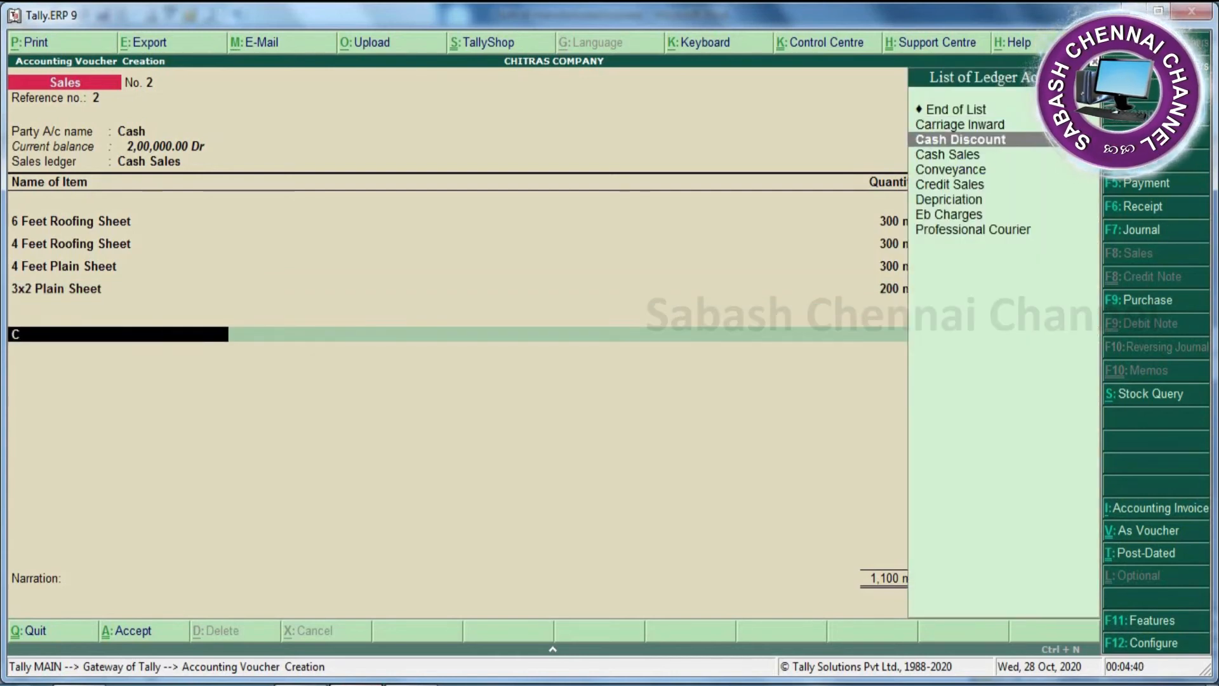
key(Return)
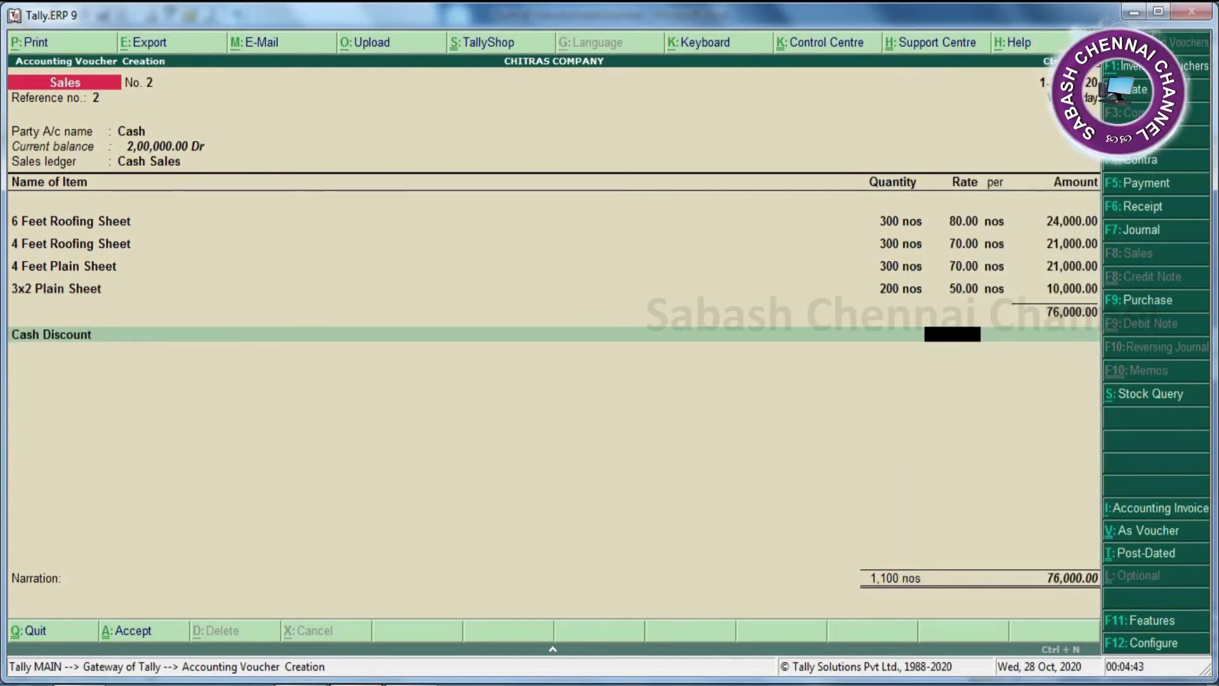
text(-))
text(5 )
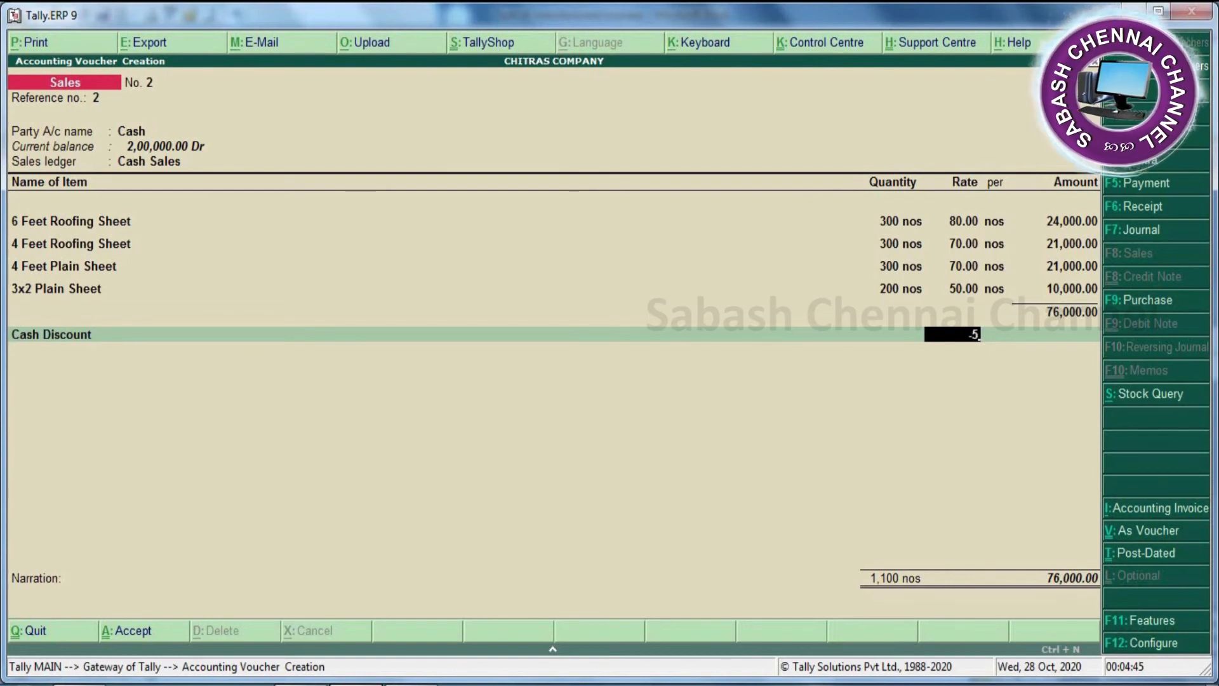
text(%)
key(Return)
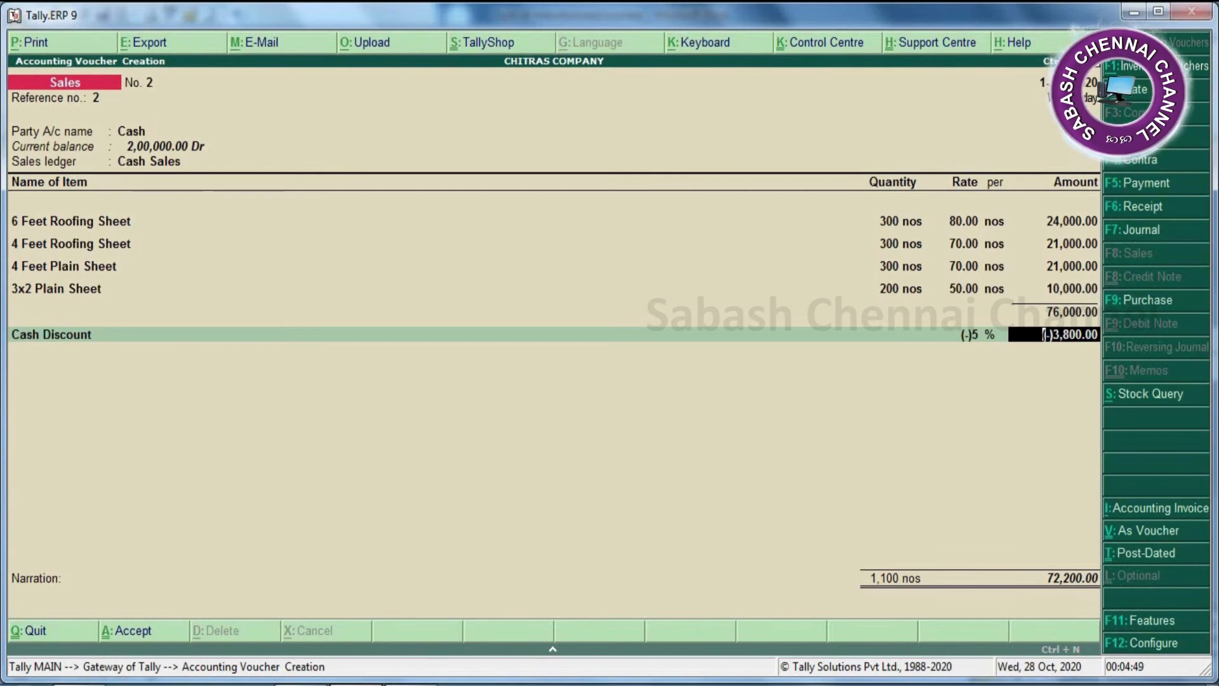
key(Return)
key(Return)
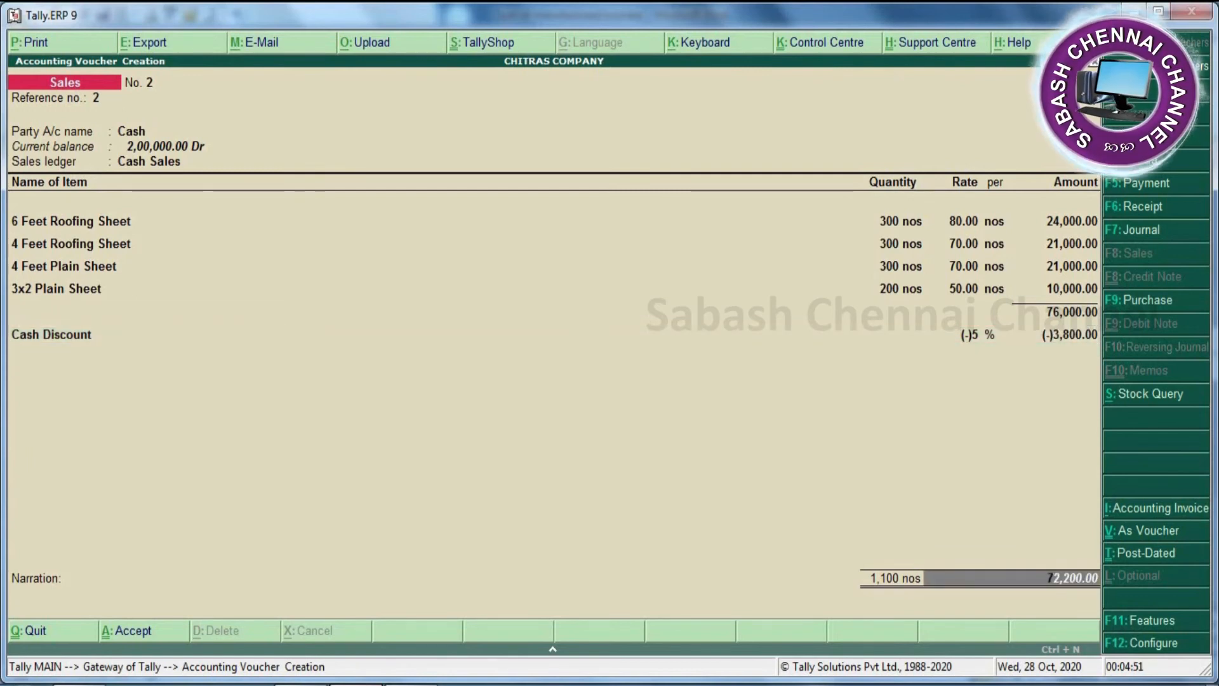
key(Return)
key(Return)
key(Return)
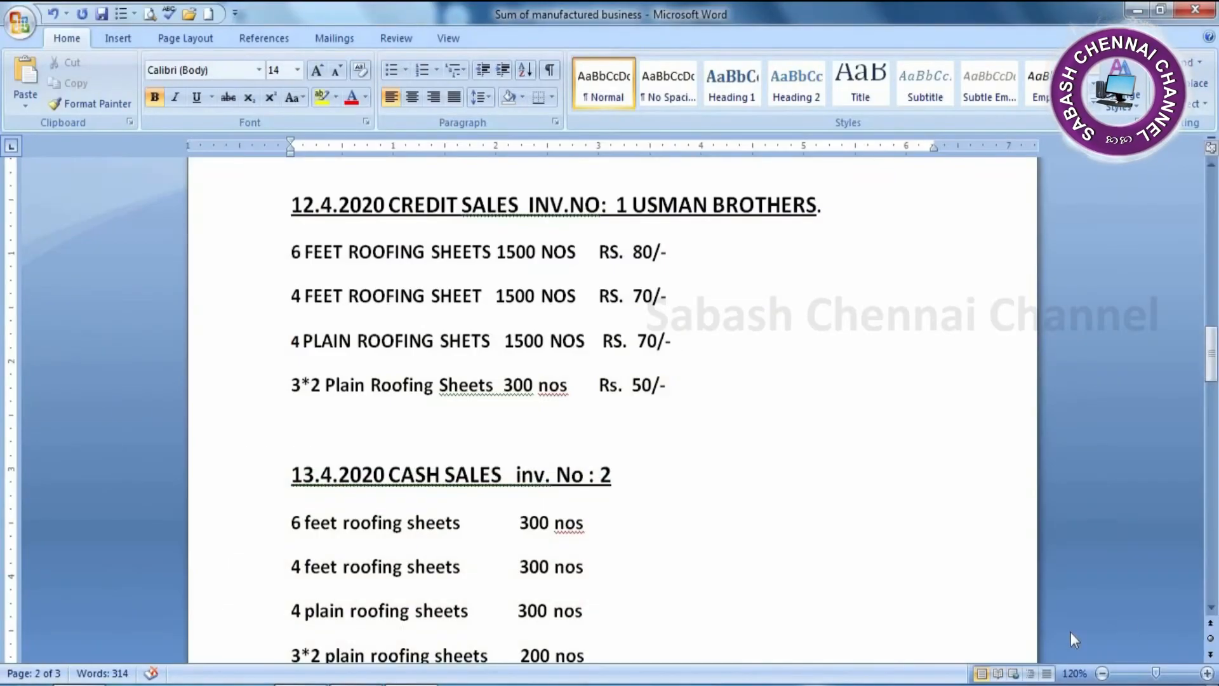
Step: Check the 15.4.2020 cheque payments in the Word document and start a payment voucher in Tally.ERP 9 with Sbi Bank as the account
click(1211, 608)
scroll(1211, 610, down, 8)
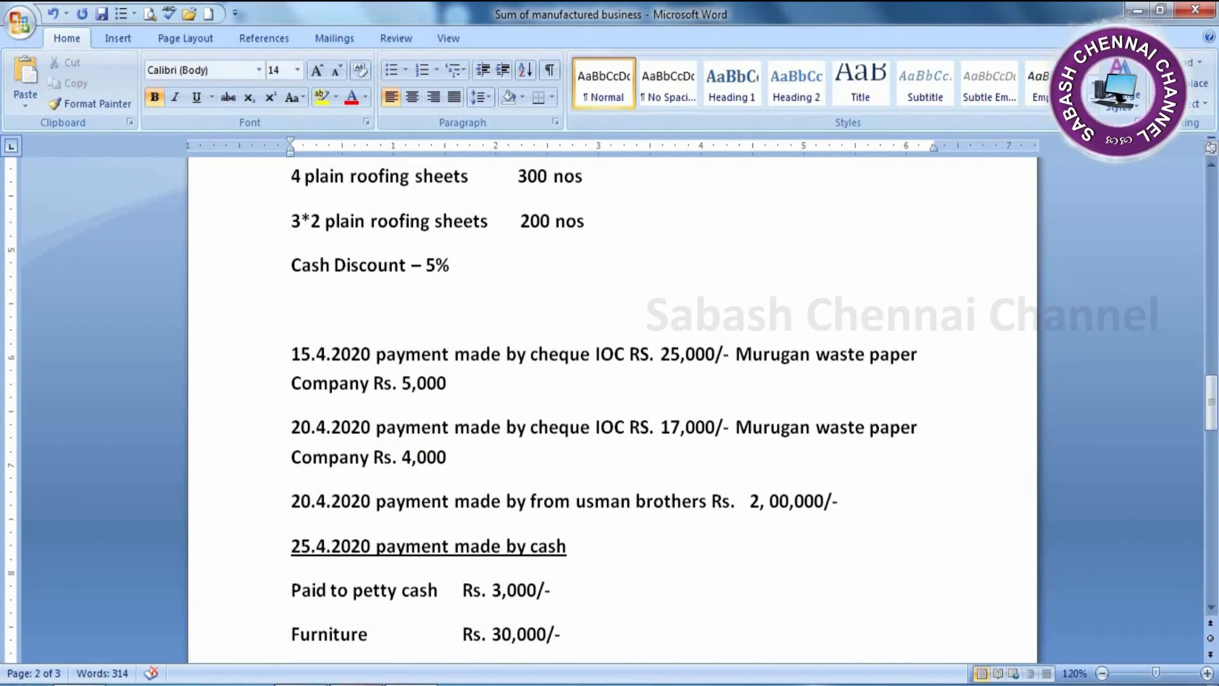
key(alt+Tab)
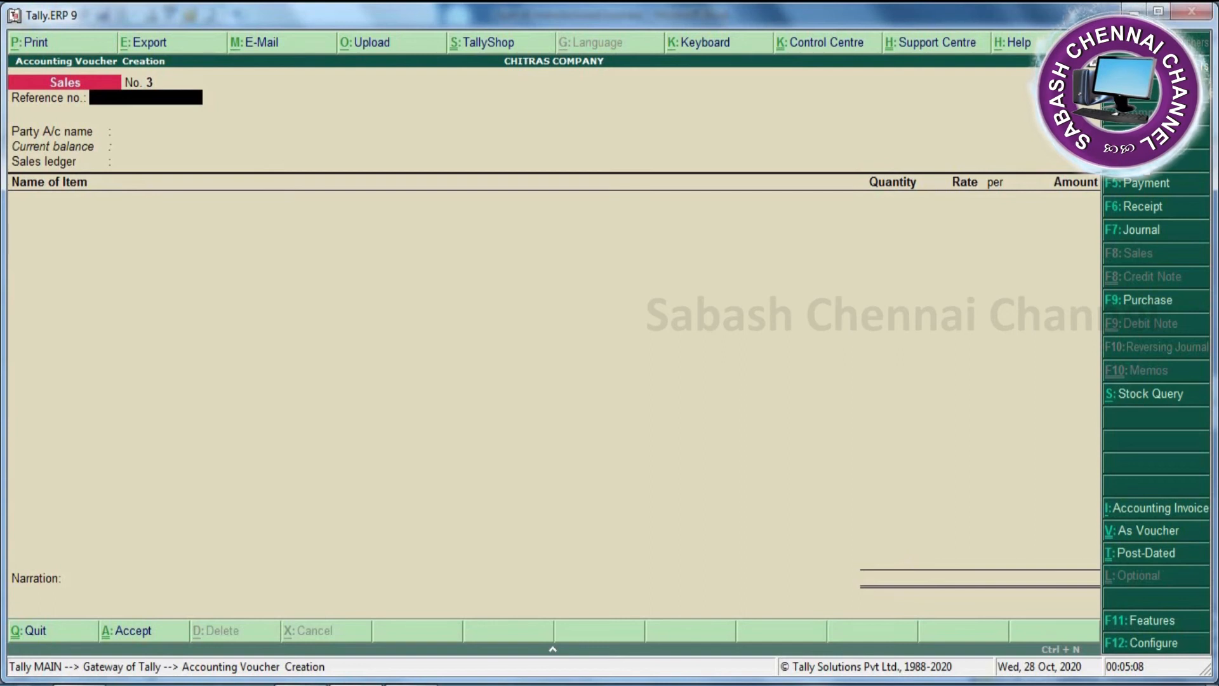
click(1139, 184)
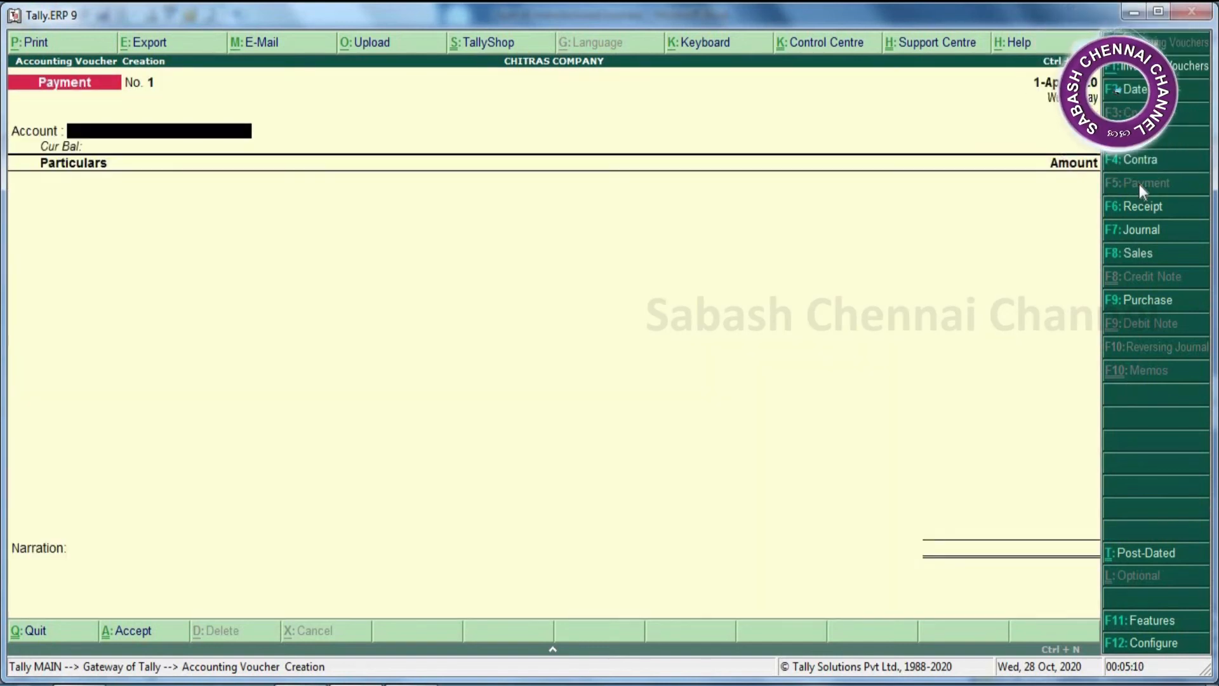
text(Sbi Bank)
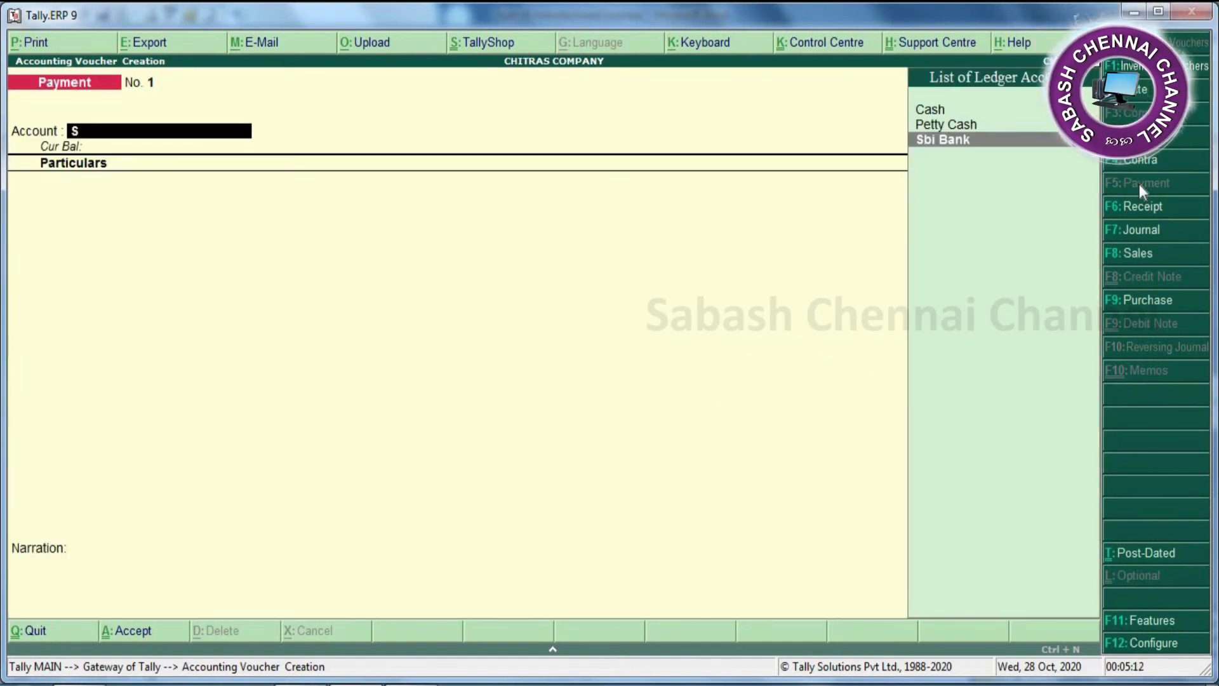
key(Return)
Step: Enter the Word document's payment of 25,000 to IOC in the payment voucher and allocate it as On Account
text(I)
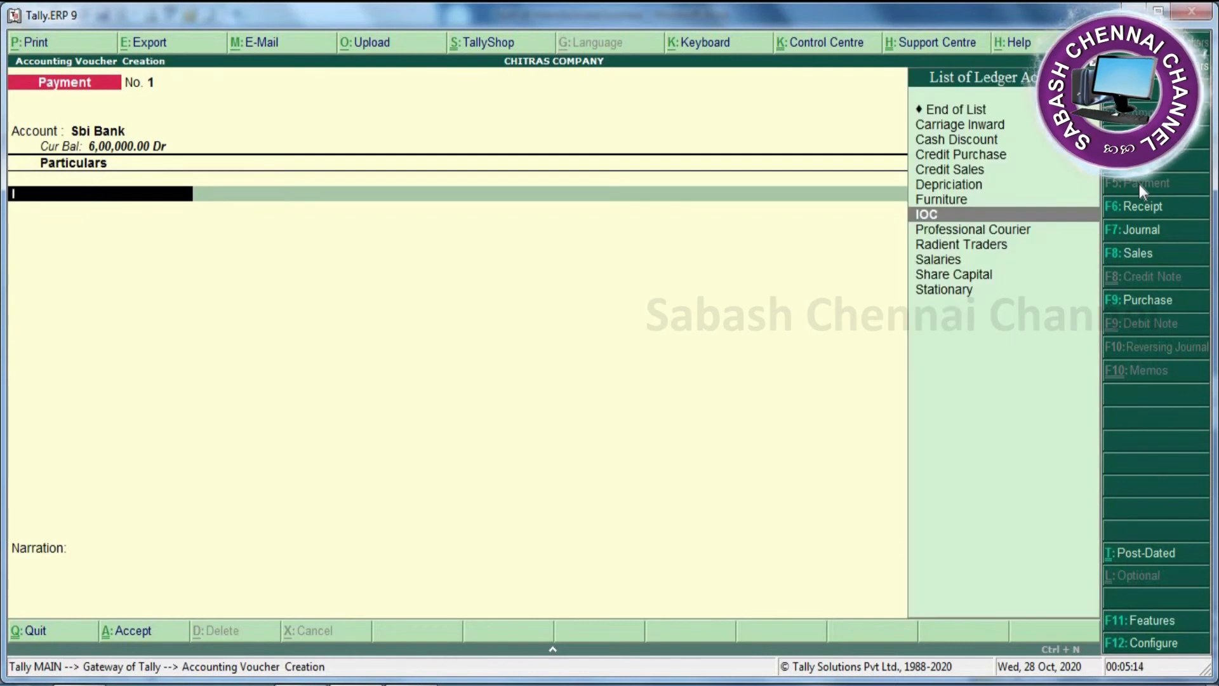
key(Return)
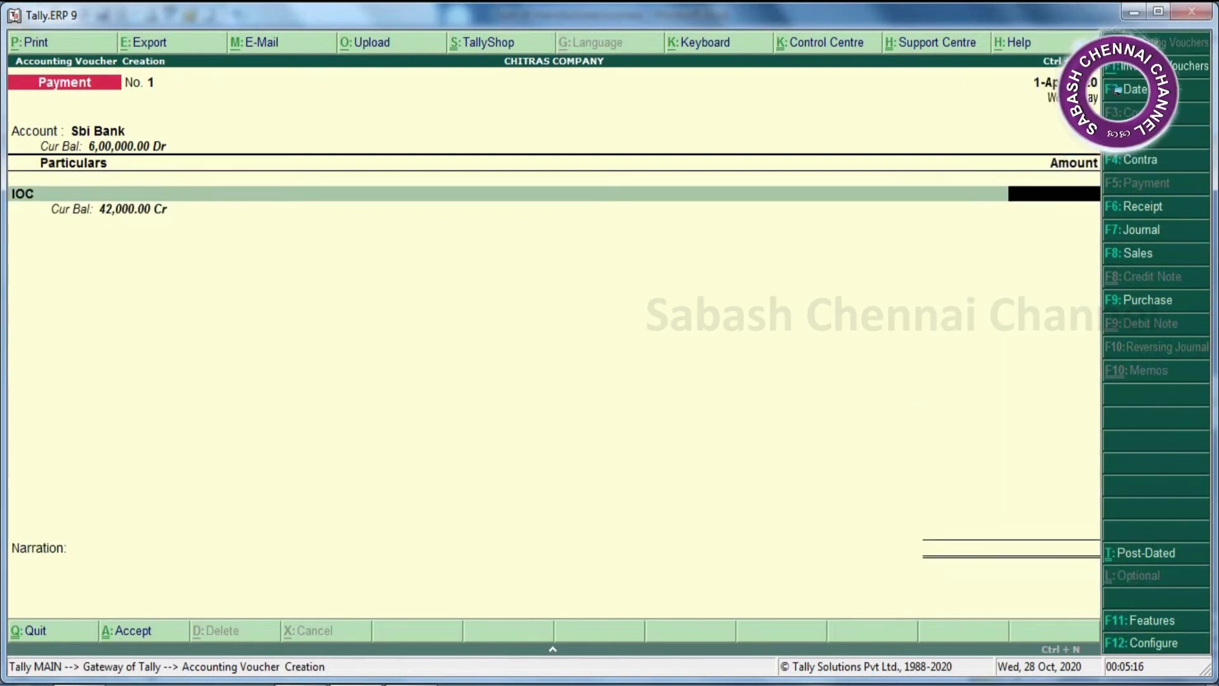
key(alt+Tab)
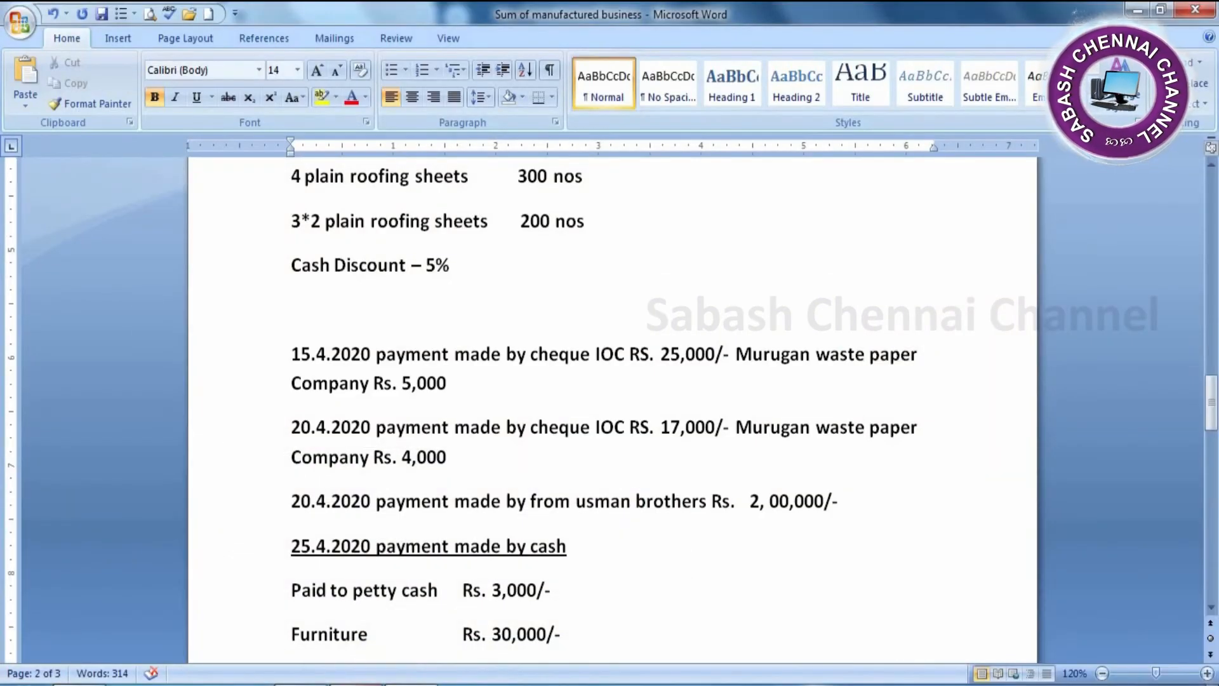
key(alt+Tab)
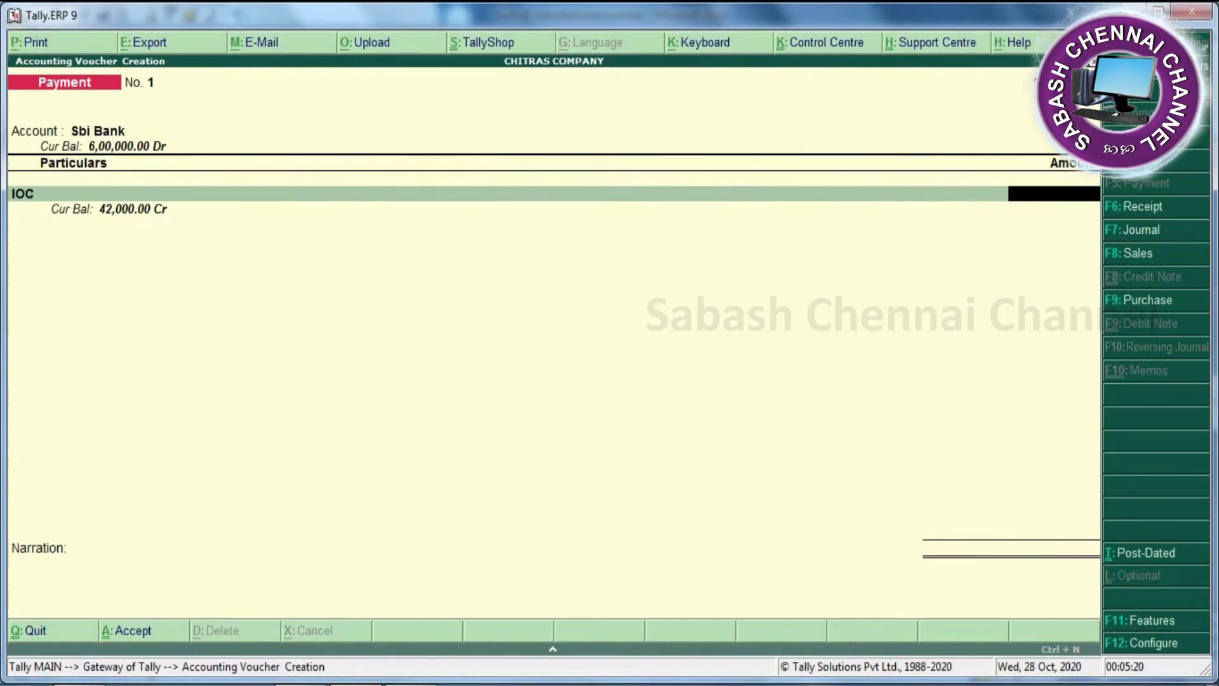
text(25,000)
key(Return)
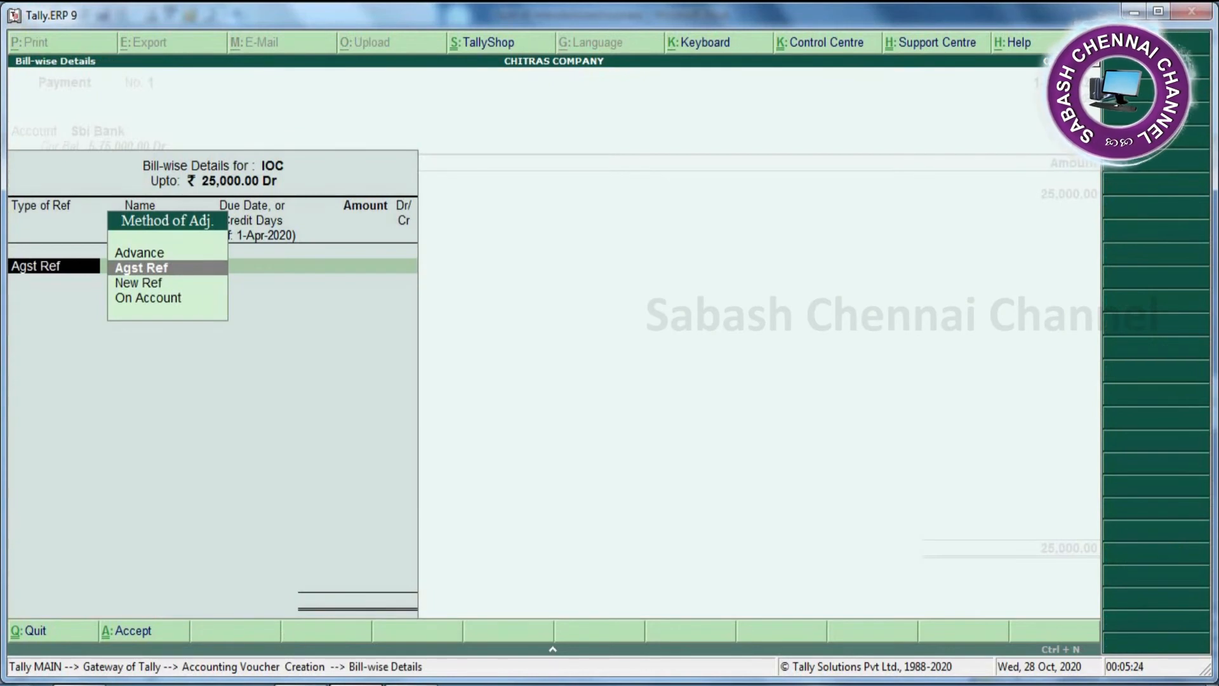
key(Down)
key(Down)
key(Return)
key(Return)
key(Return)
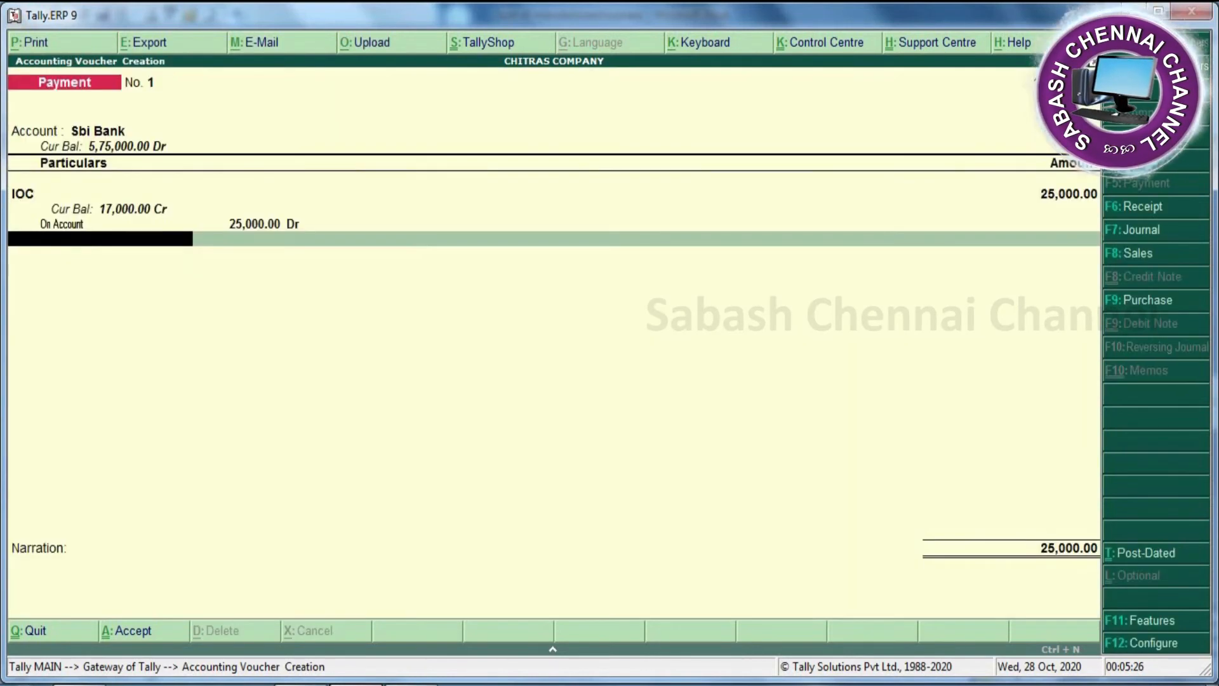
Step: Add Murugan Company to the payment voucher with an amount of 5,000
text(Mu)
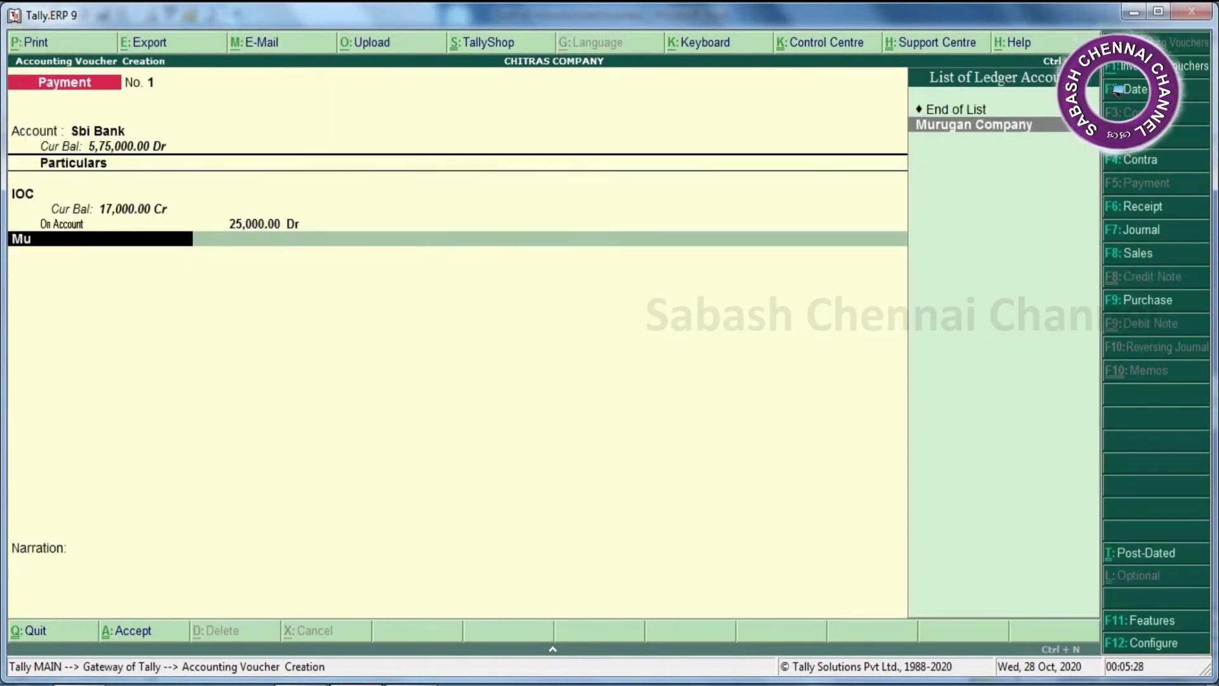
key(Return)
text(5000)
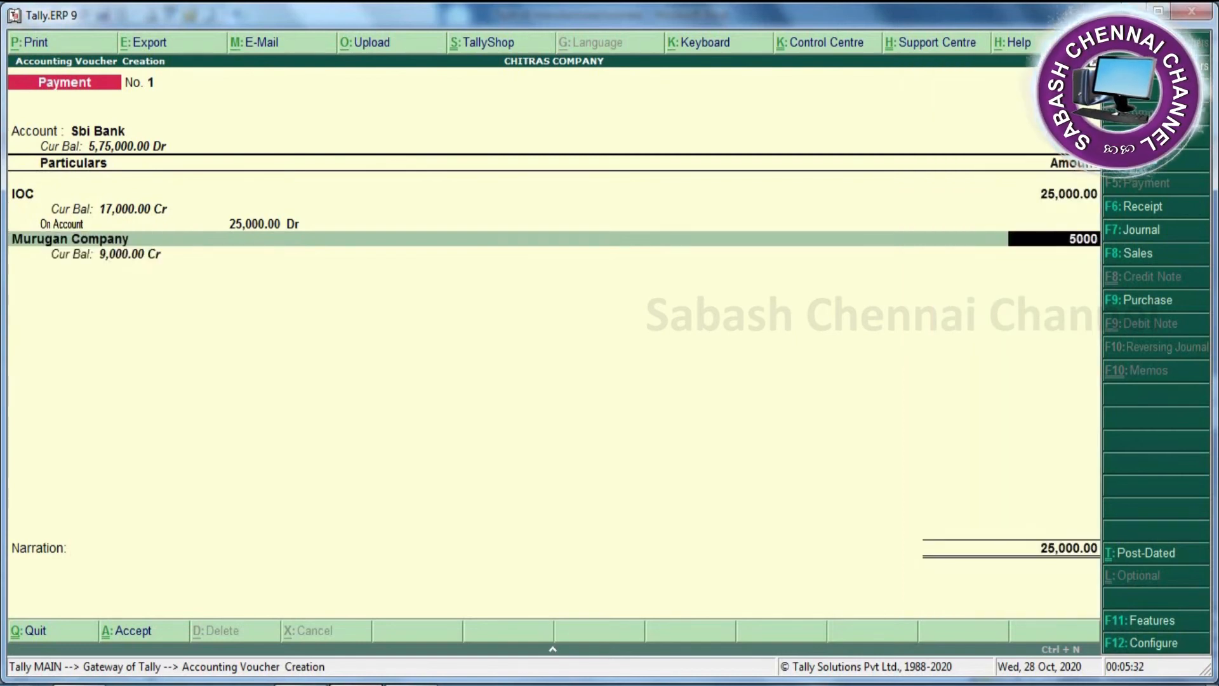
key(Return)
key(Return)
key(Return)
key(BackSpace)
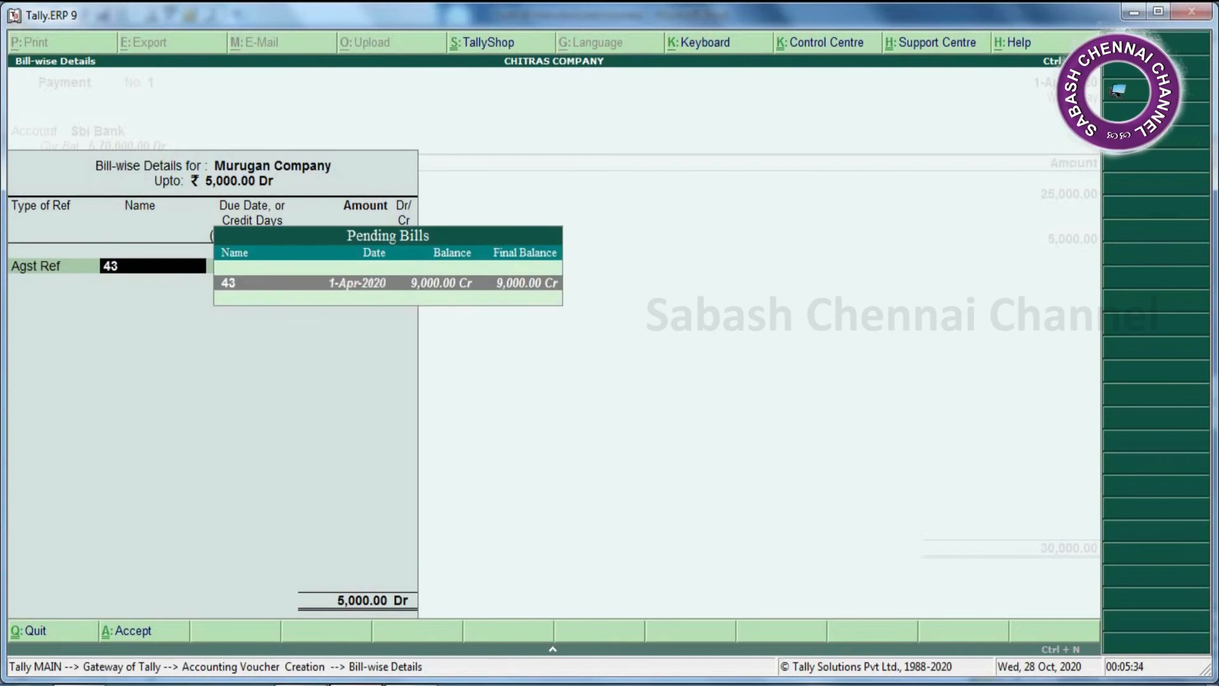
text(5)
key(BackSpace)
key(BackSpace)
key(BackSpace)
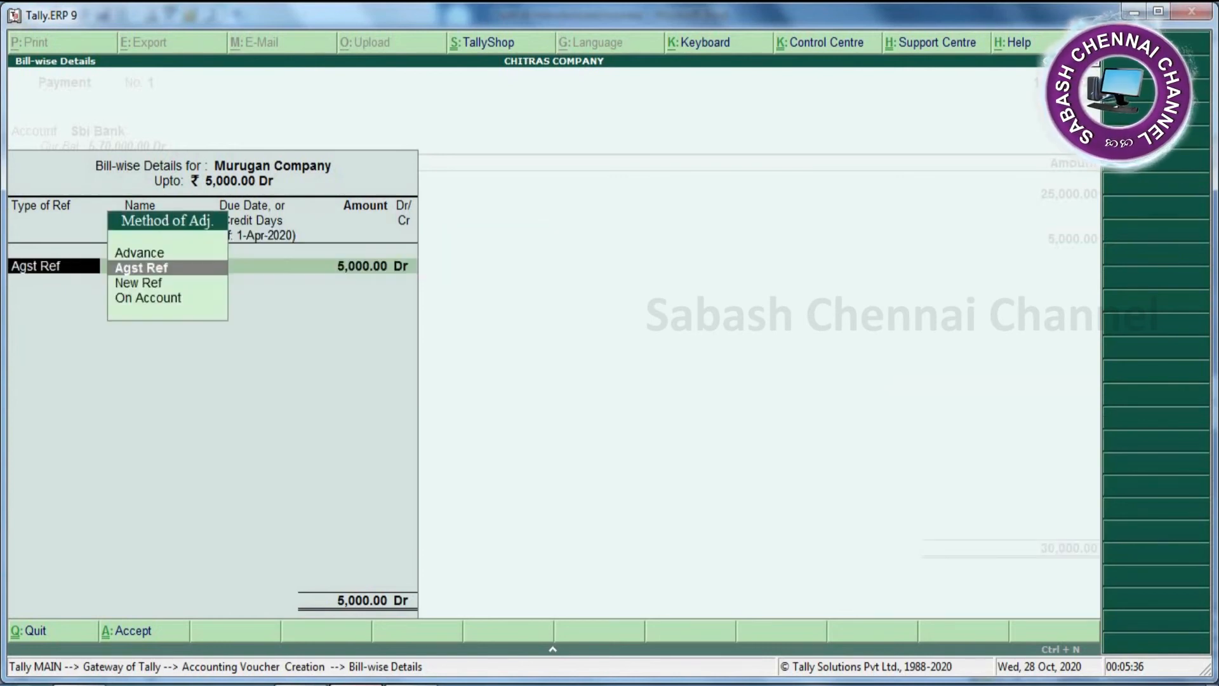
Step: Allocate the Murugan Company payment as On Account and save the payment voucher
key(Down)
key(Down)
key(Return)
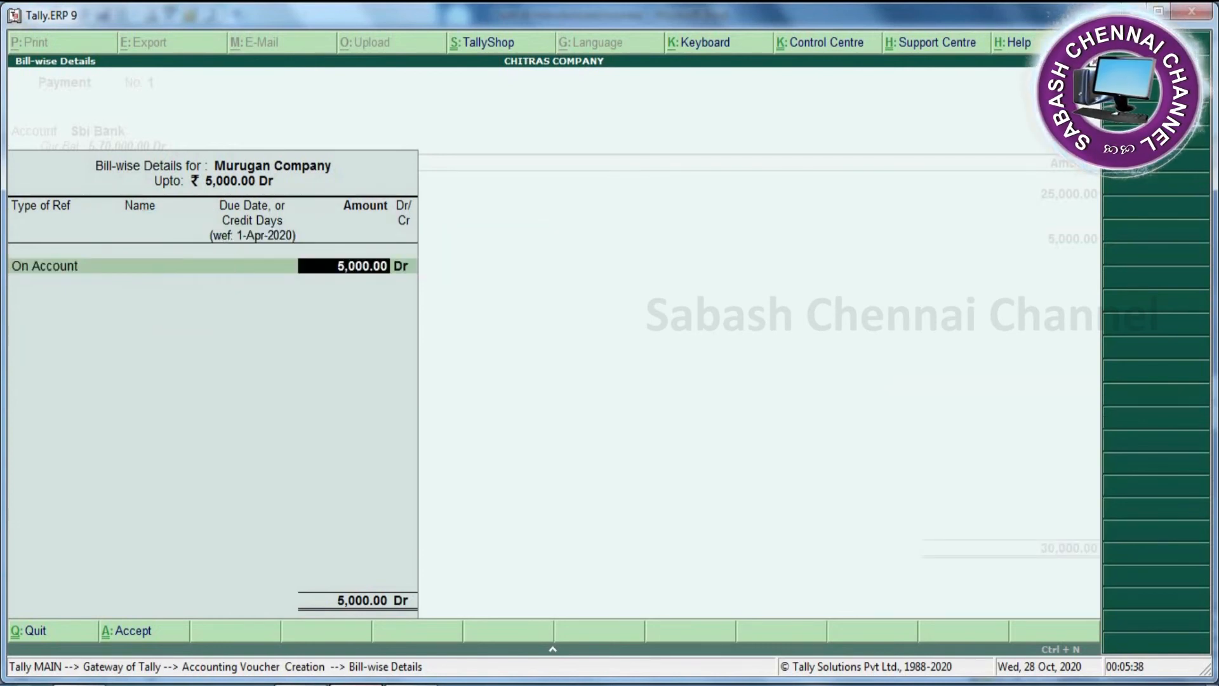
key(Return)
key(Return)
key(Return)
key(Return)
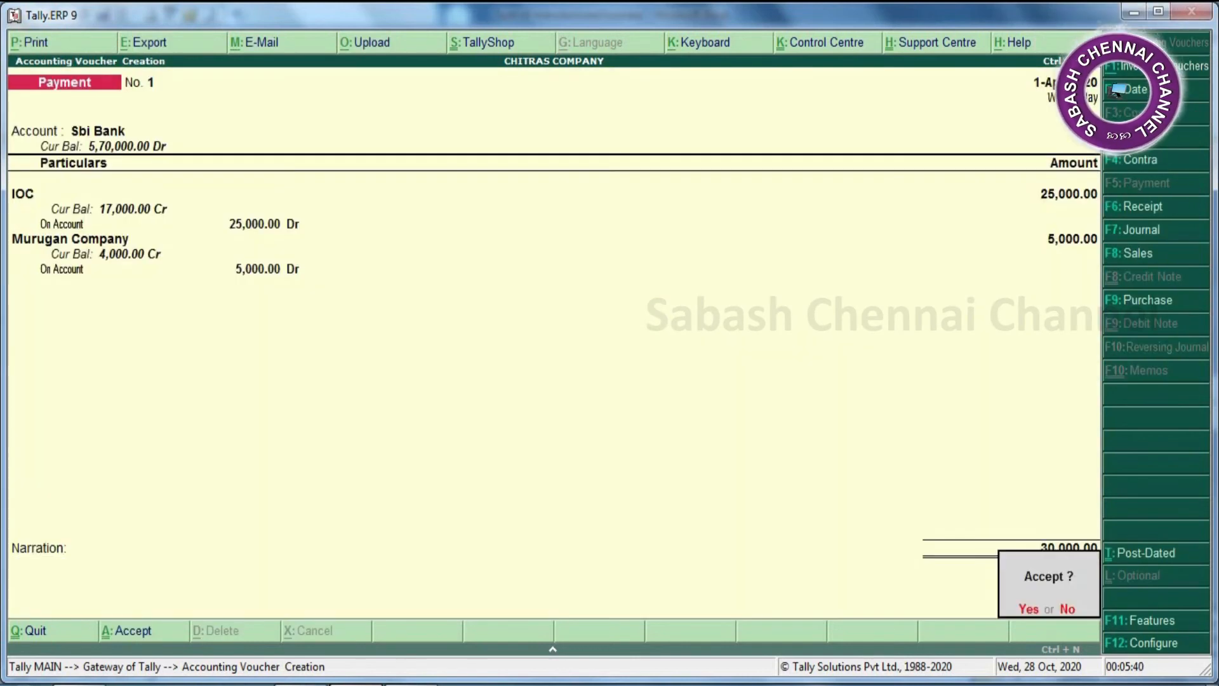
key(Return)
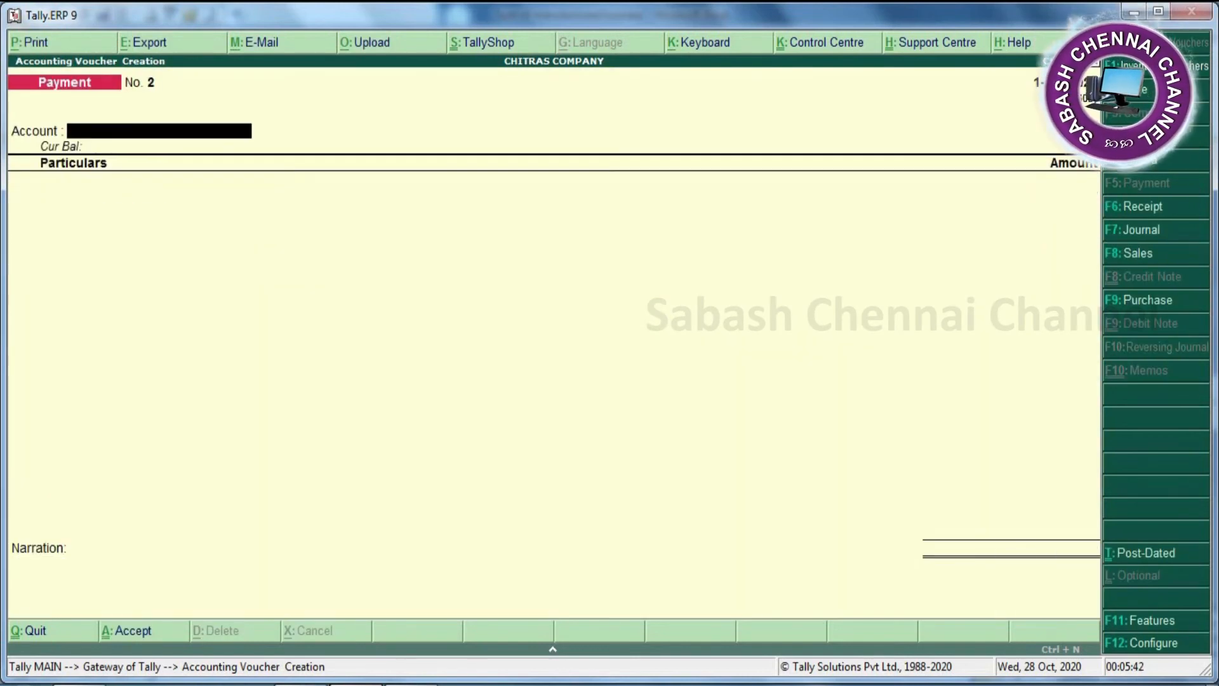
Step: Set Sbi Bank as the account of the second payment voucher and check the 20.4.2020 cheque payments in the Word document
text(S)
key(Return)
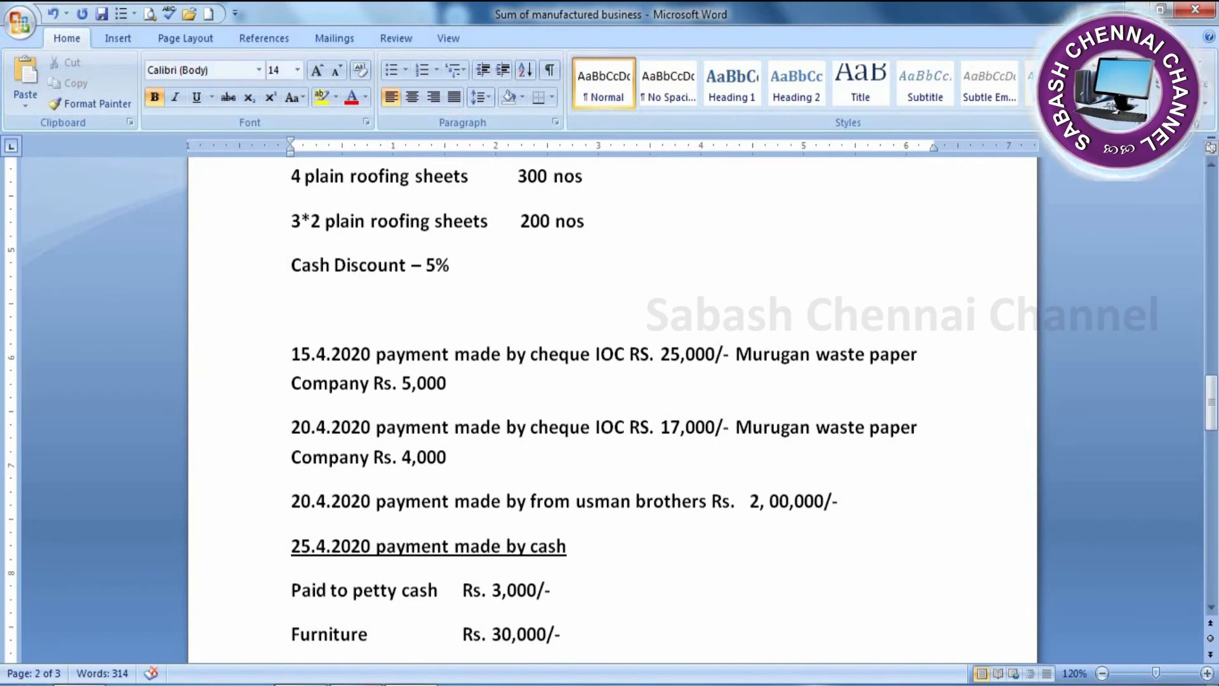
click(353, 604)
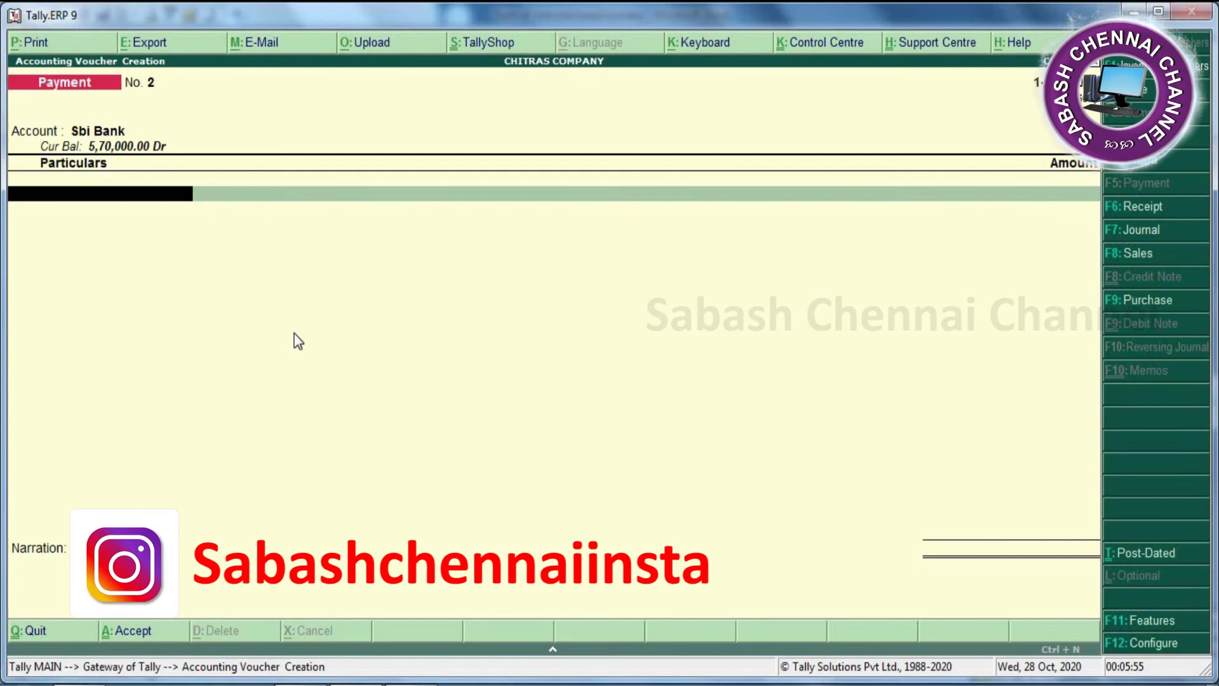
Step: Enter a payment of 17,000 to IOC in the second payment voucher and allocate it as On Account
text(I)
key(Return)
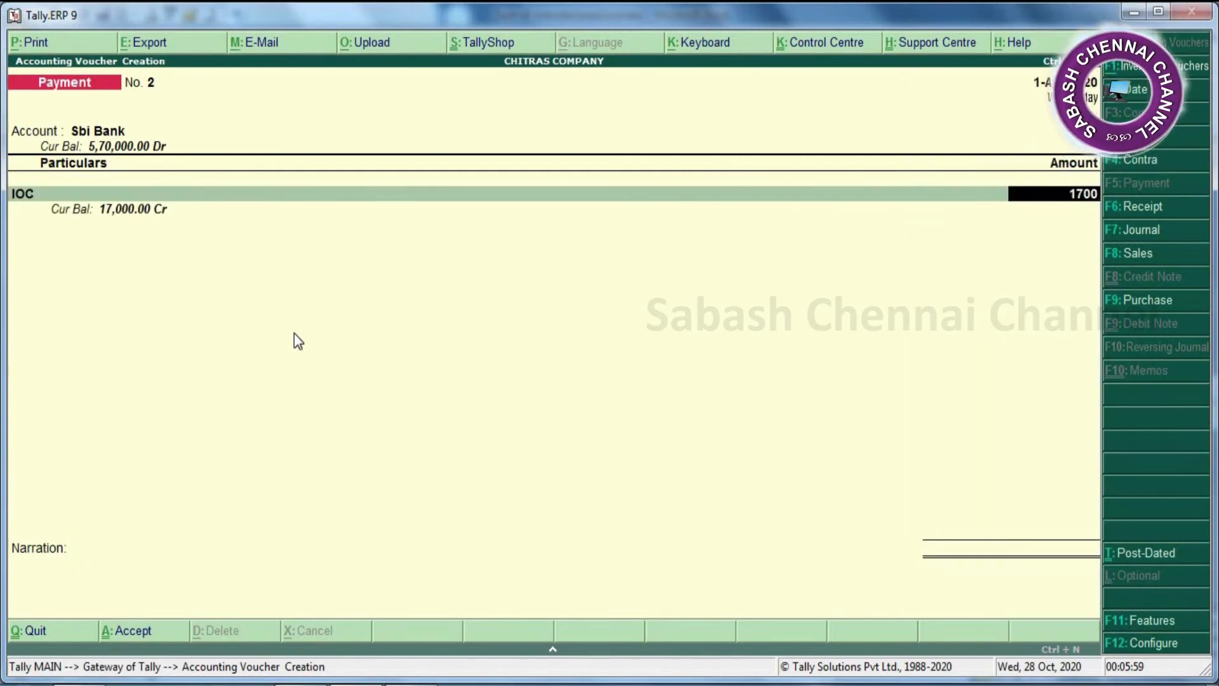
text(17000)
key(Return)
key(Down)
key(Down)
key(Return)
key(Return)
key(Return)
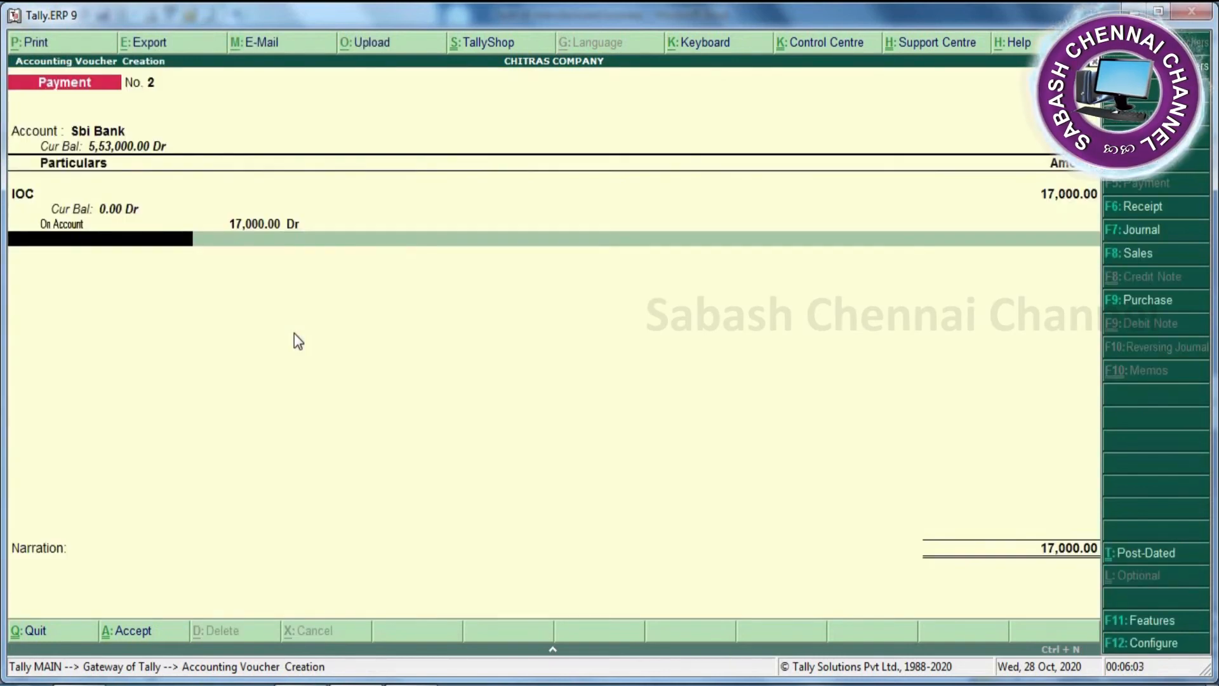
Step: Add Murugan Company to the second payment voucher with an amount of 4,000
text(Mu)
key(Return)
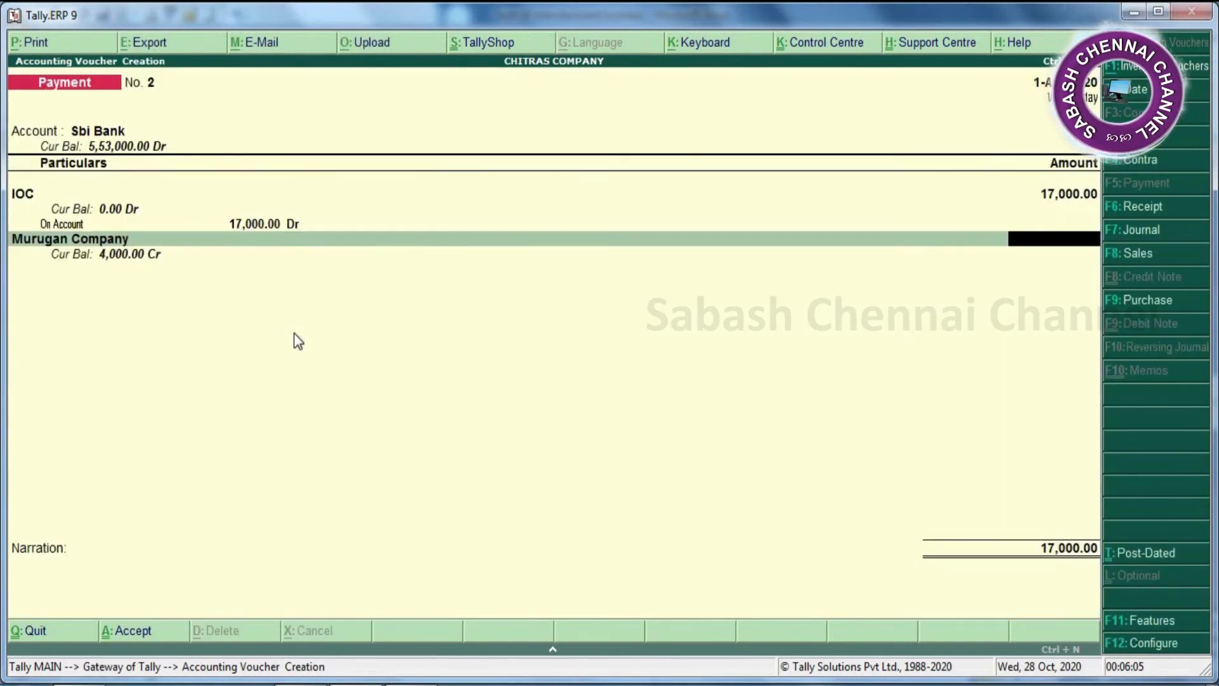
text(4,000)
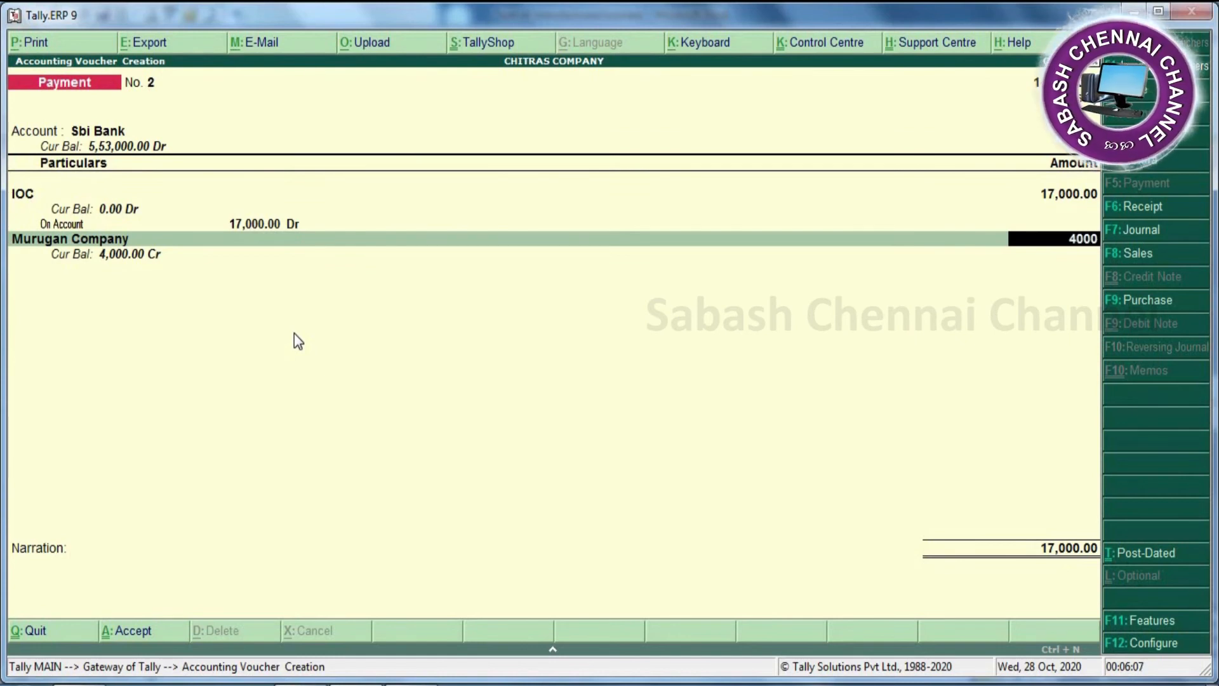
key(Return)
Step: Allocate the Murugan Company payment of 4,000 as On Account and save the second payment voucher
key(Down)
key(Down)
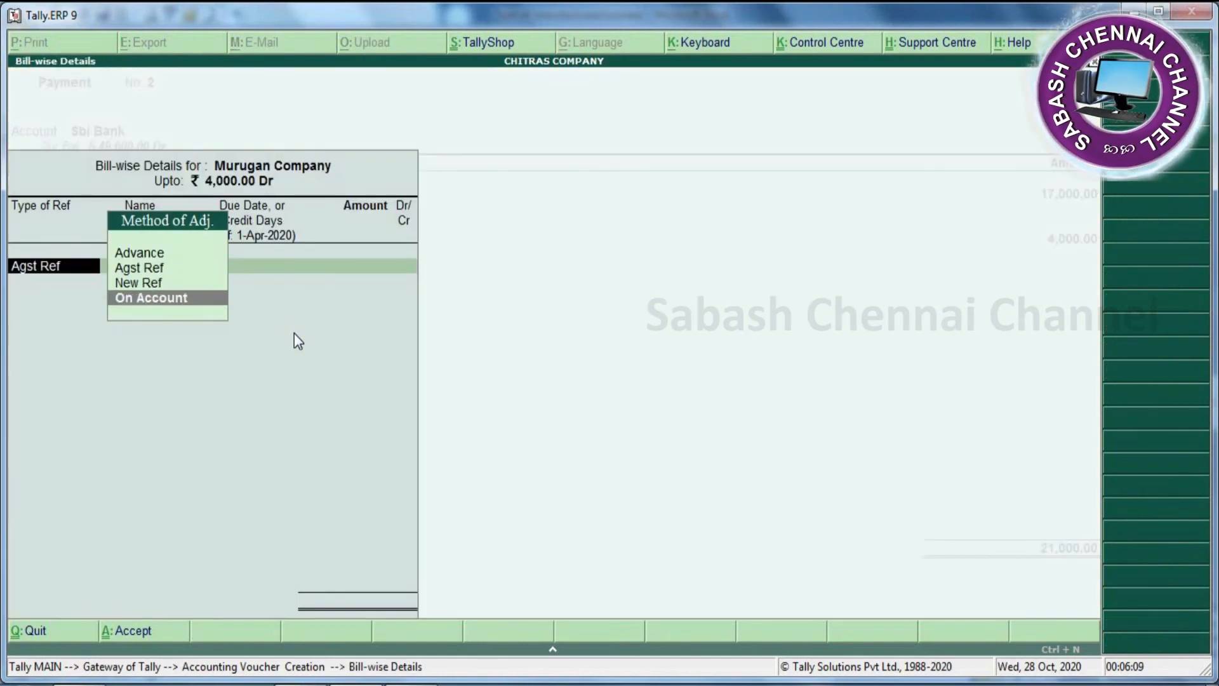
key(Return)
key(Return)
key(Return)
key(Return)
key(Return)
key(Return)
key(Return)
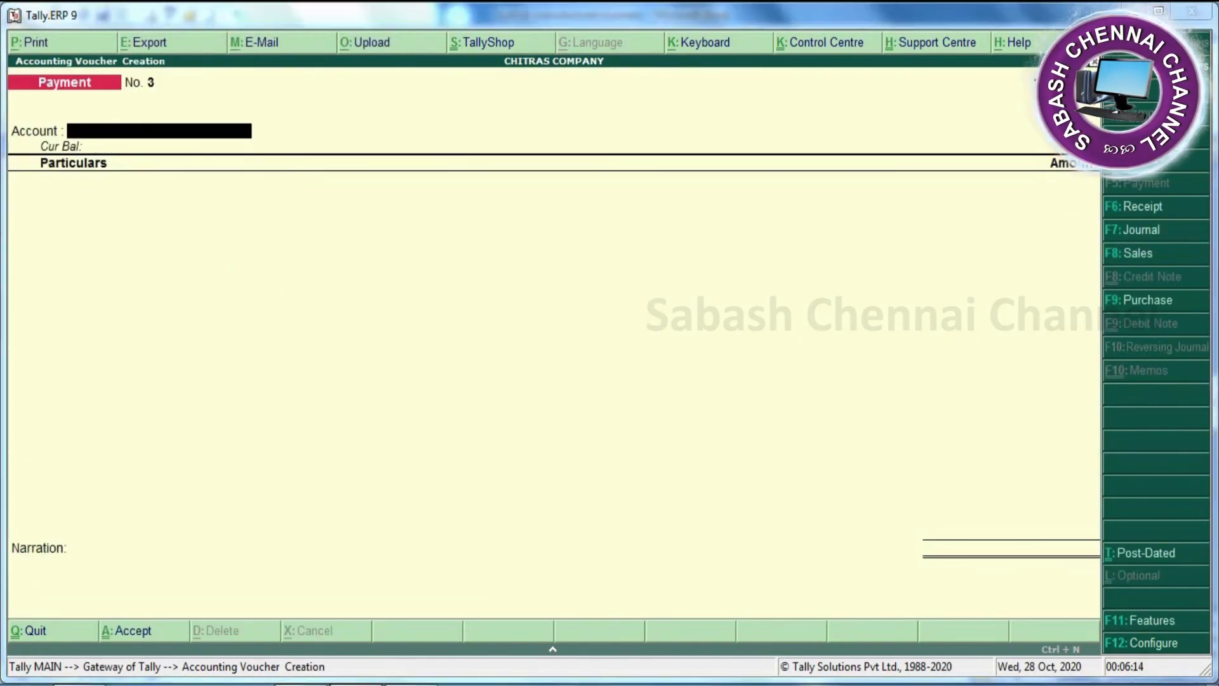
Step: Switch to the Word document and read the list of 25.4.2020 payments made by cash
click(398, 640)
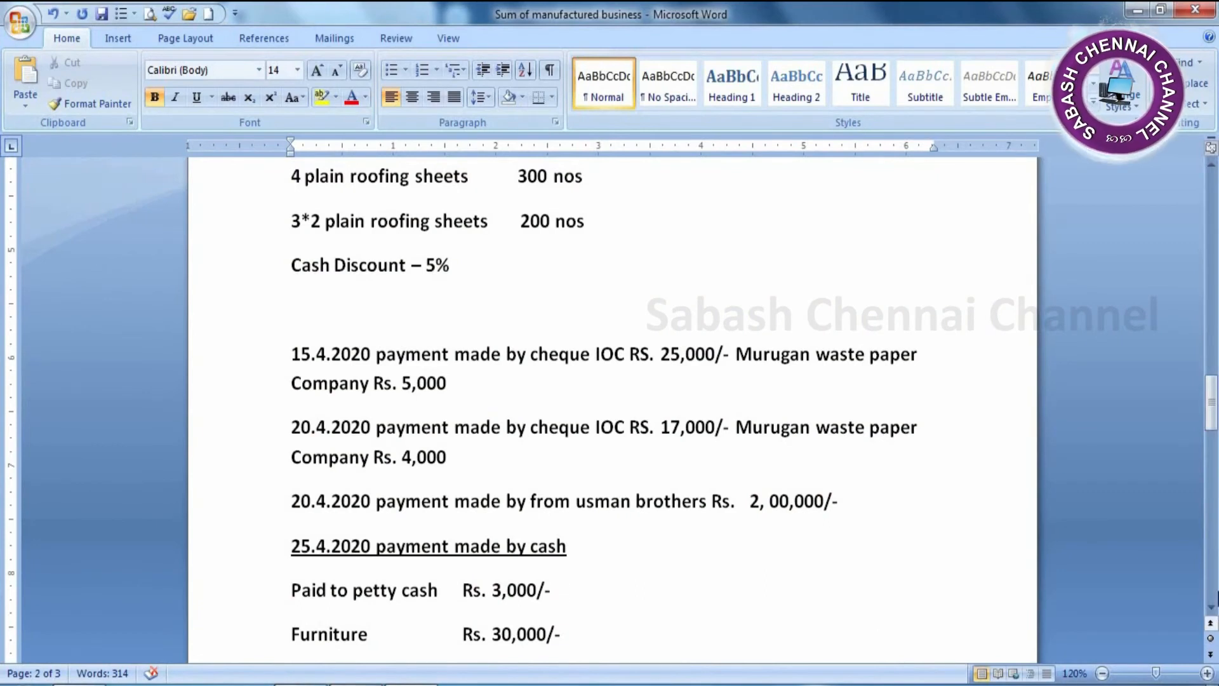
click(1211, 607)
click(1211, 609)
click(1211, 608)
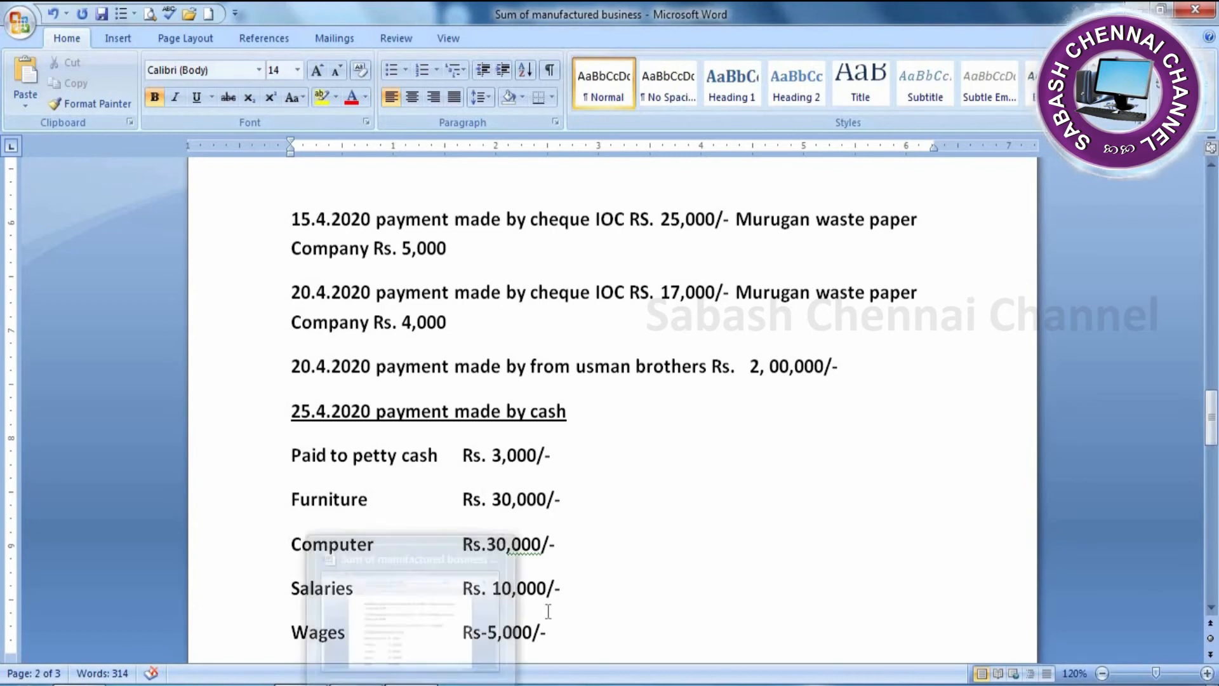
click(1211, 609)
click(1211, 608)
click(1211, 609)
click(1211, 609)
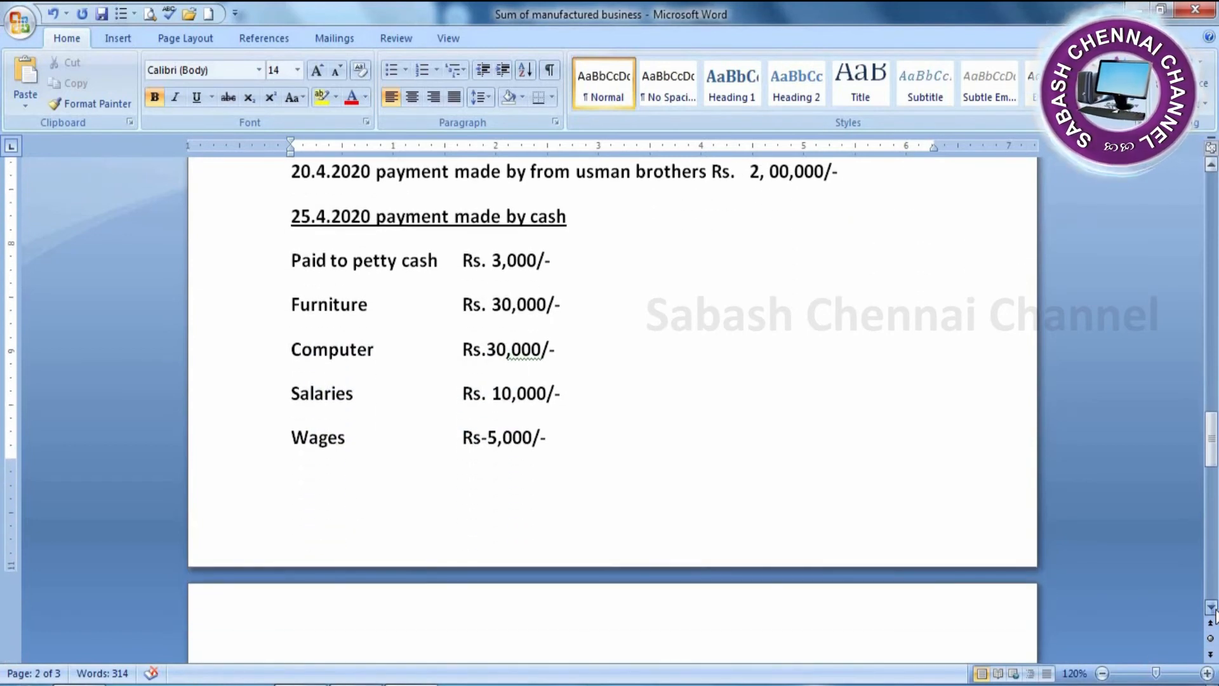
Step: Switch back to Tally.ERP 9 and save a contra voucher with account Petty Cash and a Cash entry of 3,000
key(alt+Tab)
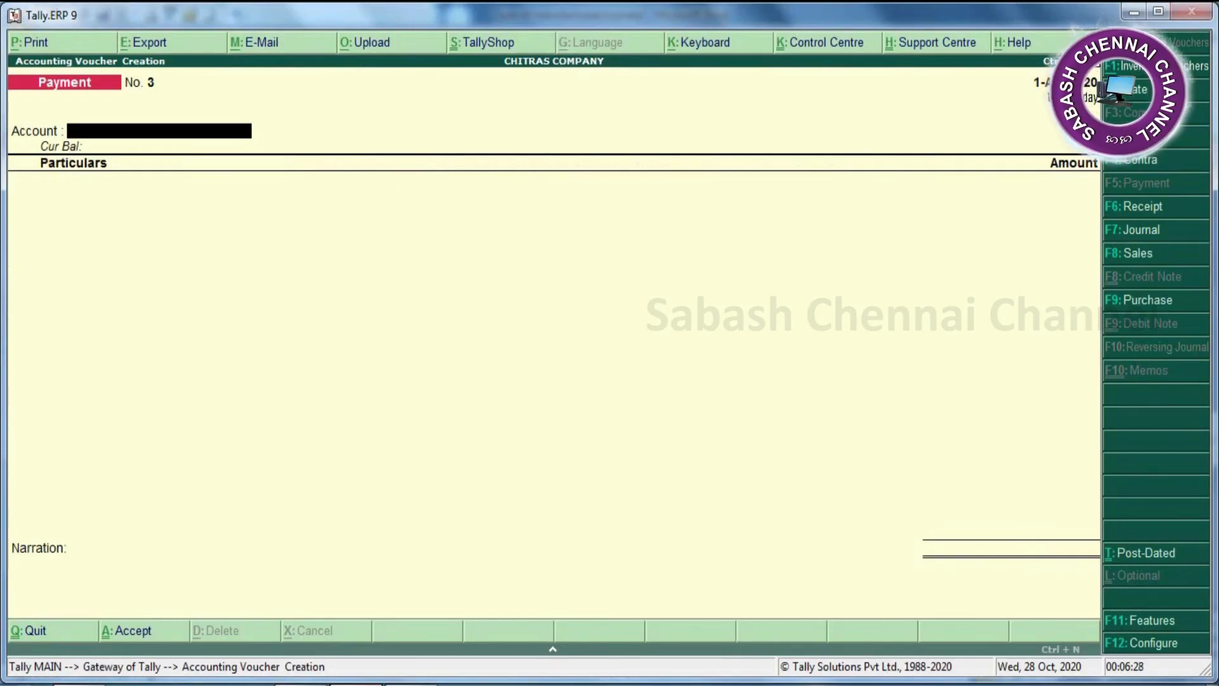
key(F4)
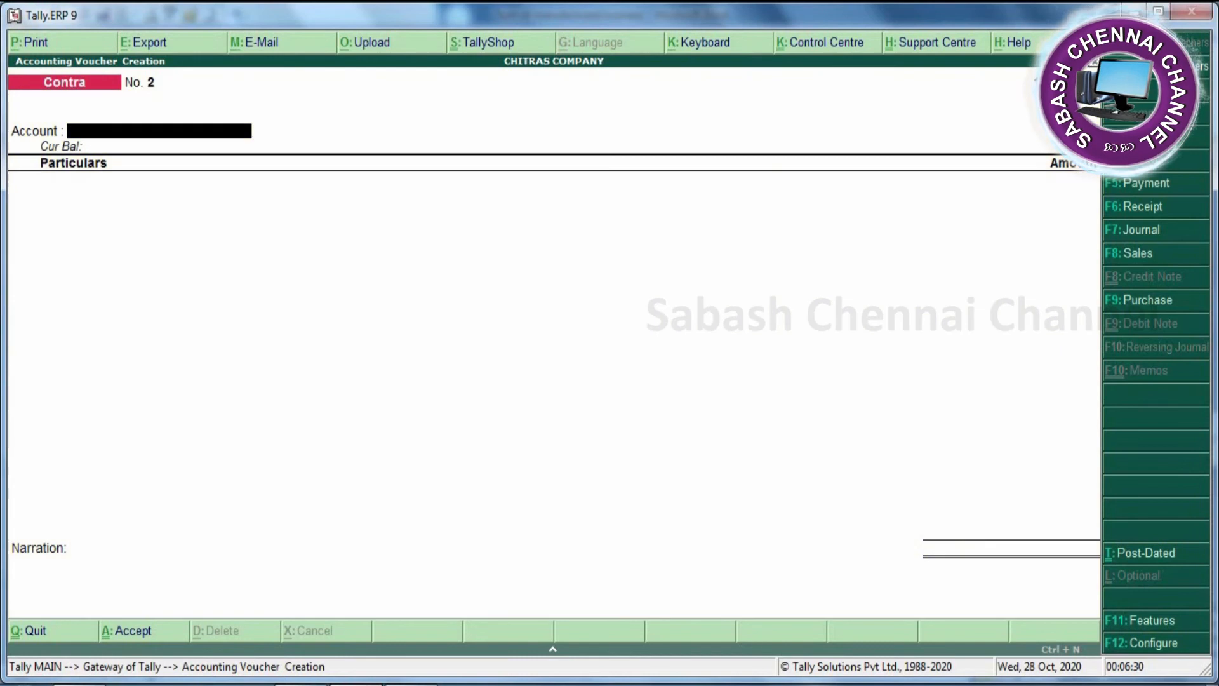
text(P)
key(Return)
text(C)
key(Return)
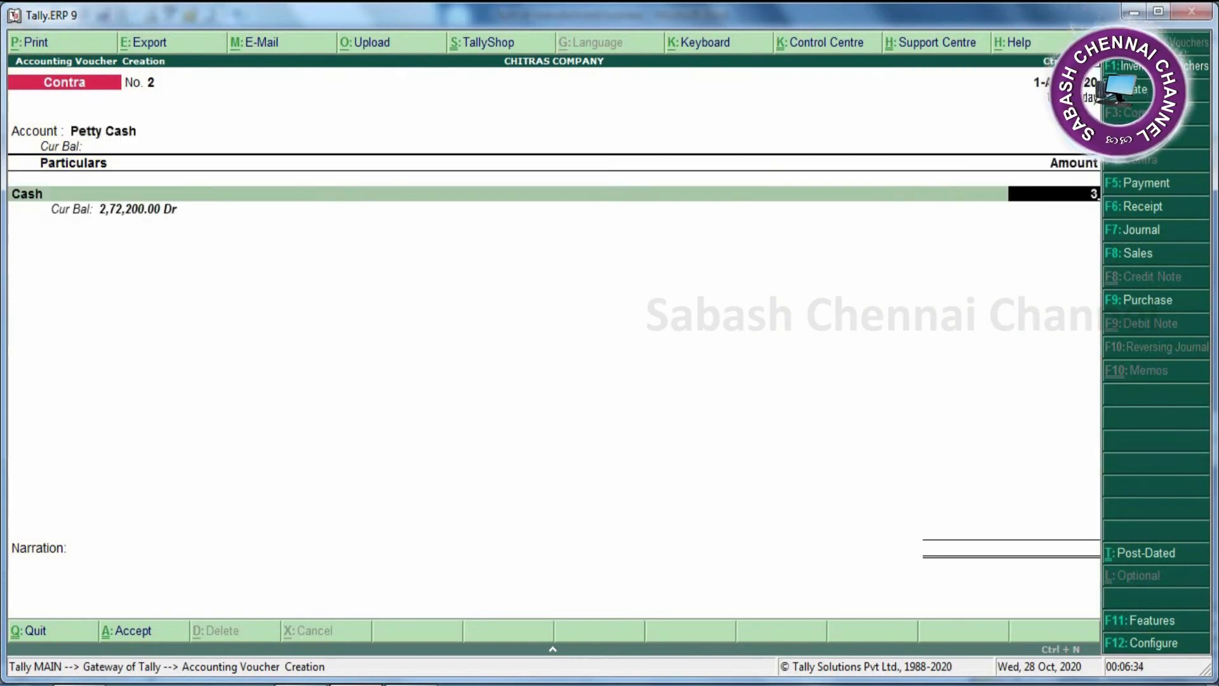
key(Return)
key(Return)
key(Return)
key(Return)
key(Return)
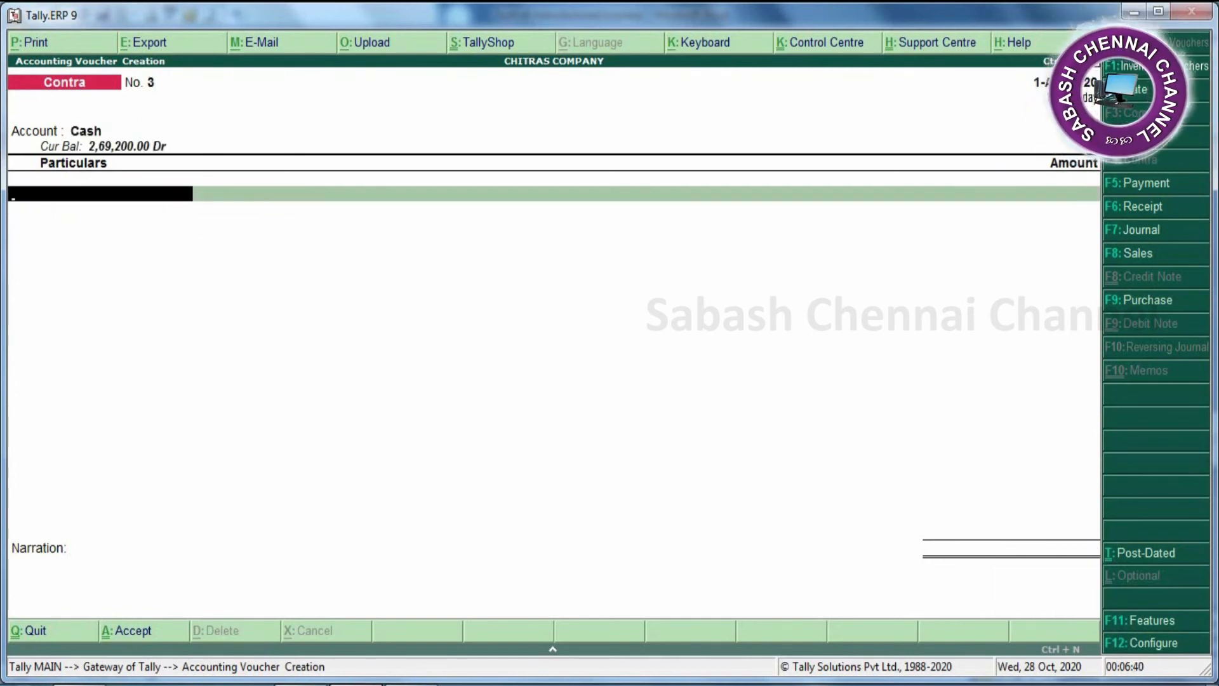
Step: Start a payment voucher with Cash as the account and enter Furniture with the 30,000 listed in the Word document
key(F5)
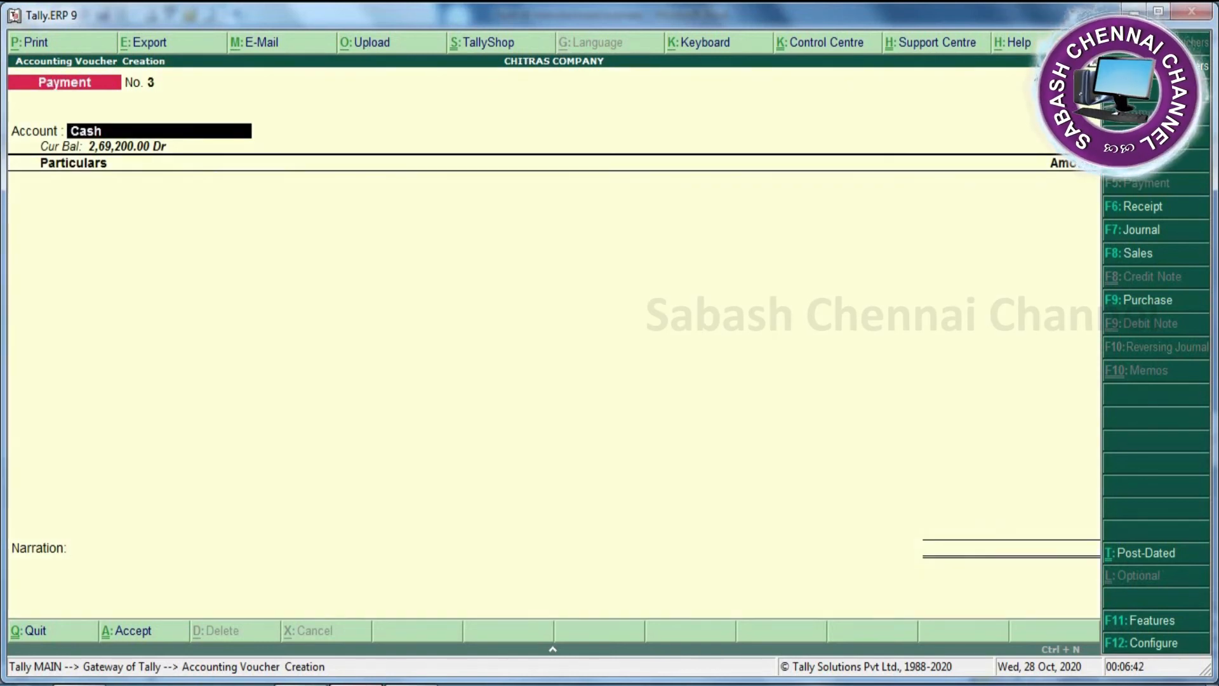
key(Return)
text(F)
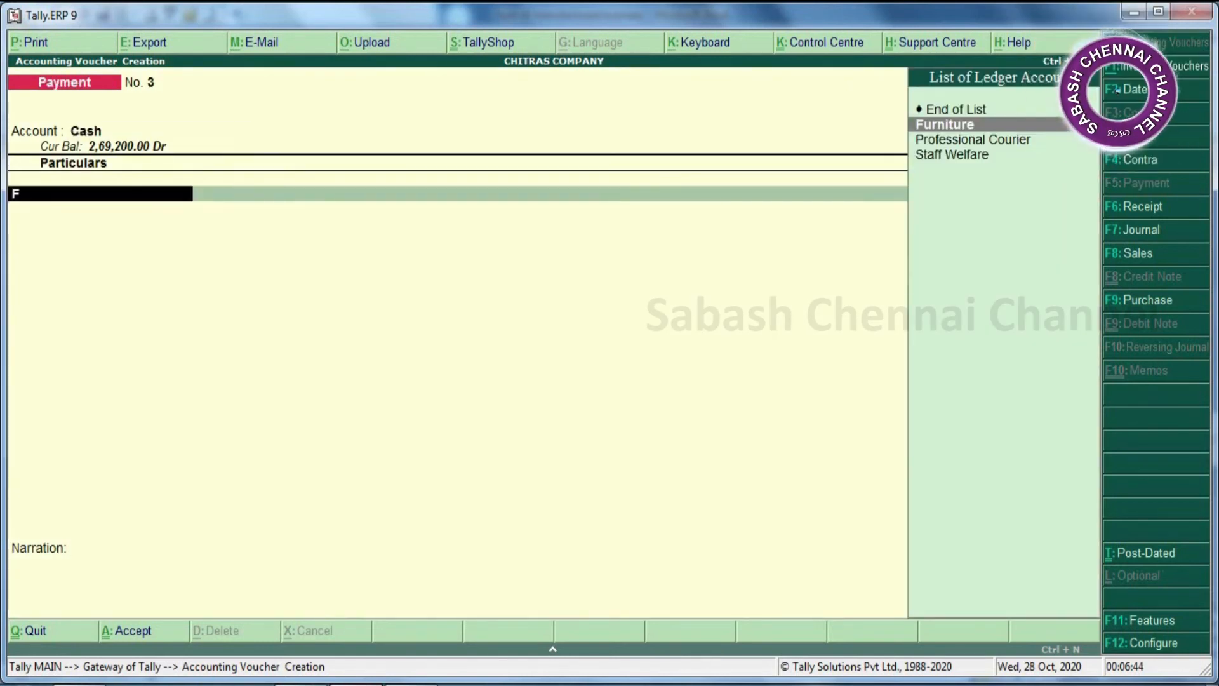
key(Return)
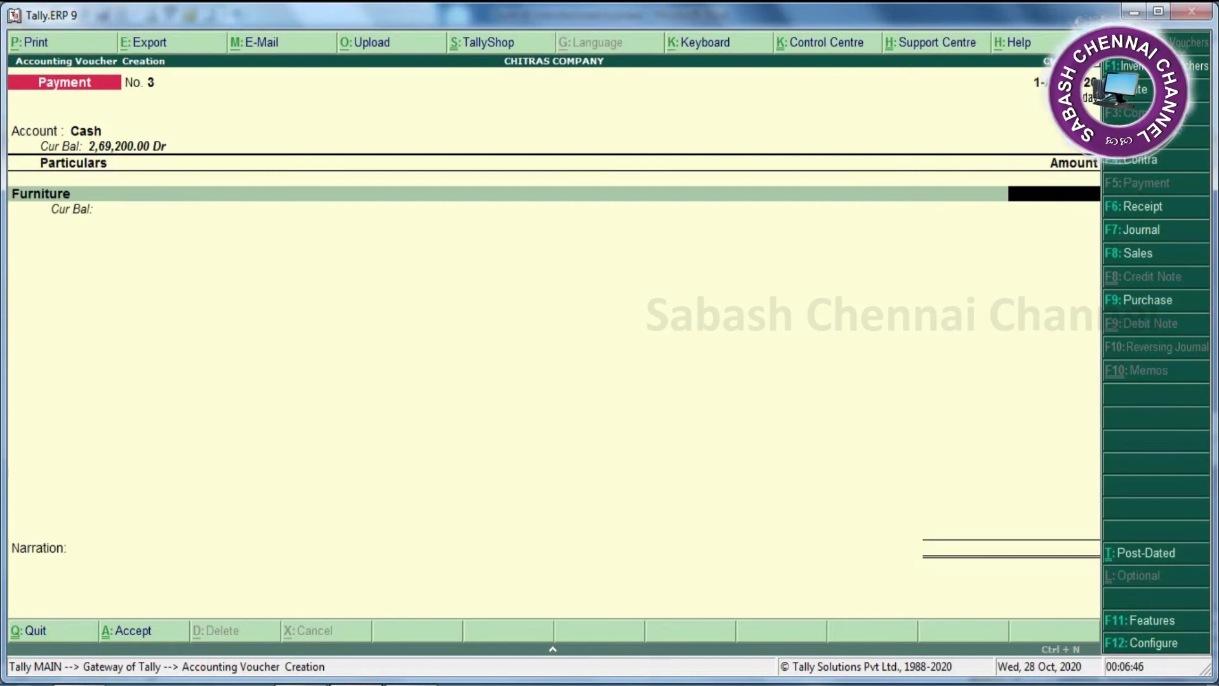
key(alt+Tab)
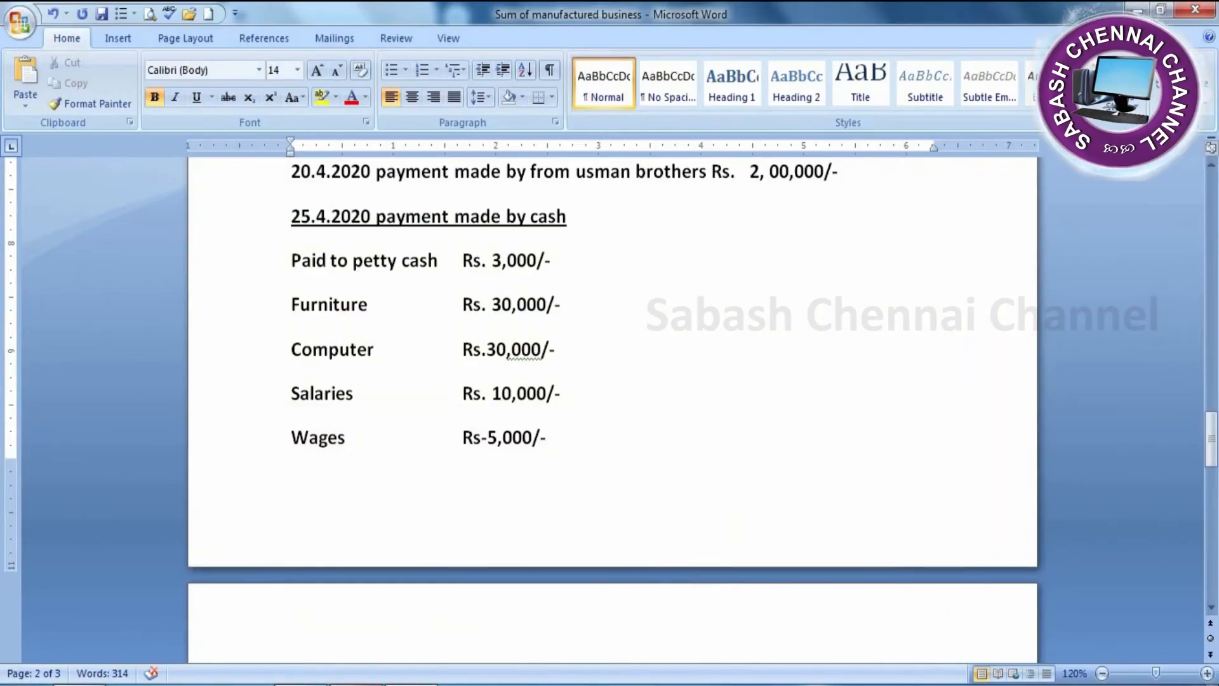
key(alt+Tab)
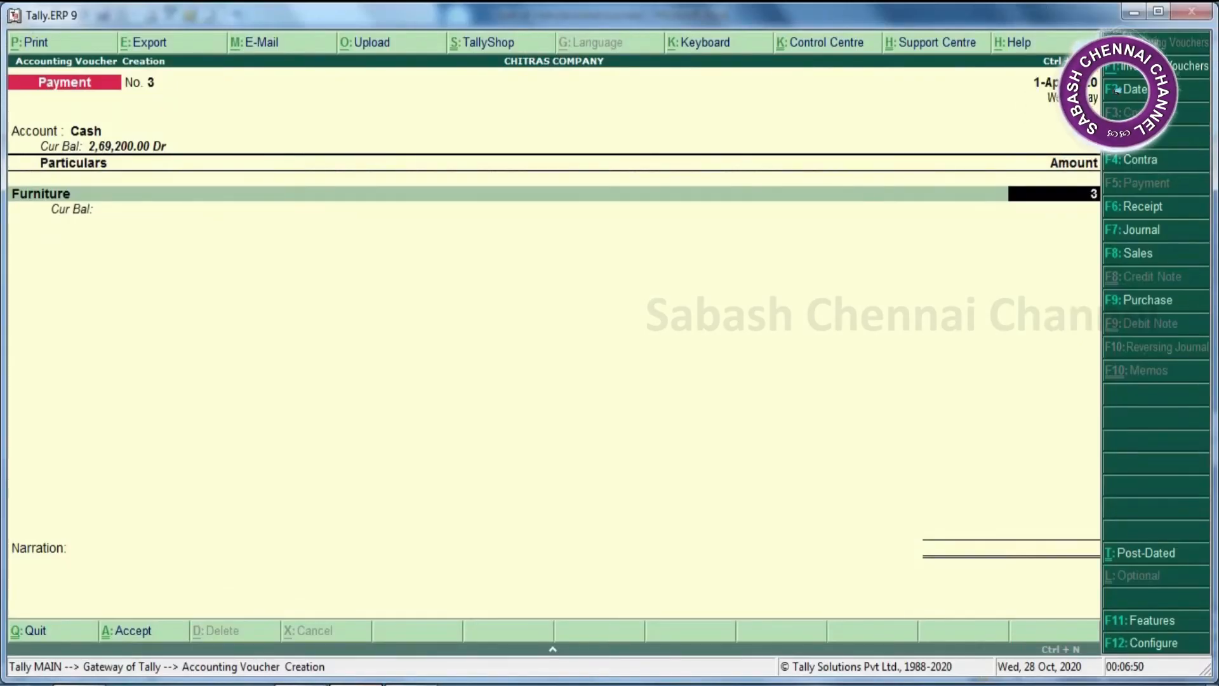
text(30000)
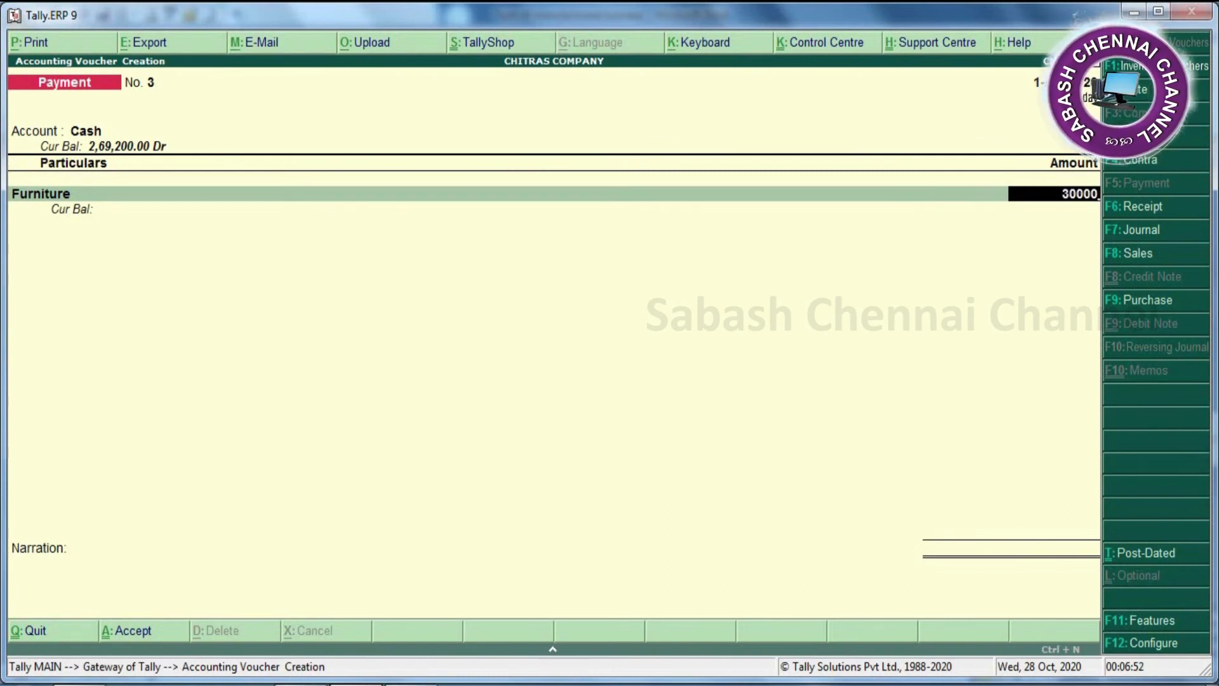
key(Return)
text(N)
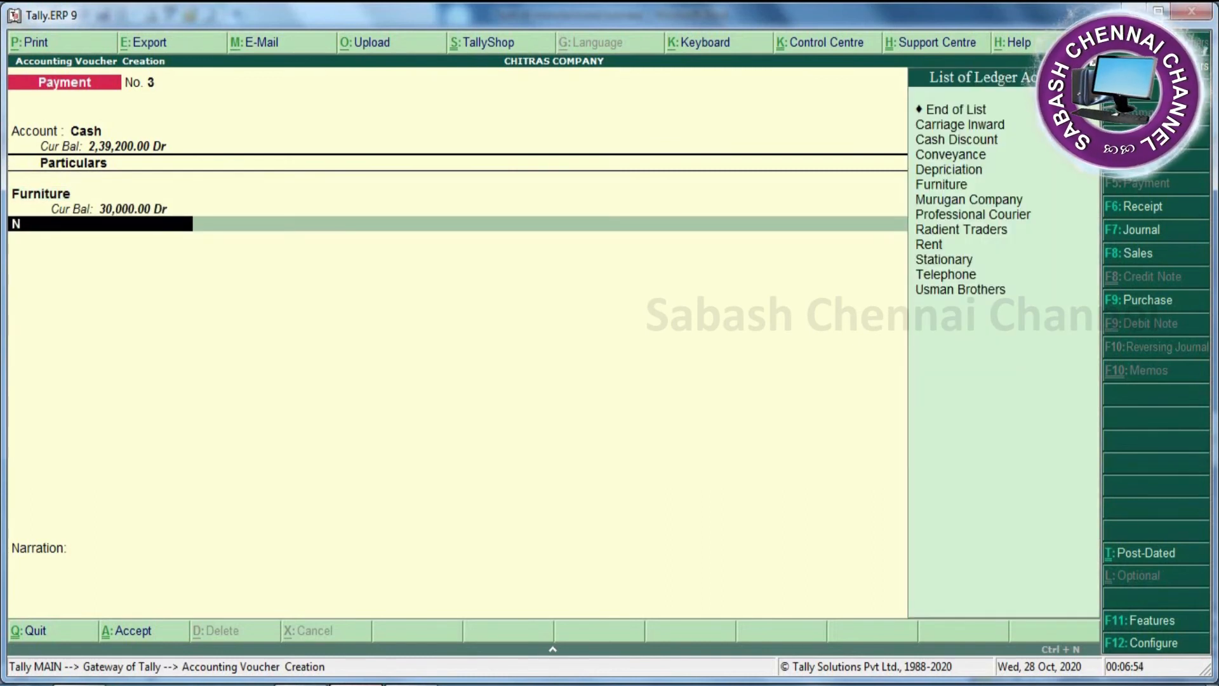
key(BackSpace)
text(M)
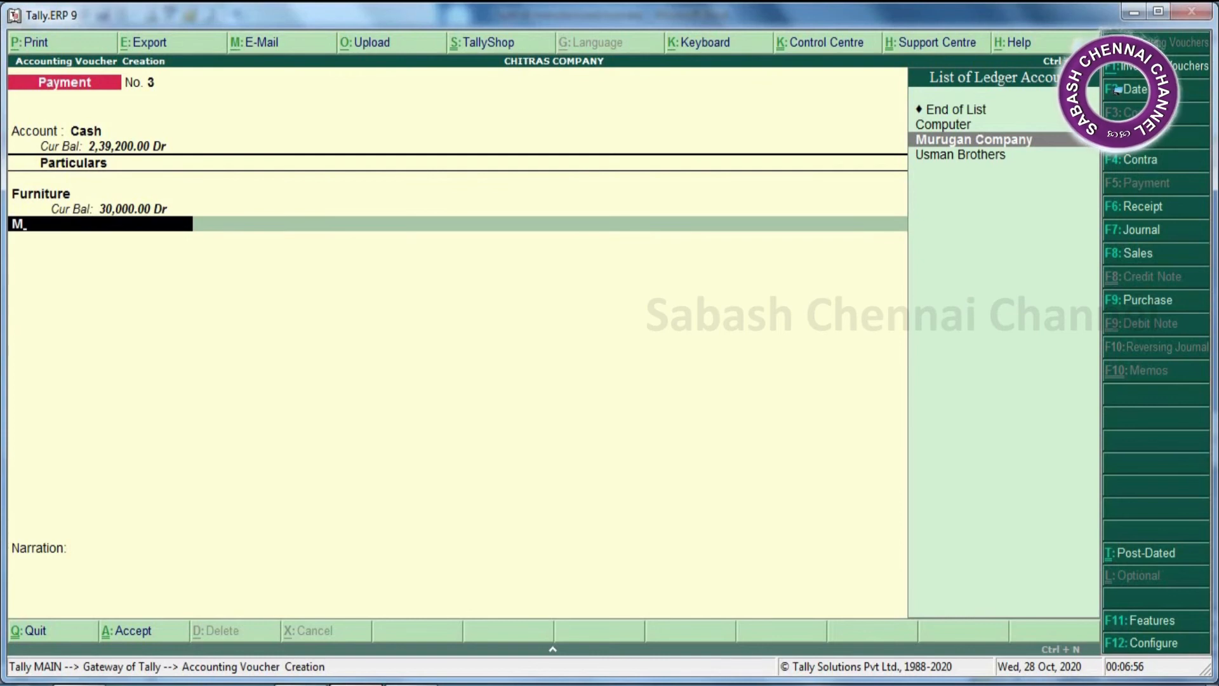
key(BackSpace)
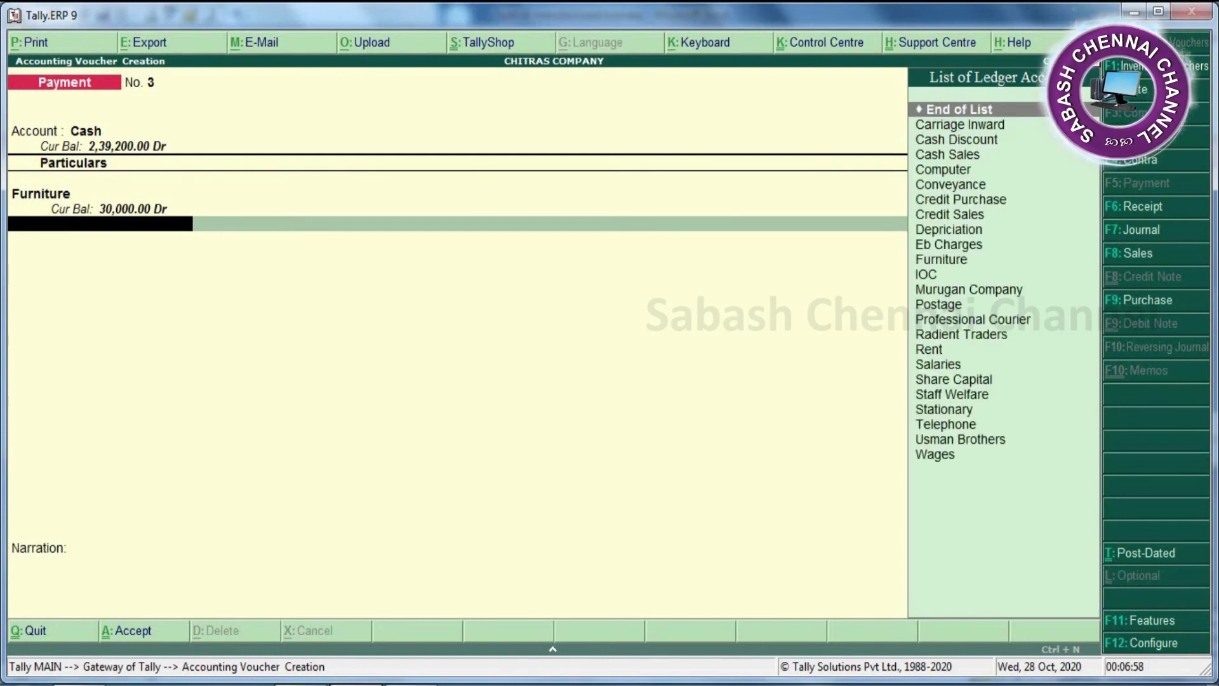
key(BackSpace)
key(Return)
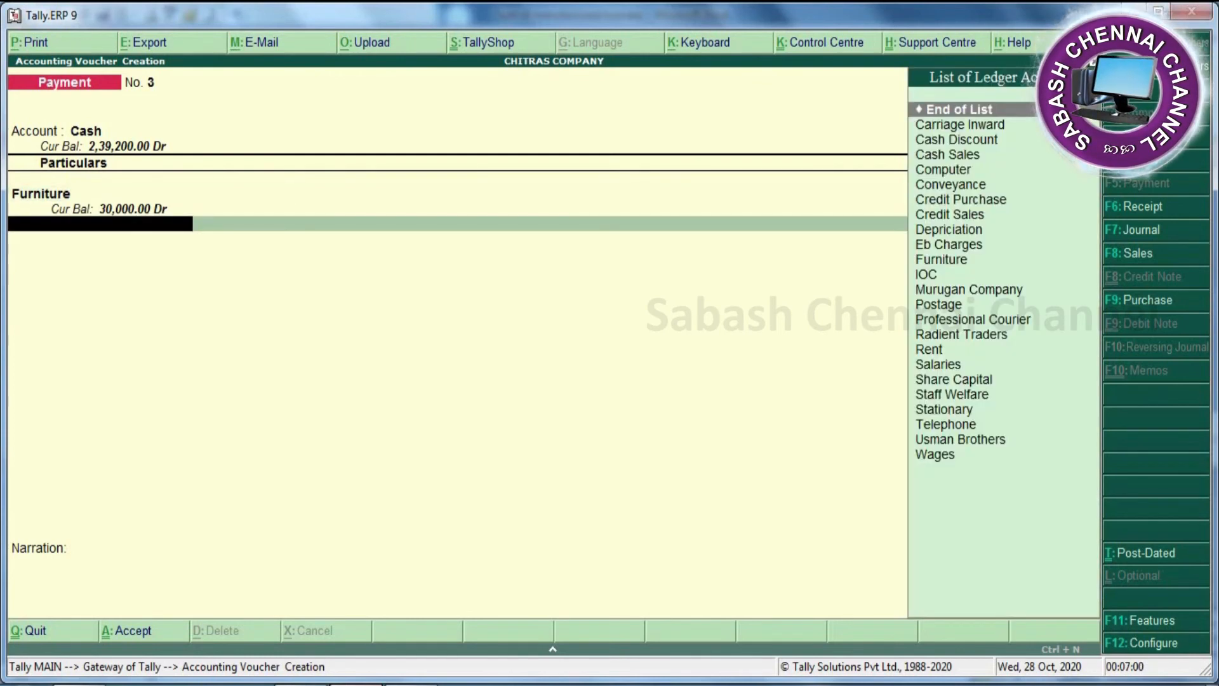
Step: Add Computer to the cash payment voucher with the amount of 30,000 listed in the Word document
key(alt+Tab)
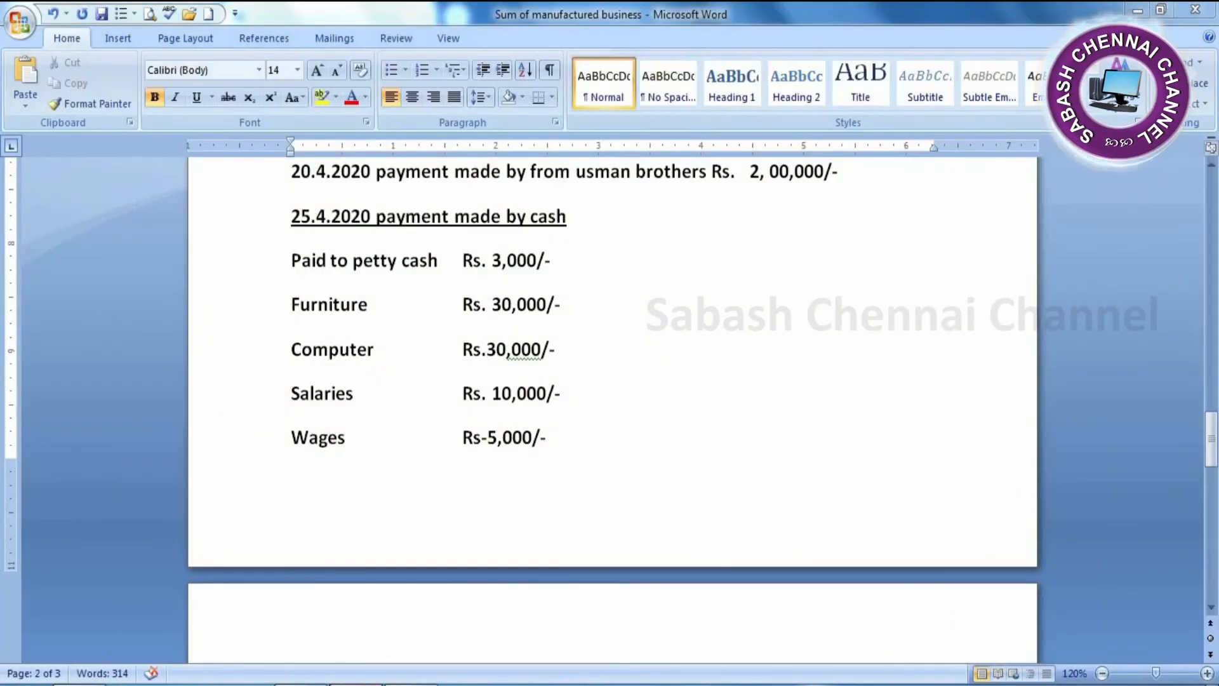
key(alt+Tab)
text(Co)
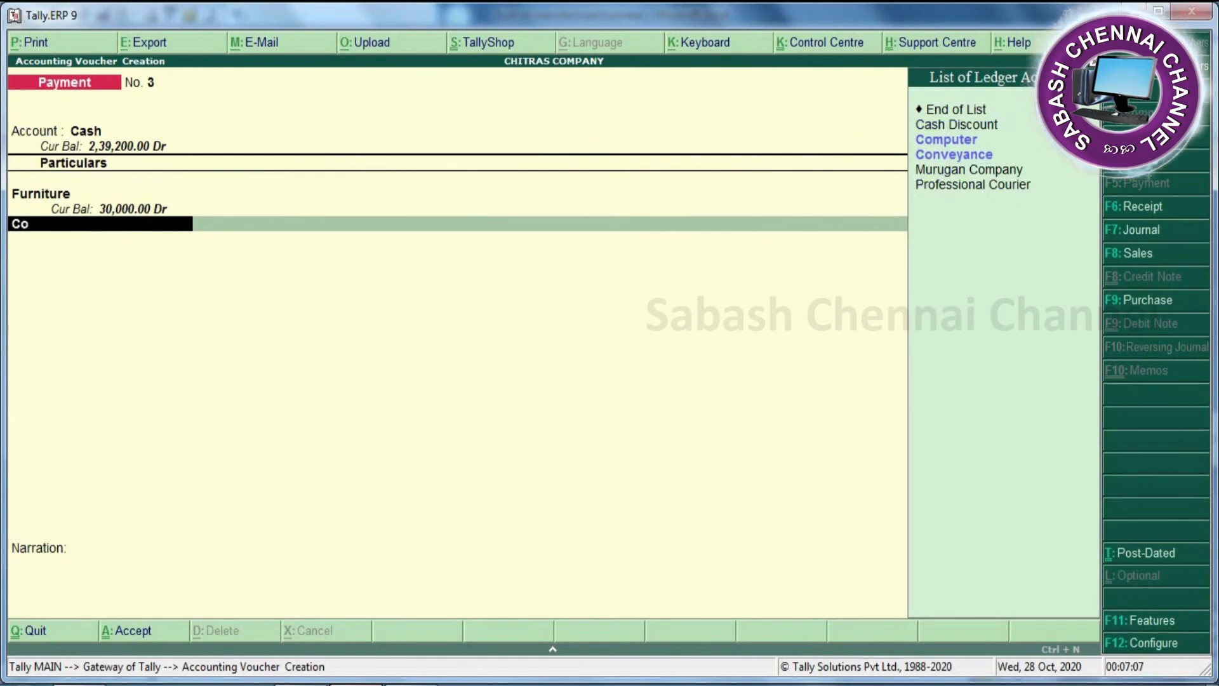
key(Return)
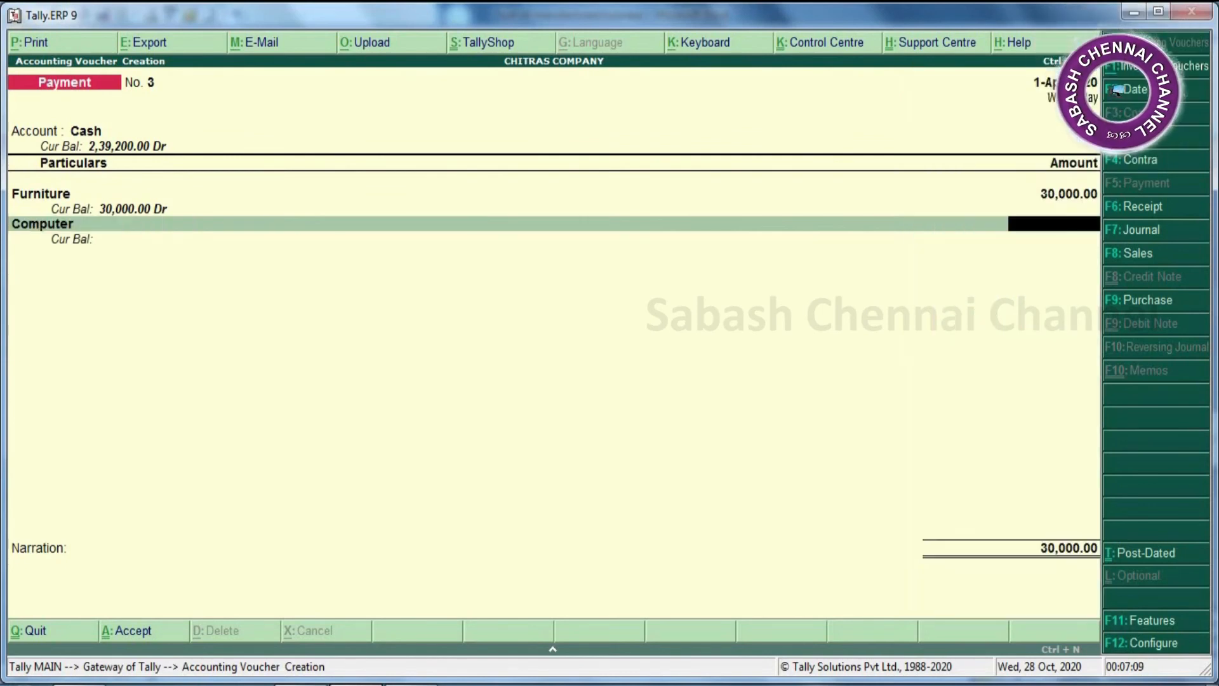
key(alt+Tab)
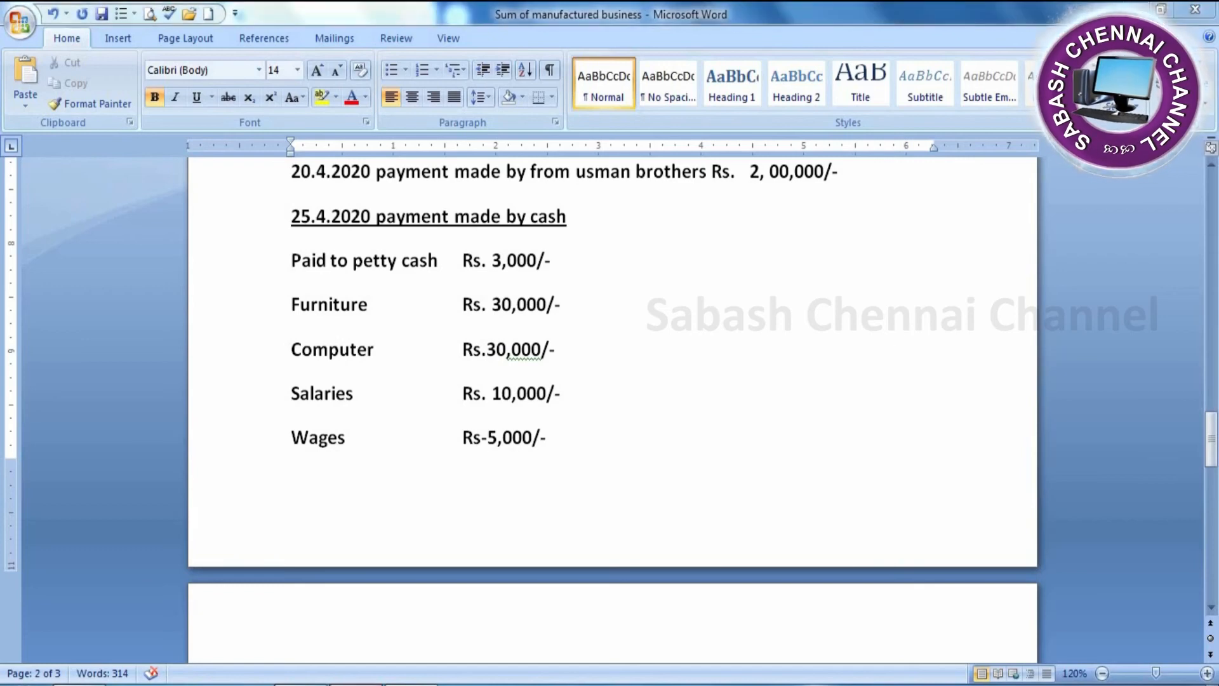
key(alt+Tab)
text(3000)
key(Return)
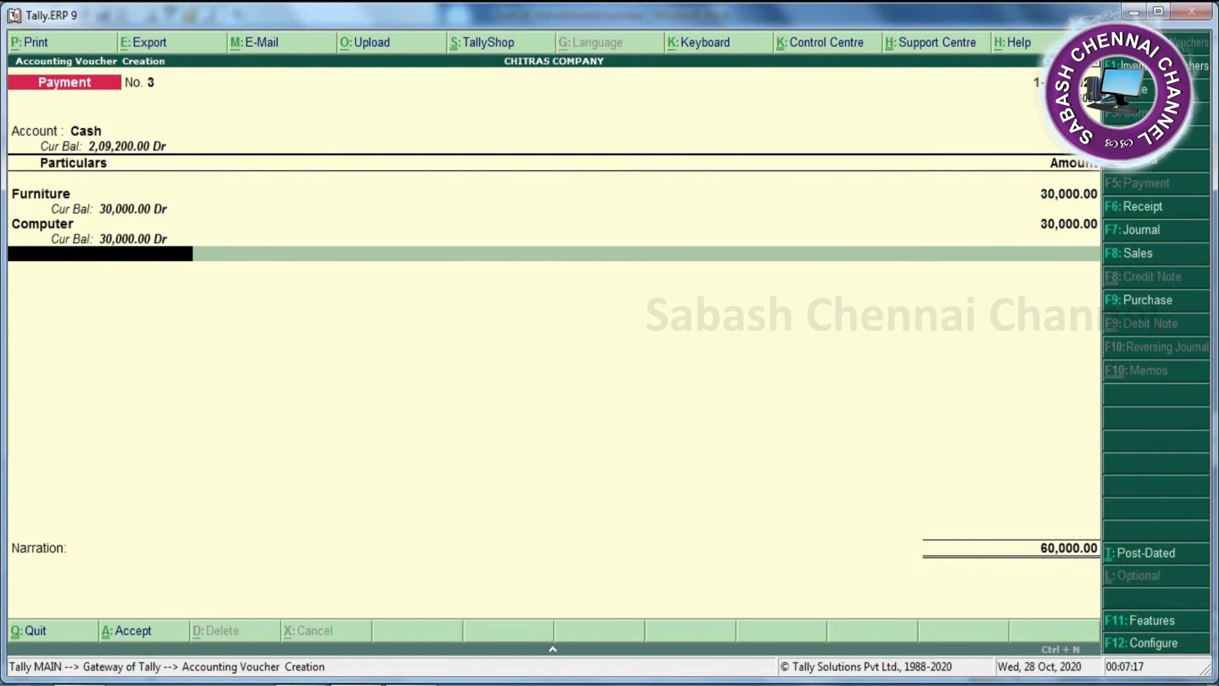
Step: Check the next cash payment in the Word document and add Salaries of 10,000 to the payment voucher
key(alt+Tab)
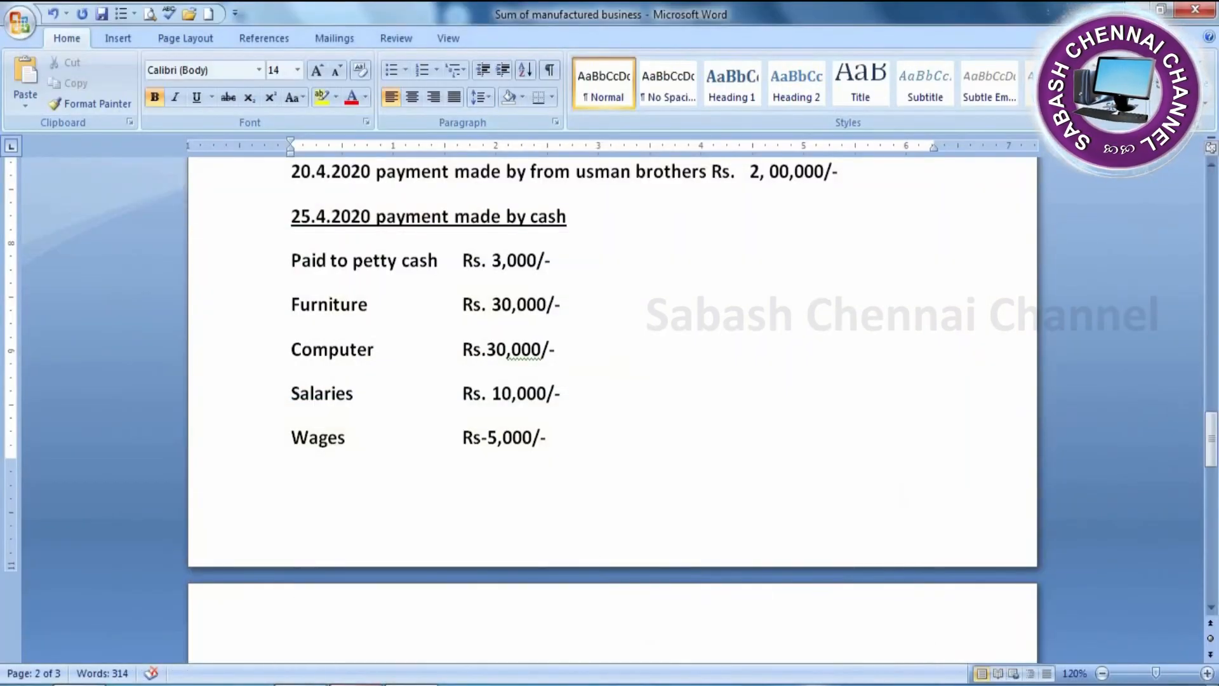
key(alt+Tab)
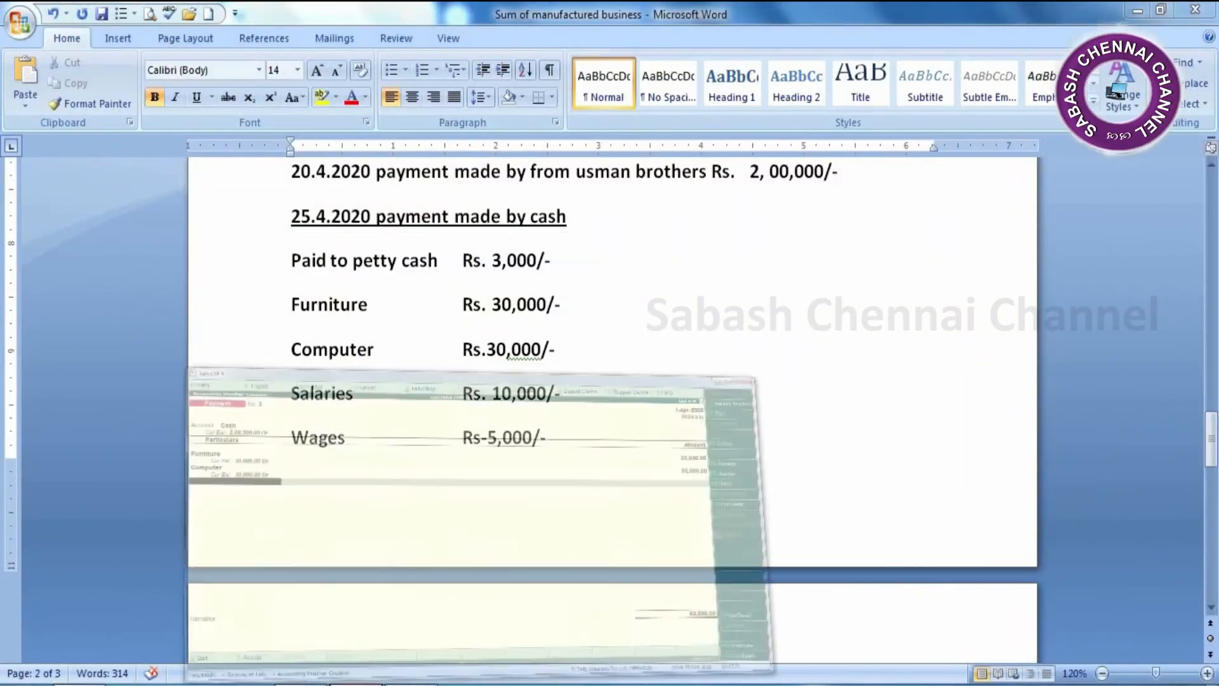
text(Sa)
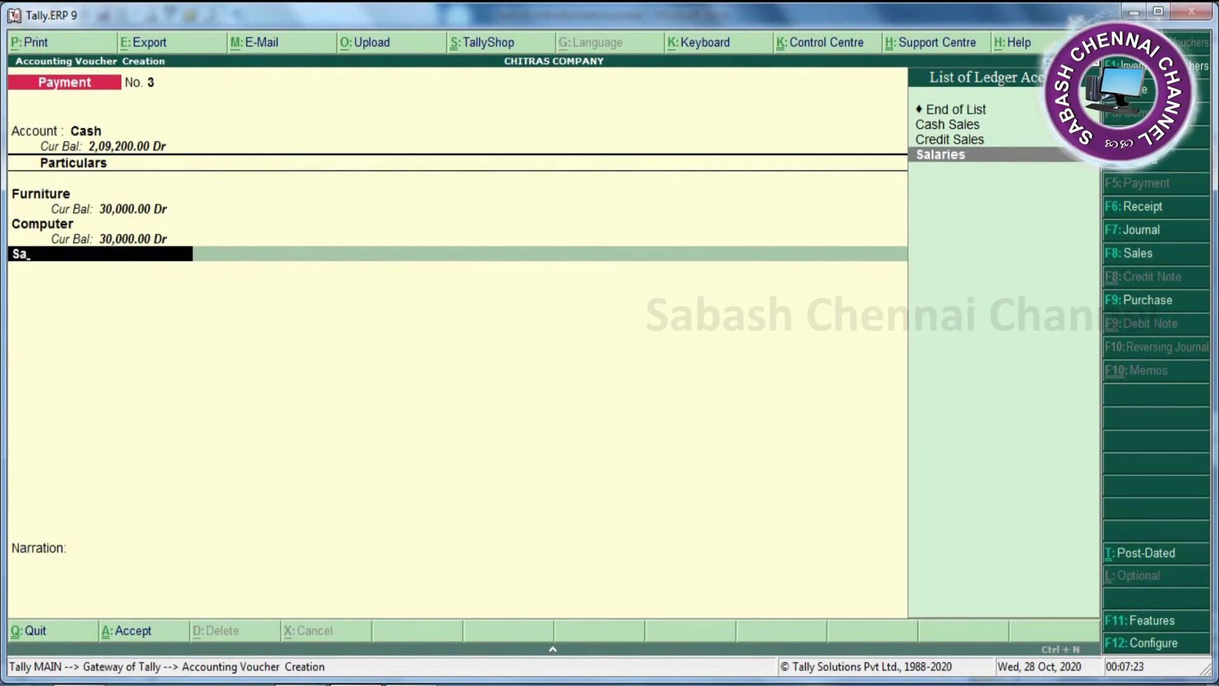
key(Return)
text(10000)
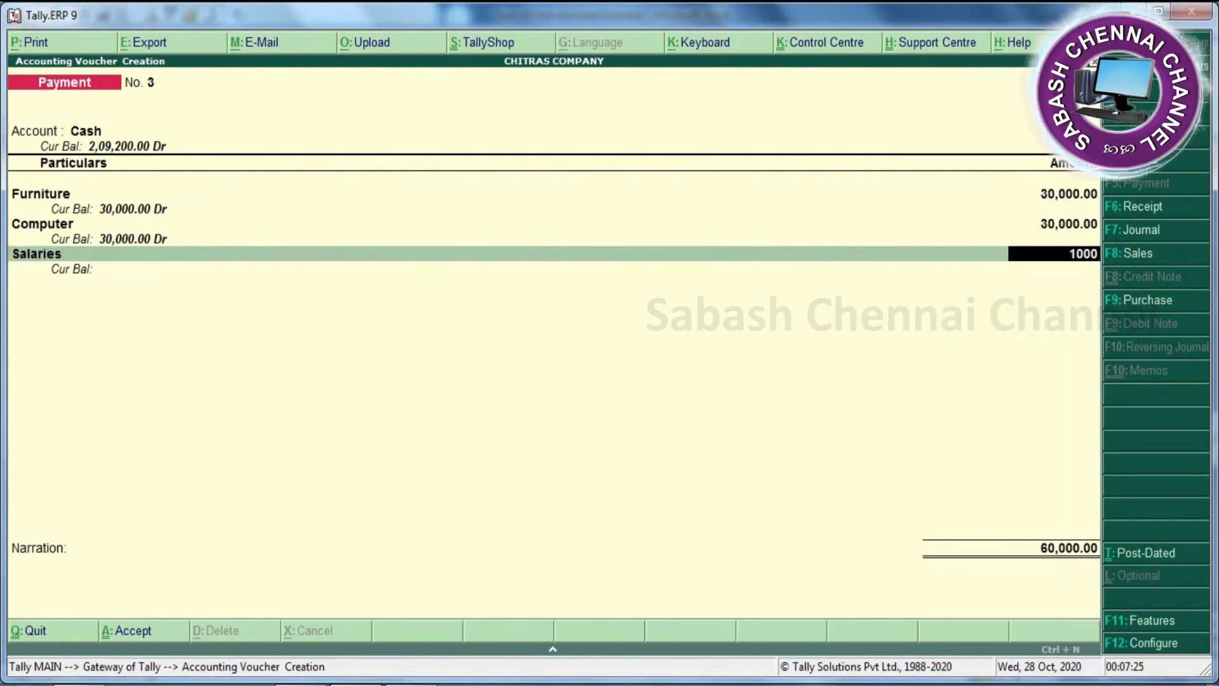
key(Return)
Step: Add Wages of 5,000 to the cash payment voucher and check the remaining cash payments in the Word document
text(W)
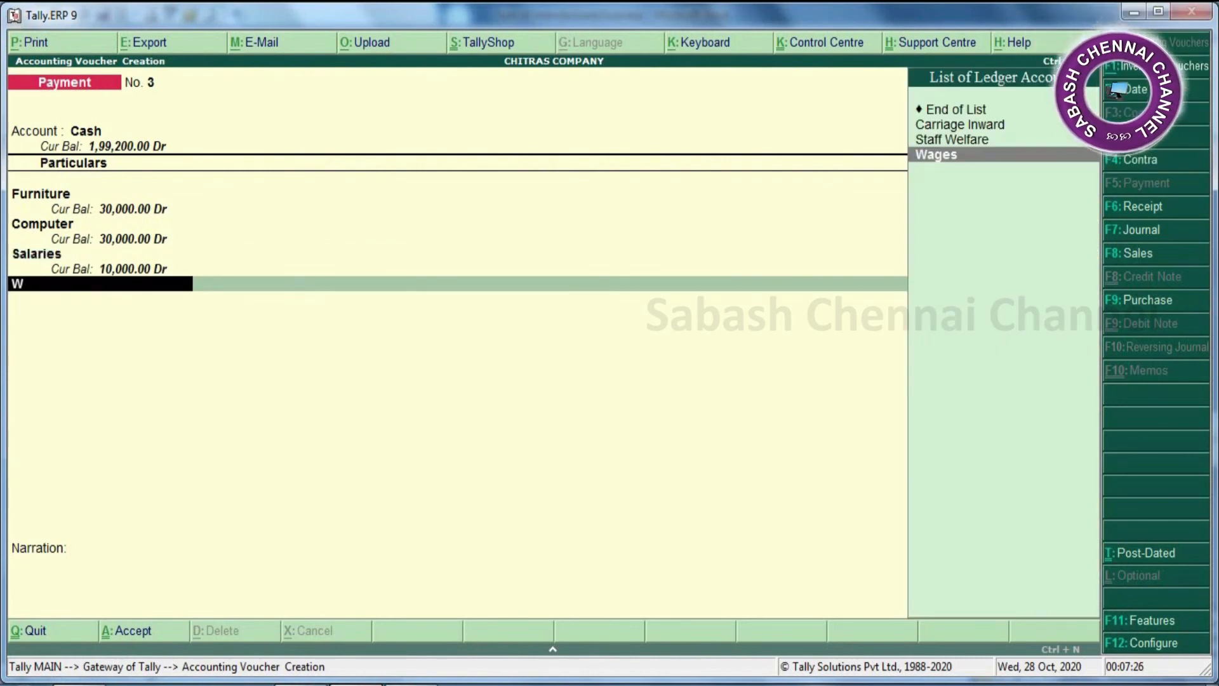
key(Return)
text(5000)
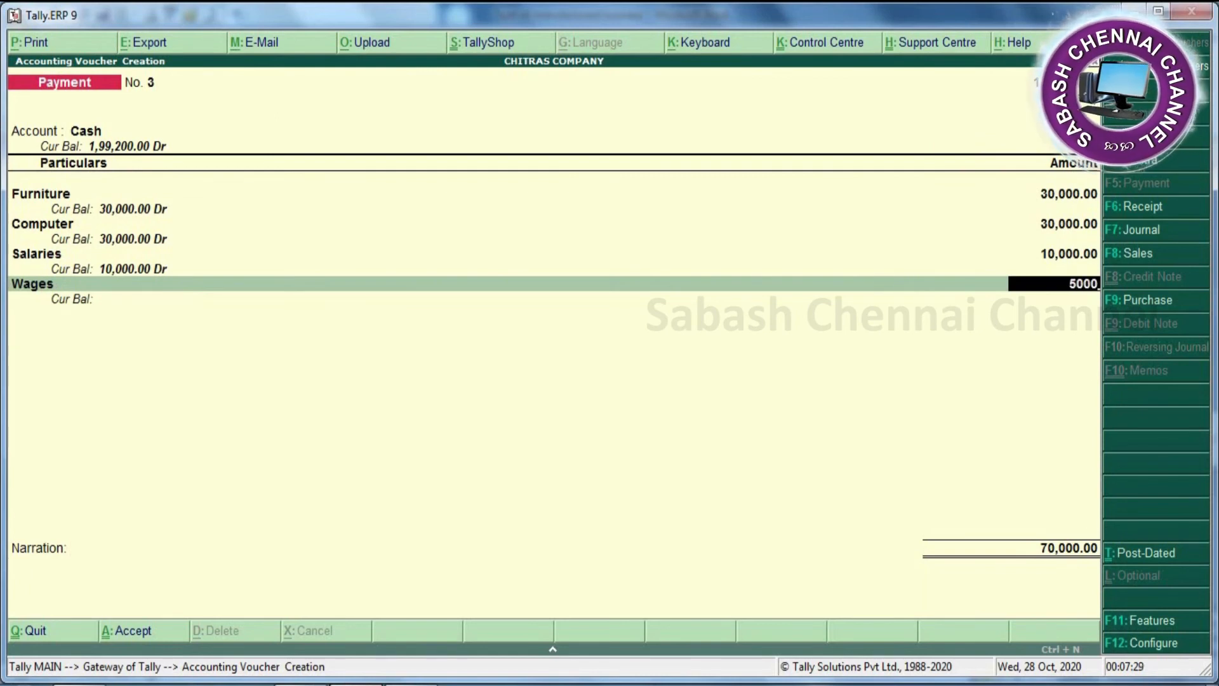
key(Return)
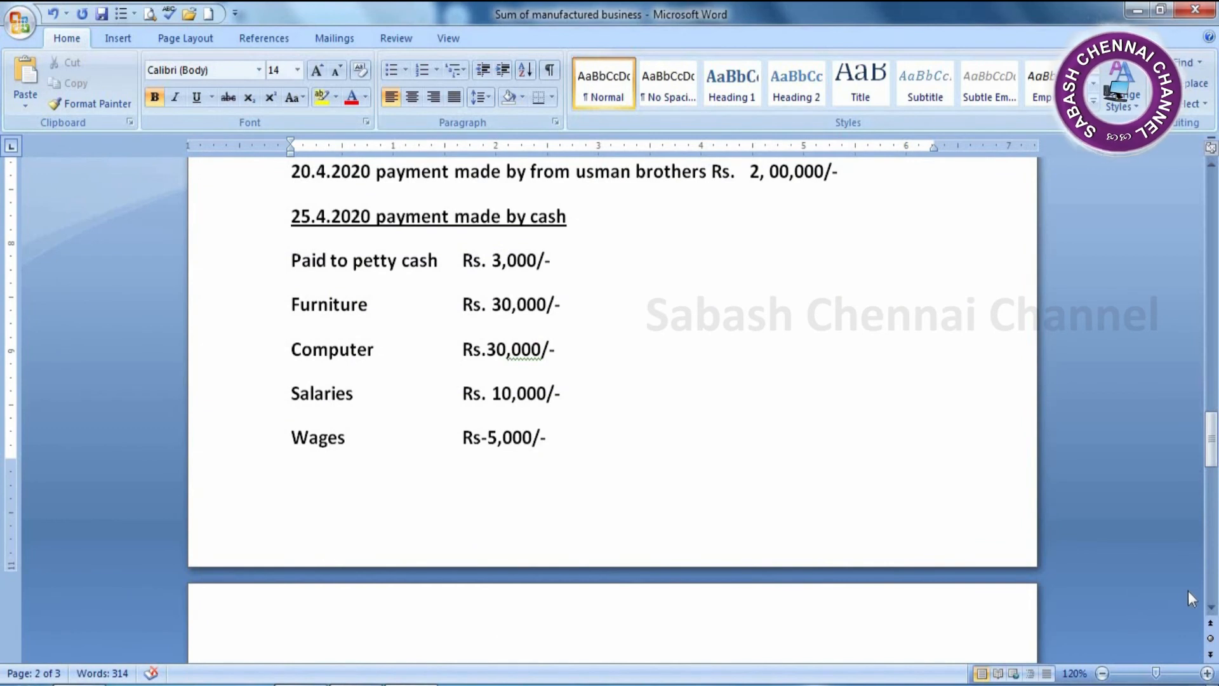
scroll(1211, 608, down, 3)
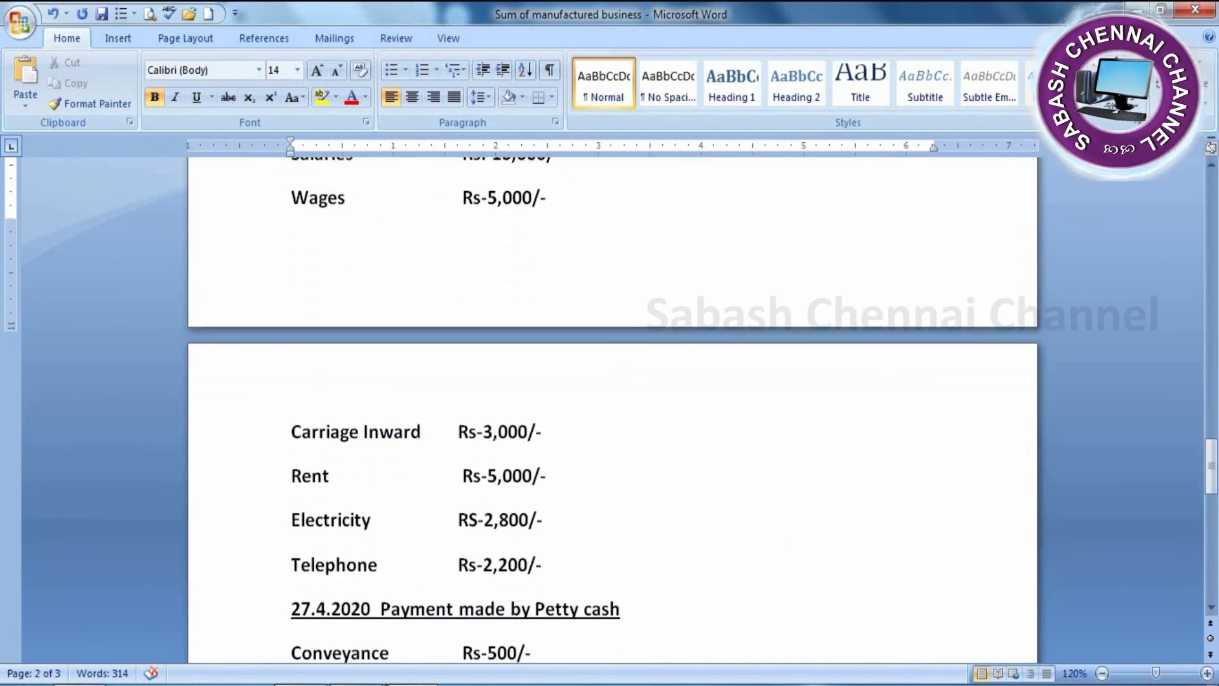
click(358, 684)
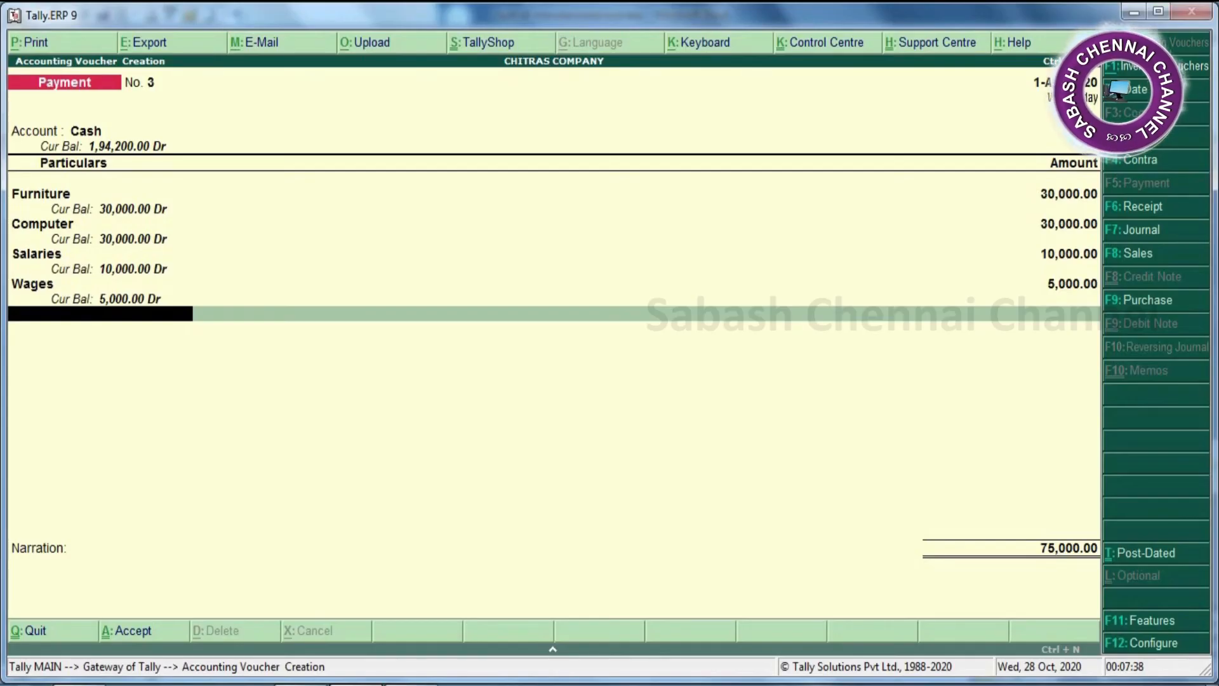
Step: Add Carriage Inward of 3,000 to the cash payment voucher
text(C)
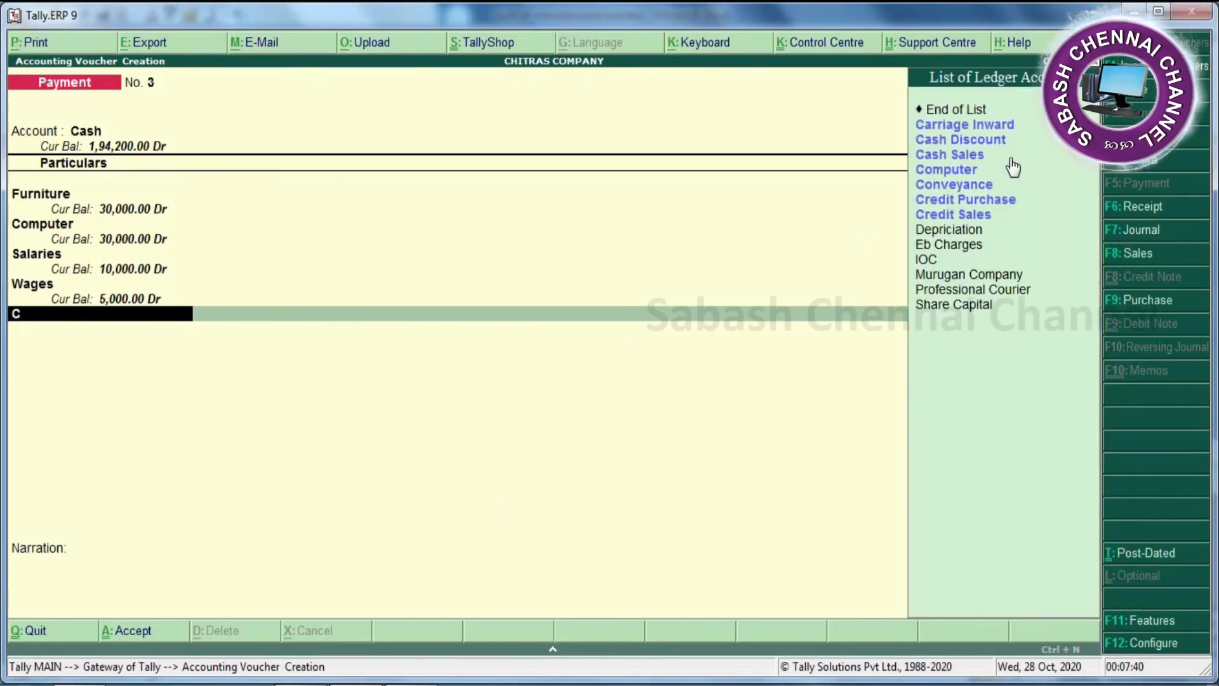
click(987, 128)
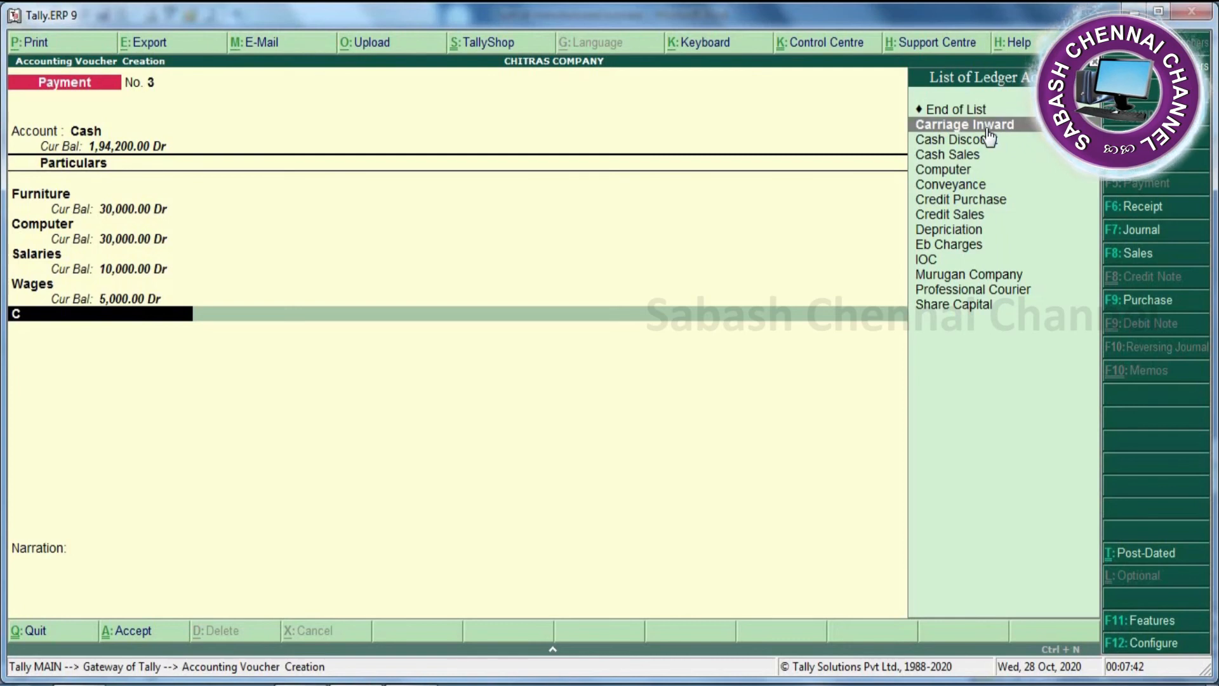
click(987, 128)
text(3000)
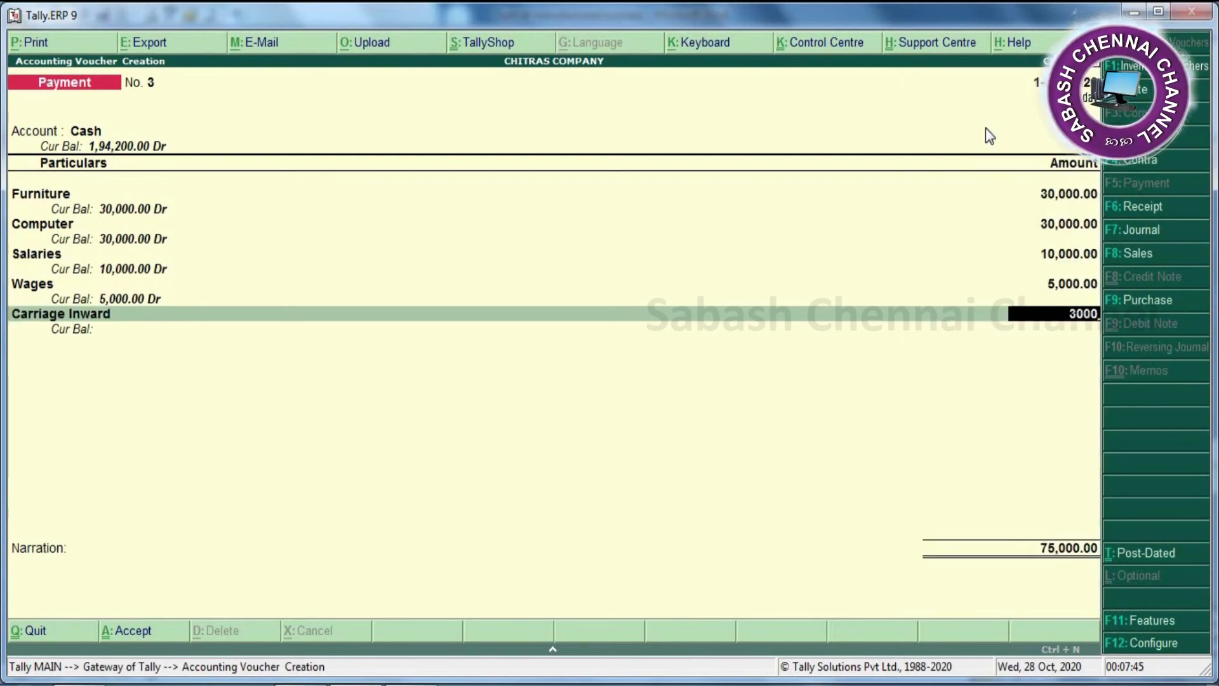
key(Return)
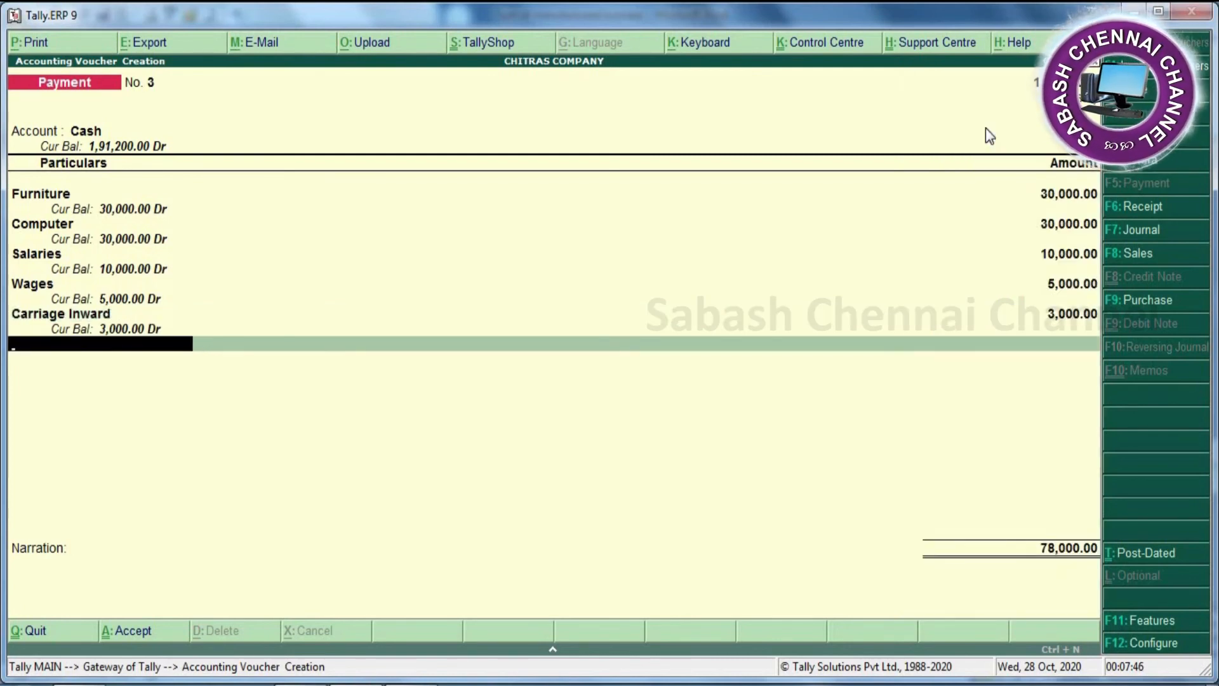
Step: Add Rent of 5,000 to the cash payment voucher
text(R)
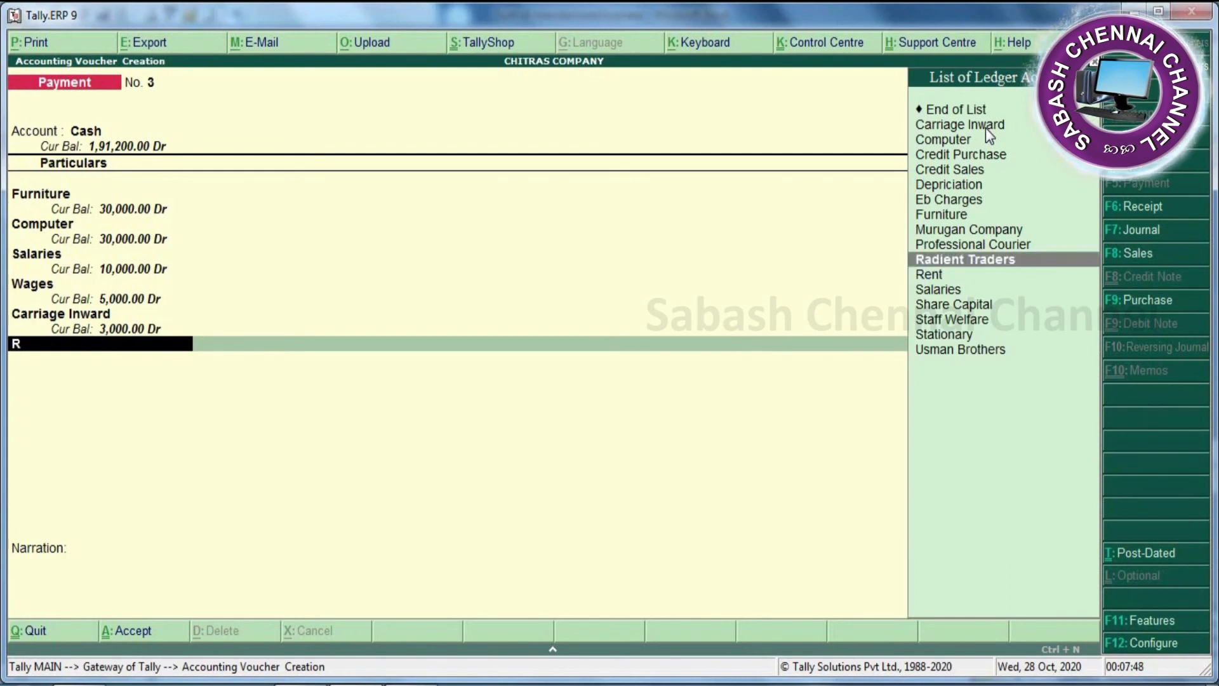
key(Down)
key(Return)
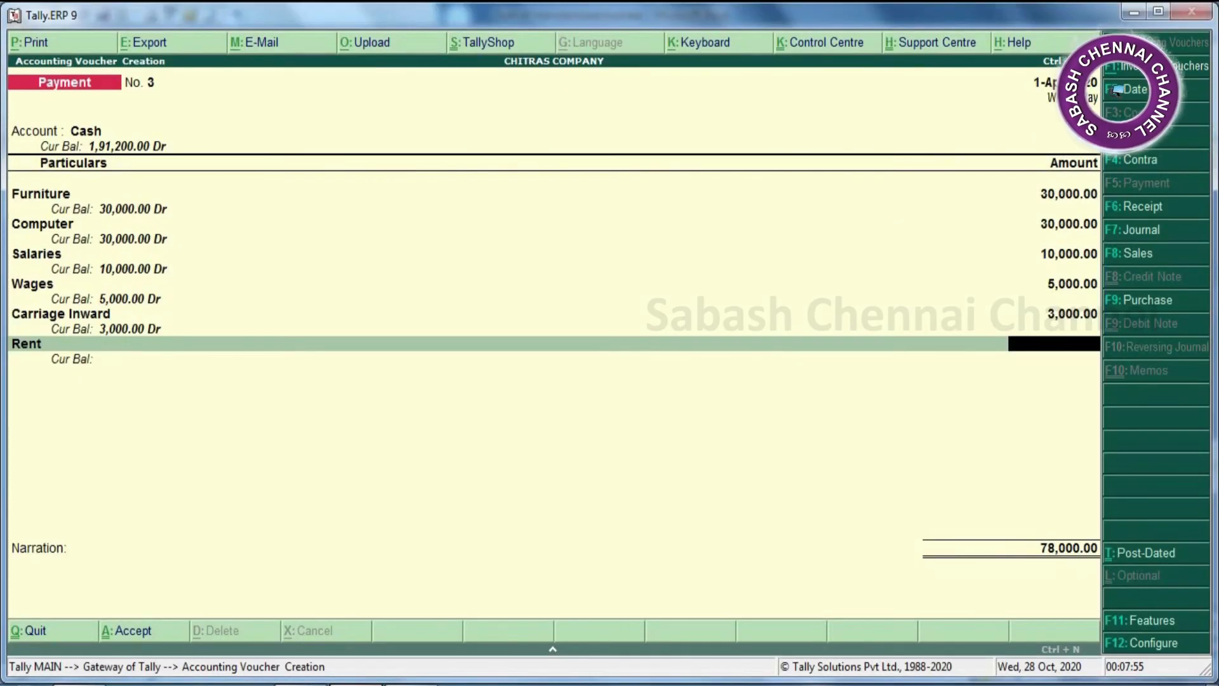
text(5,000)
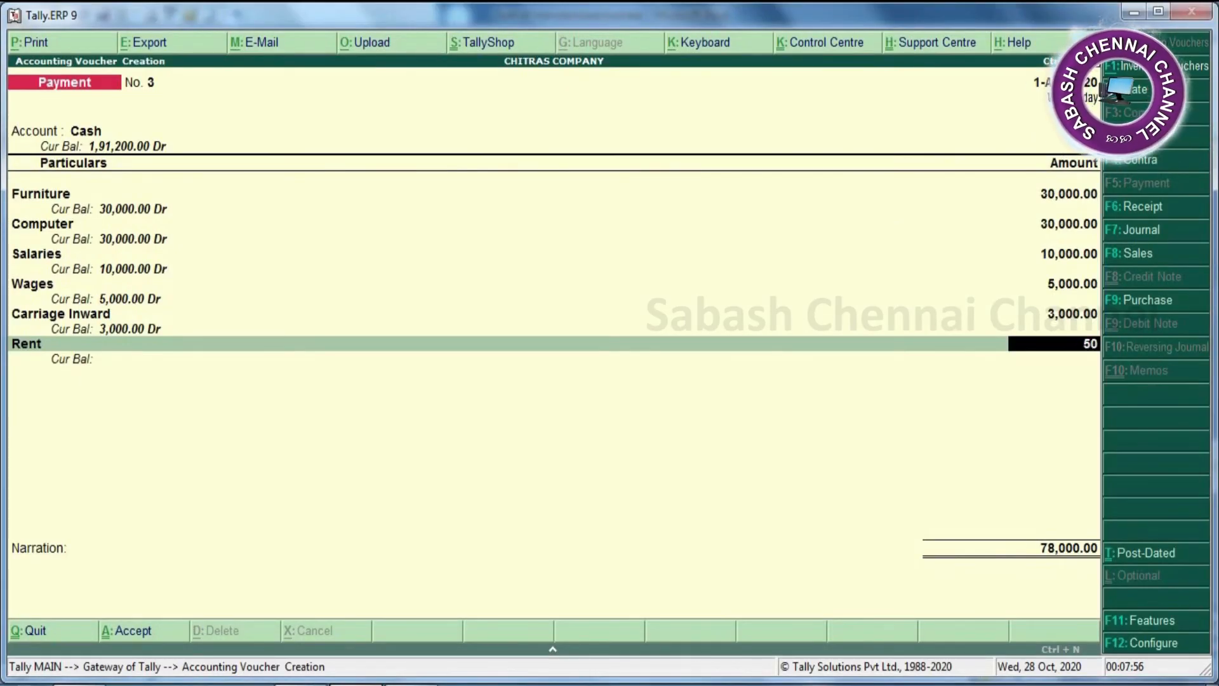
key(Return)
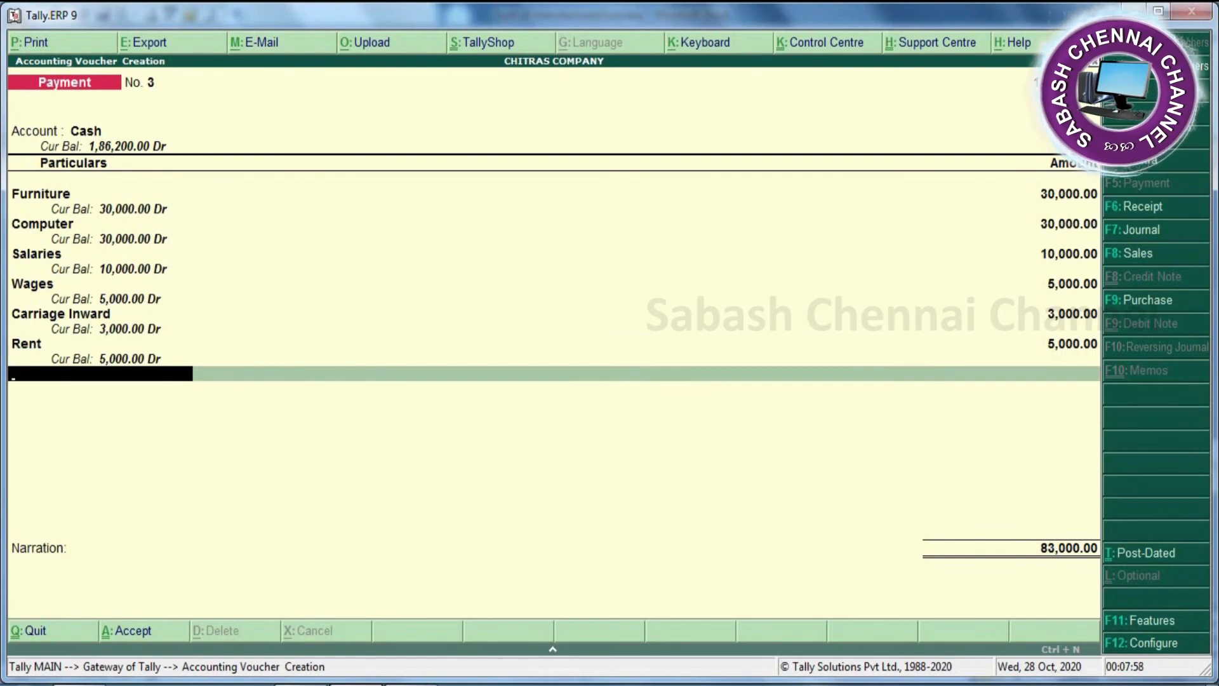
Step: Add Eb Charges of 2,800 to the cash payment voucher
text(E)
key(Return)
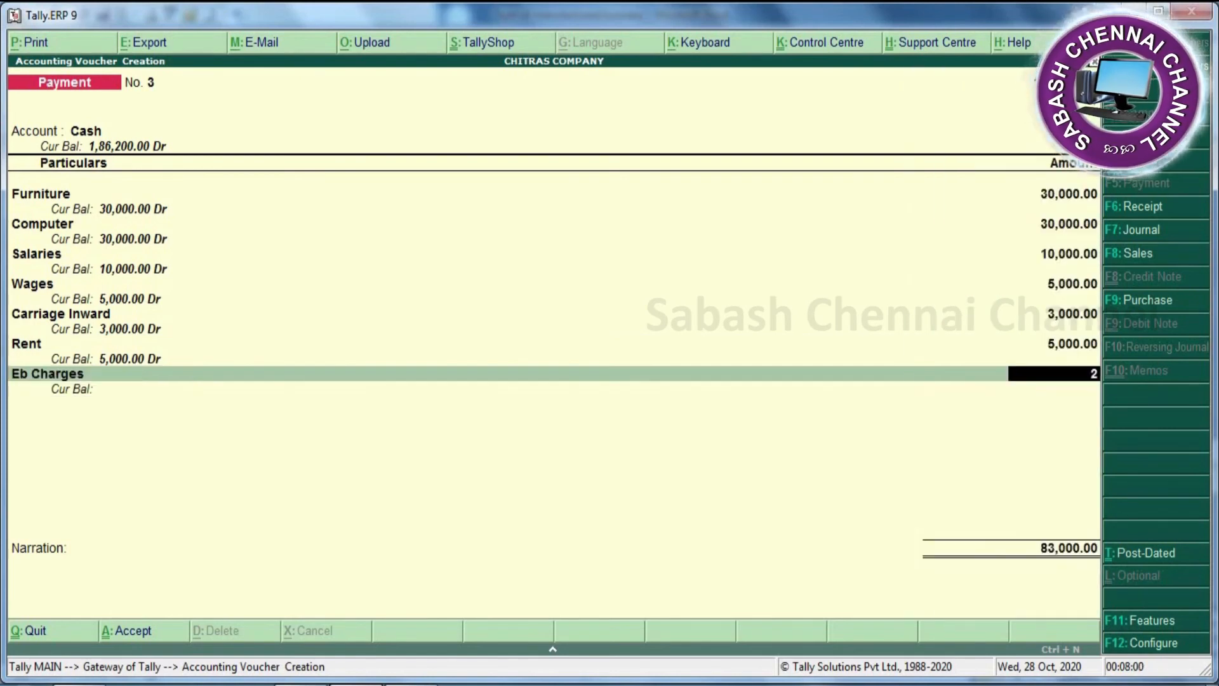
text(2,800)
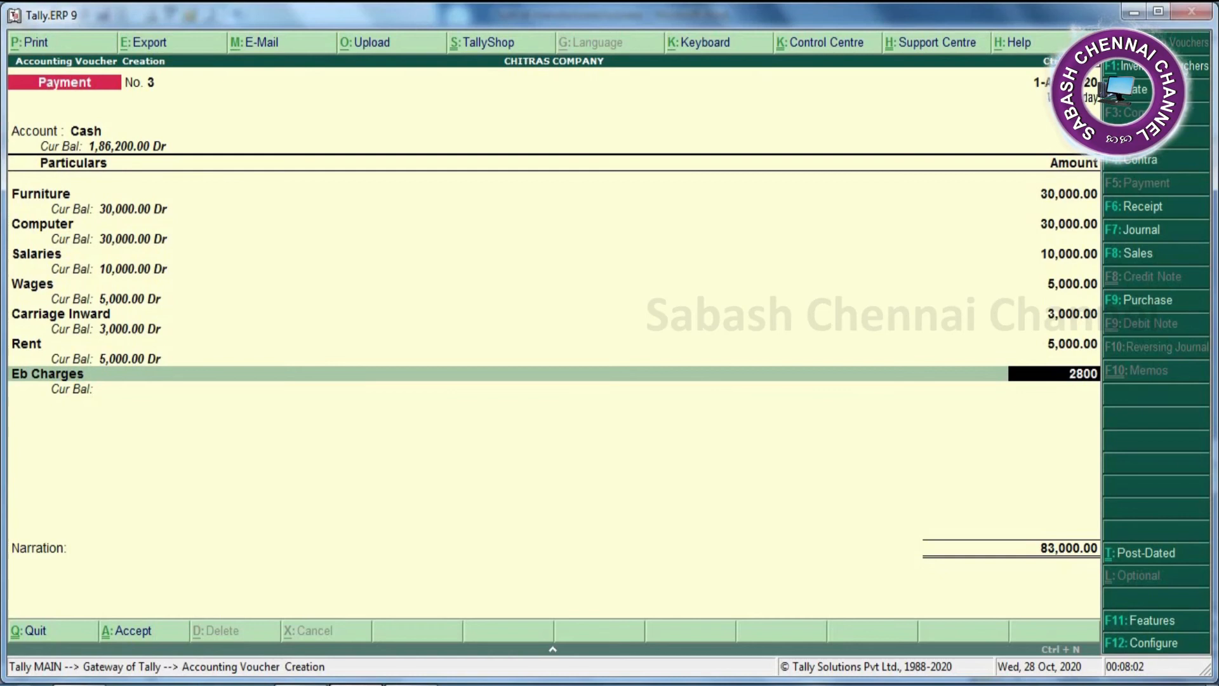
key(Return)
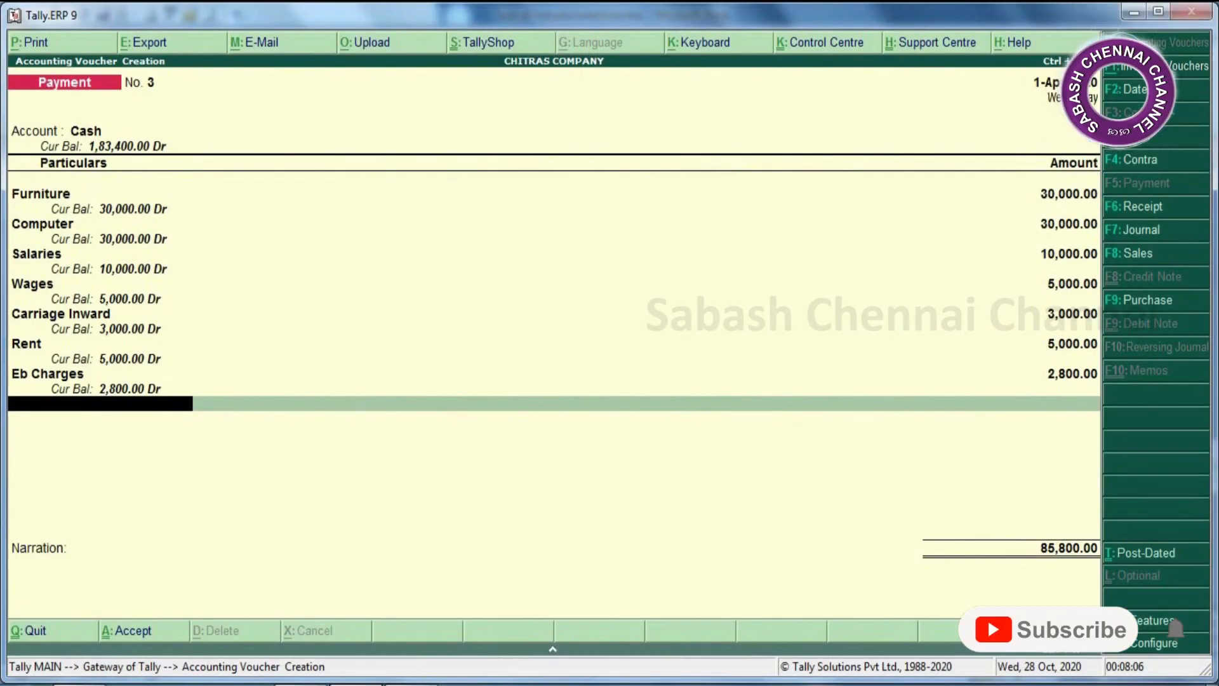
Step: Add Telephone of 2,200 to the cash payment voucher, leave the narration empty and save the voucher
text(T)
key(Return)
text(2200)
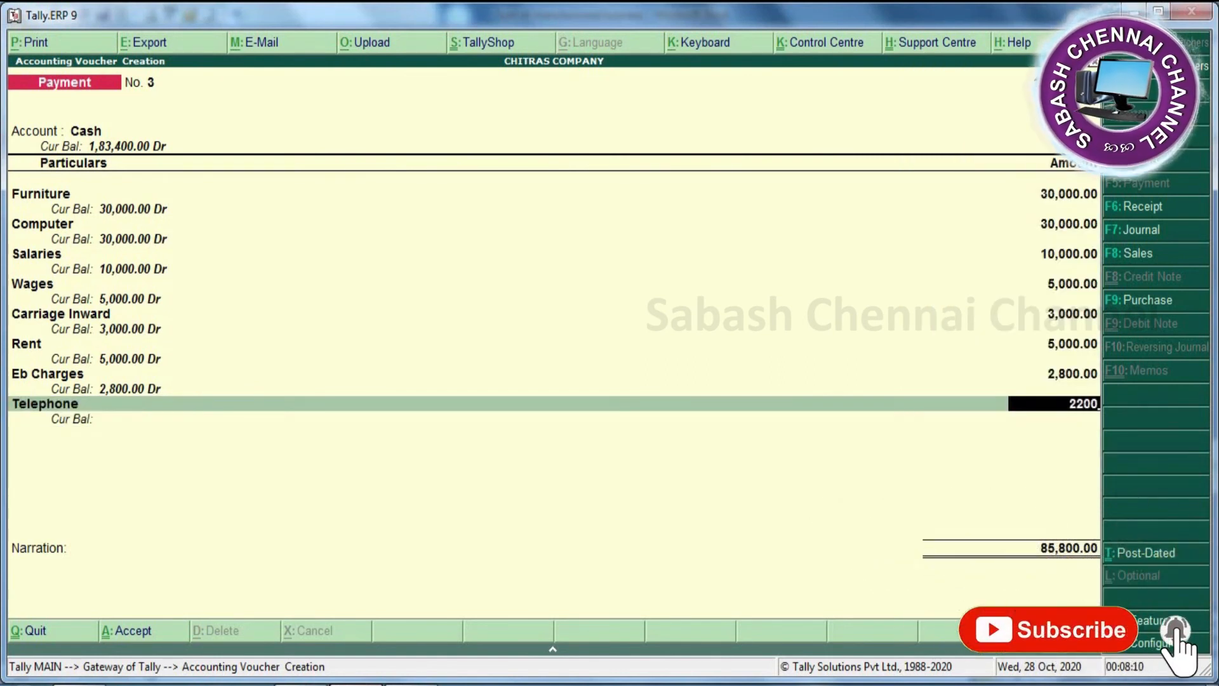
key(Return)
key(Return)
key(Return)
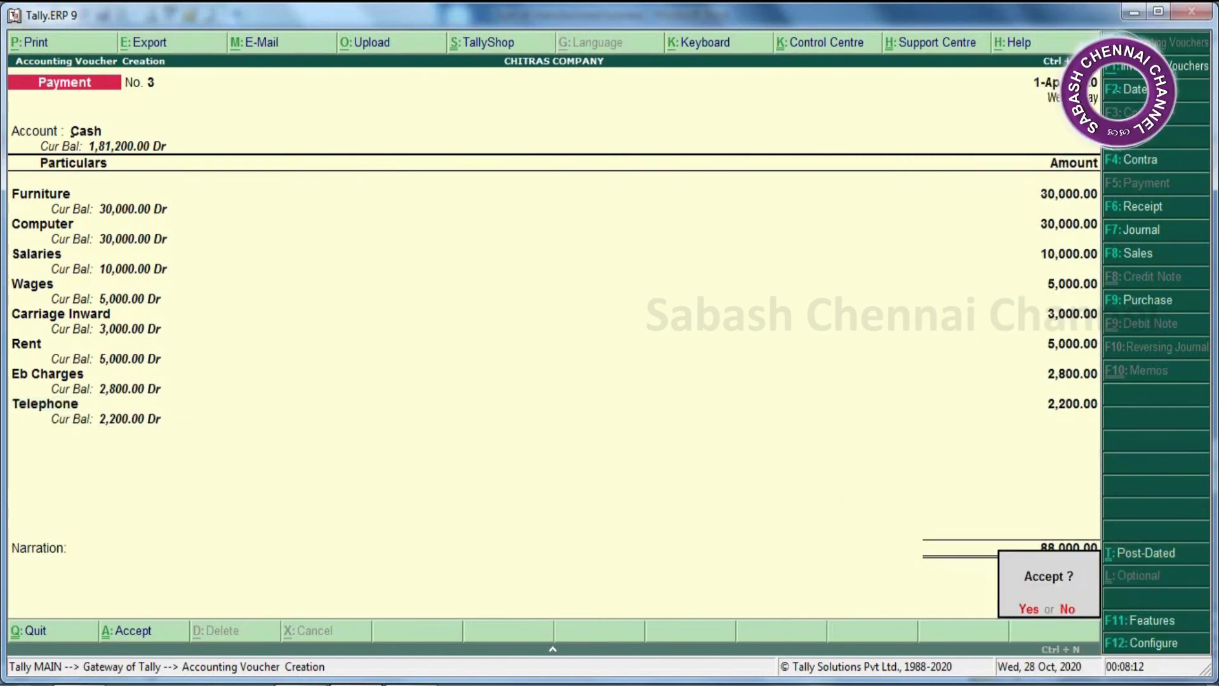
key(Return)
Step: Check the petty cash payments in the Word document and set Petty Cash as the account of the new Tally payment voucher
click(411, 684)
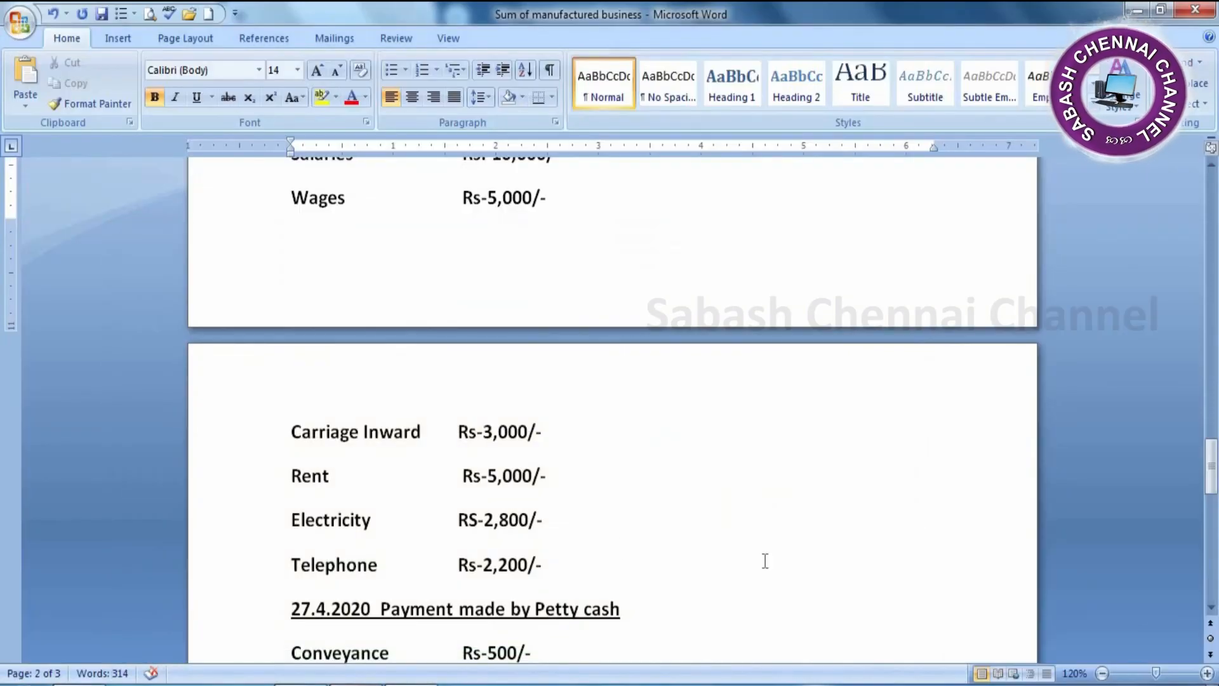
click(1212, 608)
drag(1212, 608, 1211, 610)
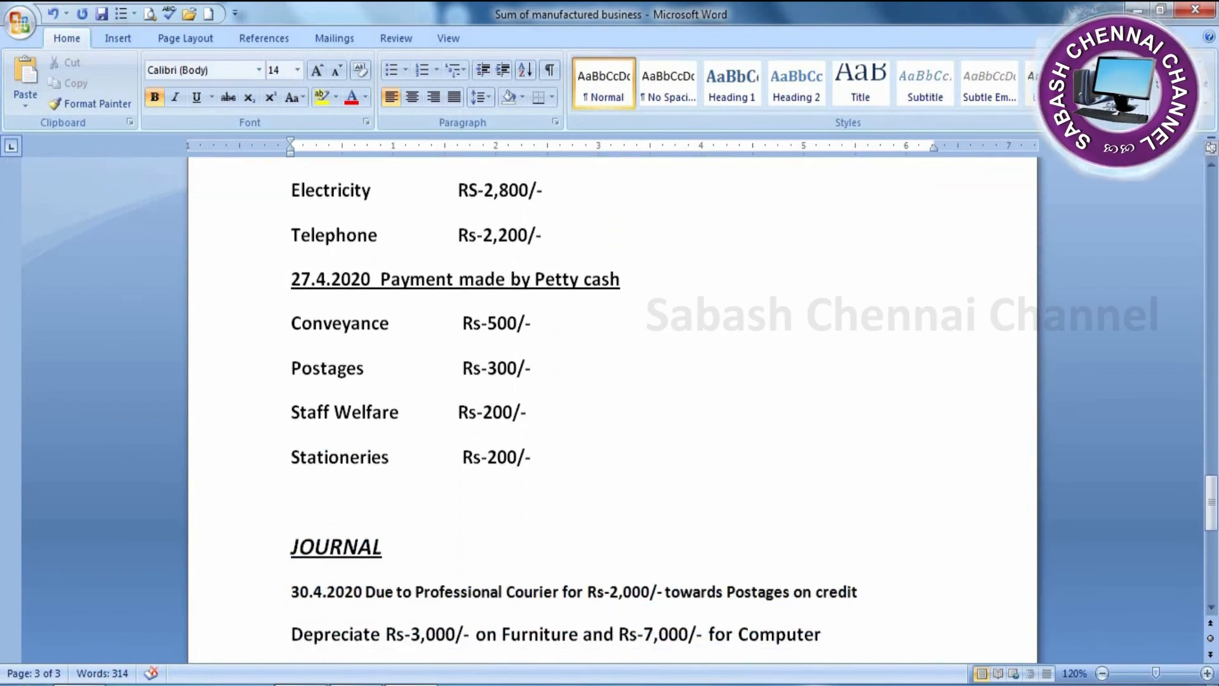
key(alt+Tab)
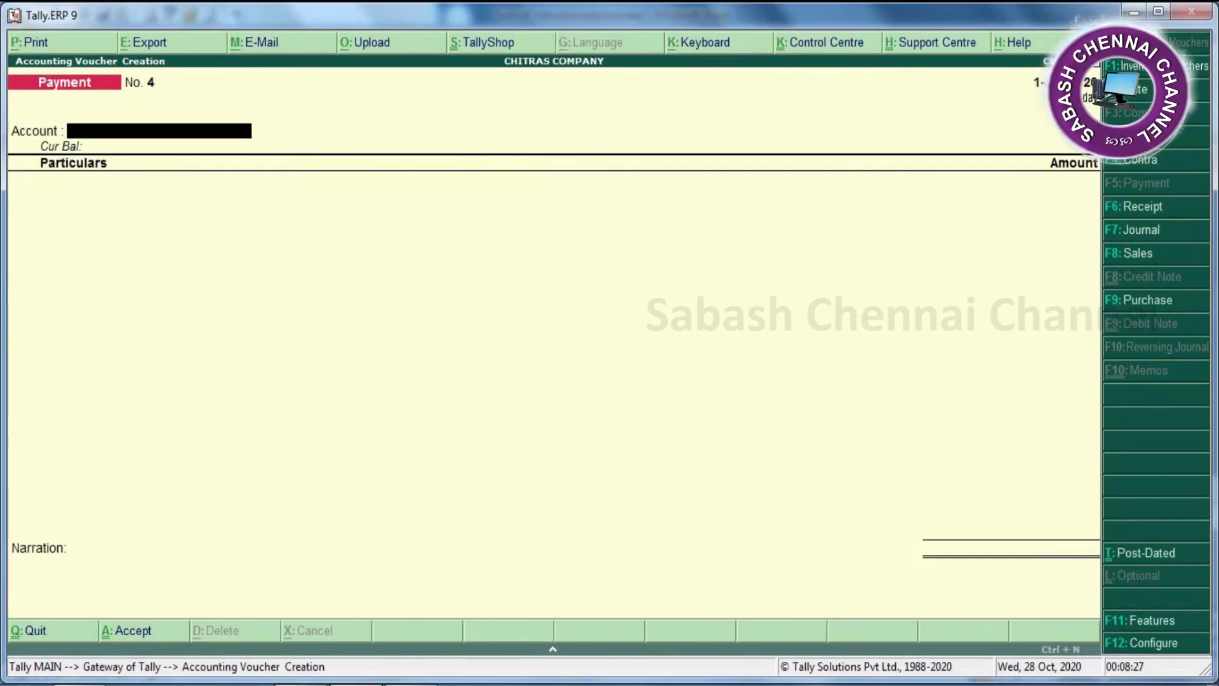
text(P)
key(Return)
Step: Enter Conveyance in the petty cash payment voucher with the amount of 500 listed in the Word document
text(Co)
key(Down)
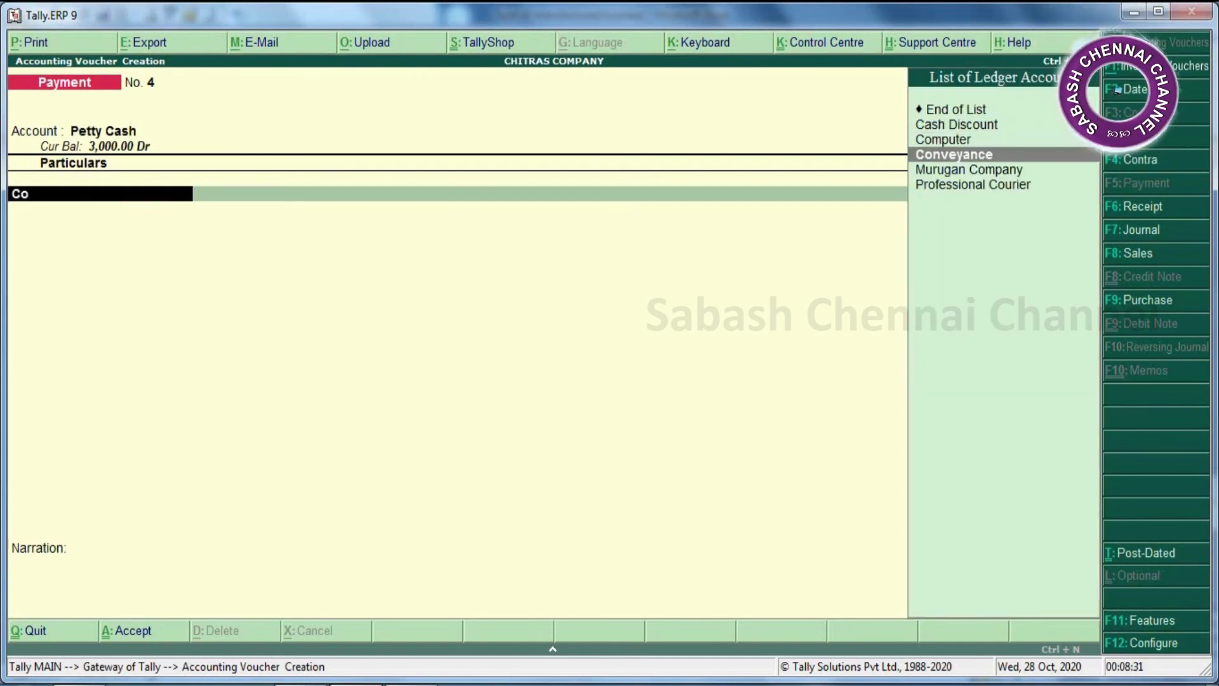
key(Return)
key(alt+Tab)
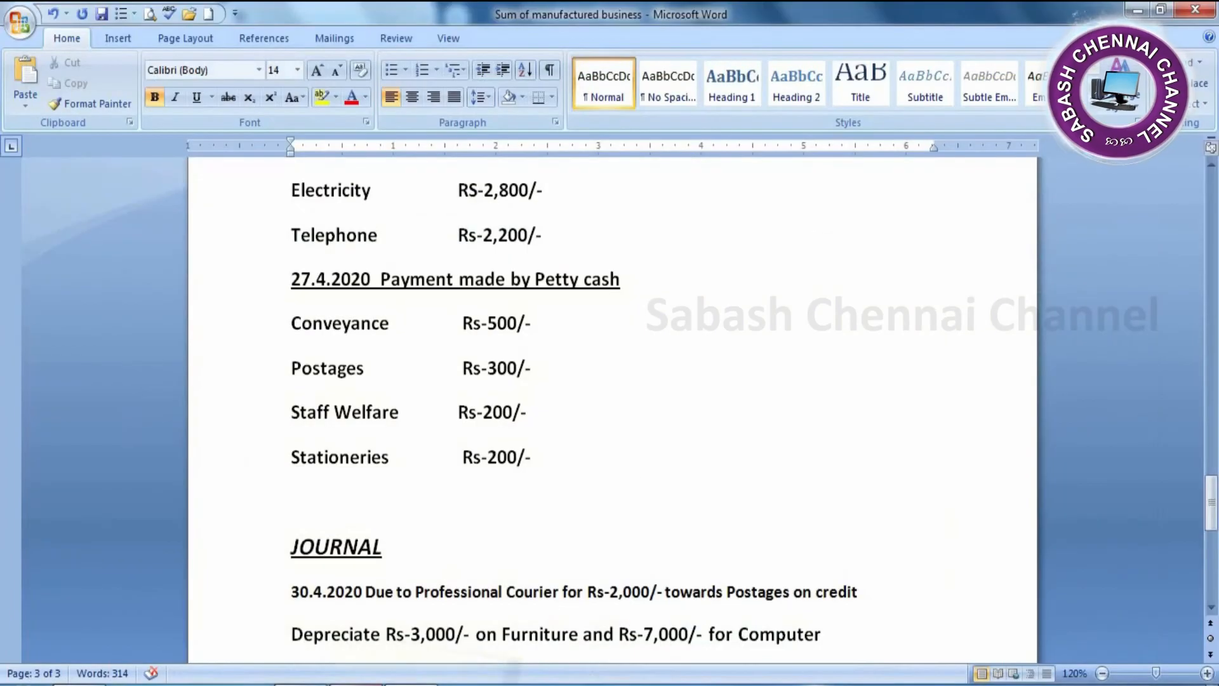
key(alt+Tab)
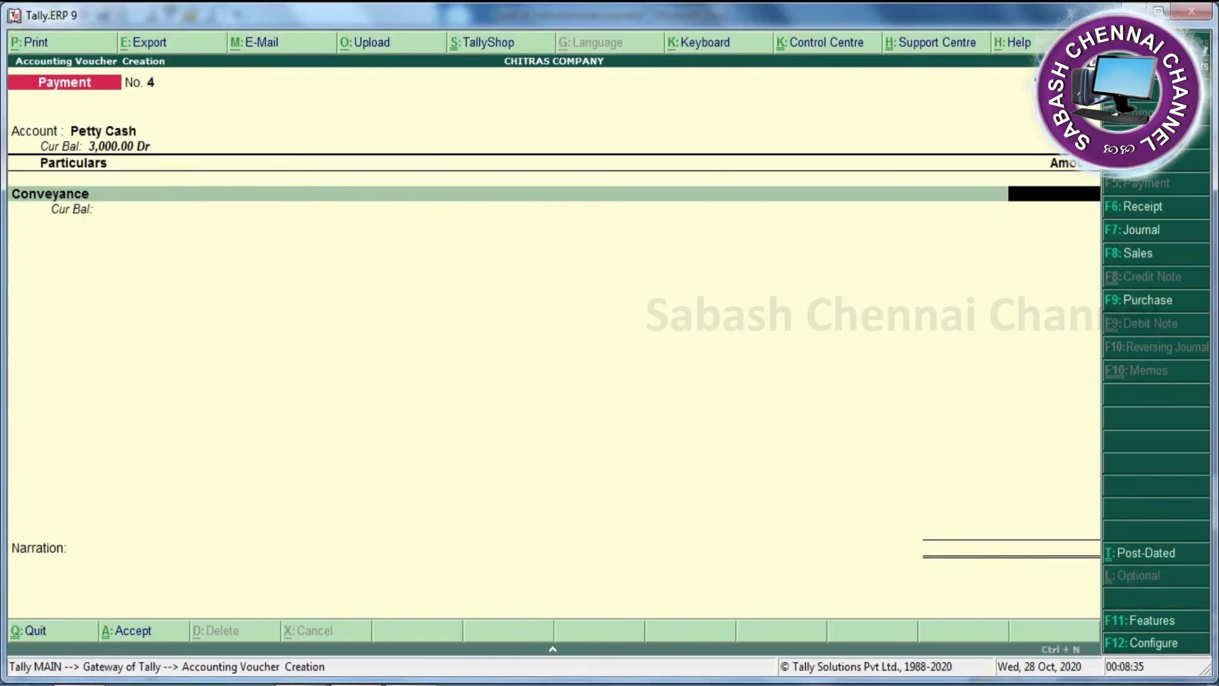
text(500)
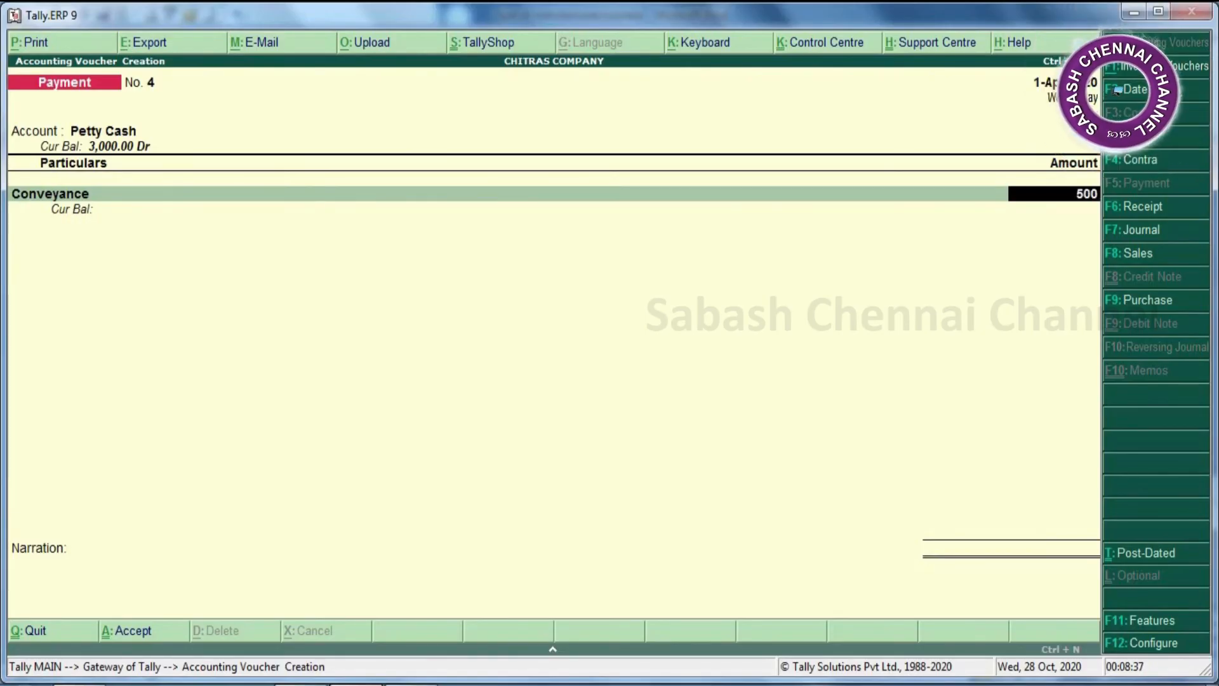
key(Return)
Step: Add Postage of 300 to the petty cash payment voucher
text(Postage)
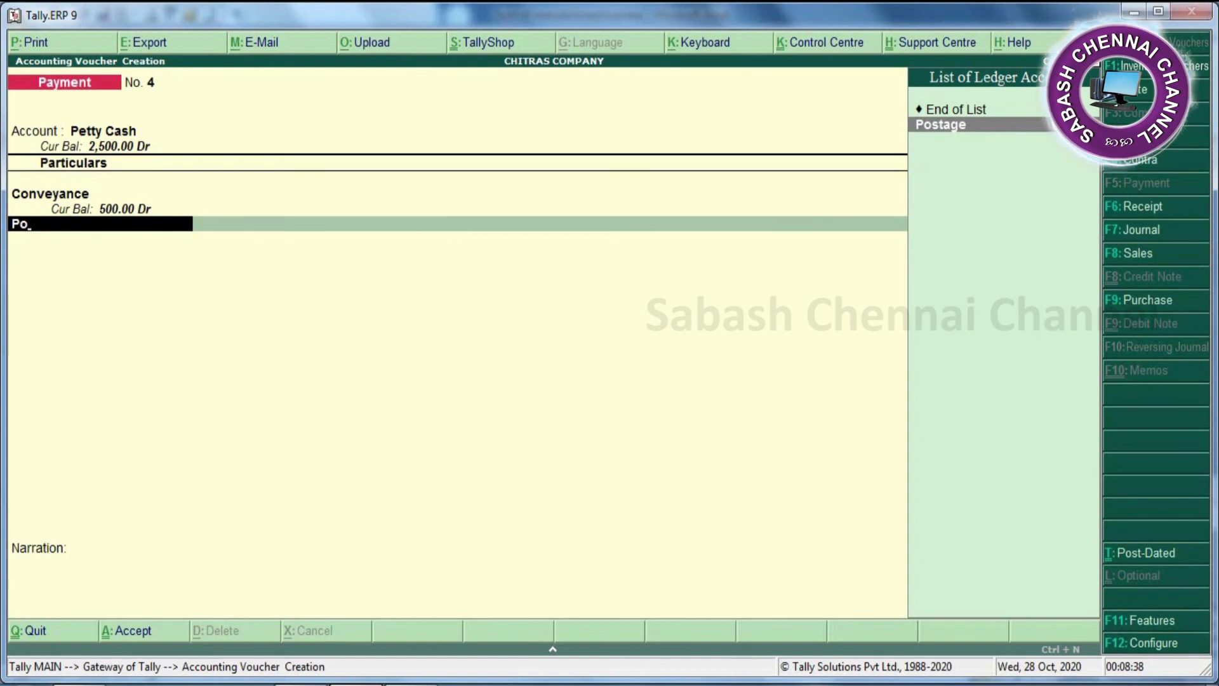
key(Return)
text(300)
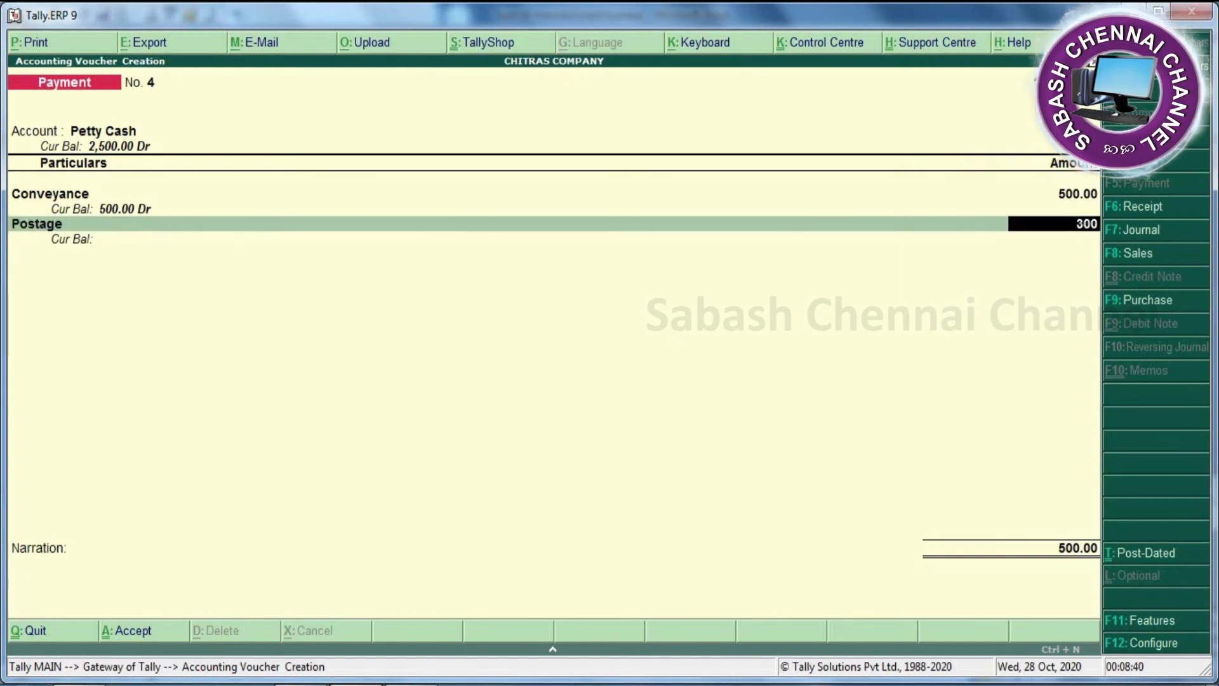
key(Return)
Step: Check the next petty cash item in the Word document and add Staff Welfare of 200 to the payment voucher
key(alt+Tab)
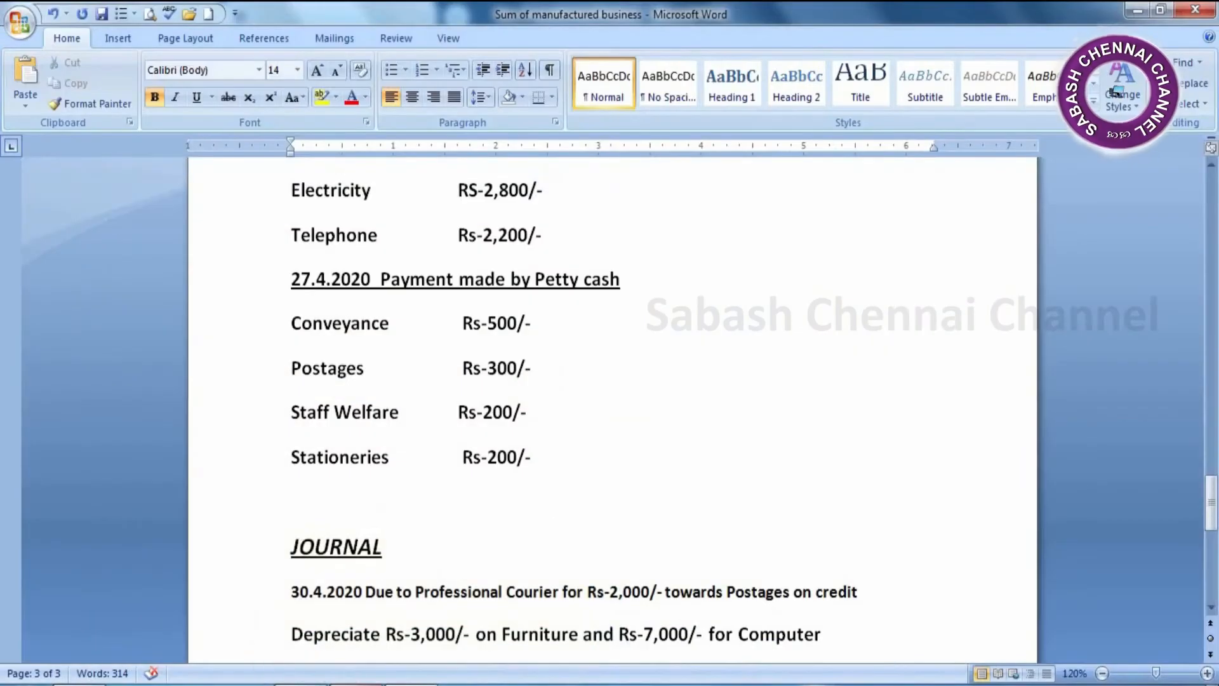
key(alt+Tab)
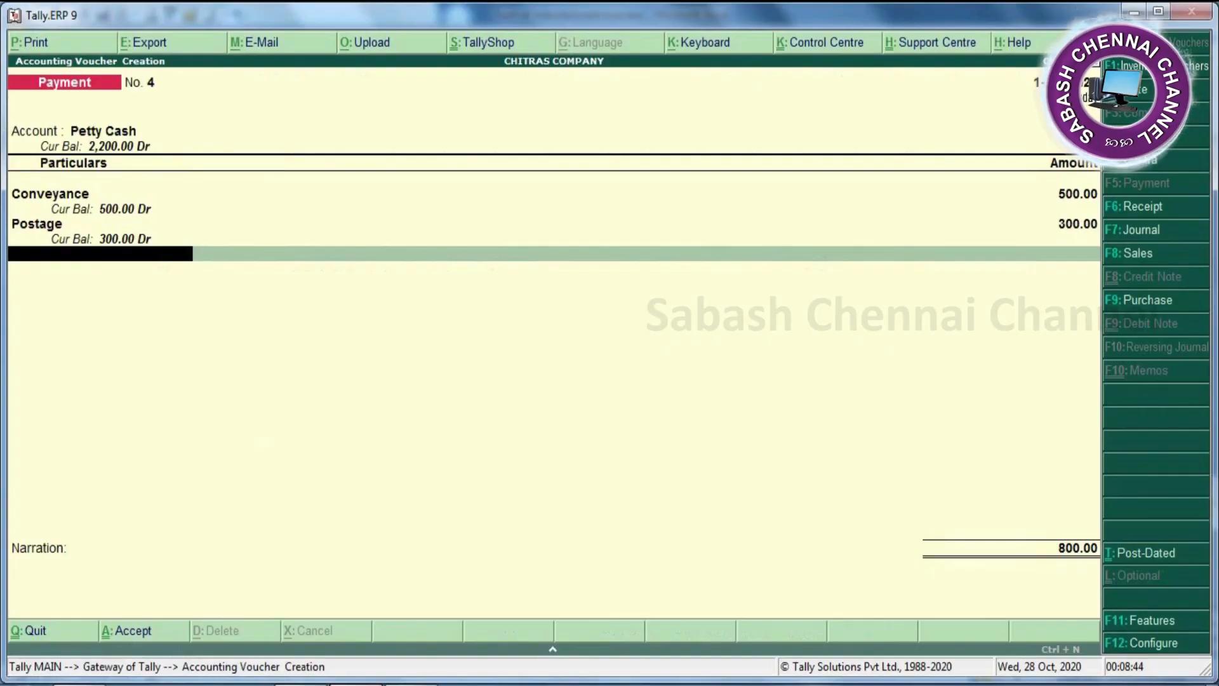
text(St)
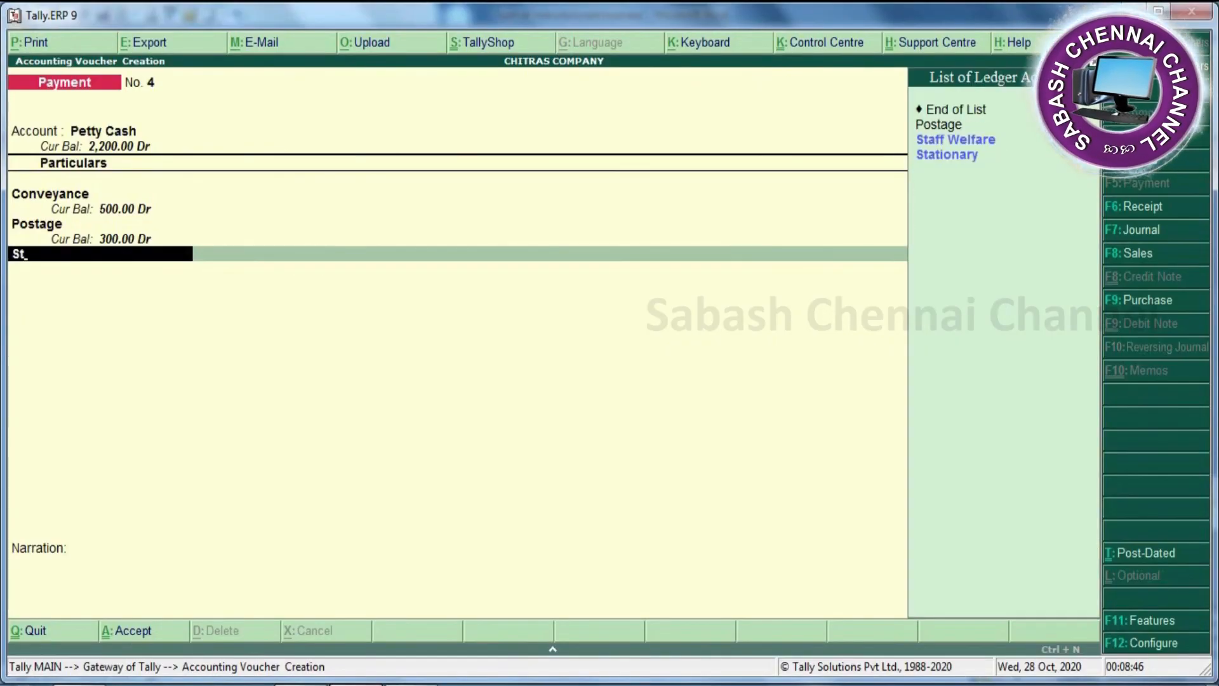
key(Down)
key(Return)
text(200)
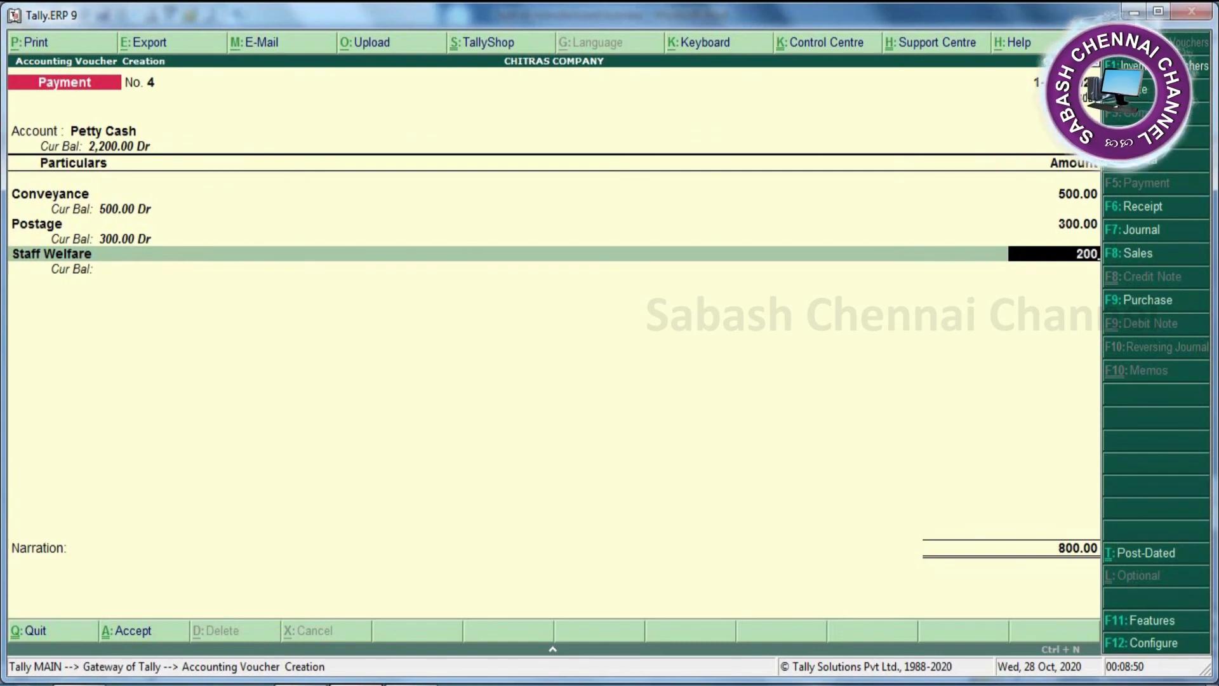
key(Return)
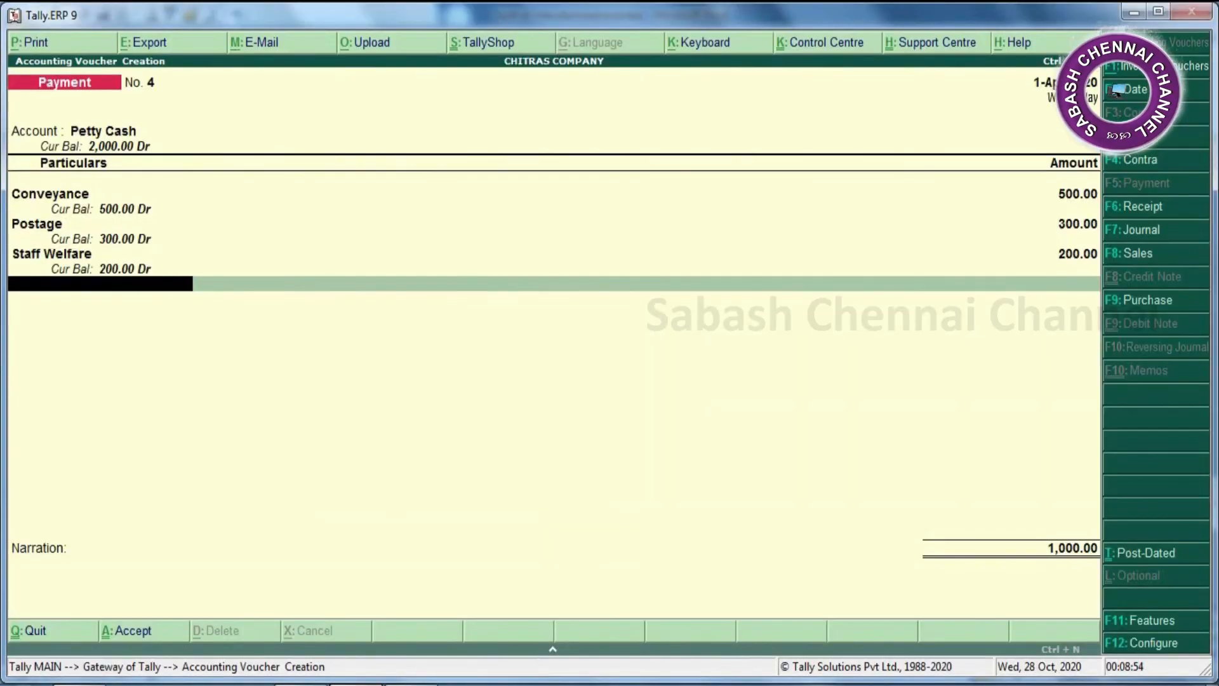
Step: Add Stationary of 200 to the petty cash payment voucher, leave the narration empty and save the voucher
text(S)
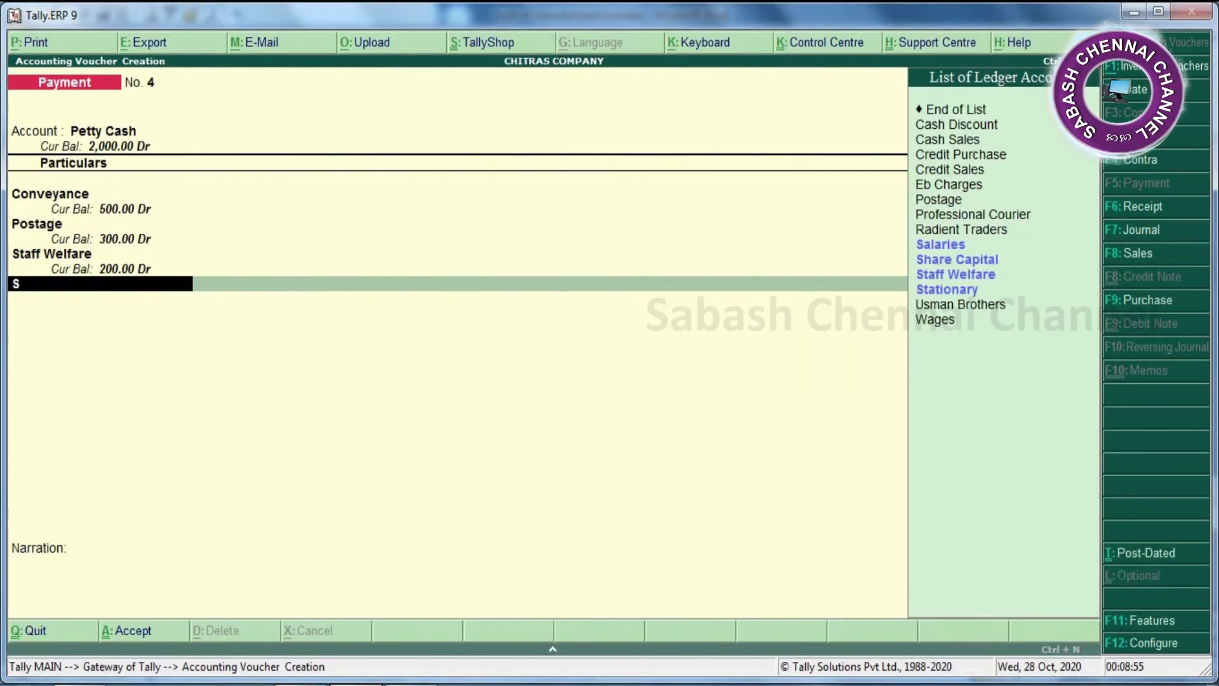
click(966, 290)
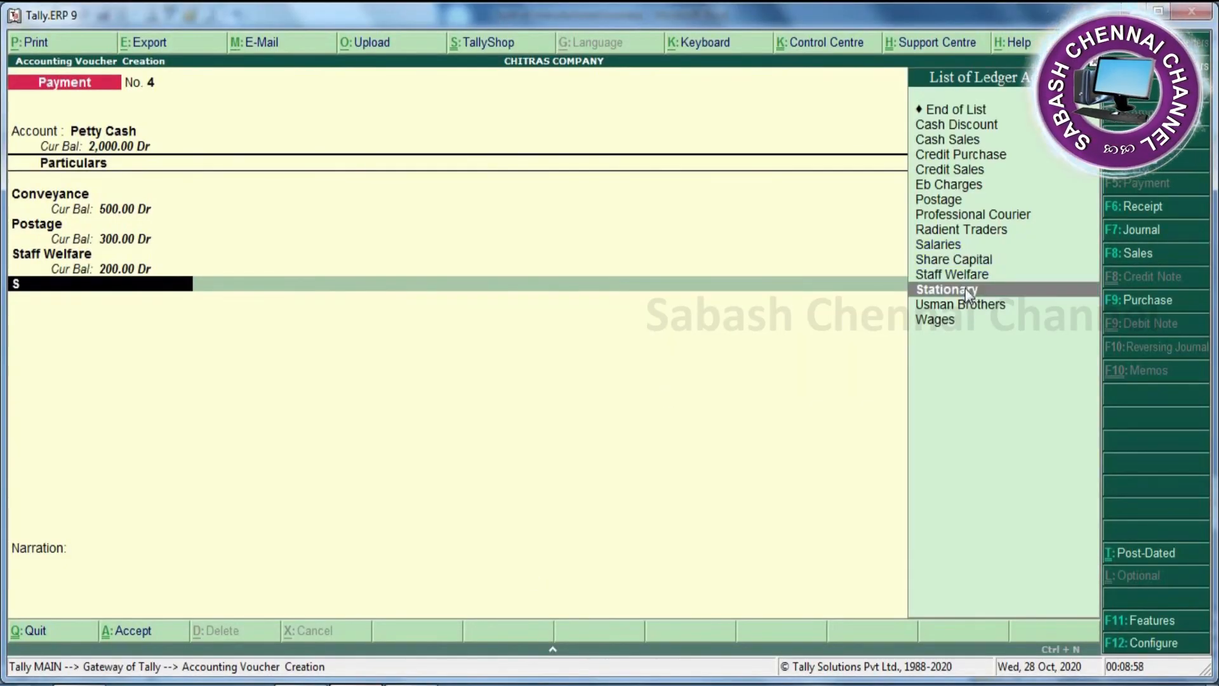
key(Return)
text(200)
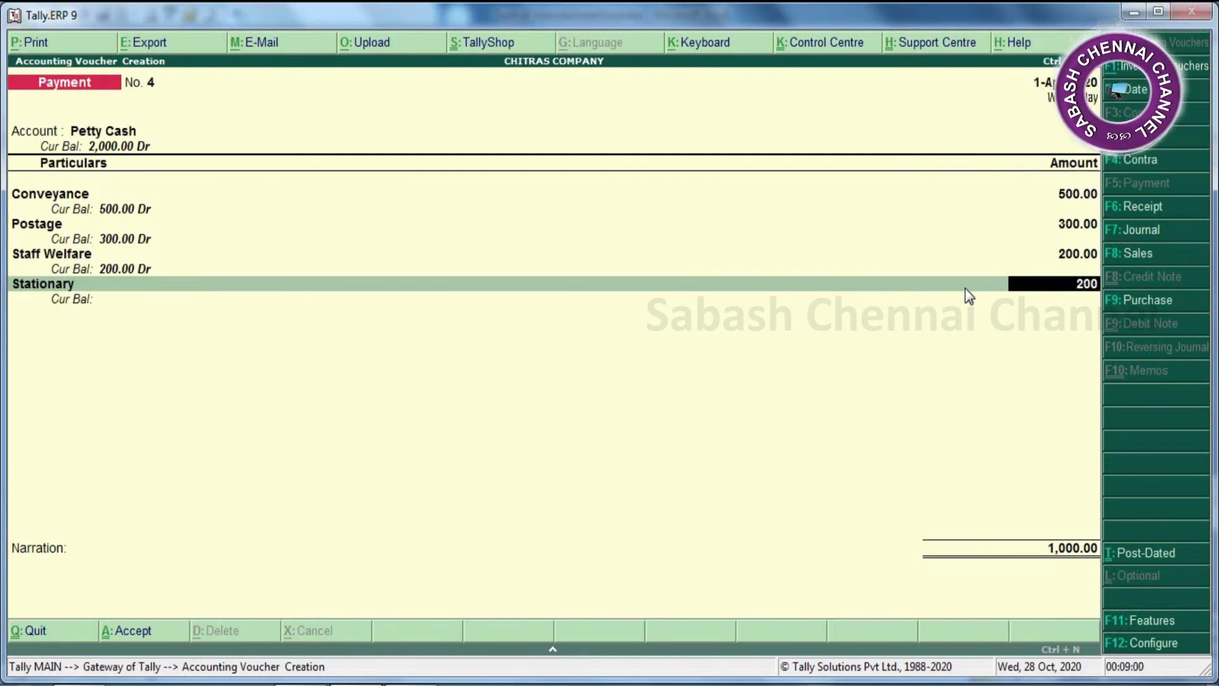
key(Return)
key(Return)
key(Return)
key(Return)
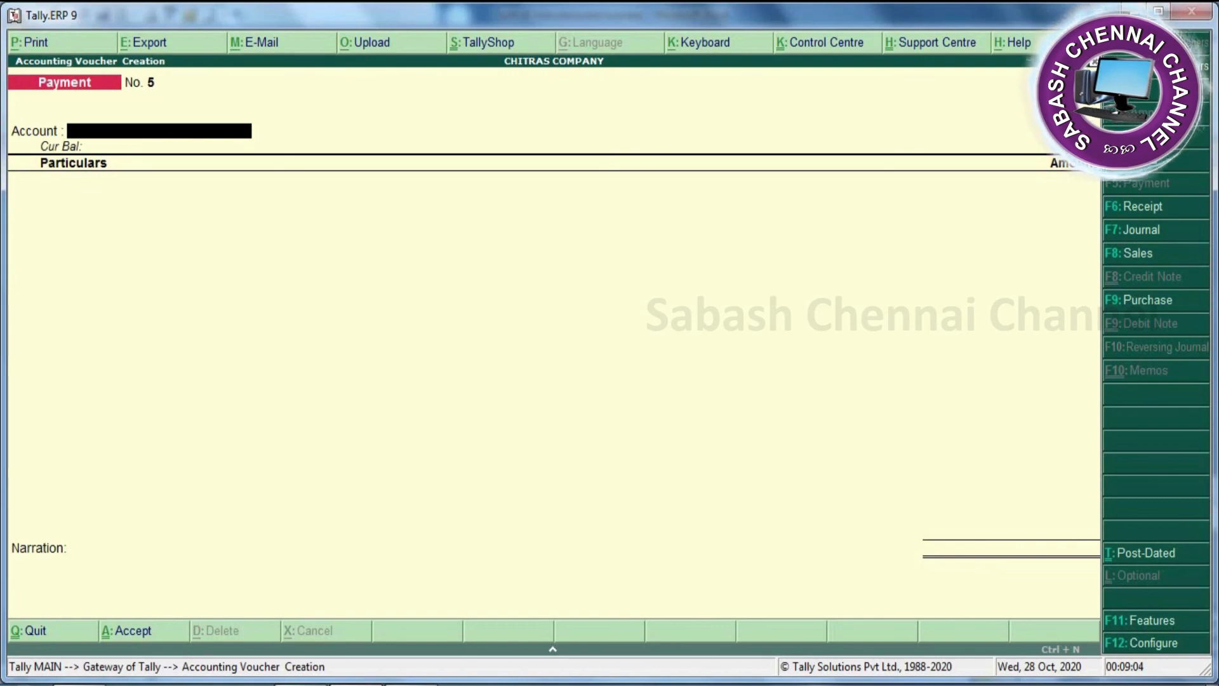
Step: Check the journal section of the Word document and start a journal voucher in Tally debiting Postage with 2,000
key(alt+Tab)
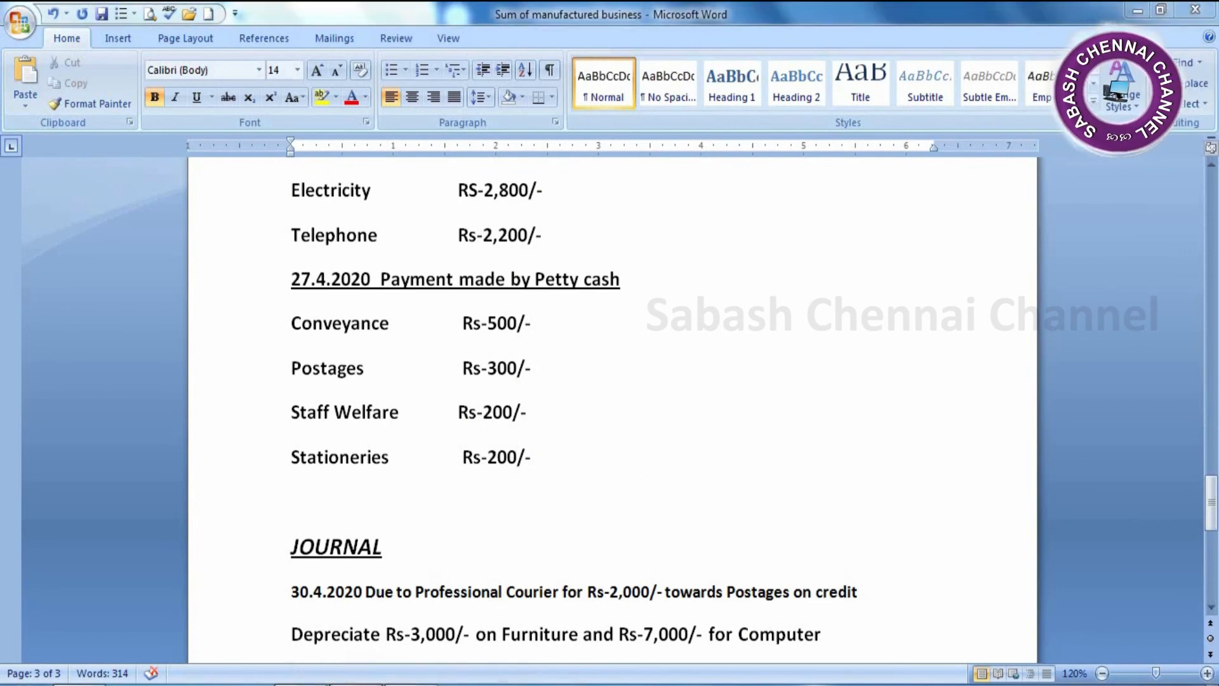
key(alt+Tab)
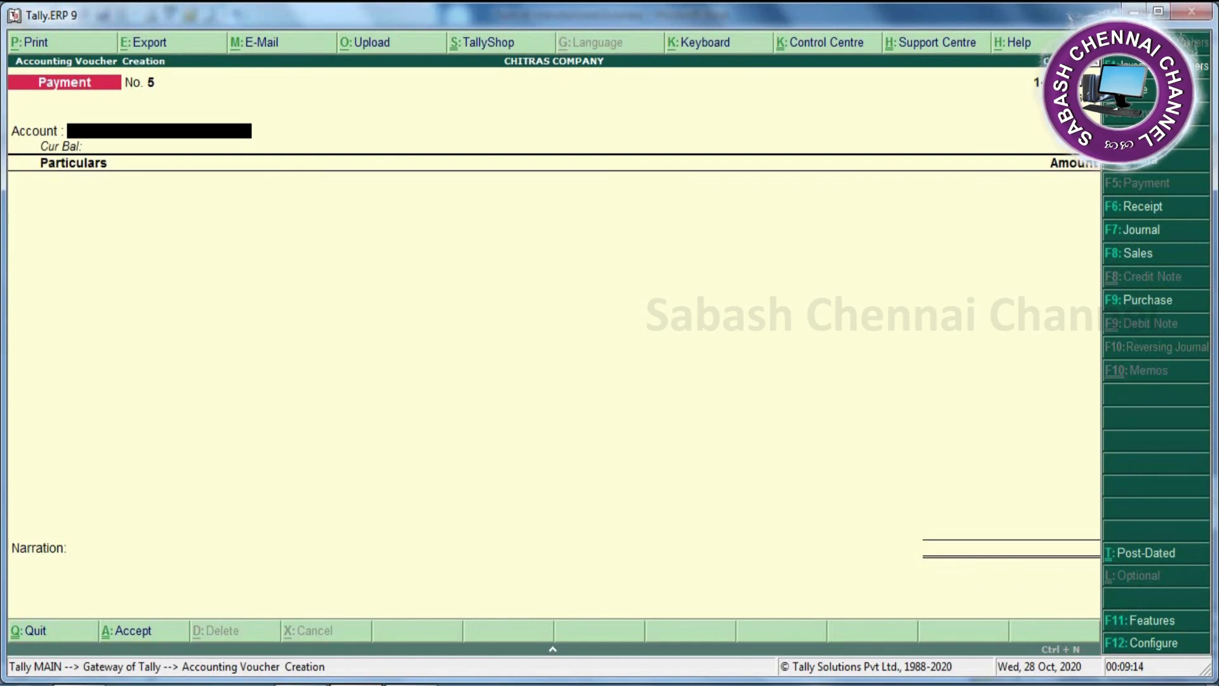
key(F7)
text(P)
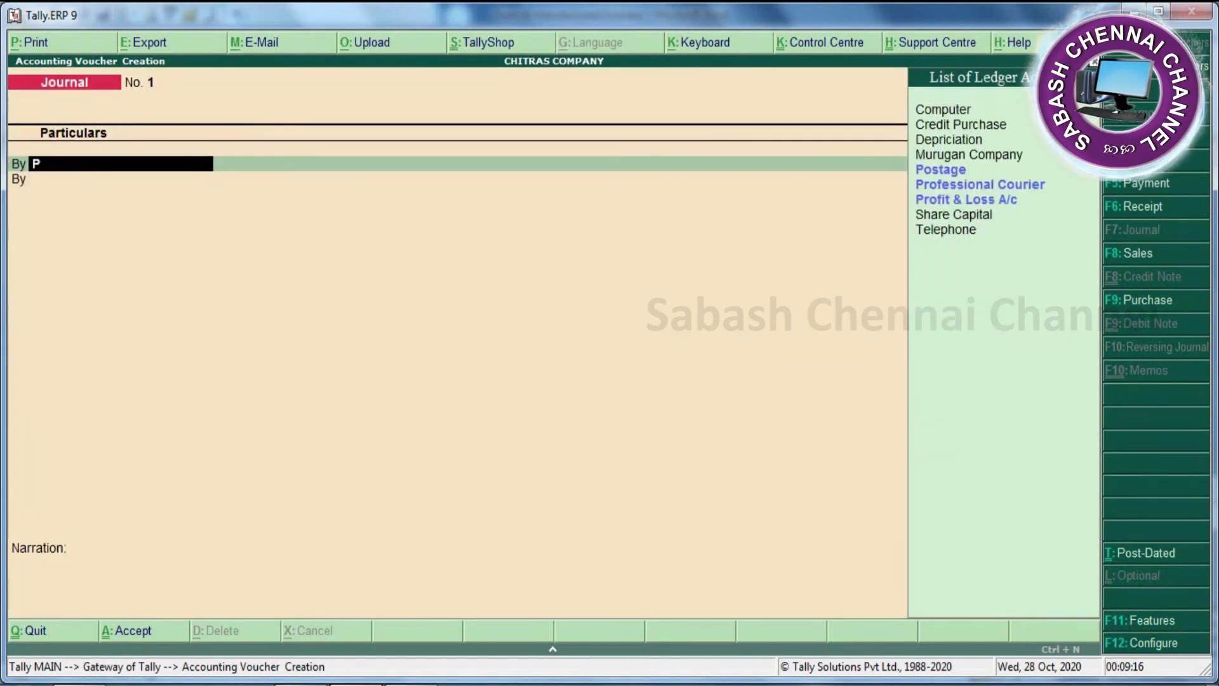
key(Down)
key(Up)
key(Return)
key(alt+Tab)
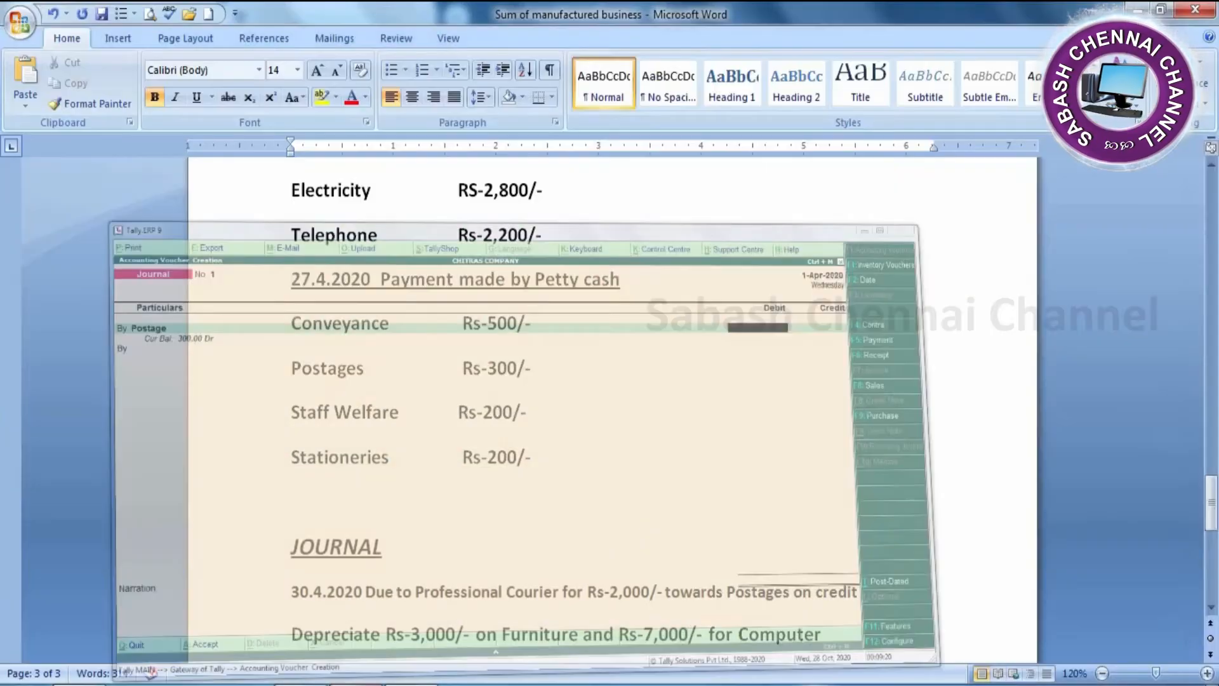
key(alt+Tab)
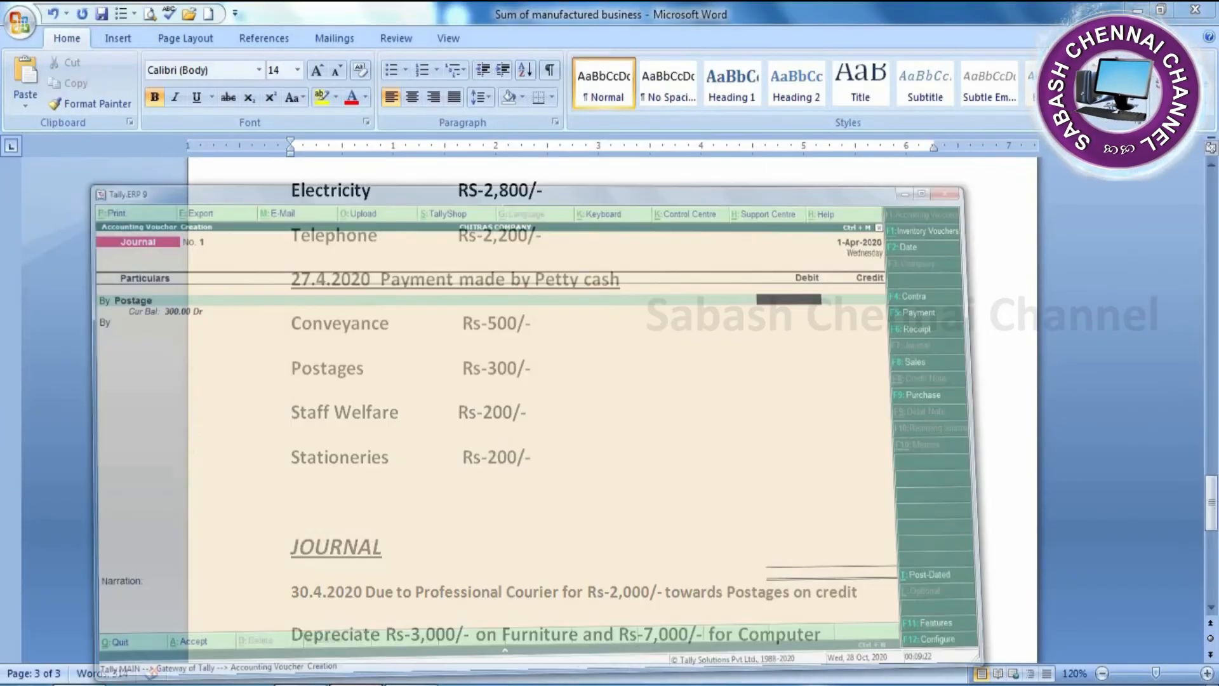
text(2,)
text(000)
key(Return)
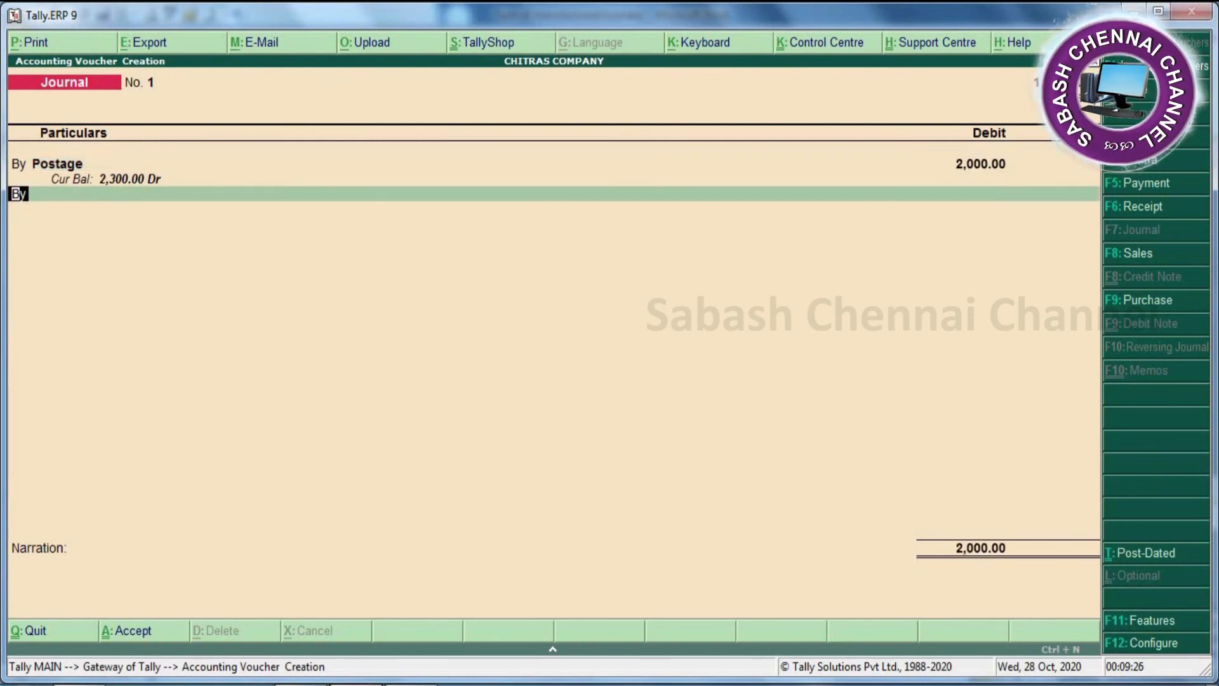
Step: Credit Professional Courier with 2,000 in the journal voucher, leave the narration empty and save it
key(t)
key(Return)
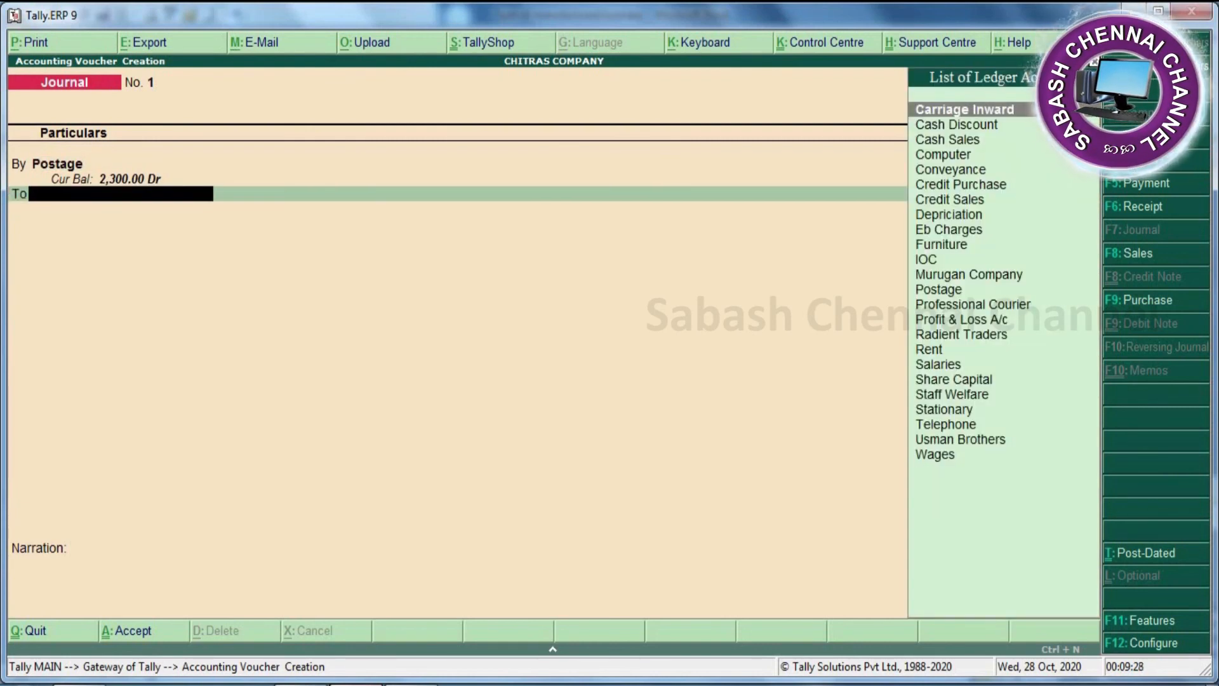
text(P)
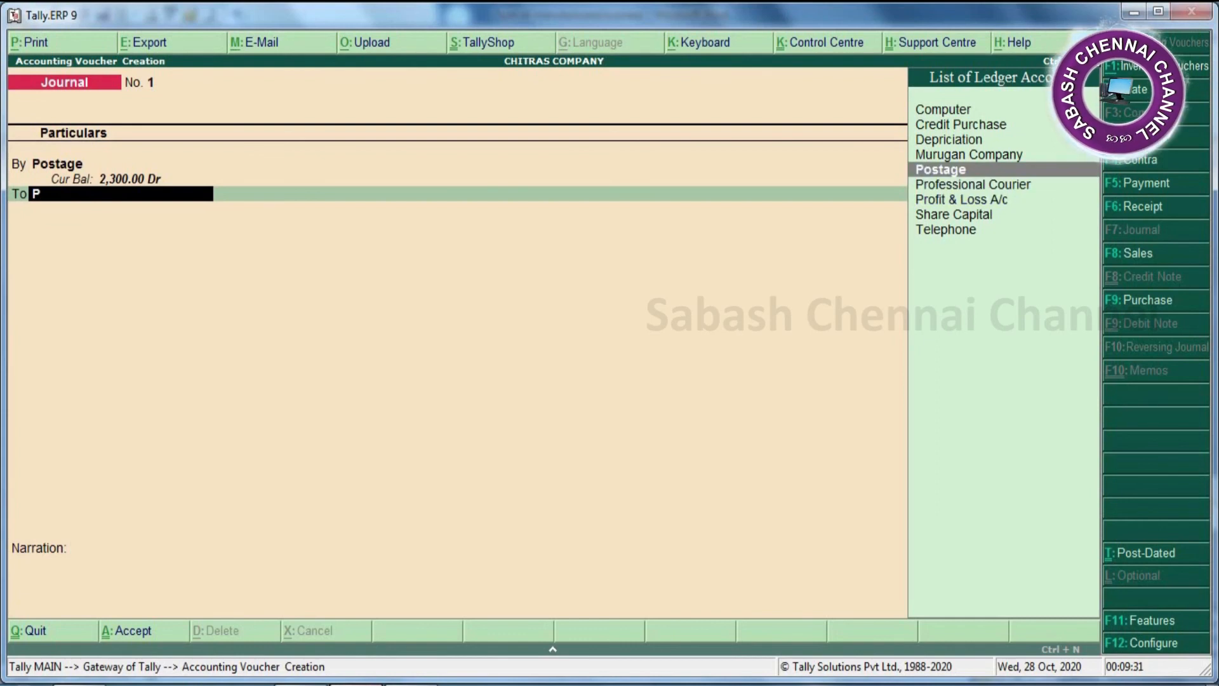
key(Down)
key(Return)
key(Return)
key(Return)
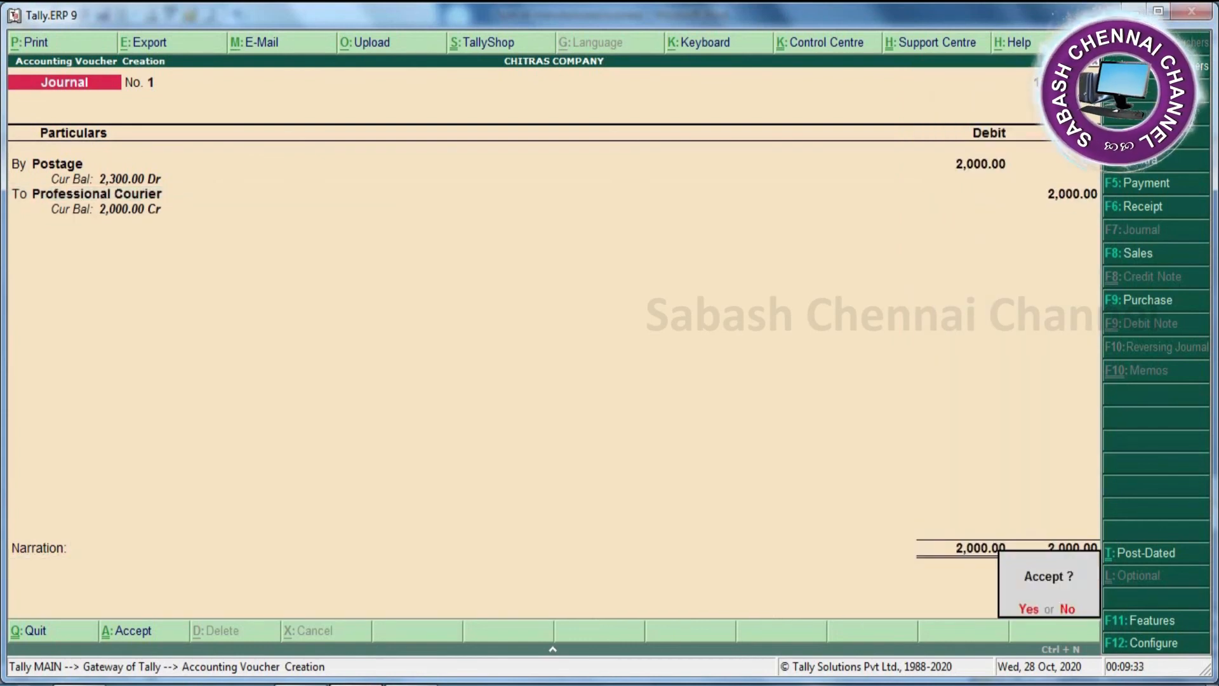
key(Return)
Step: Start the next journal voucher by debiting Depriciation with the furniture depreciation of 3000 listed in the Word document
text(D)
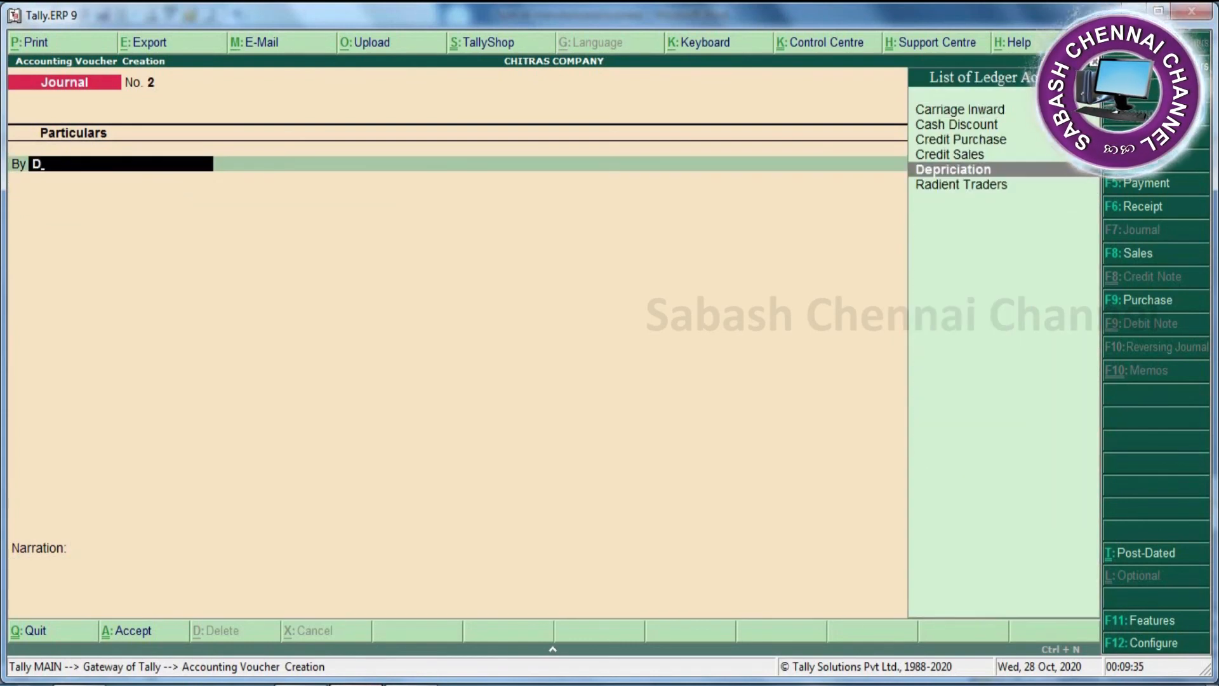
key(Return)
key(alt+Tab)
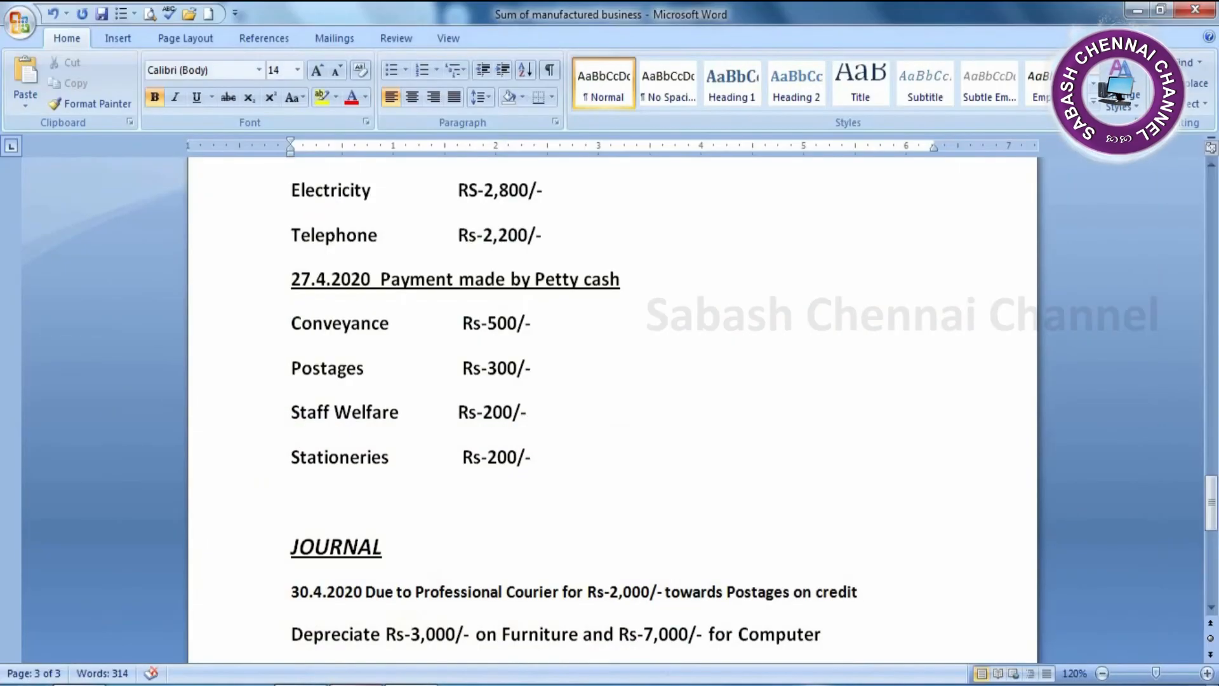
key(alt+Tab)
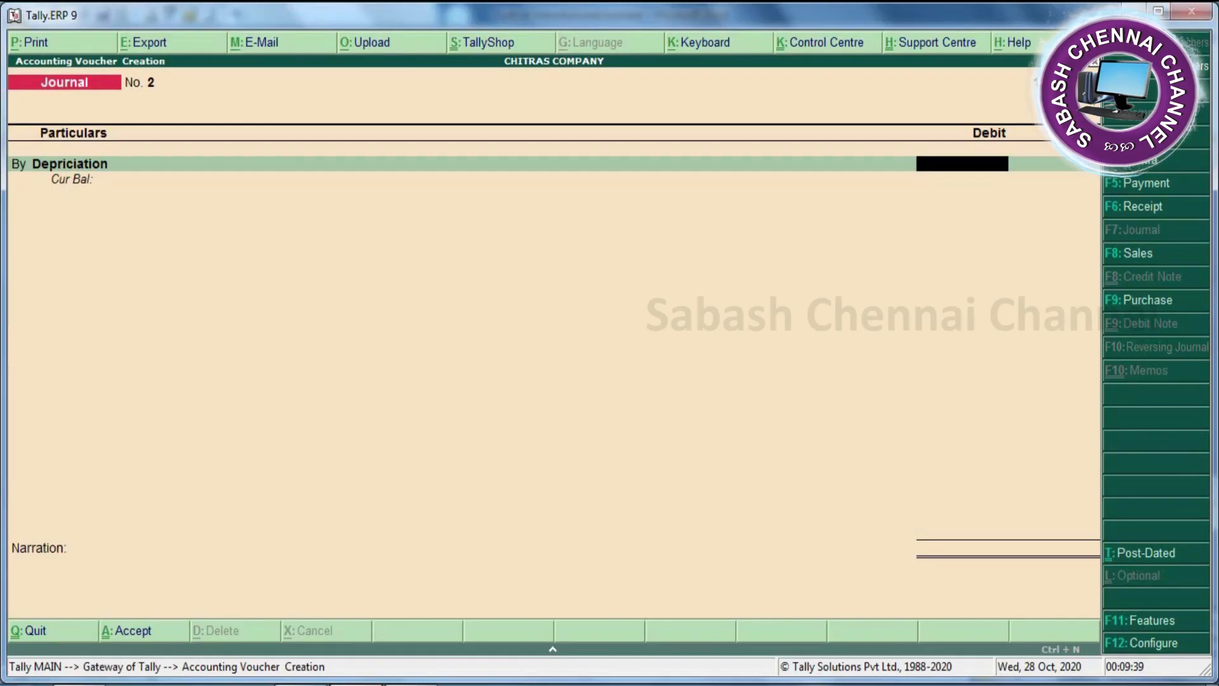
text(3000)
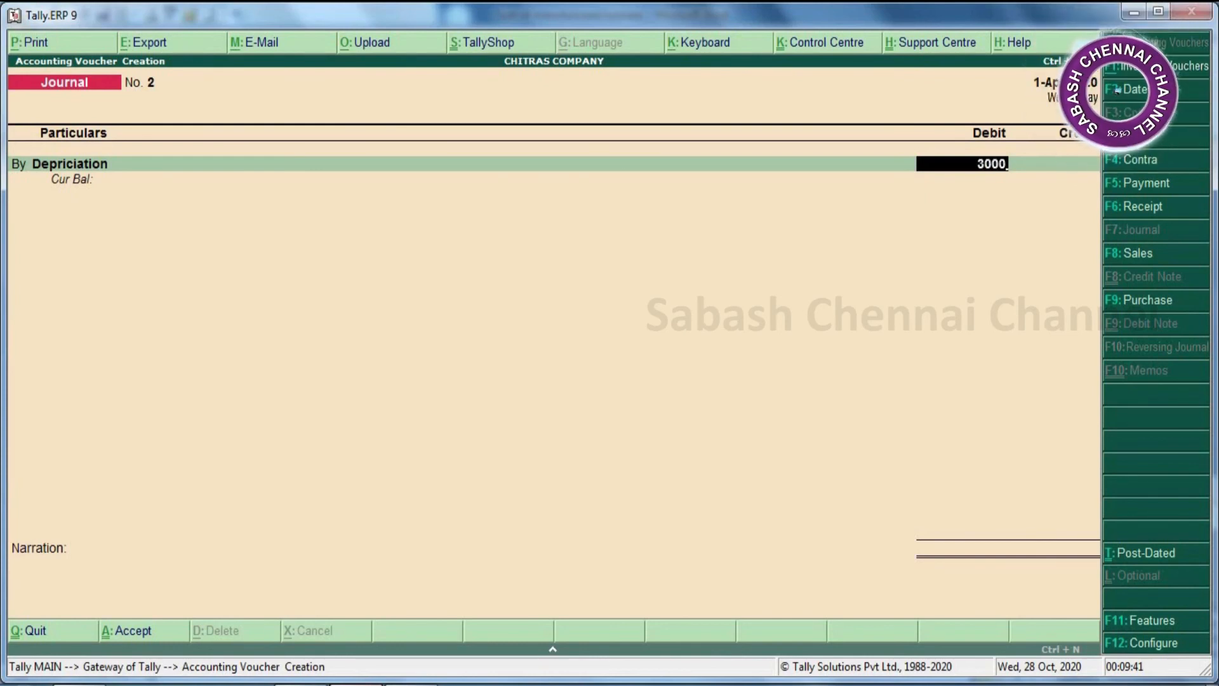
key(Return)
Step: Credit Furniture with 3,000 against the depreciation in the journal voucher
key(Return)
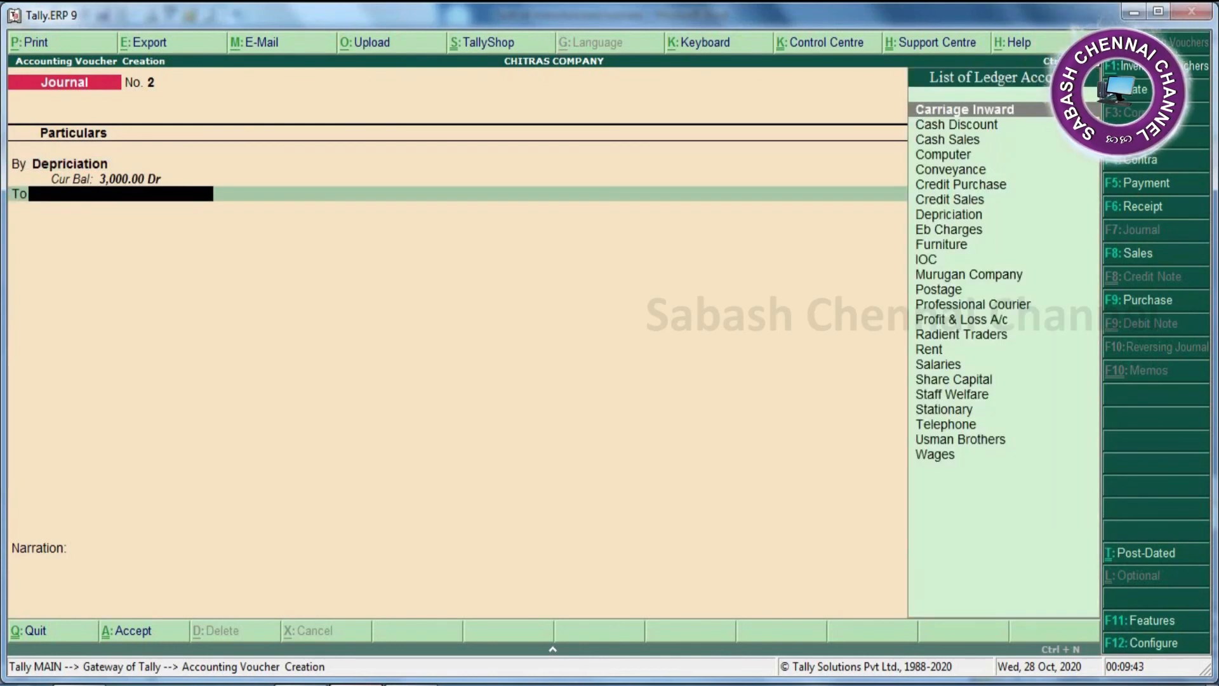
text(F)
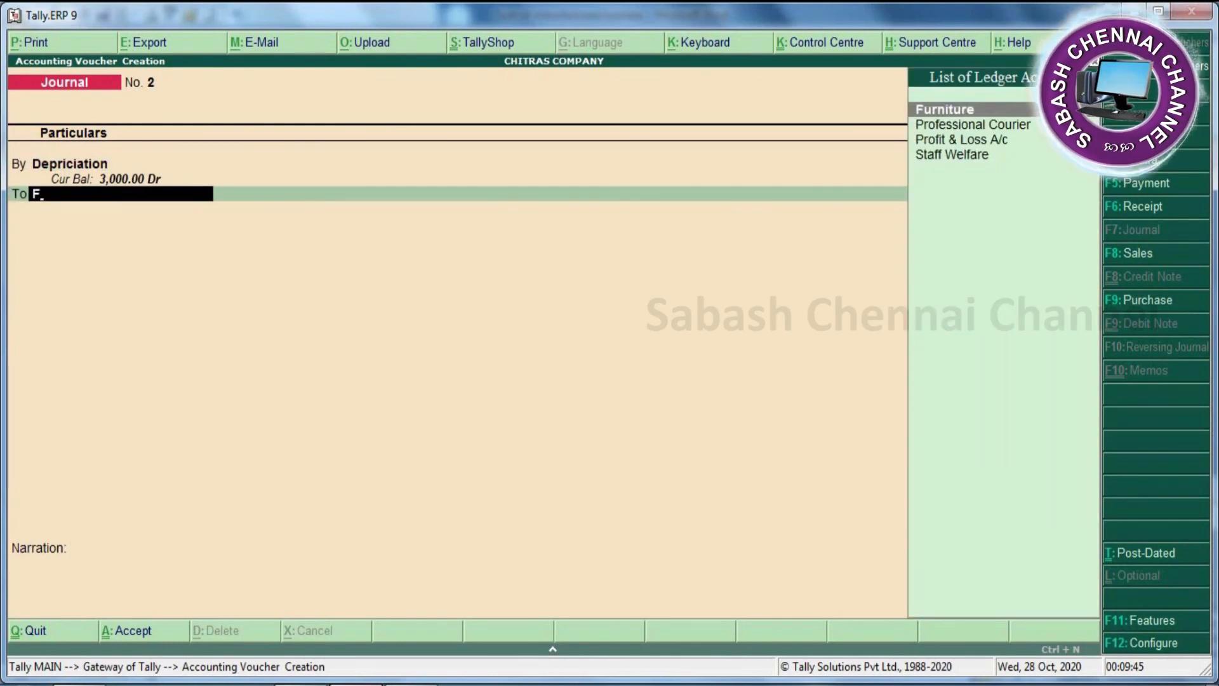
key(Return)
key(Return)
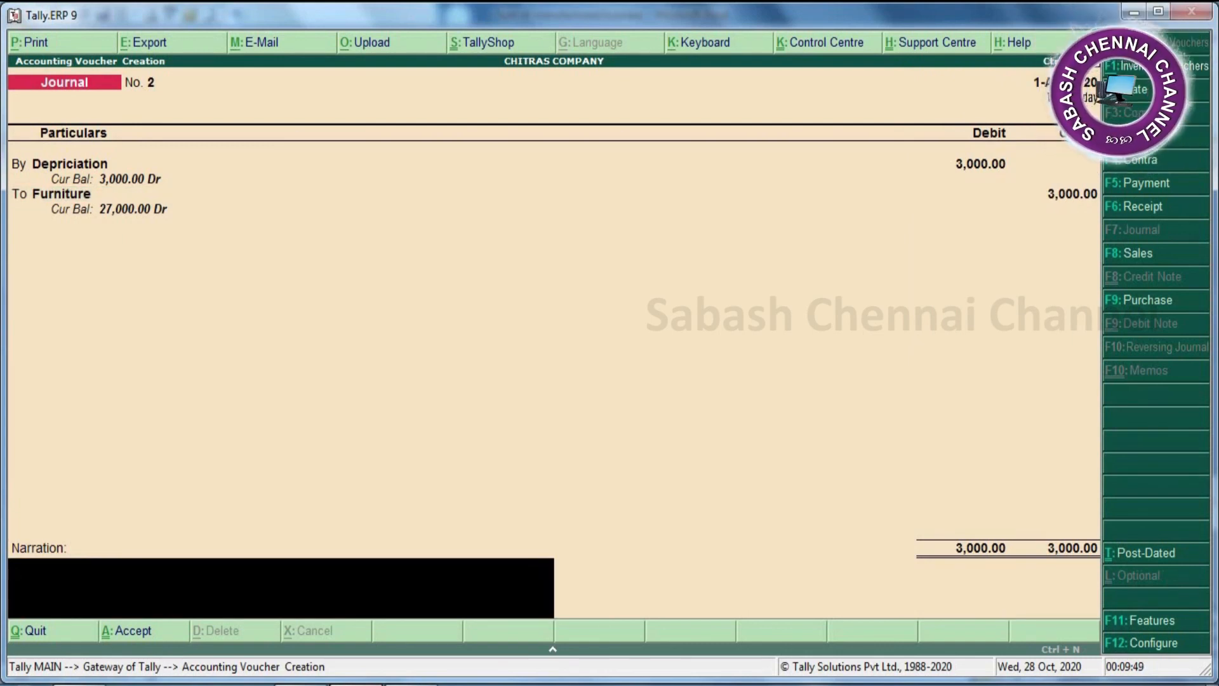
Step: Recheck the depreciation amounts in the Word document and change the Depriciation debit to the combined 10000
key(BackSpace)
key(BackSpace)
key(BackSpace)
key(BackSpace)
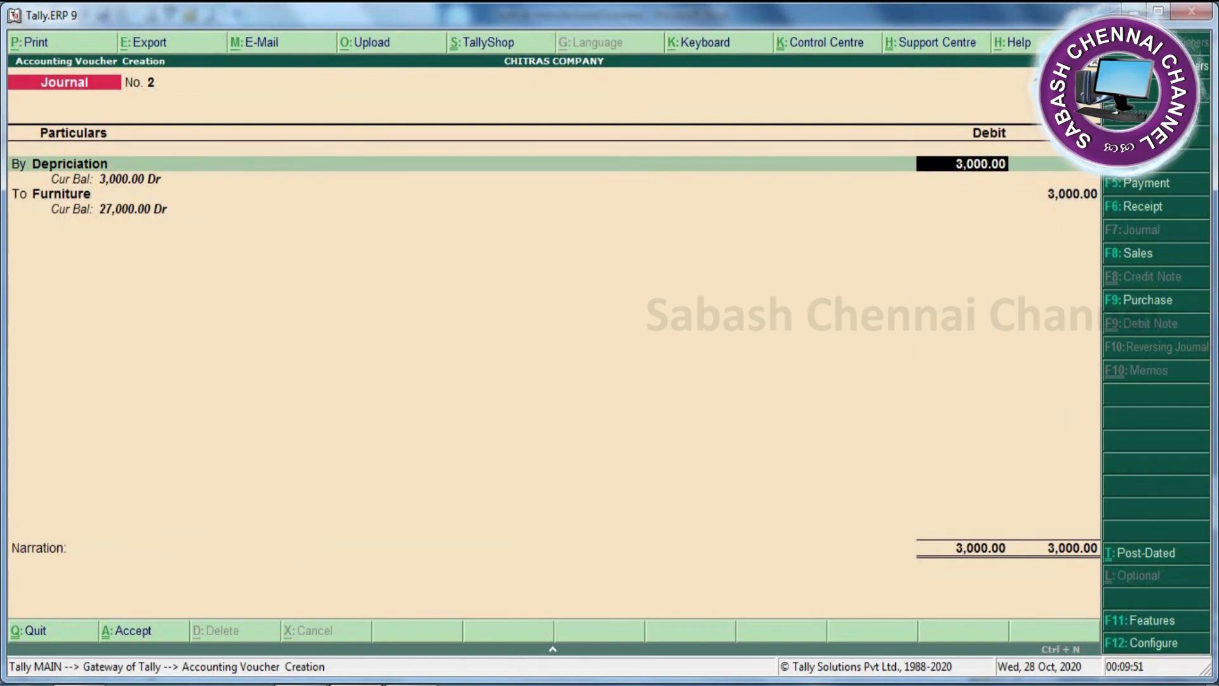
key(alt+Tab)
key(alt+Tab)
key(alt+Tab)
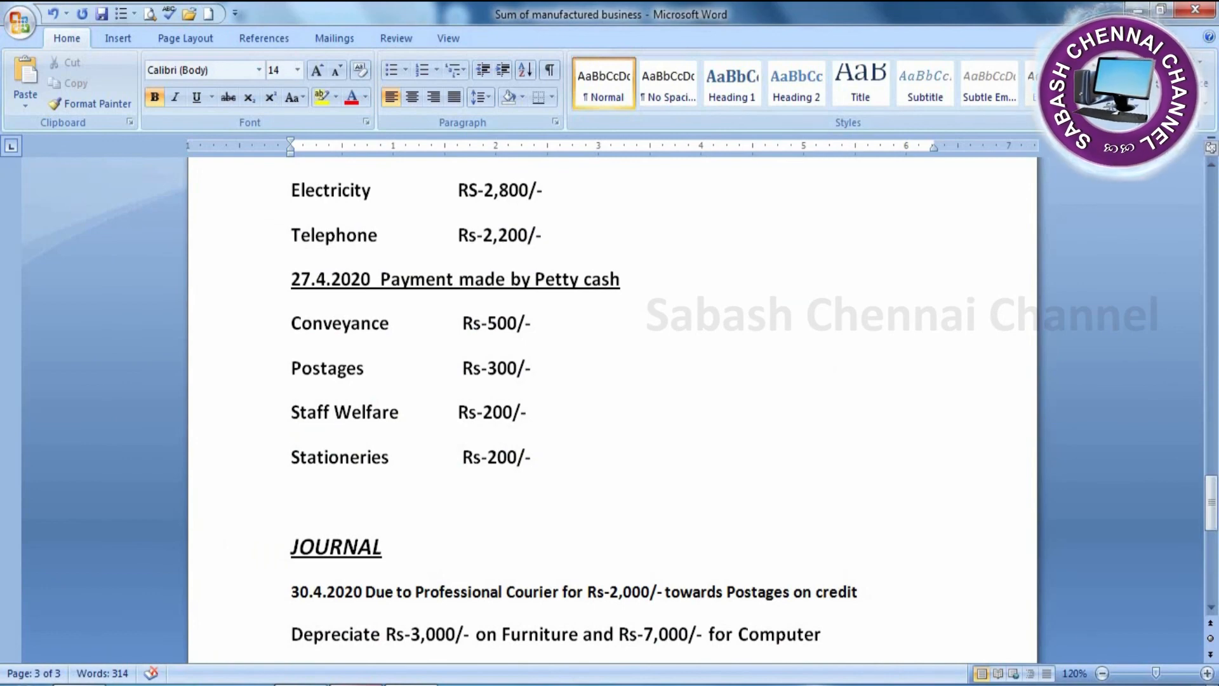
key(alt+Tab)
text(10000)
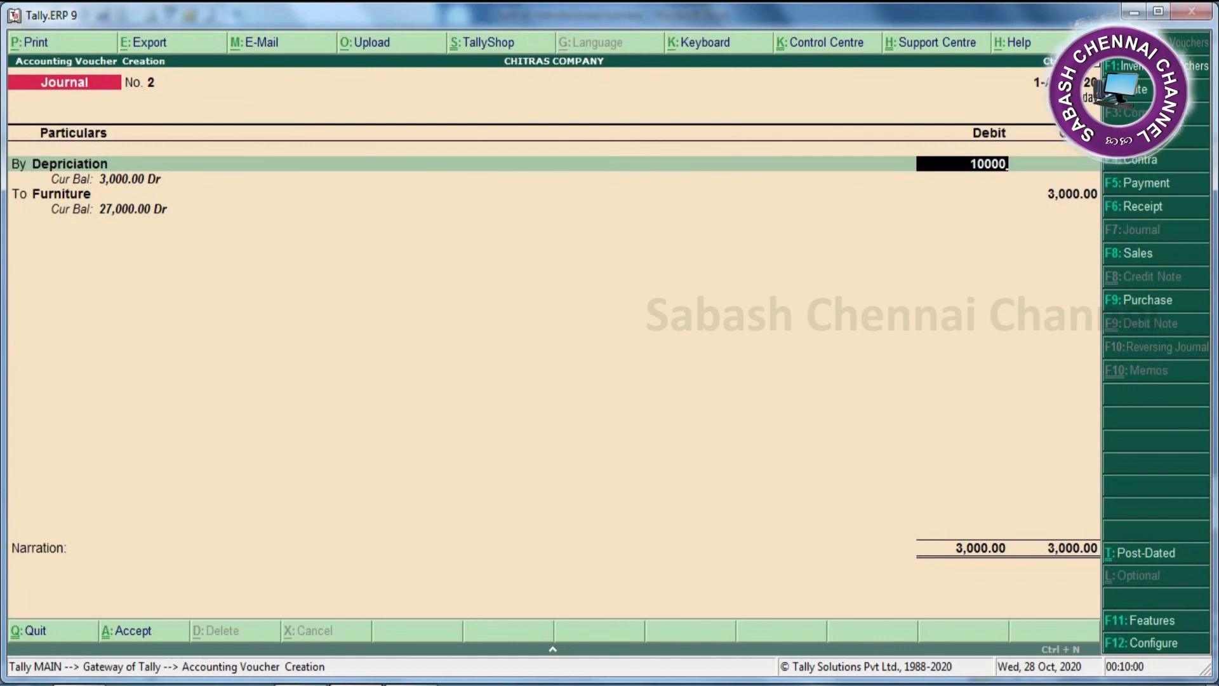
key(Return)
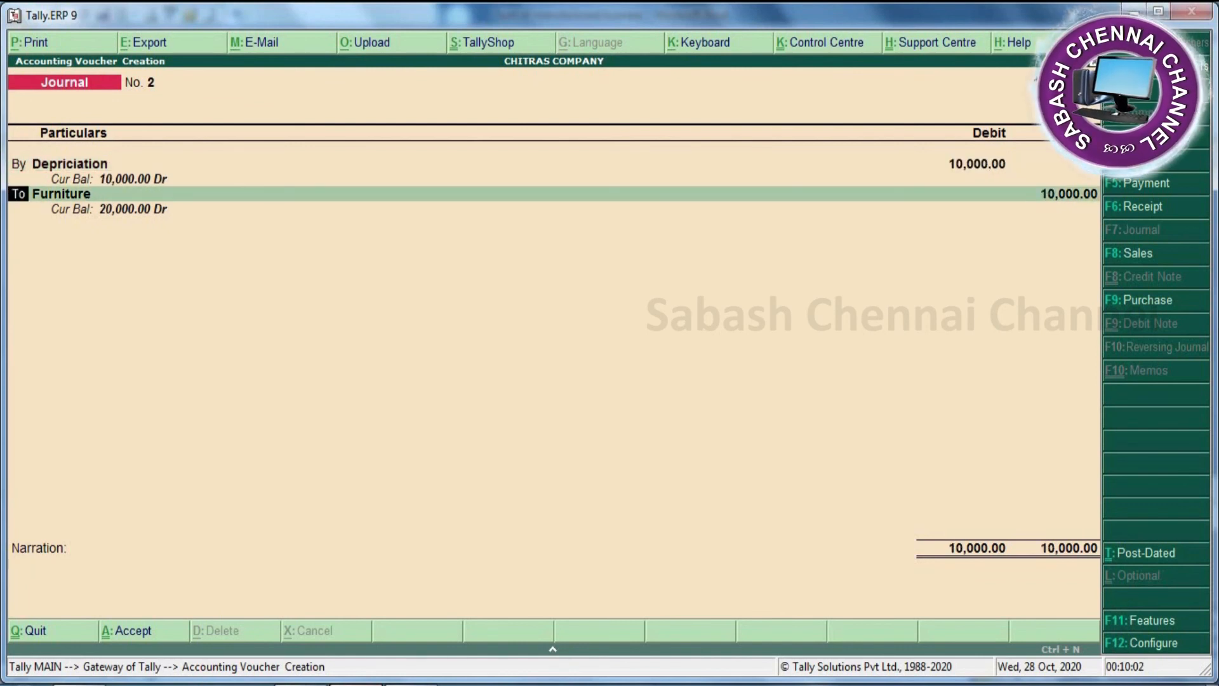
Step: Set the Furniture credit in the depreciation journal voucher to 3000
key(Return)
key(Return)
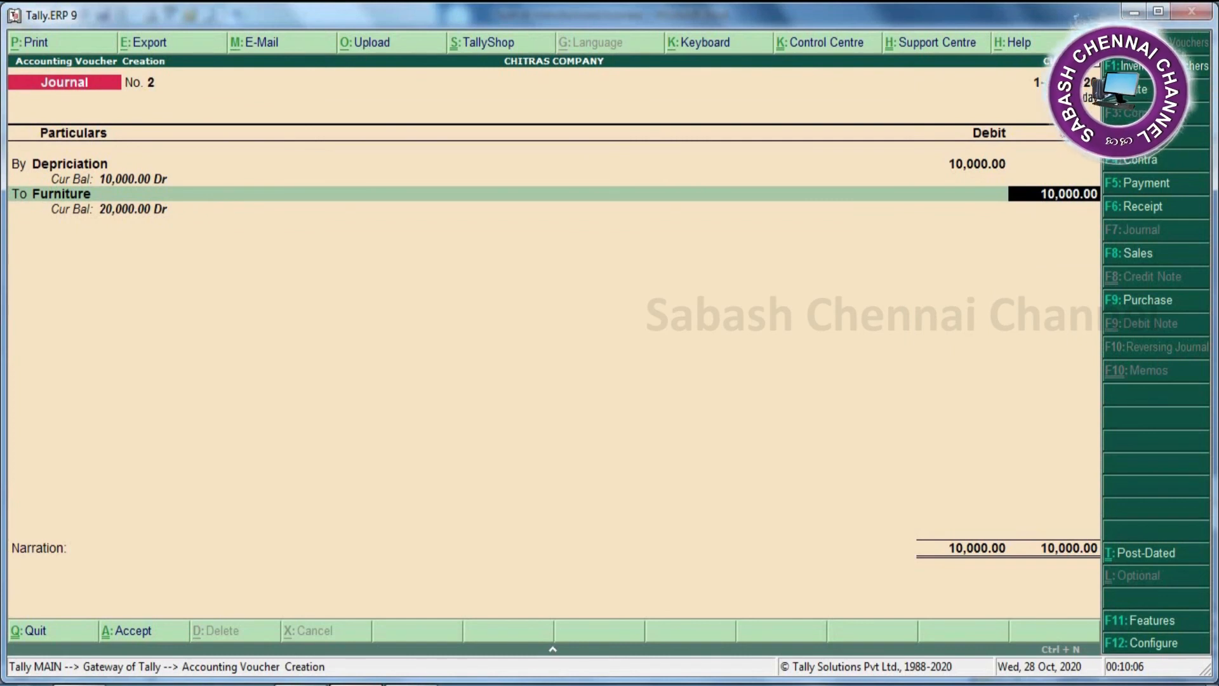
text(3000)
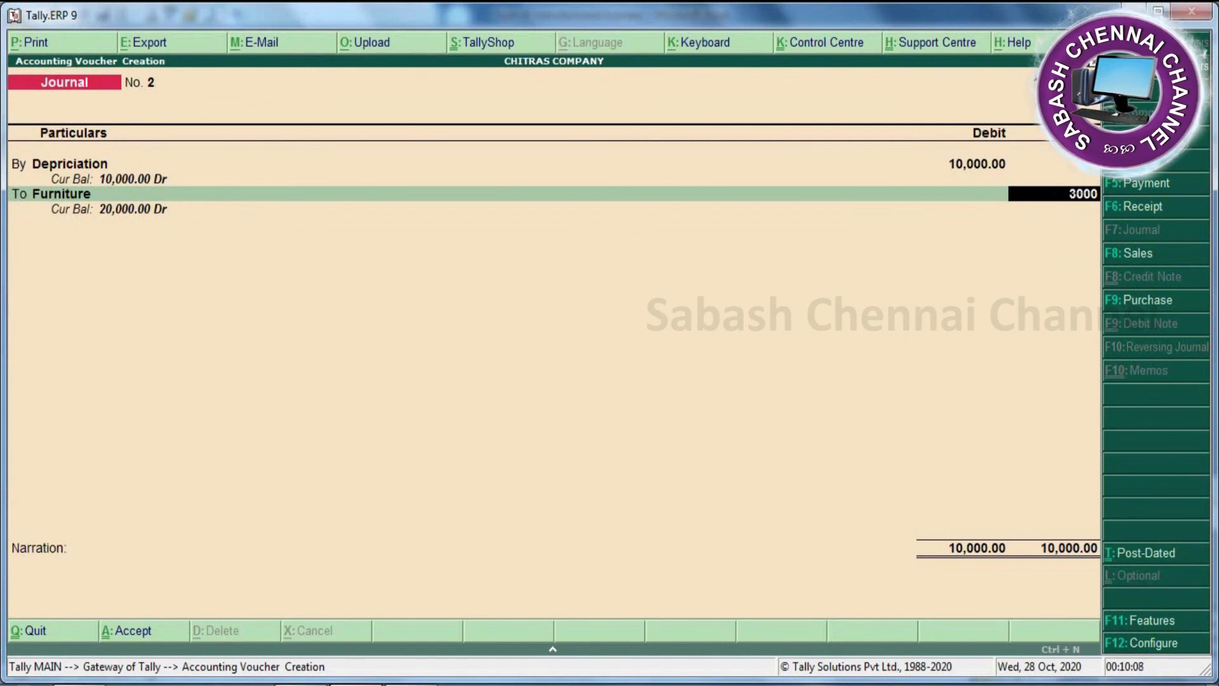
key(Return)
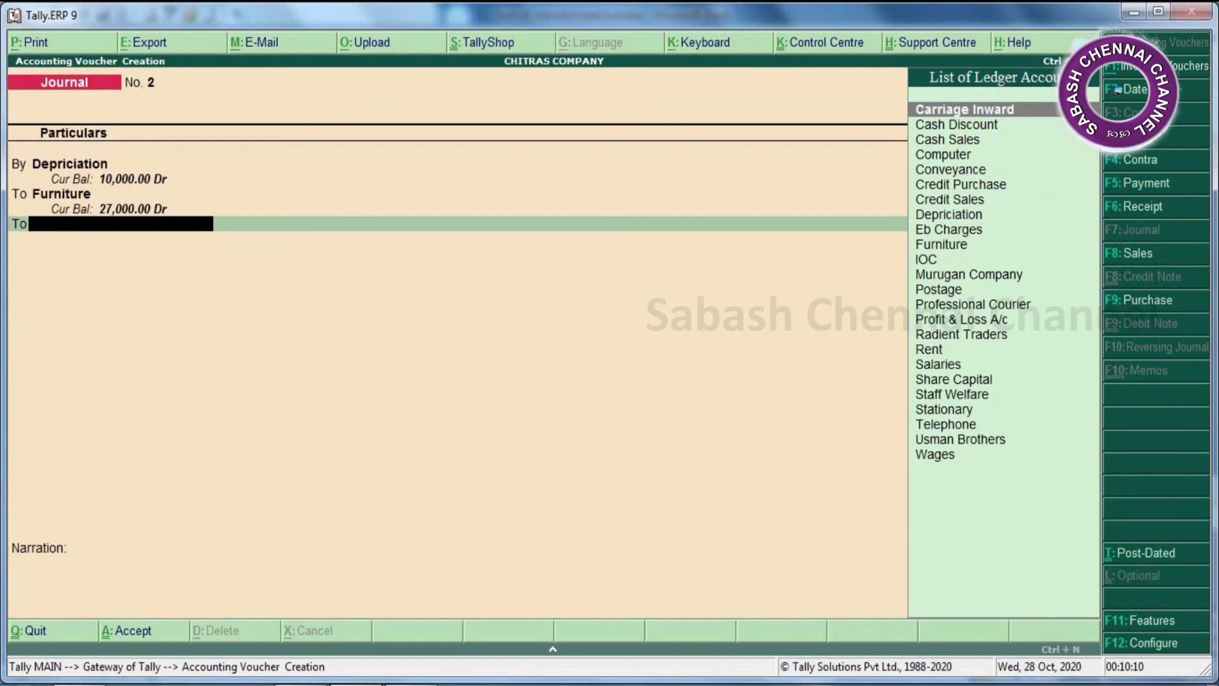
Step: Credit Computer with the remaining 7,000, save the depreciation journal voucher and leave voucher entry
text(Co)
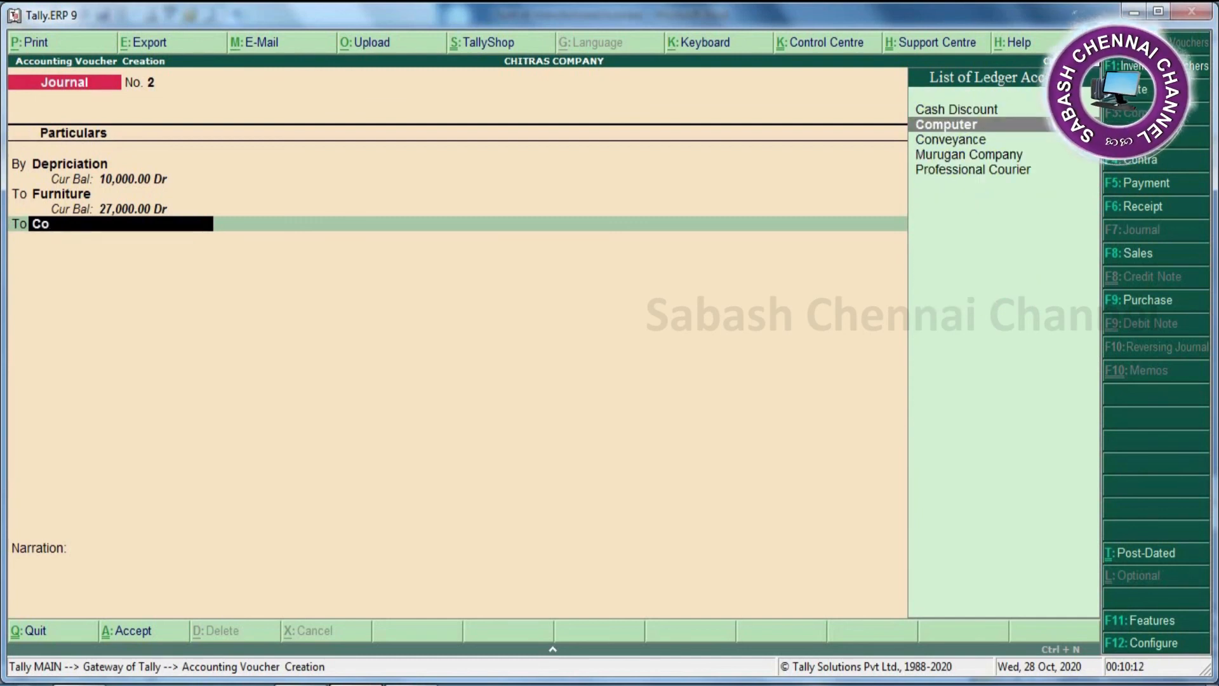
key(Return)
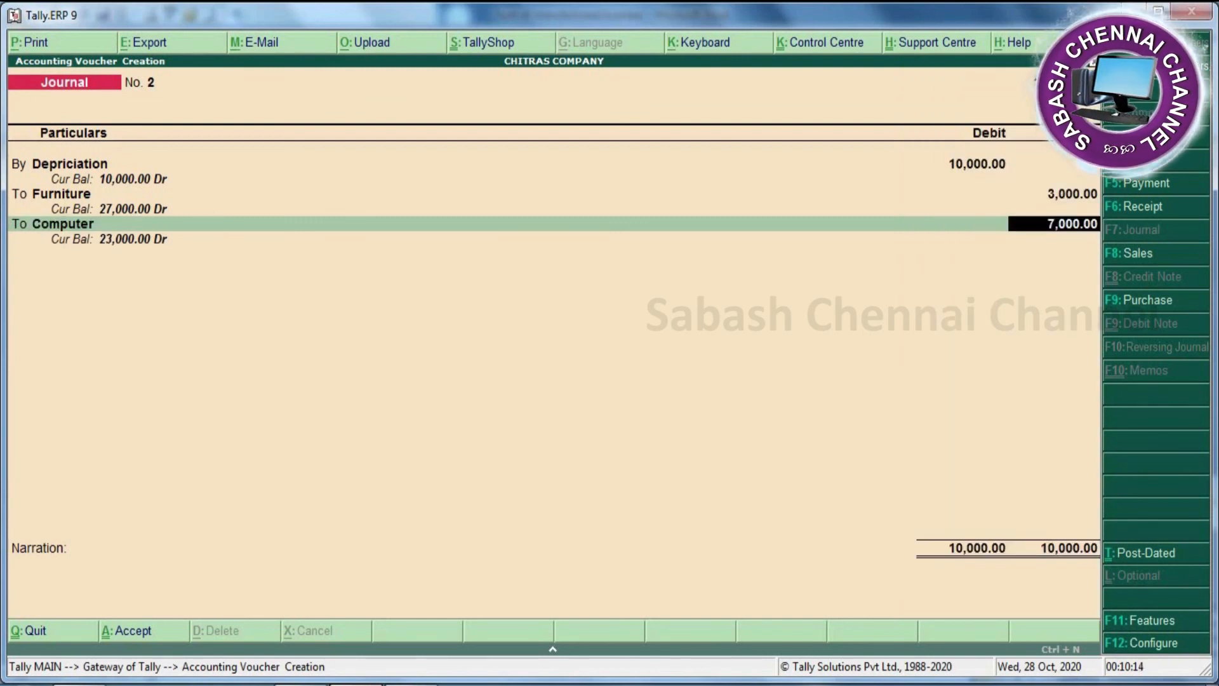
key(Return)
key(Return)
key(Return)
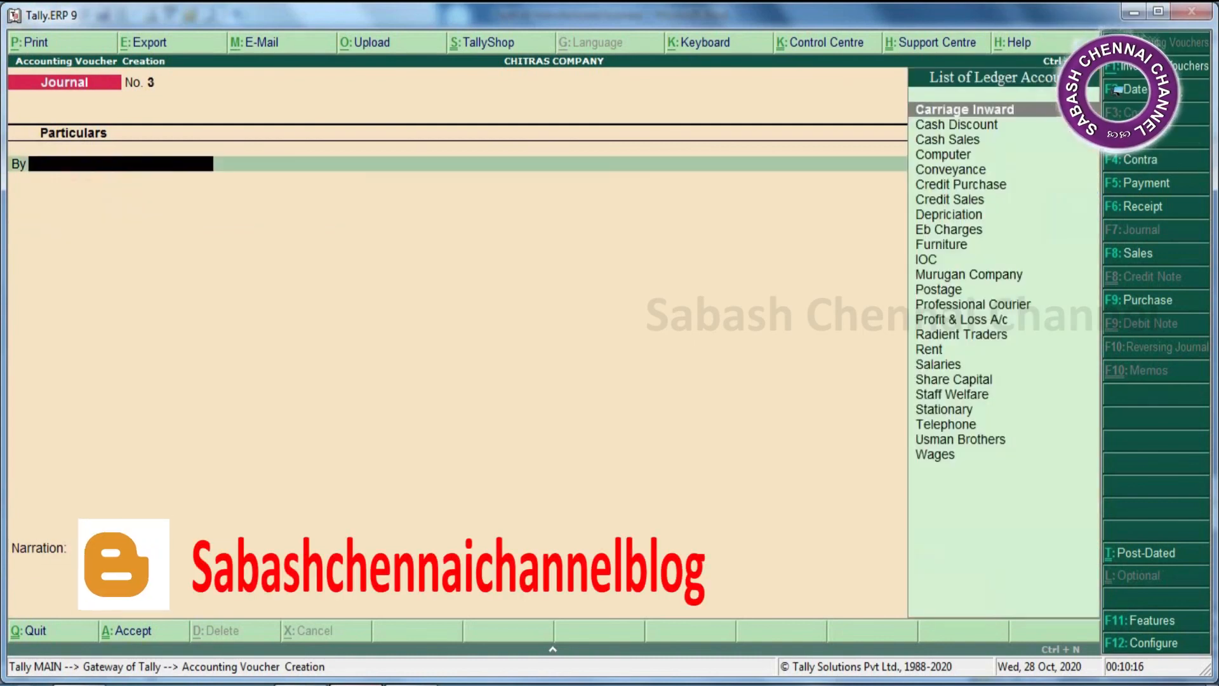
key(Escape)
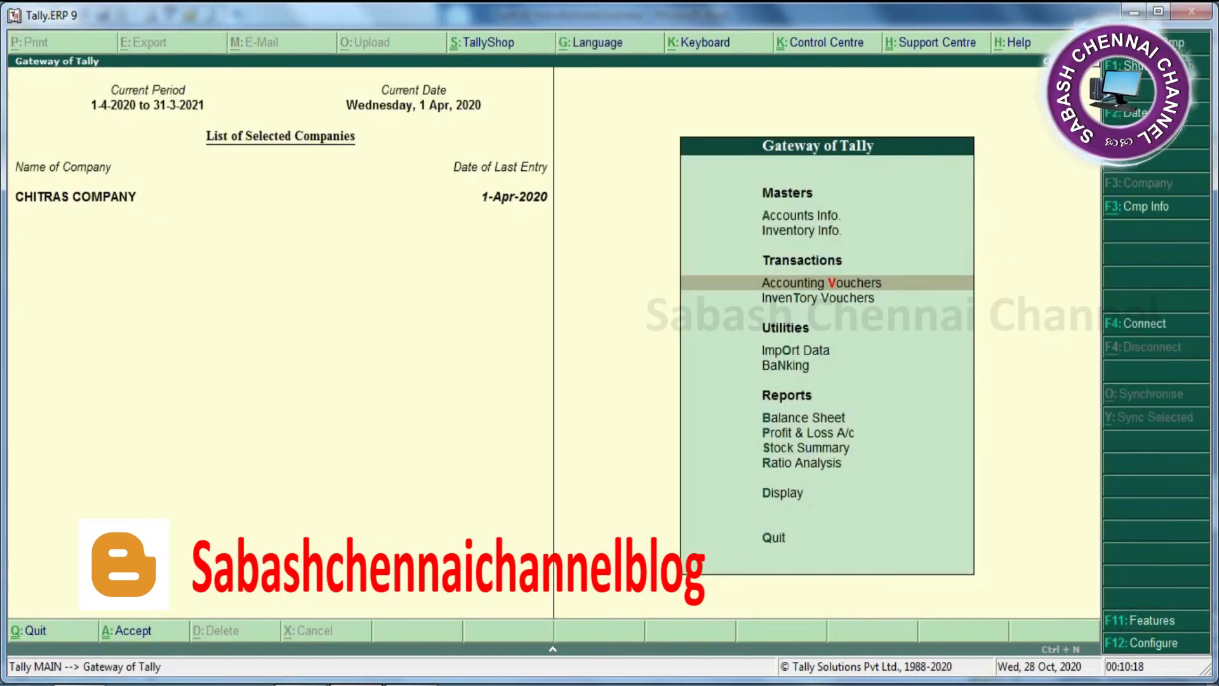
Step: Review the company's Balance Sheet and its Profit & Loss account
key(b)
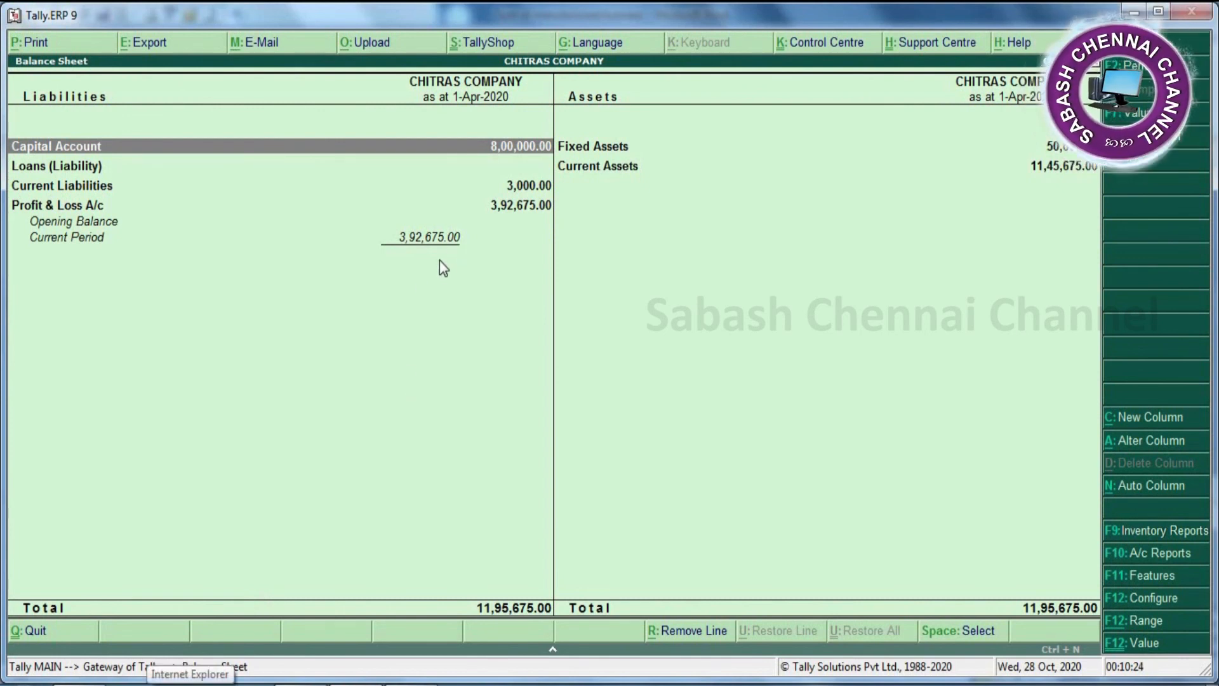
key(Escape)
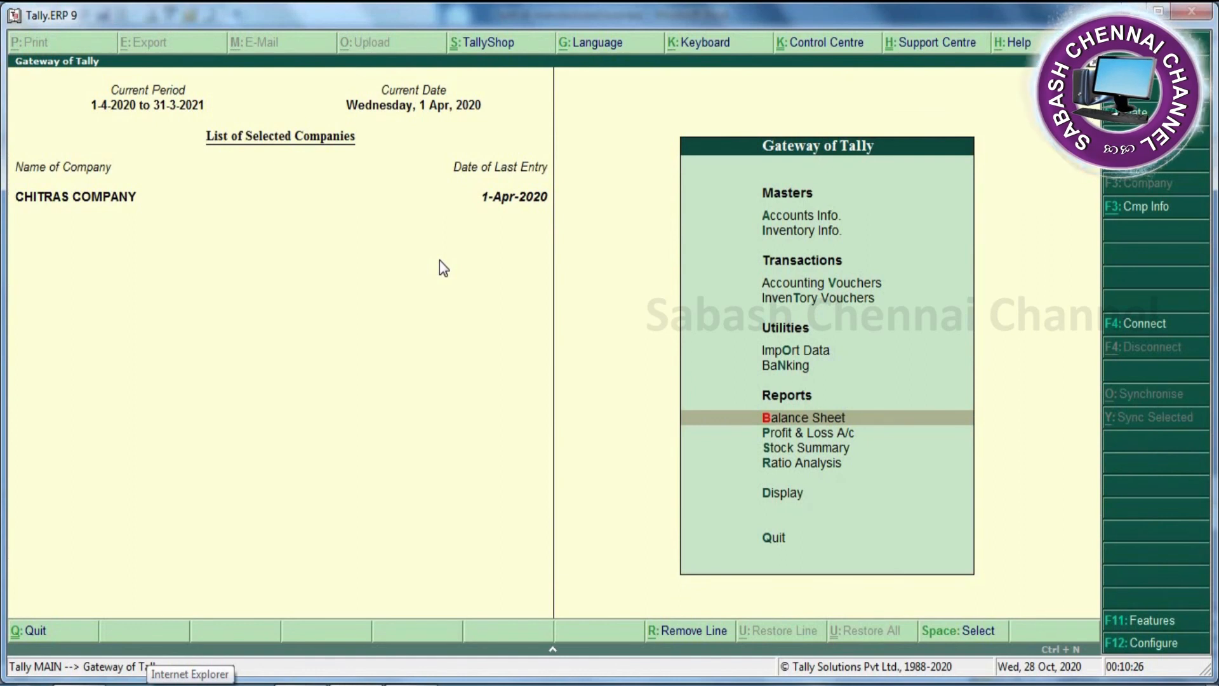
key(Down)
key(Return)
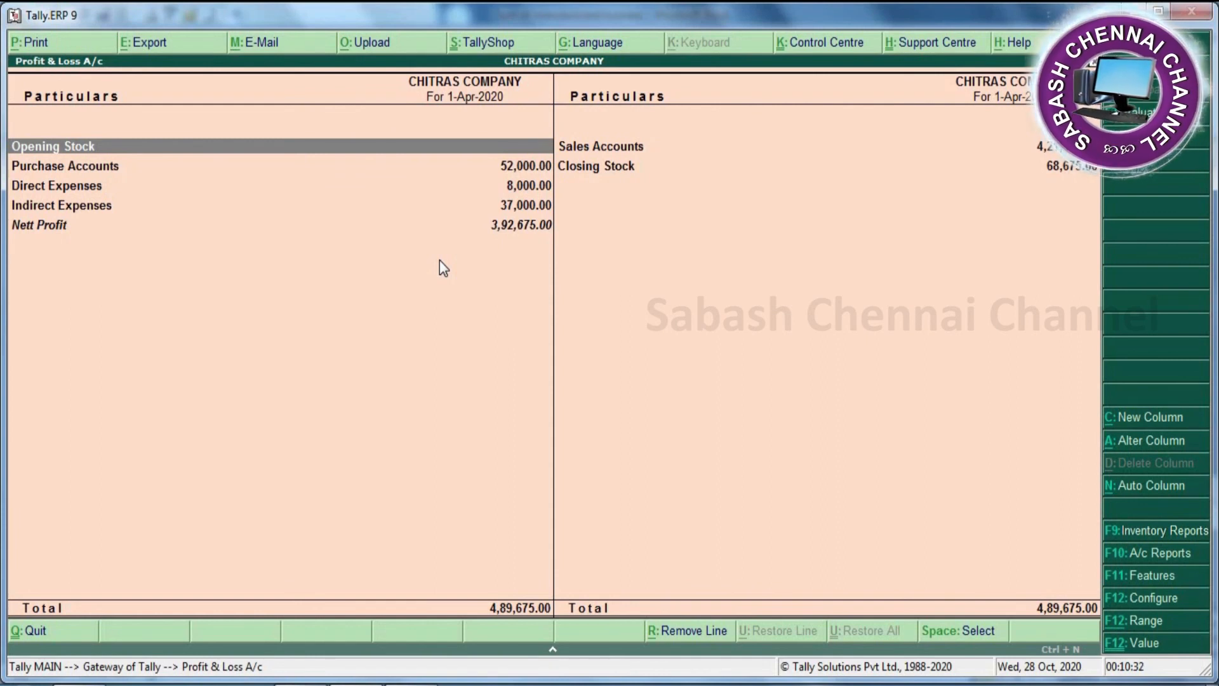
key(Escape)
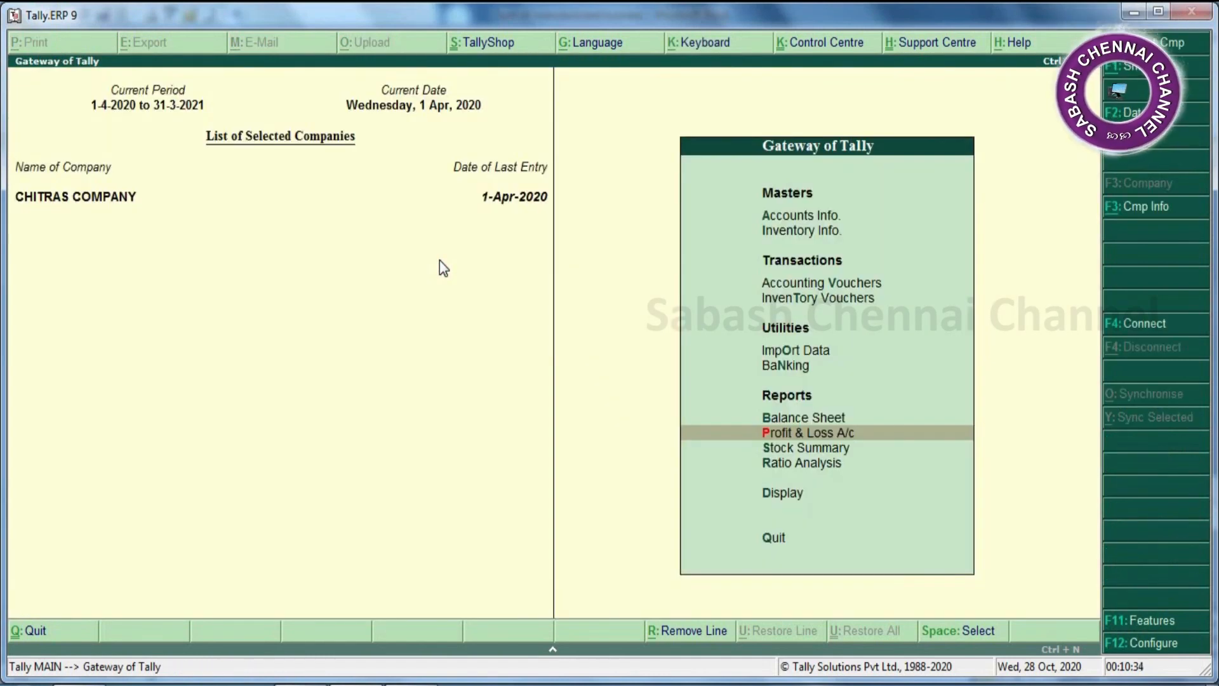
Step: Examine the Stock Summary, including the items in the Finished Goods and Raw Material groups
click(820, 450)
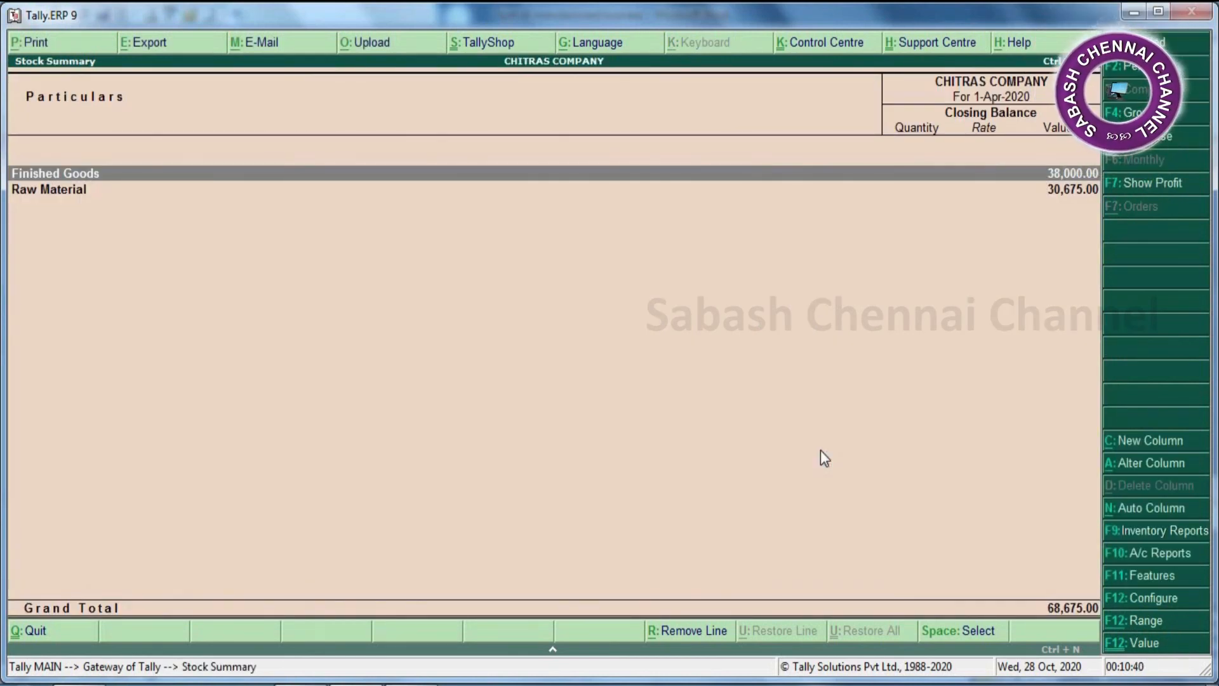
key(Return)
key(Escape)
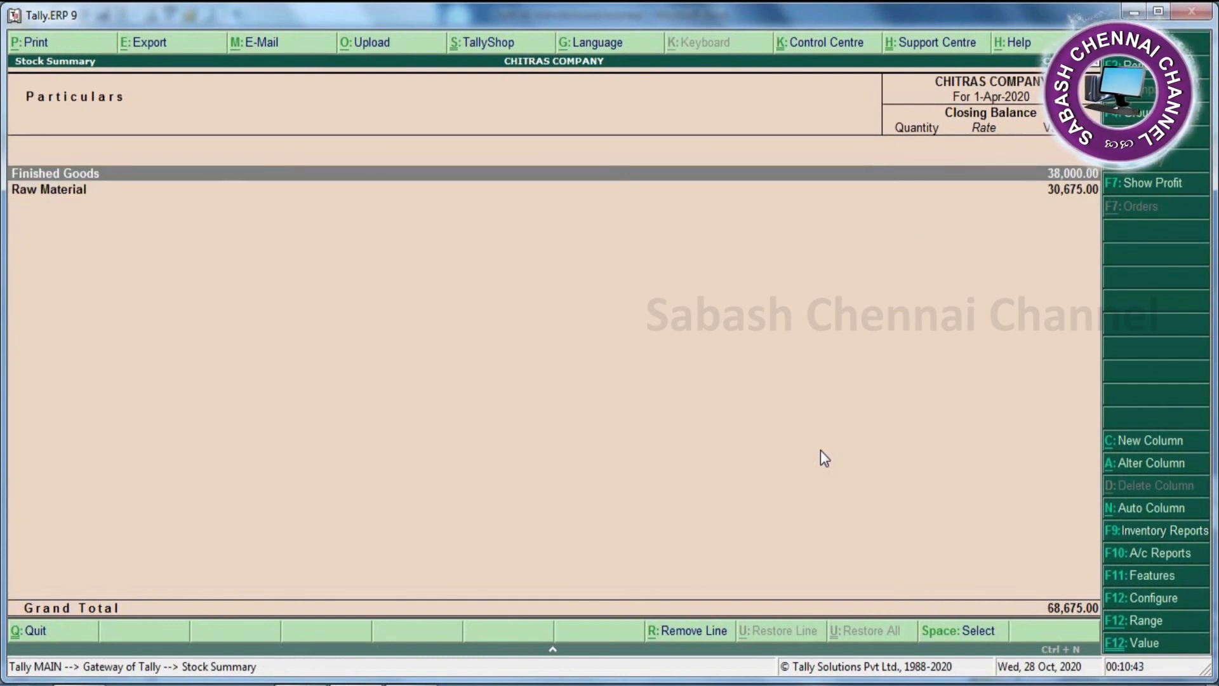
key(Down)
key(Return)
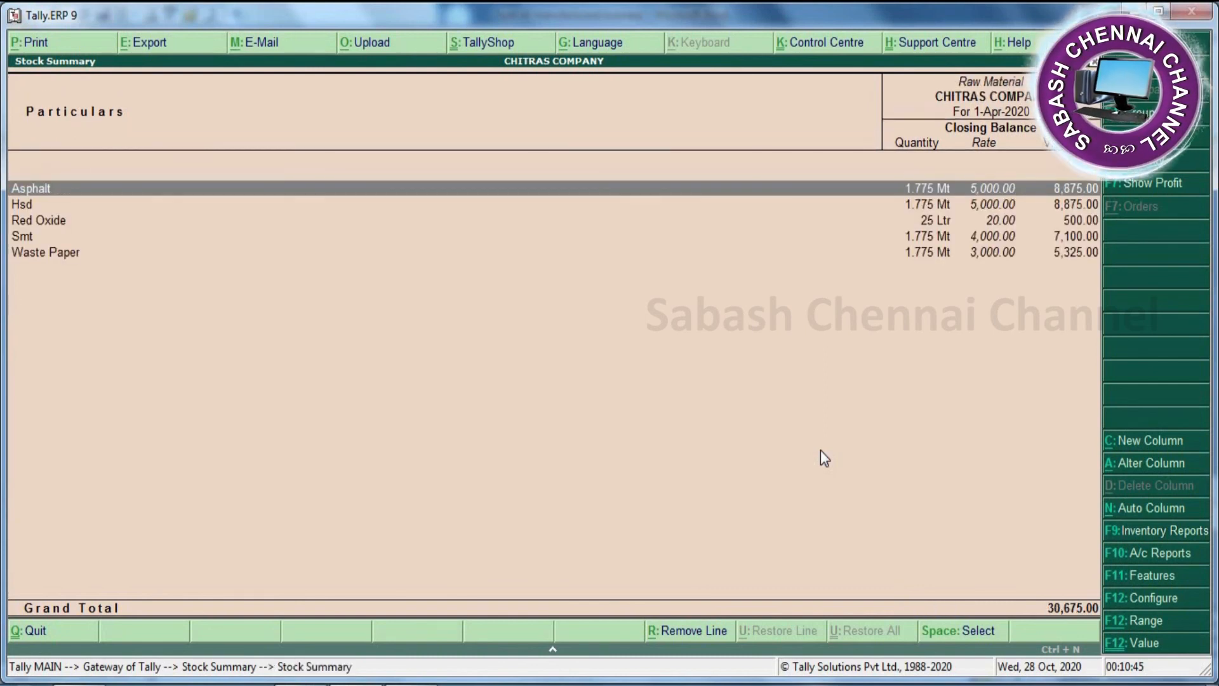
key(Escape)
key(Escape)
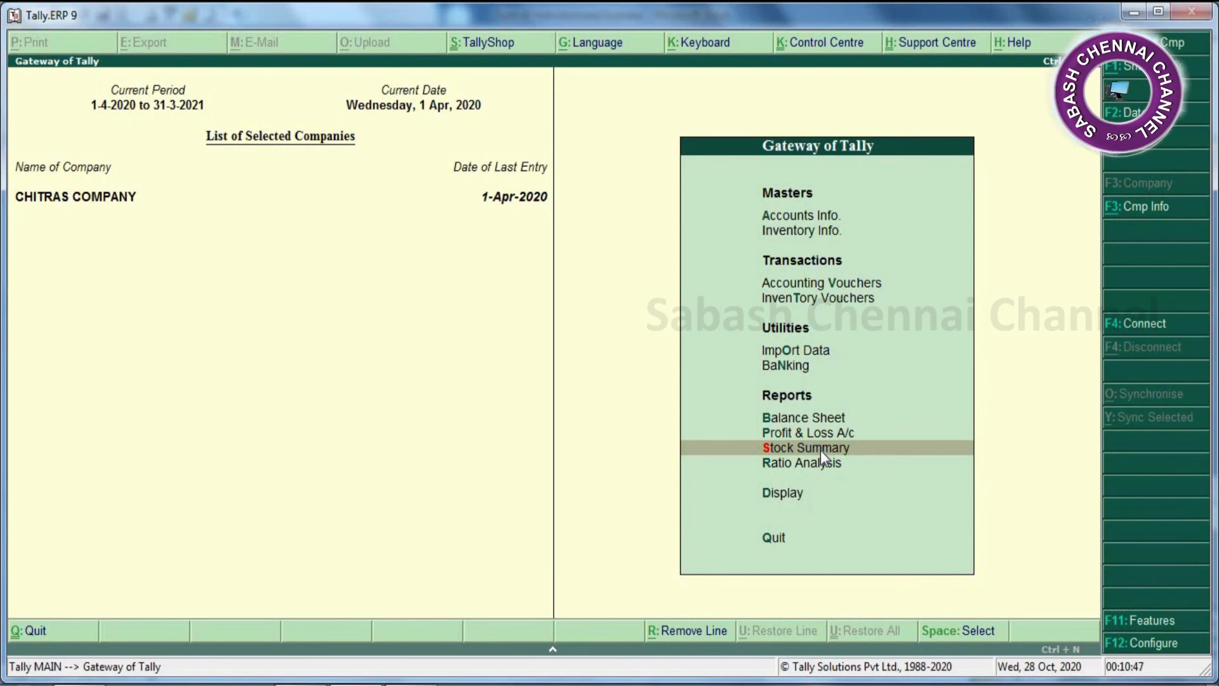
Step: Review the company's Ratio Analysis, going through the principal groups from Working Capital down to Sundry Debtors, and close the report
key(Down)
key(Down)
key(Down)
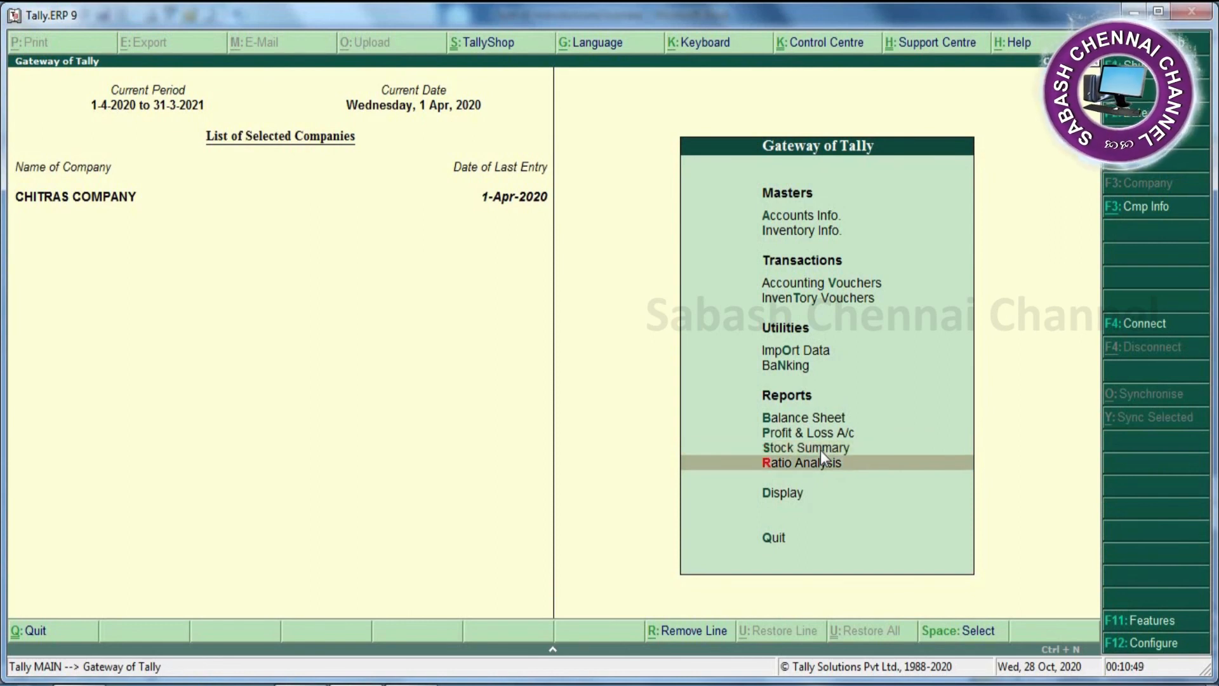
key(Up)
key(Up)
key(Up)
key(Down)
key(Return)
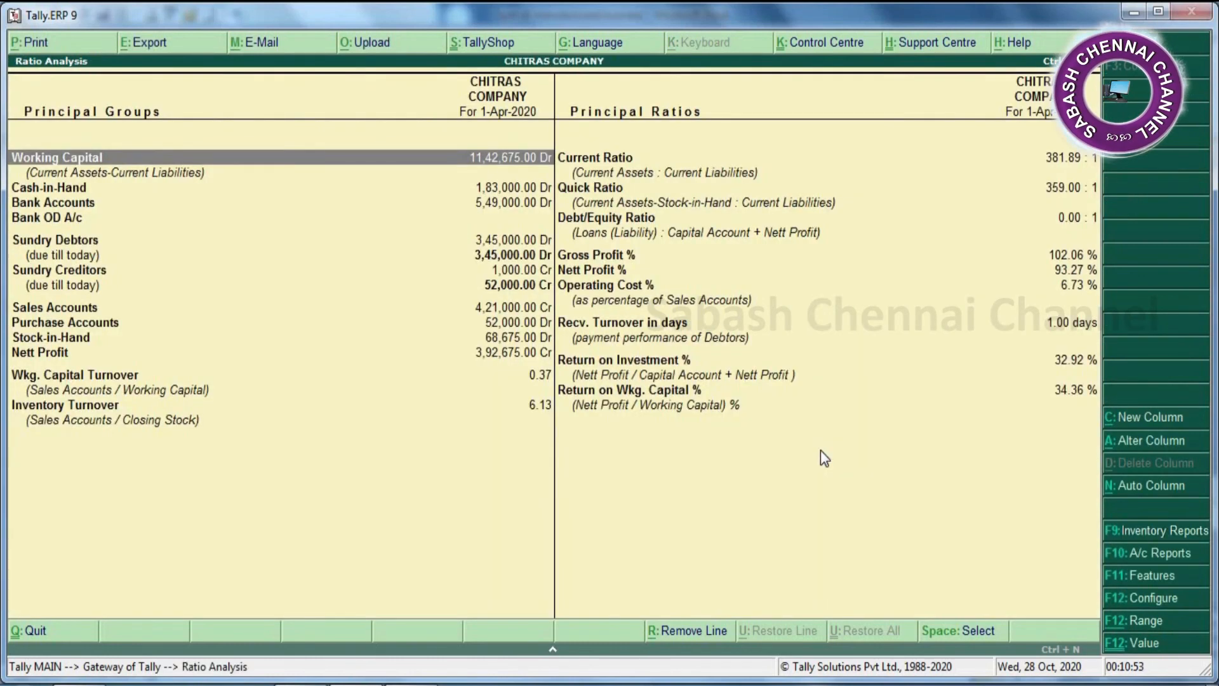
key(Down)
key(Down)
key(Down)
key(Down)
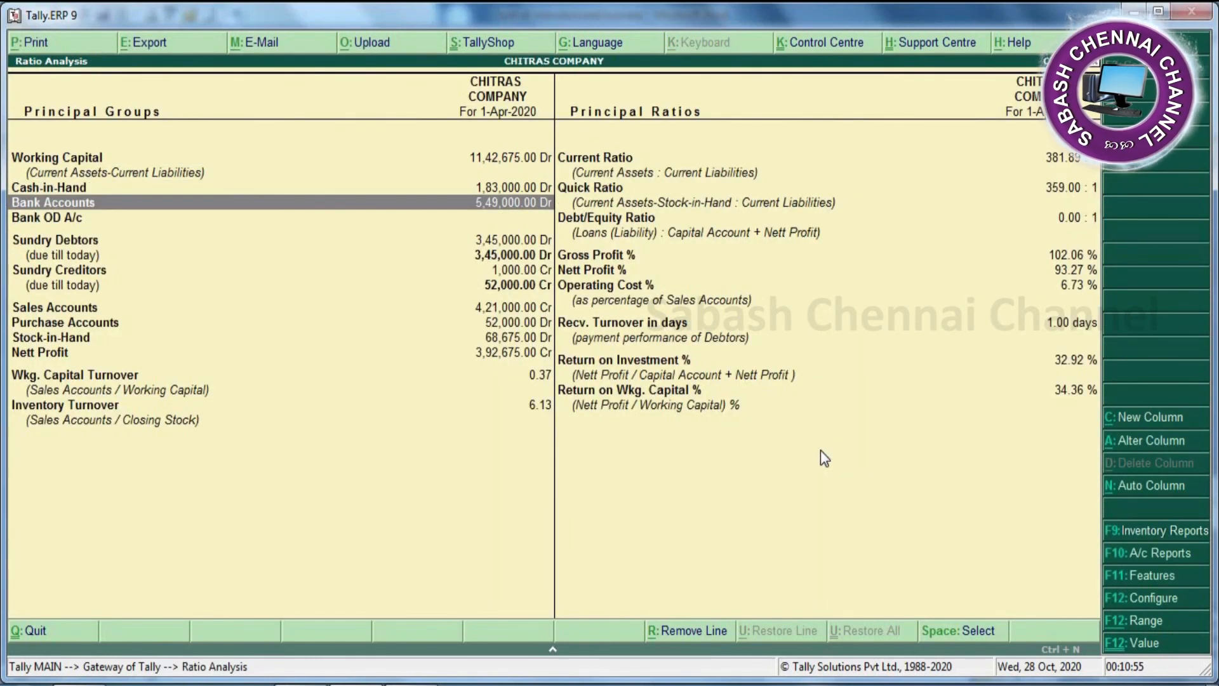
key(Down)
key(Down)
key(Down)
key(Down)
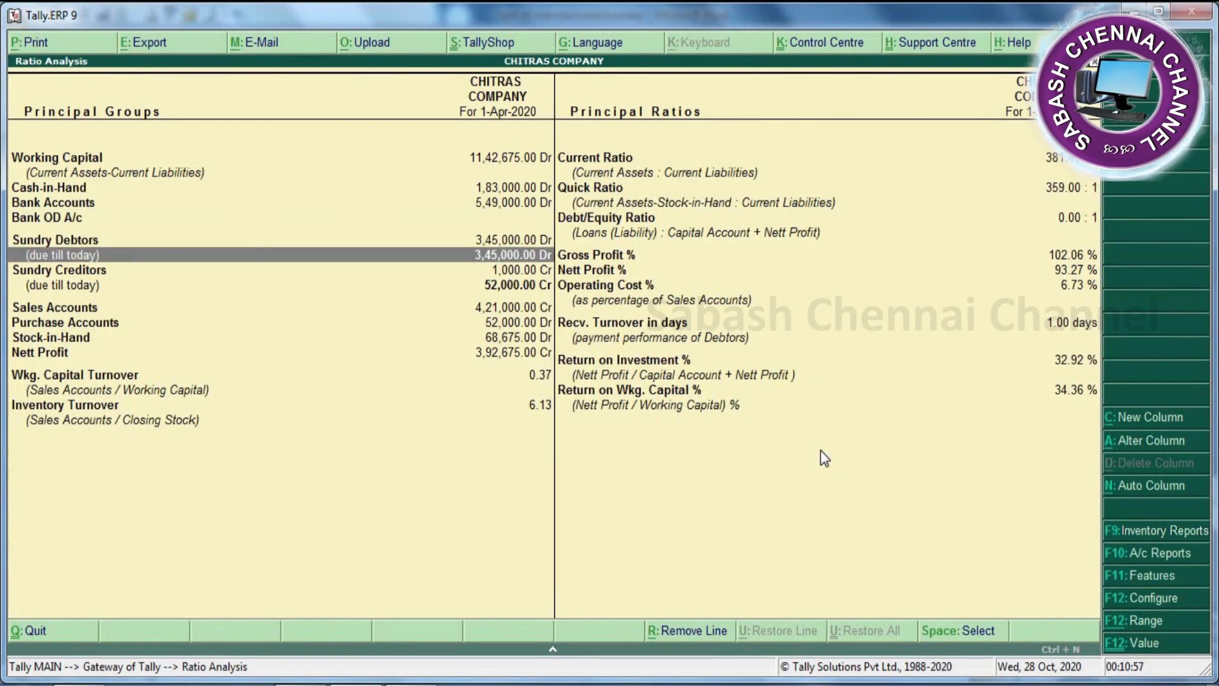
key(Escape)
Step: View the company's Trial Balance and its Day Book among the display reports
key(Down)
key(Return)
key(Return)
key(Escape)
key(Down)
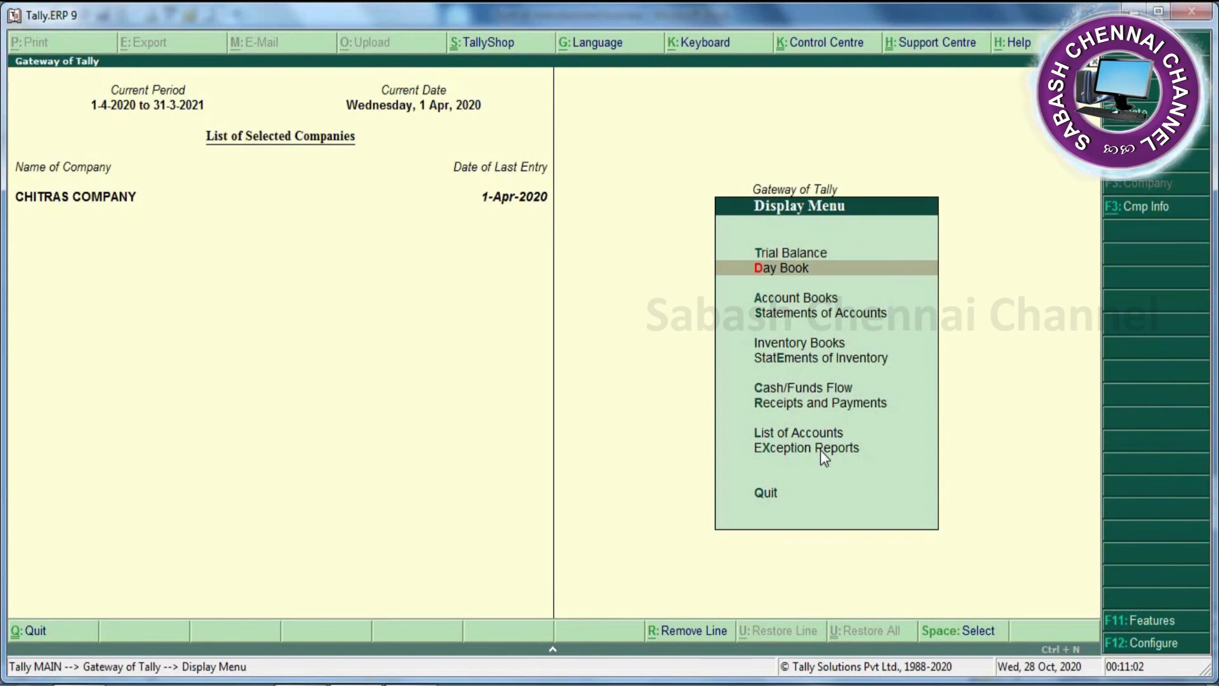
key(Return)
key(Escape)
Step: Look through the choices under Account Books and return to the Gateway of Tally
key(Down)
key(Down)
key(Up)
key(Return)
key(Down)
key(Down)
key(Down)
key(Down)
key(Down)
key(Escape)
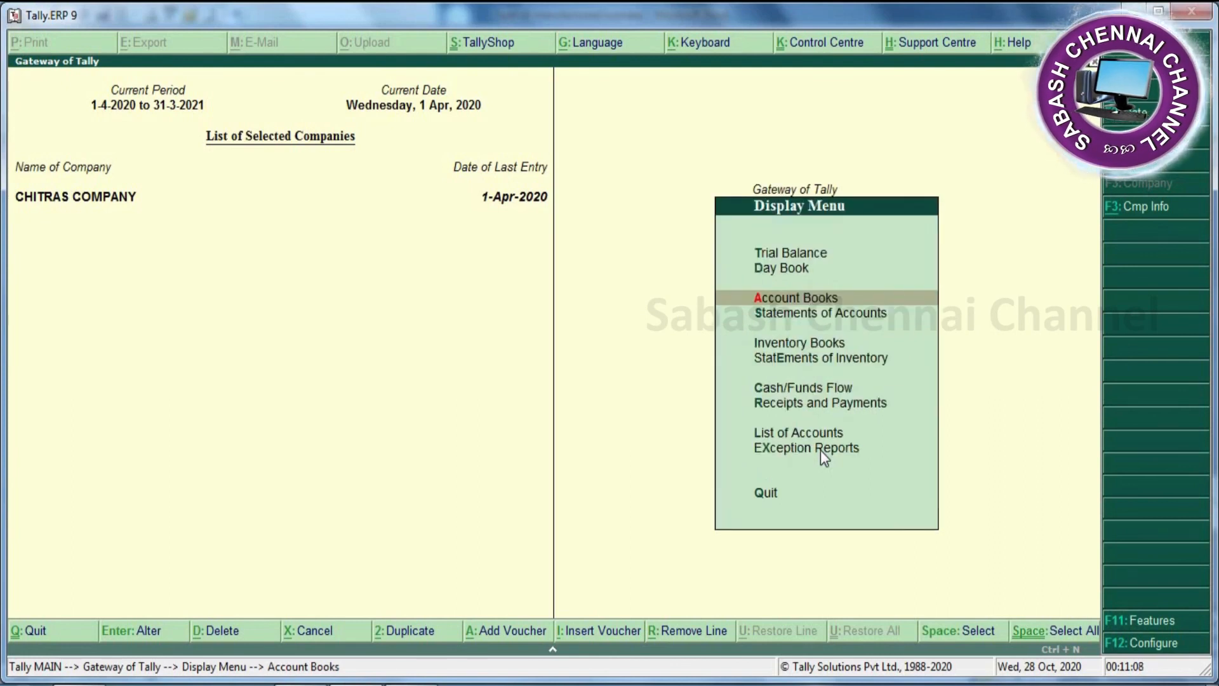
key(Escape)
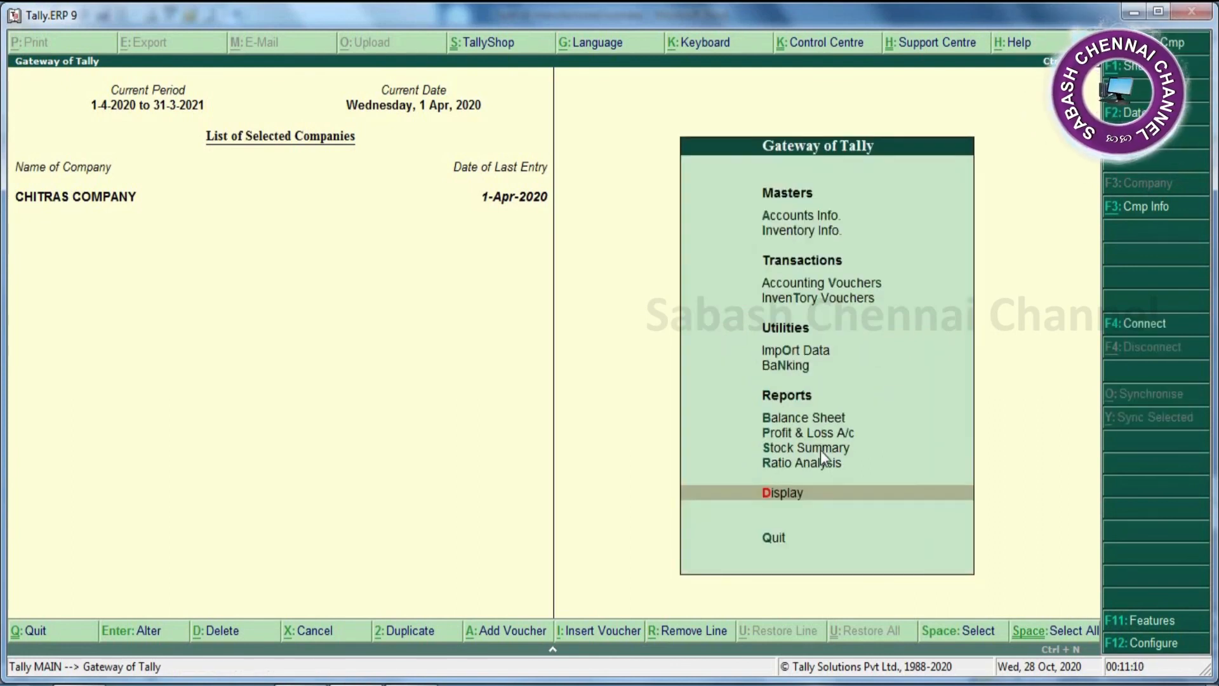
key(Up)
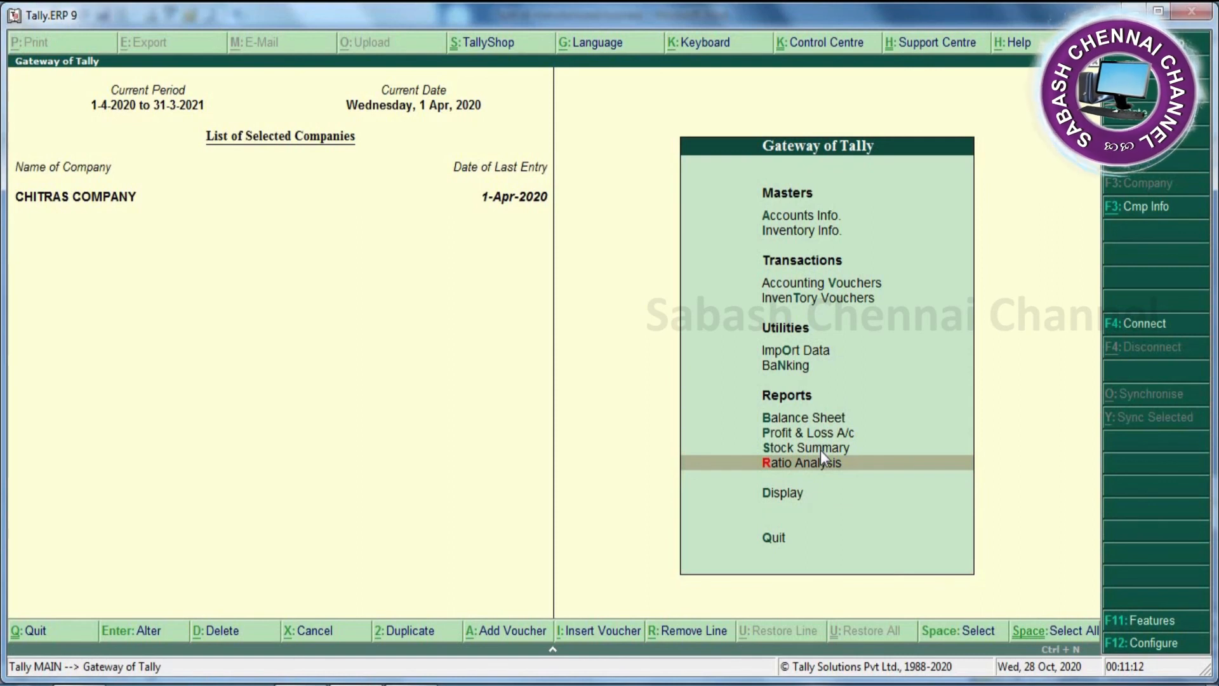